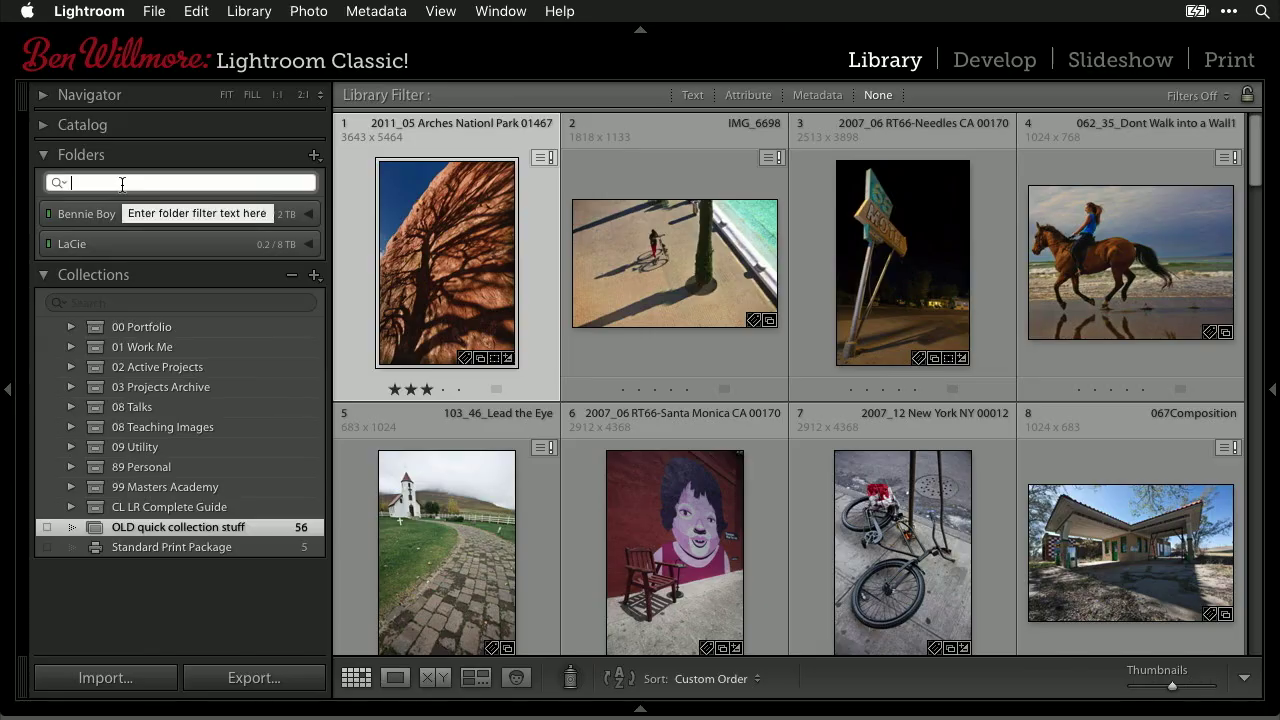
# Step: Filter the Folders panel by 'iceland', correcting a typo along the way
pyautogui.write('icea')
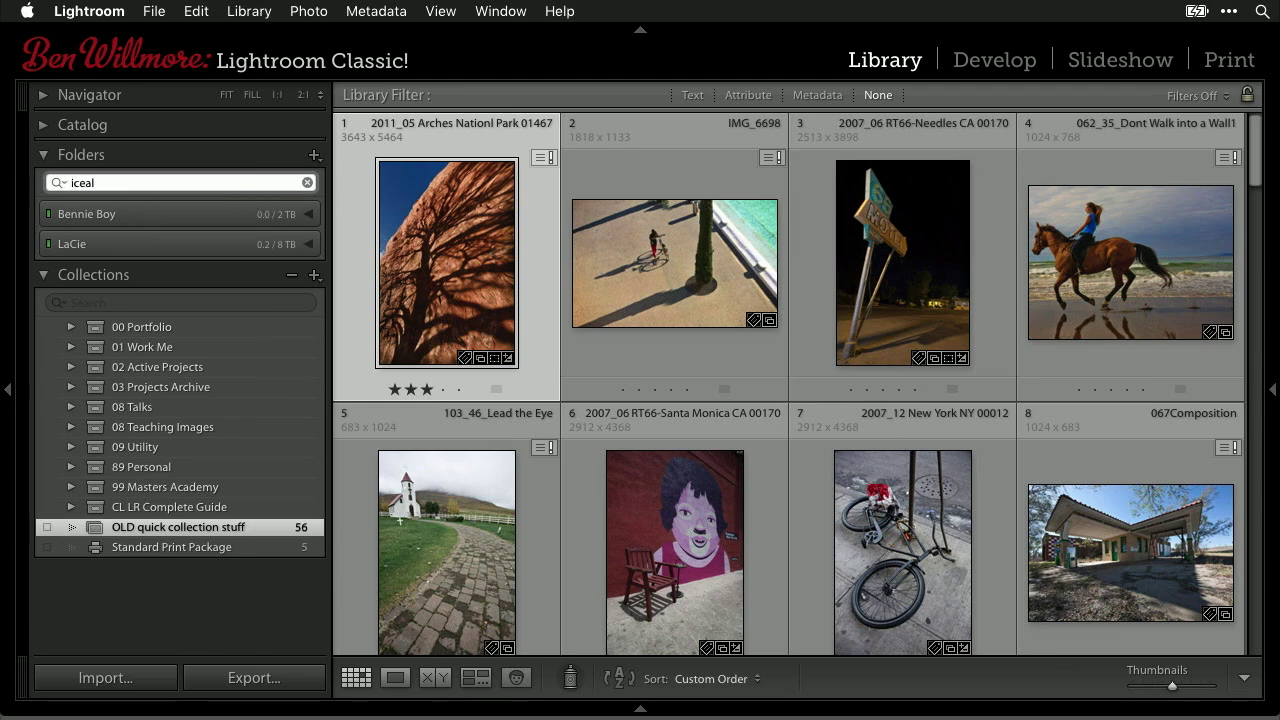
pyautogui.write('l')
pyautogui.press('BackSpace')
pyautogui.press('BackSpace')
pyautogui.write('la')
# Step: Expand both drive volumes to review the iceland folder matches, then collapse them
pyautogui.click(309, 244)
pyautogui.scroll(-4, 245, 340)
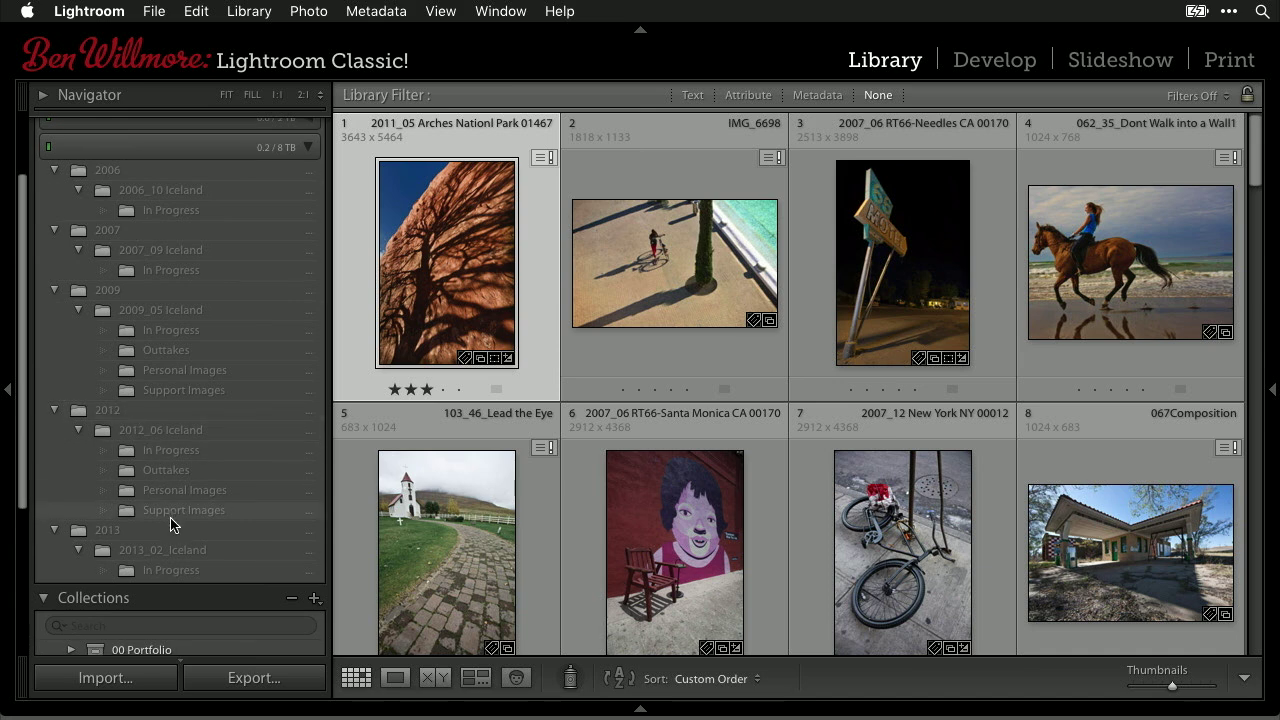
pyautogui.scroll(-2, 170, 524)
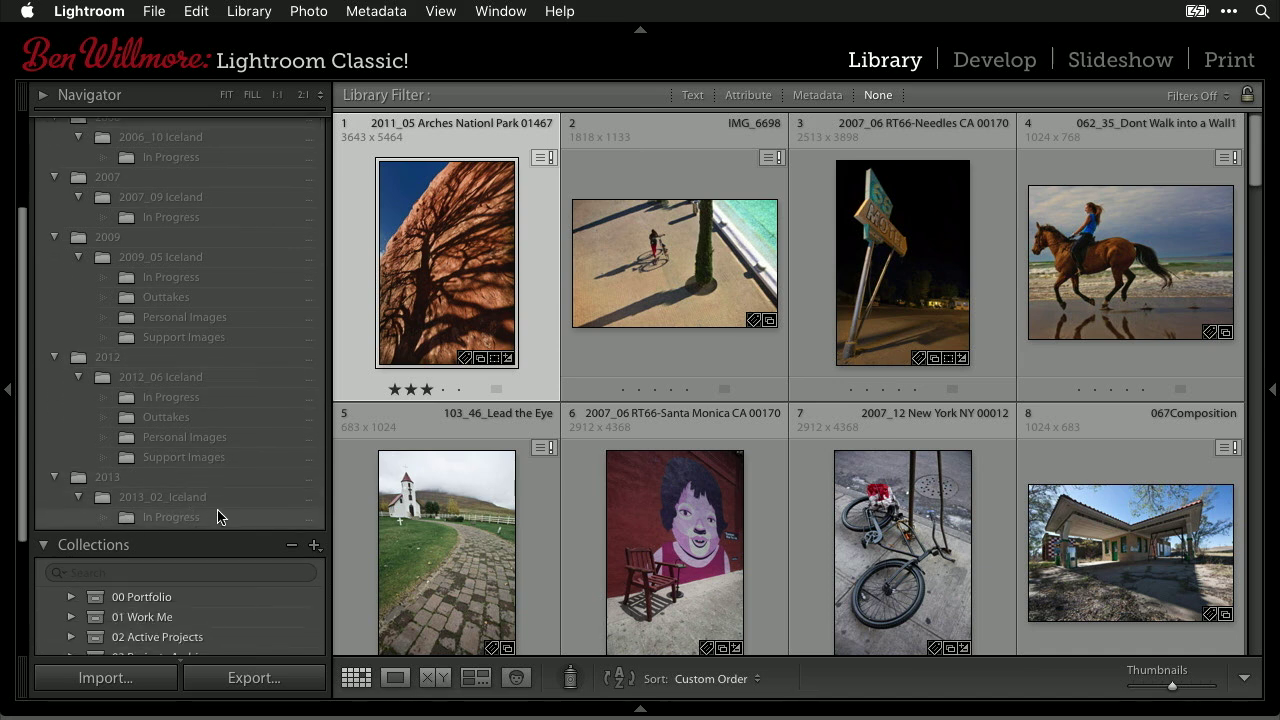
pyautogui.scroll(3, 218, 517)
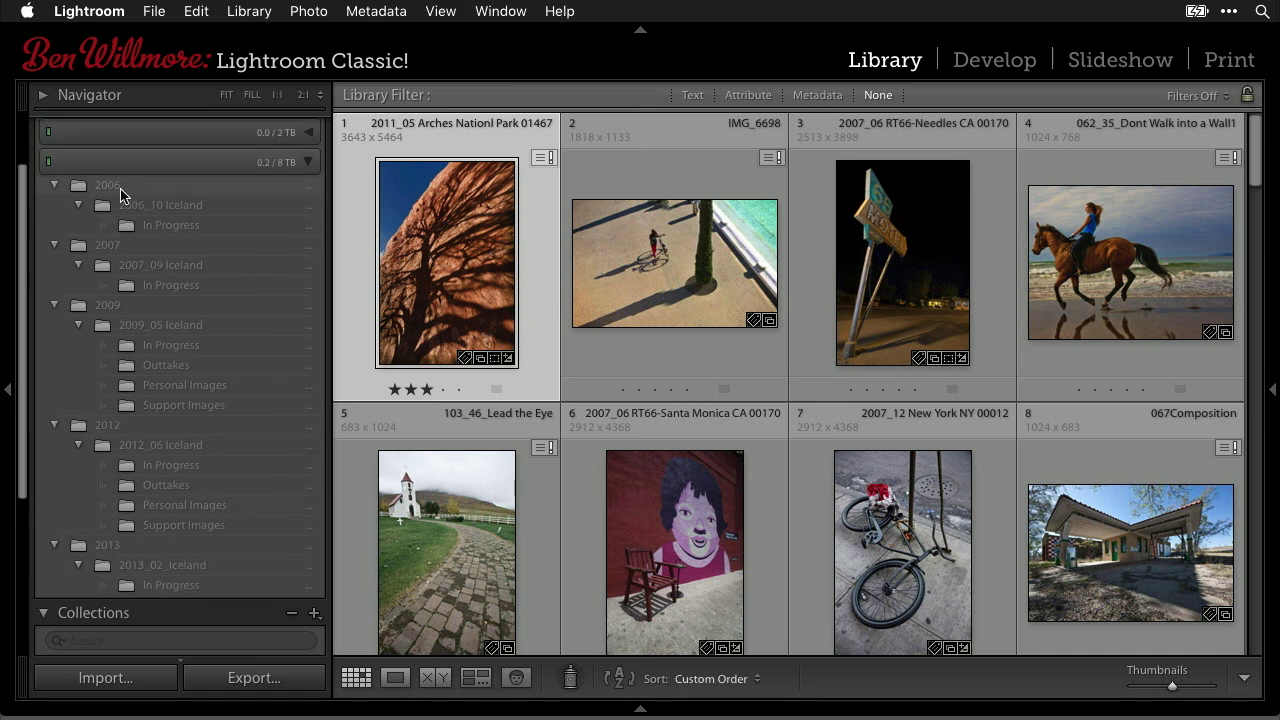
pyautogui.click(309, 133)
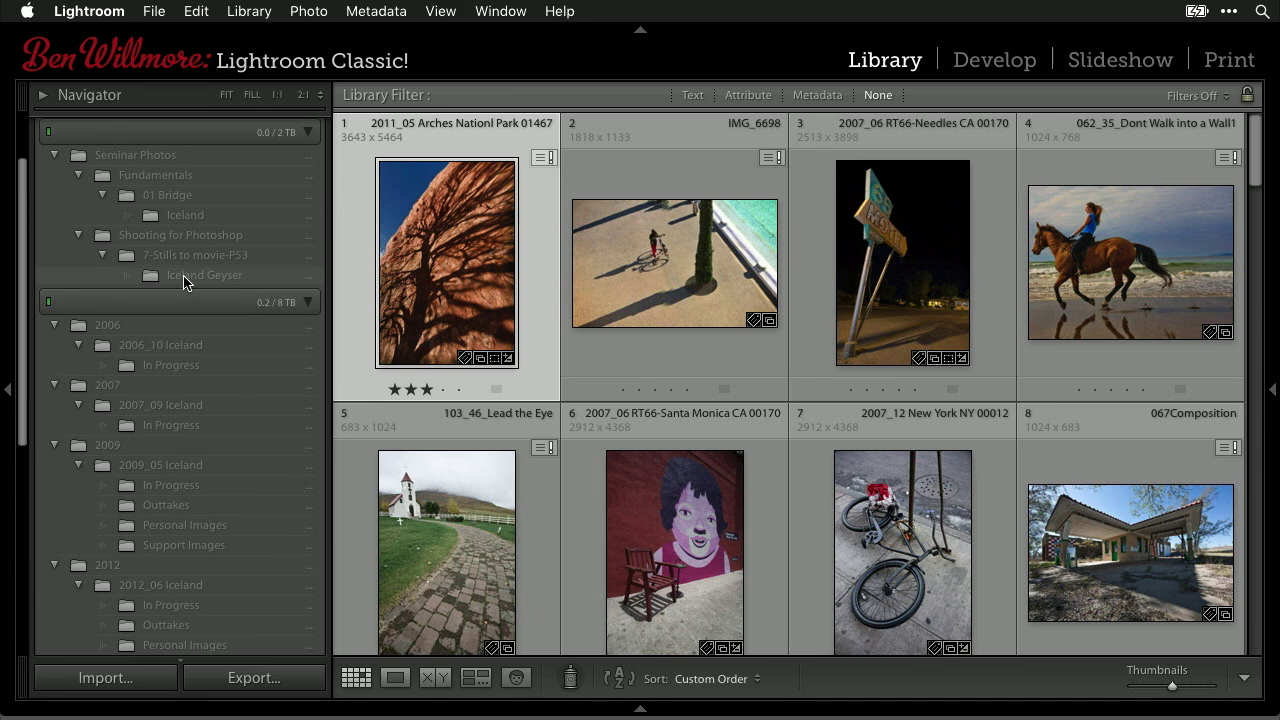
pyautogui.click(309, 133)
pyautogui.click(309, 162)
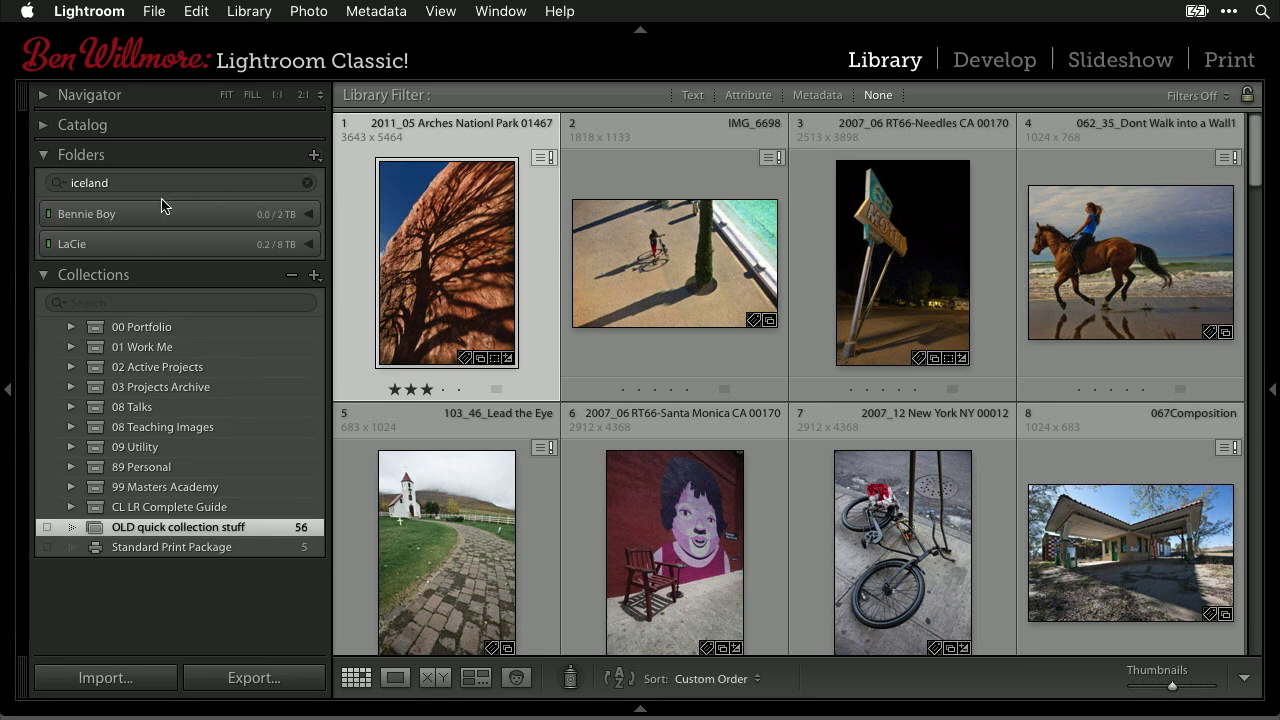
# Step: Expand the LaCie drive to reveal its Iceland folders
pyautogui.click(62, 186)
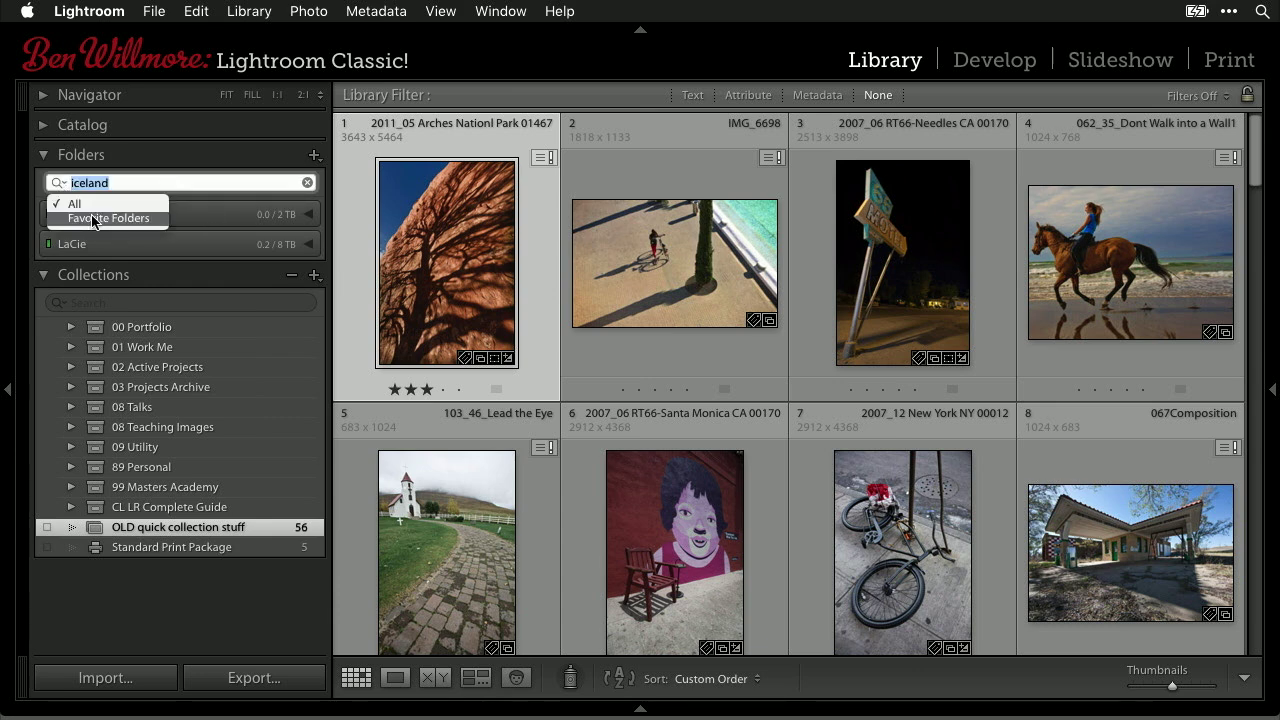
pyautogui.click(95, 219)
pyautogui.click(62, 184)
pyautogui.click(63, 184)
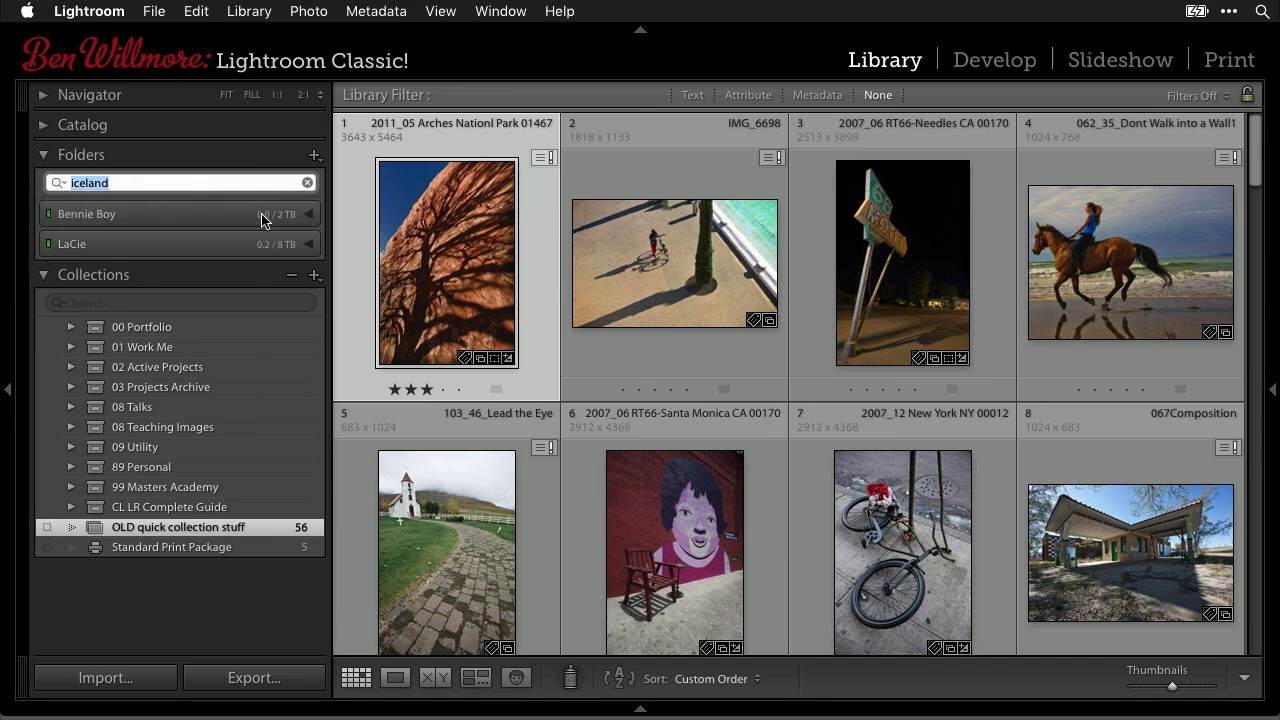
pyautogui.click(309, 247)
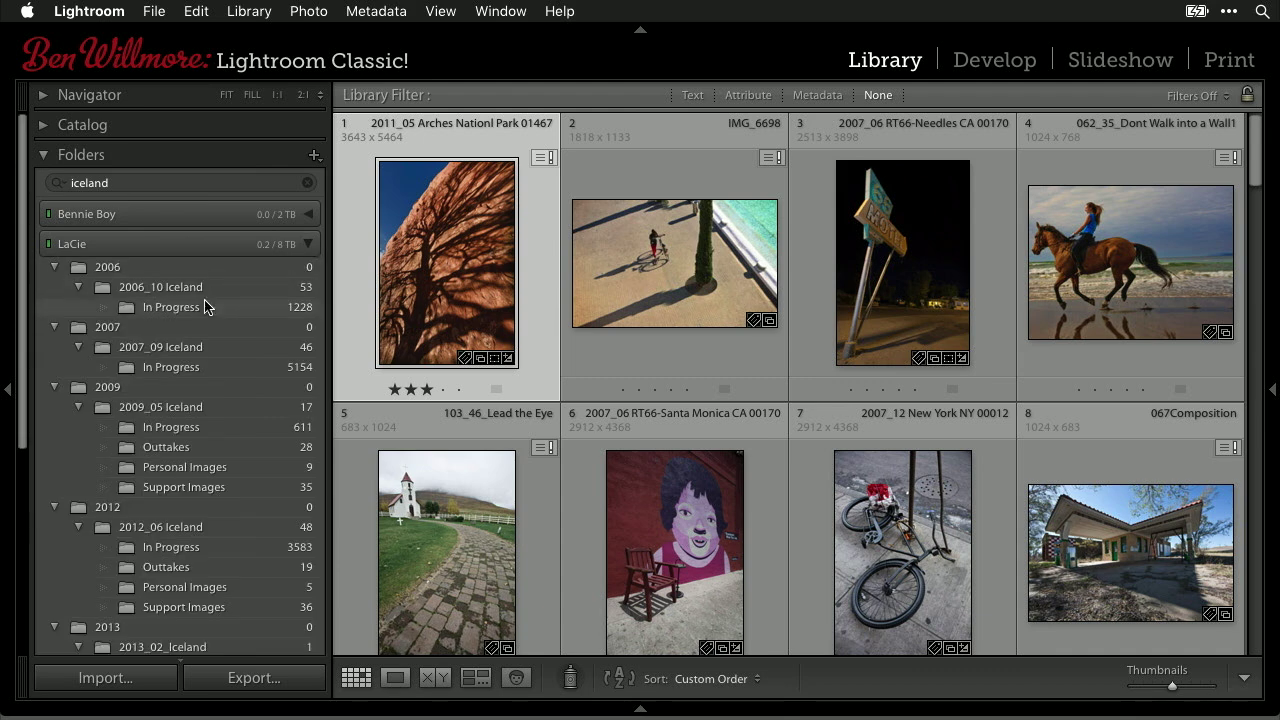
pyautogui.scroll(-2, 215, 488)
pyautogui.scroll(-1, 215, 492)
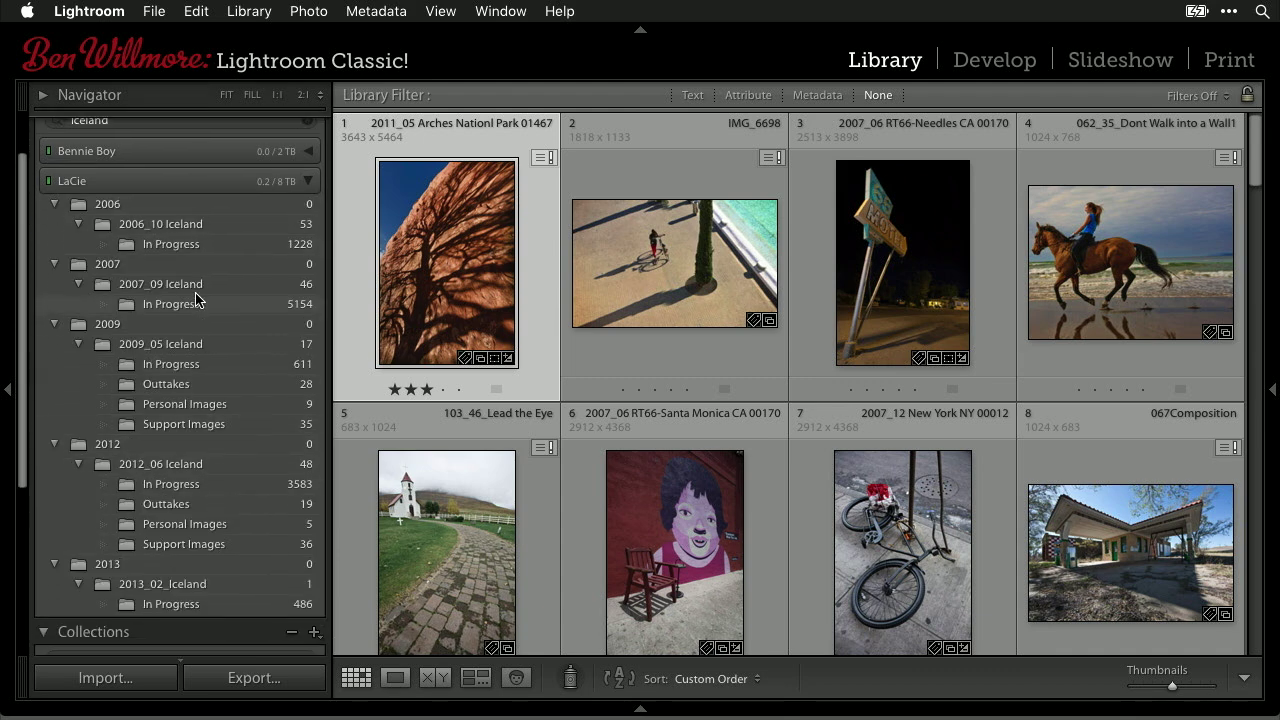
# Step: Mark the 2006_10 Iceland and 2007_09 Iceland folders as favorites
pyautogui.rightClick(165, 228)
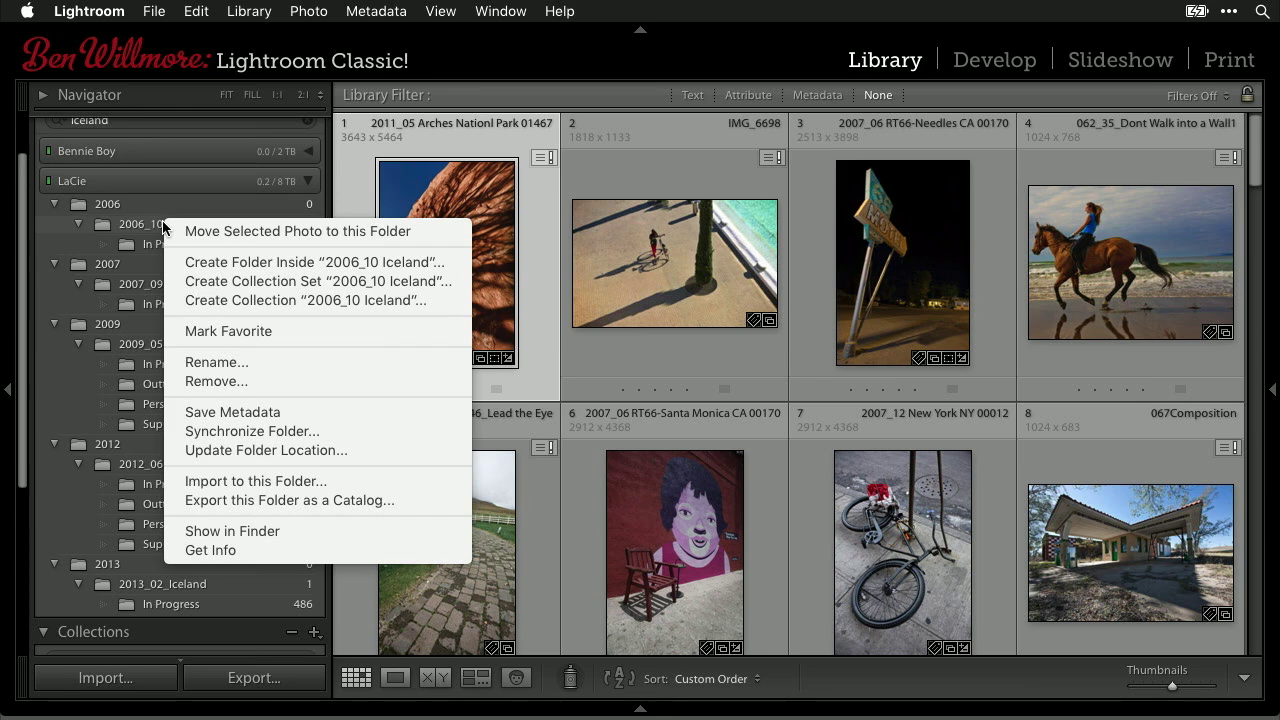
pyautogui.click(190, 331)
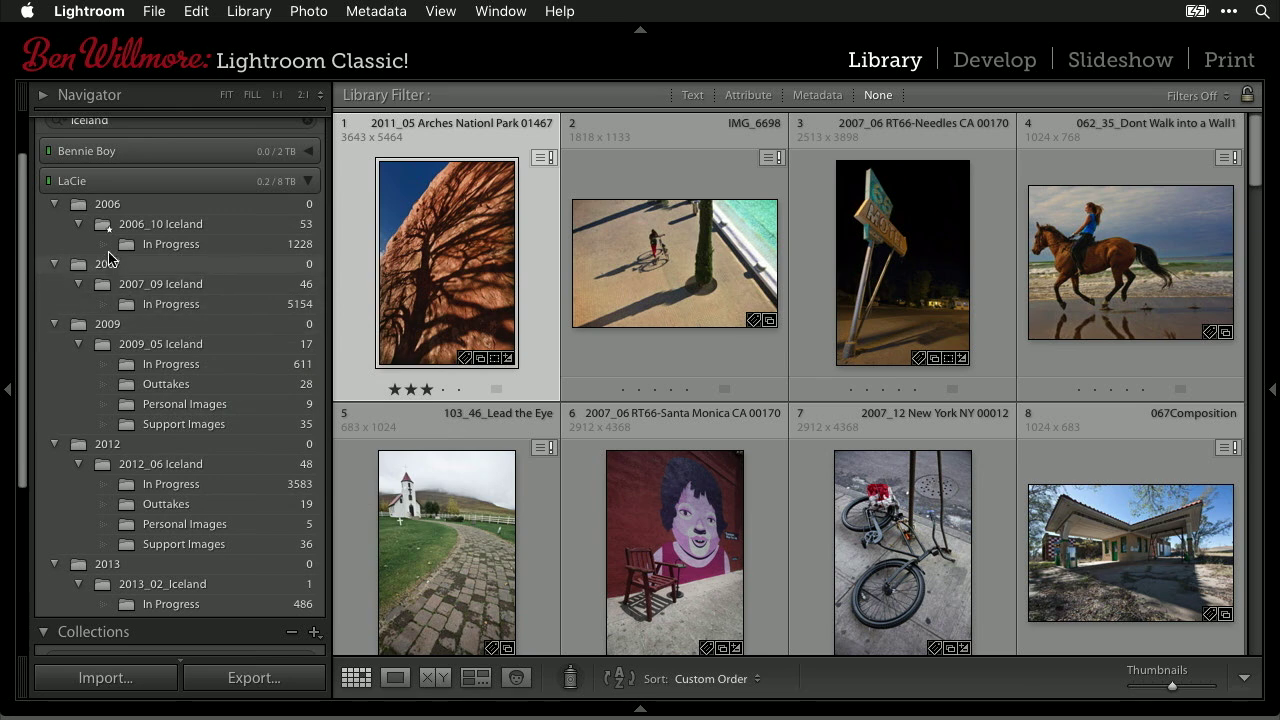
pyautogui.click(152, 284)
pyautogui.rightClick(153, 284)
pyautogui.click(190, 356)
# Step: Select 2009_05, 2012_06 and 2013_02 Iceland together and mark them as favorites
pyautogui.click(160, 348)
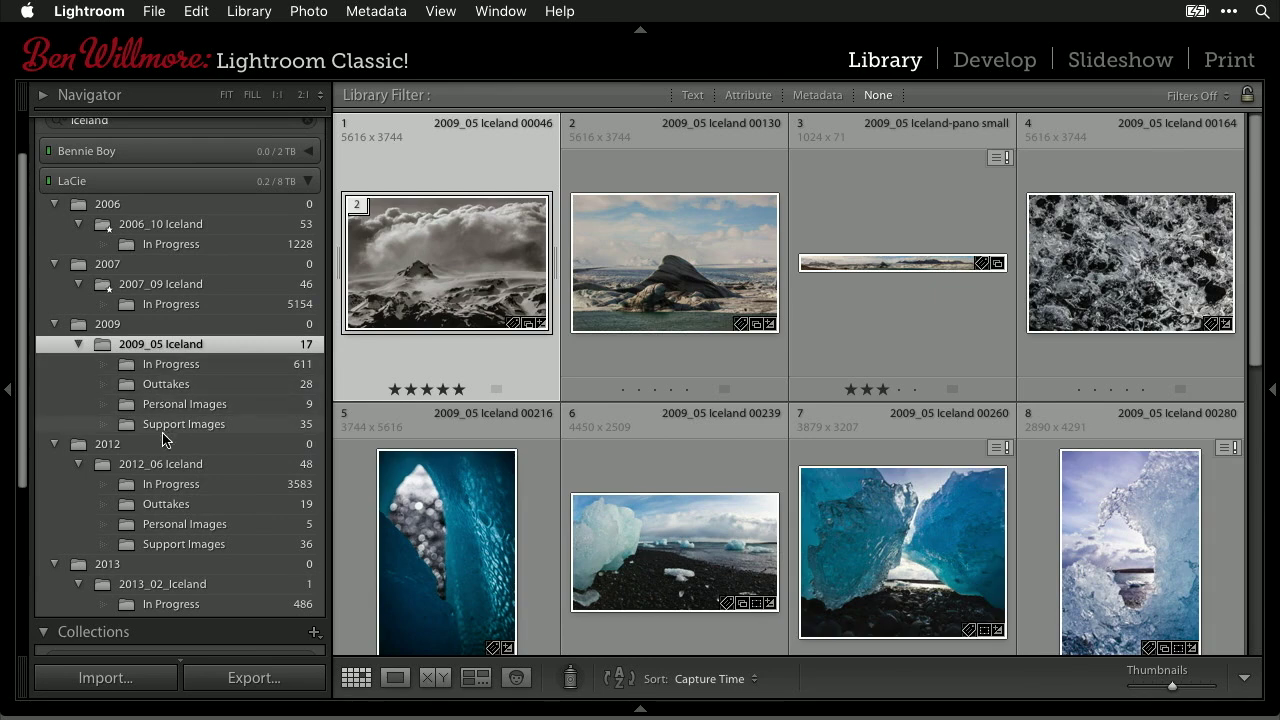
pyautogui.keyDown('super'); pyautogui.click(165, 465); pyautogui.keyUp('super')
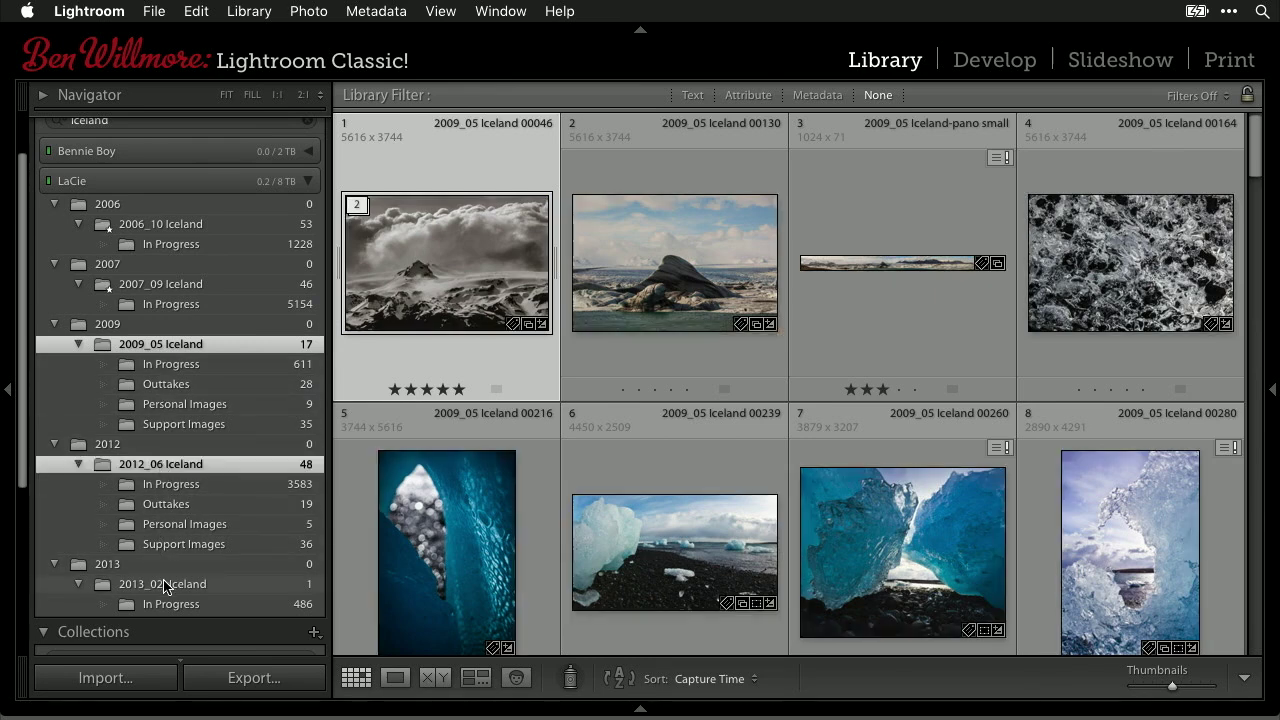
pyautogui.keyDown('super'); pyautogui.click(165, 586); pyautogui.keyUp('super')
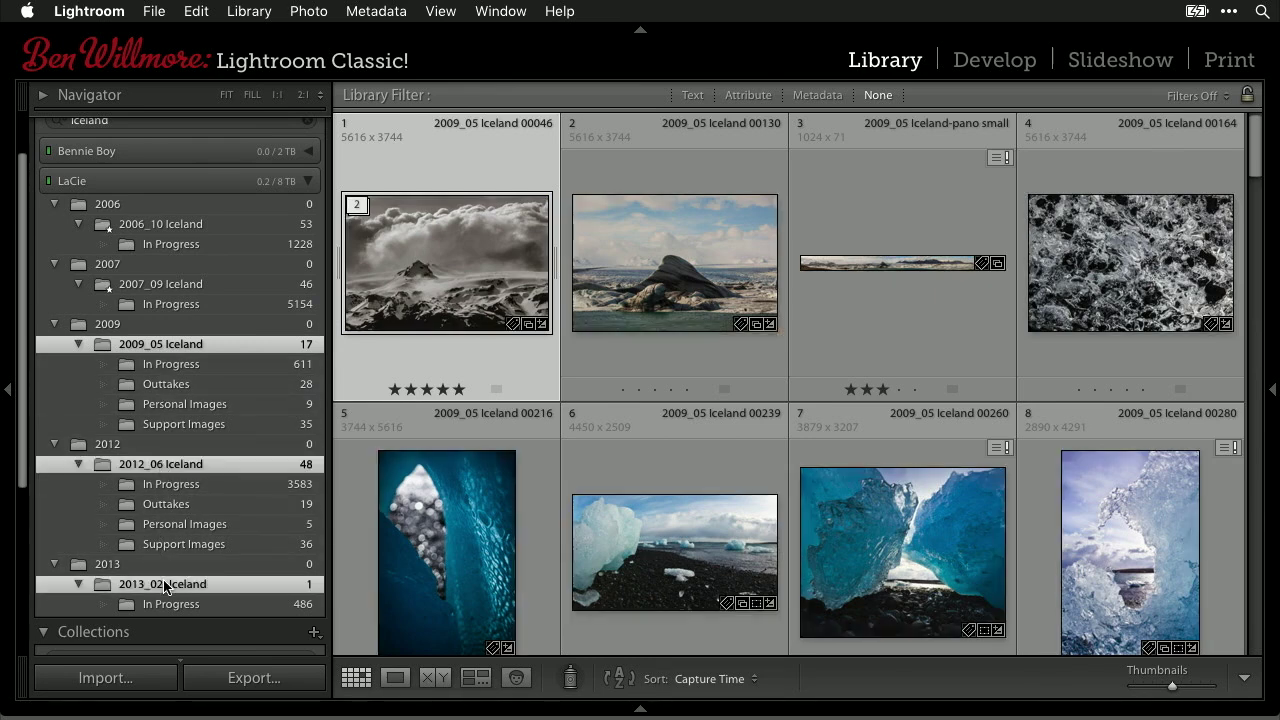
pyautogui.rightClick(165, 587)
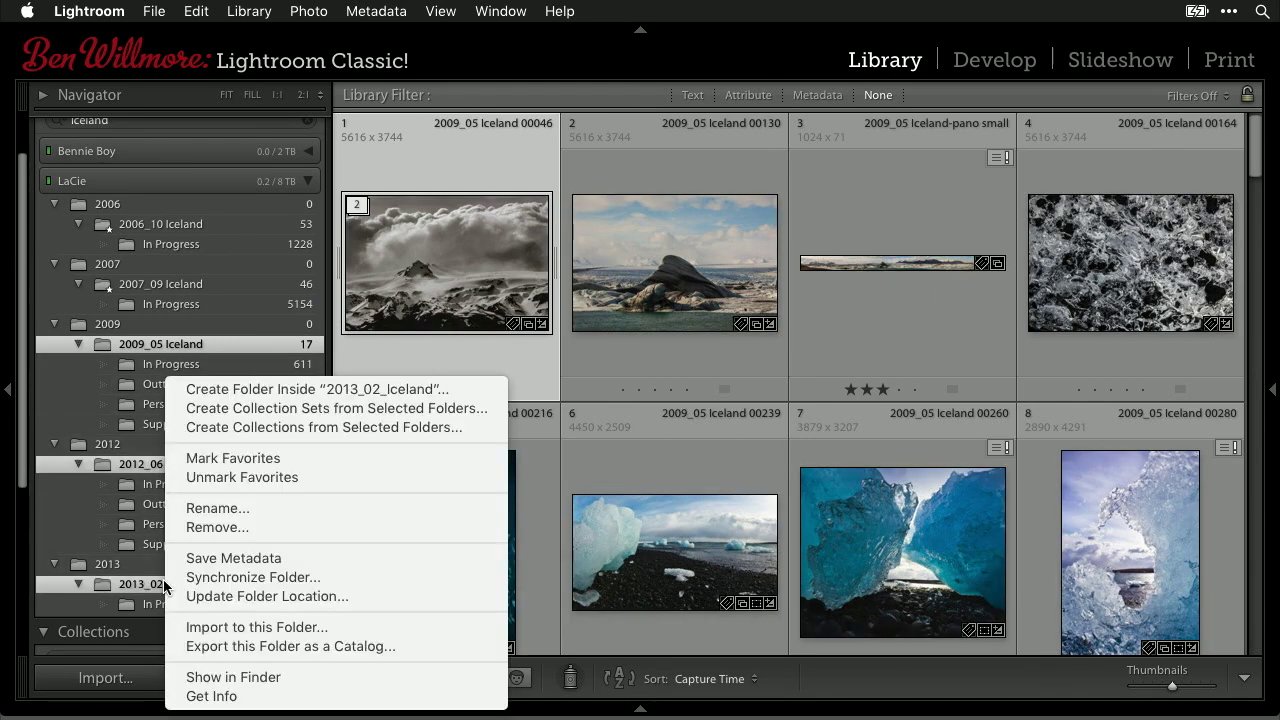
pyautogui.click(231, 457)
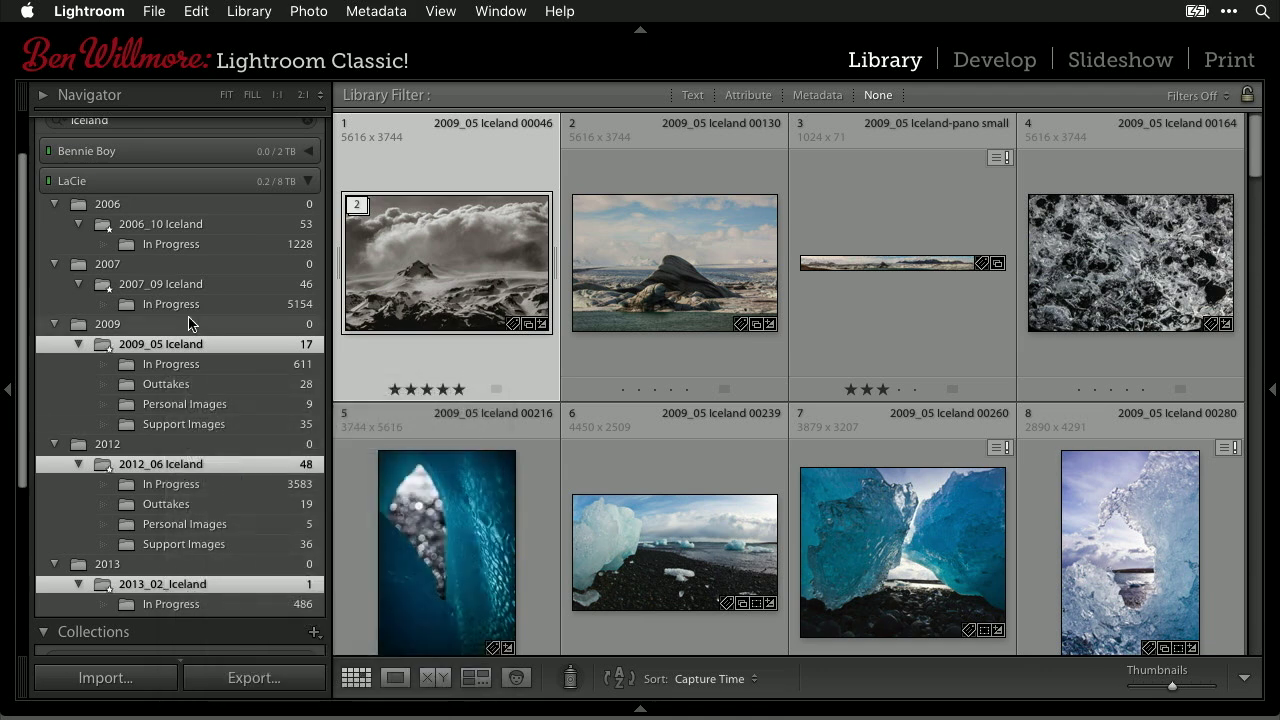
pyautogui.scroll(1, 167, 283)
pyautogui.scroll(3, 167, 283)
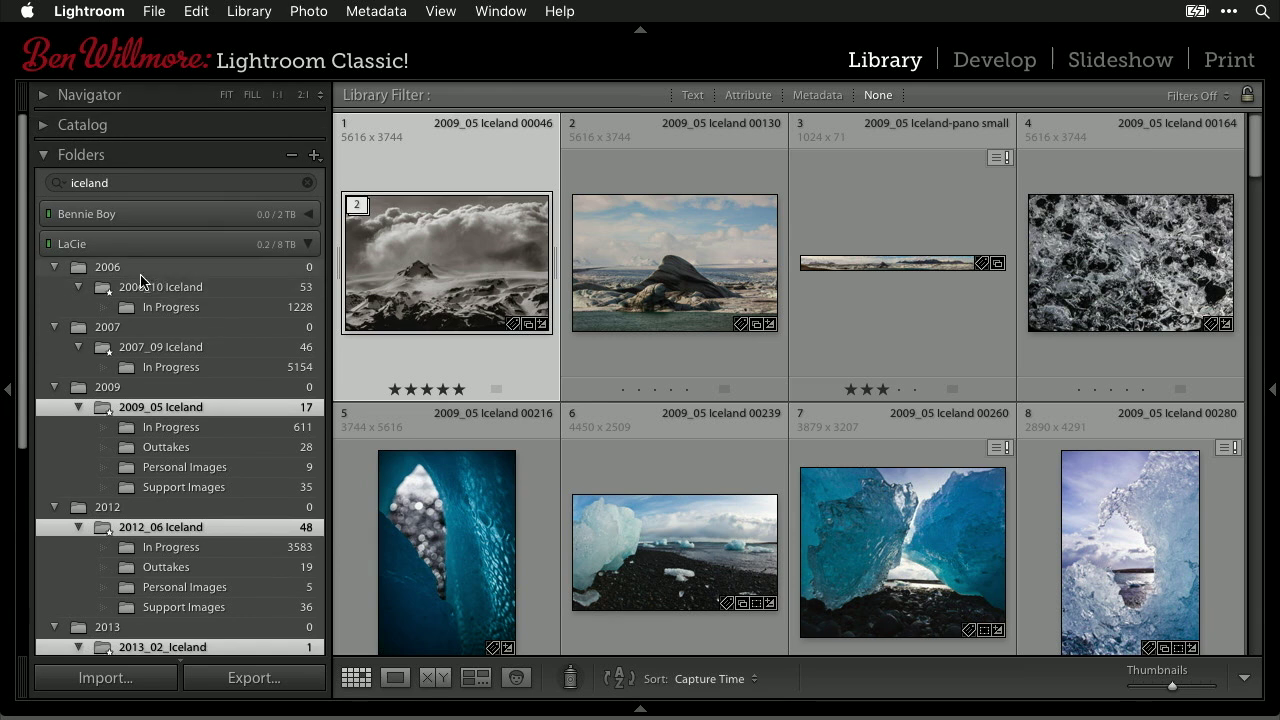
# Step: Clear the iceland filter, list only Favorite Folders, and expand the 2006 year
pyautogui.click(307, 186)
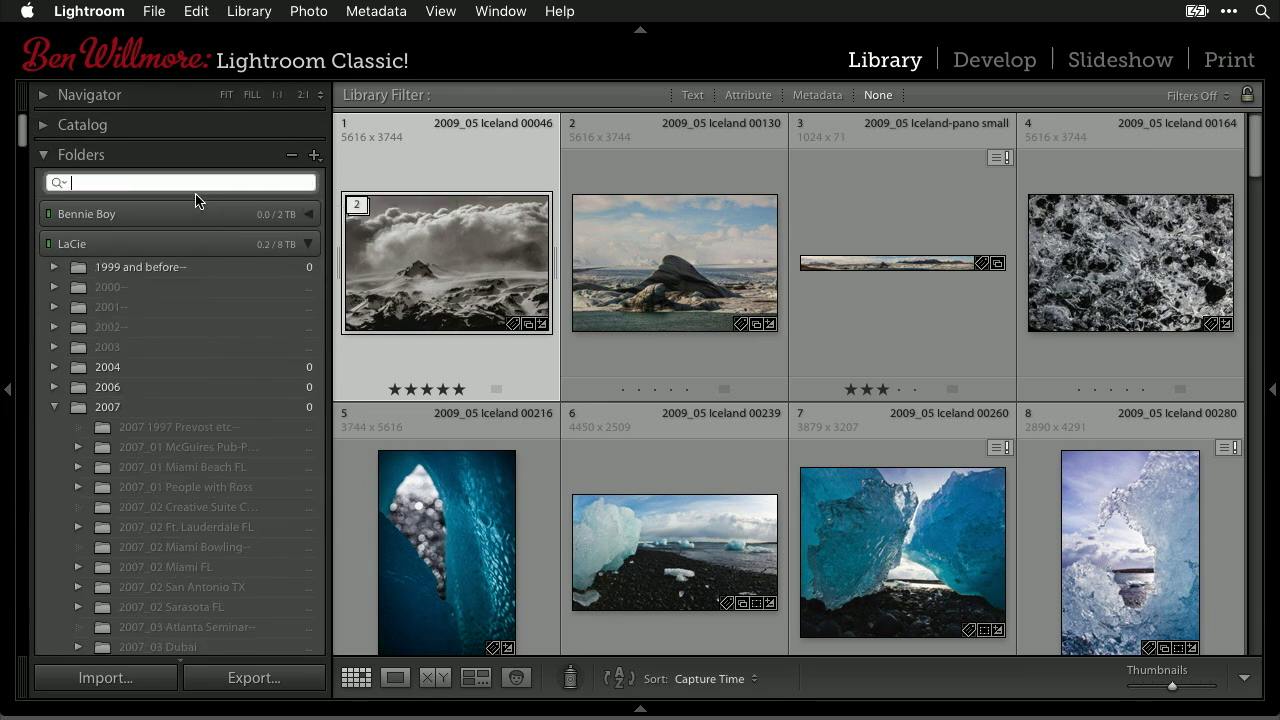
pyautogui.click(59, 183)
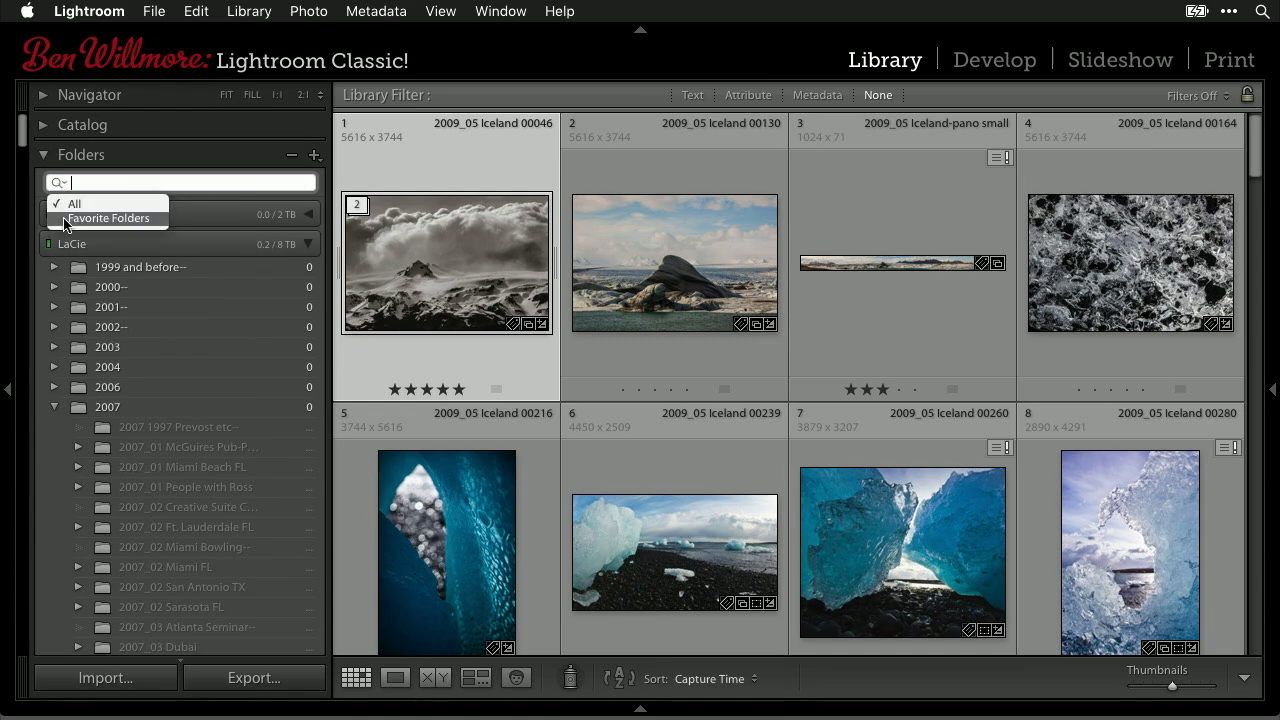
pyautogui.click(66, 218)
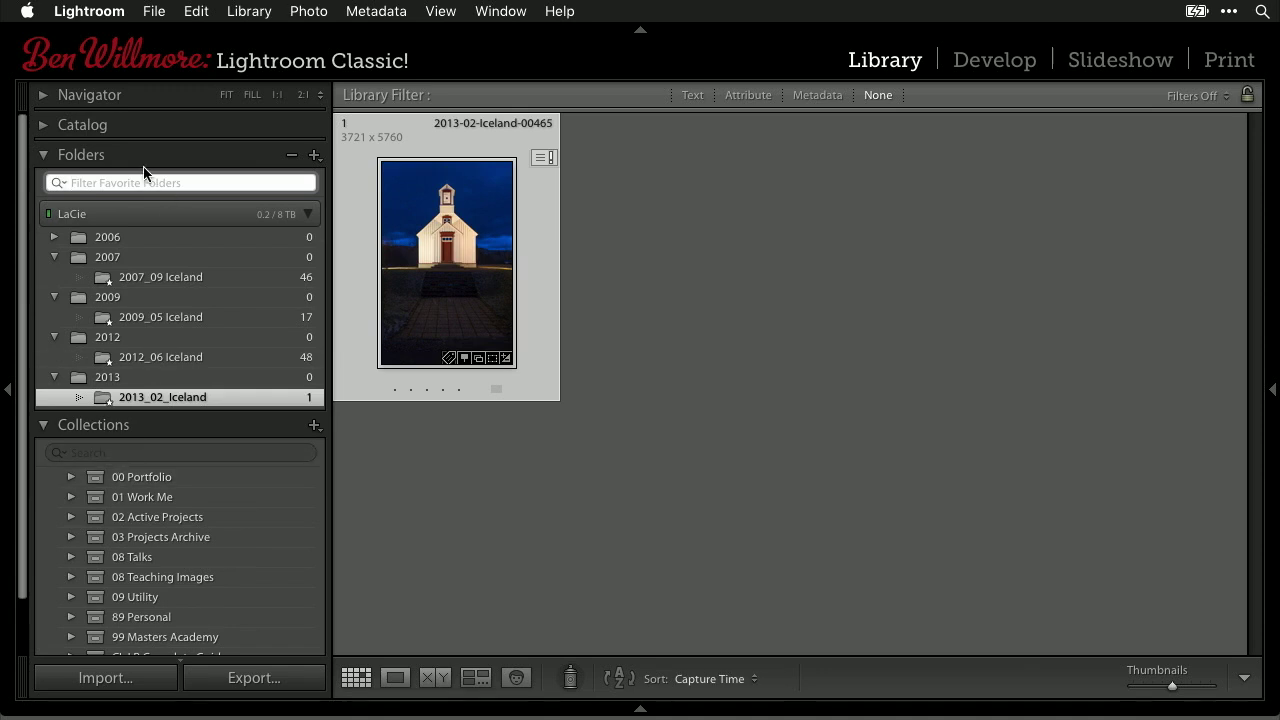
pyautogui.click(54, 237)
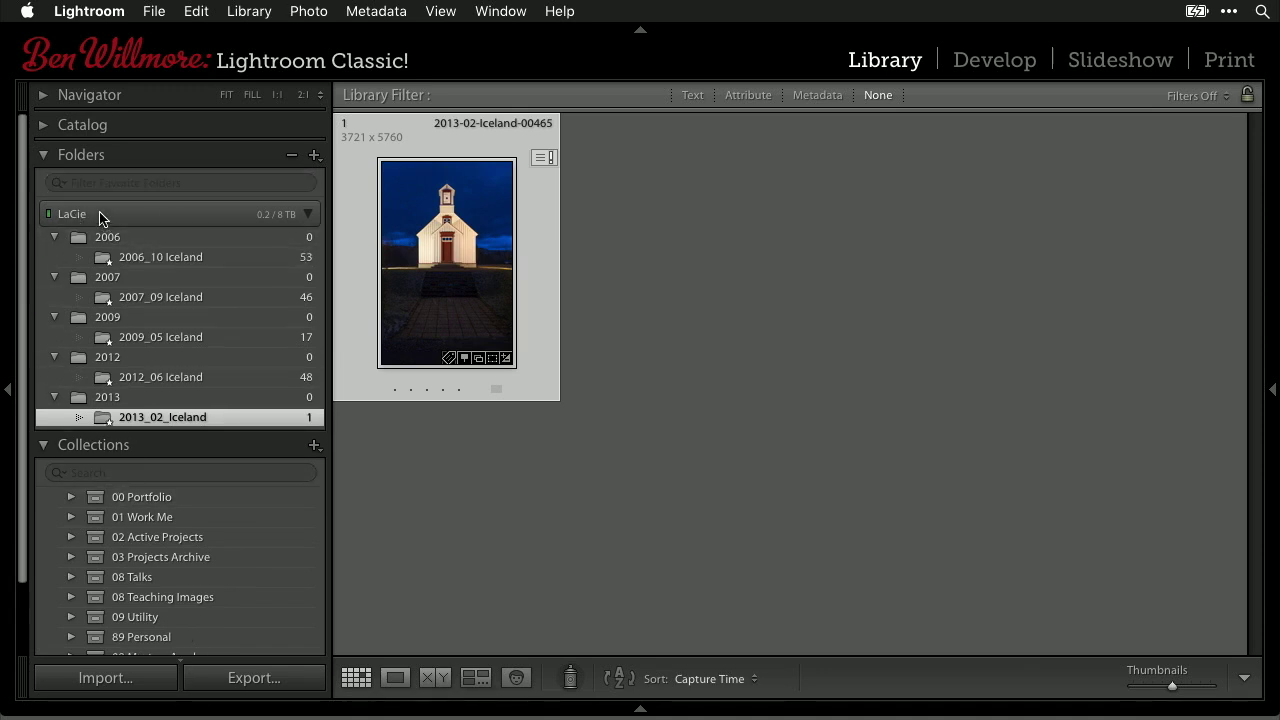
# Step: Enter a test filter starting with '20' in the favorite folder filter and select it
pyautogui.click(108, 186)
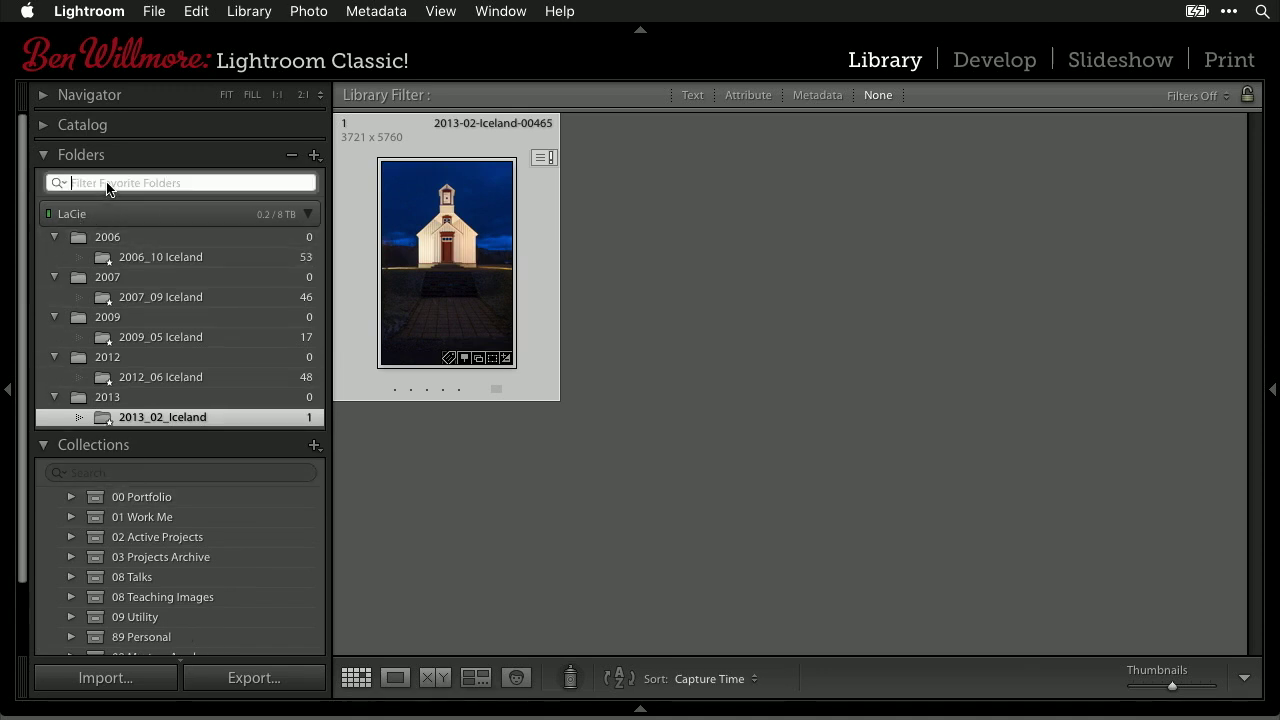
pyautogui.write('2009')
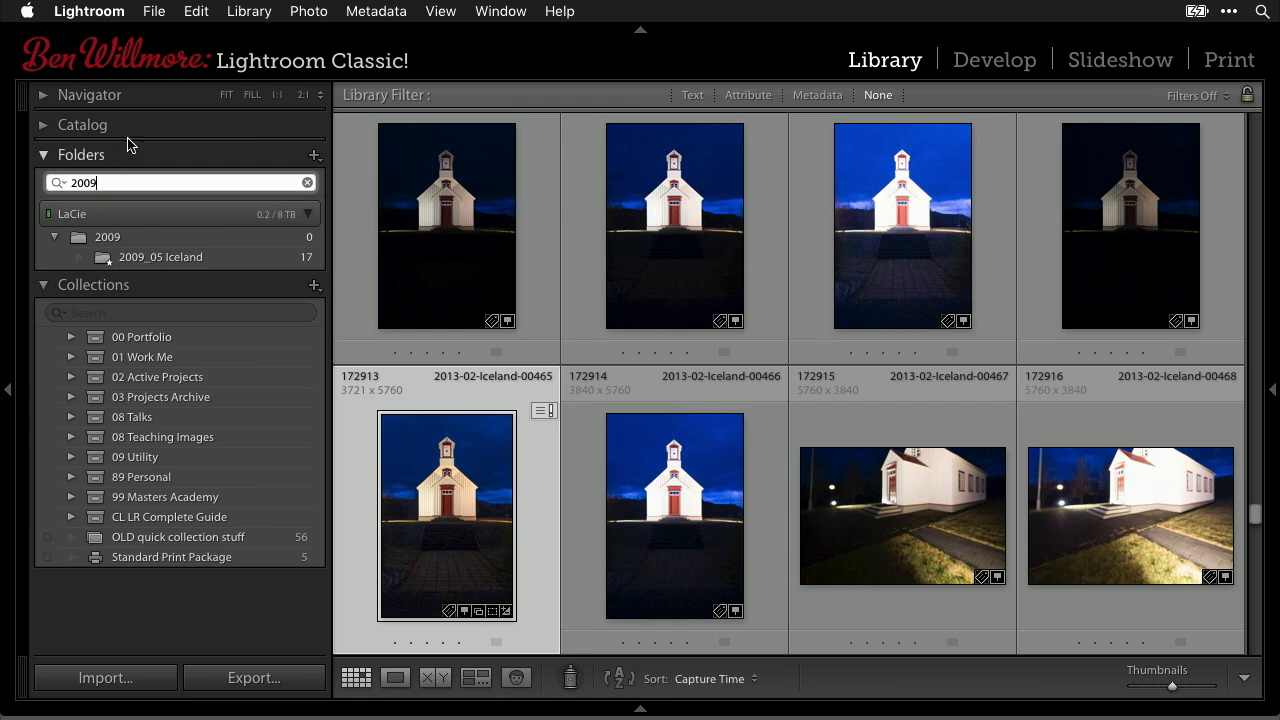
pyautogui.moveTo(124, 180); pyautogui.dragTo(64, 177)
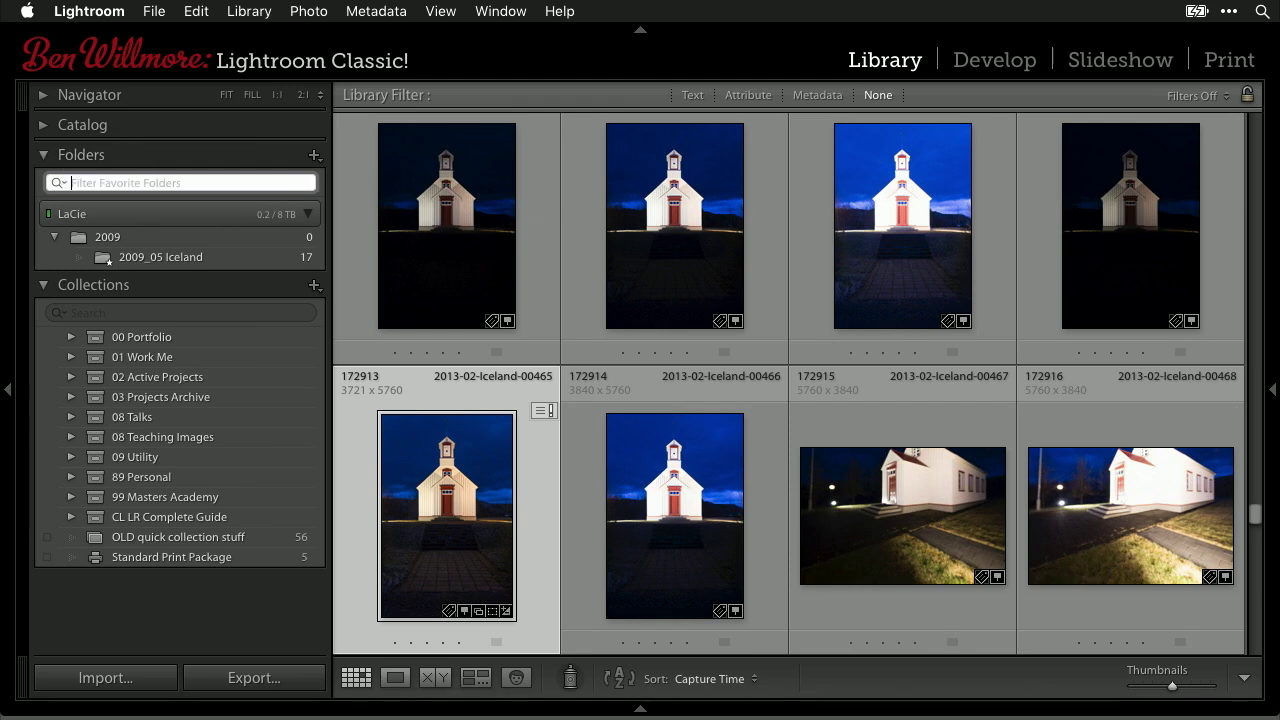
# Step: Delete the test filter and unmark 2006_10 and 2007_09 Iceland as favorites
pyautogui.press('BackSpace')
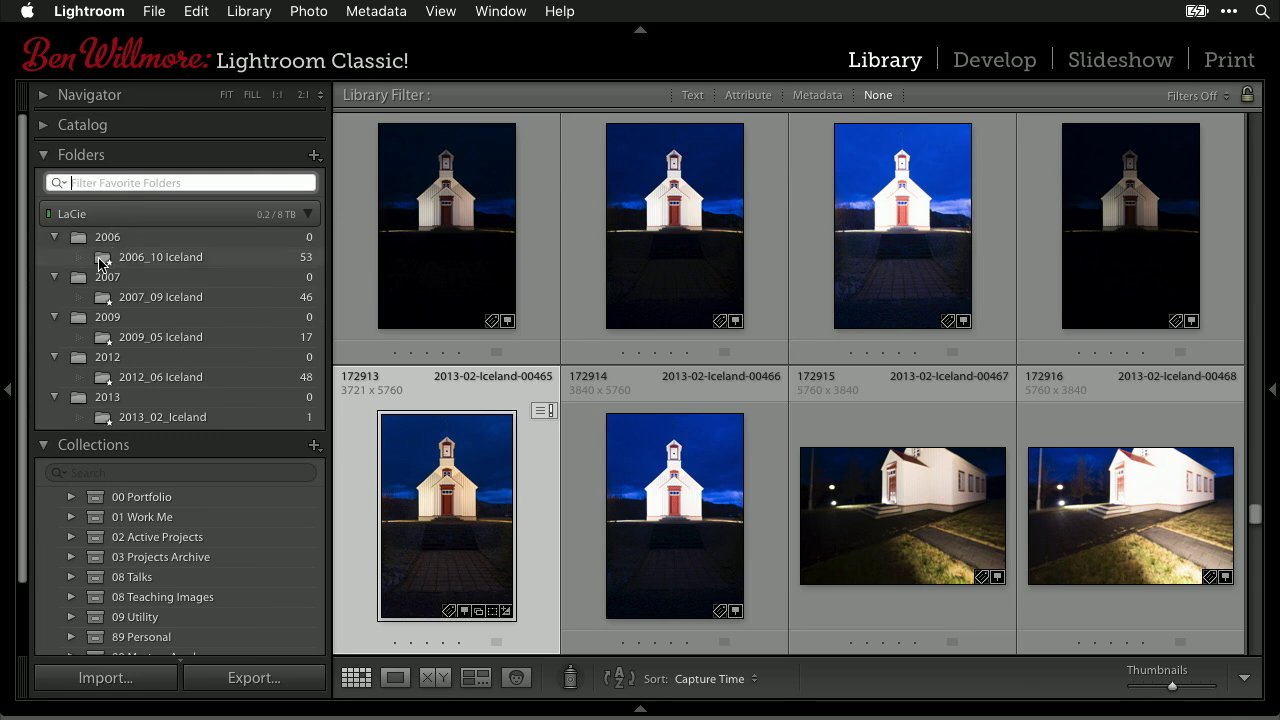
pyautogui.click(103, 263)
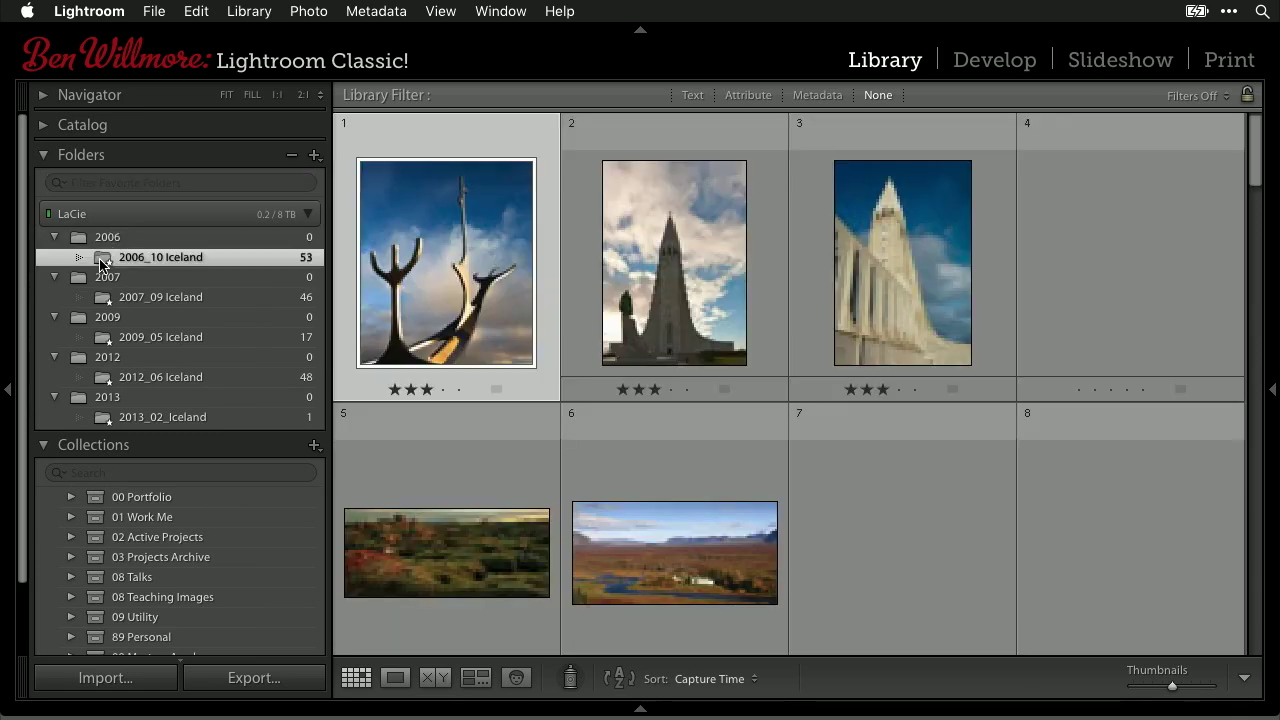
pyautogui.rightClick(101, 263)
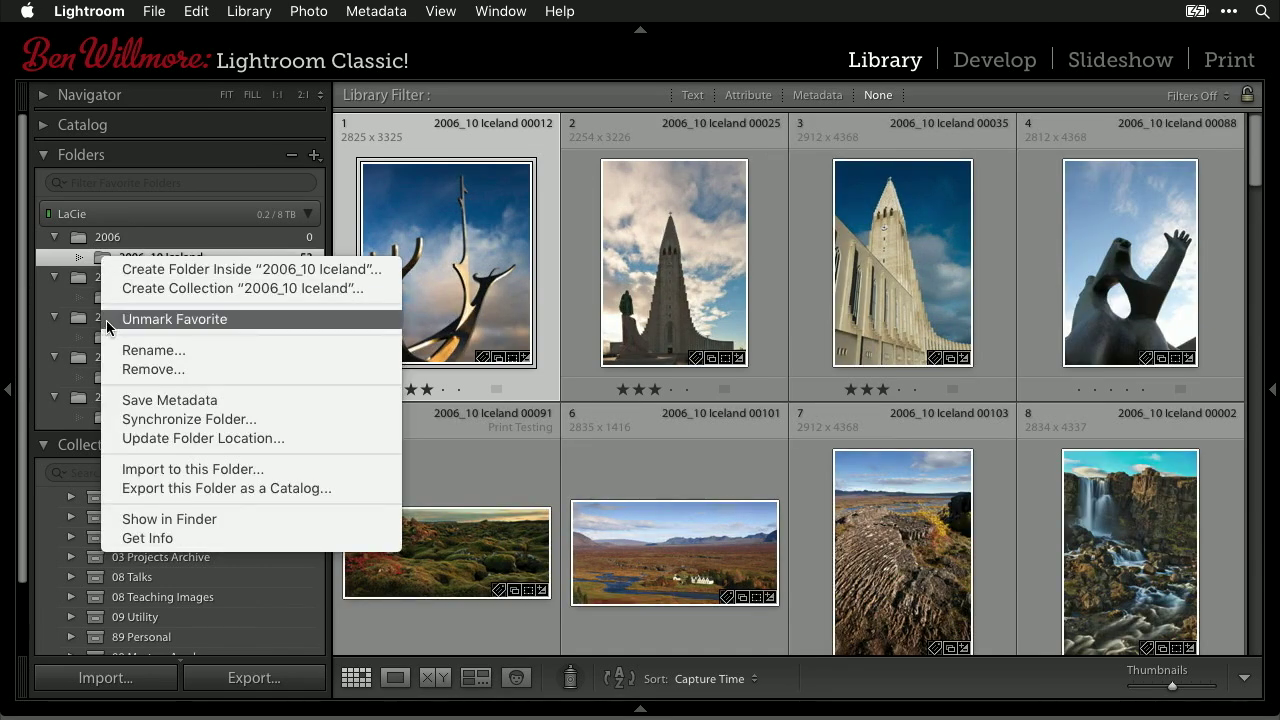
pyautogui.click(106, 320)
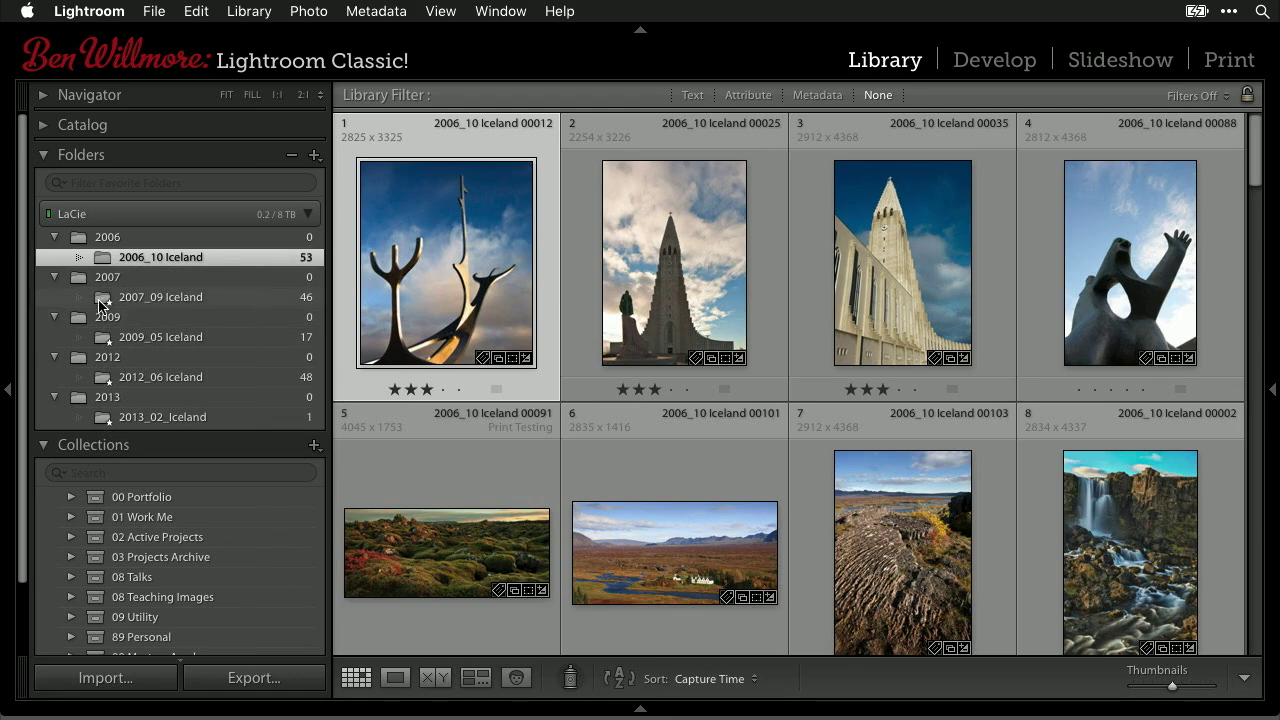
pyautogui.click(100, 300)
pyautogui.rightClick(101, 300)
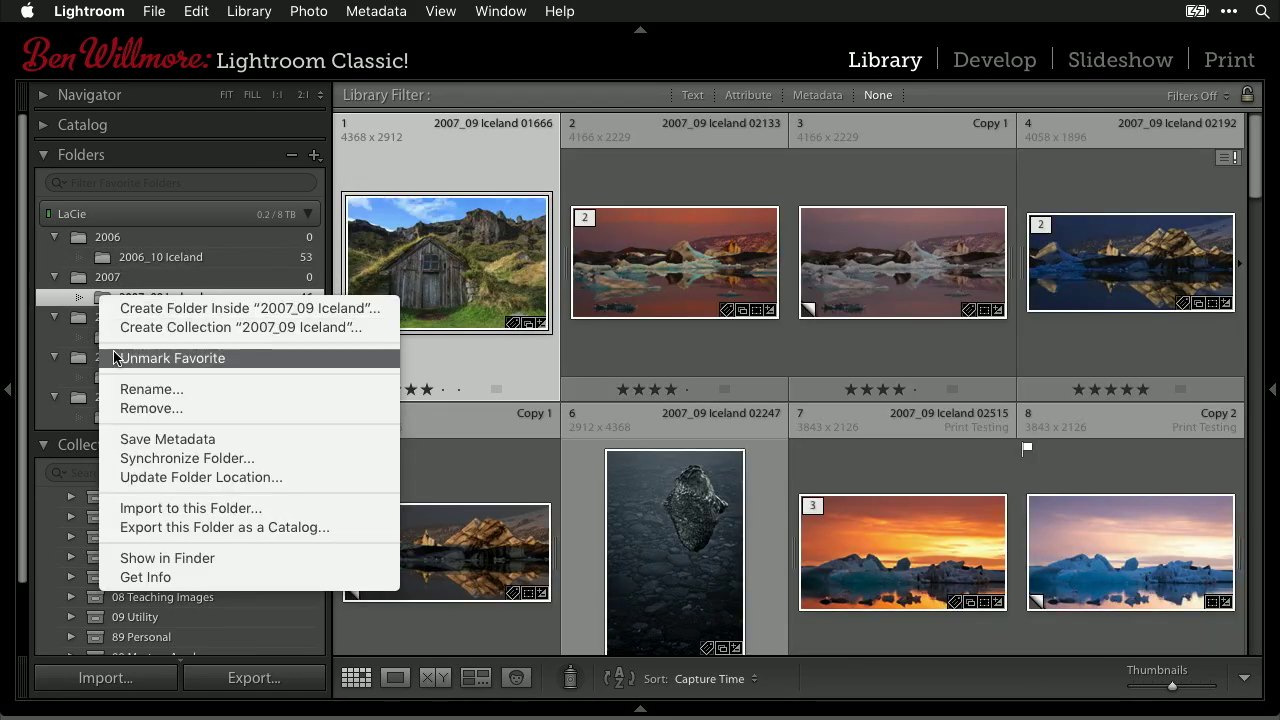
pyautogui.click(115, 358)
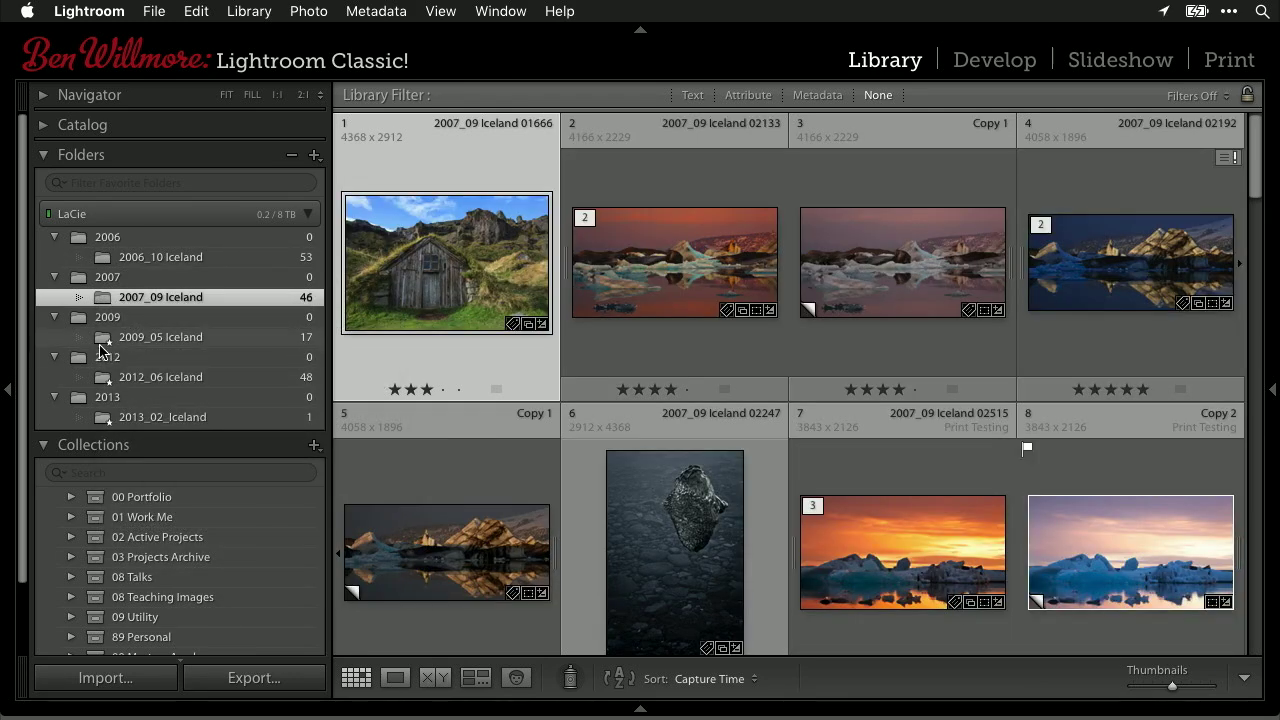
# Step: Try unmarking 2009_05 Iceland, dismiss the grouped-favorites warning, and view 2012_06 Iceland
pyautogui.click(105, 345)
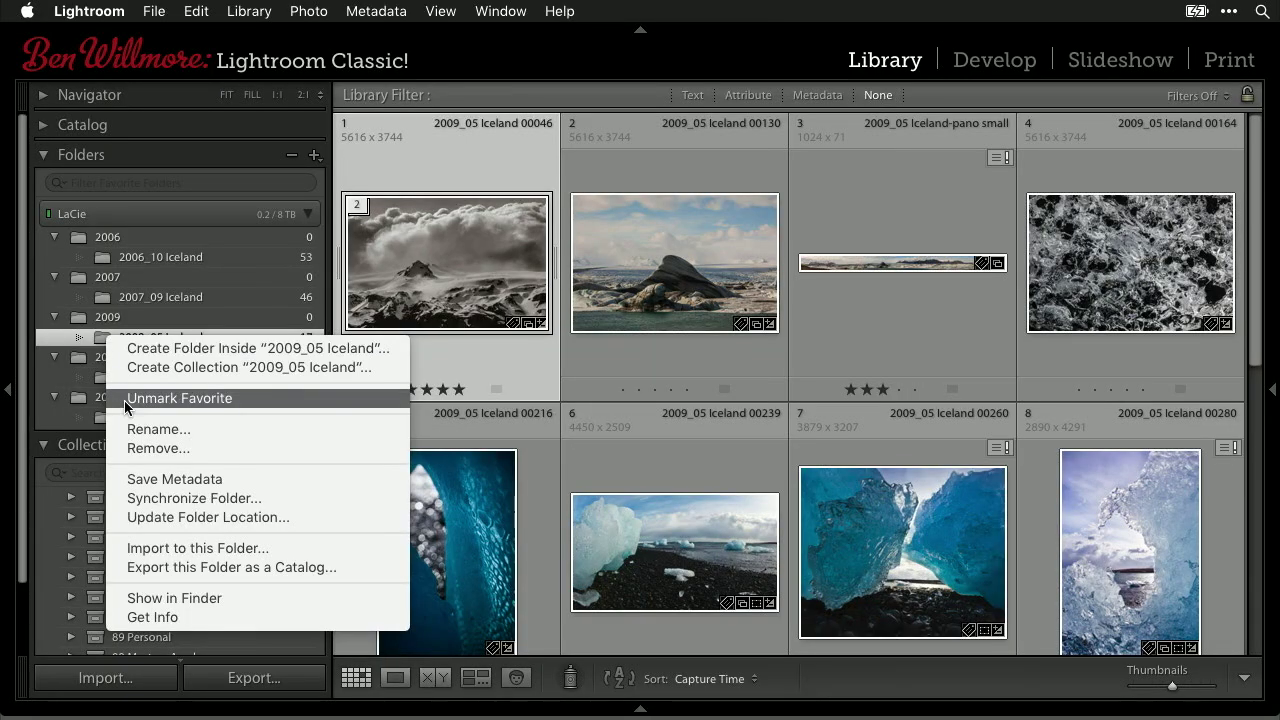
pyautogui.click(124, 401)
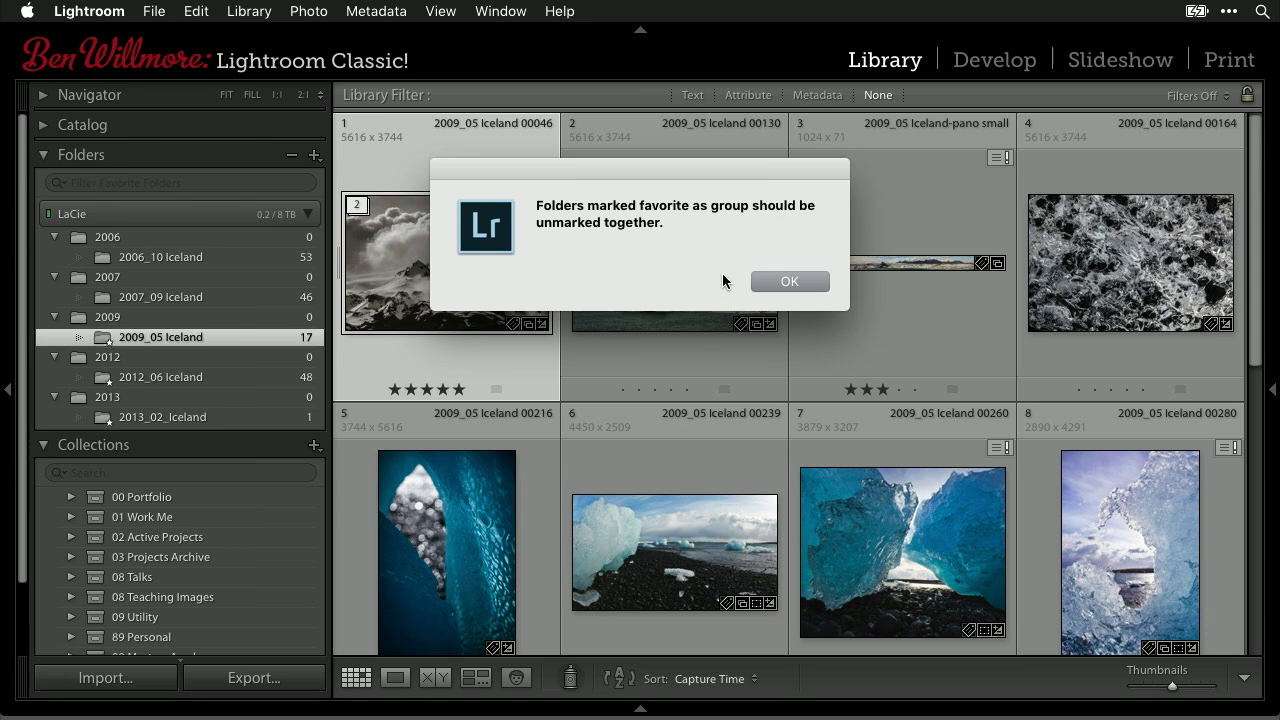
pyautogui.click(801, 291)
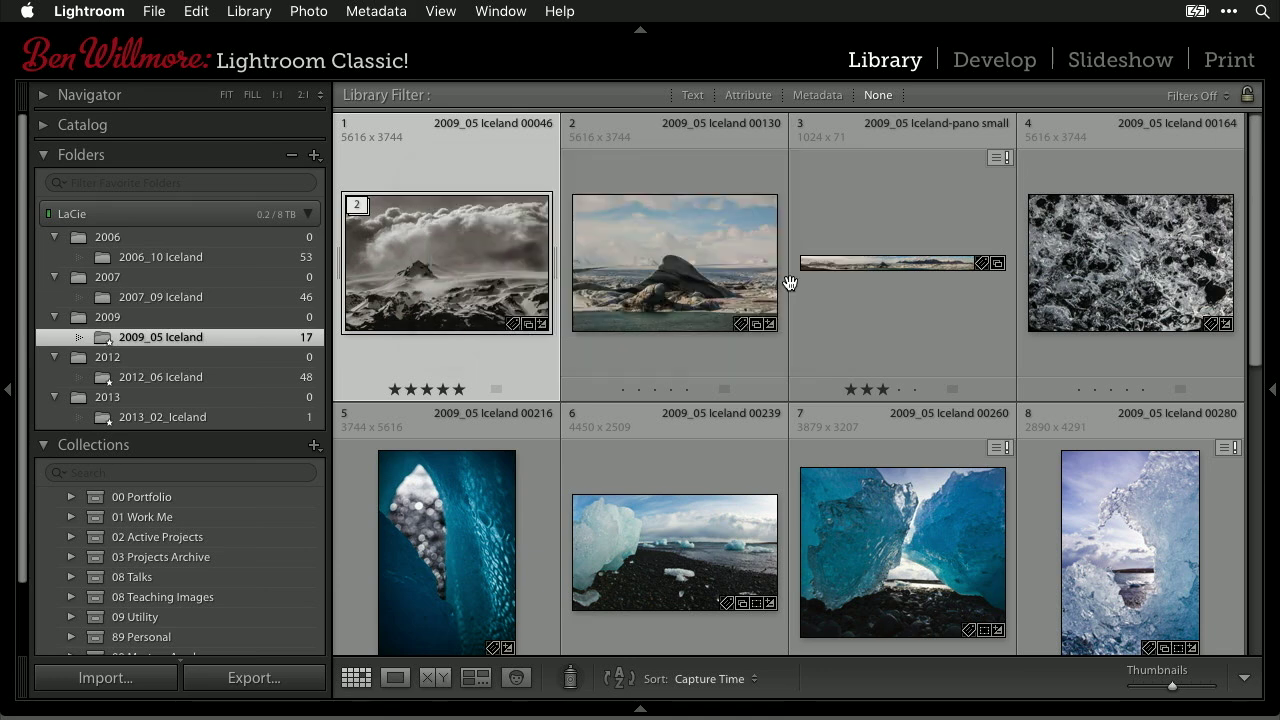
pyautogui.click(141, 379)
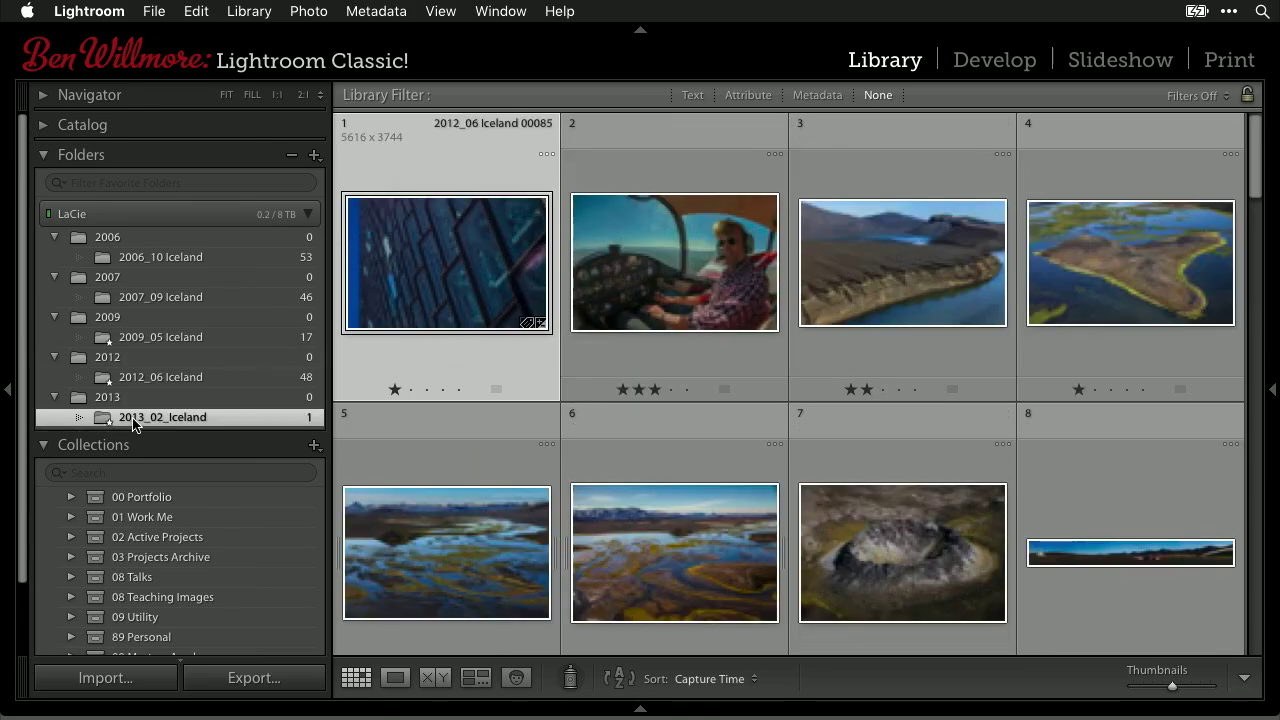
# Step: Show the single 2013_02_Iceland church photo with the filmstrip revealed below
pyautogui.click(134, 422)
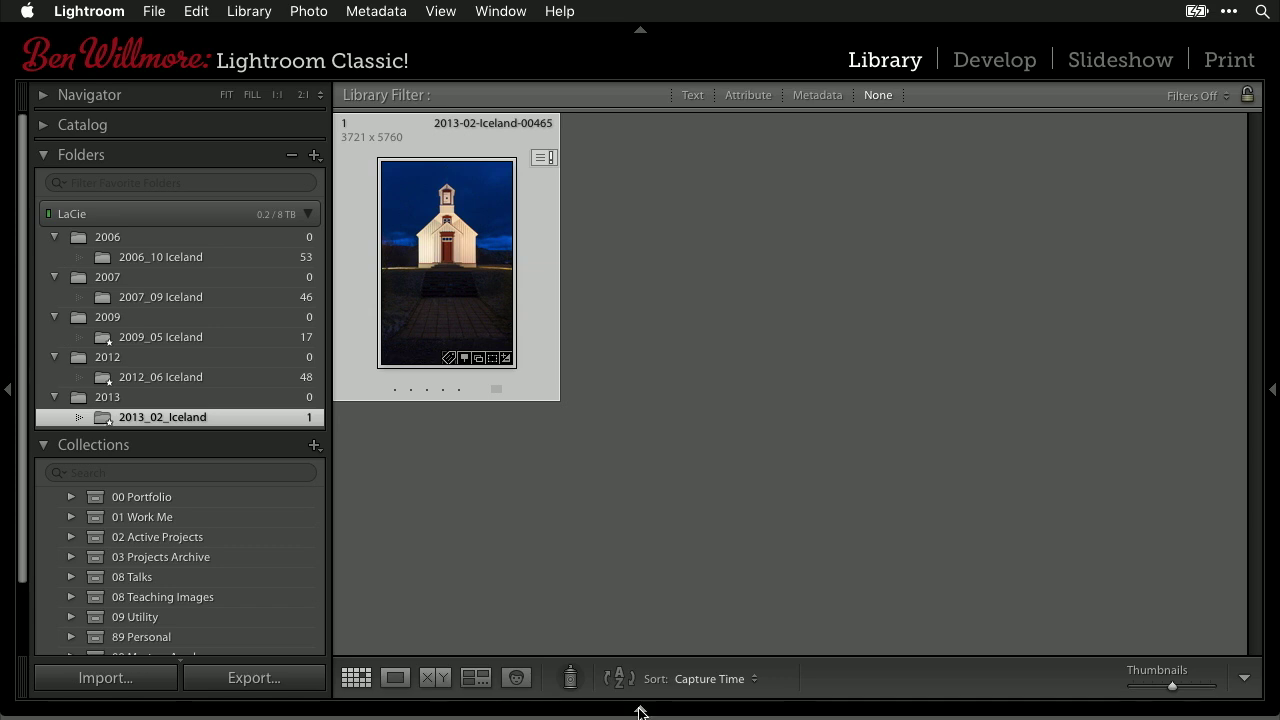
pyautogui.moveTo(640, 711)
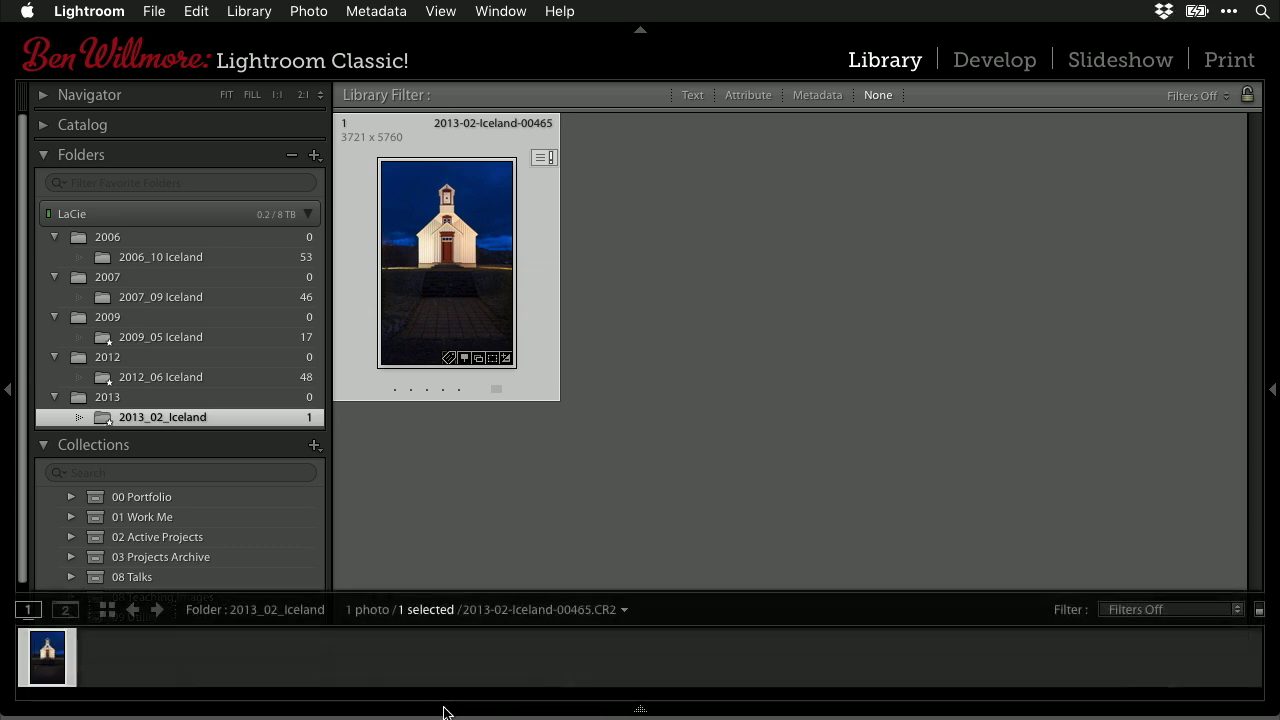
# Step: From the filmstrip source menu, choose the favorite group of 2009_05, 2012_06 and 2013_02 Iceland
pyautogui.click(252, 612)
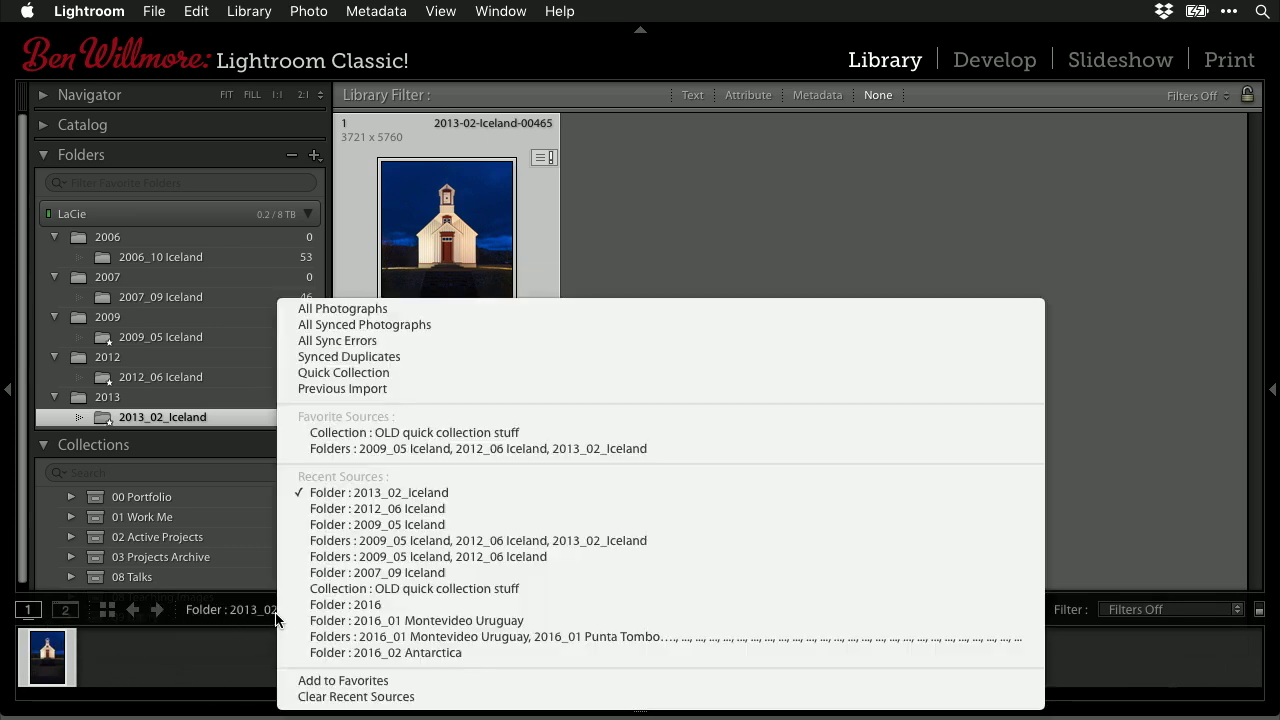
pyautogui.click(220, 615)
pyautogui.click(276, 615)
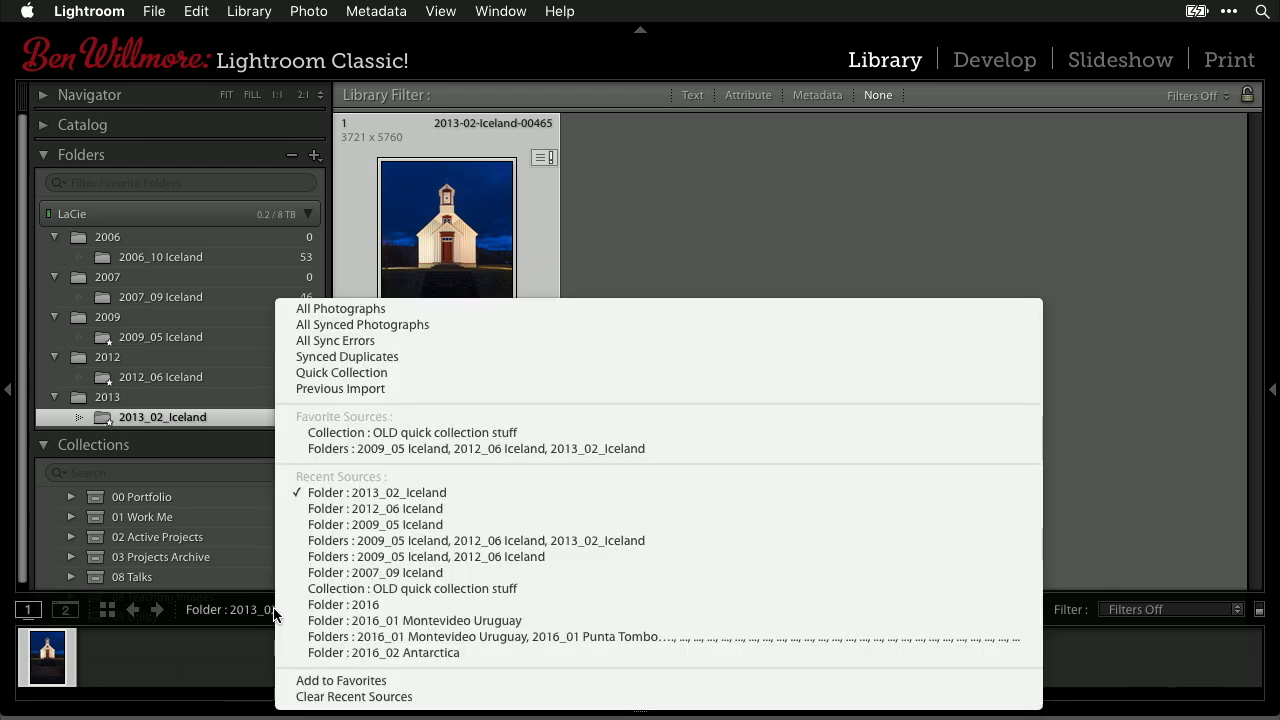
pyautogui.click(336, 451)
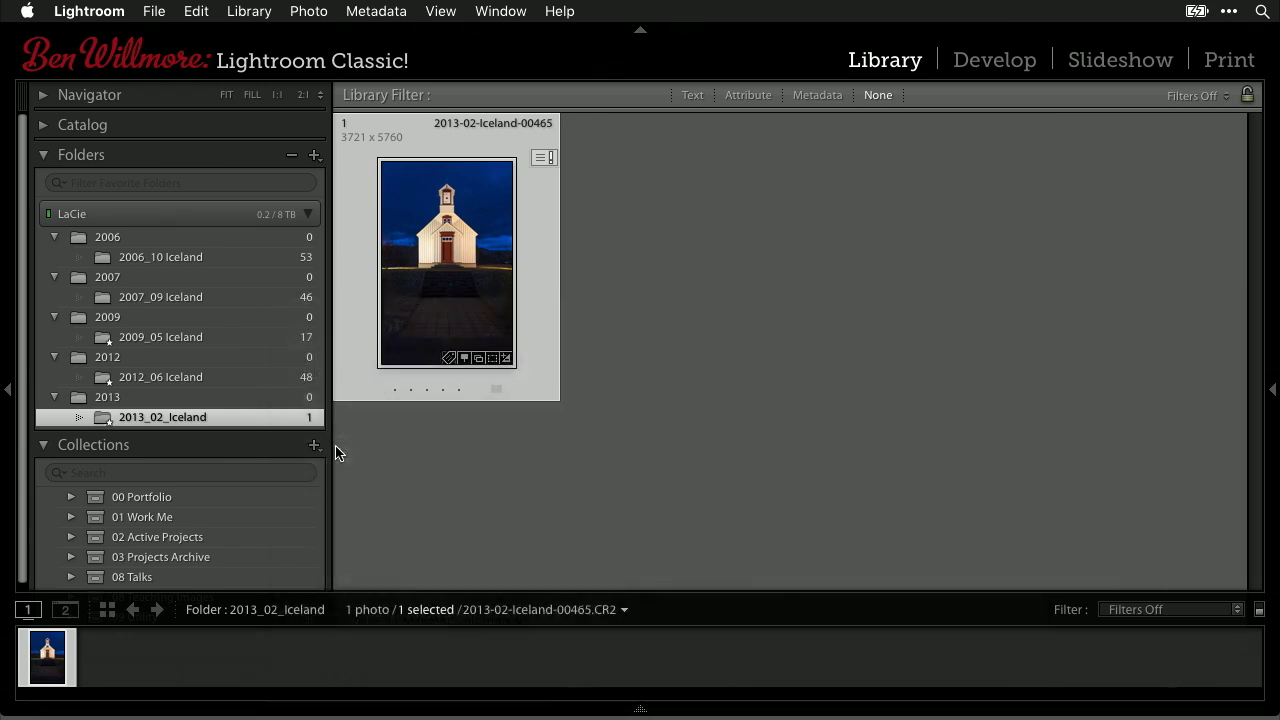
# Step: Unmark the grouped Iceland favorites via 2013_02_Iceland, then view the 46 photos of 2007_09 Iceland
pyautogui.rightClick(104, 421)
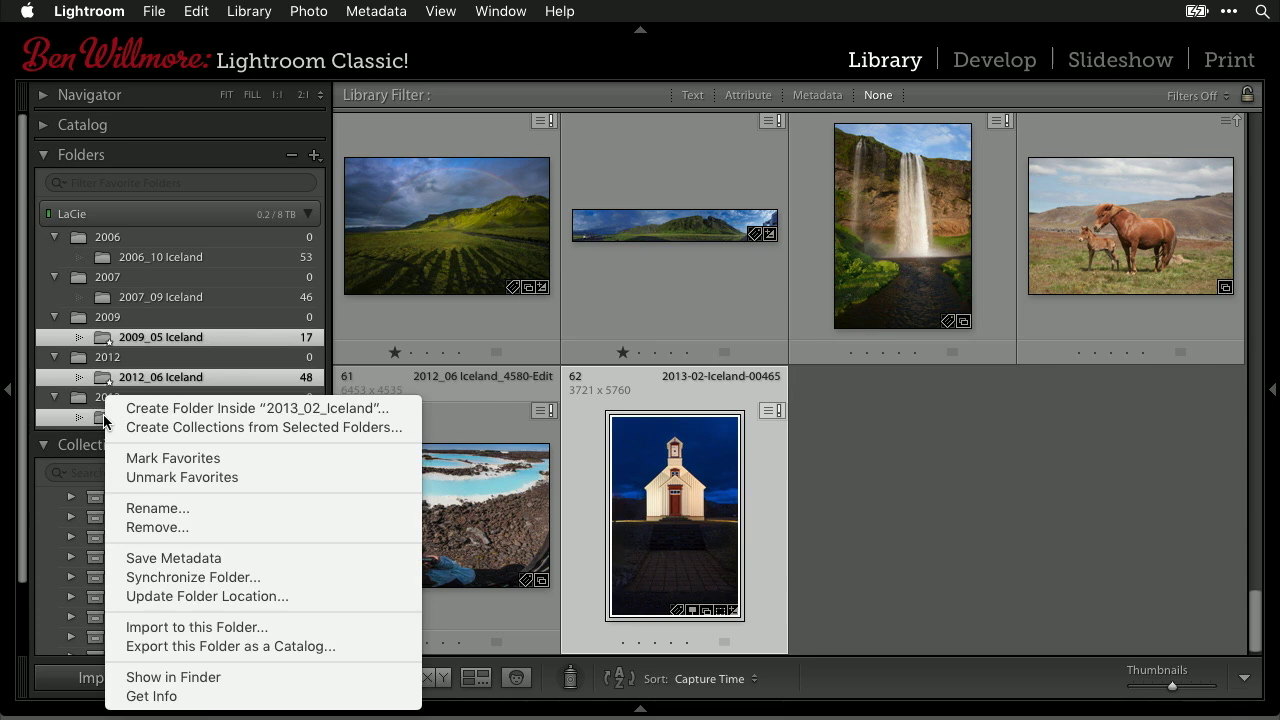
pyautogui.click(143, 478)
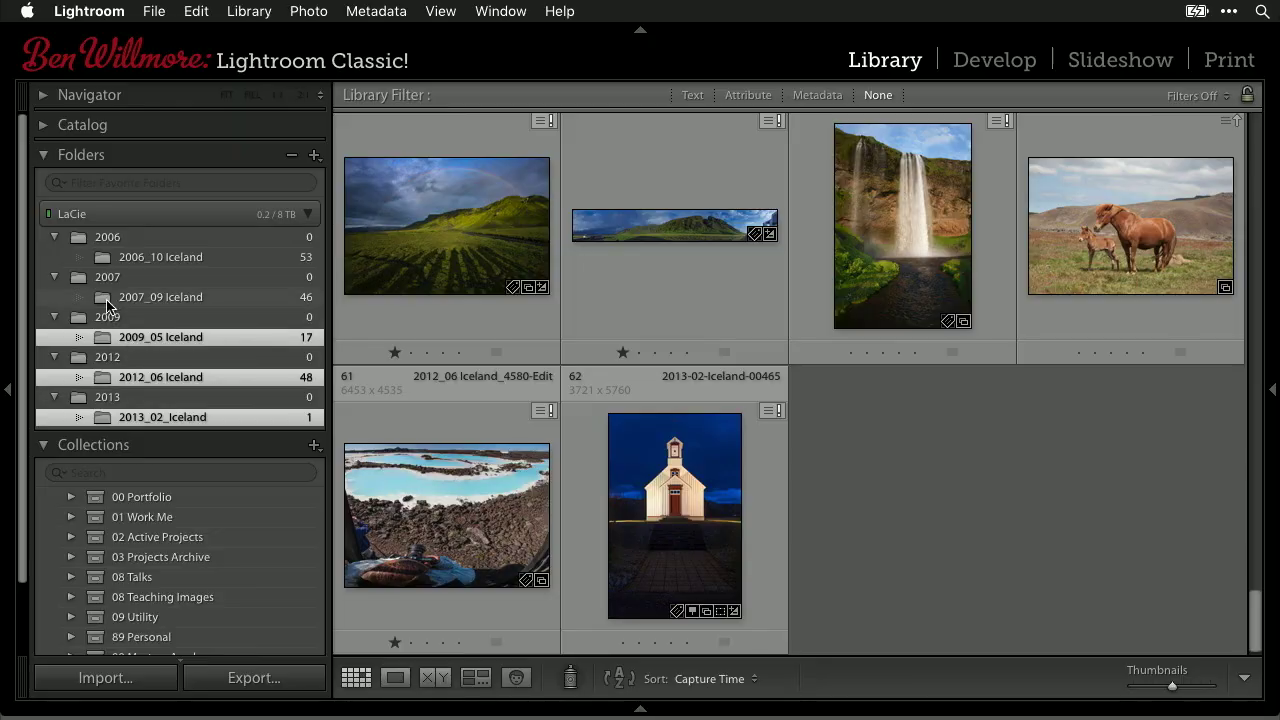
pyautogui.click(107, 297)
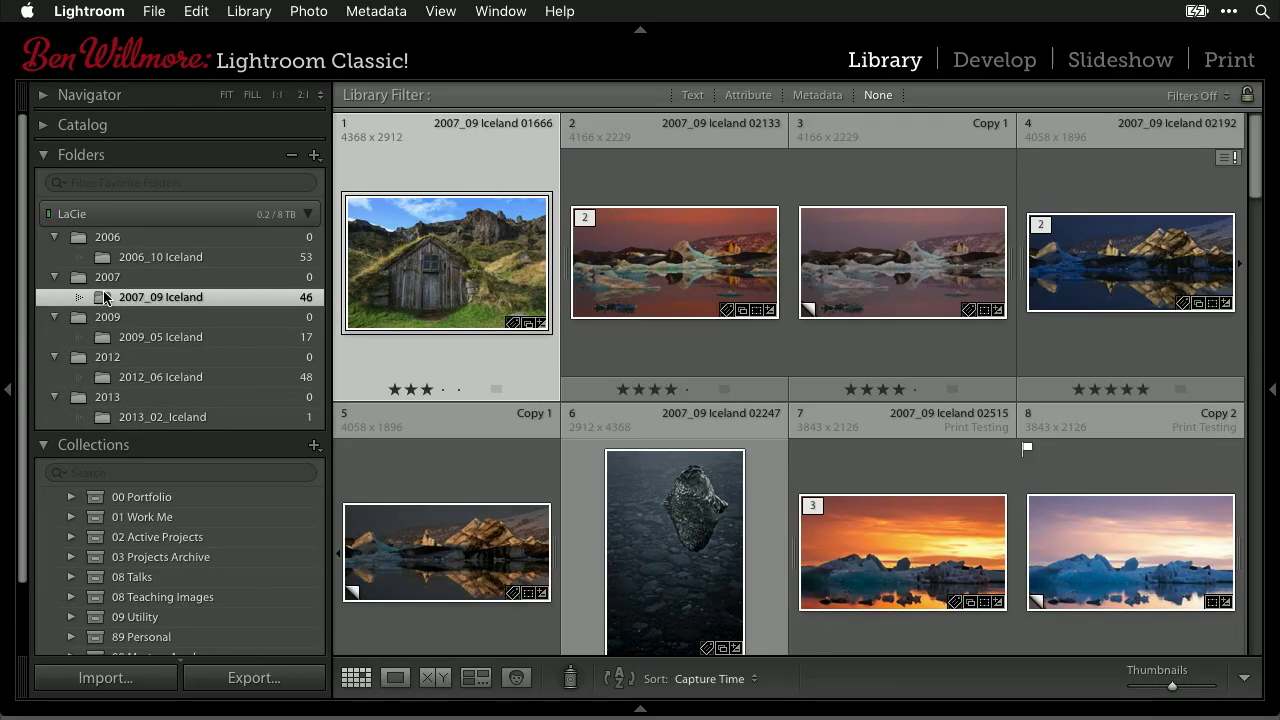
# Step: Switch the Folders filter scope from Favorite Folders back to All
pyautogui.click(118, 184)
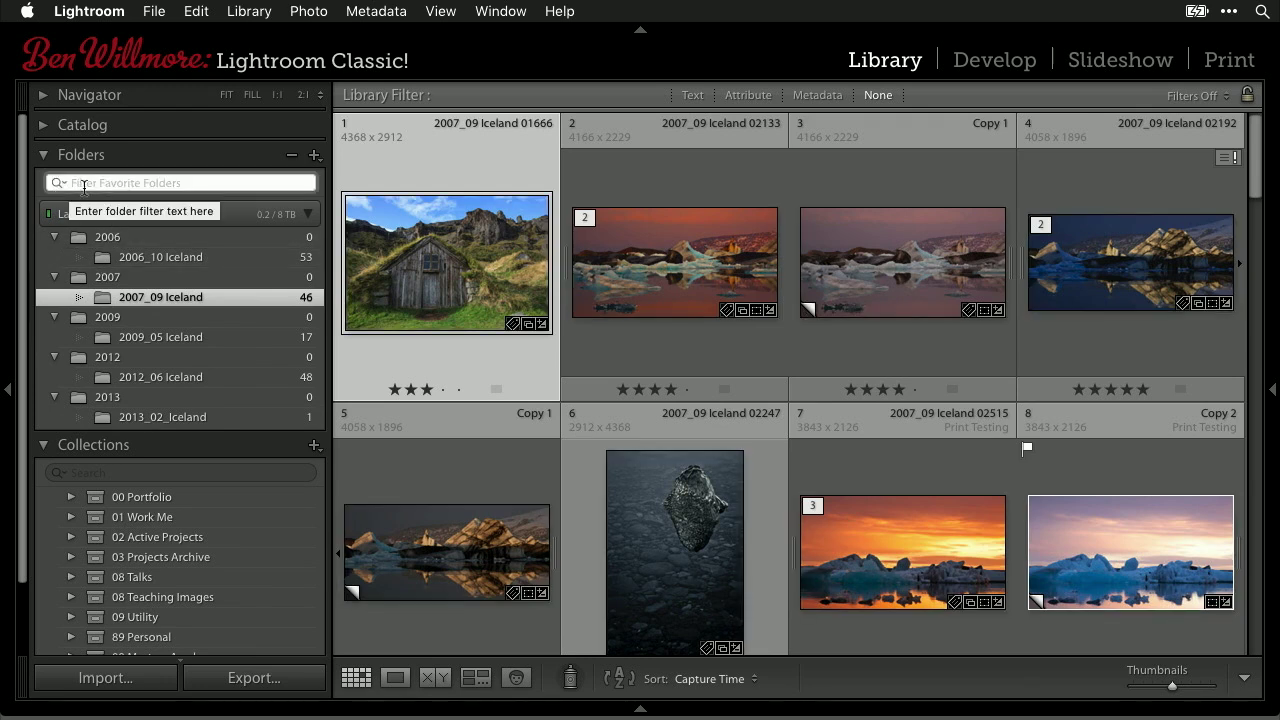
pyautogui.click(59, 183)
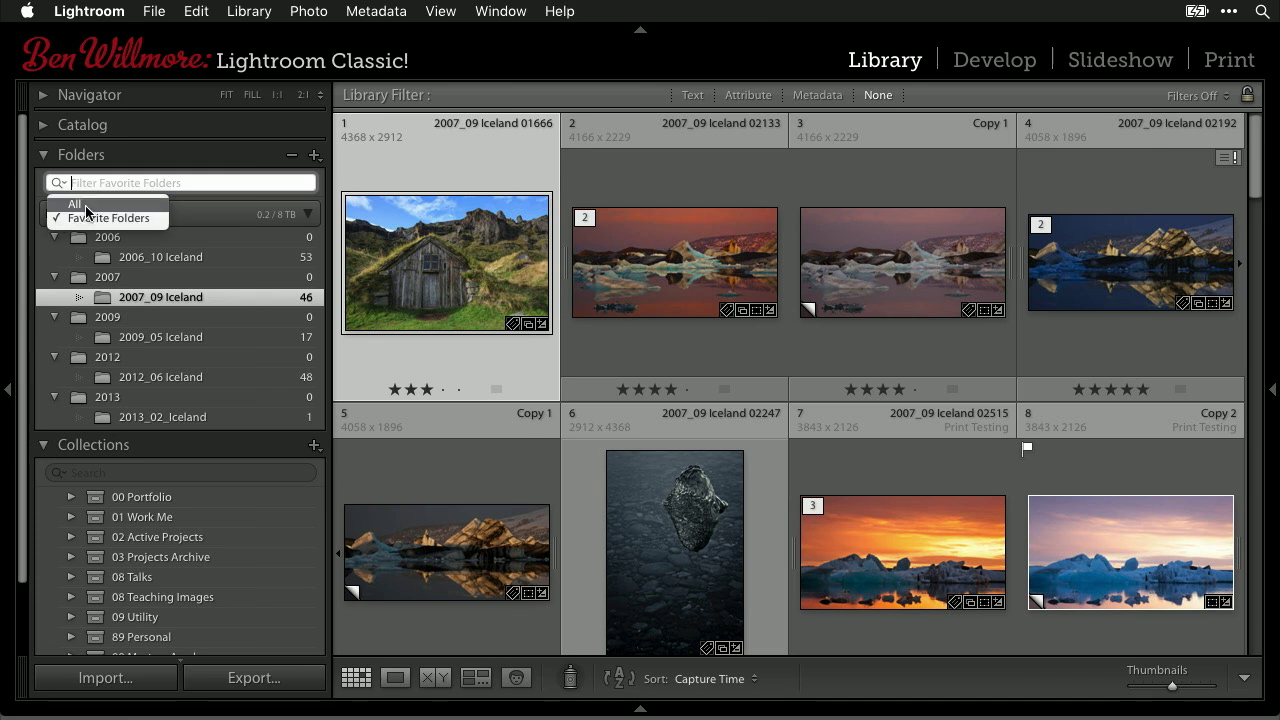
pyautogui.click(86, 206)
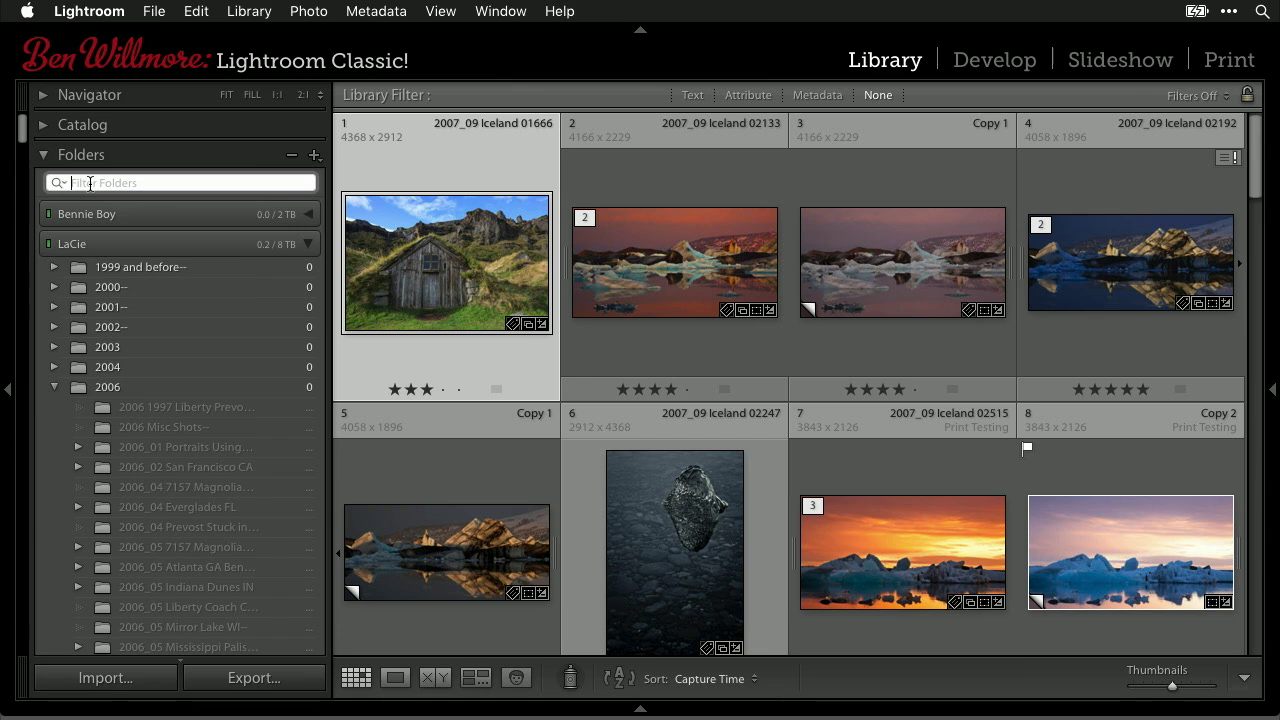
# Step: Search folders for 'san f' and rate the selected photo three stars
pyautogui.write('san francisco')
pyautogui.press('Return')
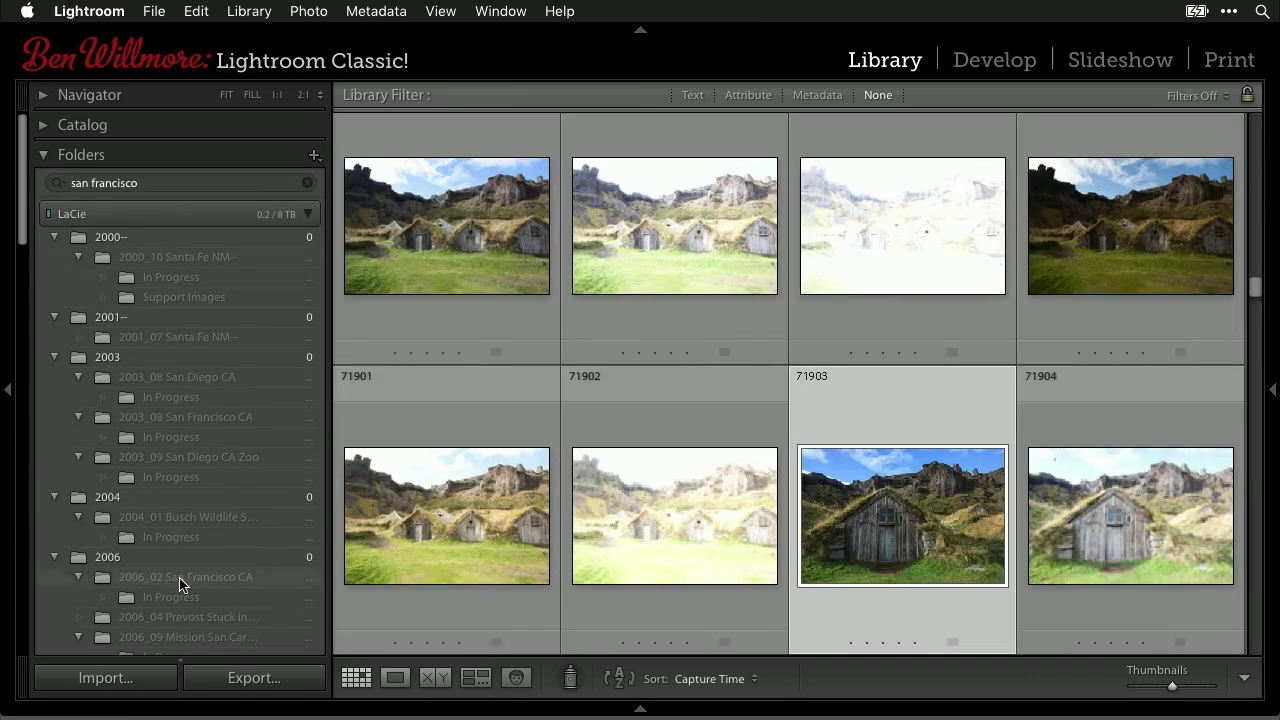
pyautogui.press('3')
pyautogui.scroll(-4, 165, 497)
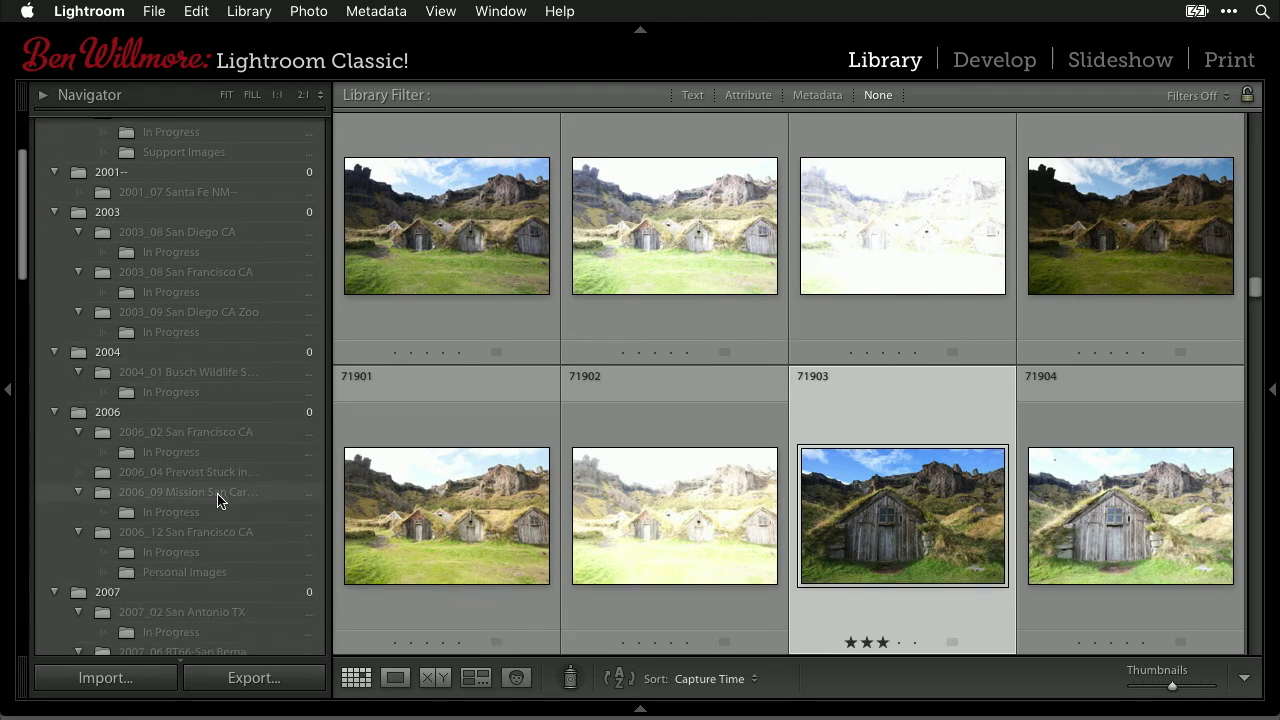
pyautogui.scroll(4, 218, 500)
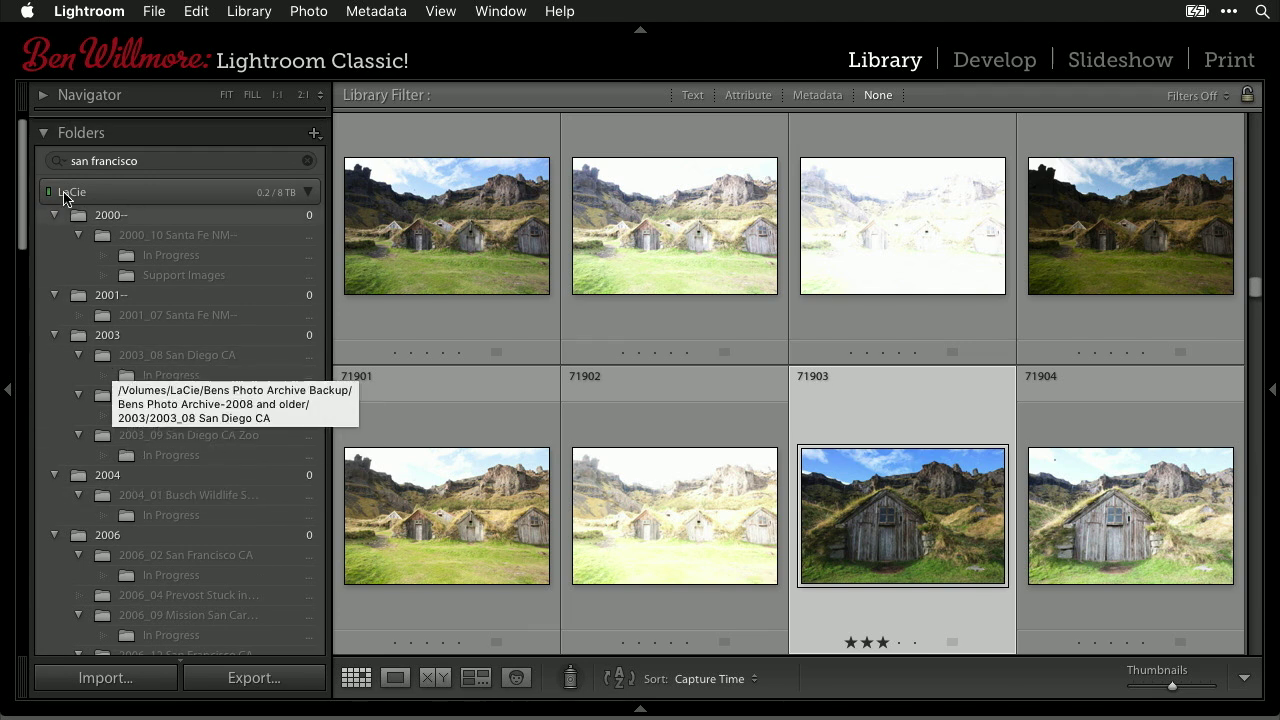
# Step: Narrow the folder search to 'francisco' by deleting 'san'
pyautogui.click(89, 163)
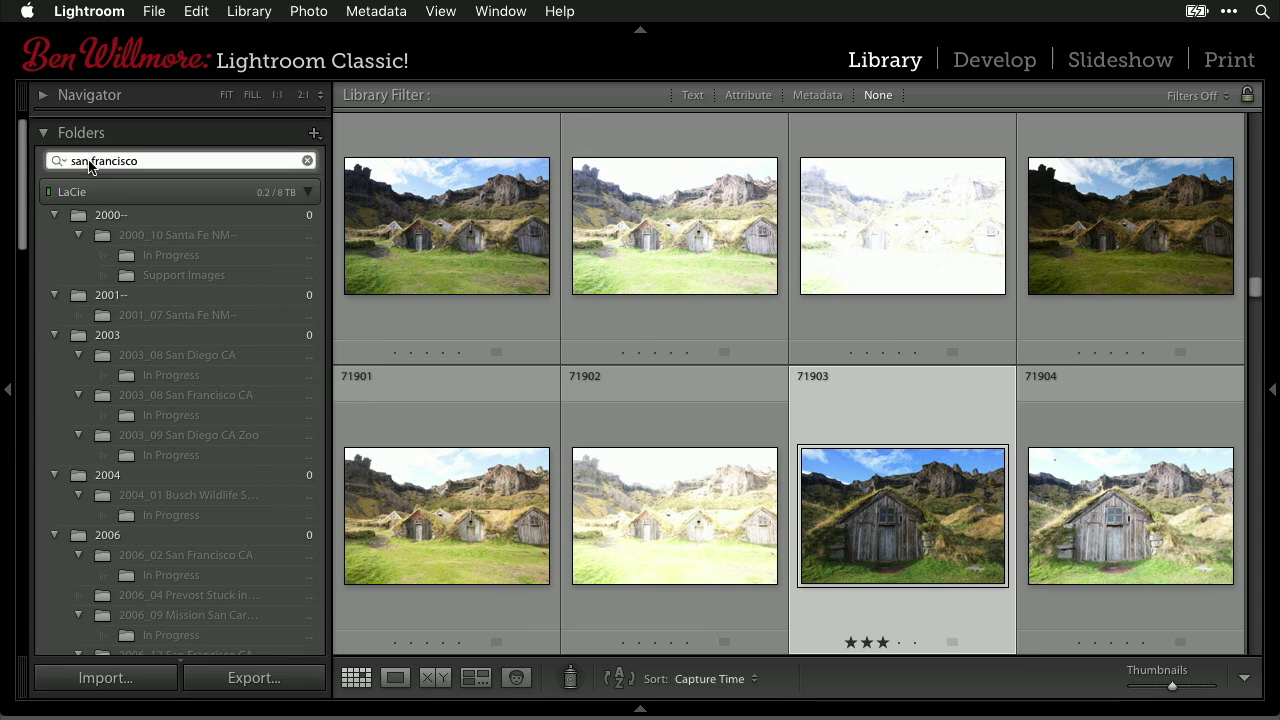
pyautogui.moveTo(89, 160); pyautogui.dragTo(51, 157)
pyautogui.press('BackSpace')
pyautogui.scroll(-2, 176, 367)
pyautogui.scroll(3, 176, 367)
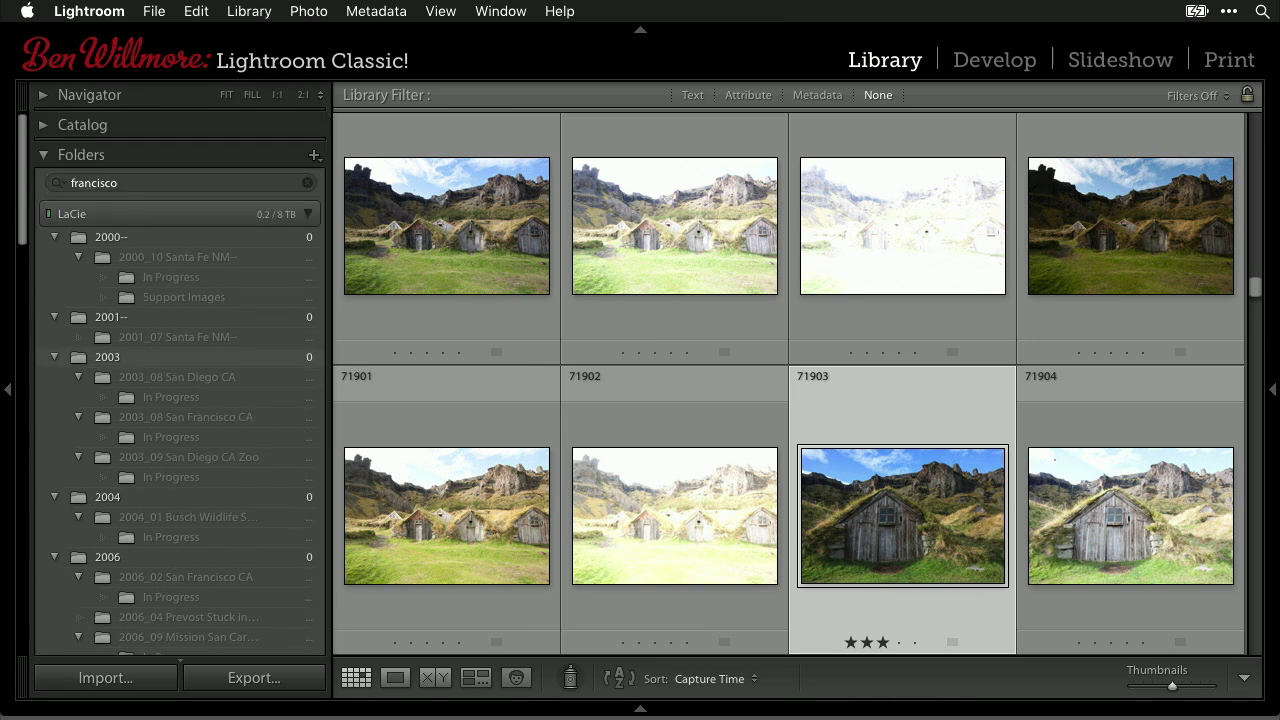
# Step: Clear the folder search, keep All folders, and collapse the 2006 folder and Folders panel
pyautogui.click(304, 186)
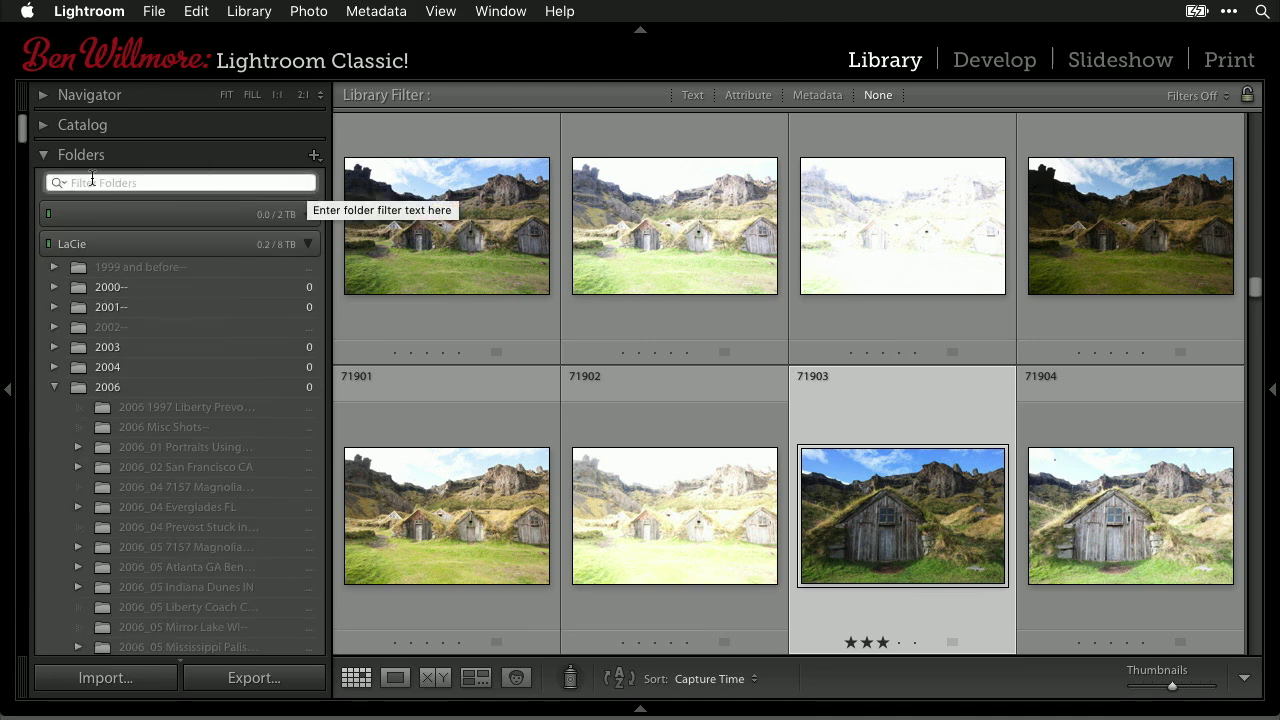
pyautogui.click(57, 183)
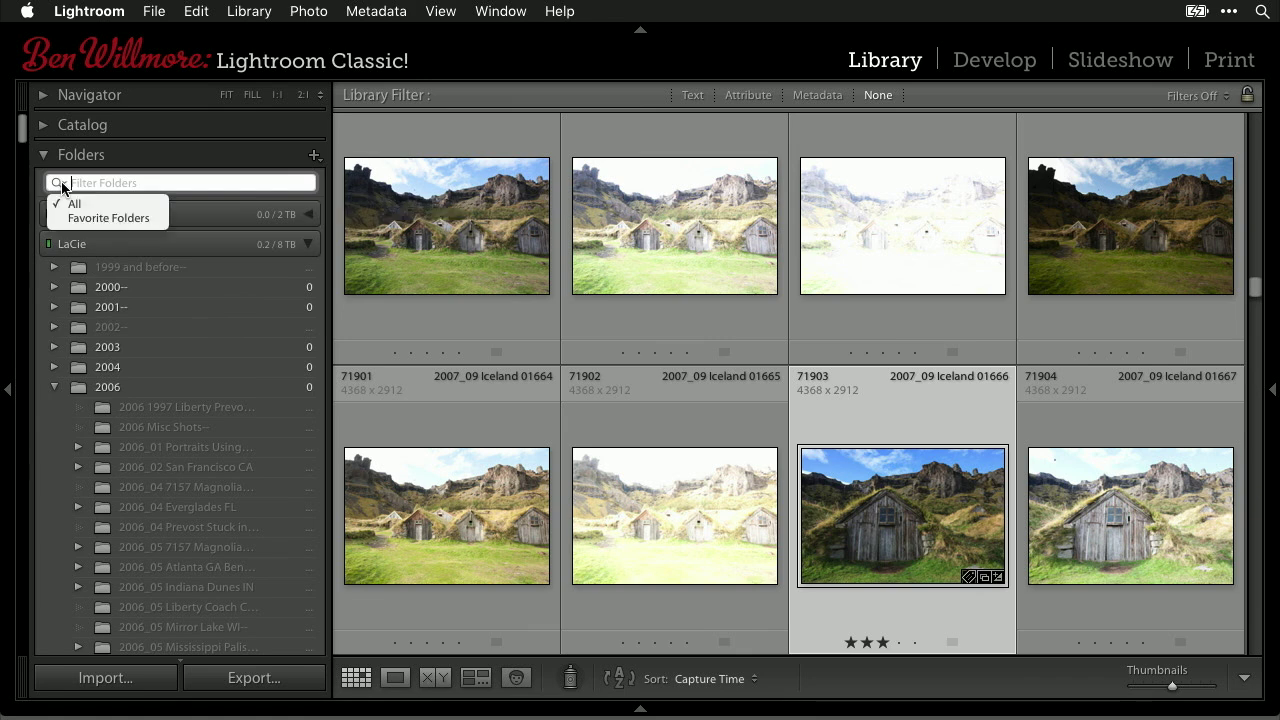
pyautogui.click(73, 208)
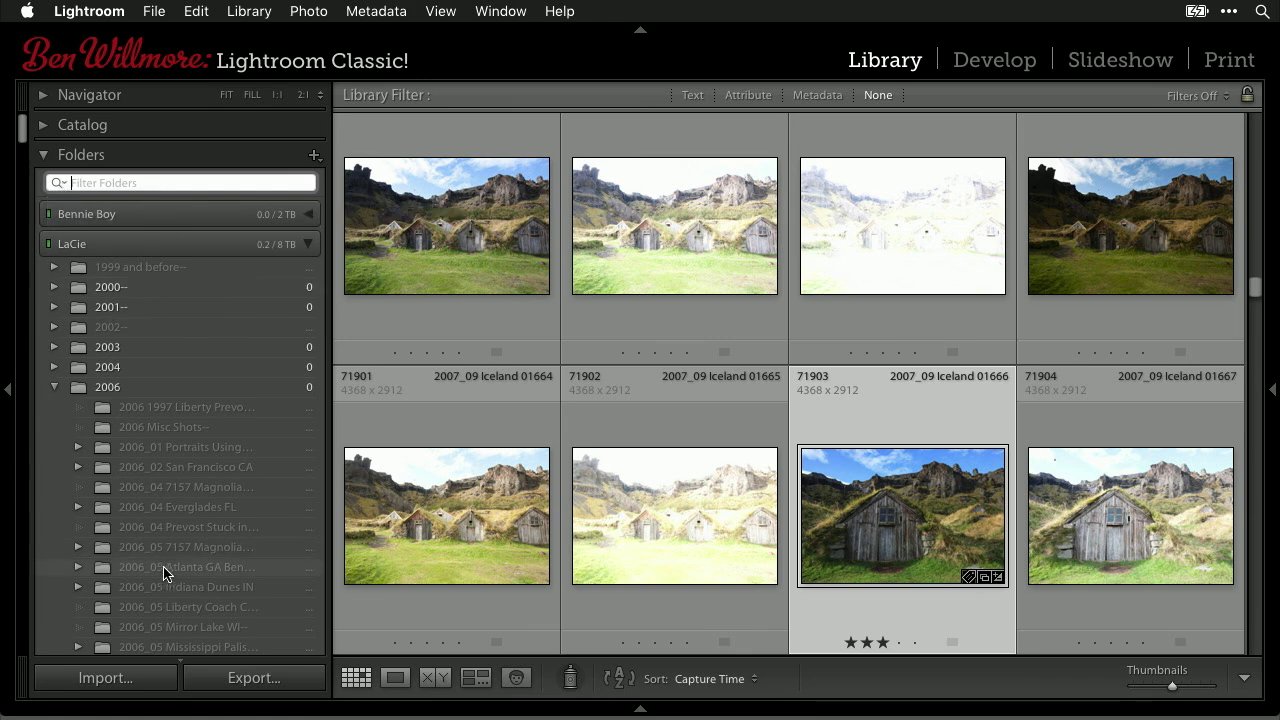
pyautogui.click(53, 388)
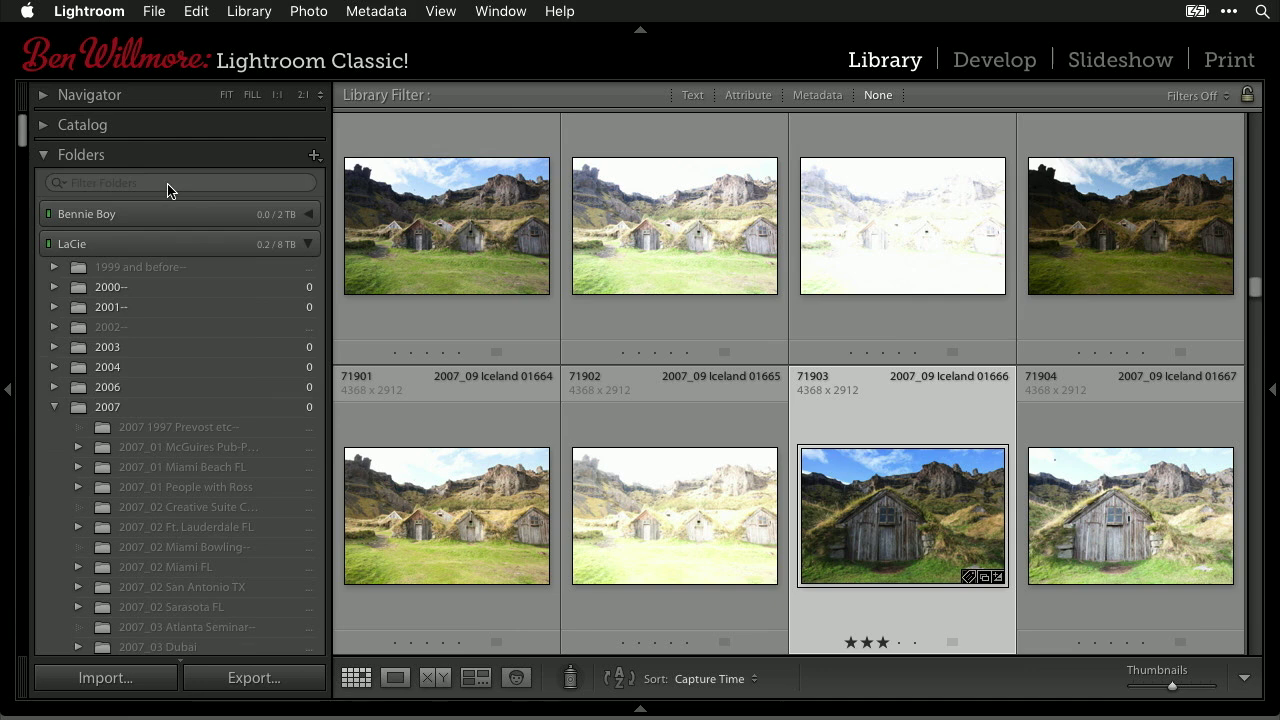
pyautogui.click(84, 157)
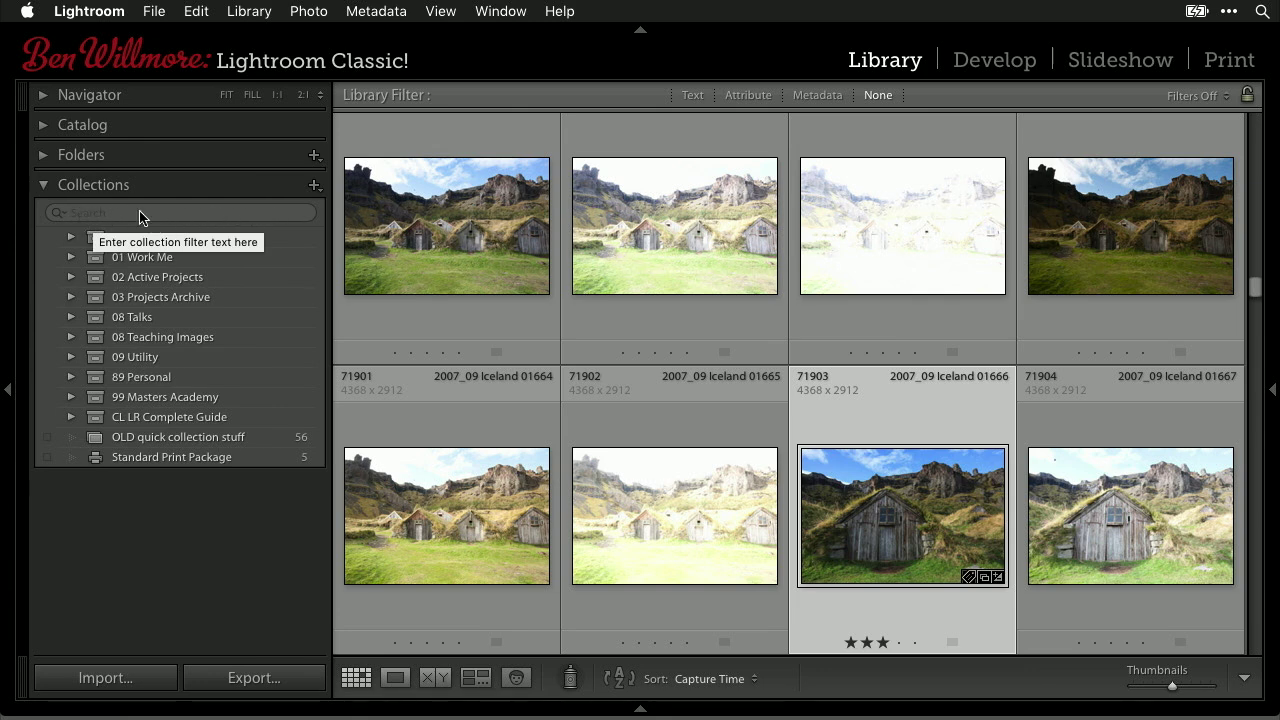
# Step: Filter collections by 'acr' and widen the left panel to show full collection names
pyautogui.click(95, 213)
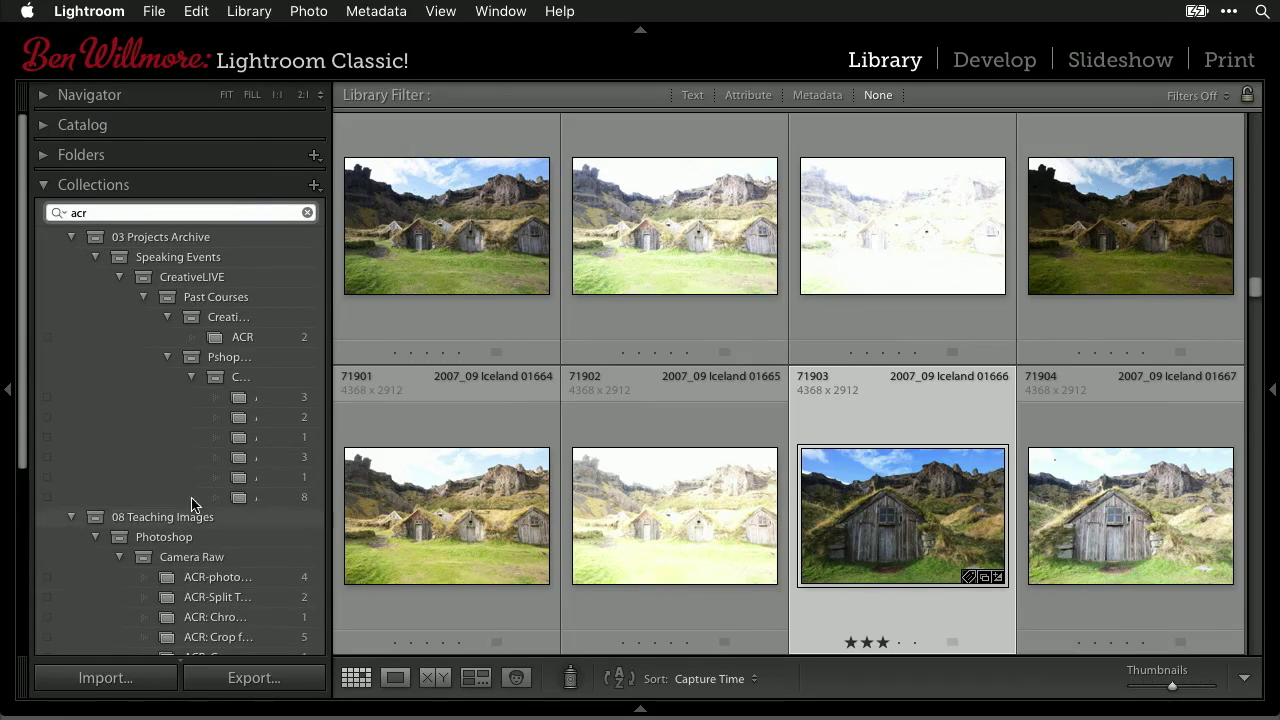
pyautogui.scroll(-6, 209, 466)
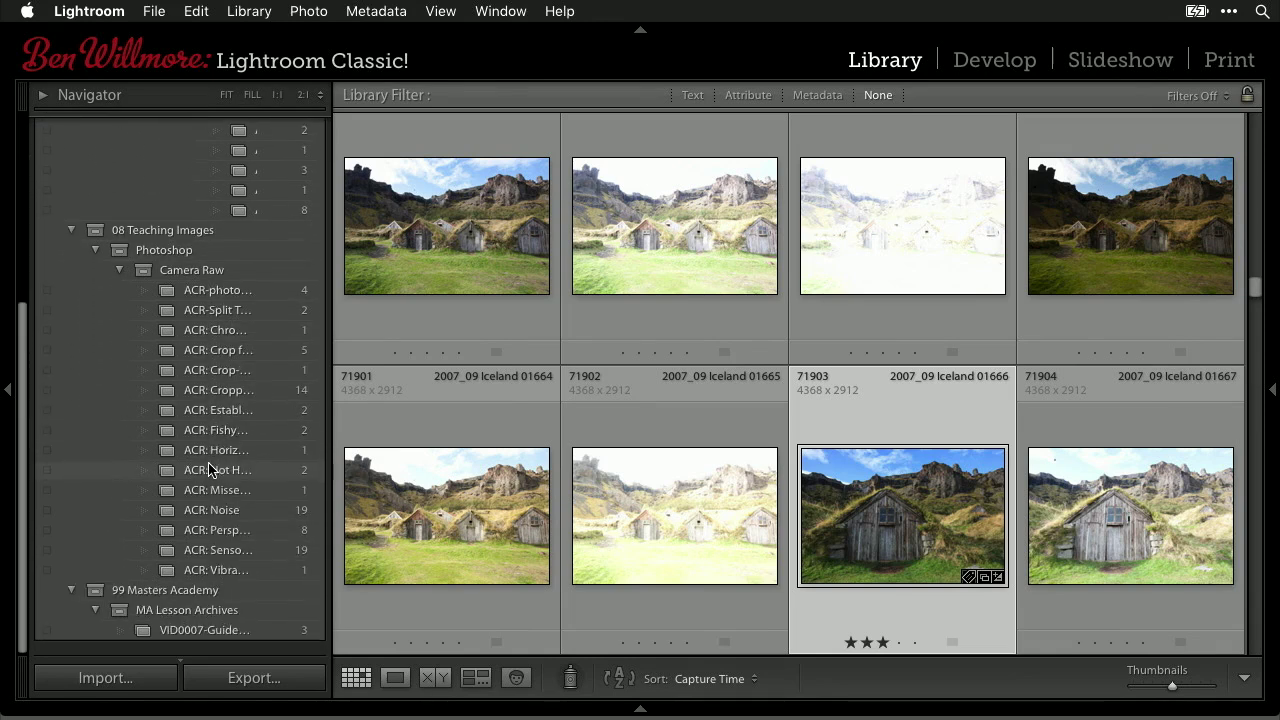
pyautogui.scroll(1, 163, 460)
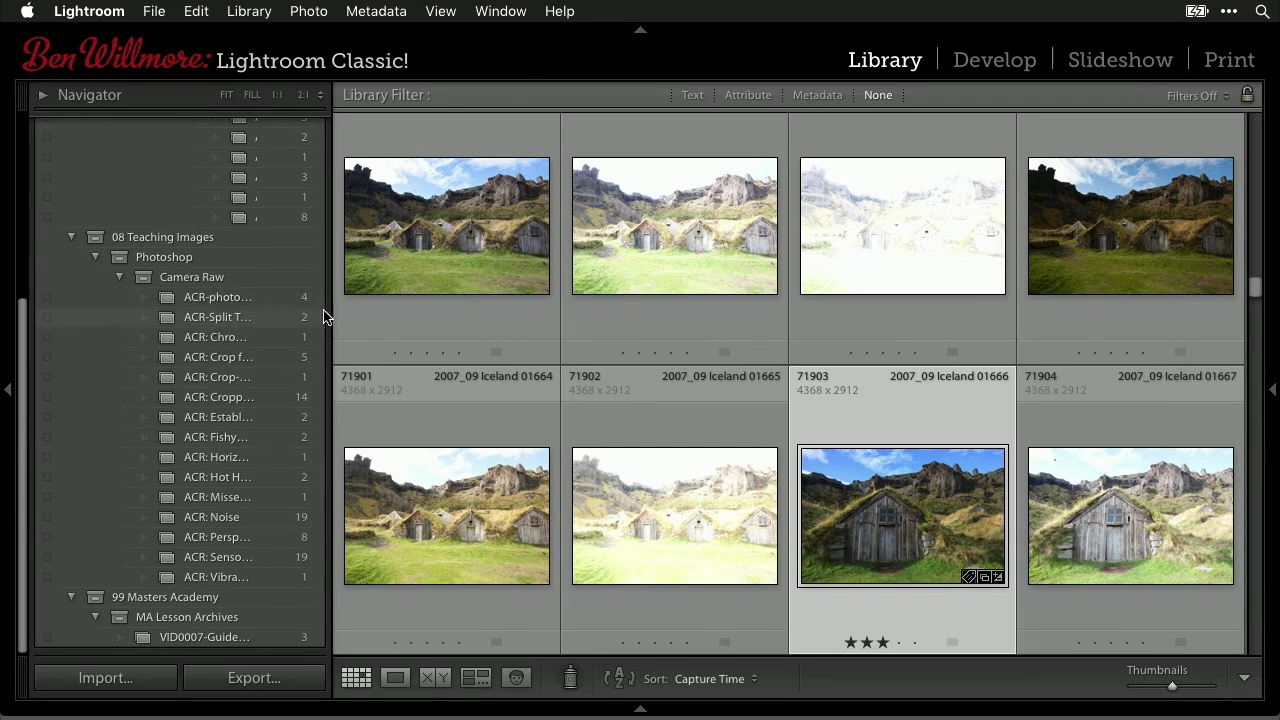
pyautogui.moveTo(331, 311); pyautogui.dragTo(511, 309)
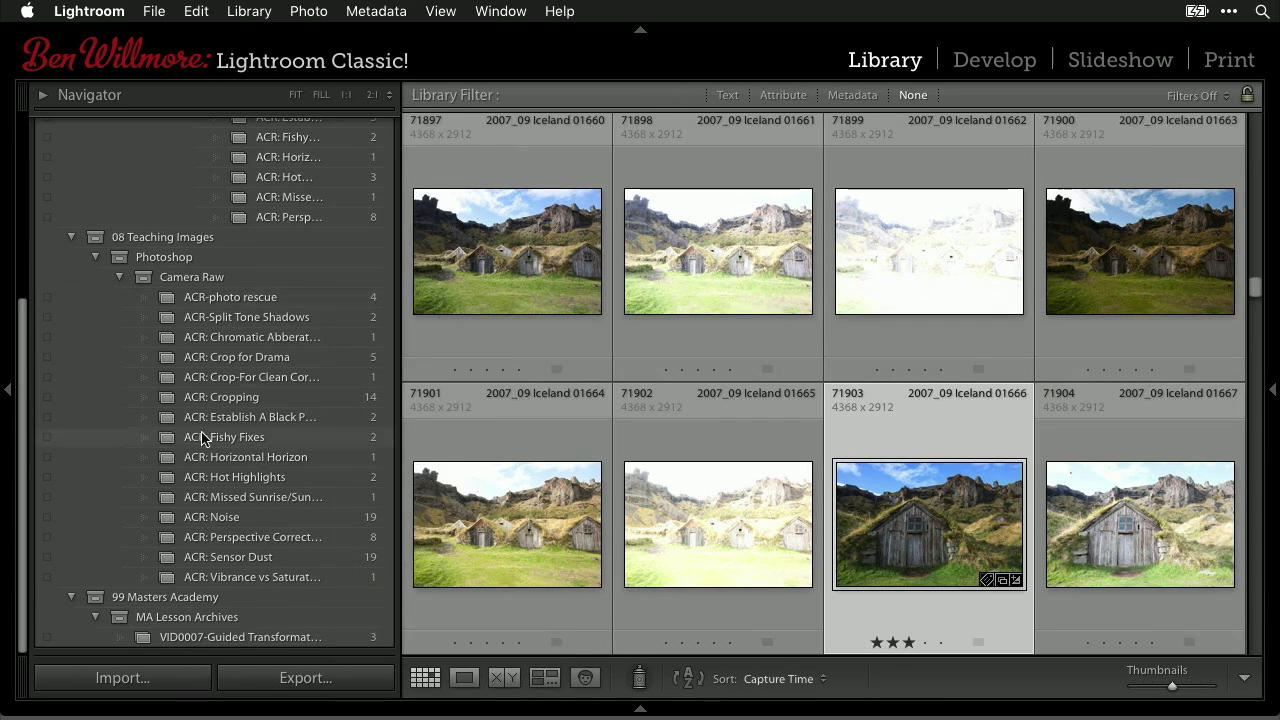
# Step: Open the ACR-Split Tone Shadows collection's 2 photos and clear the acr collection search
pyautogui.click(248, 317)
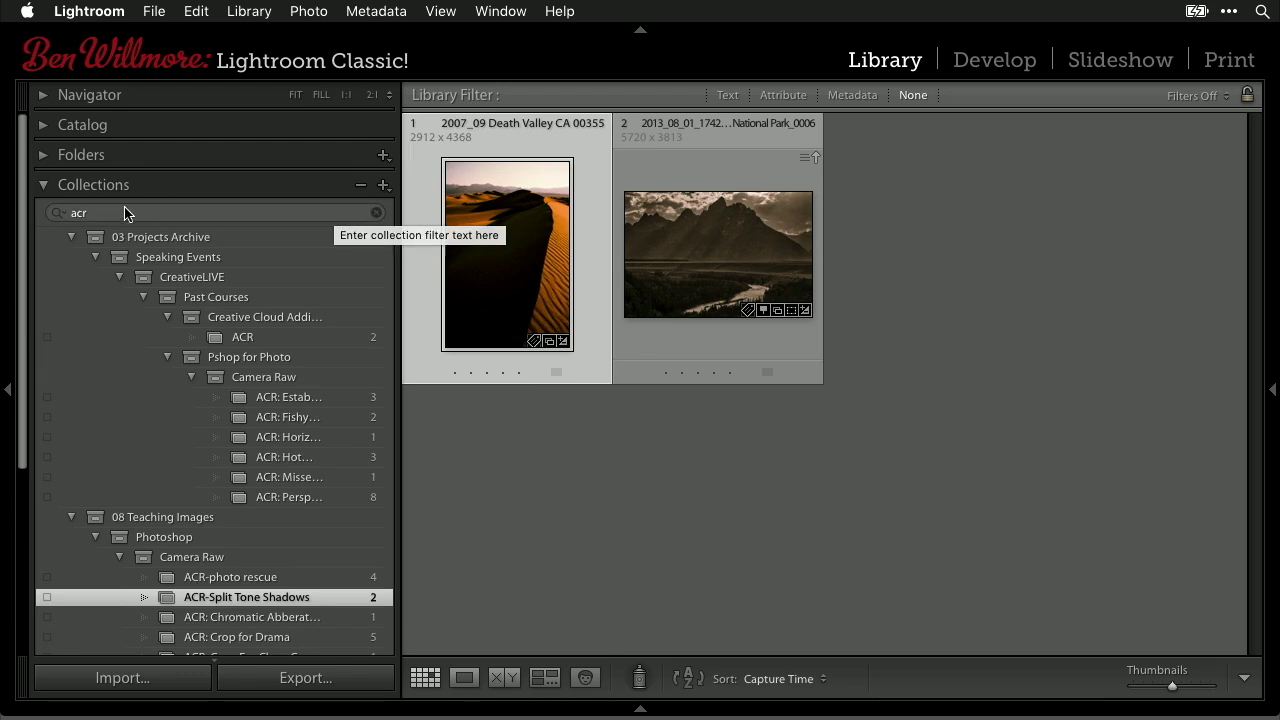
pyautogui.click(378, 216)
pyautogui.scroll(-3, 250, 210)
pyautogui.scroll(4, 237, 345)
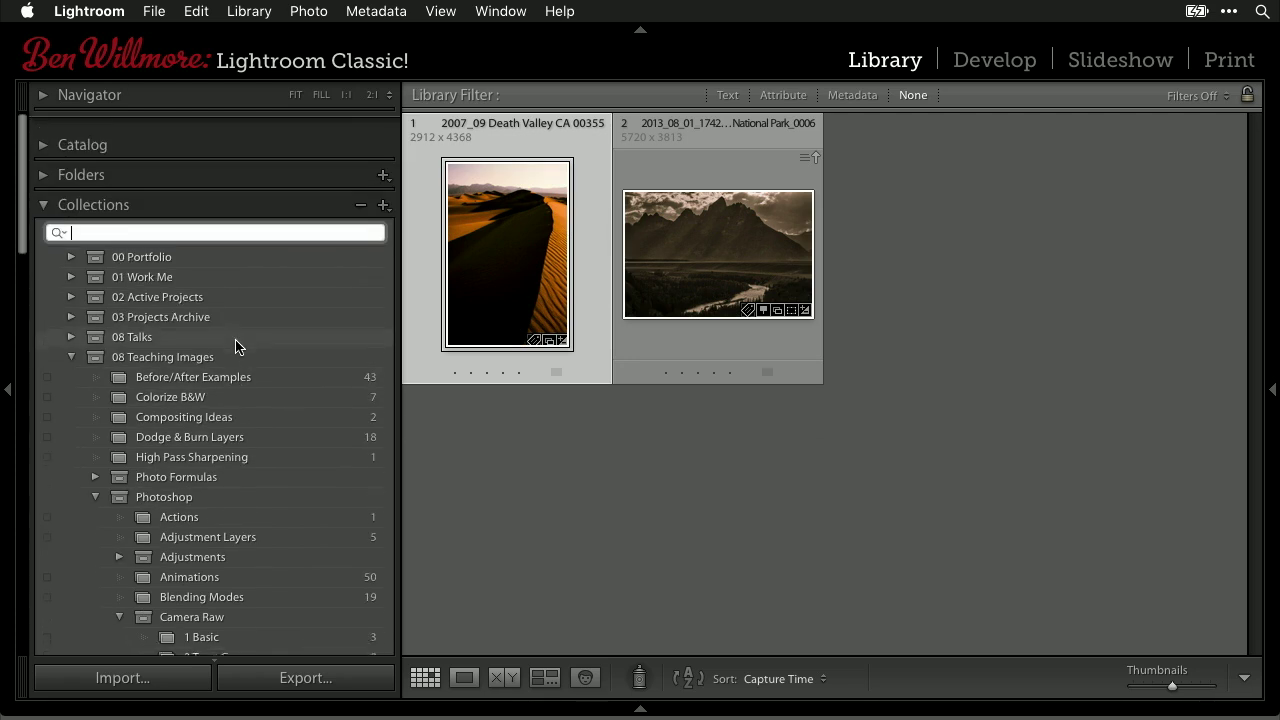
pyautogui.click(58, 214)
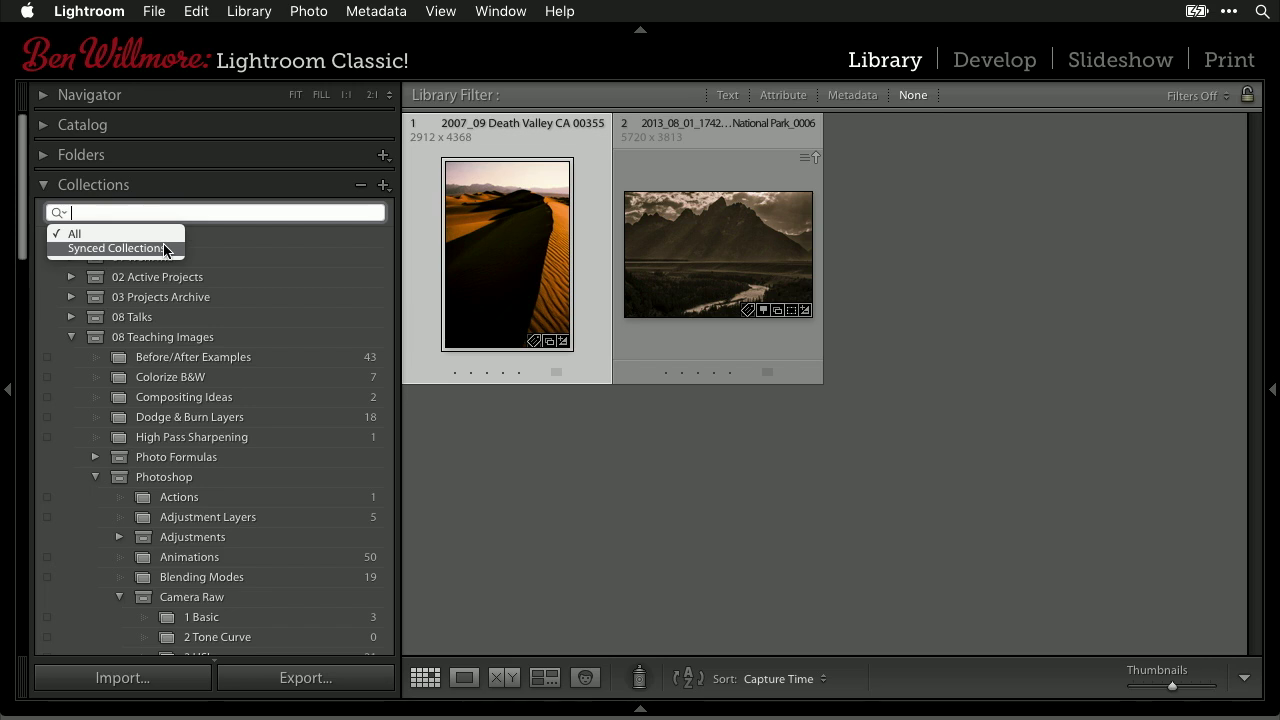
pyautogui.click(191, 214)
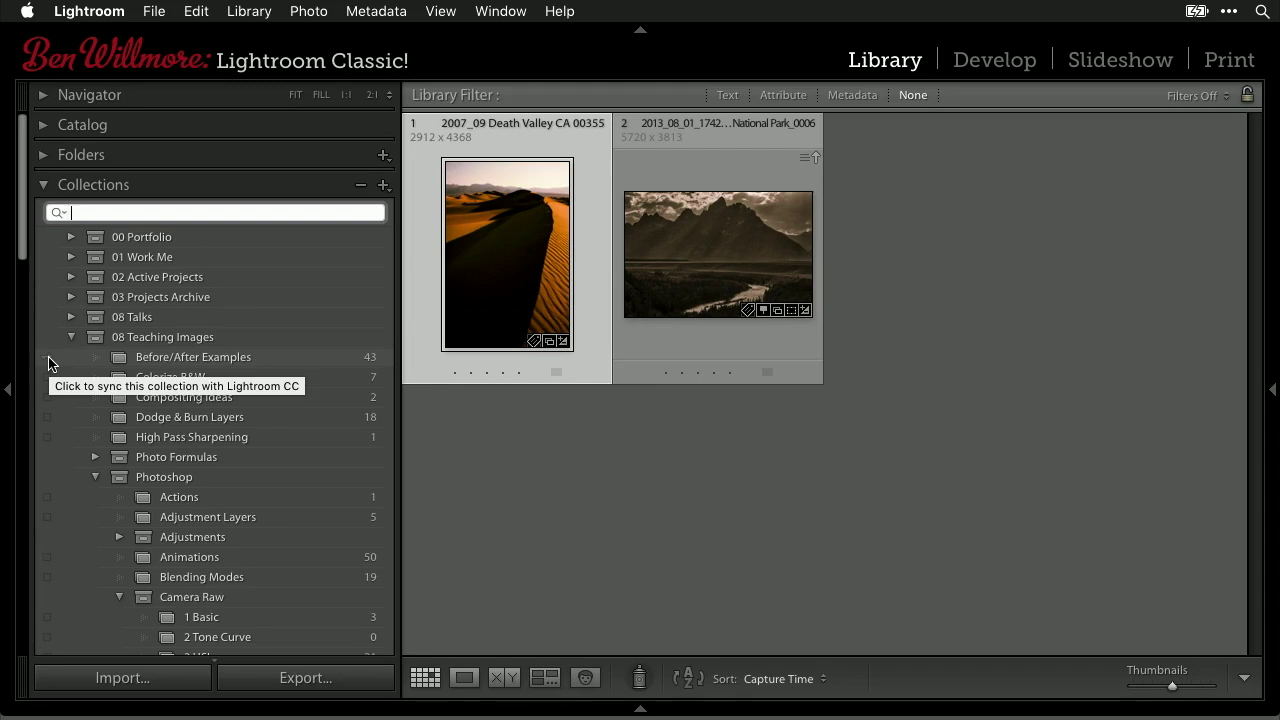
pyautogui.click(58, 213)
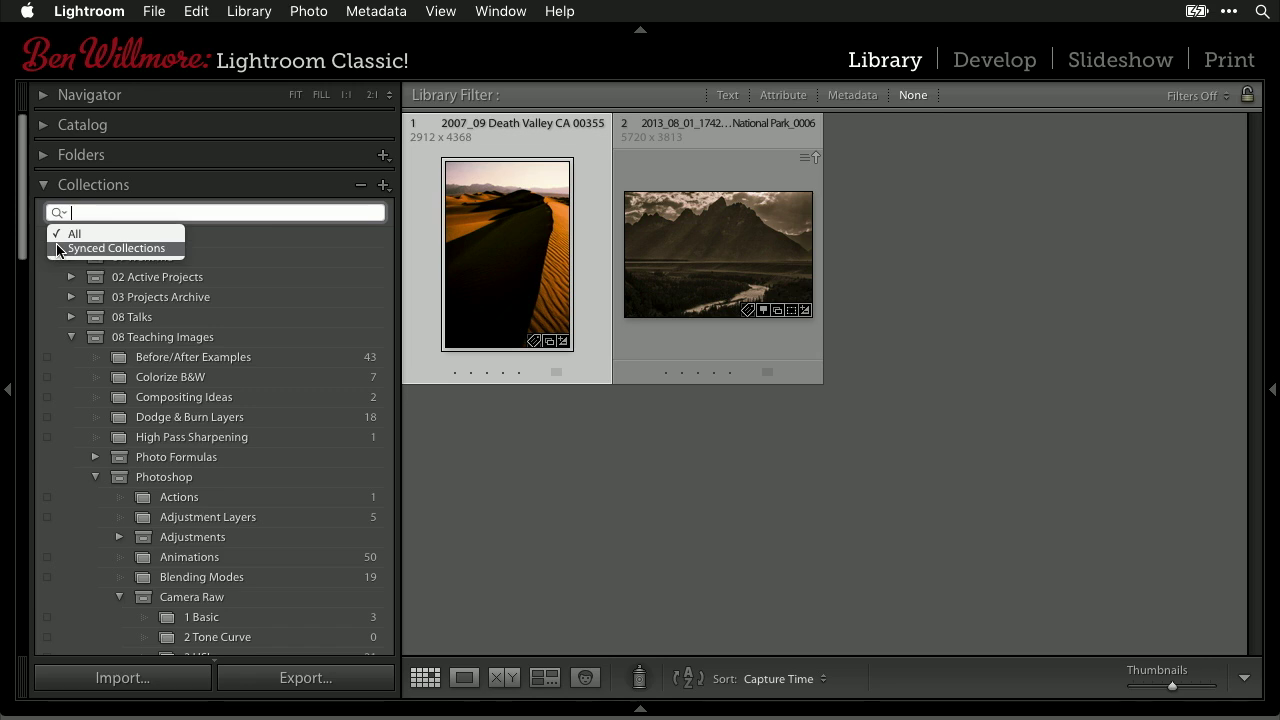
pyautogui.click(105, 212)
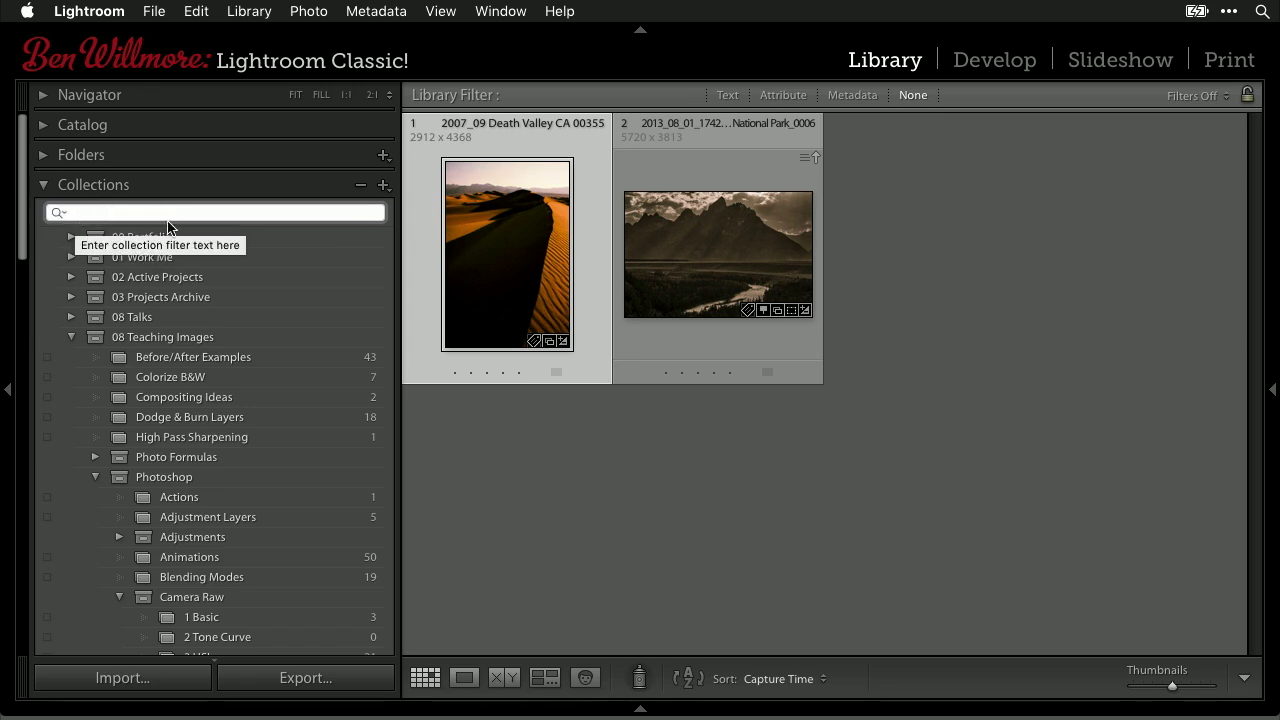
# Step: Hide and then restore the Collections search field from the Collections + menu
pyautogui.click(384, 186)
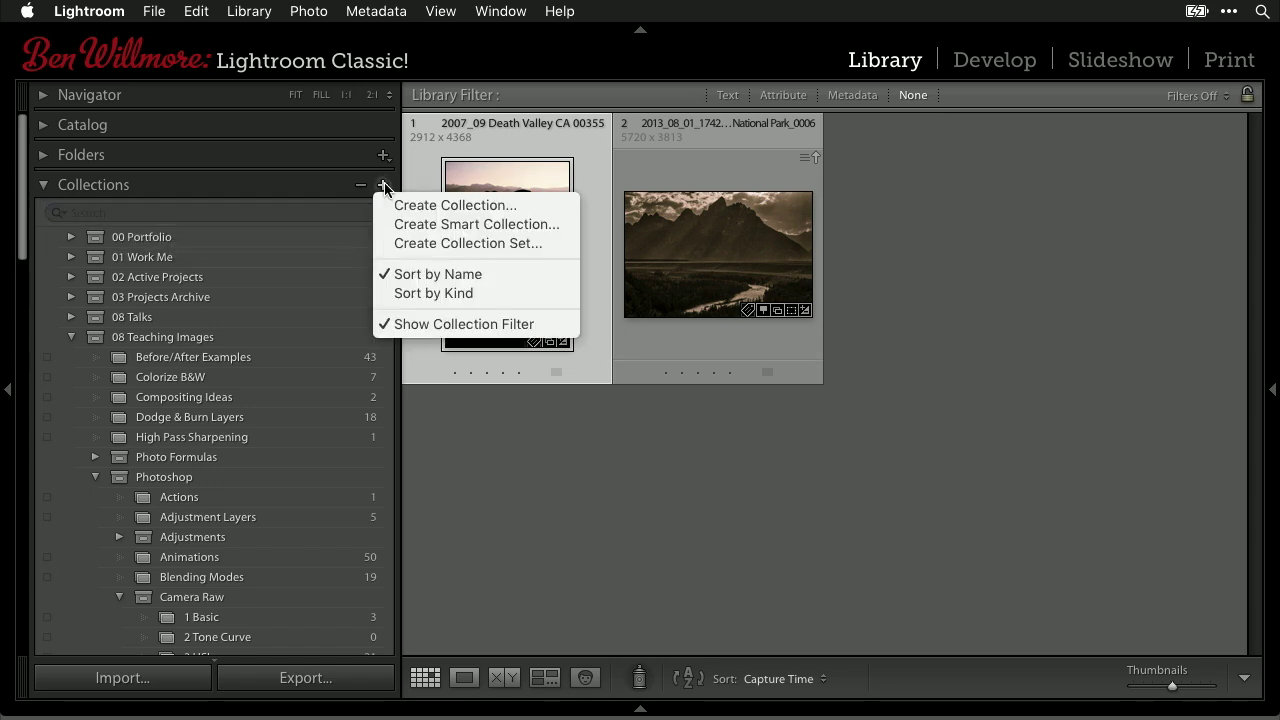
pyautogui.click(398, 324)
pyautogui.scroll(-4, 394, 328)
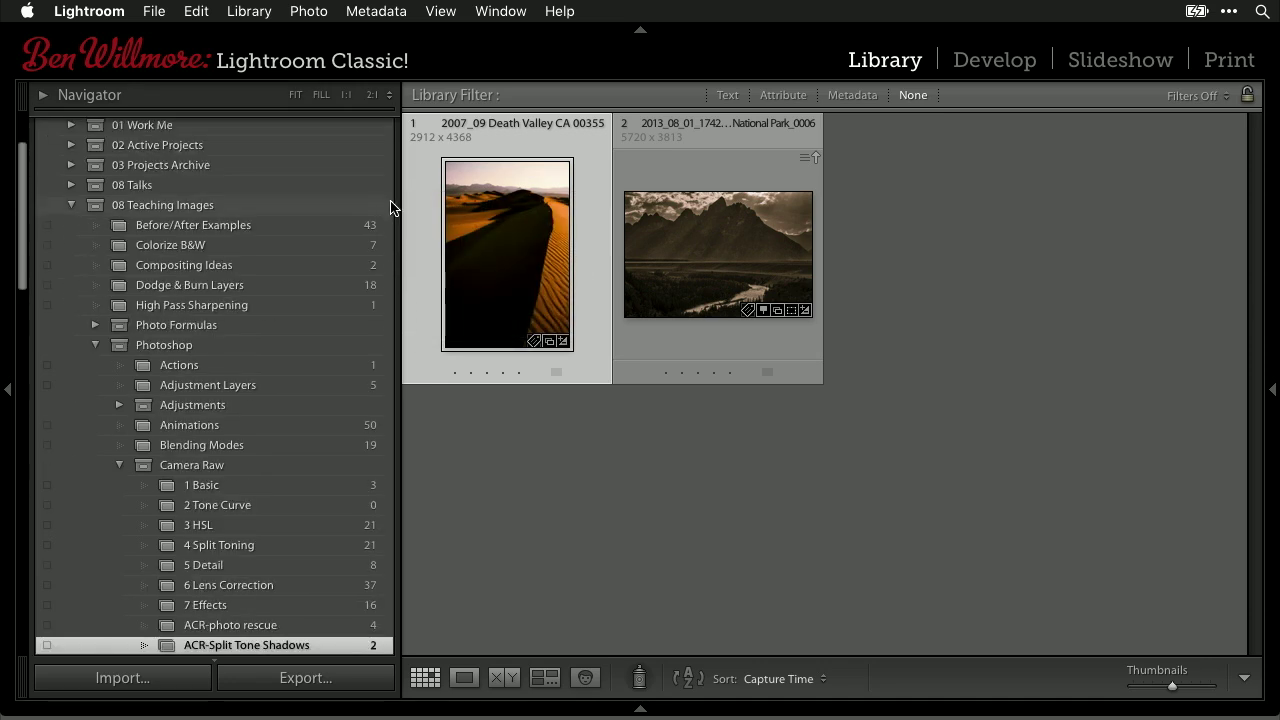
pyautogui.scroll(5, 260, 310)
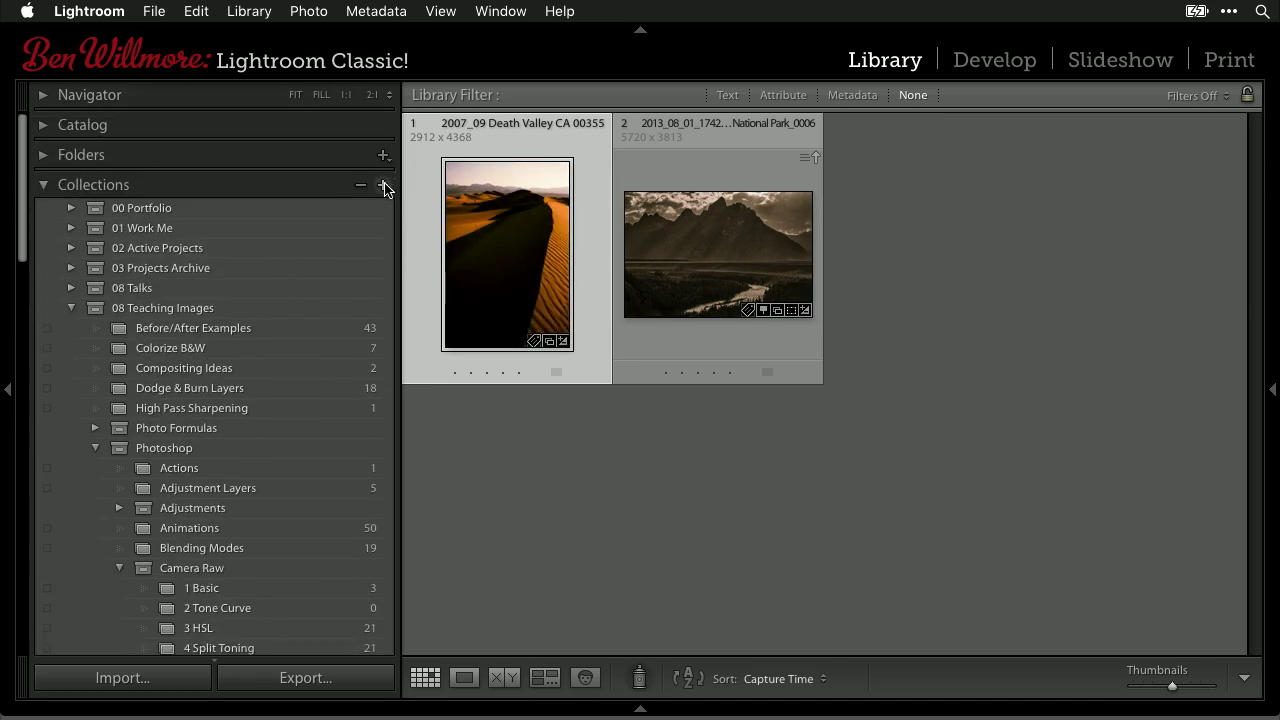
pyautogui.click(384, 186)
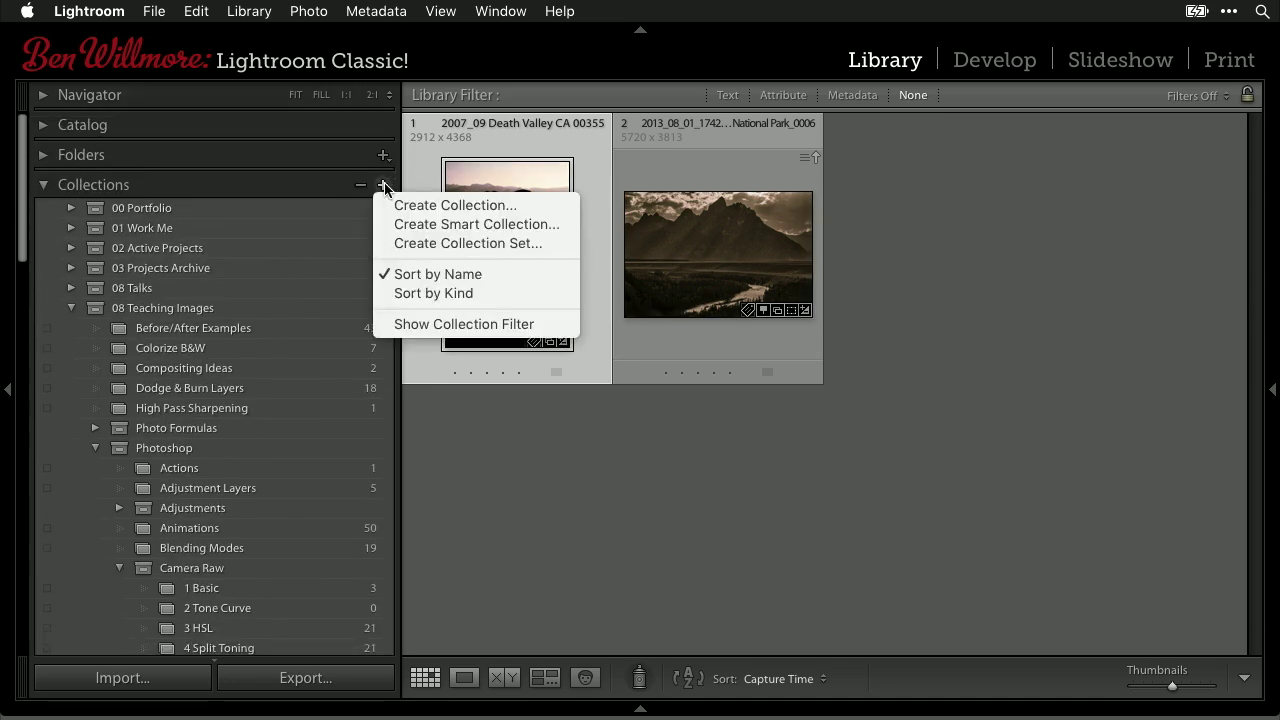
pyautogui.click(424, 326)
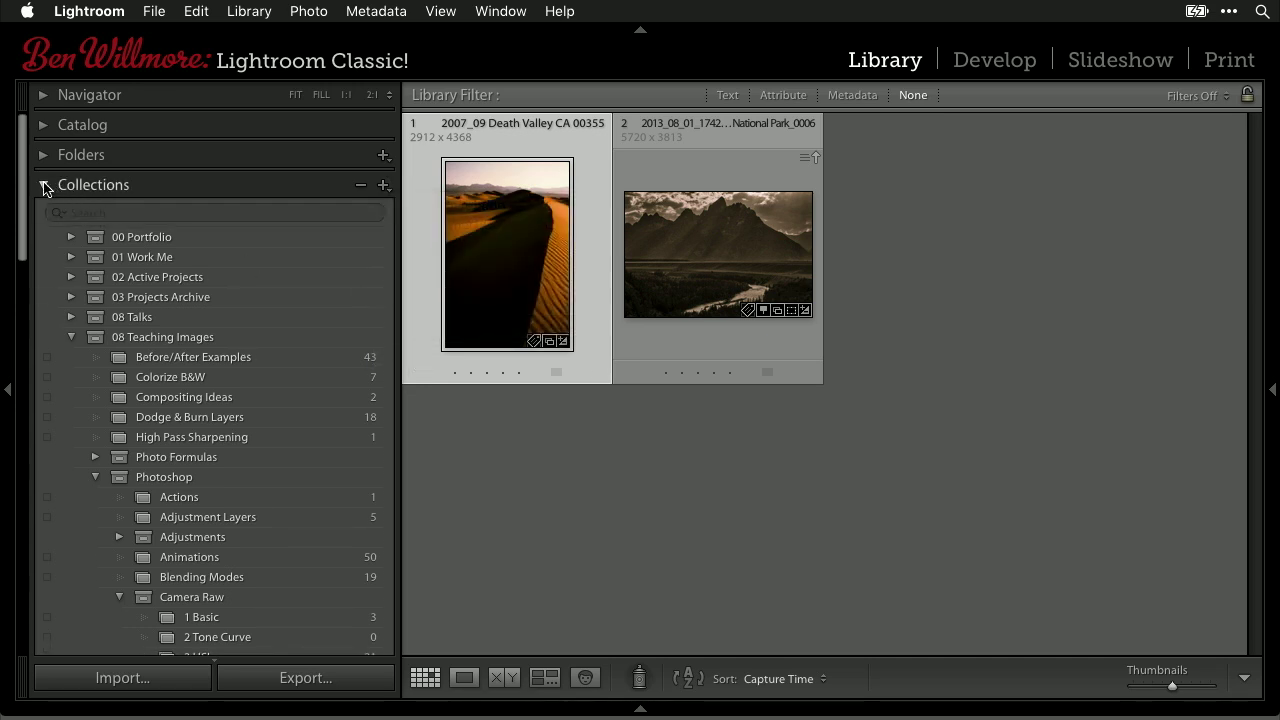
# Step: Collapse the Collections list, check the Folders + menu, then collapse Folders too
pyautogui.click(43, 185)
pyautogui.click(43, 156)
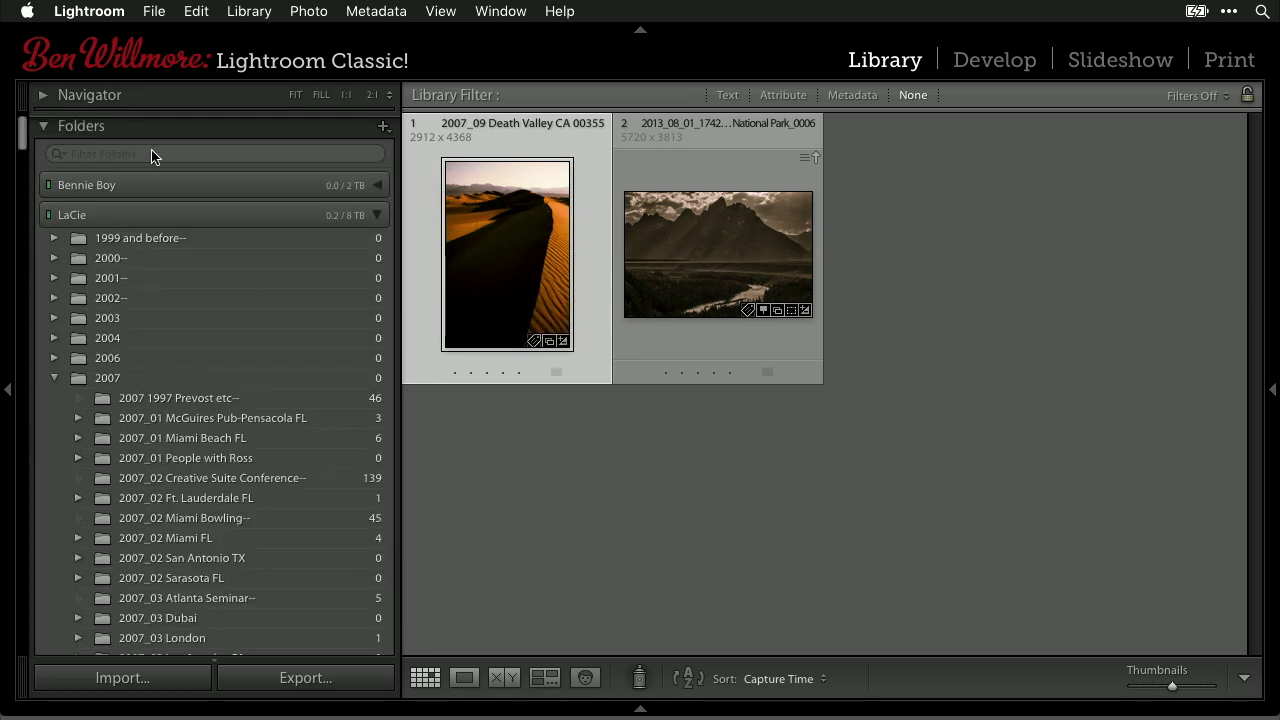
pyautogui.click(382, 156)
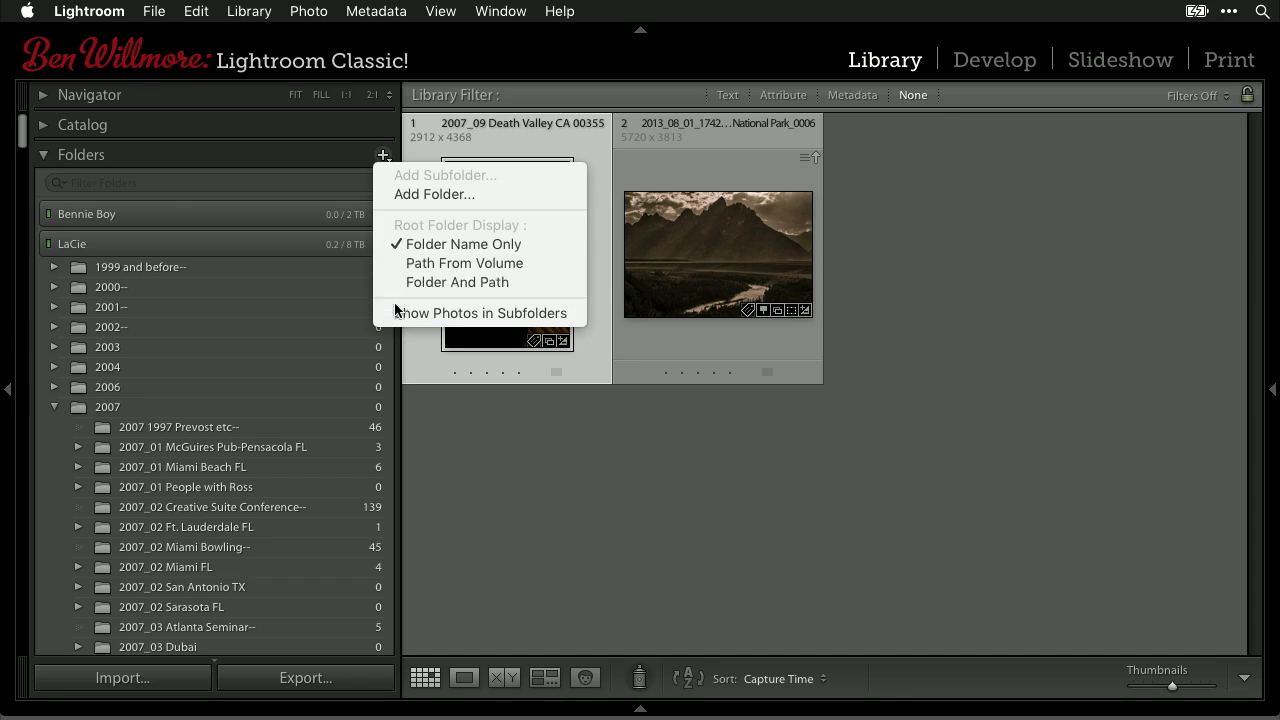
pyautogui.click(276, 162)
pyautogui.click(382, 157)
pyautogui.click(364, 160)
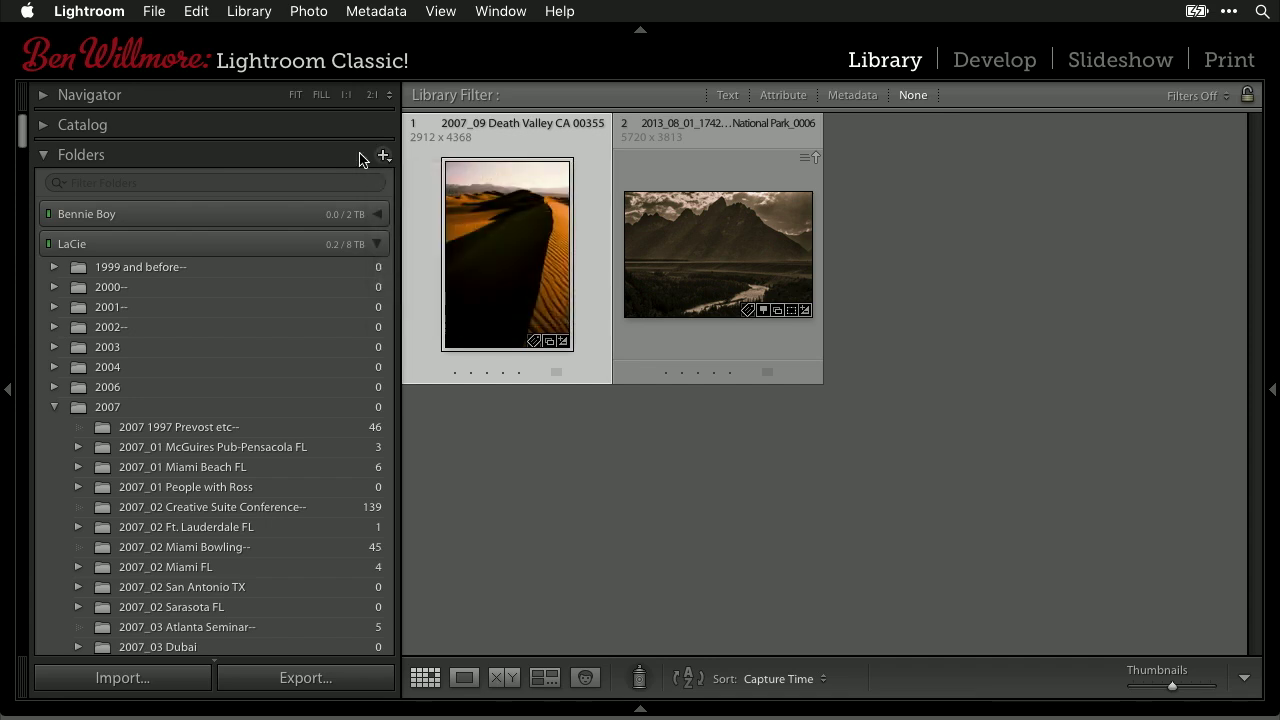
pyautogui.click(43, 156)
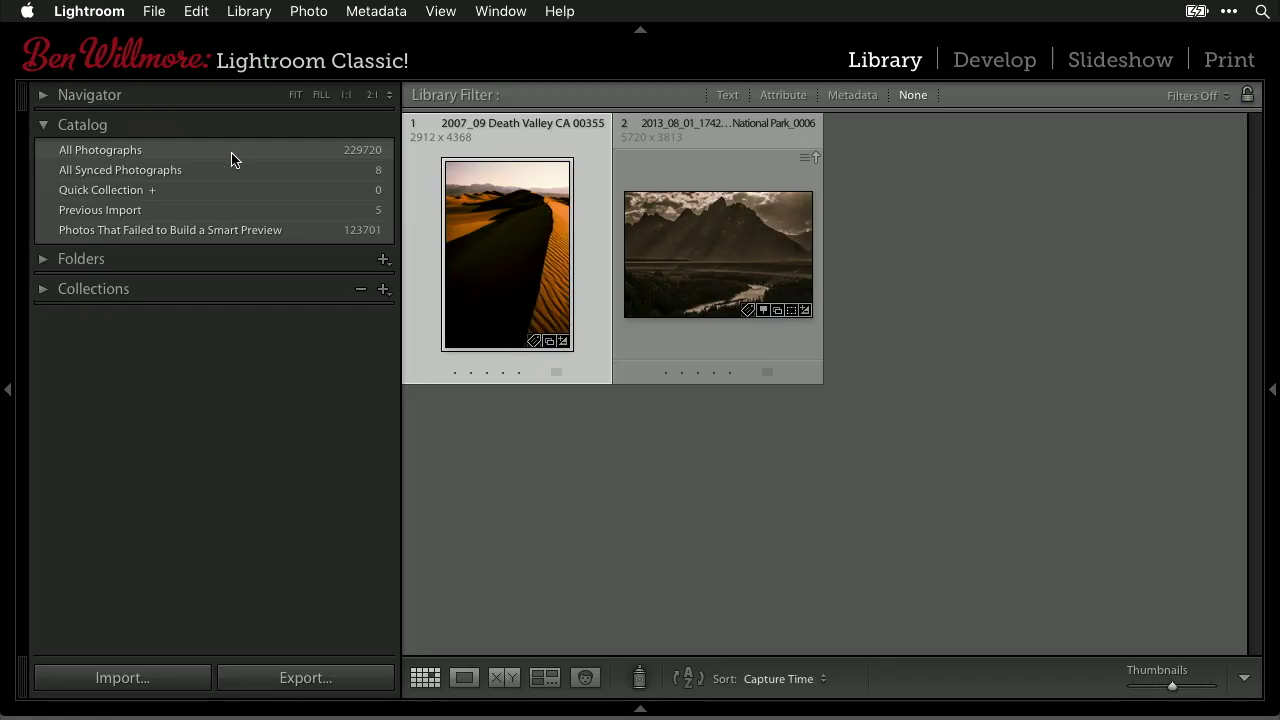
# Step: Select All Photographs in the Catalog and show the Attribute filters for flag, rating, color and kind
pyautogui.click(97, 153)
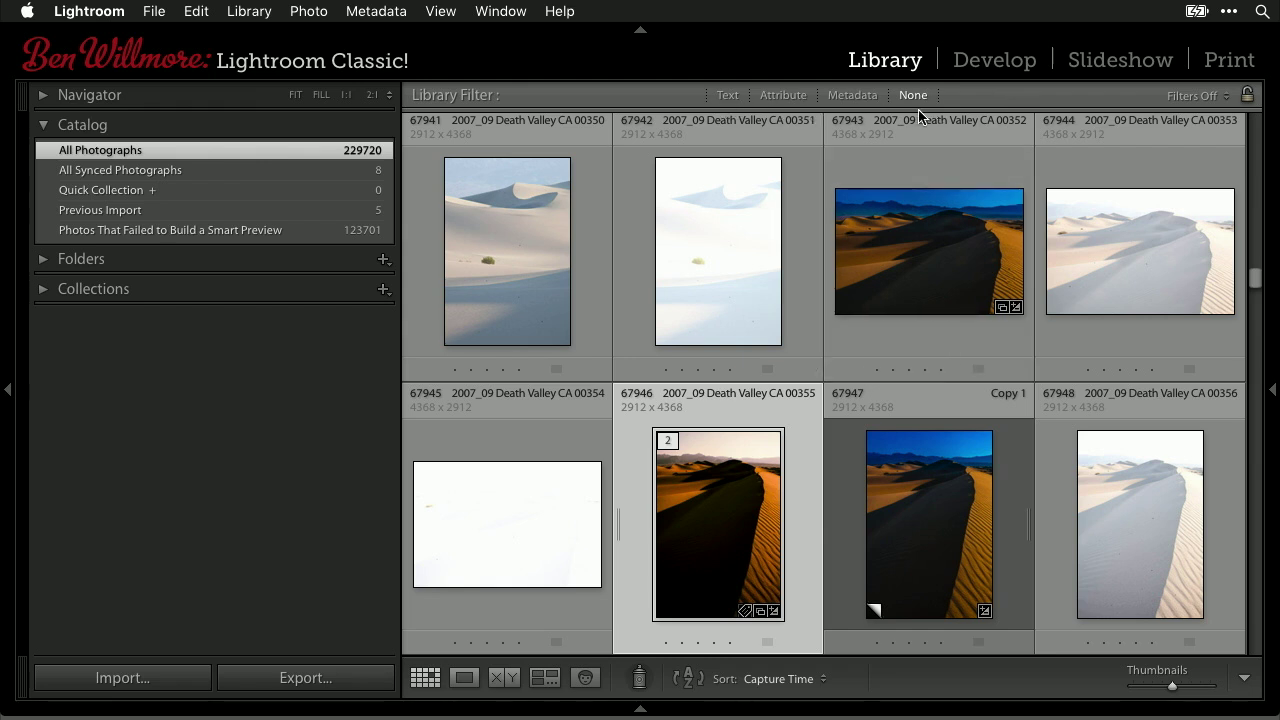
pyautogui.click(783, 95)
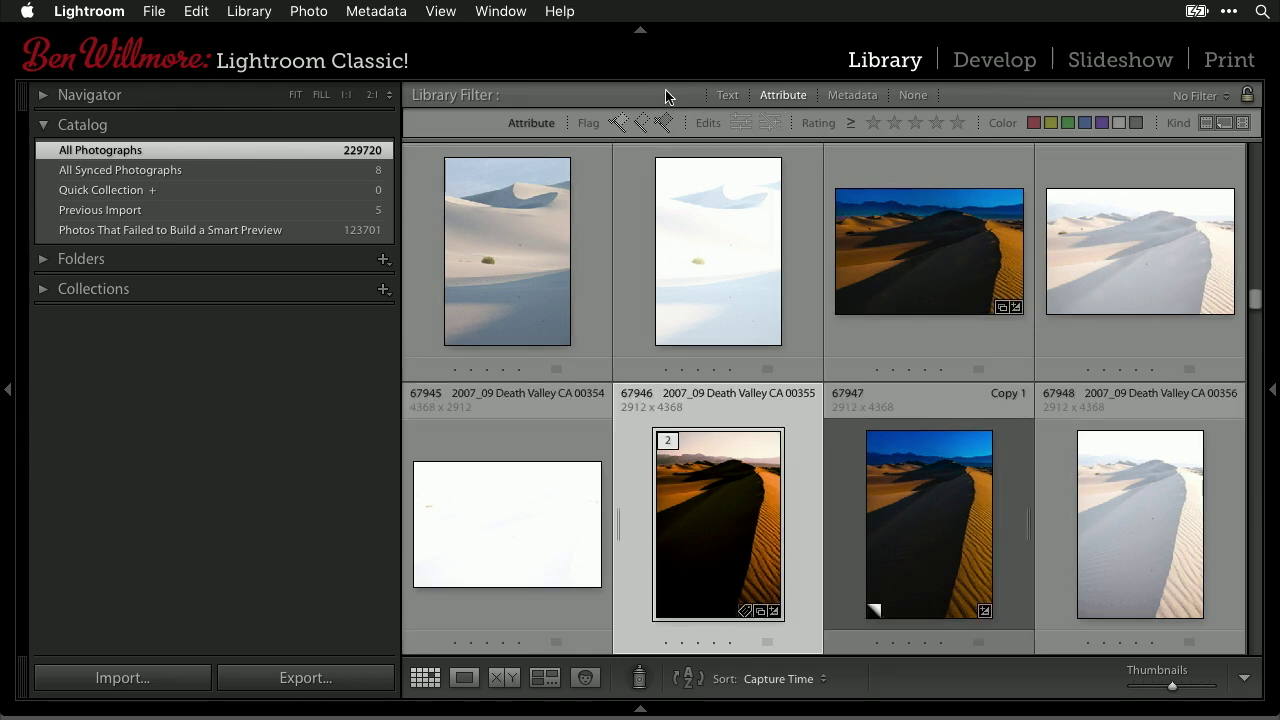
# Step: Try the 5, 4 and 3 stars-and-up rating filters, inspect the ≥ operator menu, then clear the rating filter
pyautogui.click(957, 123)
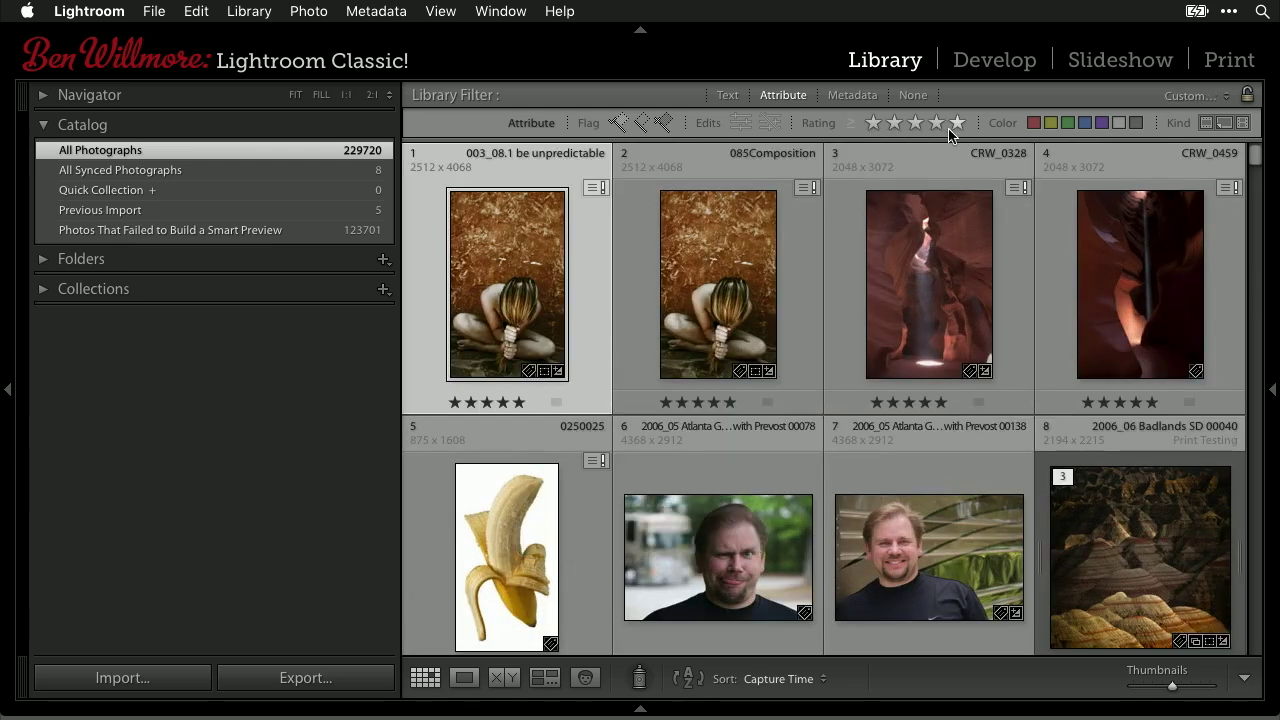
pyautogui.click(936, 123)
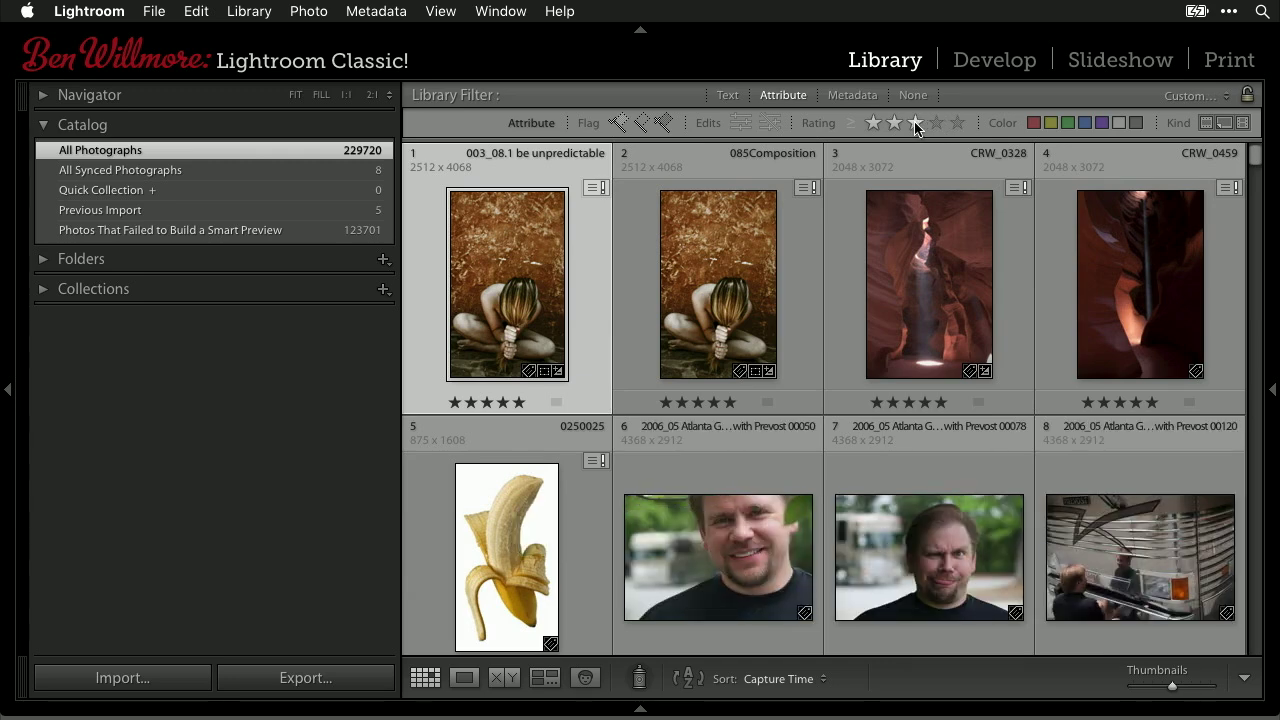
pyautogui.click(915, 123)
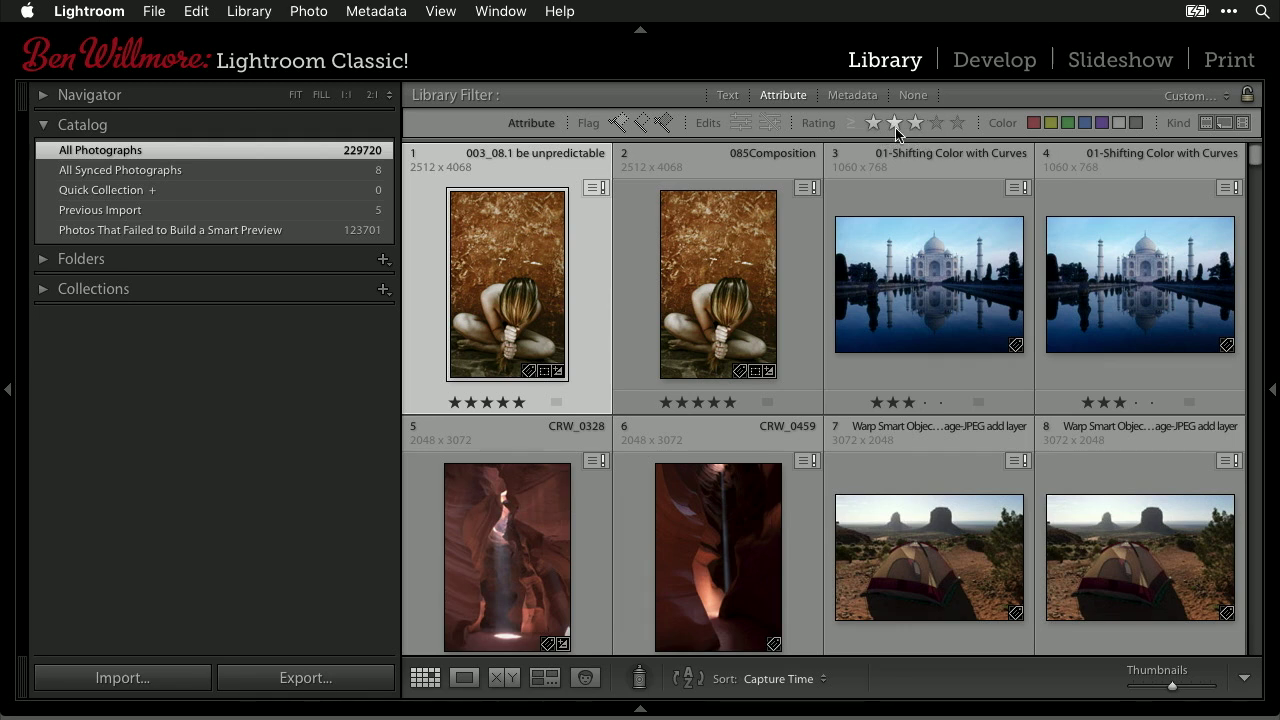
pyautogui.click(851, 125)
pyautogui.click(851, 125)
pyautogui.click(851, 125)
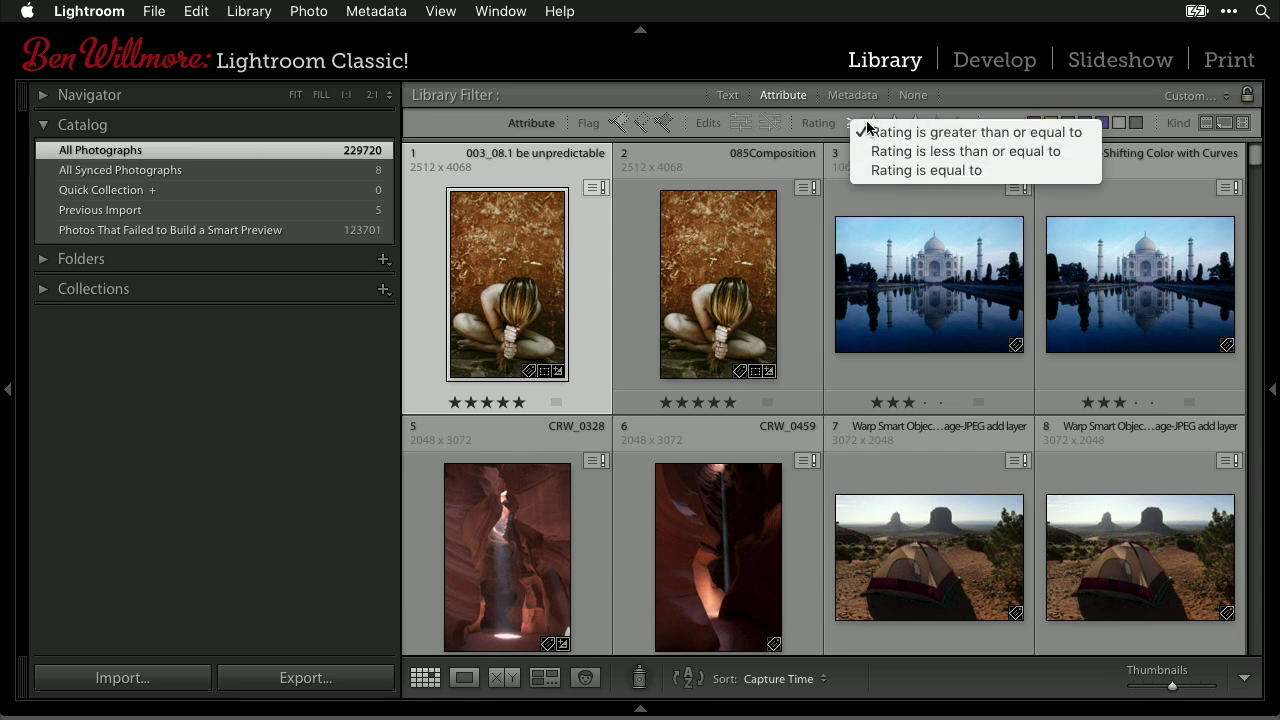
pyautogui.click(819, 125)
pyautogui.click(915, 125)
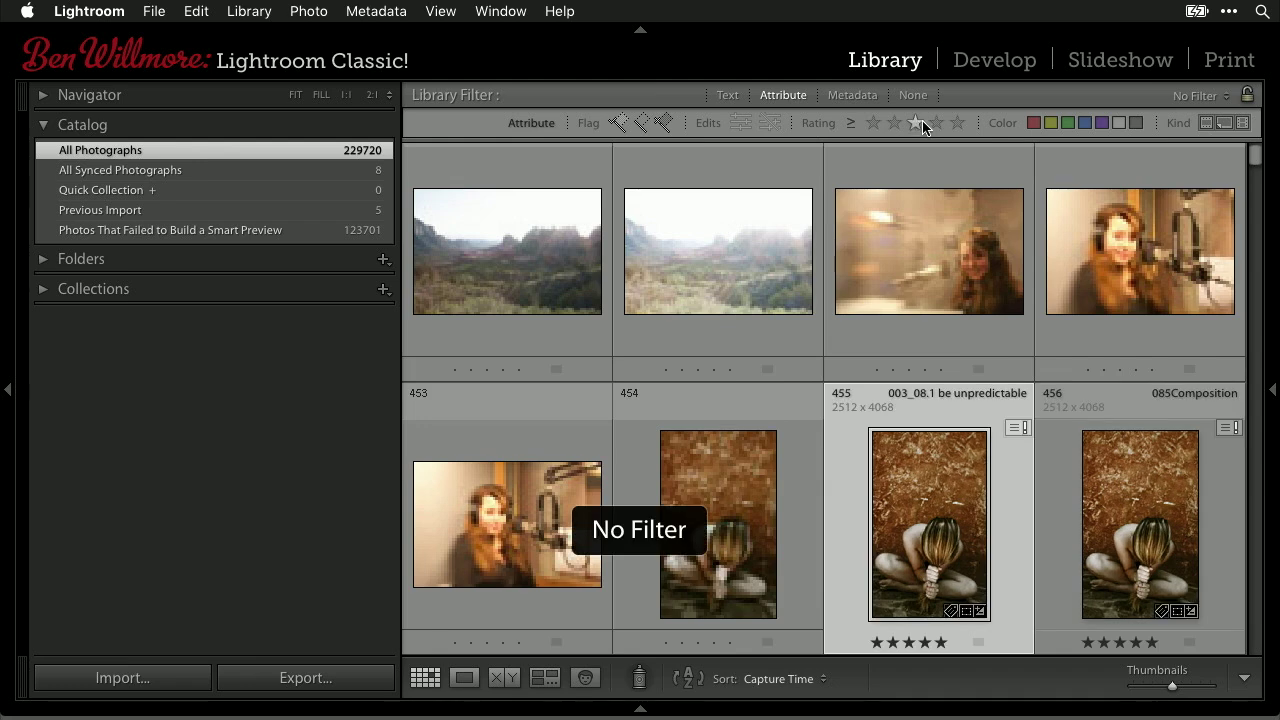
# Step: Filter to 5 stars, try the Rejected flag, then remove both and set filtering to None
pyautogui.click(936, 123)
pyautogui.click(956, 124)
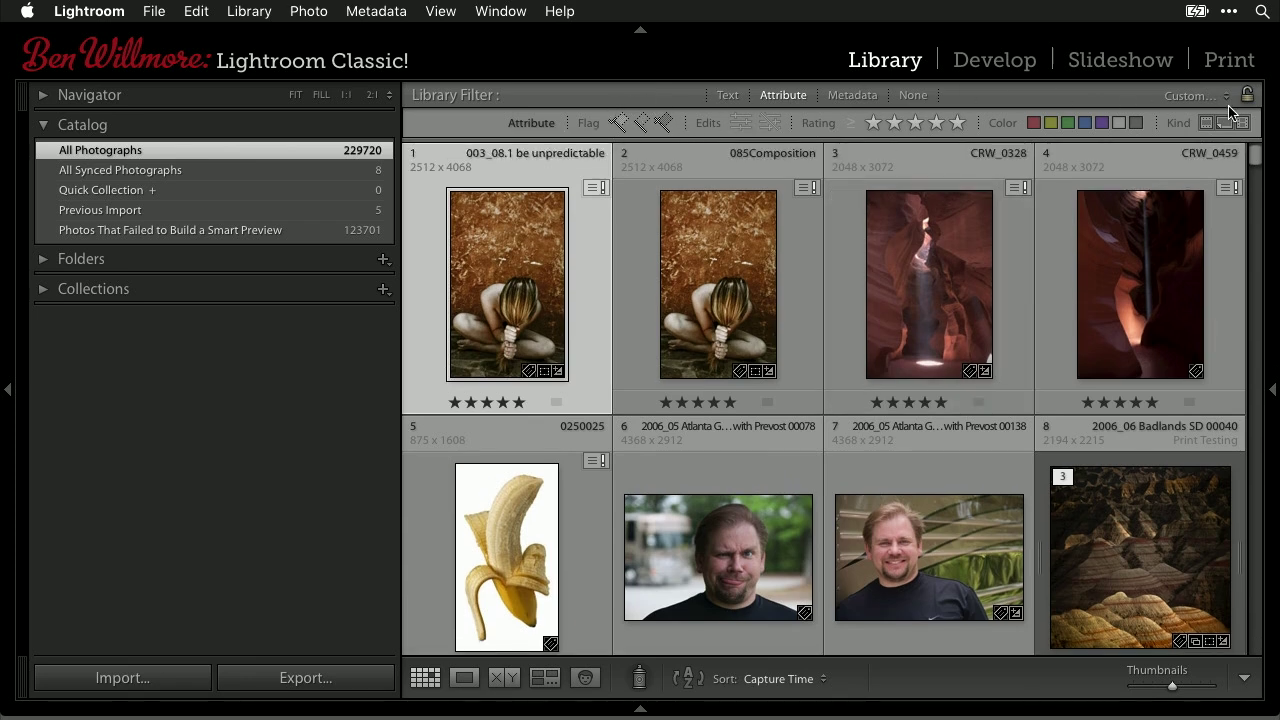
pyautogui.click(663, 123)
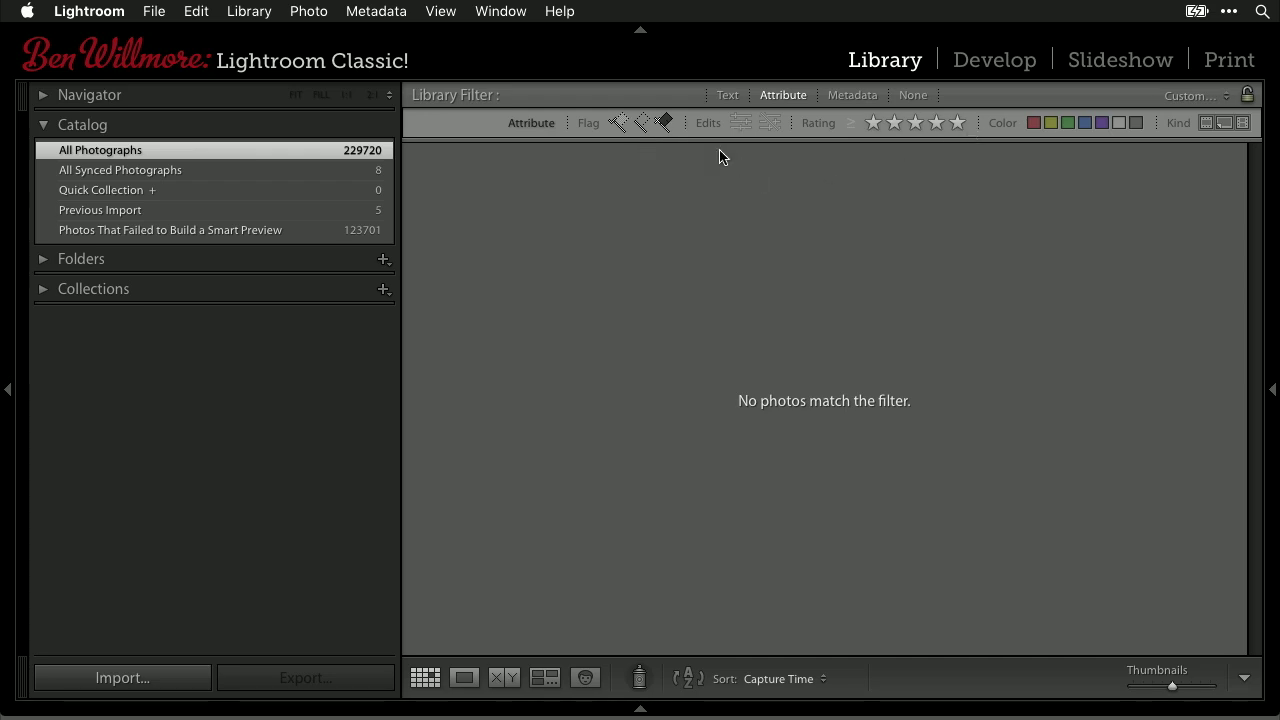
pyautogui.press('super+alt+5')
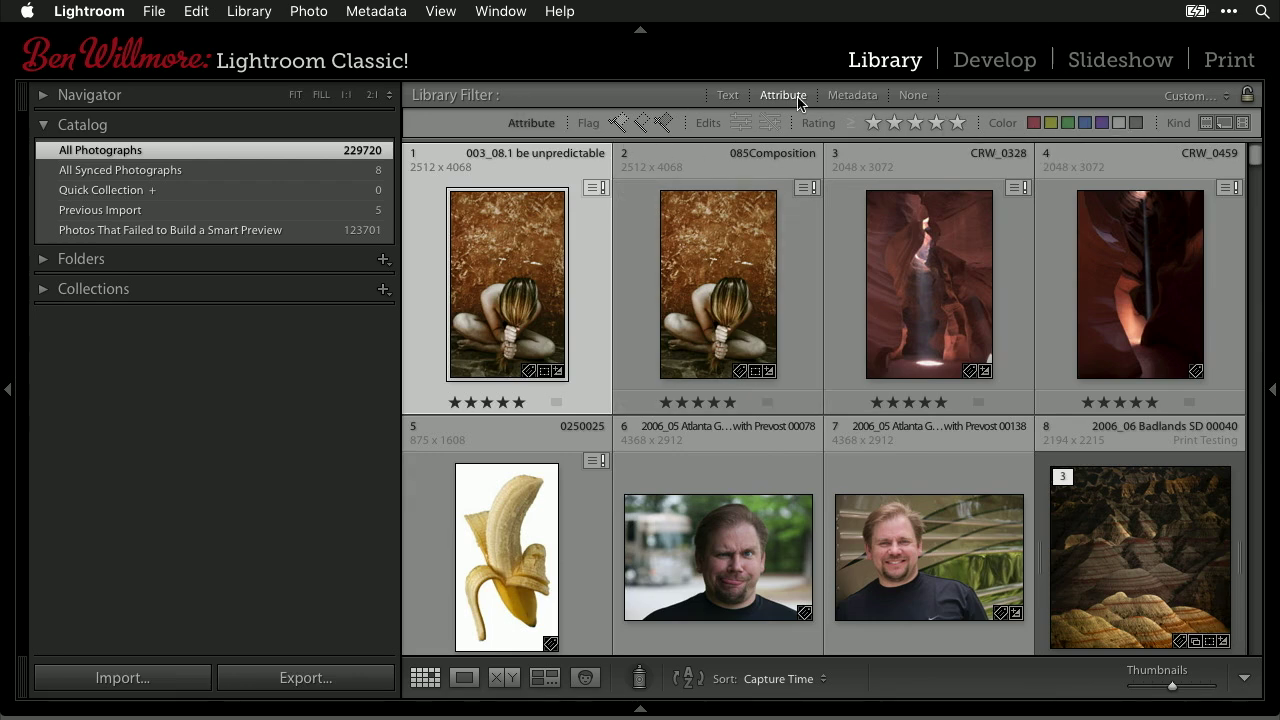
pyautogui.click(957, 124)
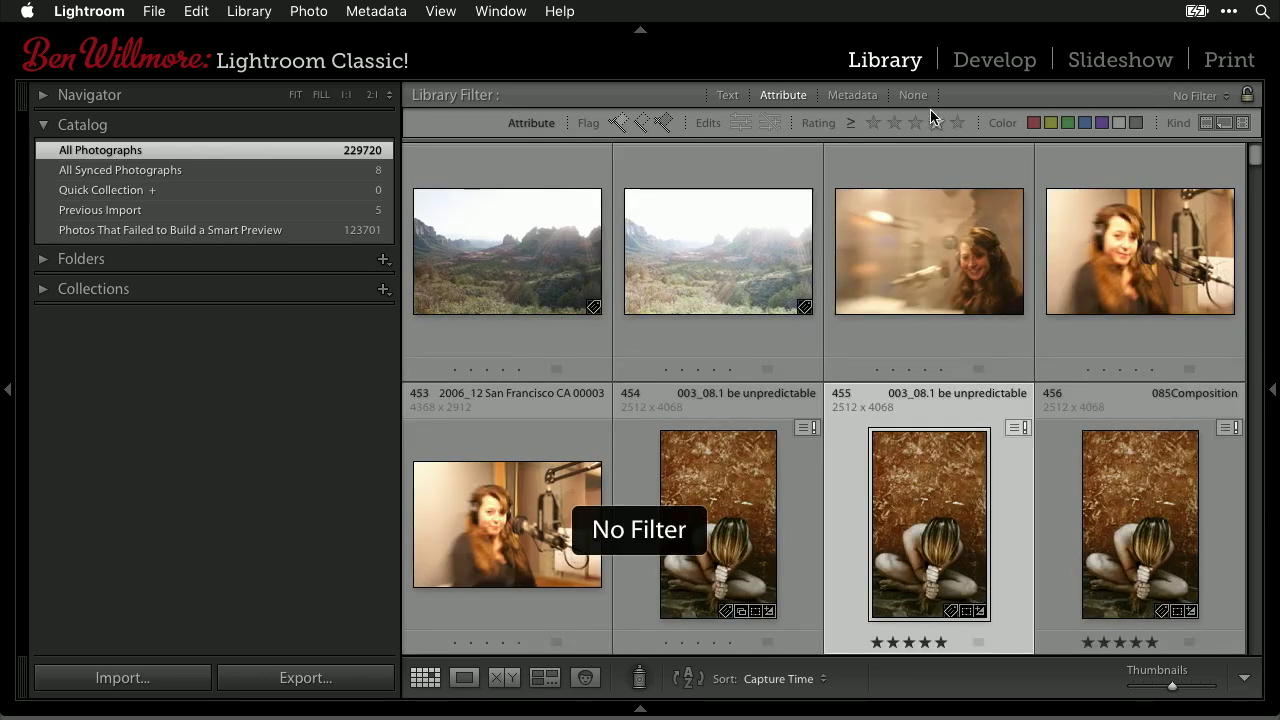
pyautogui.click(914, 95)
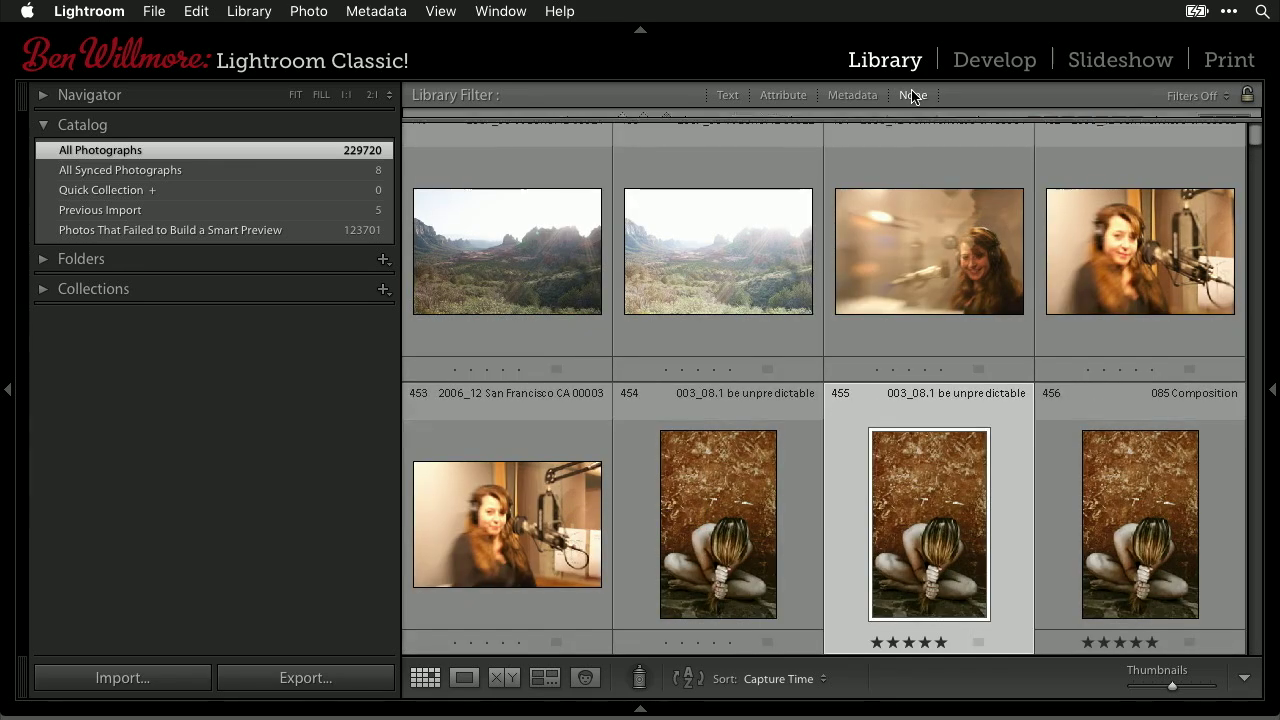
# Step: Cycle the grid thumbnail view, open Metadata filters, and set the columns to Flag, Rating and Label
pyautogui.press('j')
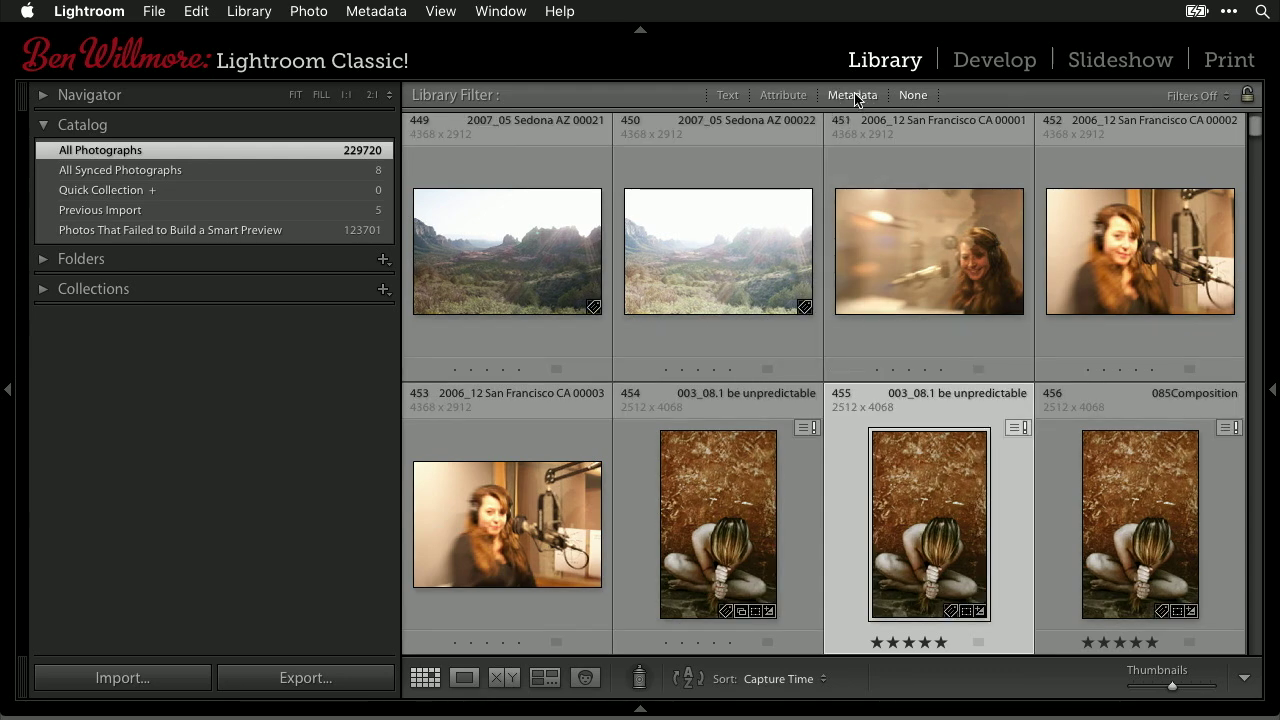
pyautogui.click(852, 95)
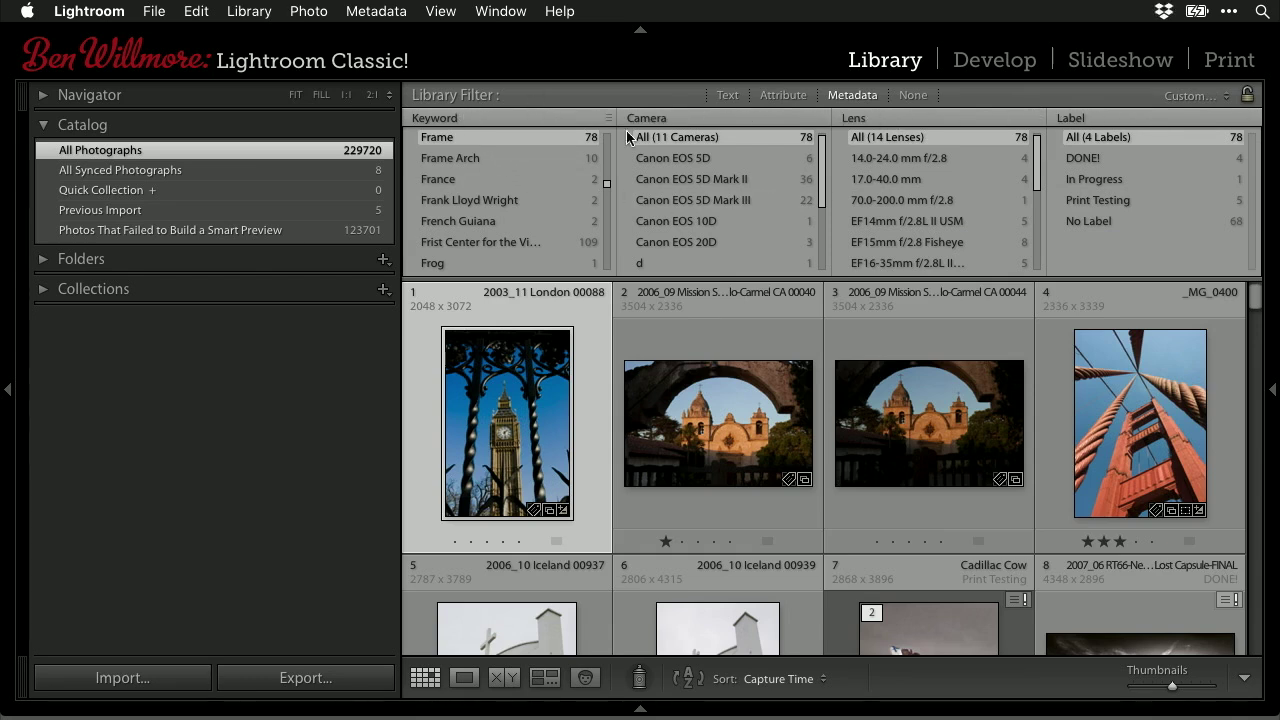
pyautogui.click(499, 120)
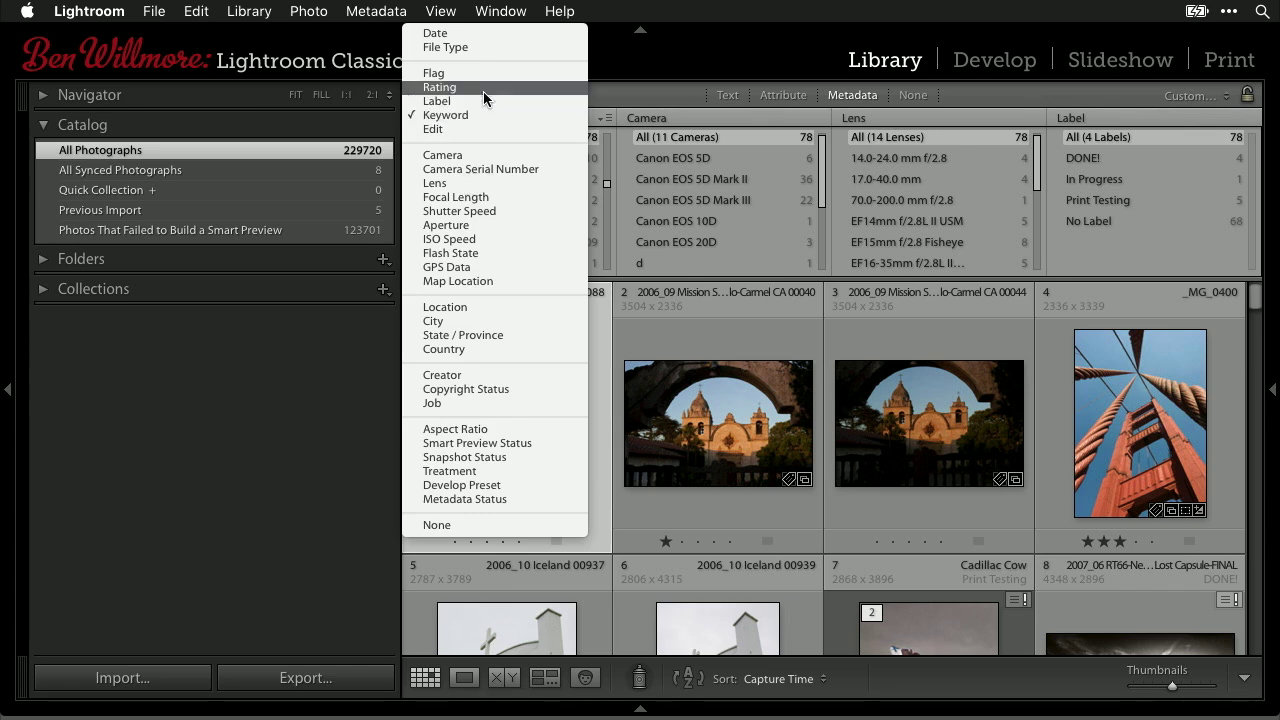
pyautogui.click(480, 74)
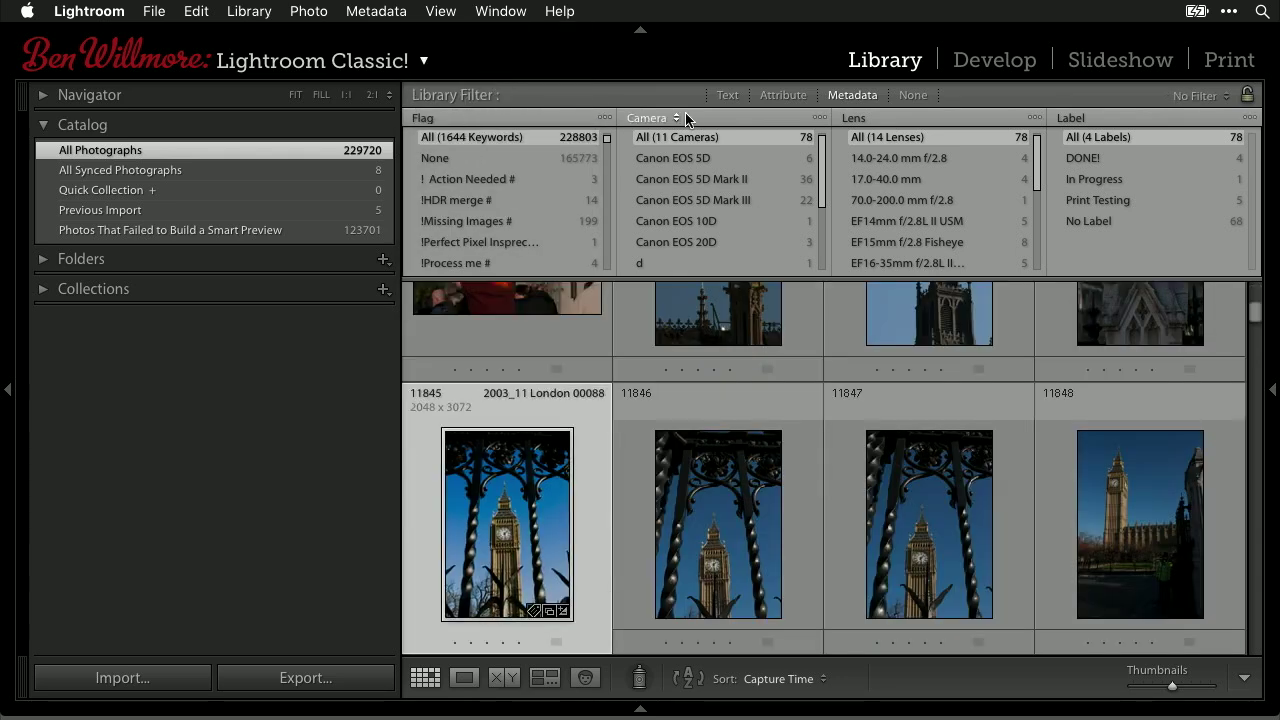
pyautogui.click(684, 117)
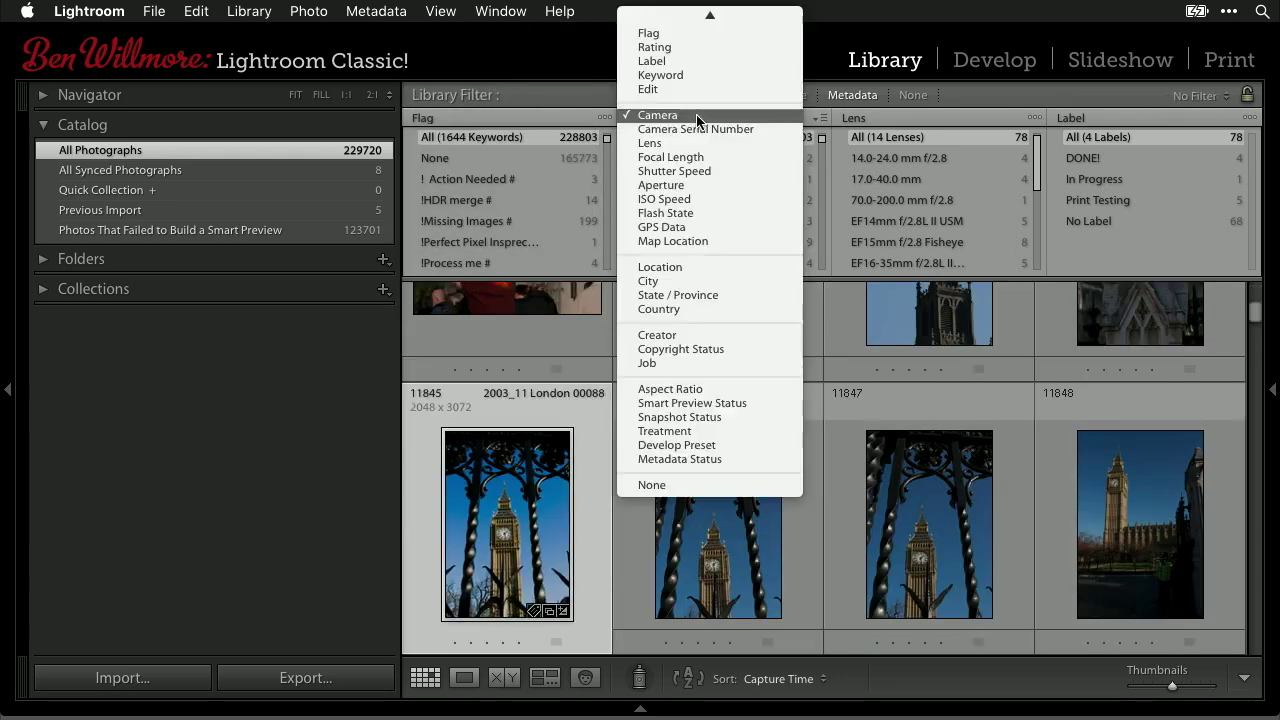
pyautogui.click(694, 48)
pyautogui.click(889, 118)
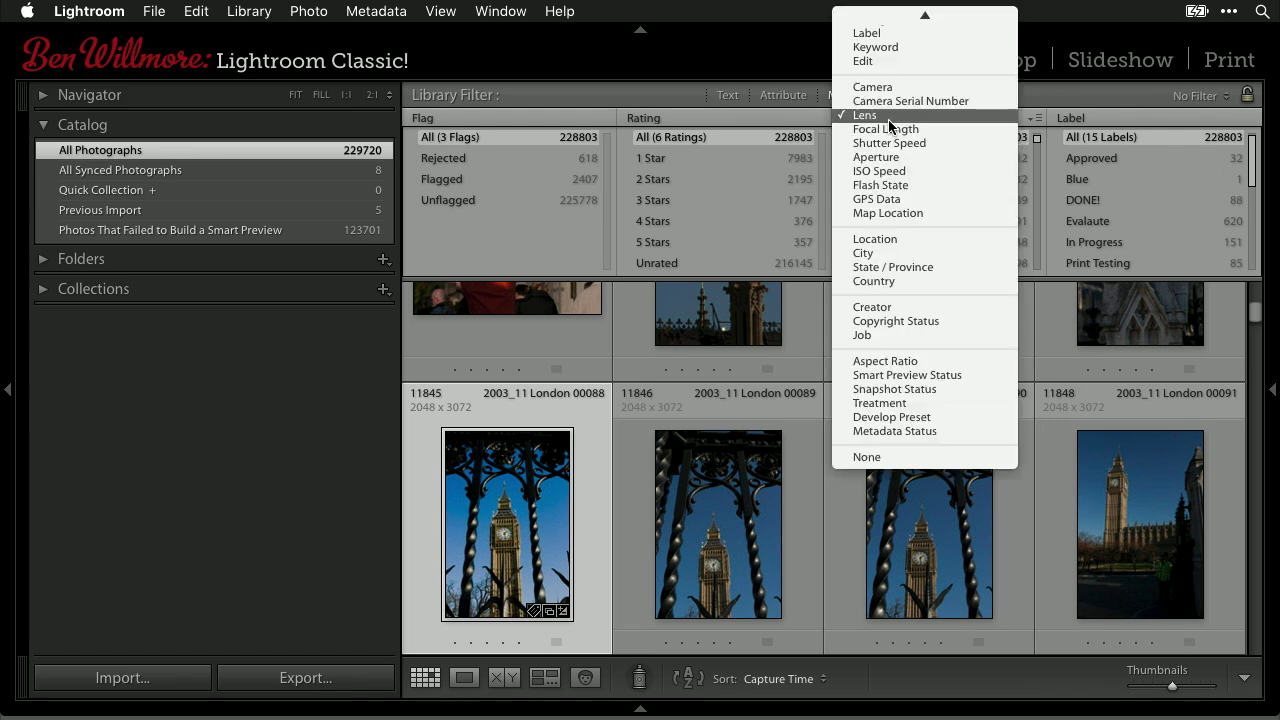
pyautogui.moveTo(879, 14)
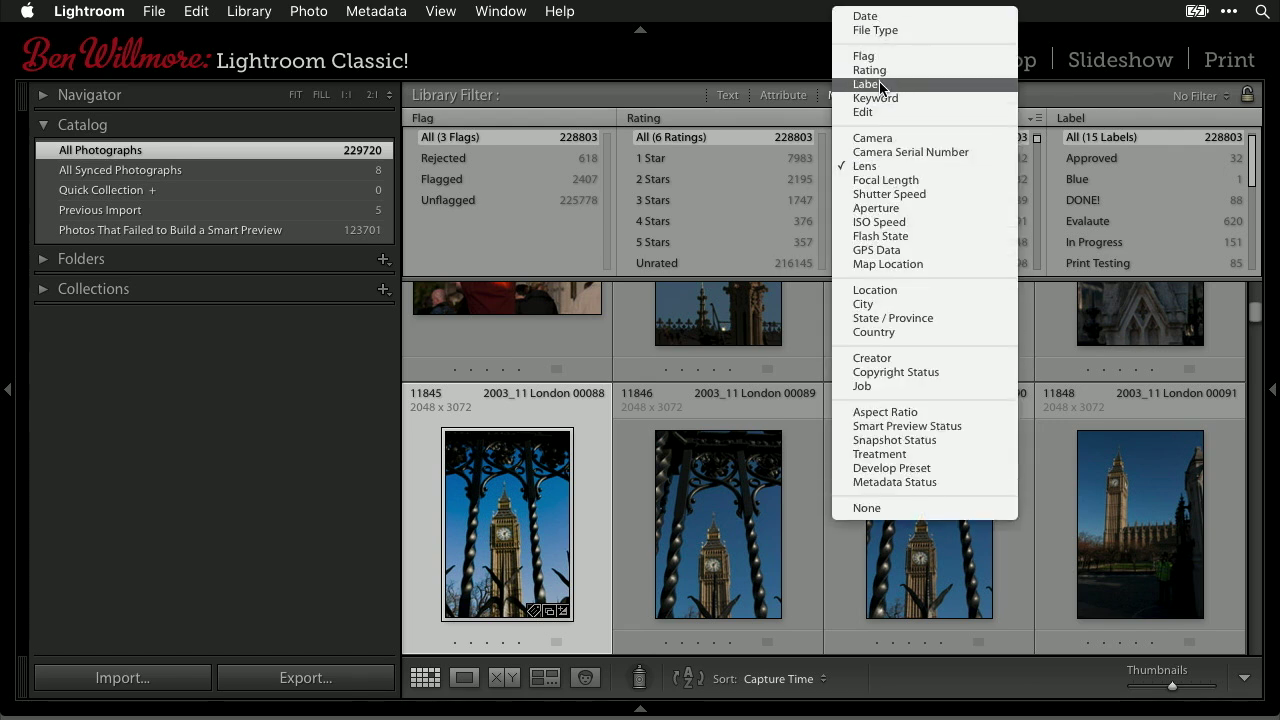
pyautogui.click(872, 84)
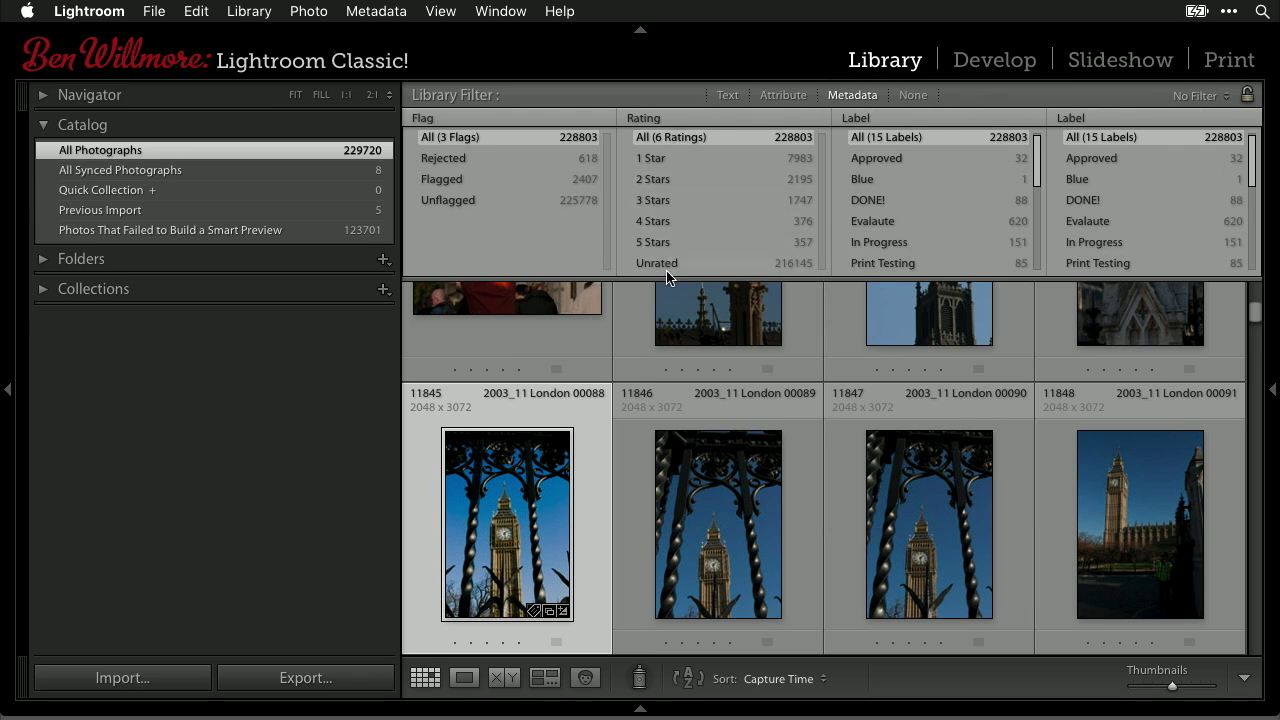
# Step: Make the filter panel slightly taller and filter to Flagged photos rated 3 stars (293 photos)
pyautogui.moveTo(670, 278)
pyautogui.mouseDown()
pyautogui.moveTo(683, 460)
pyautogui.moveTo(680, 262)
pyautogui.moveTo(678, 290)
pyautogui.mouseUp()
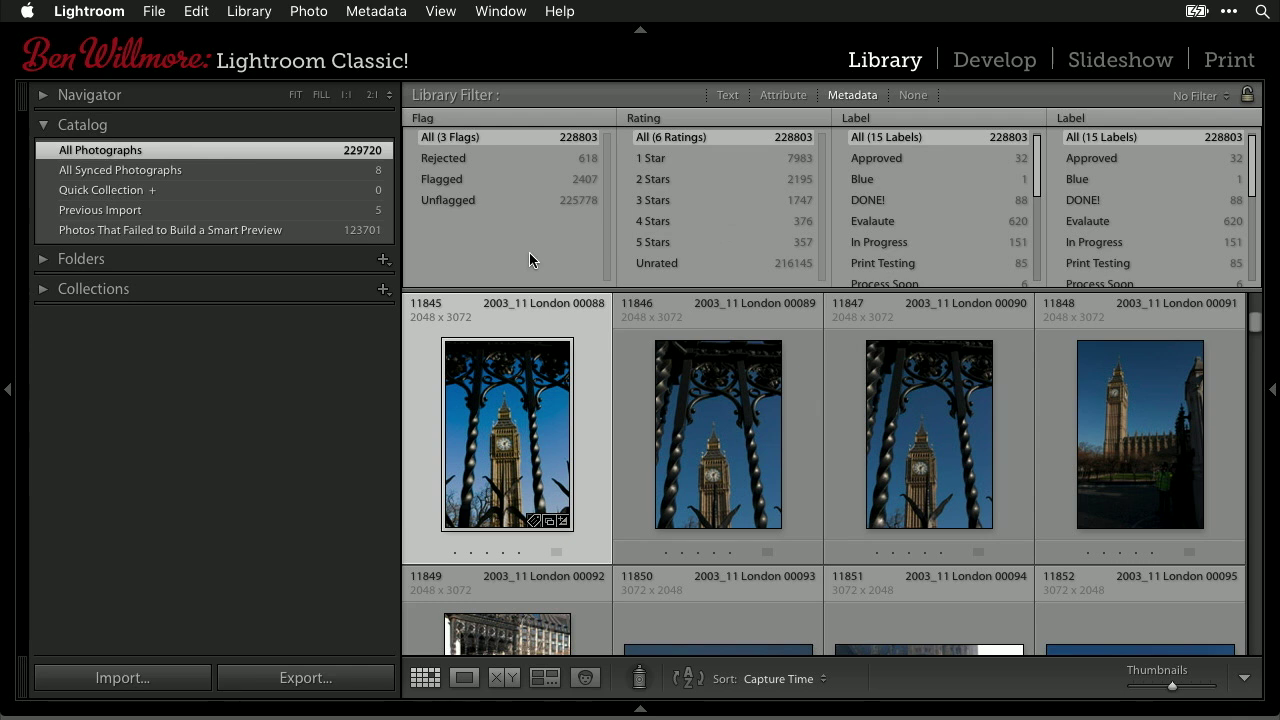
pyautogui.click(459, 179)
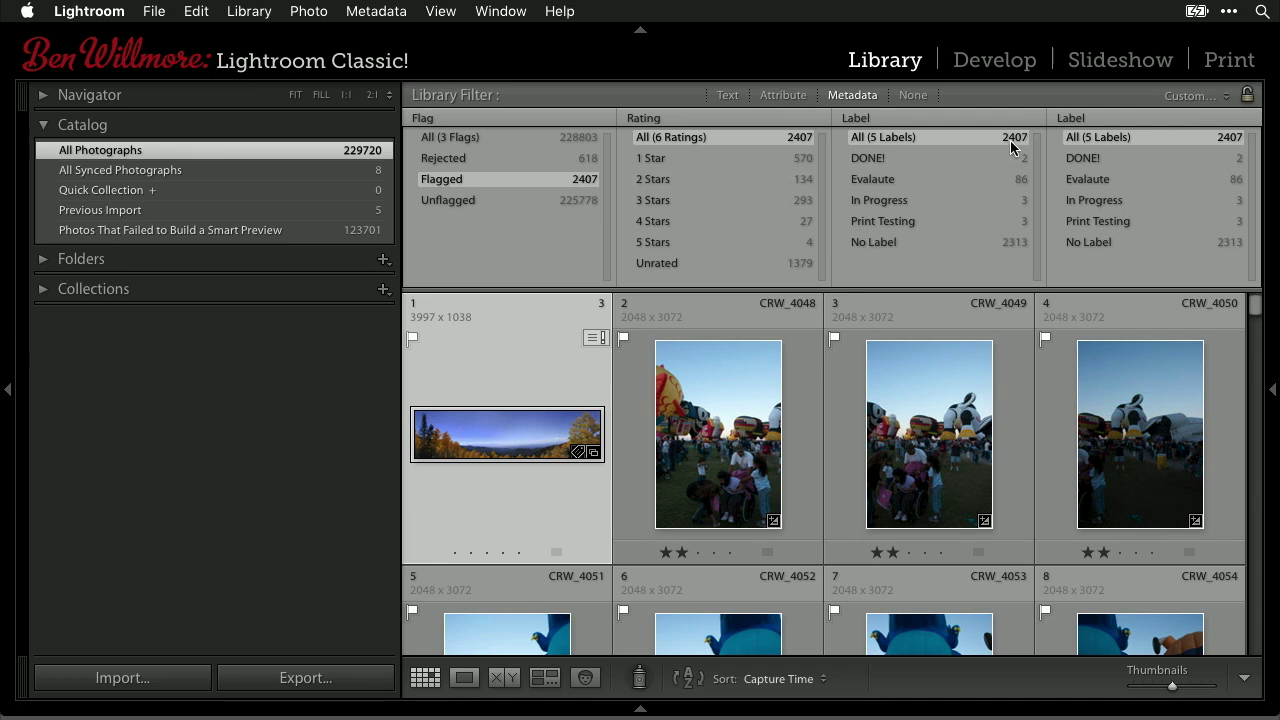
pyautogui.click(774, 200)
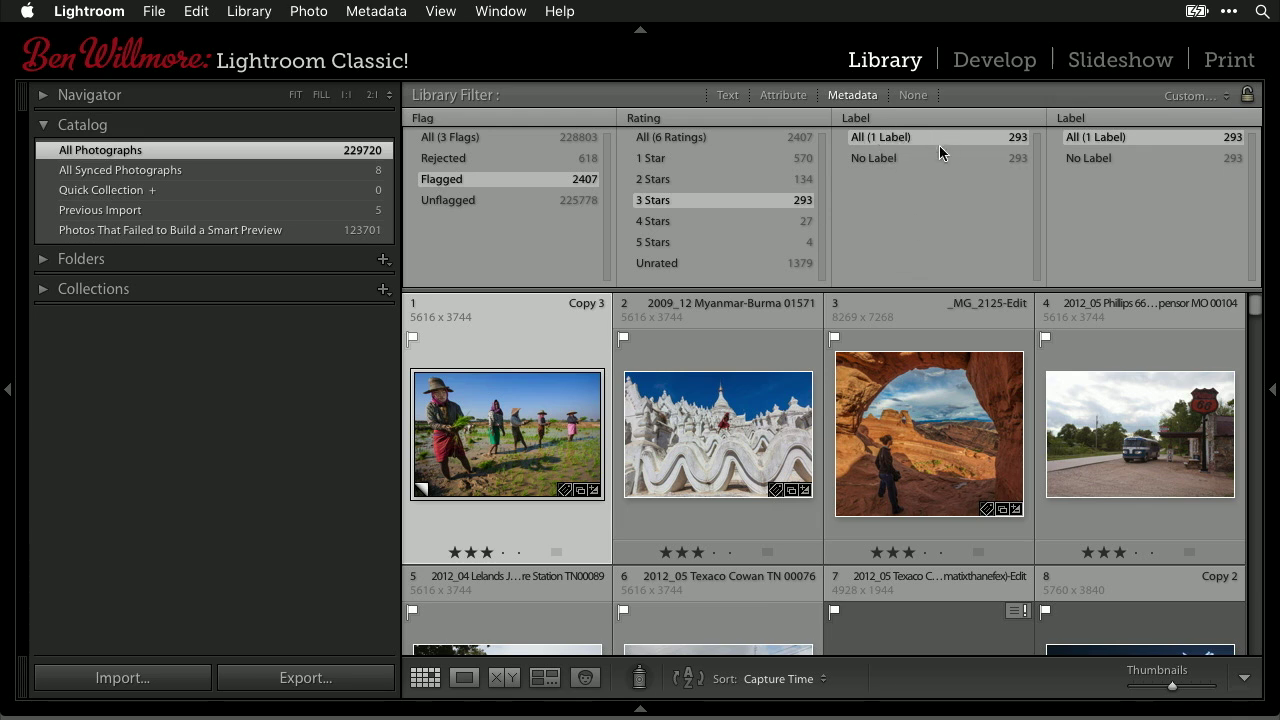
# Step: Switch the third column to Location and pick Kuala Lumpur, leaving 10 Petronas Towers photos
pyautogui.click(866, 118)
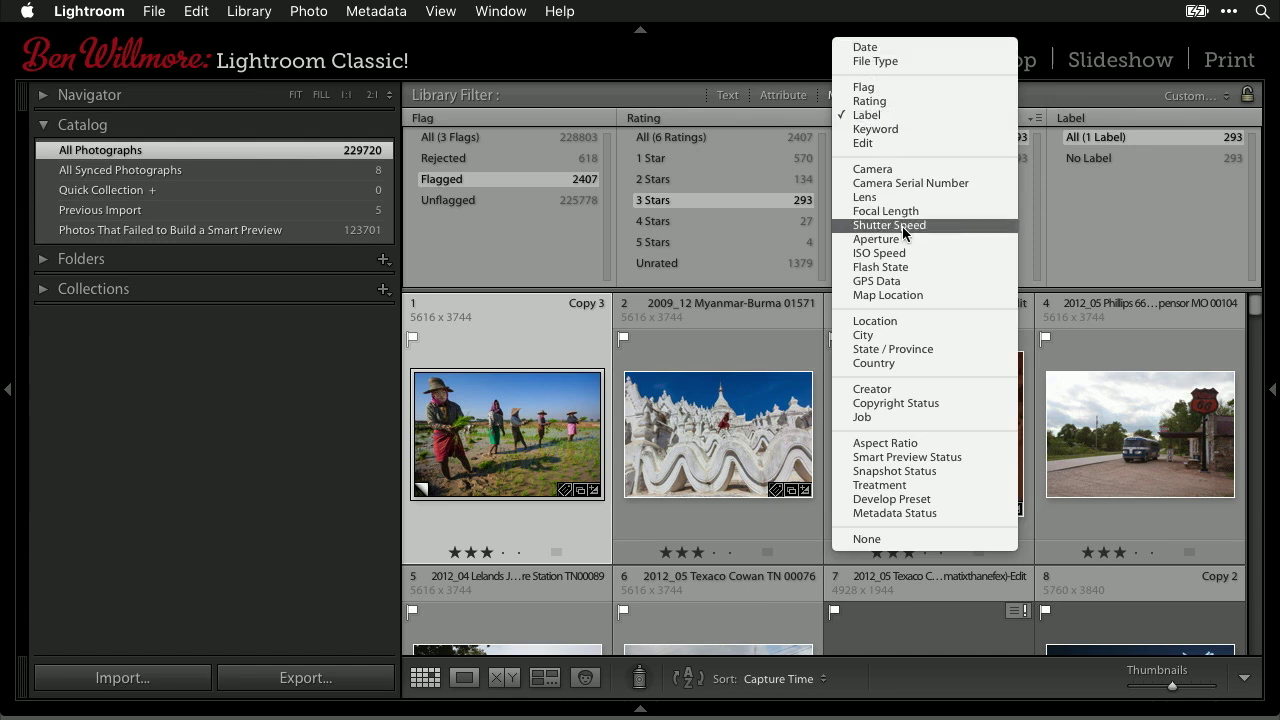
pyautogui.click(875, 321)
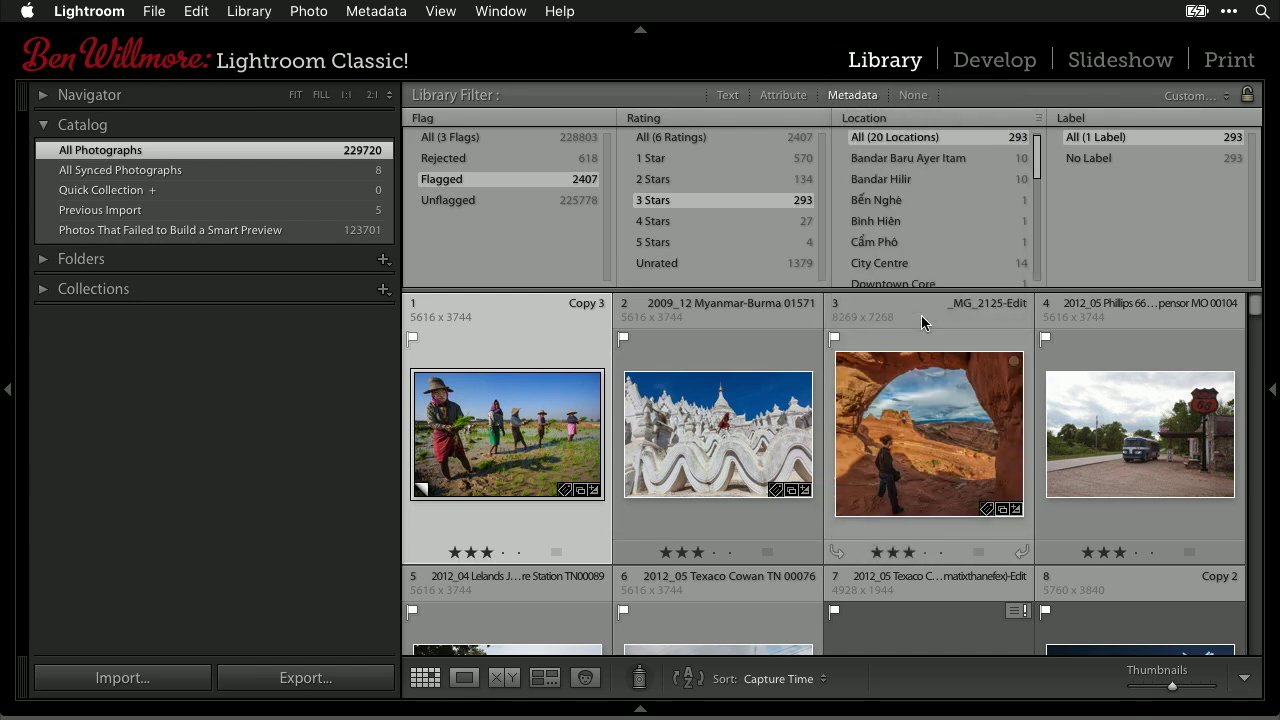
pyautogui.scroll(-5, 918, 253)
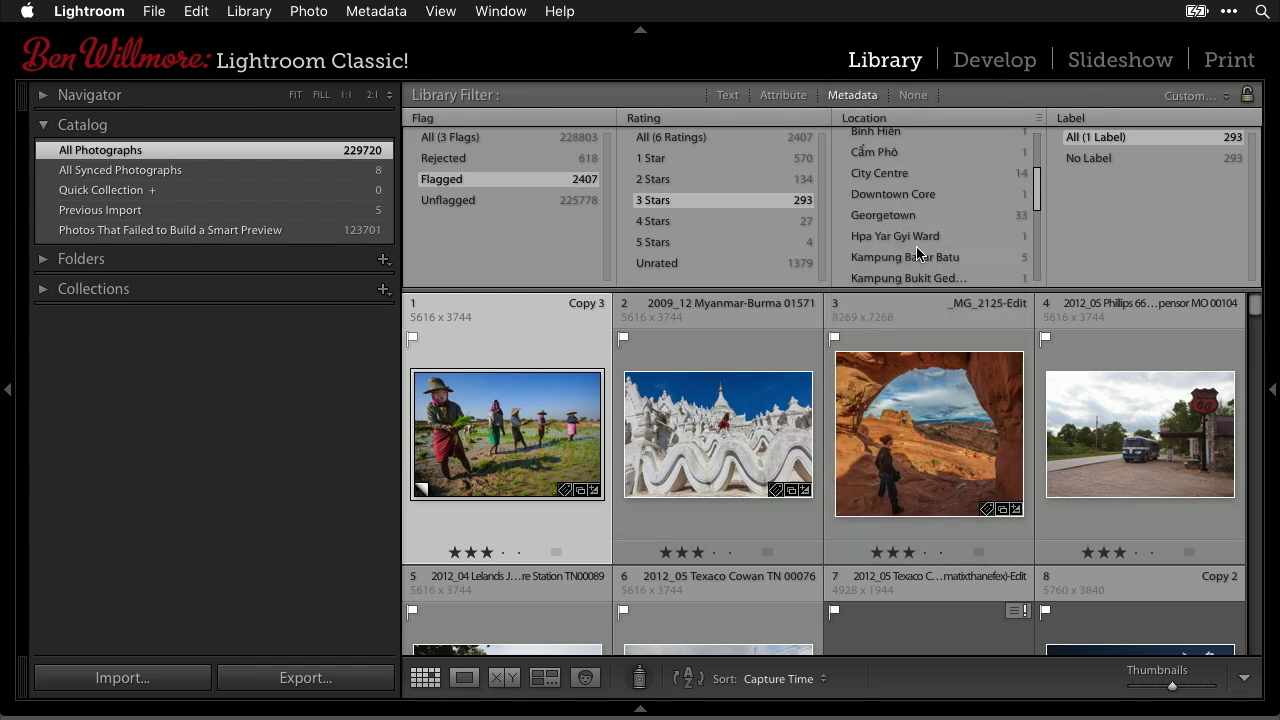
pyautogui.scroll(-3, 918, 253)
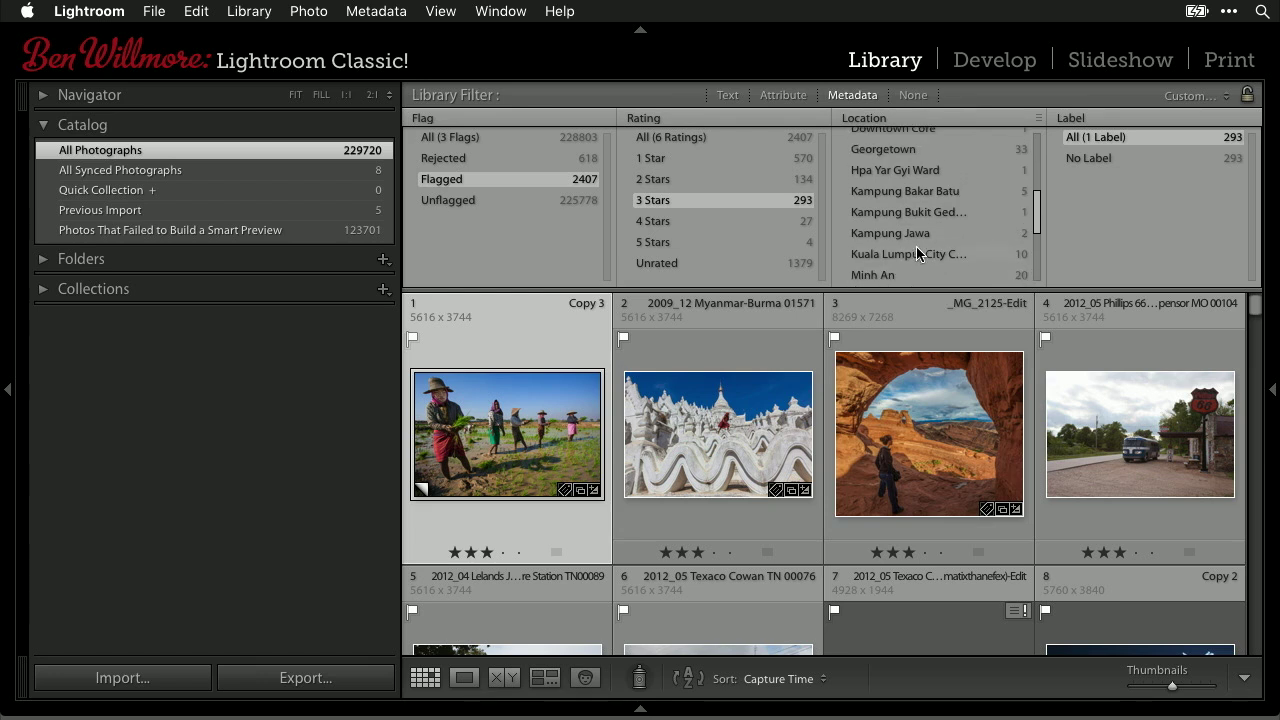
pyautogui.scroll(-1, 918, 250)
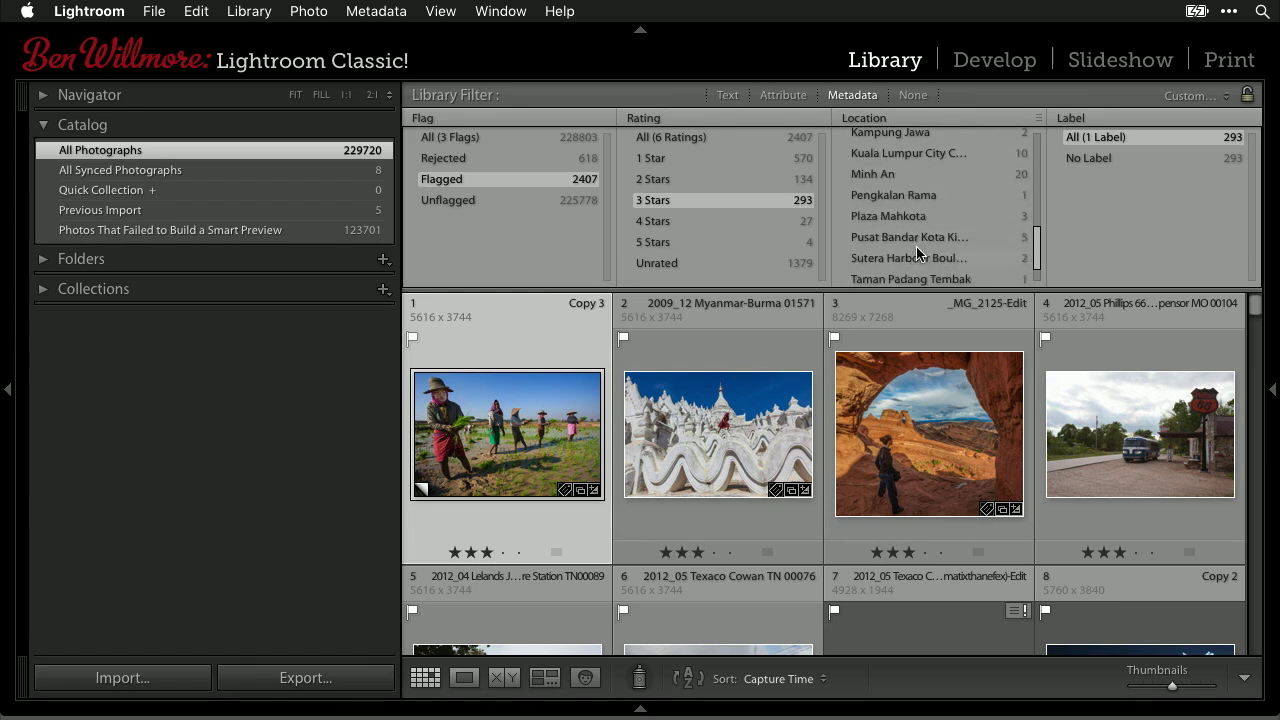
pyautogui.click(886, 153)
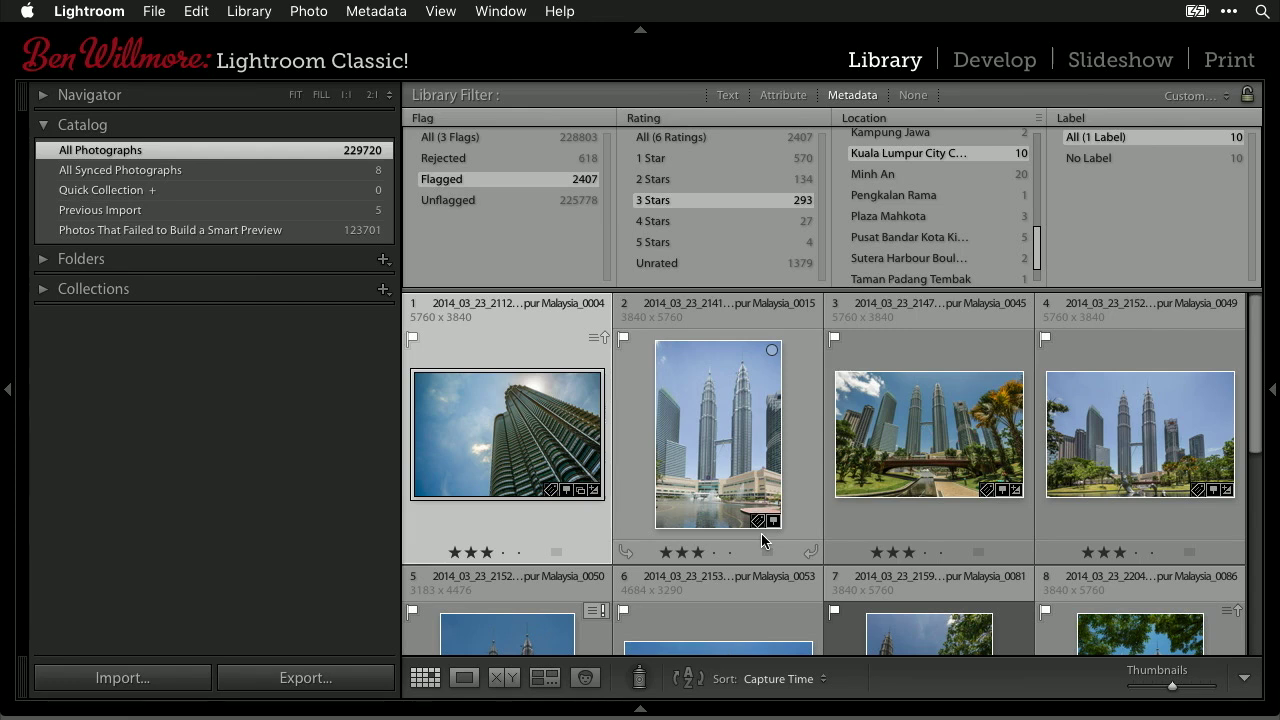
# Step: Add 4 and 5 stars to the rating filter and reselect Kuala Lumpur as the location
pyautogui.keyDown('shift'); pyautogui.click(655, 244); pyautogui.keyUp('shift')
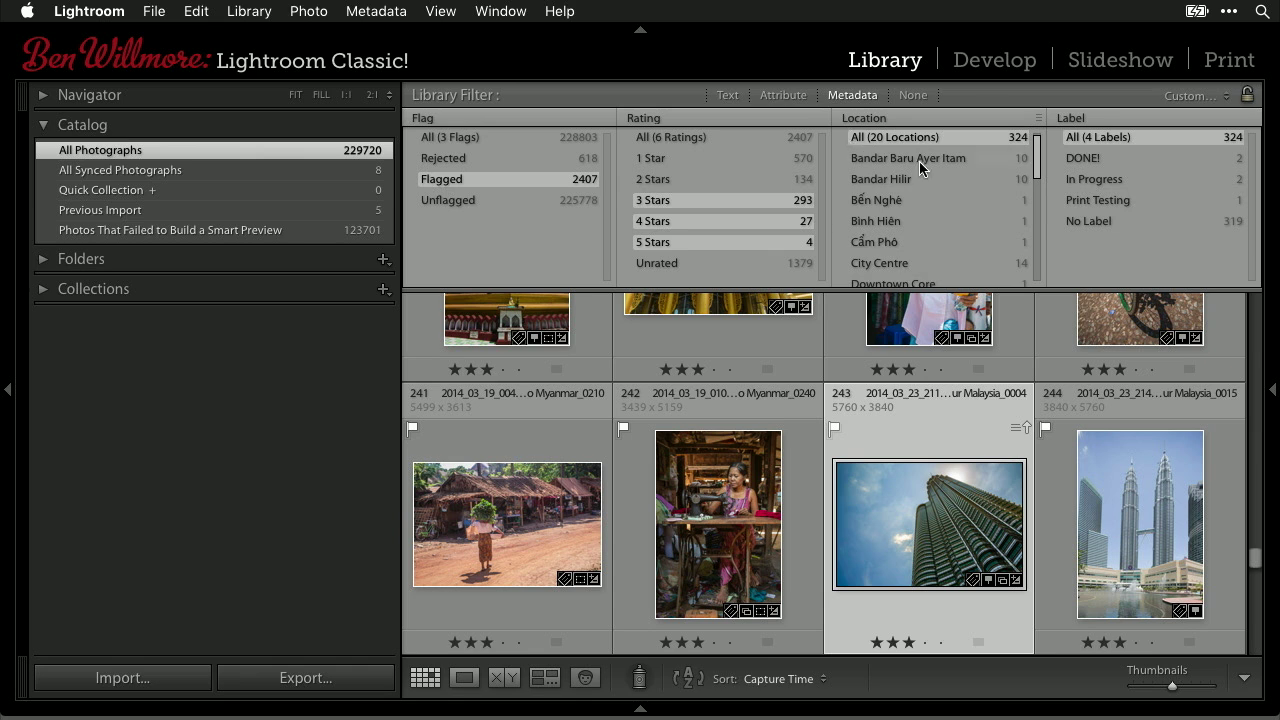
pyautogui.scroll(-5, 962, 212)
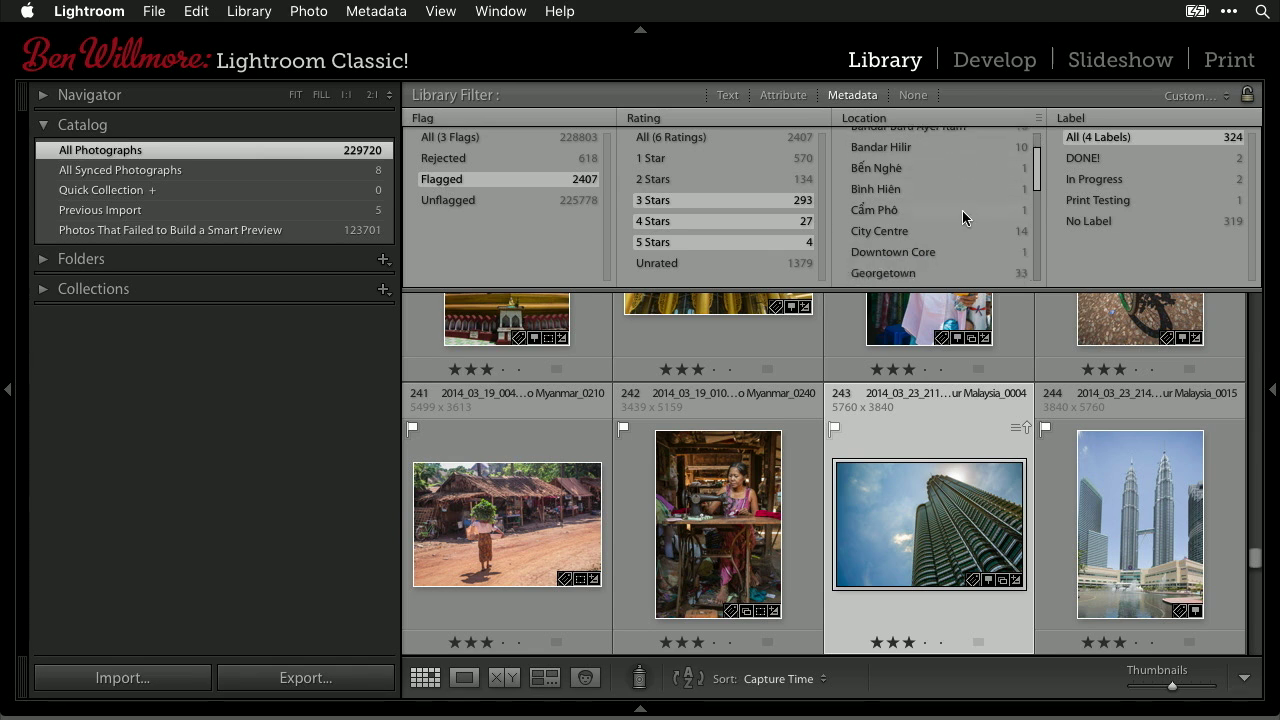
pyautogui.scroll(-2, 962, 210)
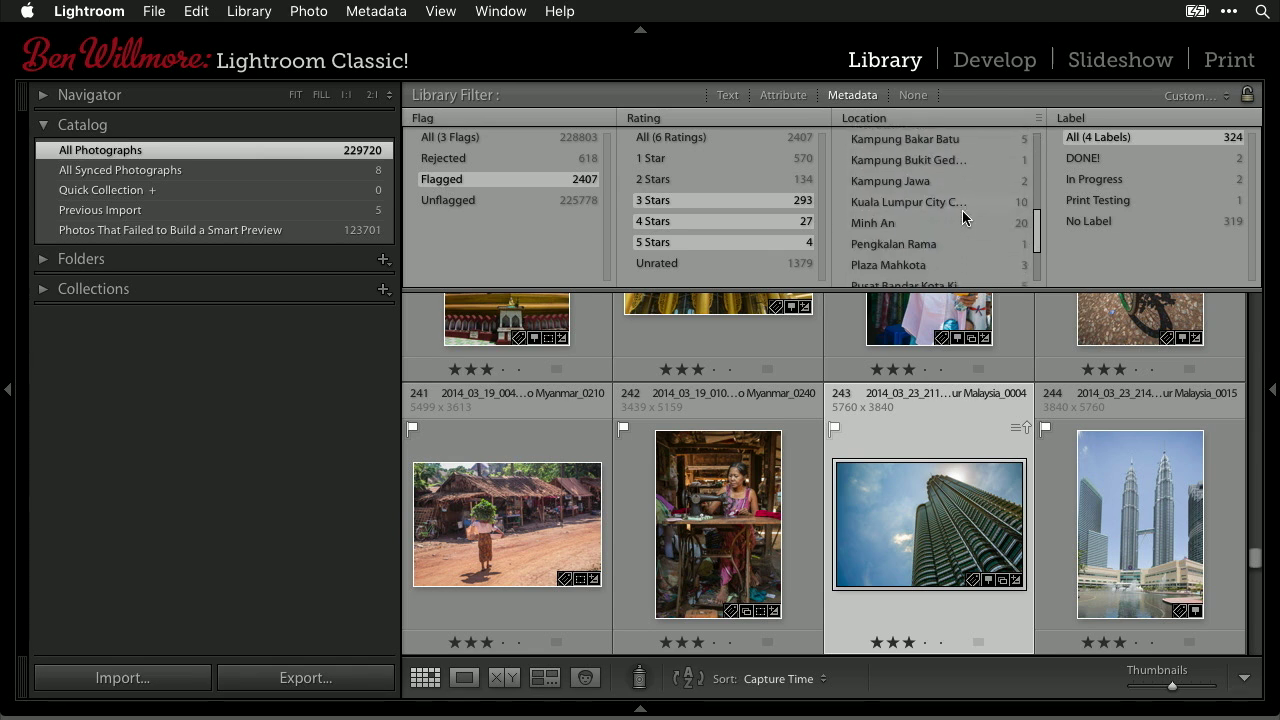
pyautogui.click(883, 183)
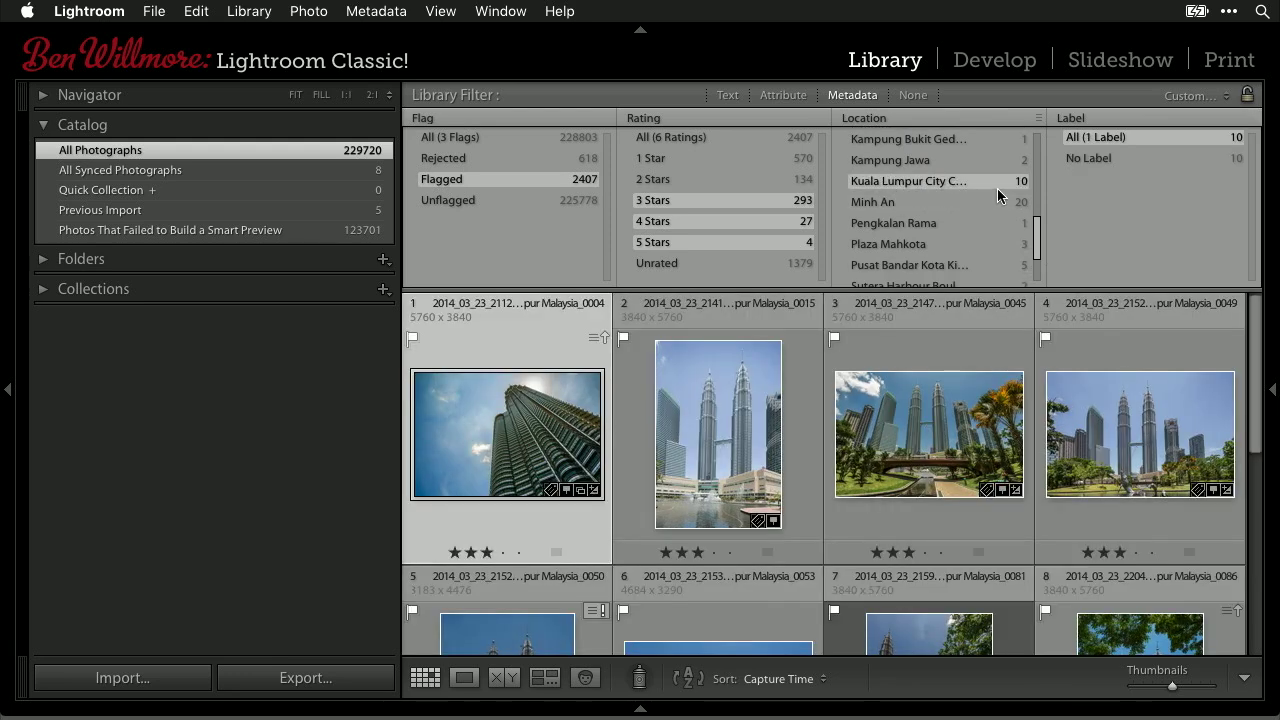
pyautogui.scroll(-2, 944, 197)
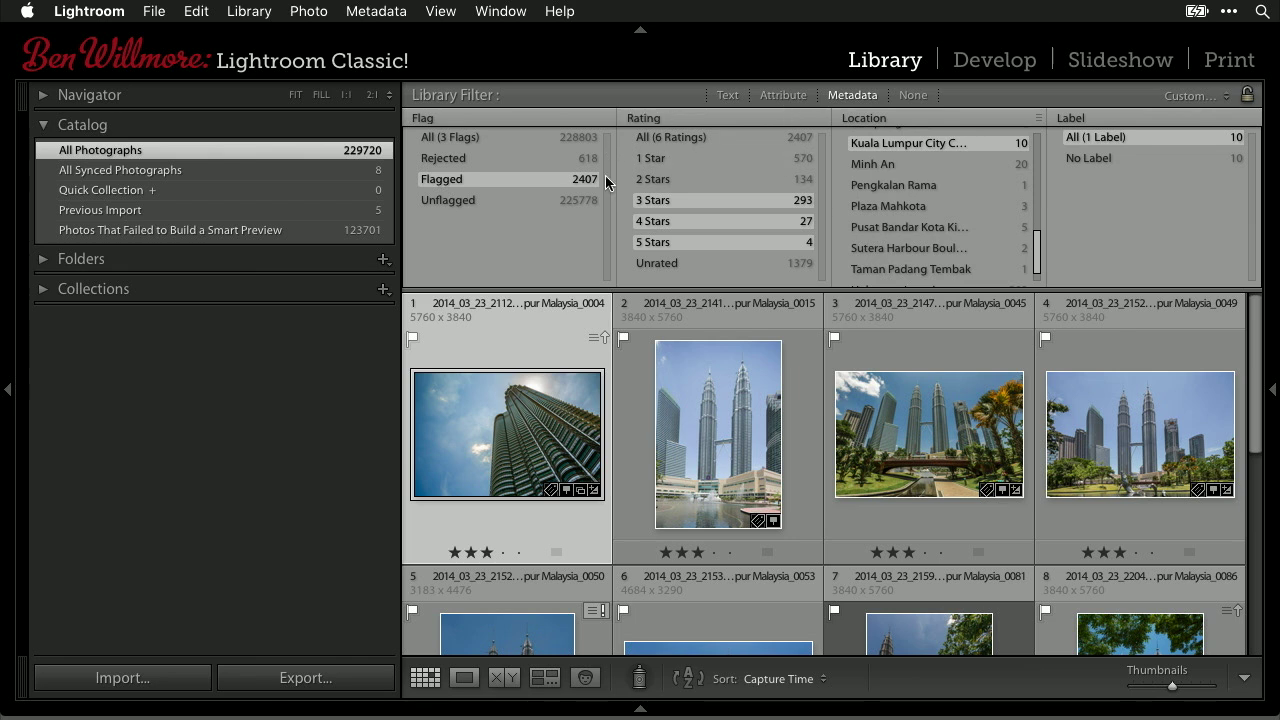
pyautogui.scroll(5, 882, 272)
pyautogui.scroll(-2, 882, 272)
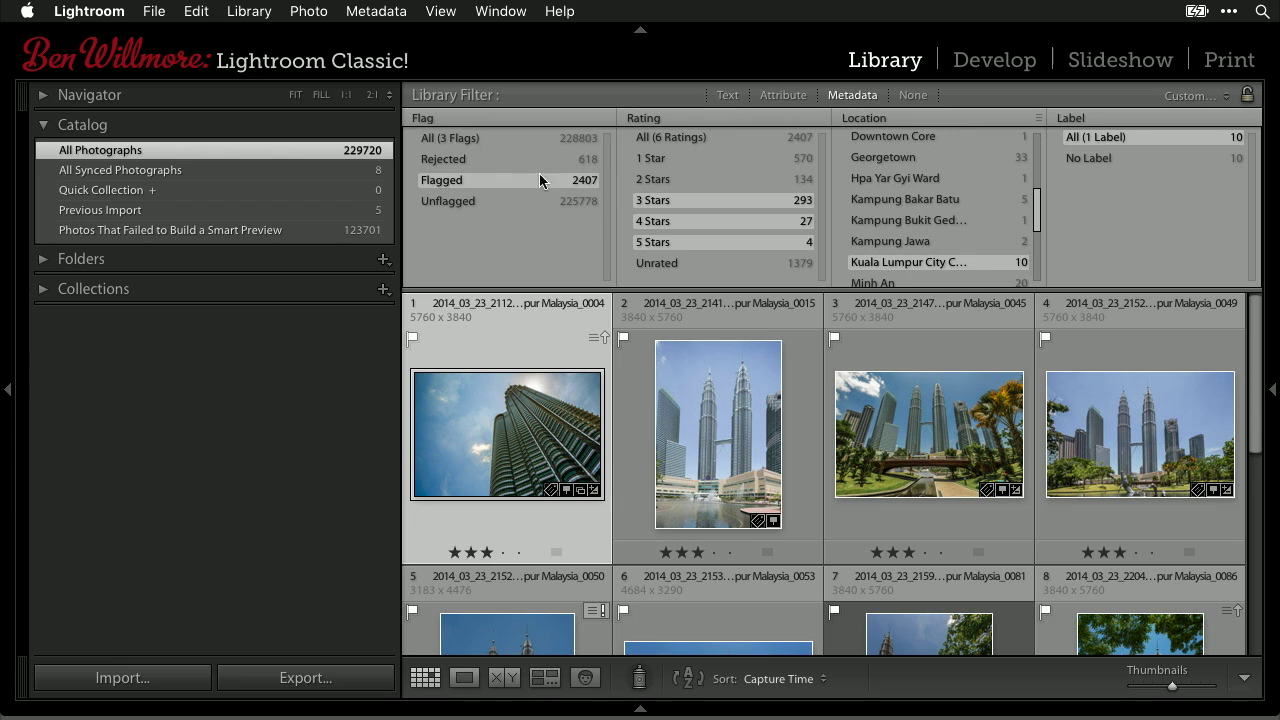
pyautogui.scroll(5, 903, 168)
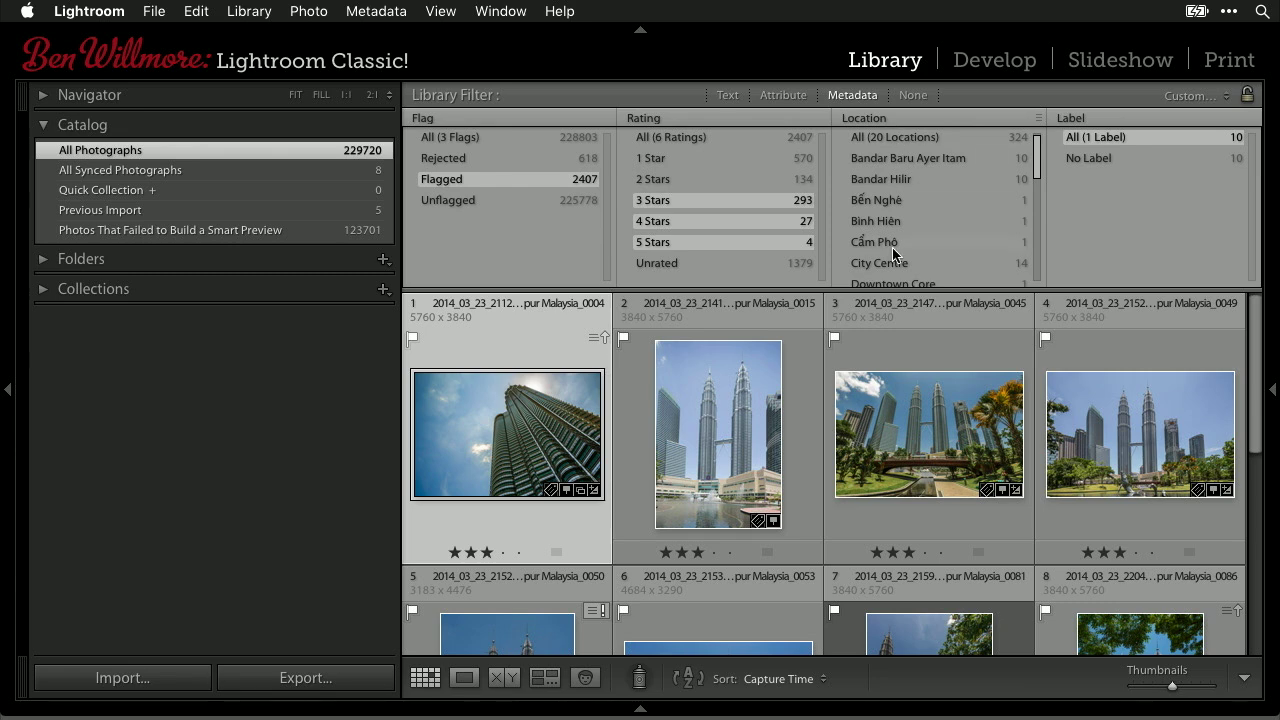
# Step: Set the Location, Rating and Flag columns back to All
pyautogui.click(869, 140)
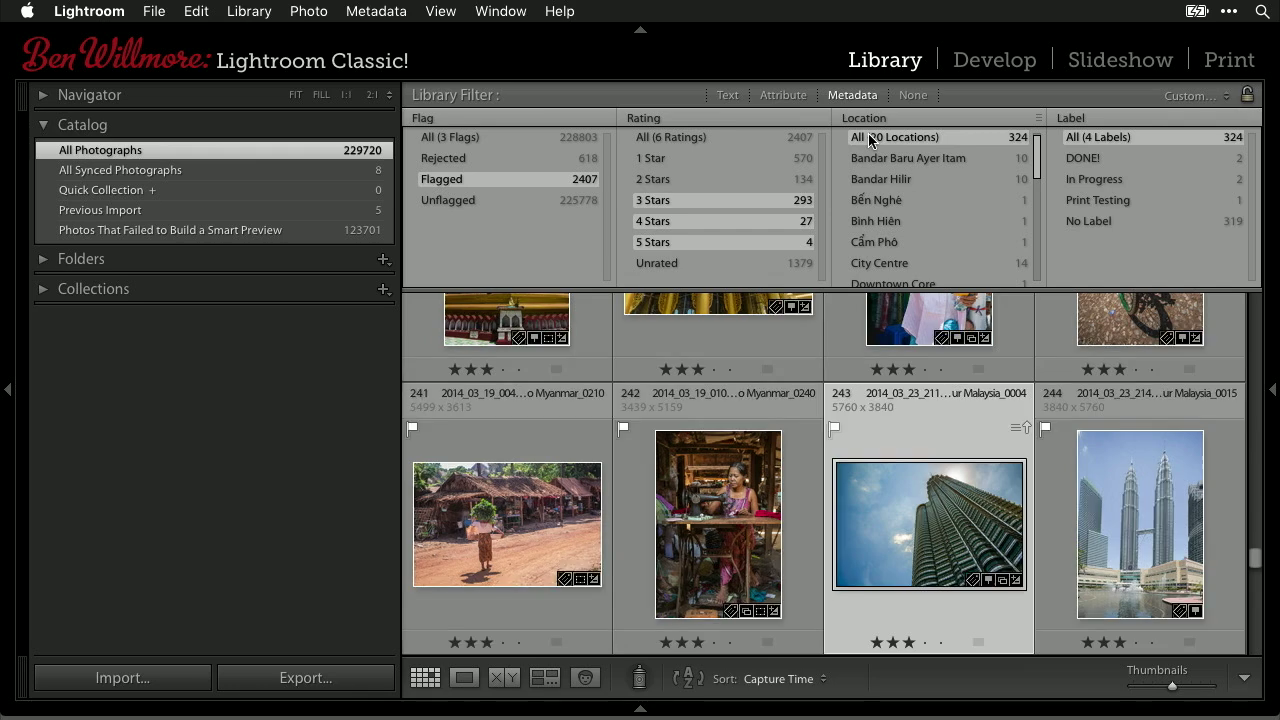
pyautogui.click(706, 137)
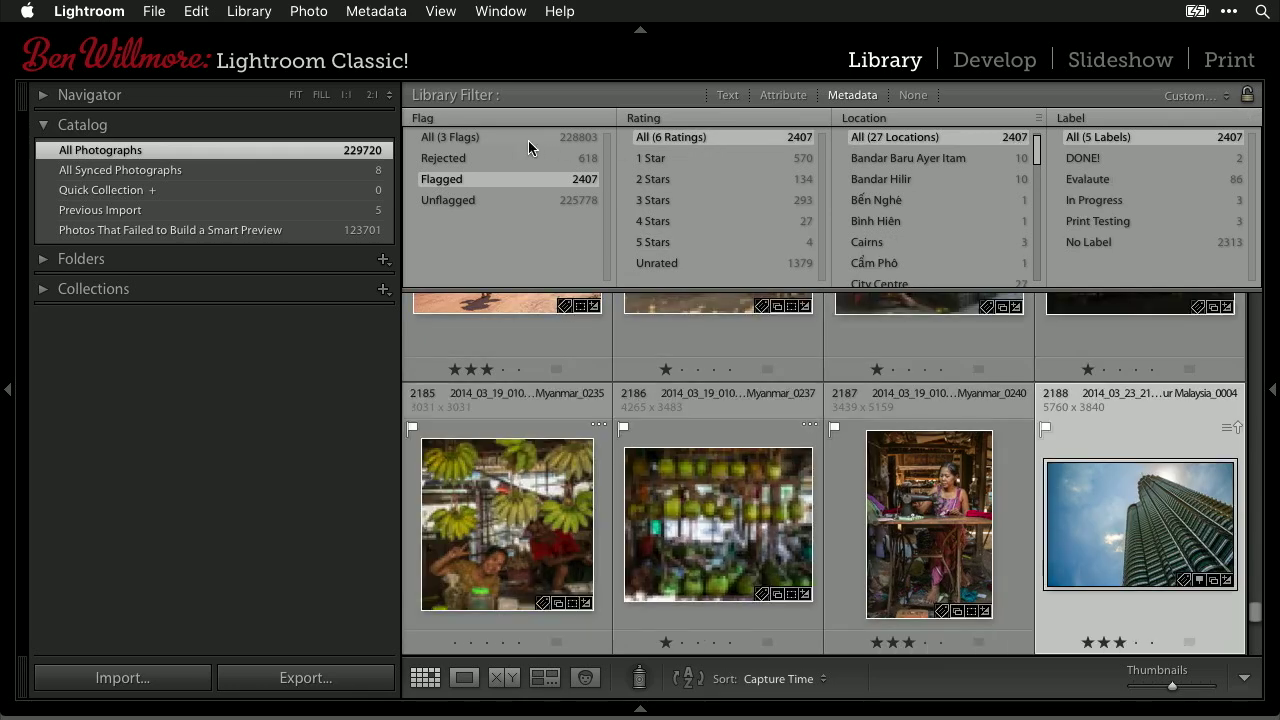
pyautogui.click(529, 140)
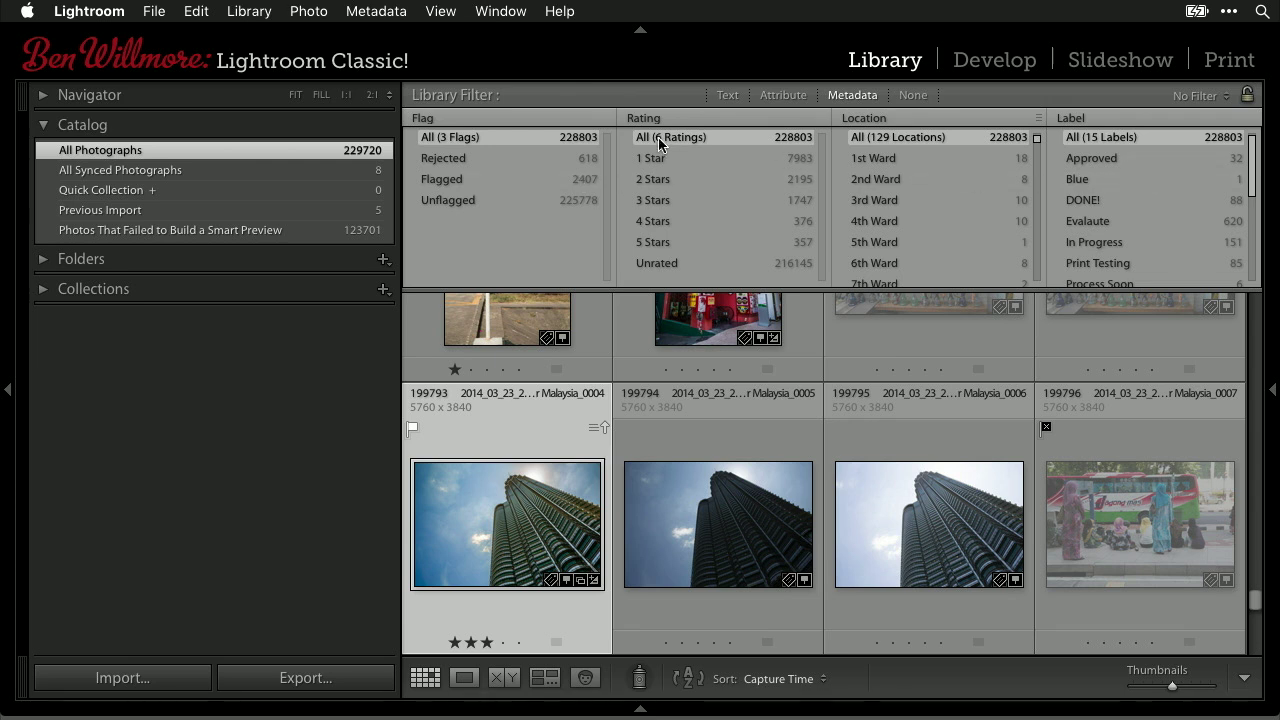
# Step: Change the first filter column to Date and list dates flat rather than grouped by year
pyautogui.click(435, 119)
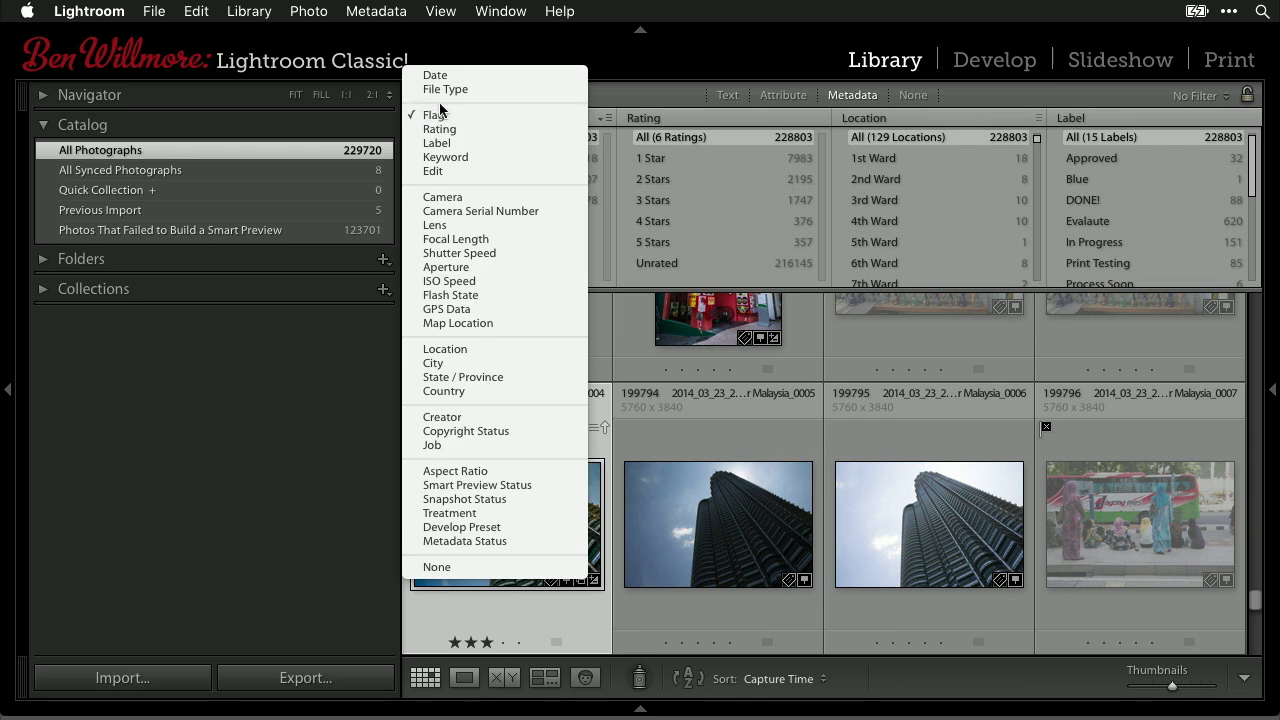
pyautogui.click(446, 76)
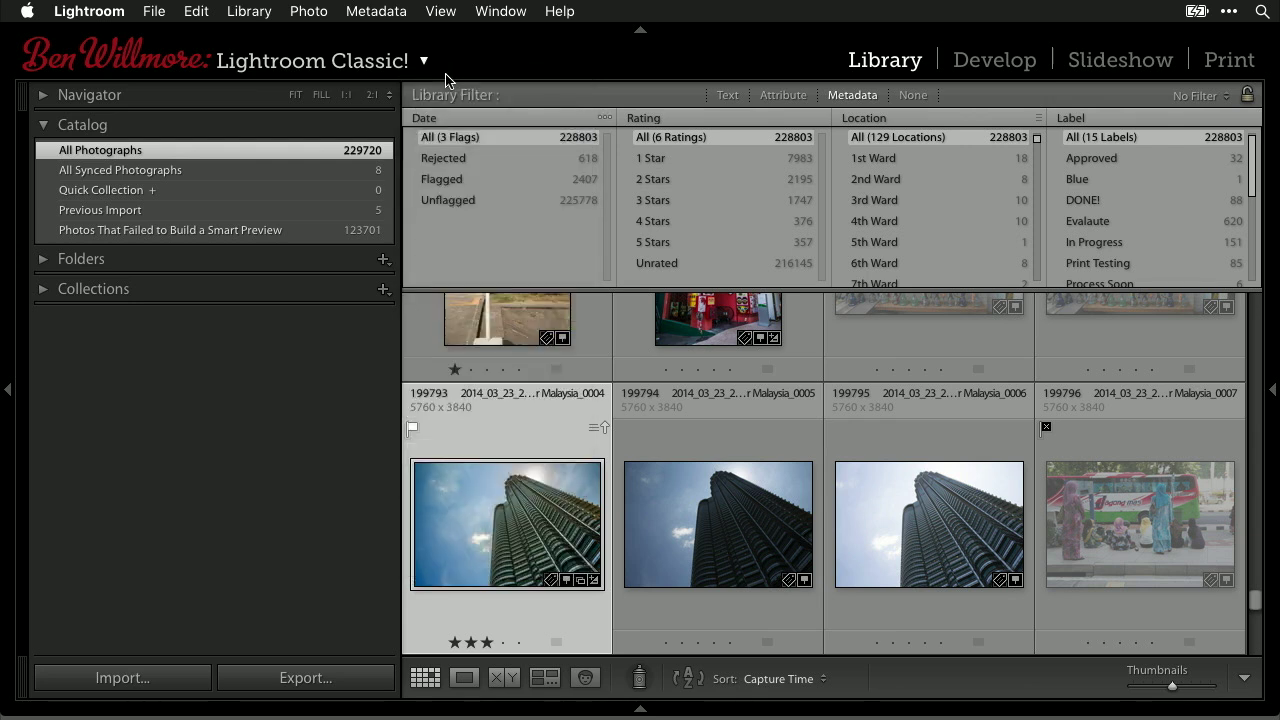
pyautogui.click(607, 122)
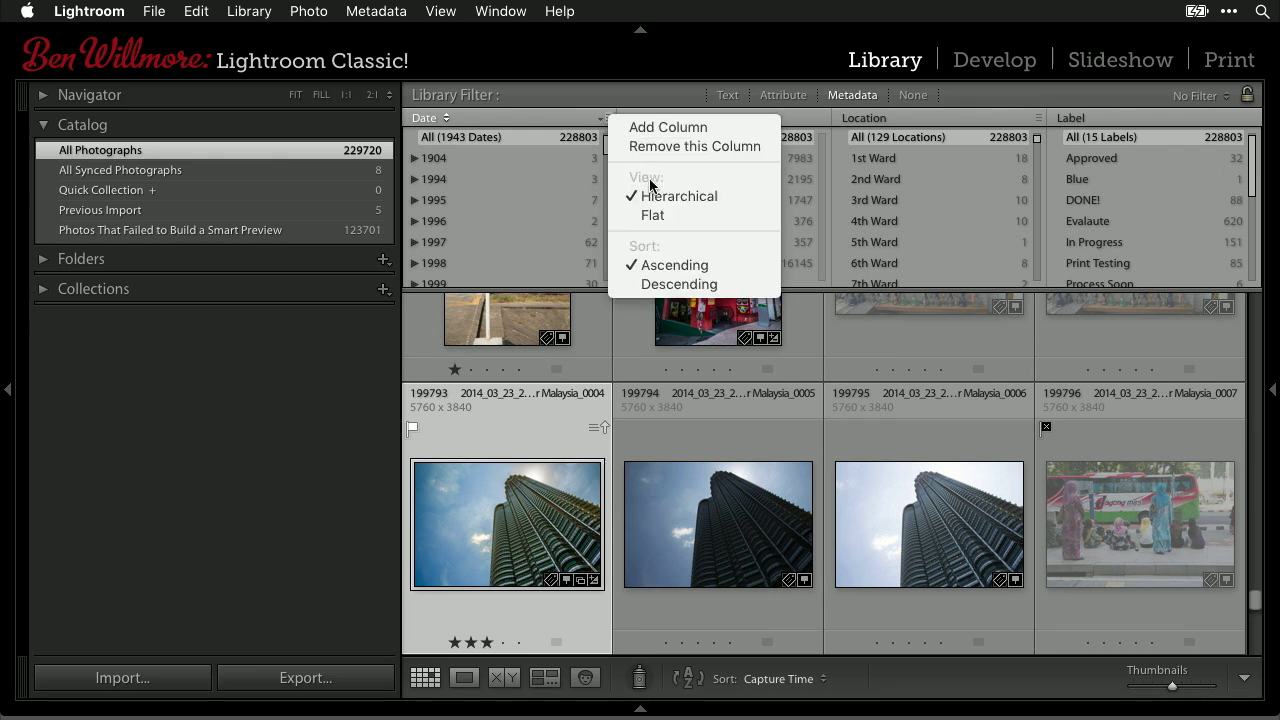
pyautogui.click(651, 216)
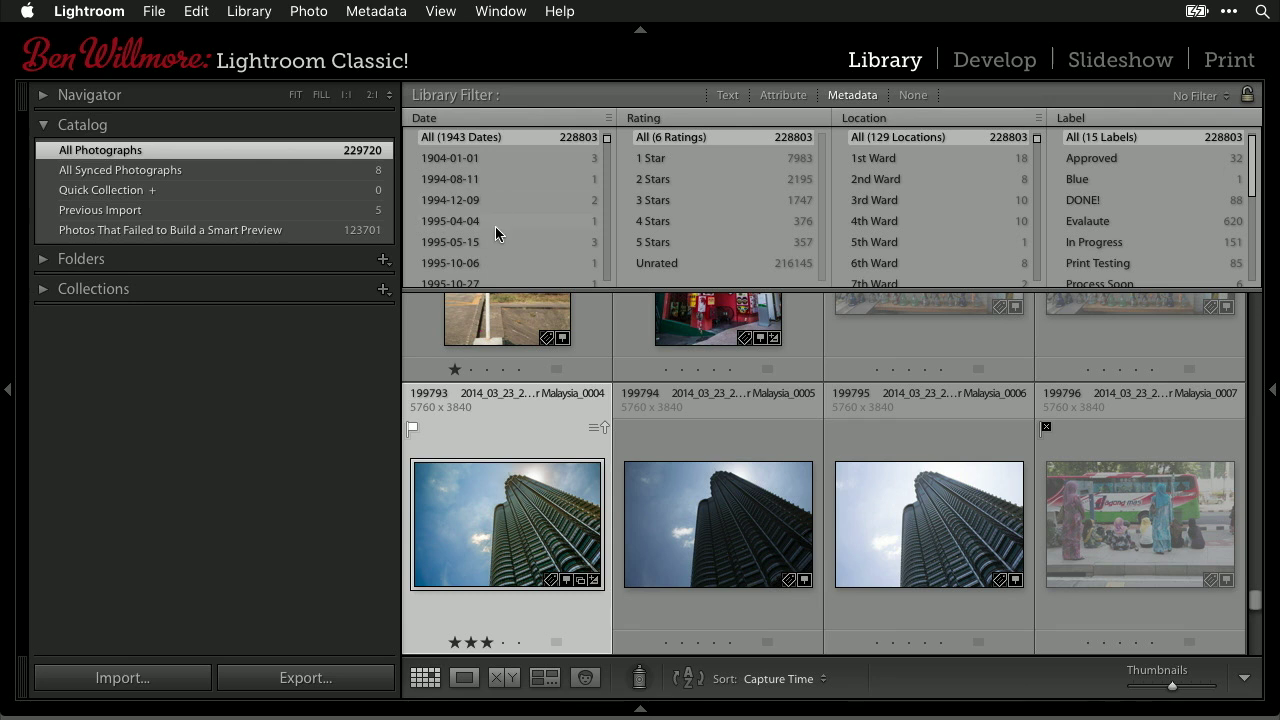
# Step: Scroll through the capture dates, then open the first column's criteria list
pyautogui.scroll(-6, 529, 214)
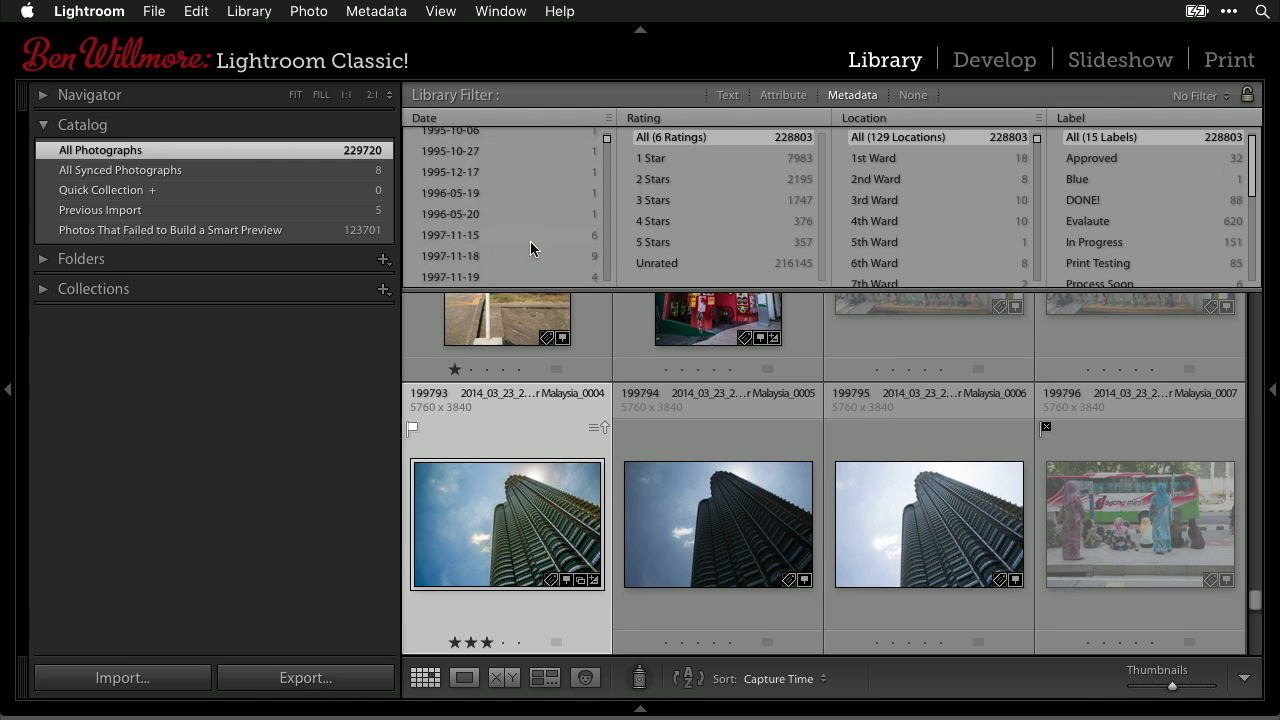
pyautogui.scroll(-8, 530, 241)
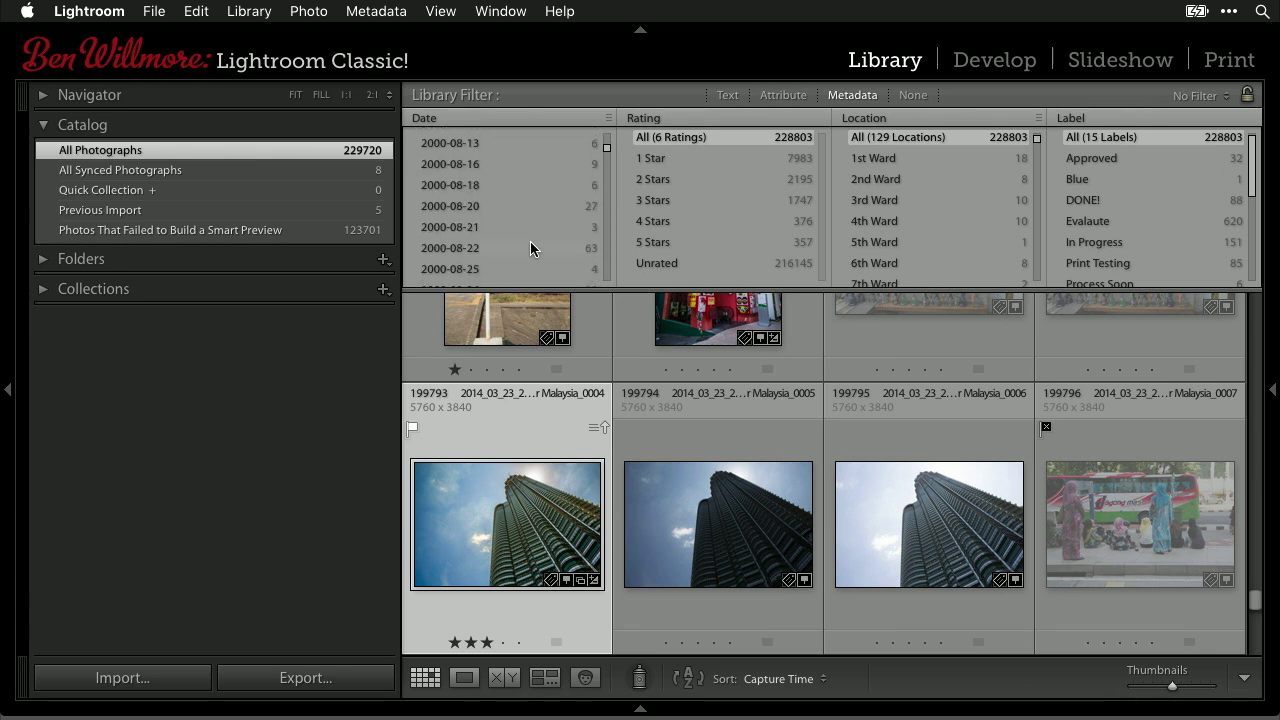
pyautogui.scroll(-5, 501, 198)
pyautogui.scroll(-10, 501, 198)
pyautogui.scroll(-10, 501, 205)
pyautogui.scroll(-7, 501, 205)
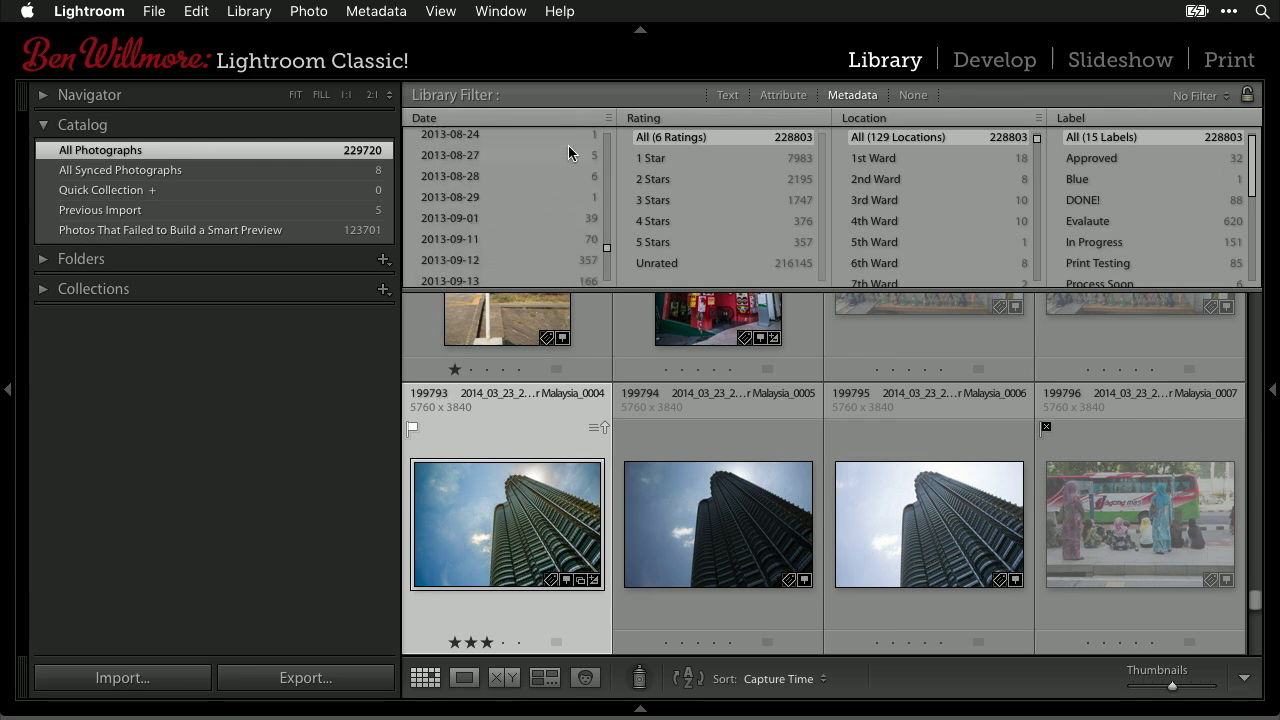
pyautogui.scroll(-3, 557, 217)
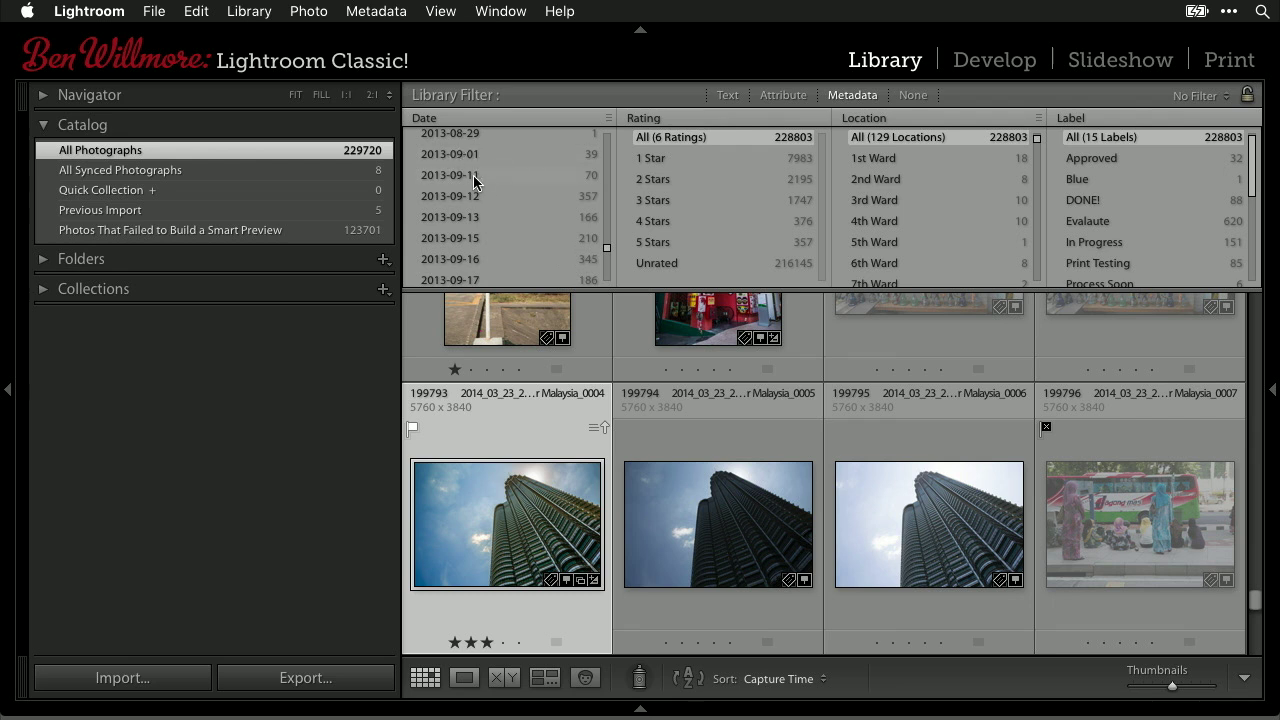
pyautogui.scroll(-15, 510, 214)
pyautogui.scroll(-20, 510, 219)
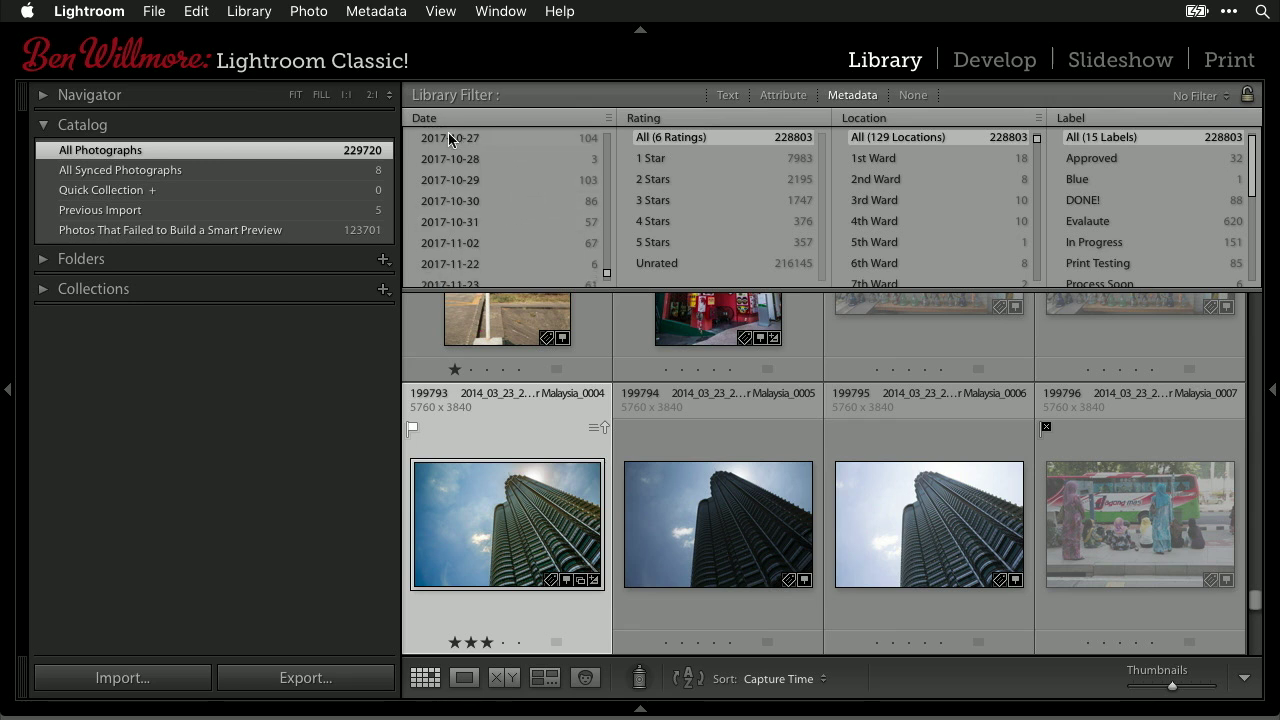
pyautogui.click(421, 121)
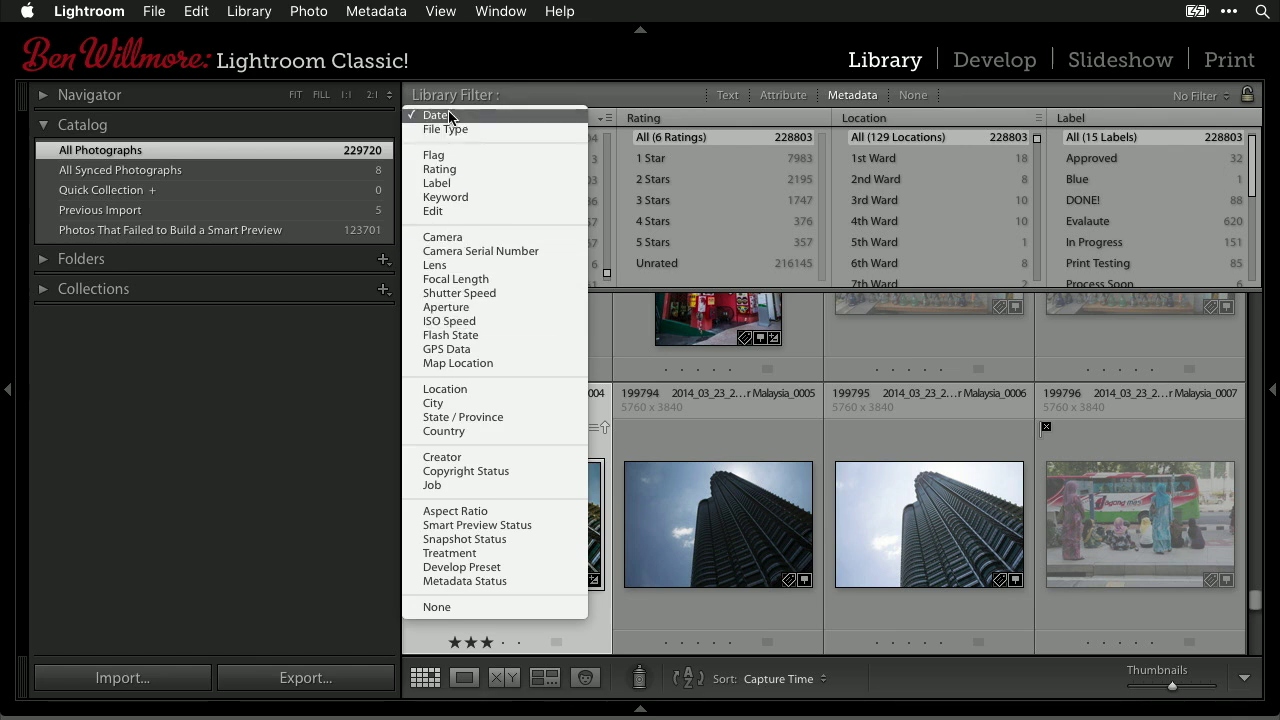
# Step: Keep Date as the first column's criterion and switch its view to Hierarchical by year
pyautogui.click(436, 116)
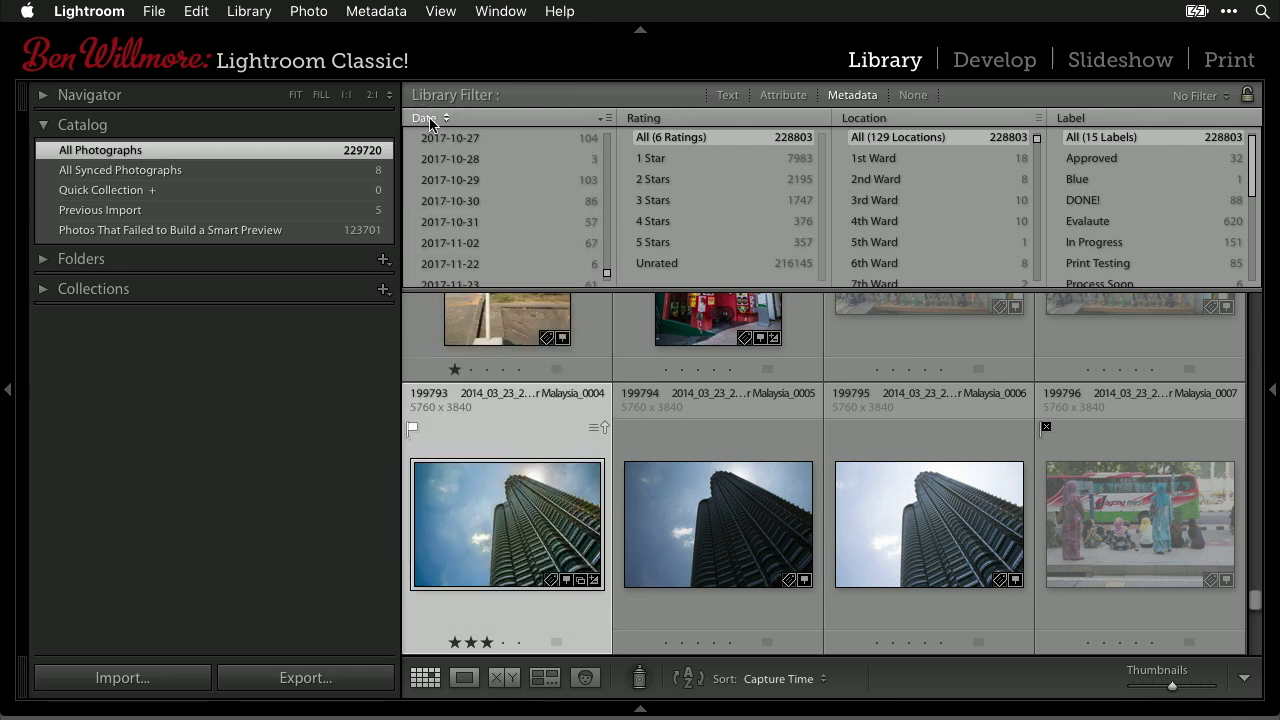
pyautogui.click(607, 119)
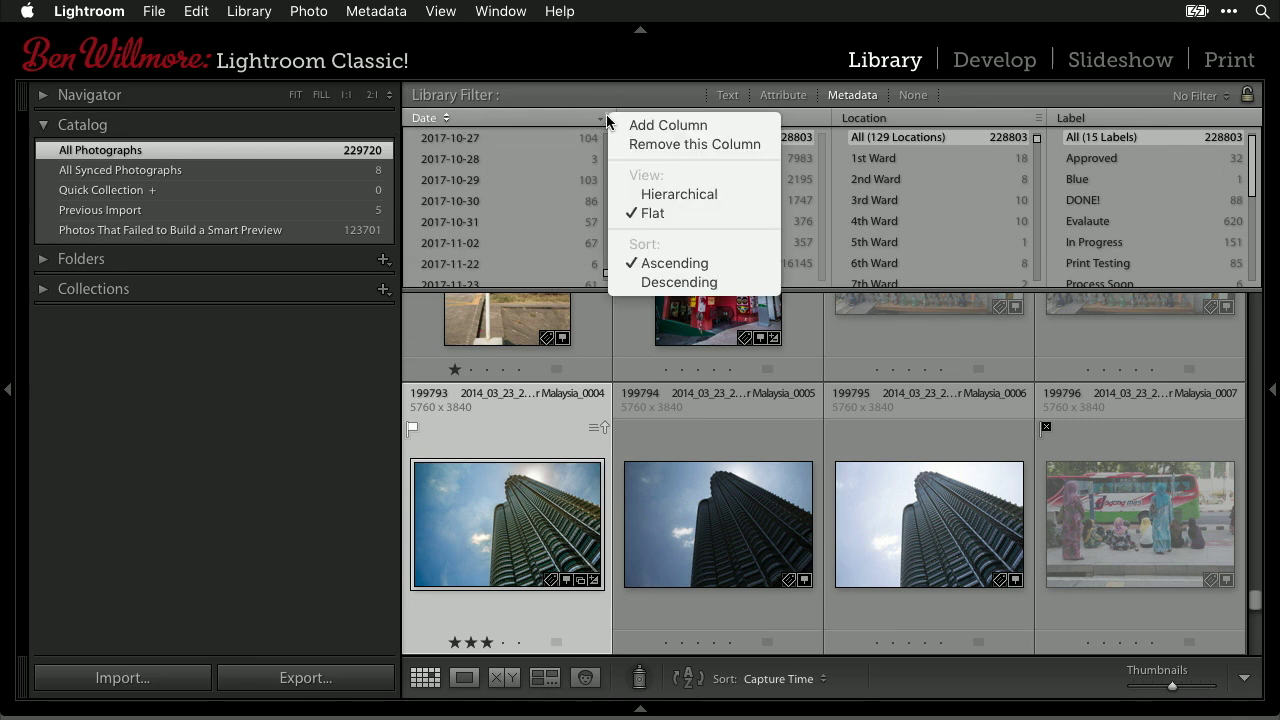
pyautogui.click(692, 194)
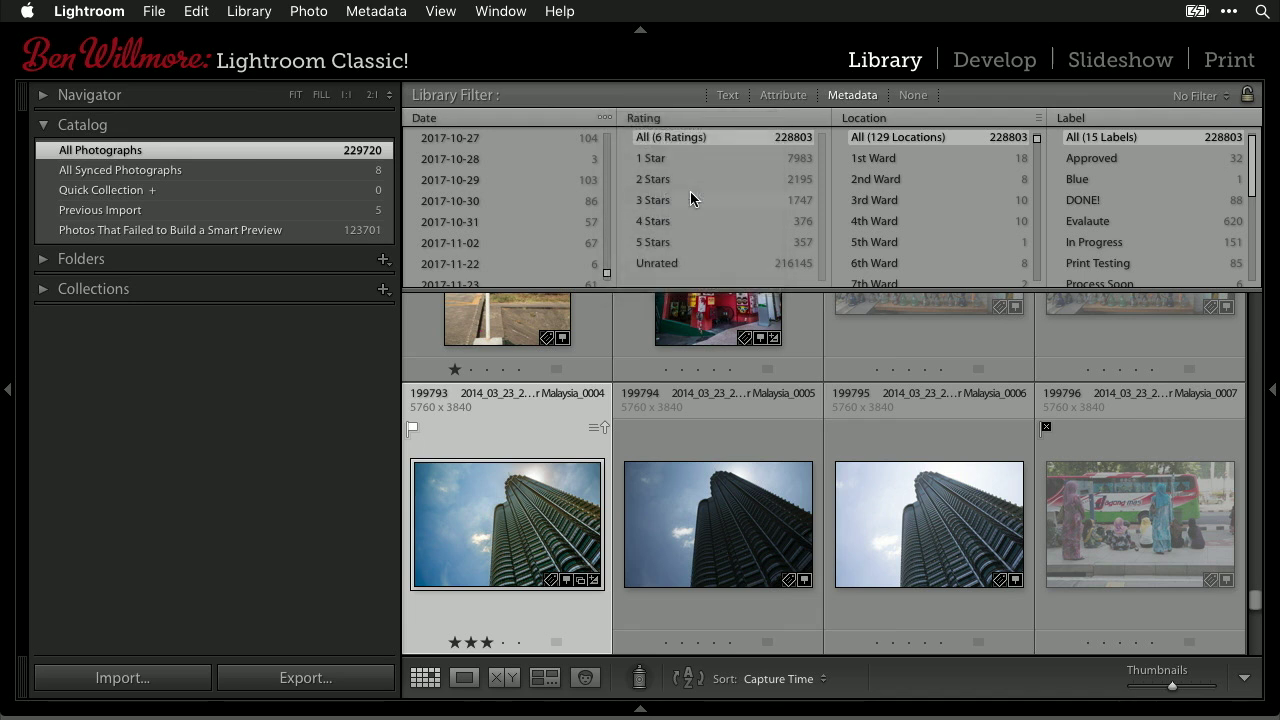
pyautogui.scroll(8, 530, 215)
pyautogui.scroll(3, 524, 208)
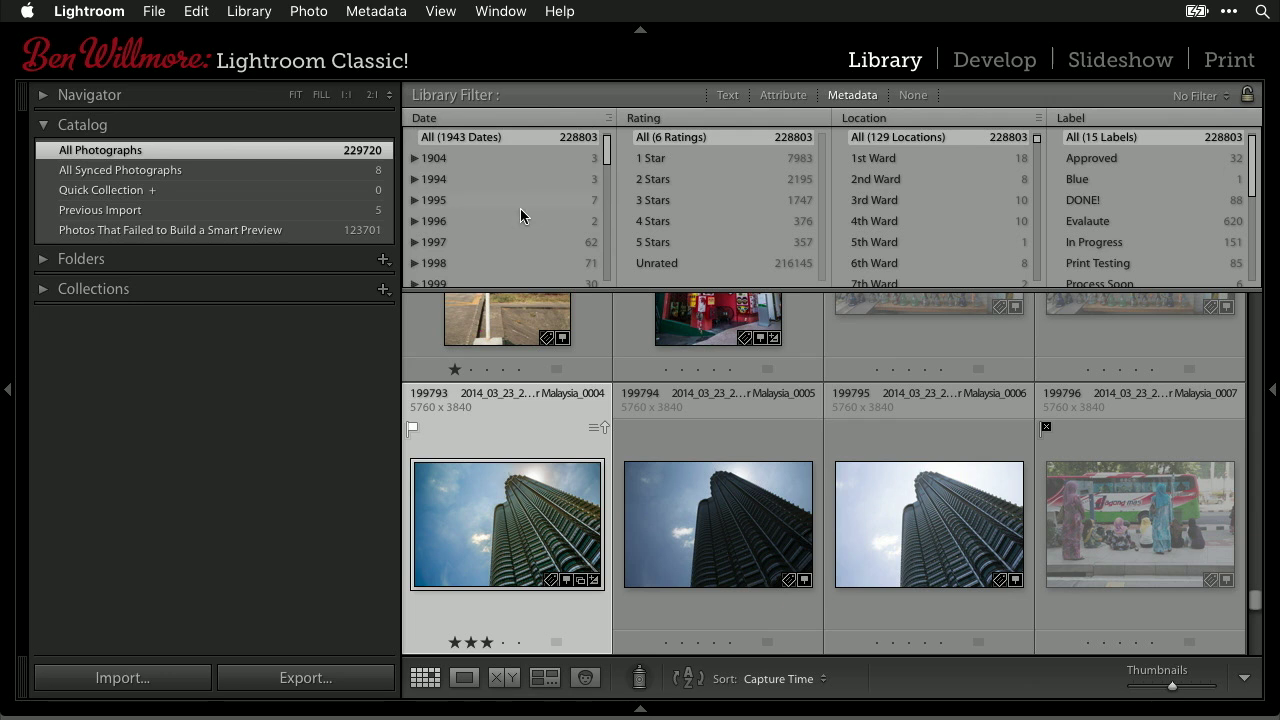
pyautogui.scroll(-4, 520, 215)
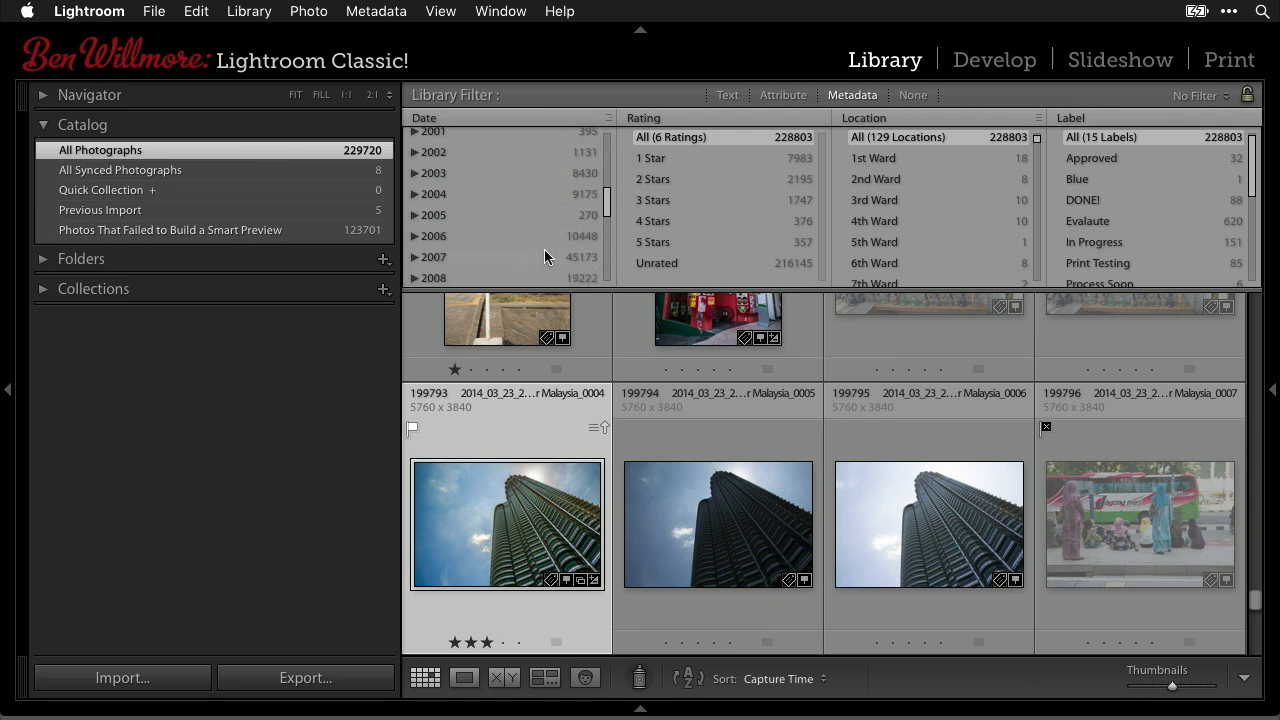
pyautogui.scroll(-2, 545, 275)
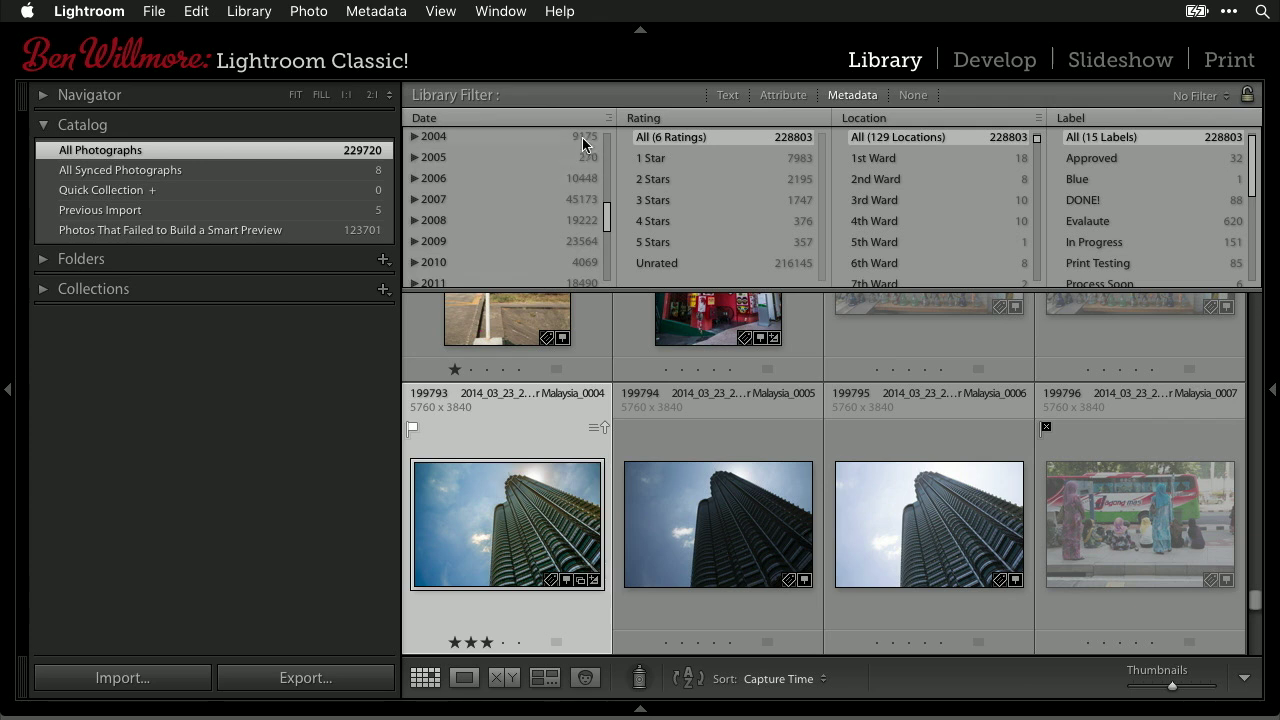
pyautogui.scroll(-5, 502, 228)
pyautogui.scroll(-3, 502, 228)
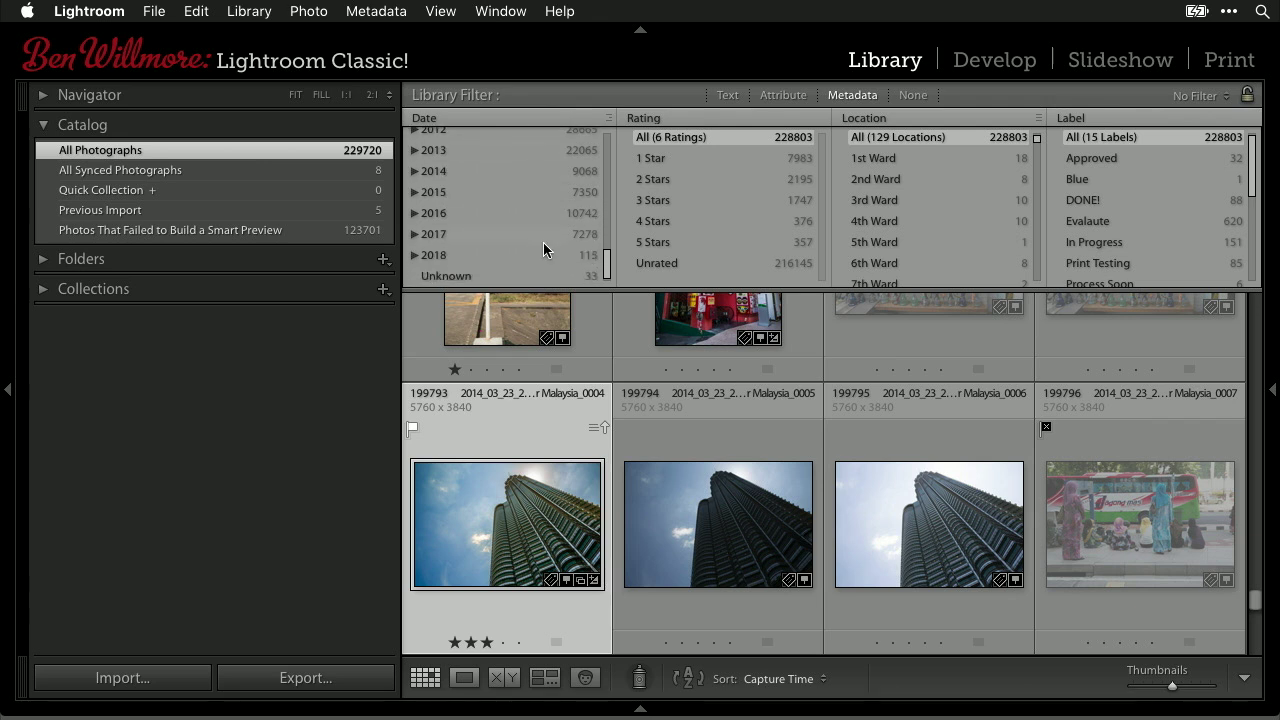
# Step: Expand 2016 to show its months, such as September (5096)
pyautogui.click(415, 214)
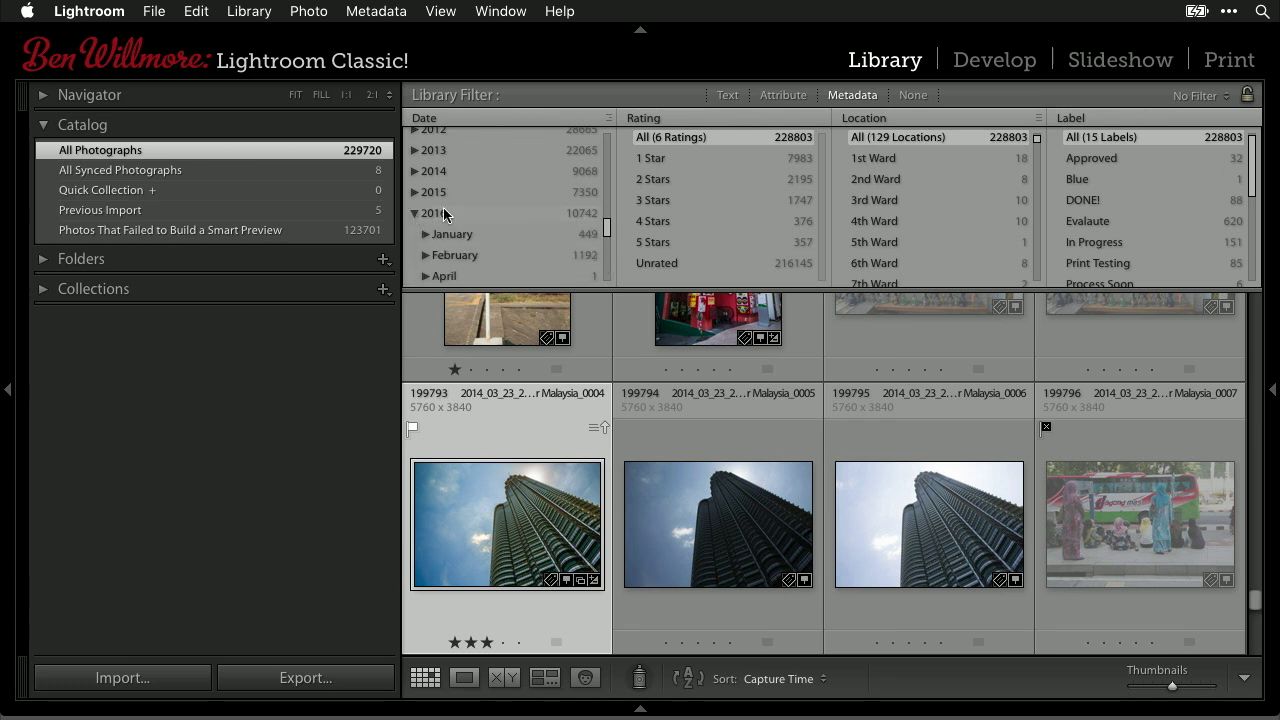
pyautogui.scroll(-3, 540, 245)
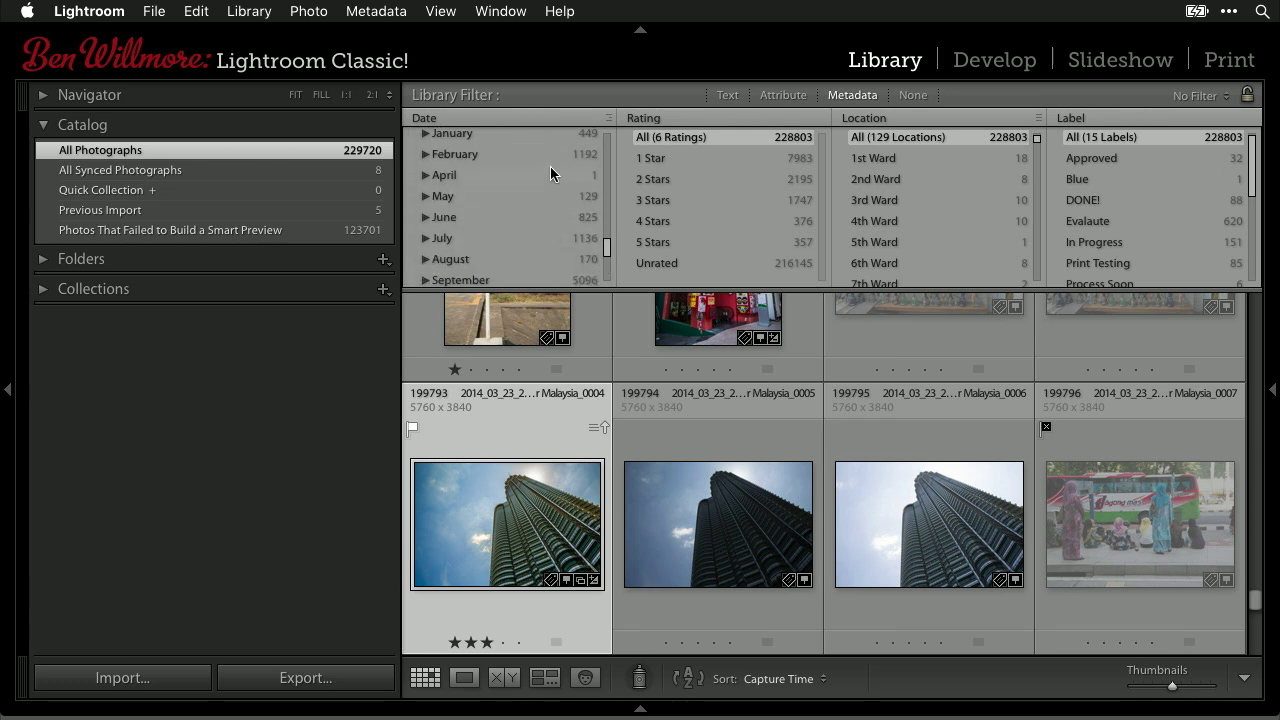
pyautogui.scroll(-2, 562, 262)
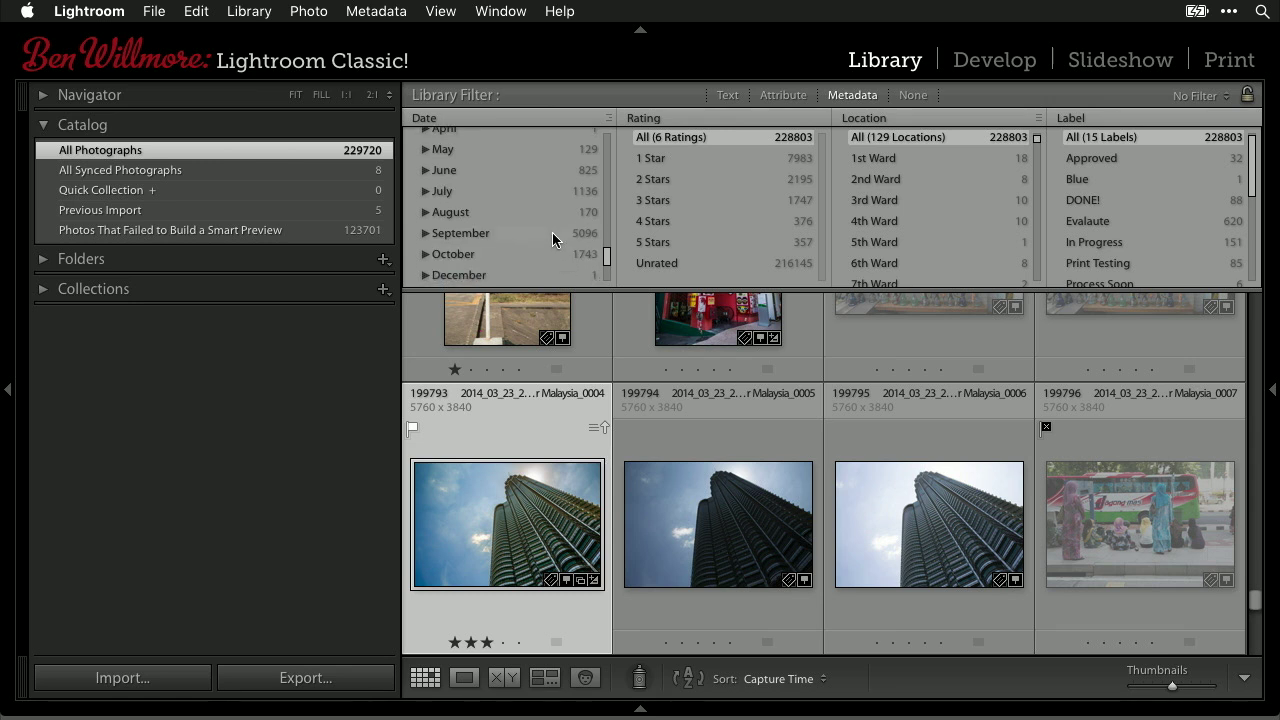
pyautogui.scroll(-2, 536, 246)
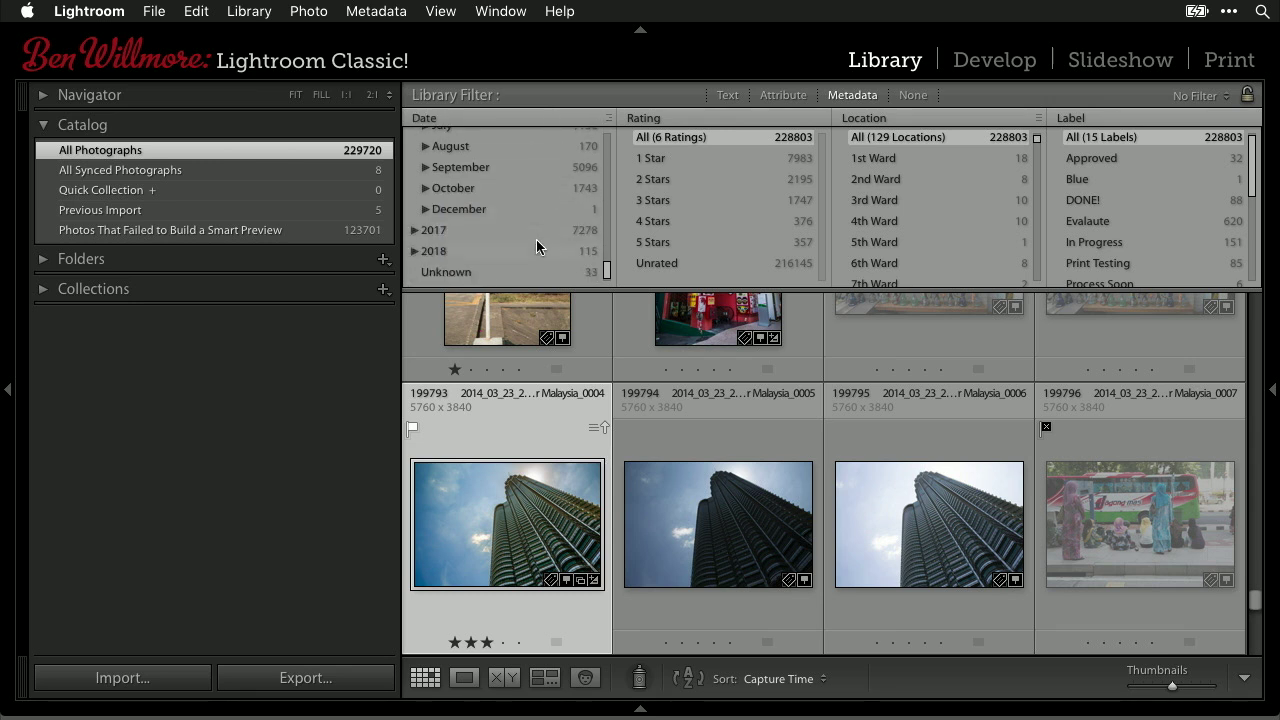
# Step: Expand September 2016, filter to 13 - Tuesday (464 Venice photos), then open the criteria list
pyautogui.click(425, 171)
pyautogui.scroll(-2, 515, 234)
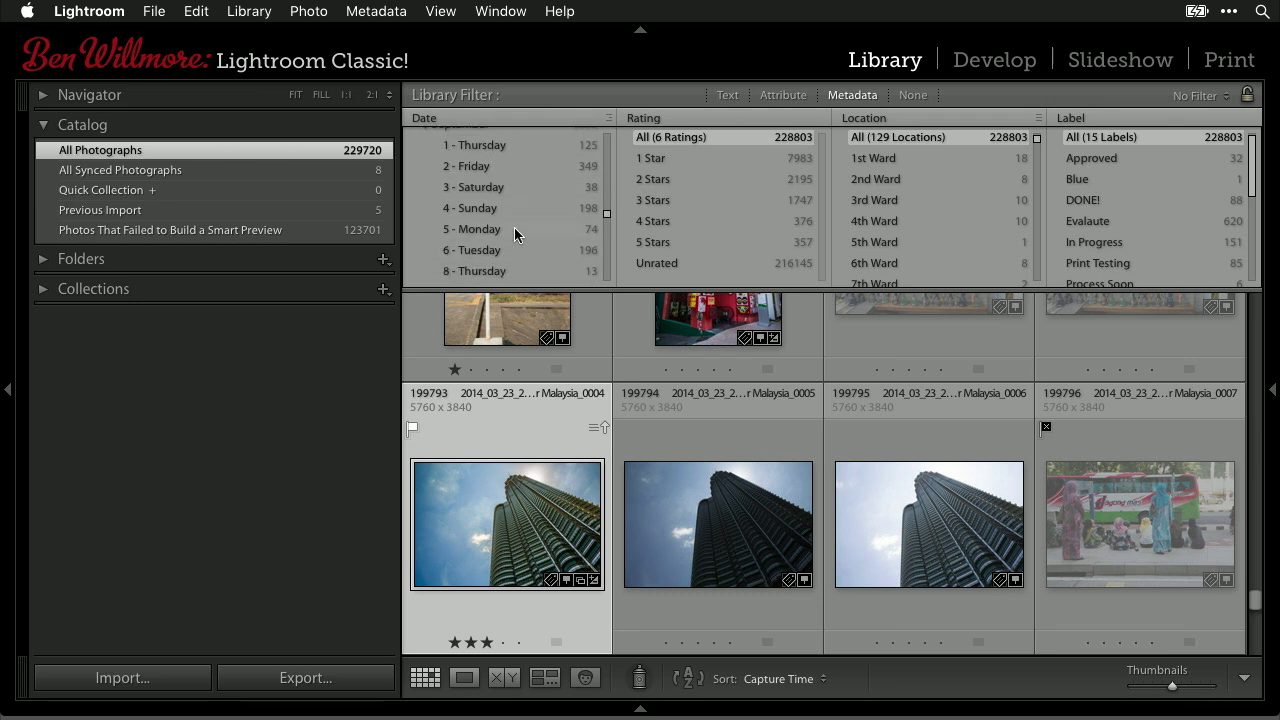
pyautogui.scroll(-4, 434, 280)
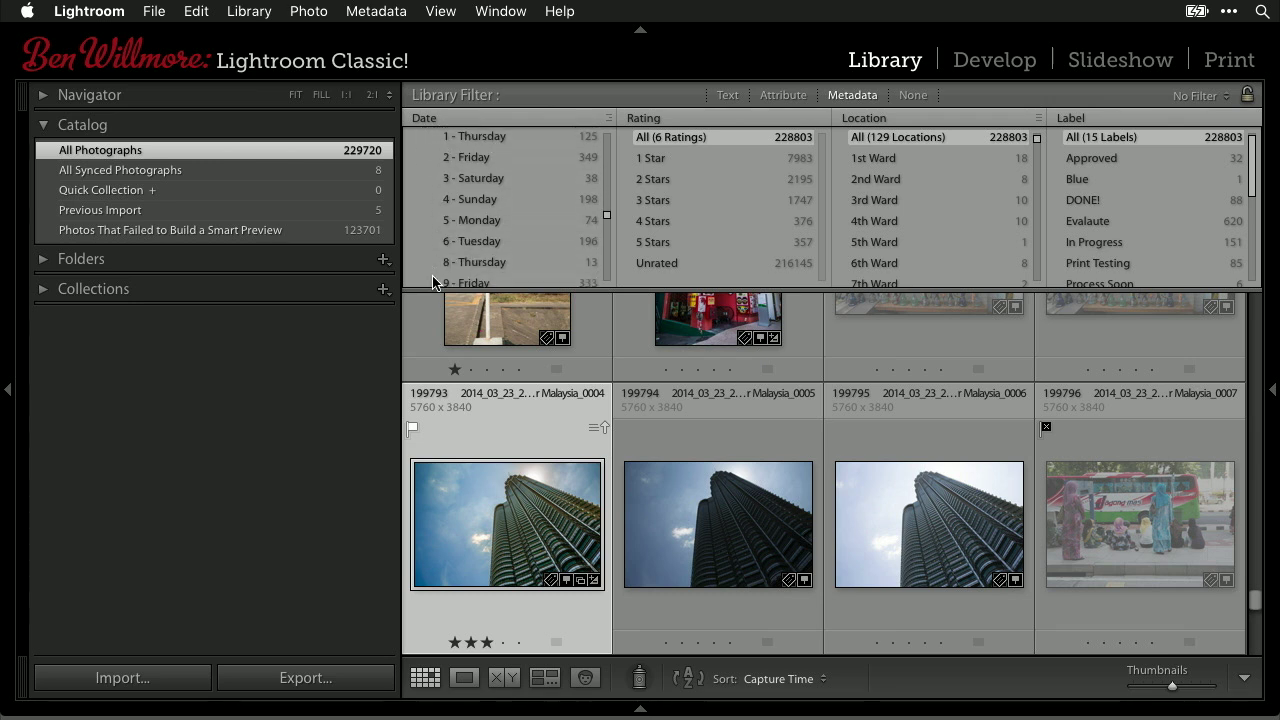
pyautogui.scroll(-5, 433, 281)
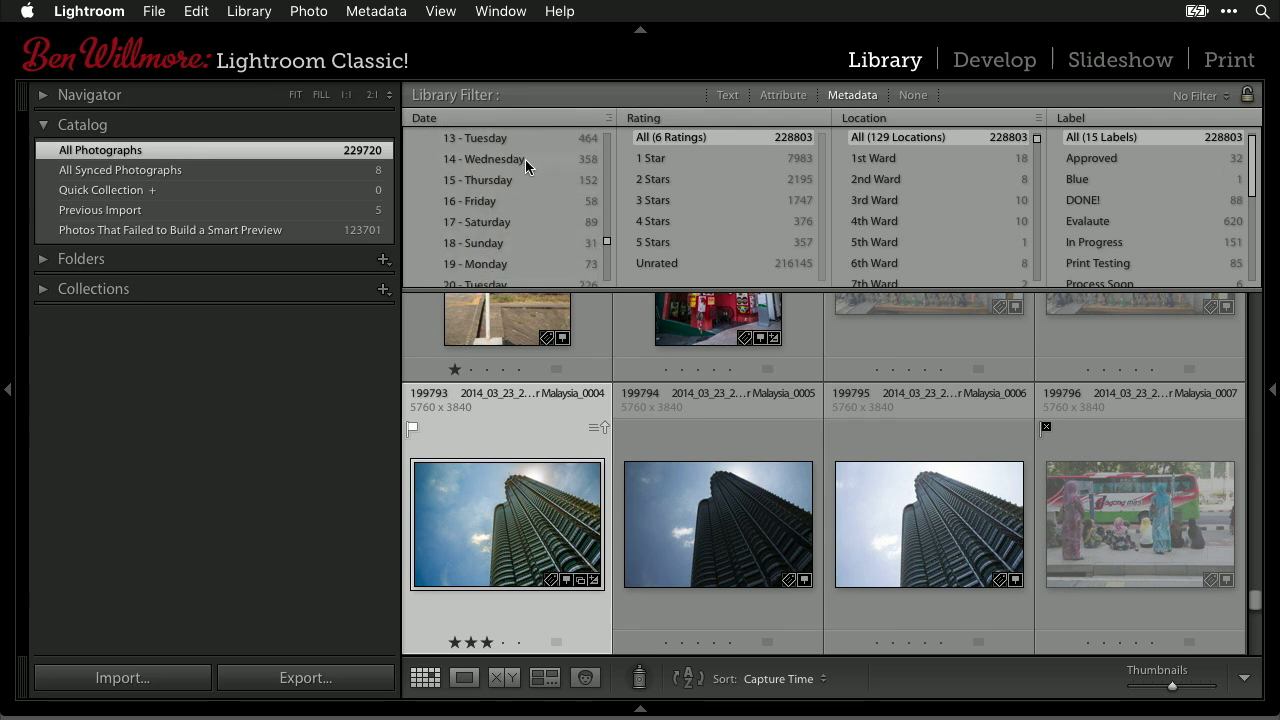
pyautogui.click(490, 162)
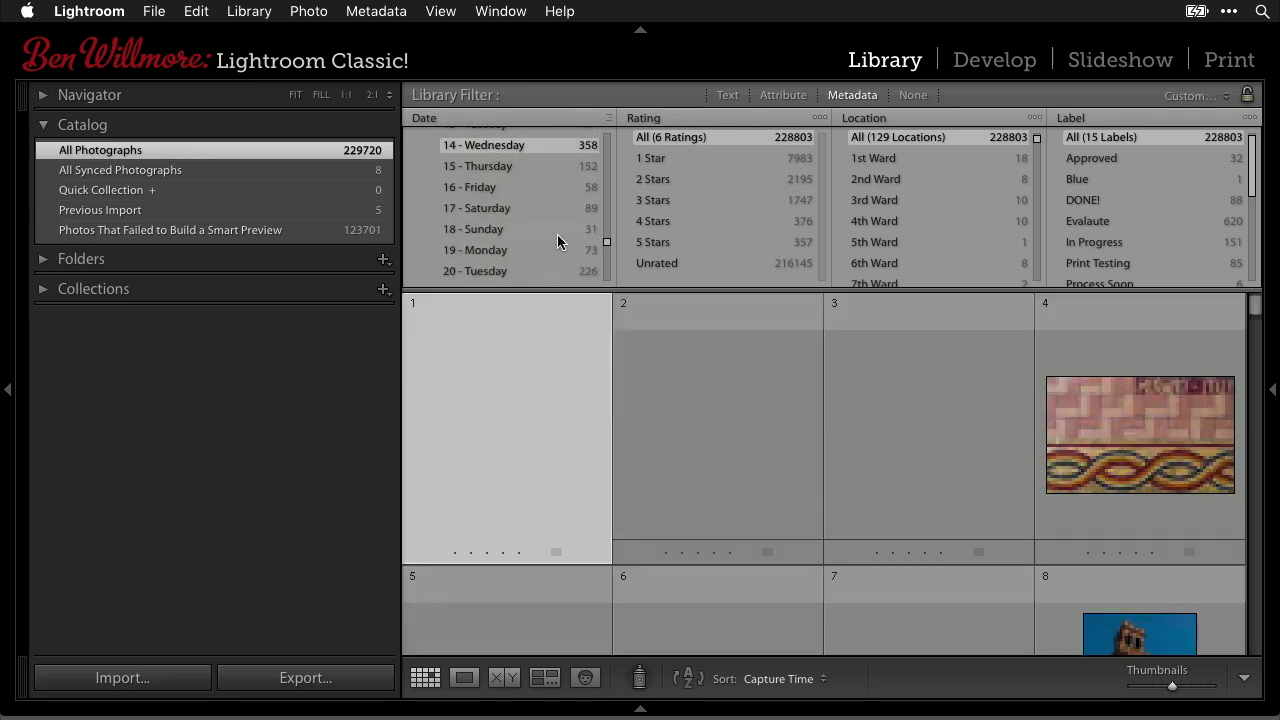
pyautogui.click(496, 202)
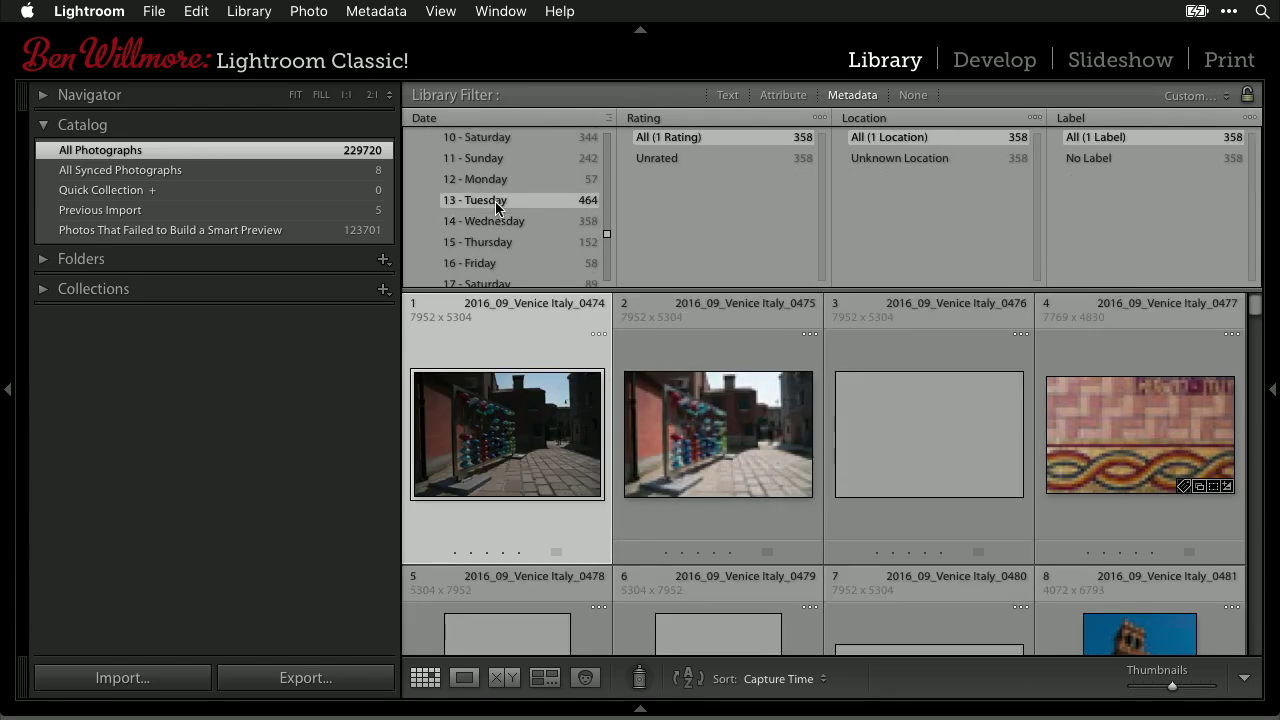
pyautogui.scroll(-5, 539, 222)
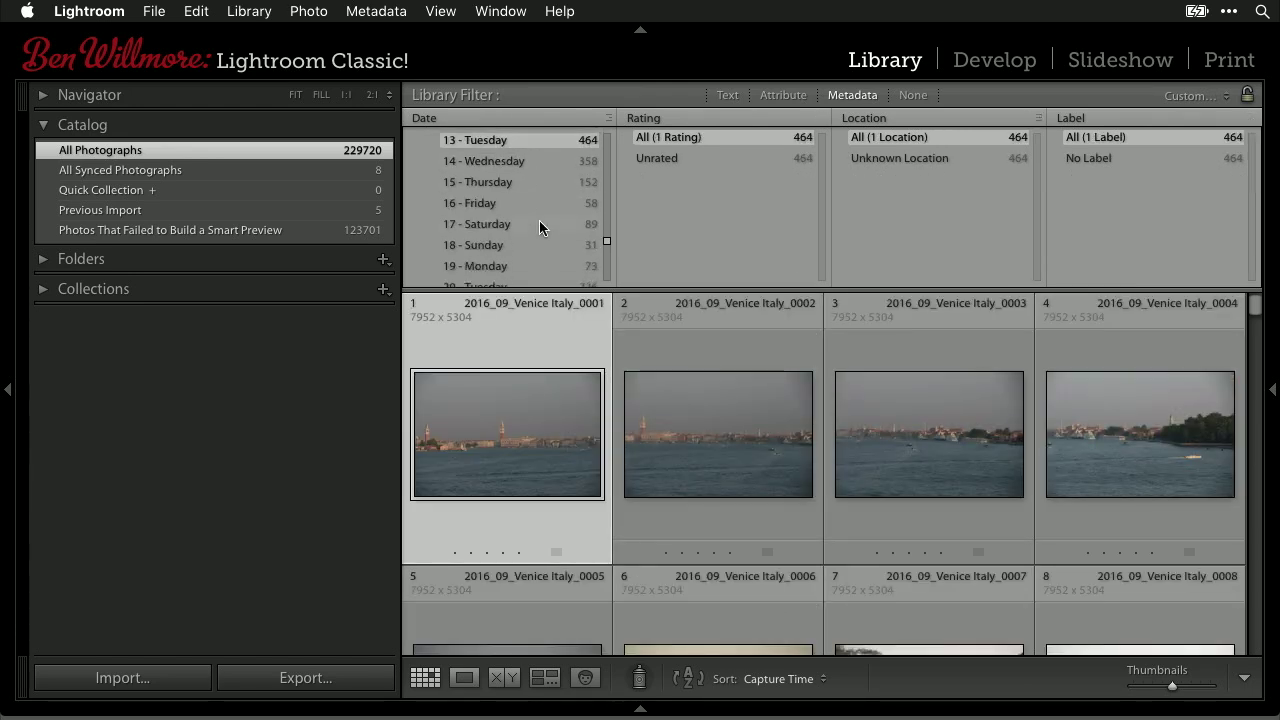
pyautogui.scroll(5, 539, 222)
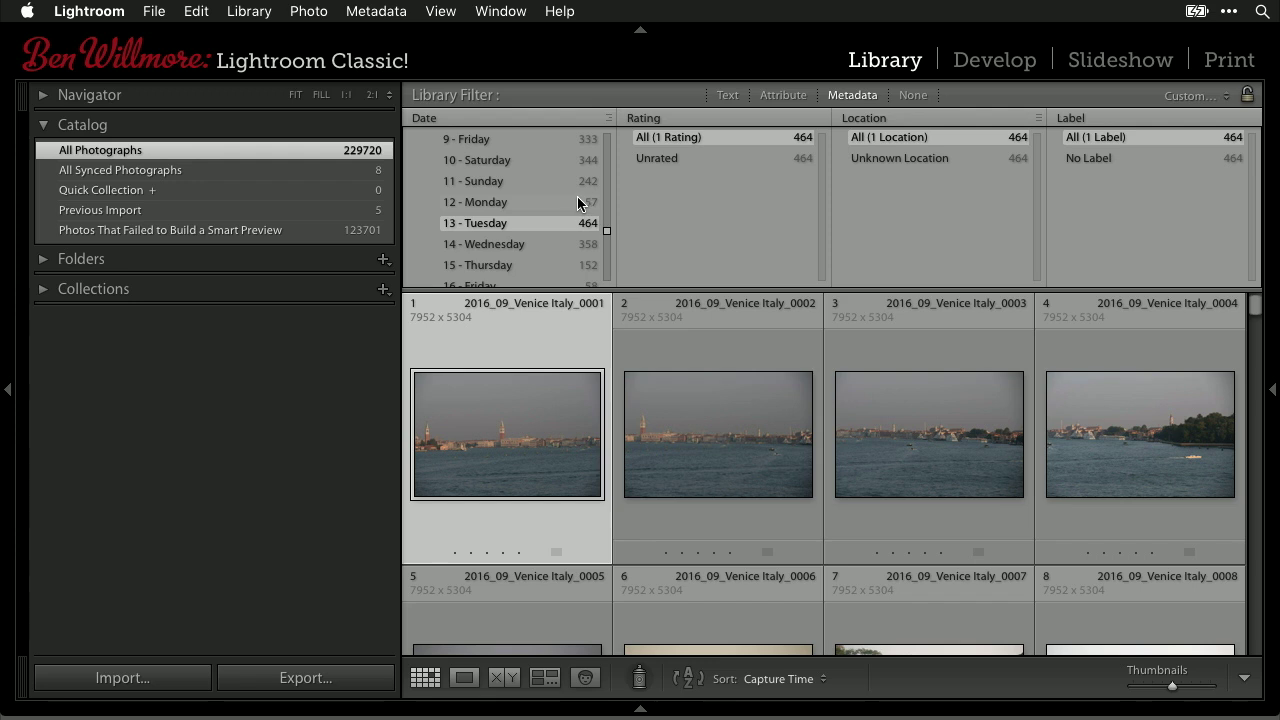
pyautogui.scroll(15, 529, 215)
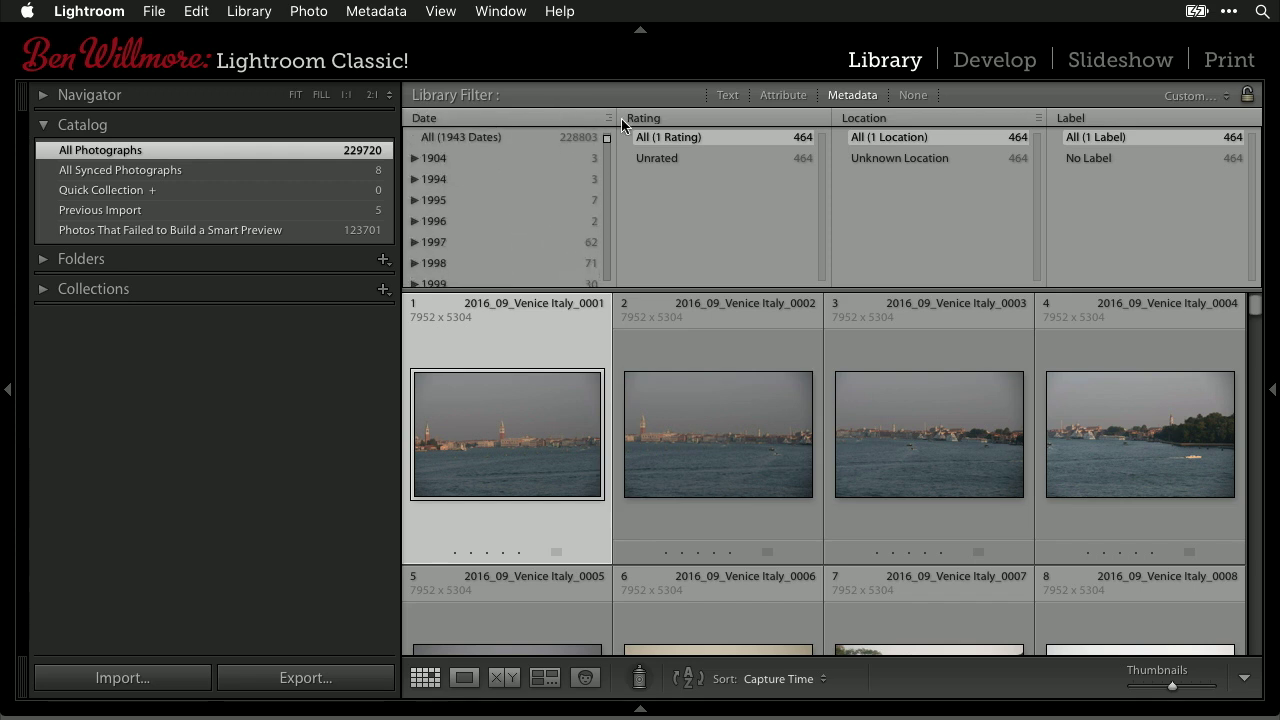
pyautogui.click(428, 119)
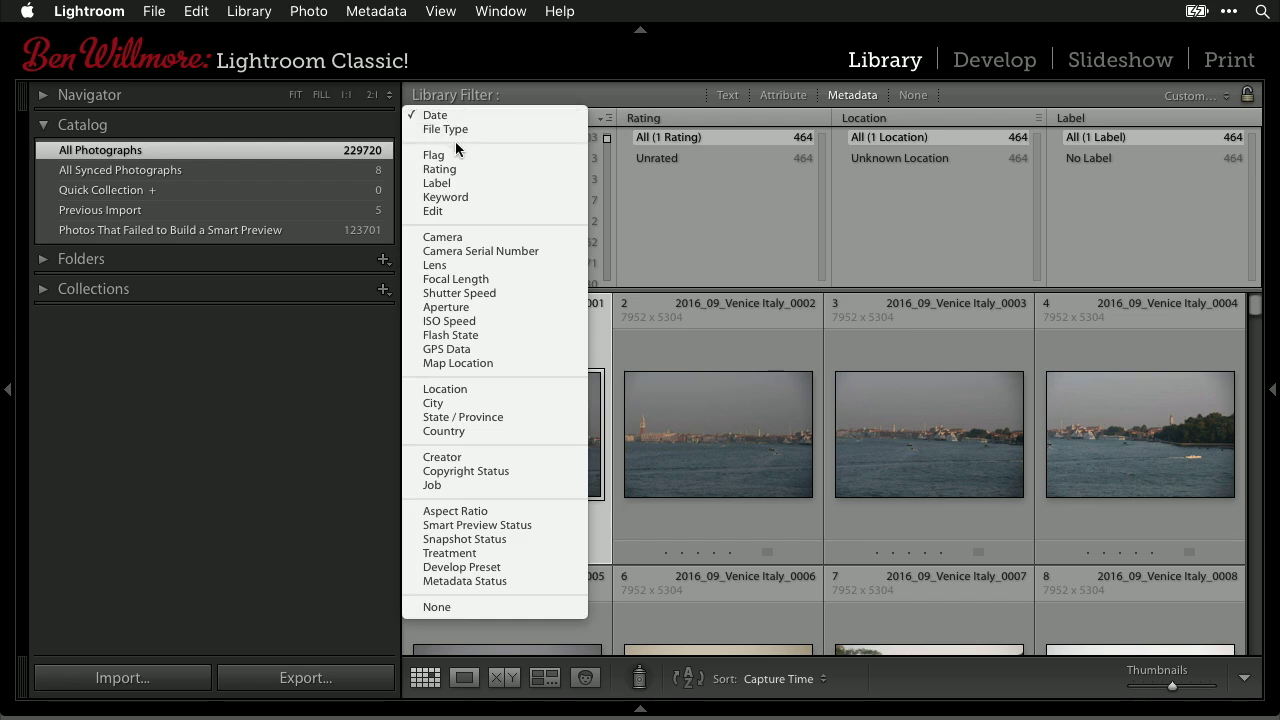
# Step: Switch the first Library Filter column's criterion from Date to Location
pyautogui.click(497, 388)
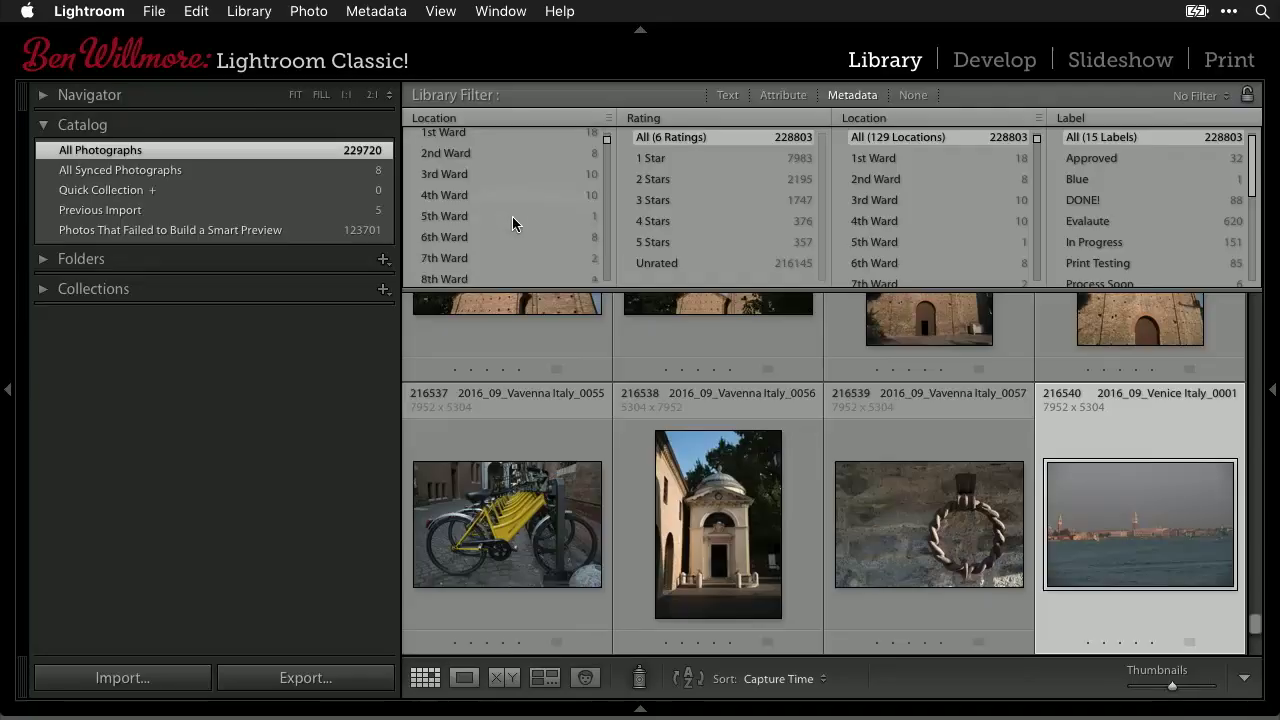
# Step: Set the Location column's view to Hierarchical, nesting places like Andalusia under Spain
pyautogui.scroll(-10, 512, 216)
pyautogui.scroll(-20, 512, 223)
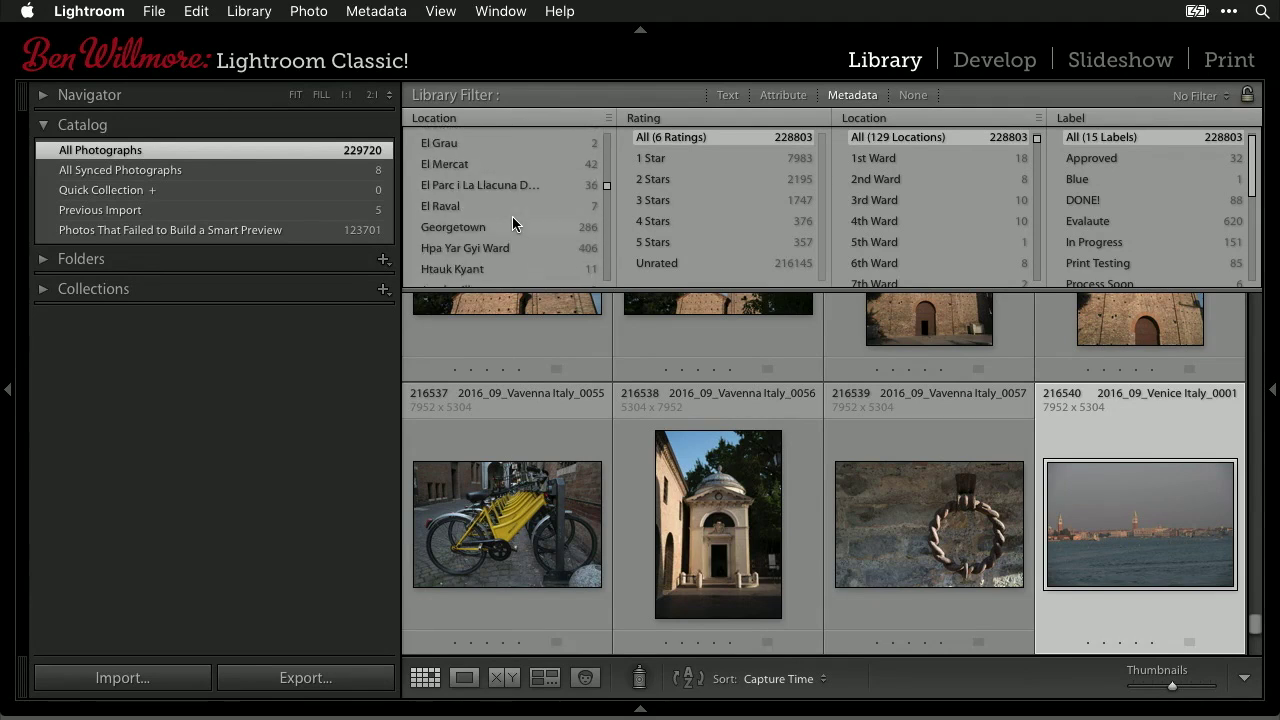
pyautogui.scroll(-20, 512, 223)
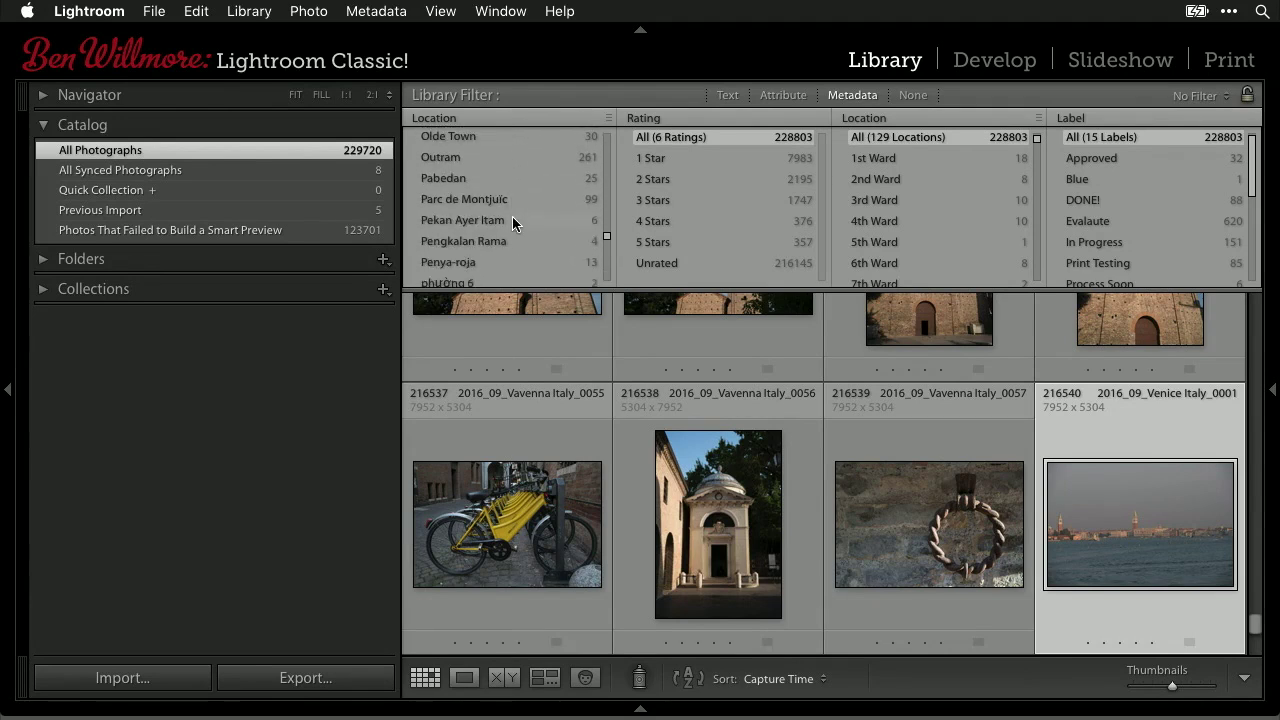
pyautogui.scroll(-15, 547, 240)
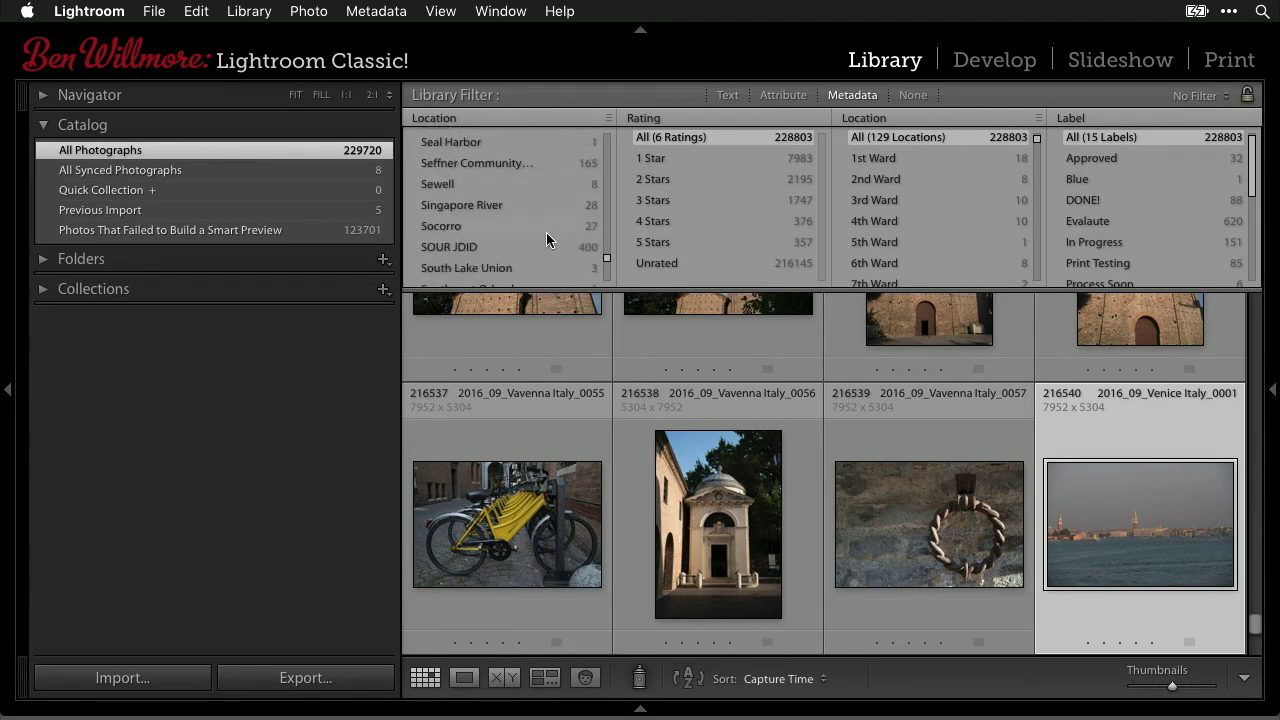
pyautogui.scroll(15, 547, 240)
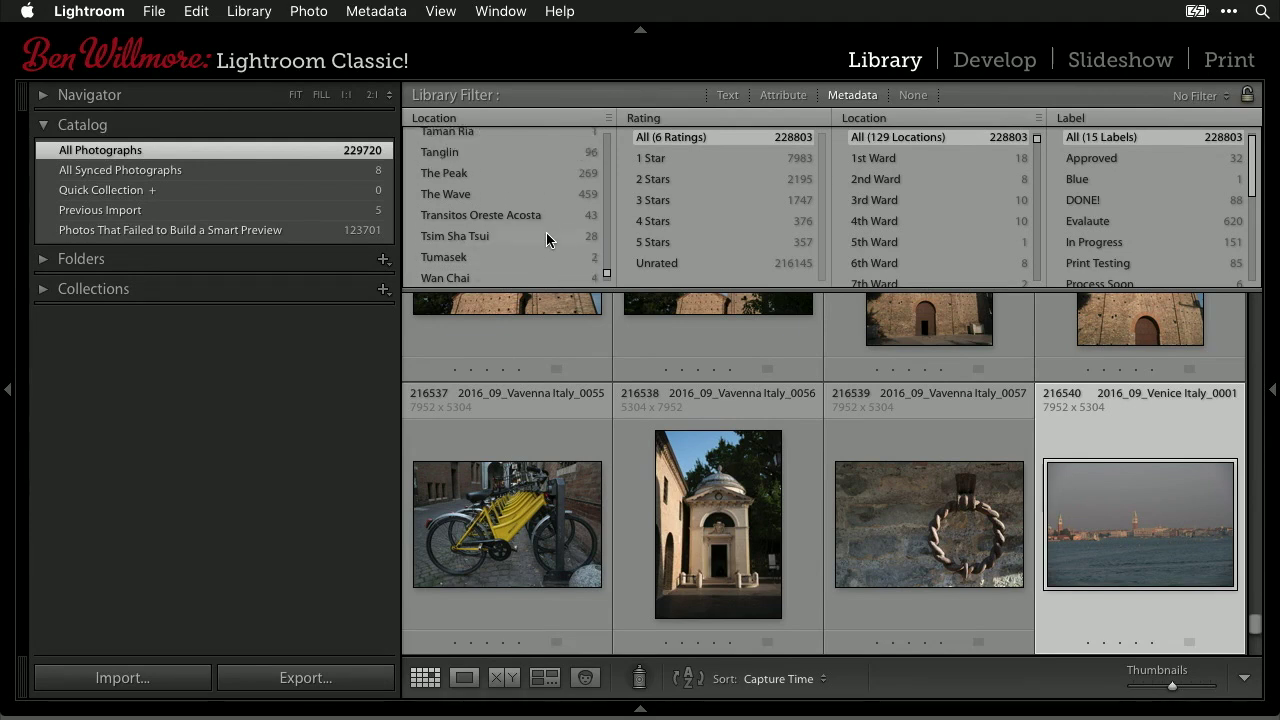
pyautogui.click(603, 119)
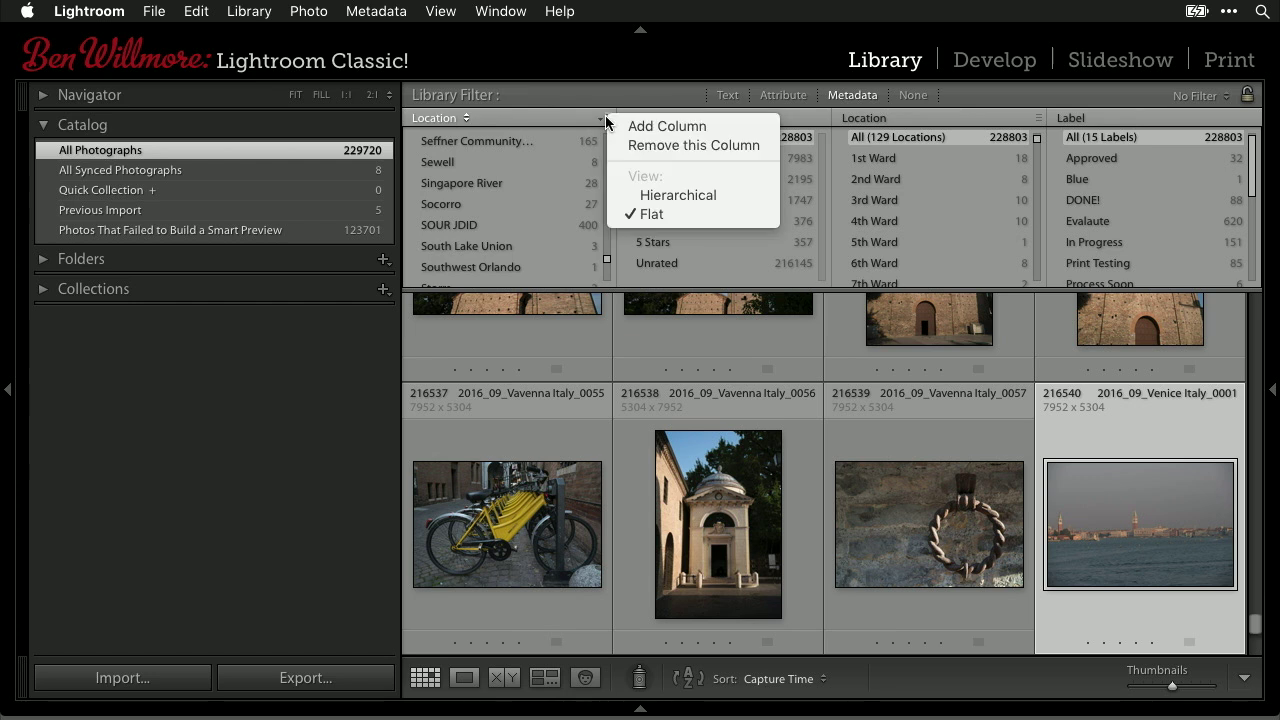
pyautogui.click(687, 197)
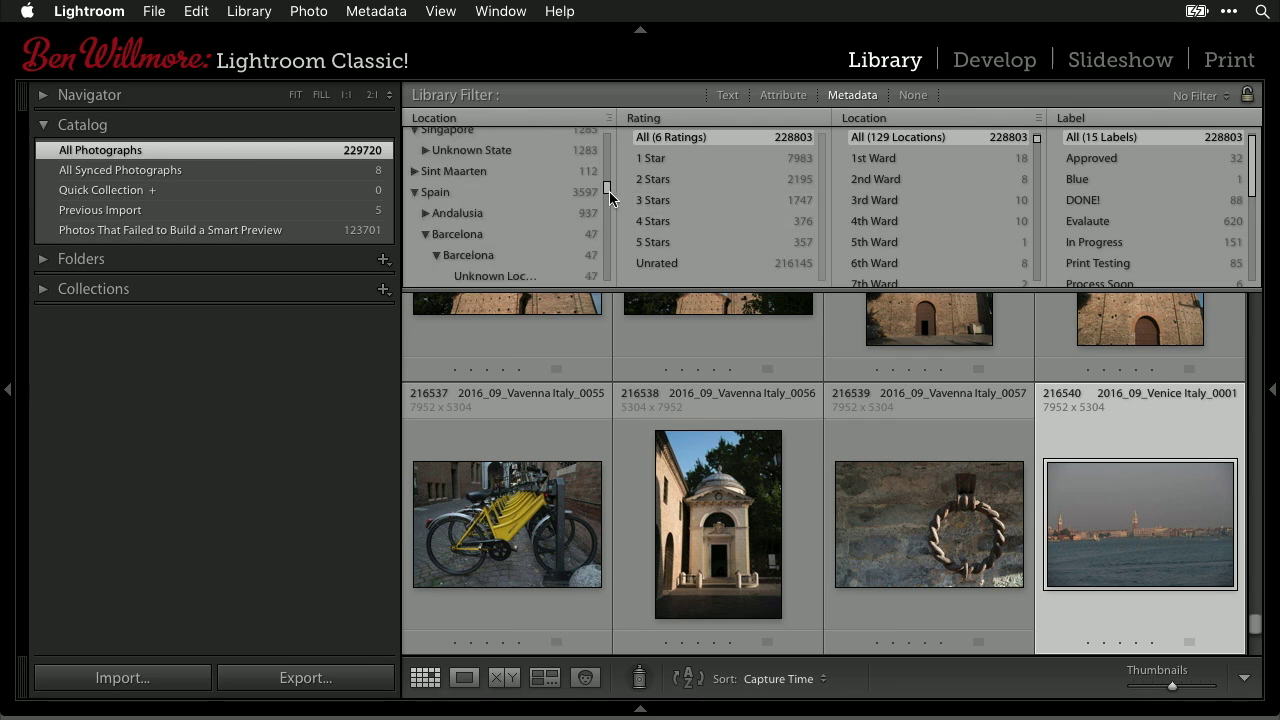
# Step: Open Indonesia > Bali > Mengwi in the Location column to reveal Unknown Location (167)
pyautogui.moveTo(606, 191); pyautogui.dragTo(607, 135)
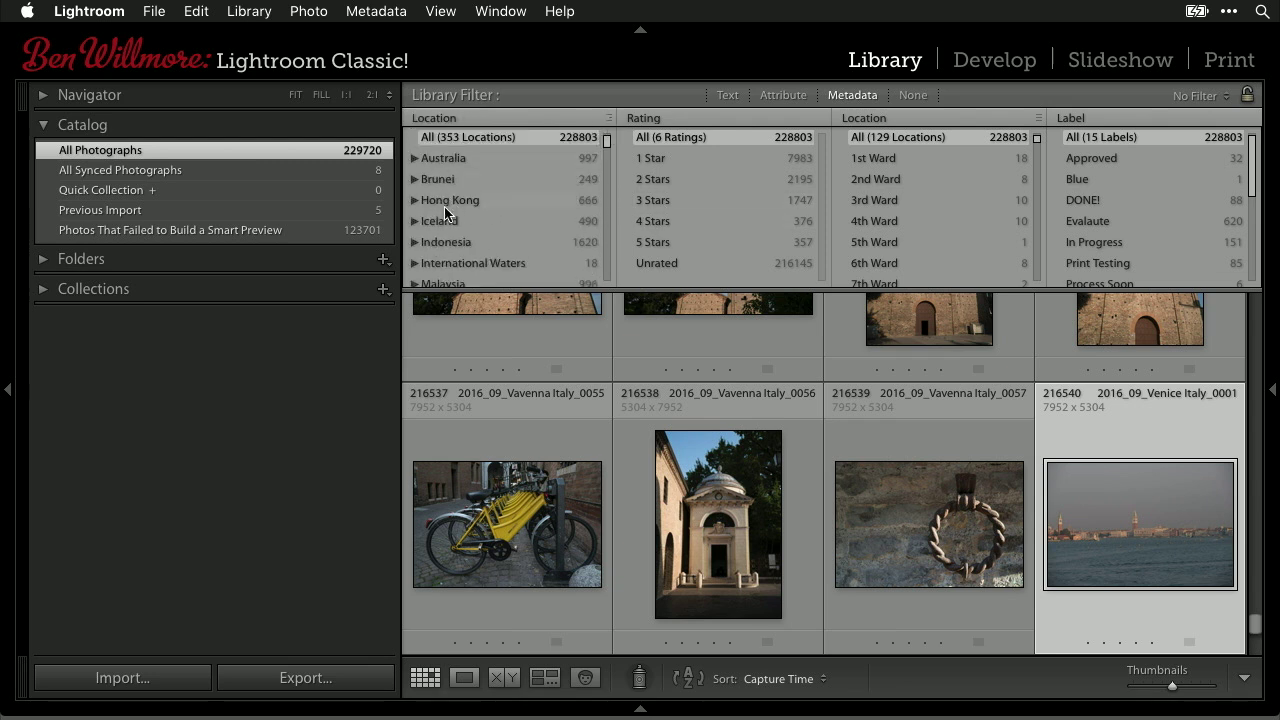
pyautogui.scroll(-3, 506, 232)
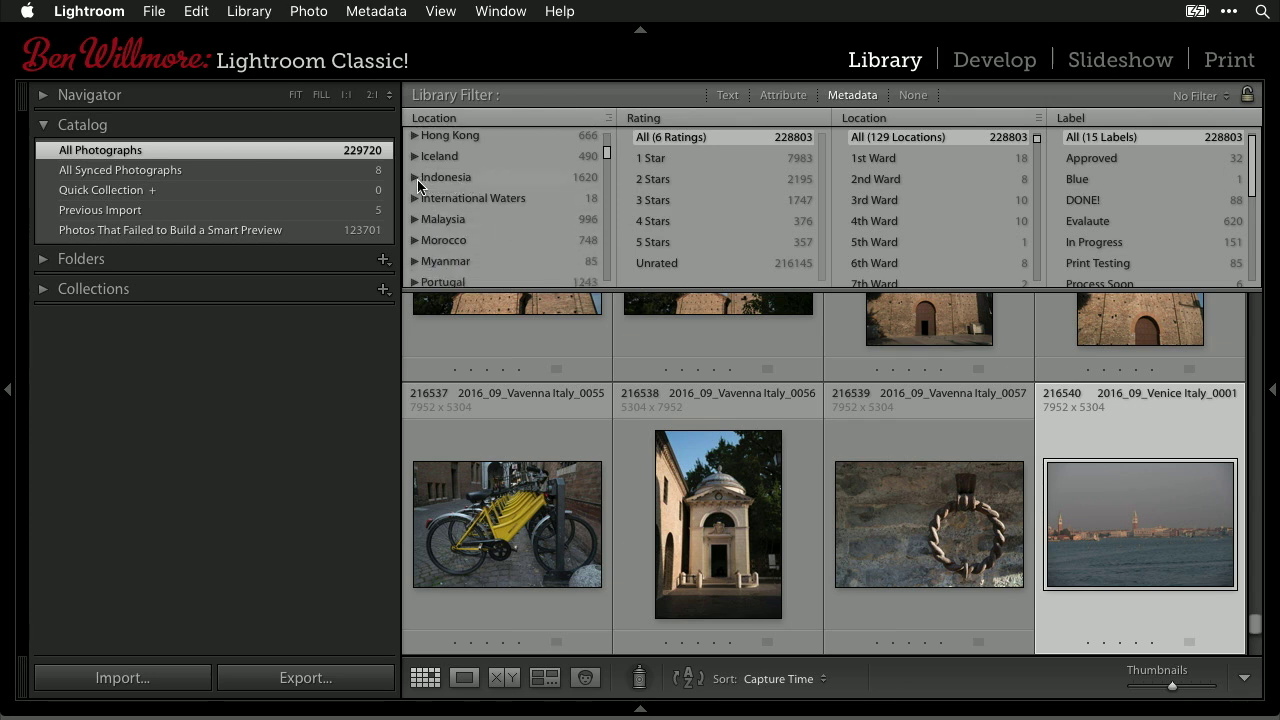
pyautogui.click(415, 178)
pyautogui.scroll(-3, 418, 190)
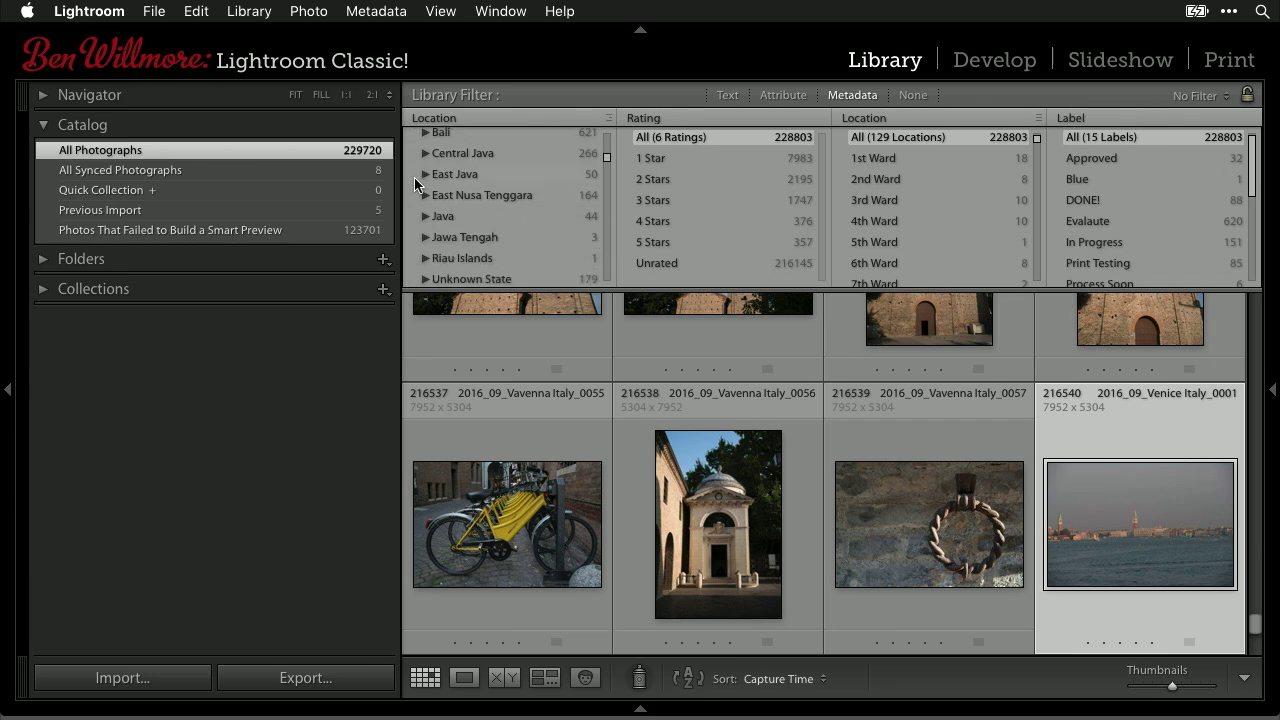
pyautogui.scroll(-3, 460, 258)
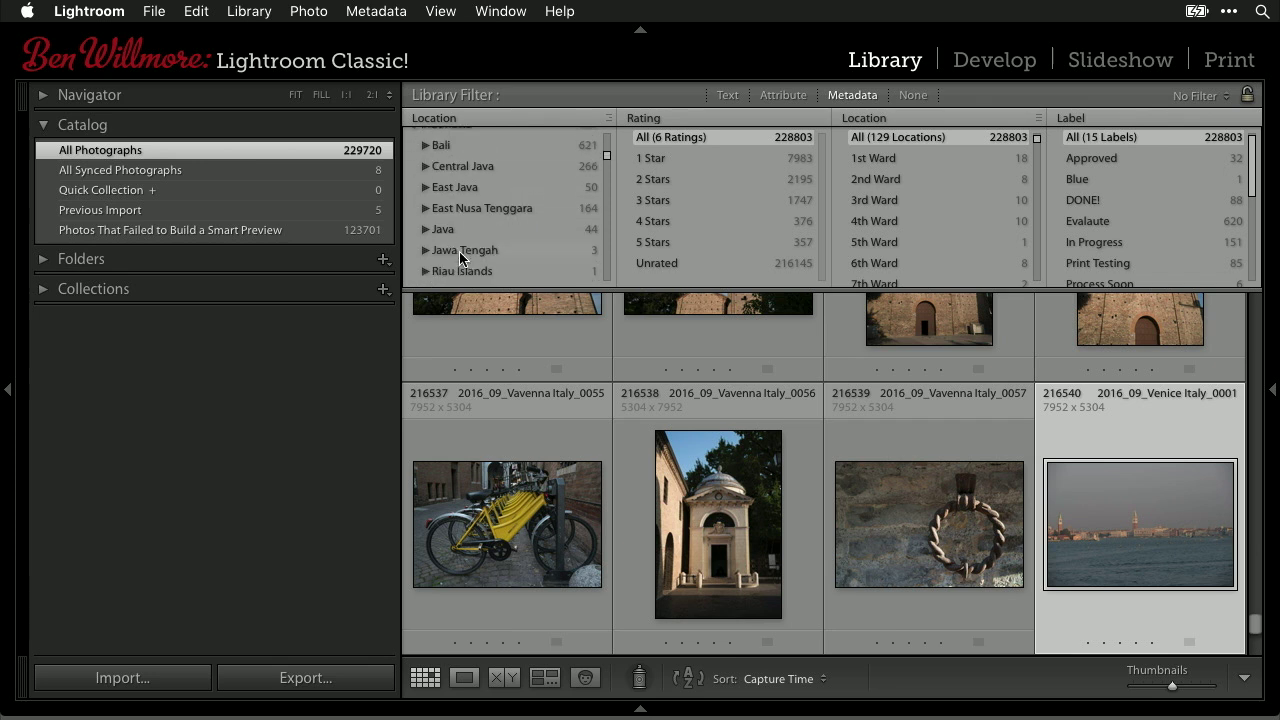
pyautogui.scroll(4, 460, 258)
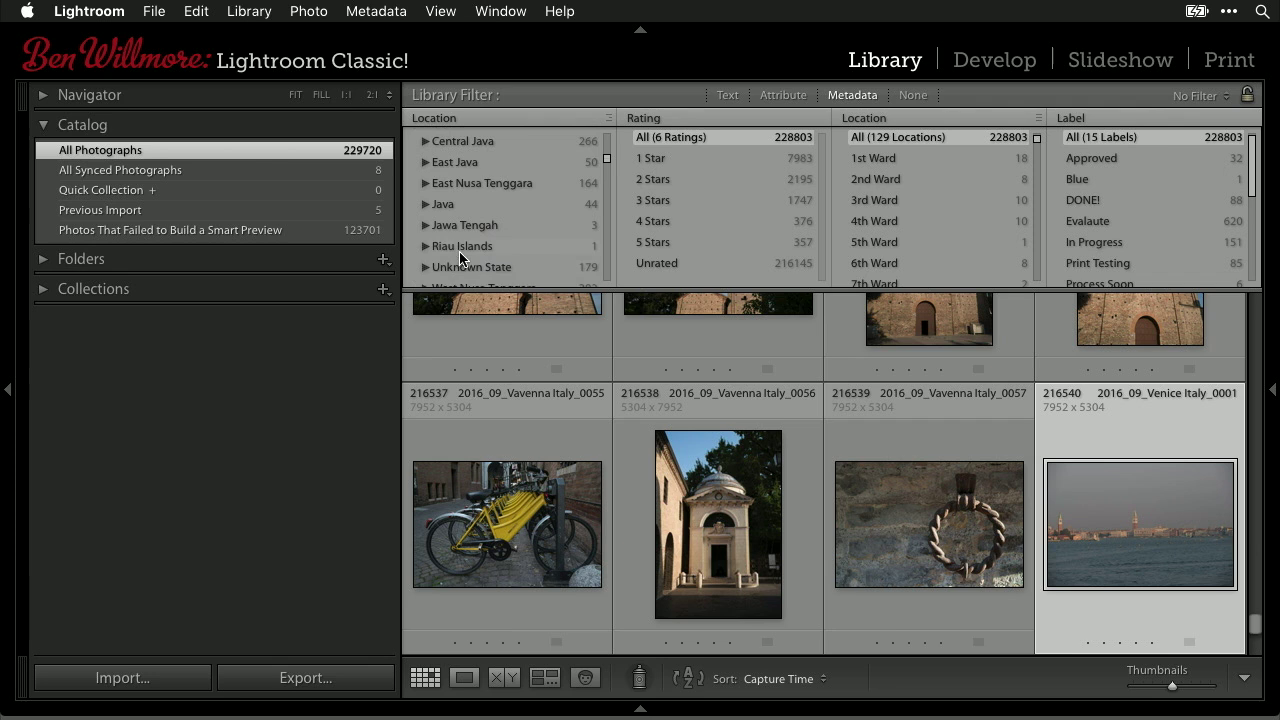
pyautogui.click(425, 150)
pyautogui.scroll(-1, 494, 216)
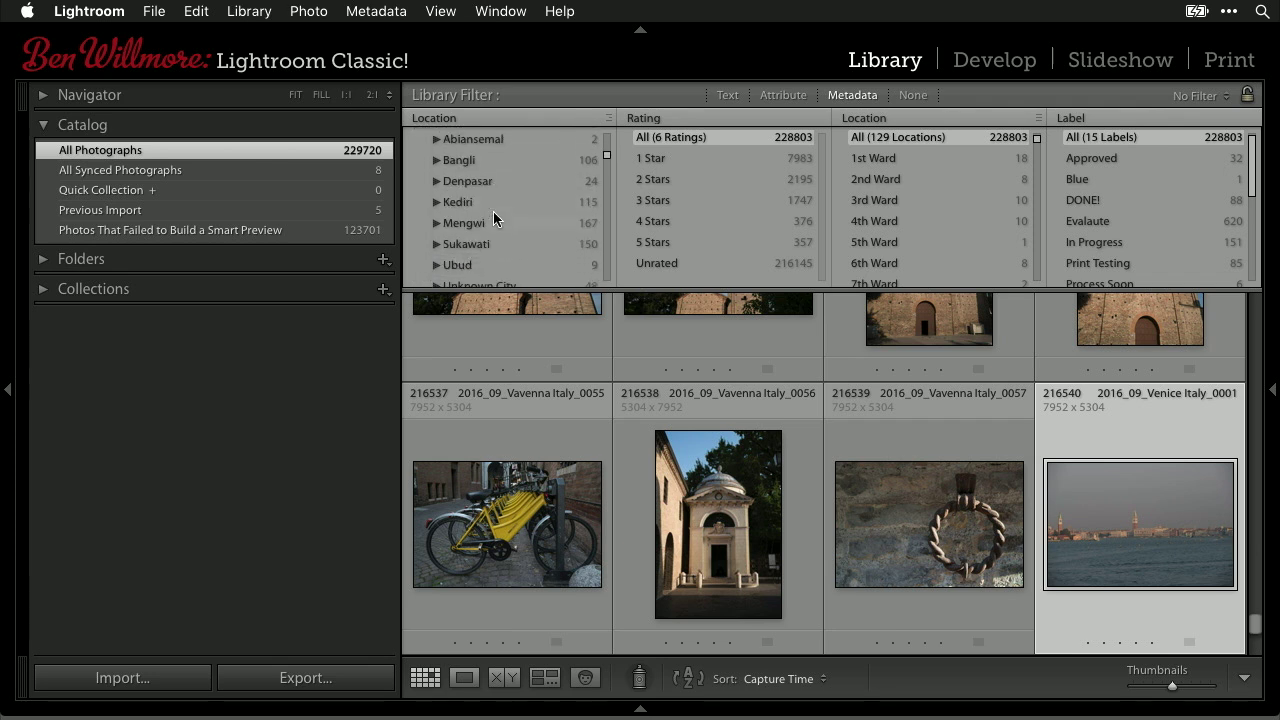
pyautogui.click(436, 223)
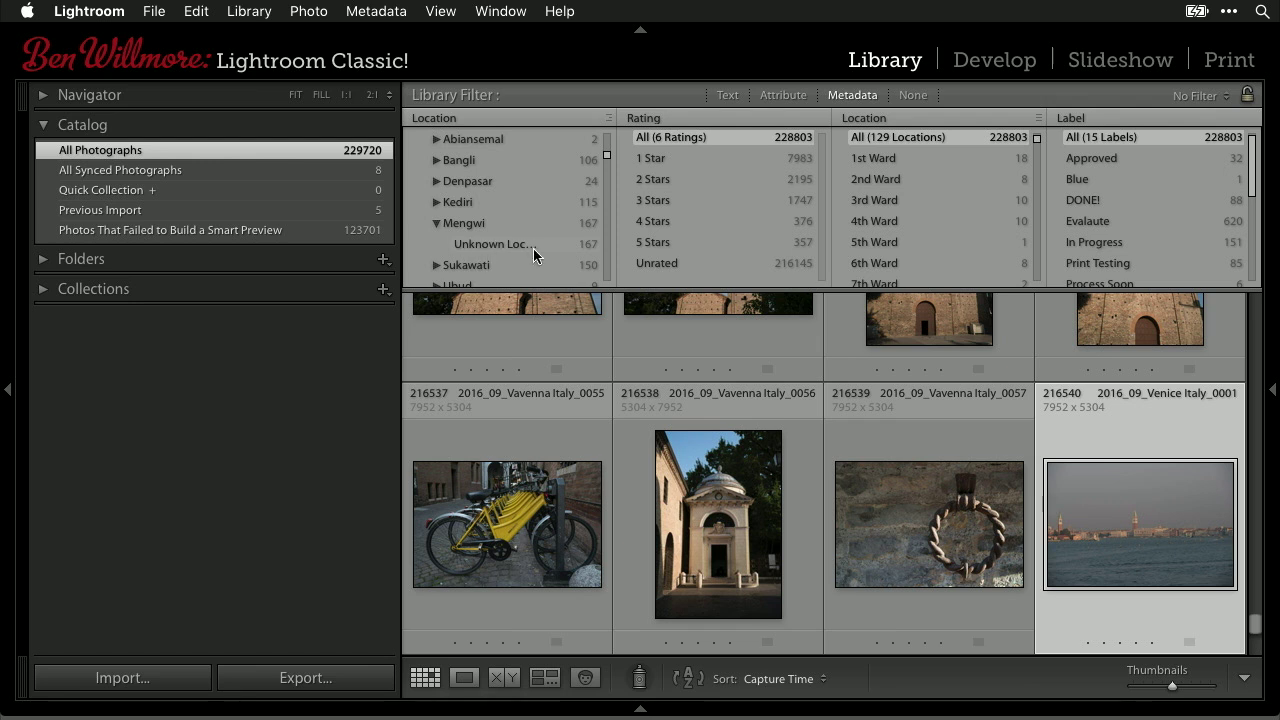
# Step: Filter to Mengwi's 167 photos, then to 3 Stars, leaving 20 in the grid
pyautogui.click(466, 229)
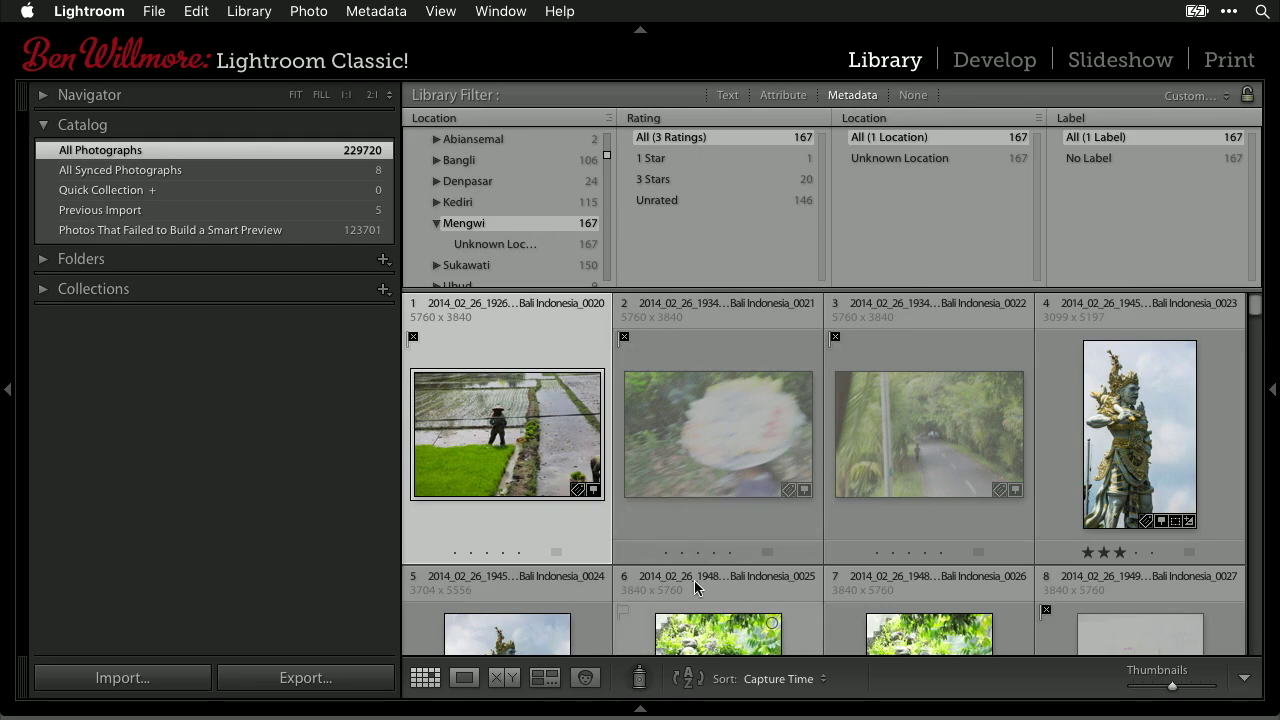
pyautogui.scroll(-5, 690, 552)
pyautogui.scroll(-10, 690, 552)
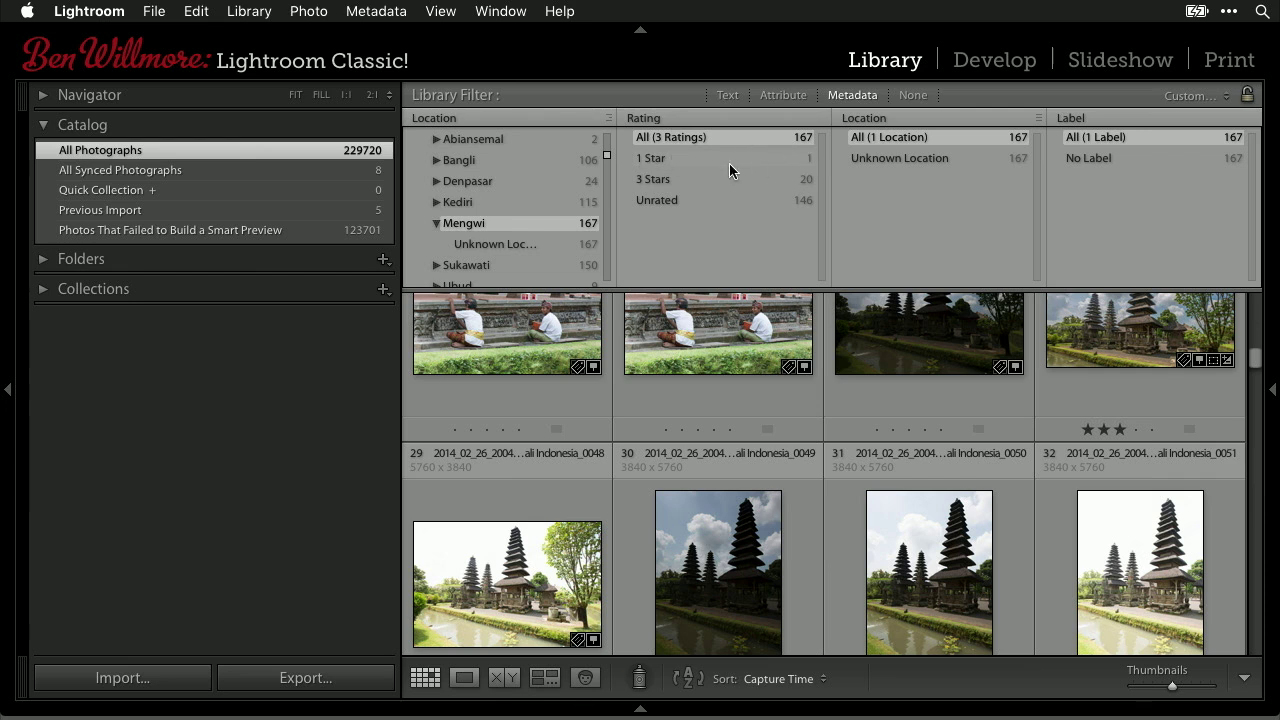
pyautogui.click(667, 182)
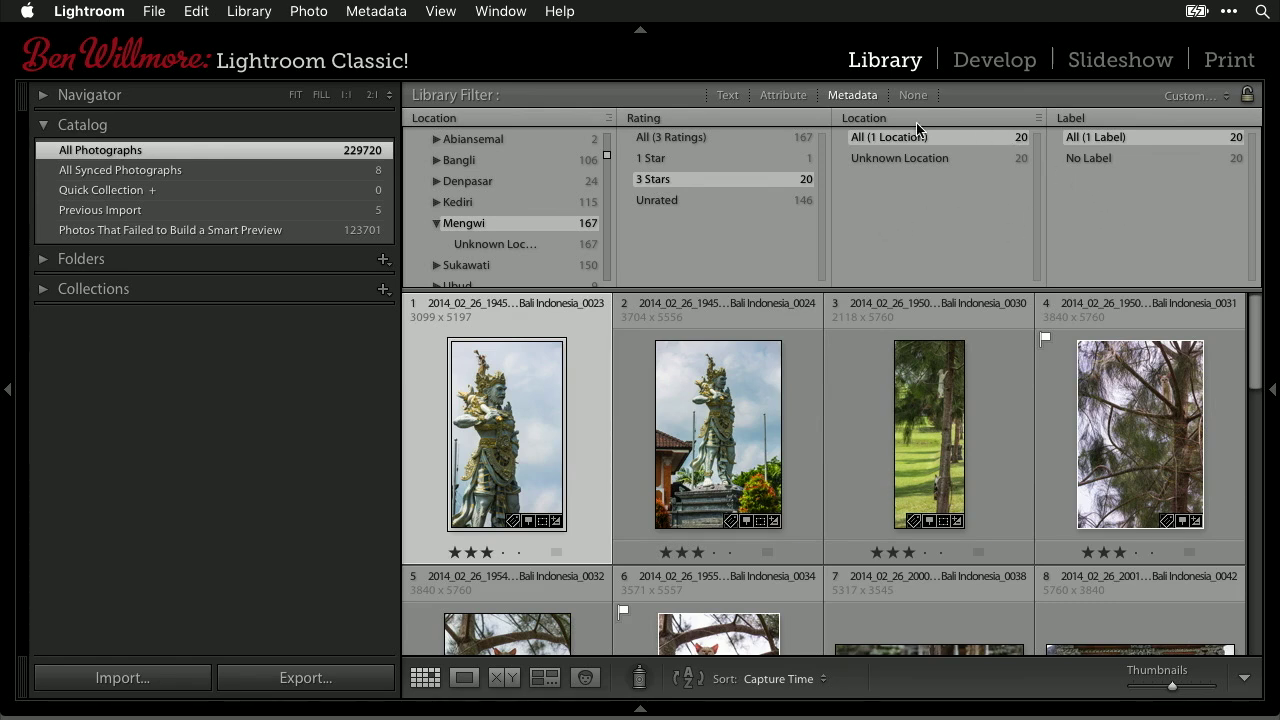
pyautogui.click(866, 122)
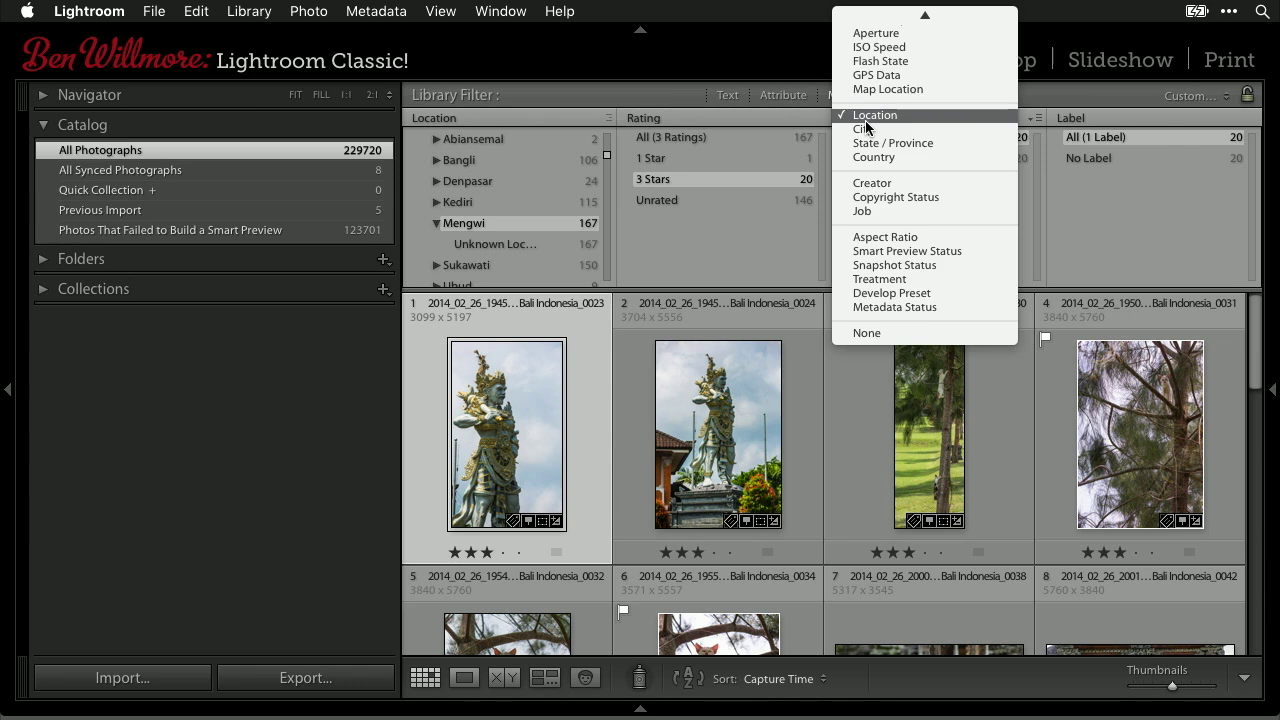
# Step: Change the third column's criterion to Edit and select Edited (20 photos)
pyautogui.moveTo(878, 10)
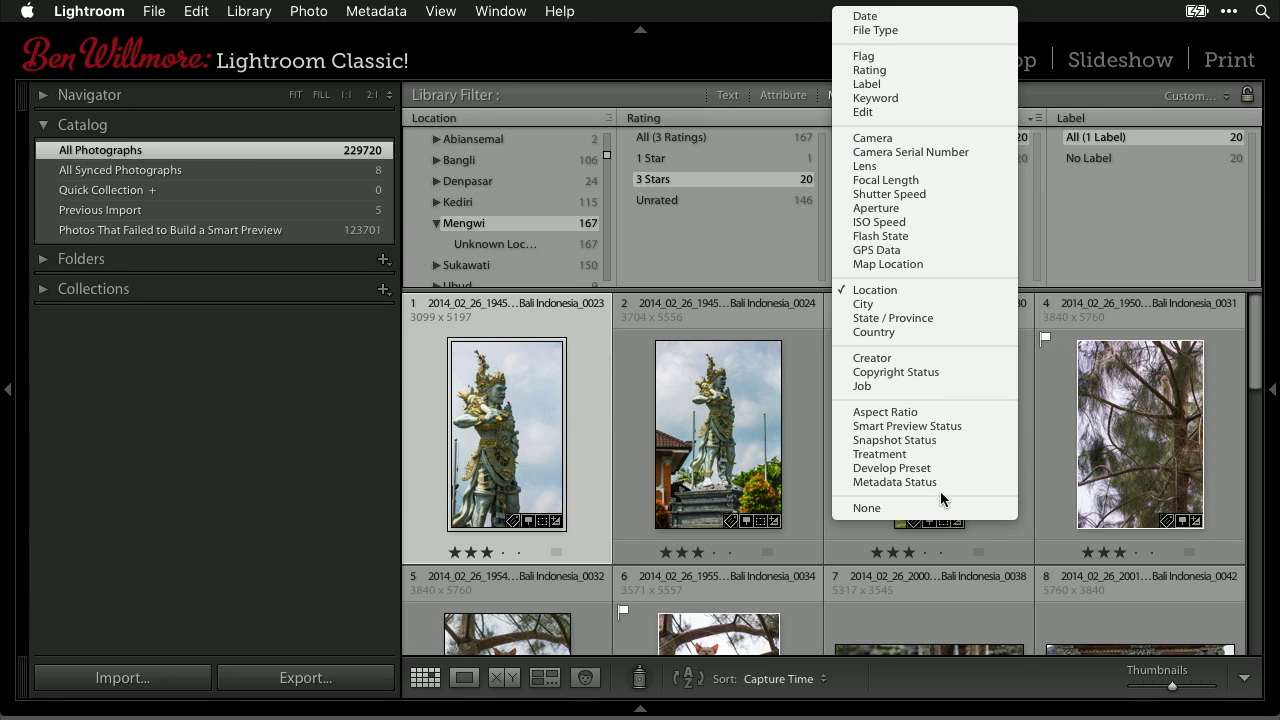
pyautogui.click(912, 113)
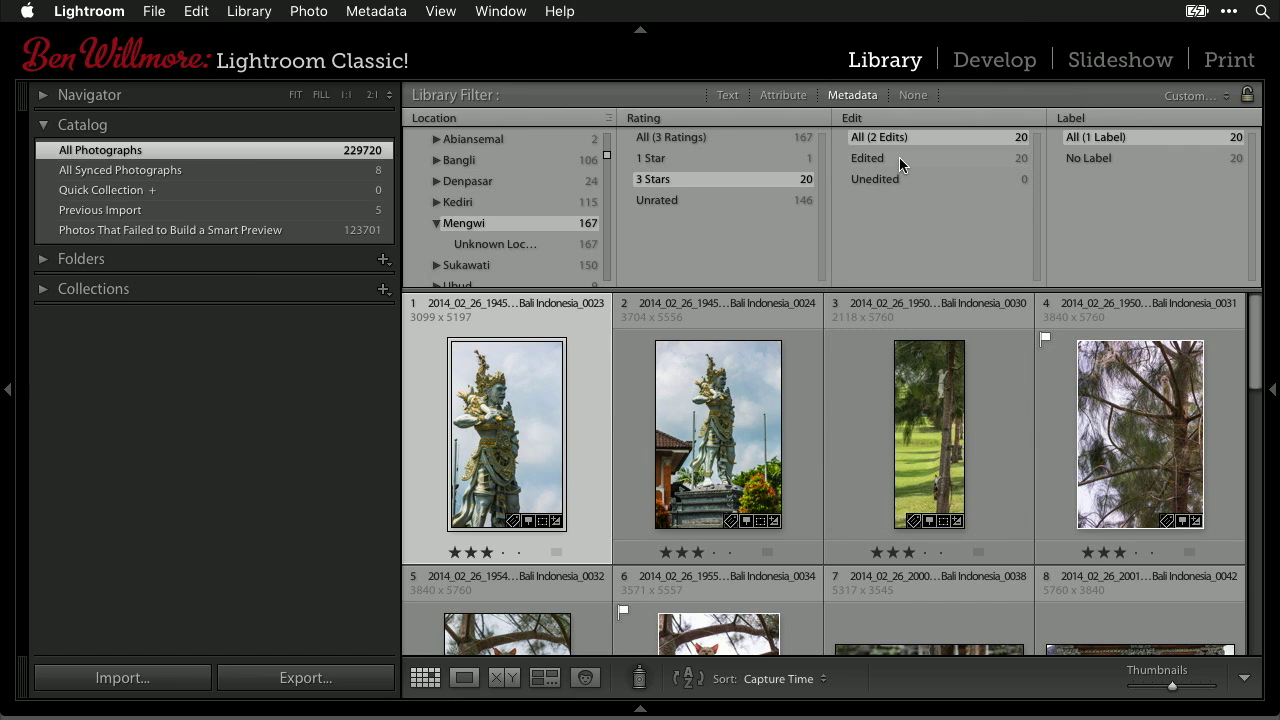
pyautogui.click(899, 157)
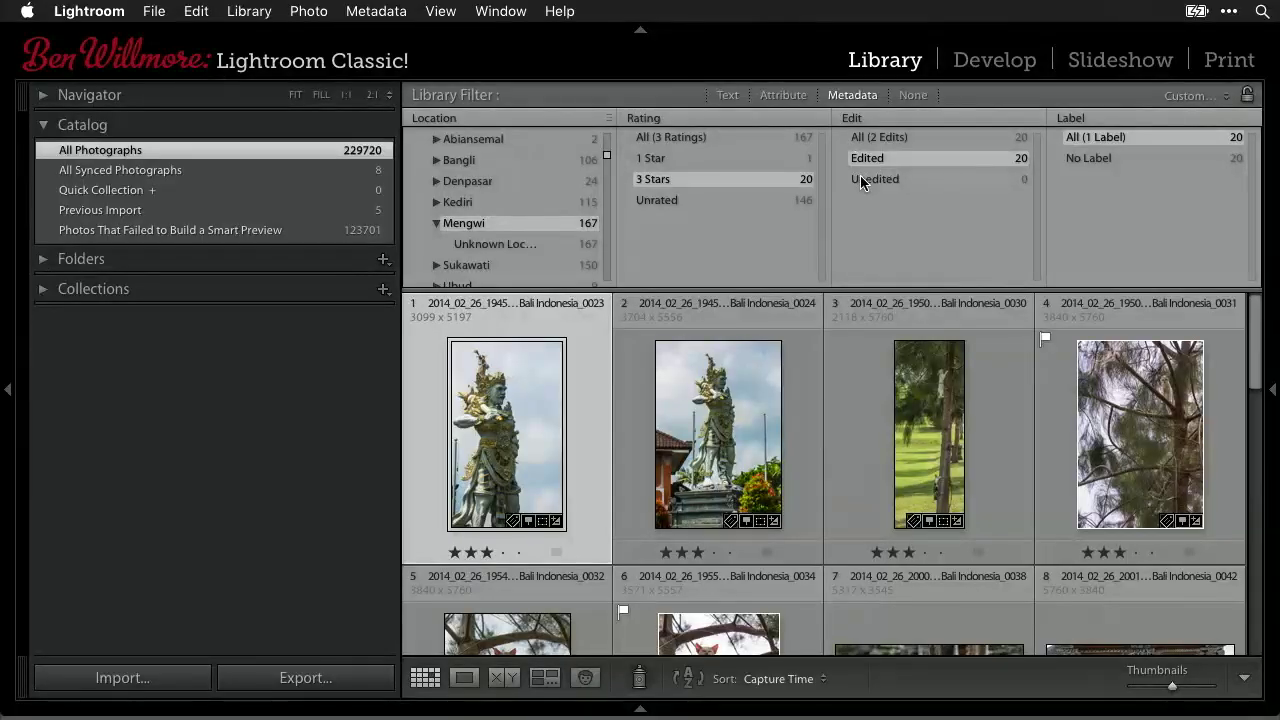
# Step: Select All (3 Ratings) and Edited, showing 21 of 167 Mengwi photos
pyautogui.click(678, 144)
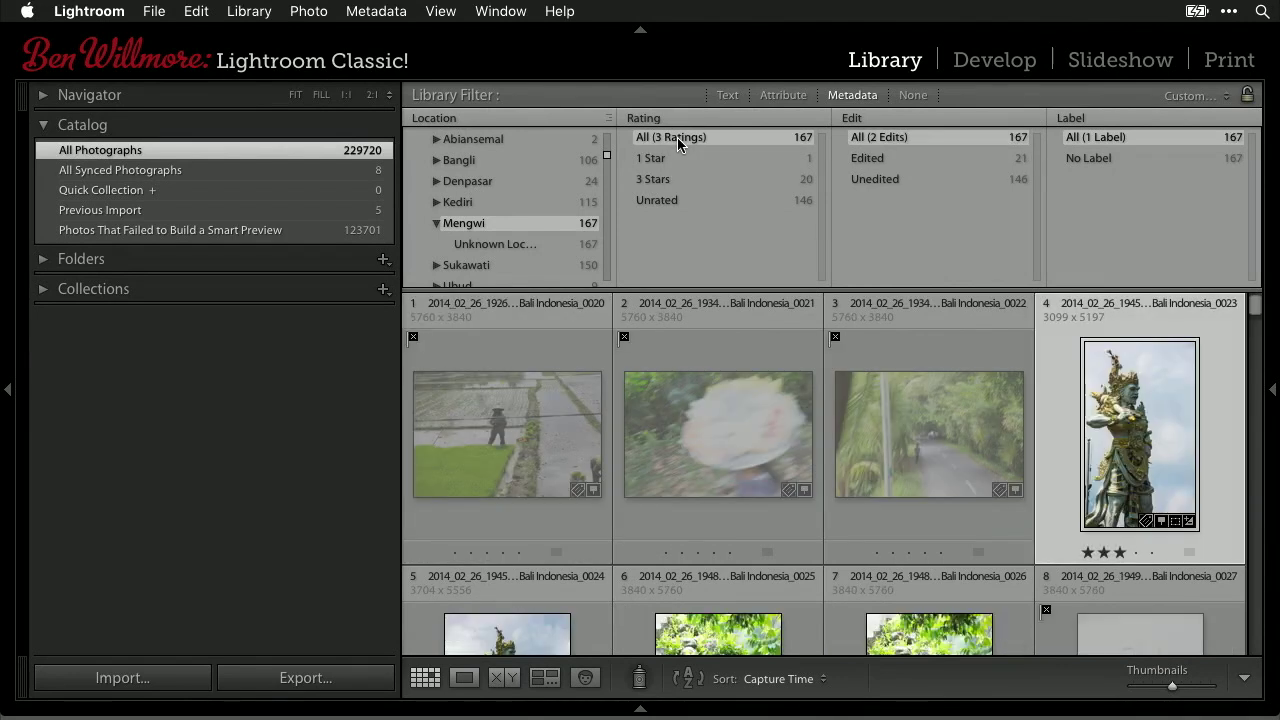
pyautogui.click(870, 162)
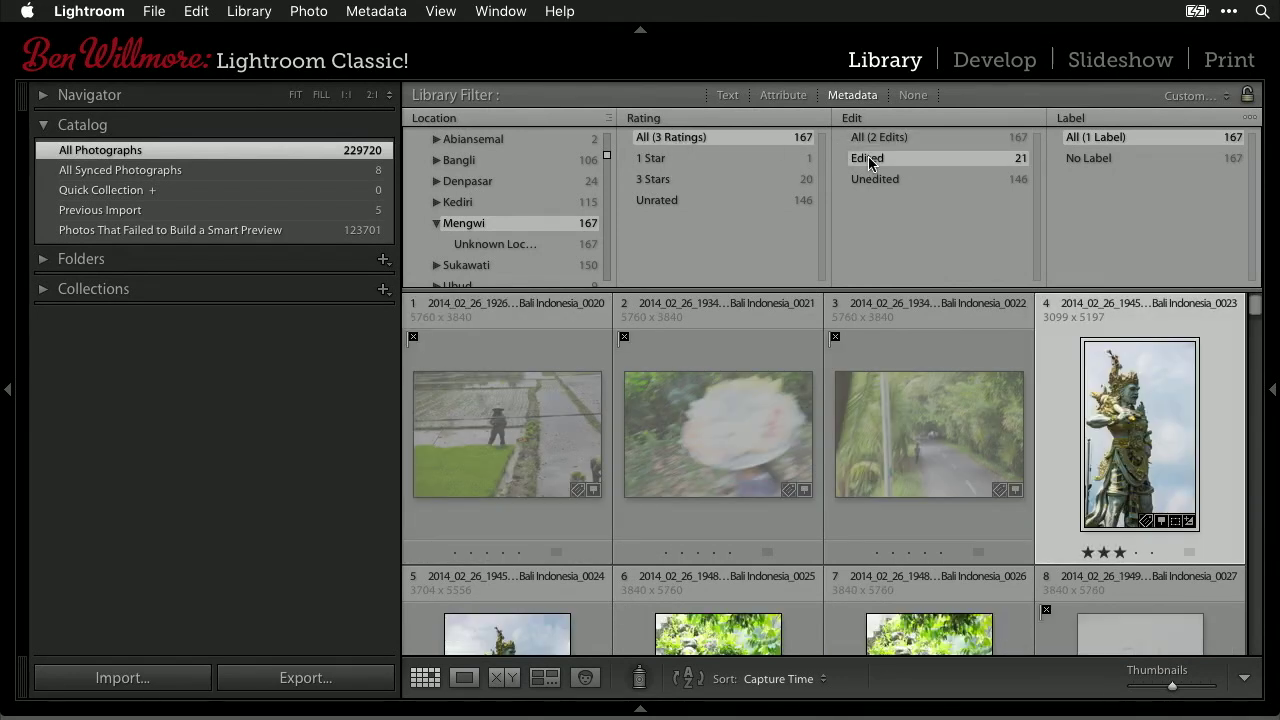
pyautogui.scroll(-5, 925, 457)
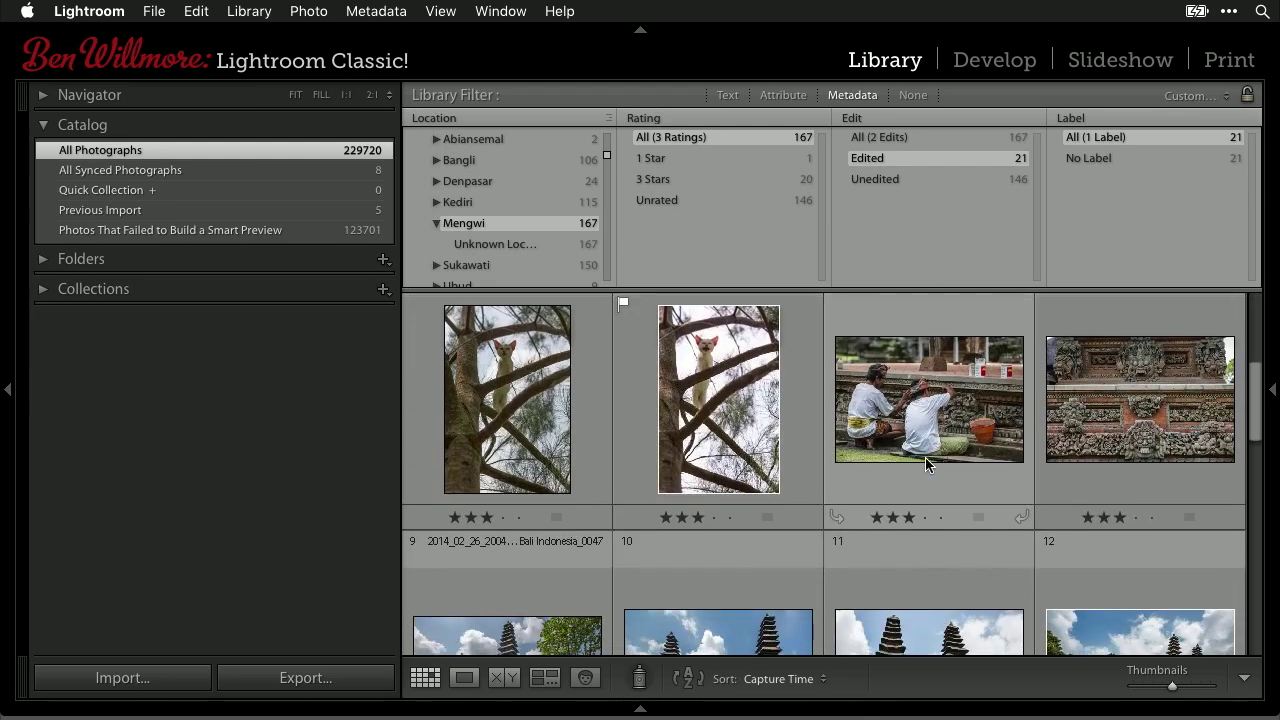
pyautogui.scroll(5, 925, 457)
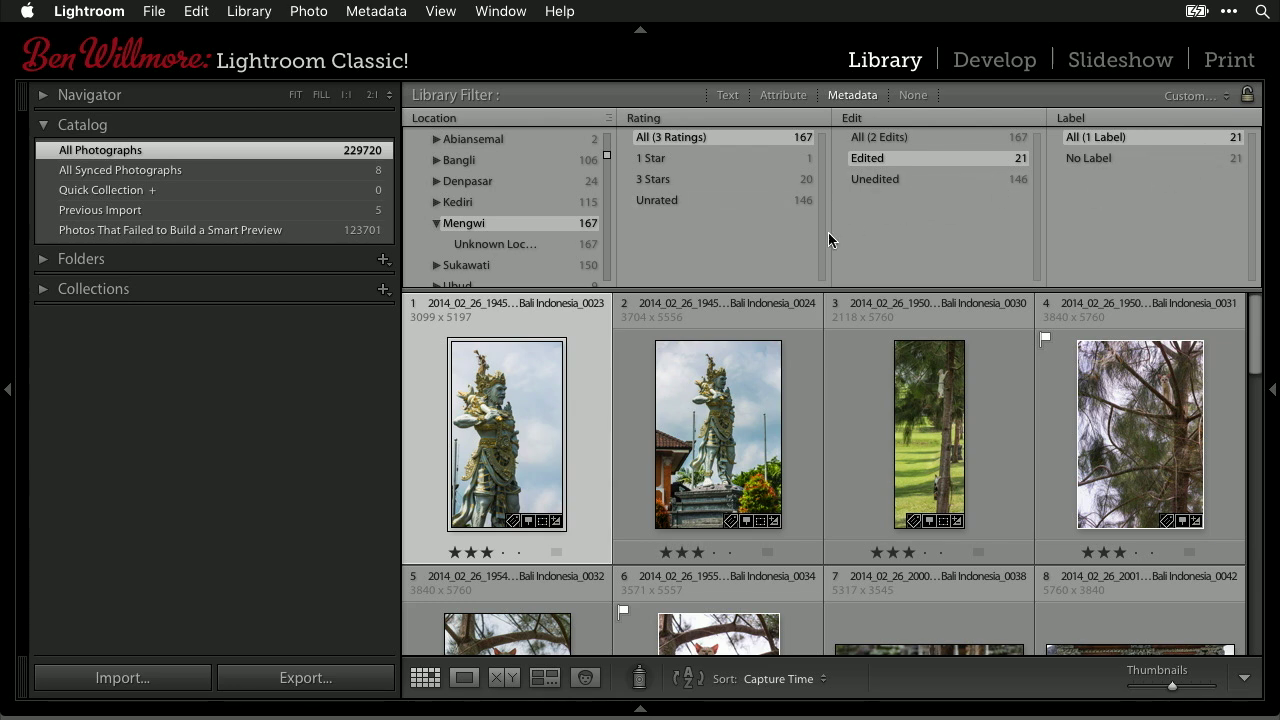
pyautogui.scroll(5, 580, 190)
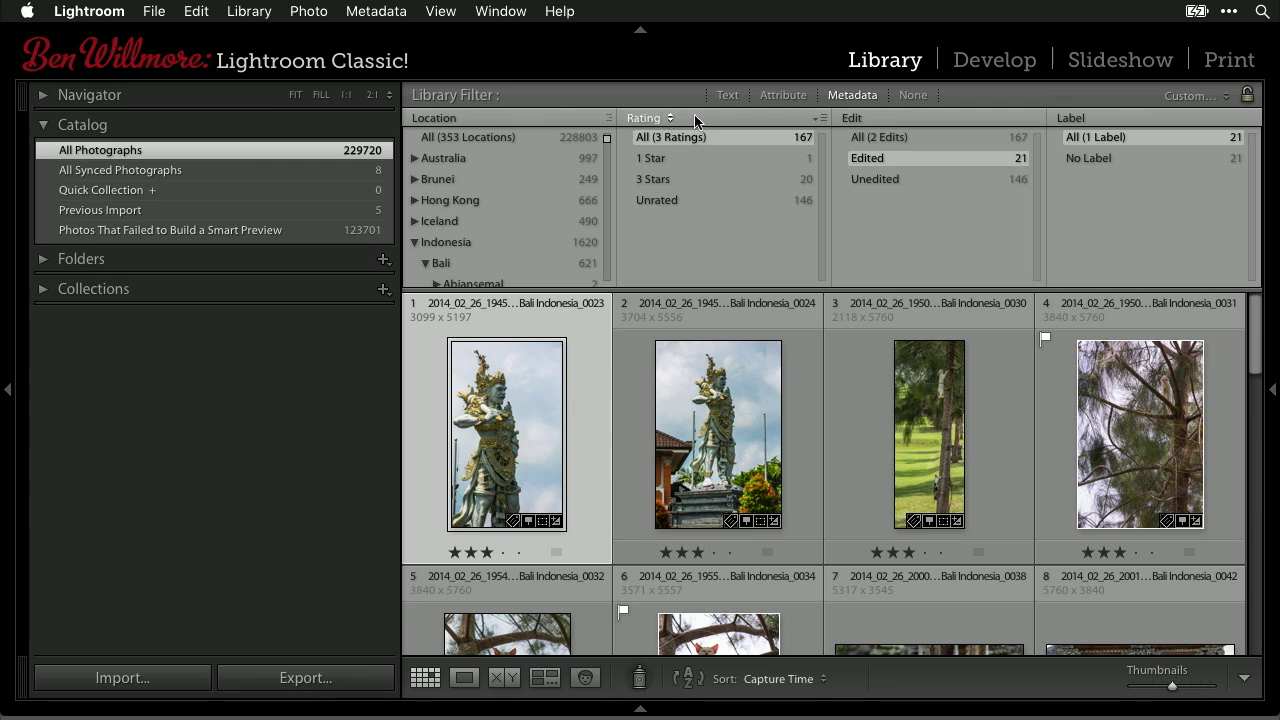
# Step: Set the third column to File Type and fourth to Edit, then select All (353 Locations)
pyautogui.click(866, 118)
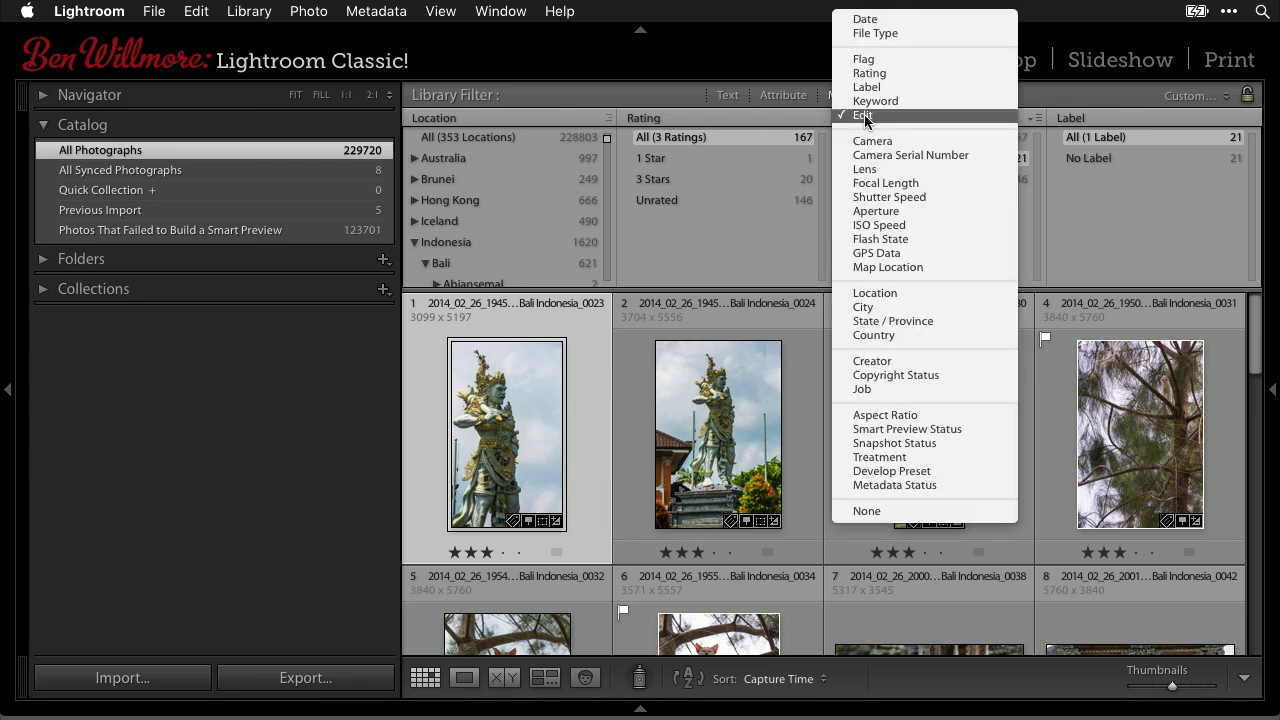
pyautogui.click(899, 33)
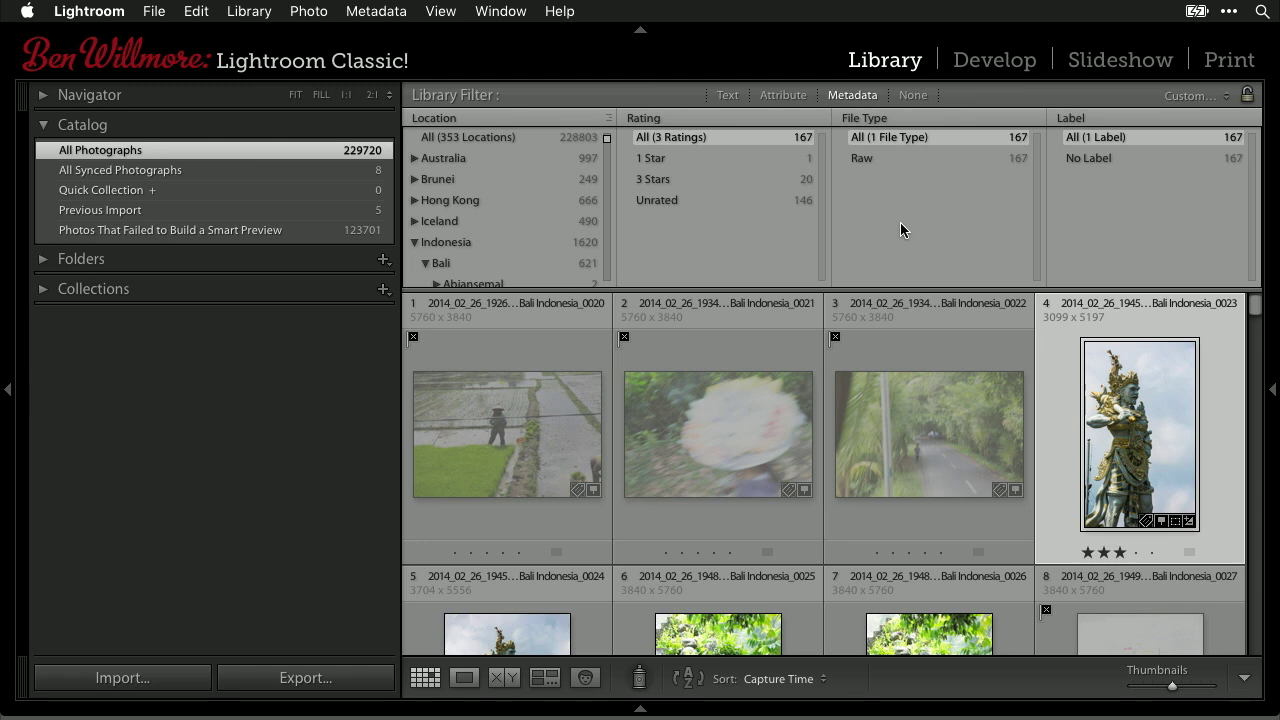
pyautogui.click(1080, 118)
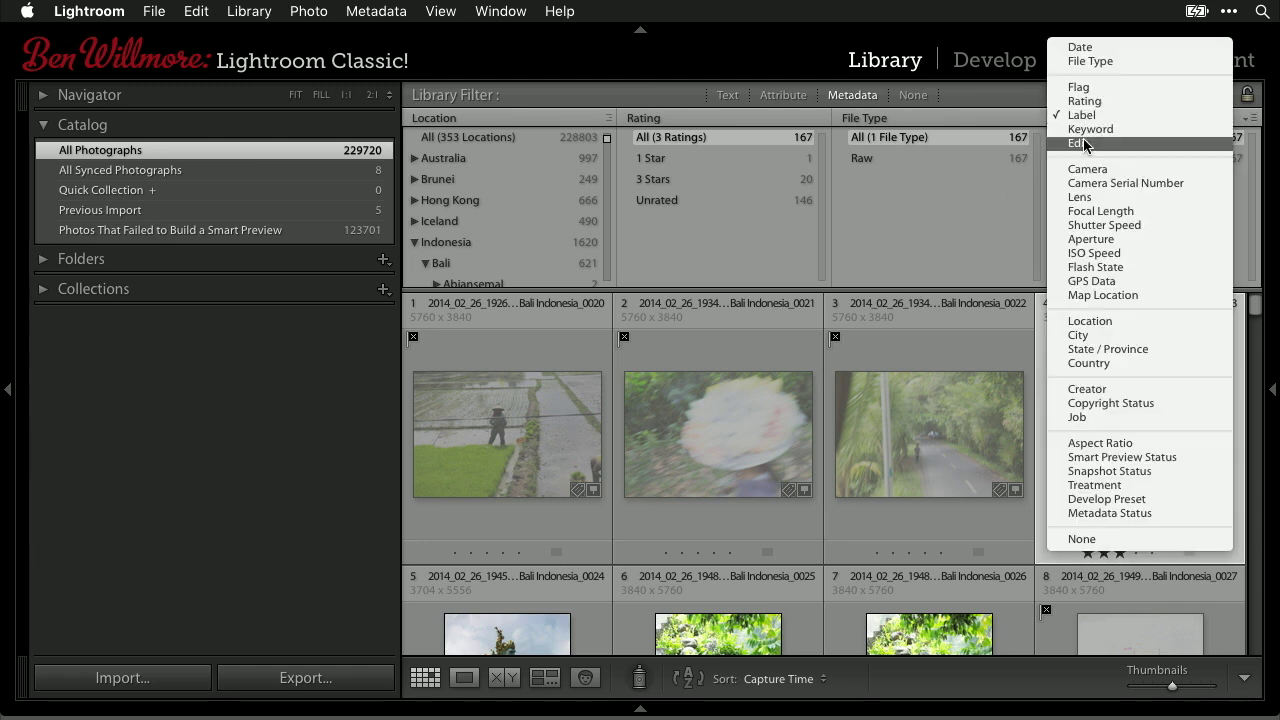
pyautogui.click(1085, 143)
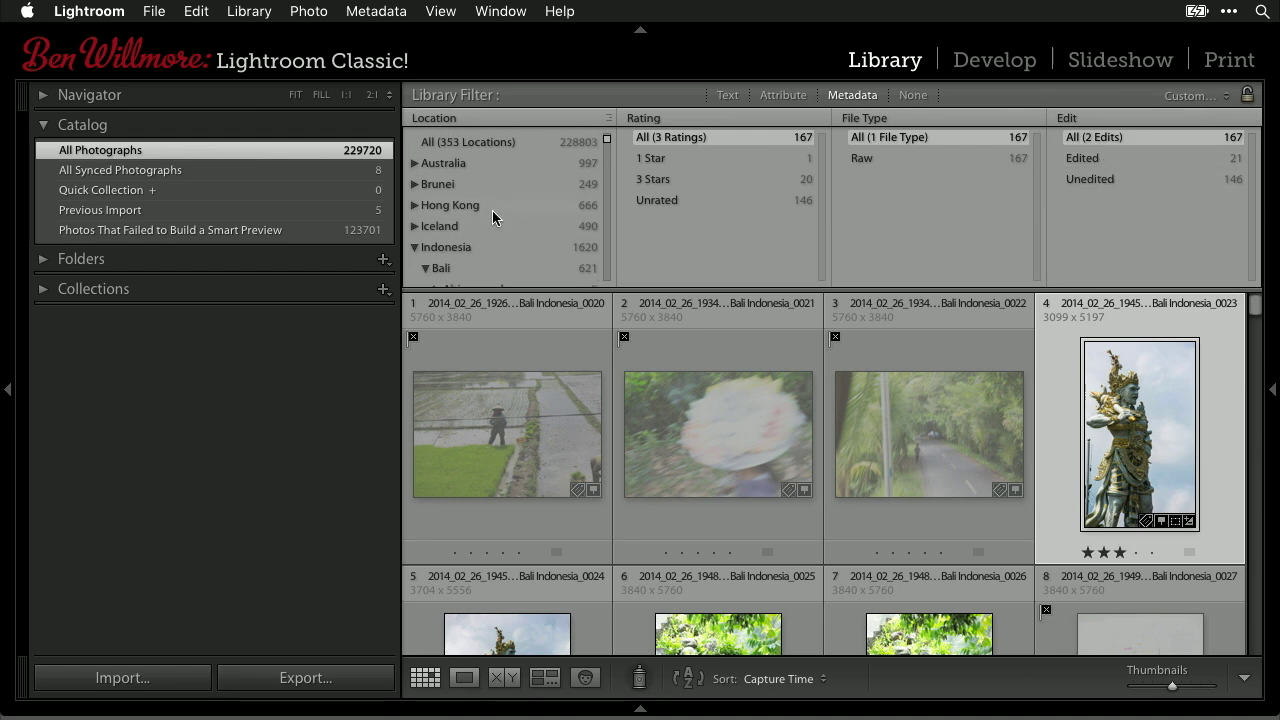
pyautogui.click(466, 130)
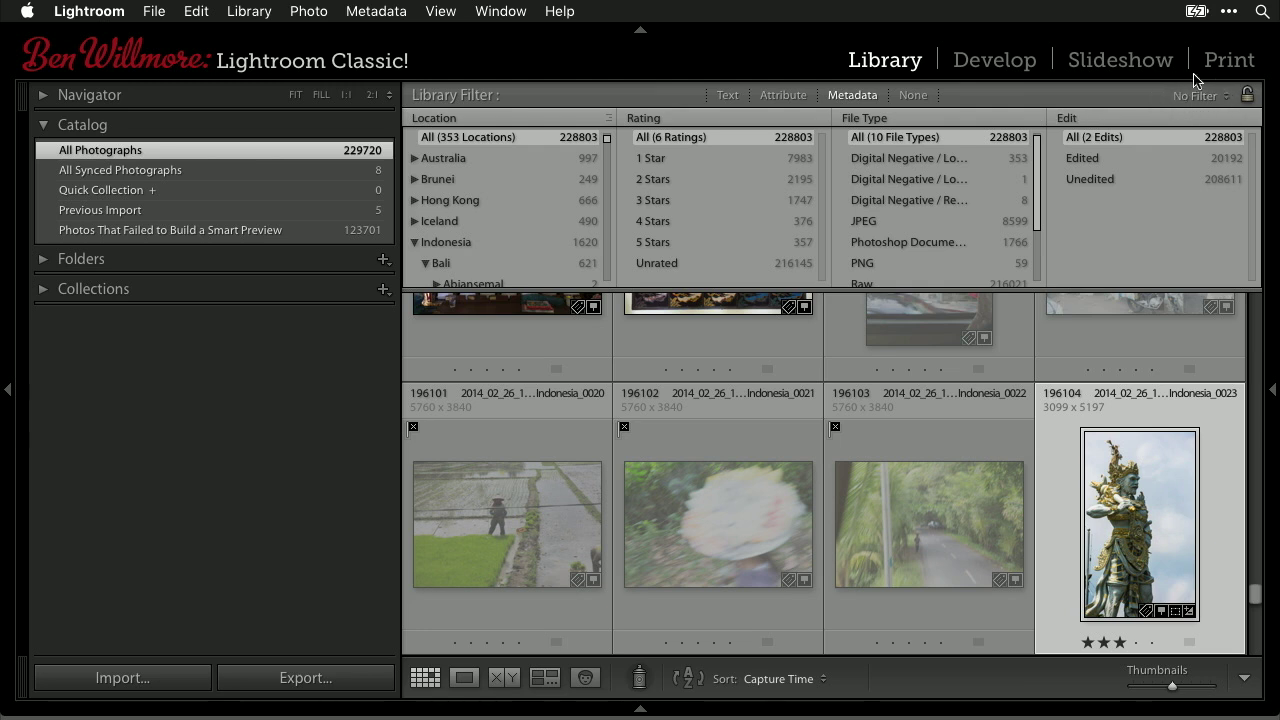
# Step: Save the current filter columns as a new preset named 'Location, Rating, Type, Edit'
pyautogui.click(1225, 95)
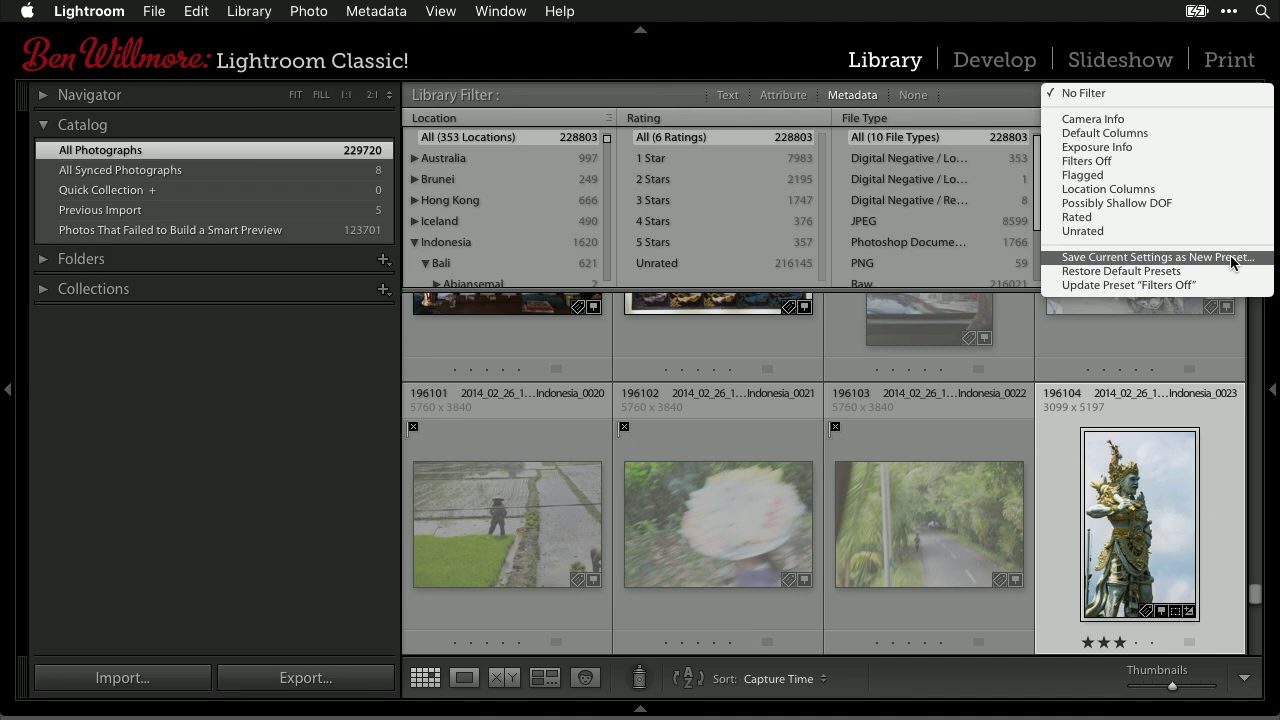
pyautogui.click(1158, 257)
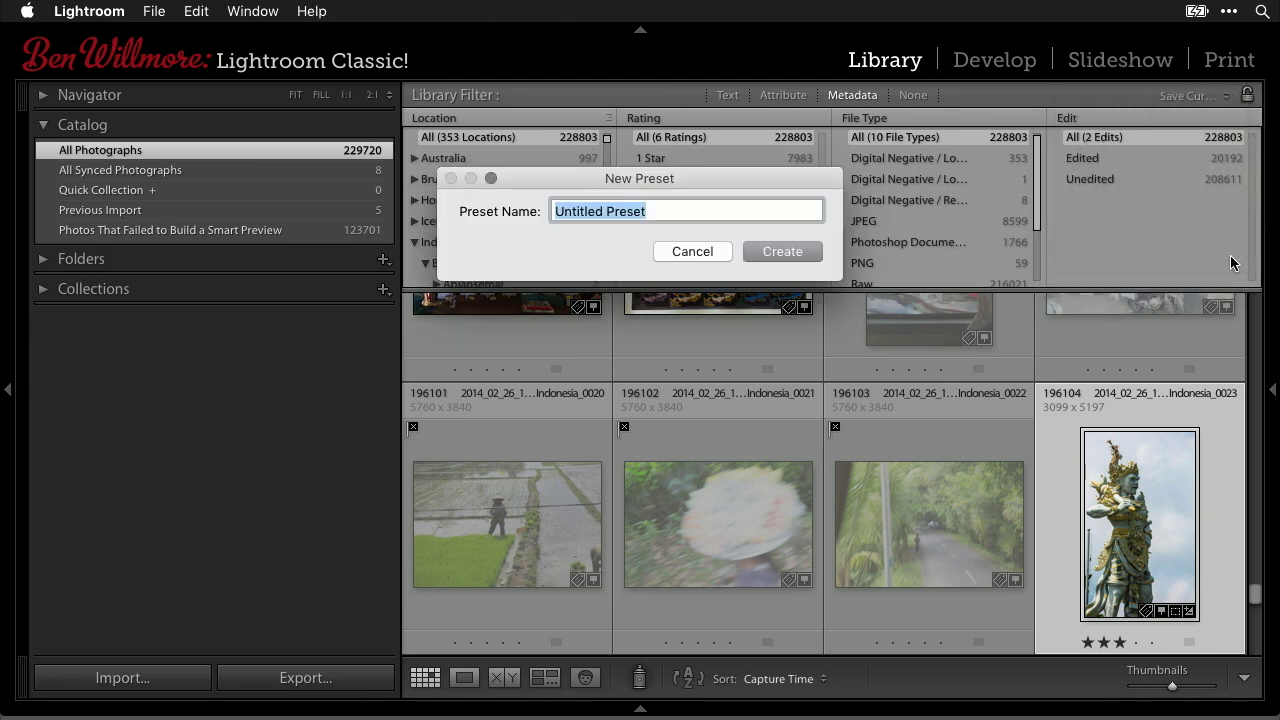
pyautogui.write('Location, Rating, Type, Edit')
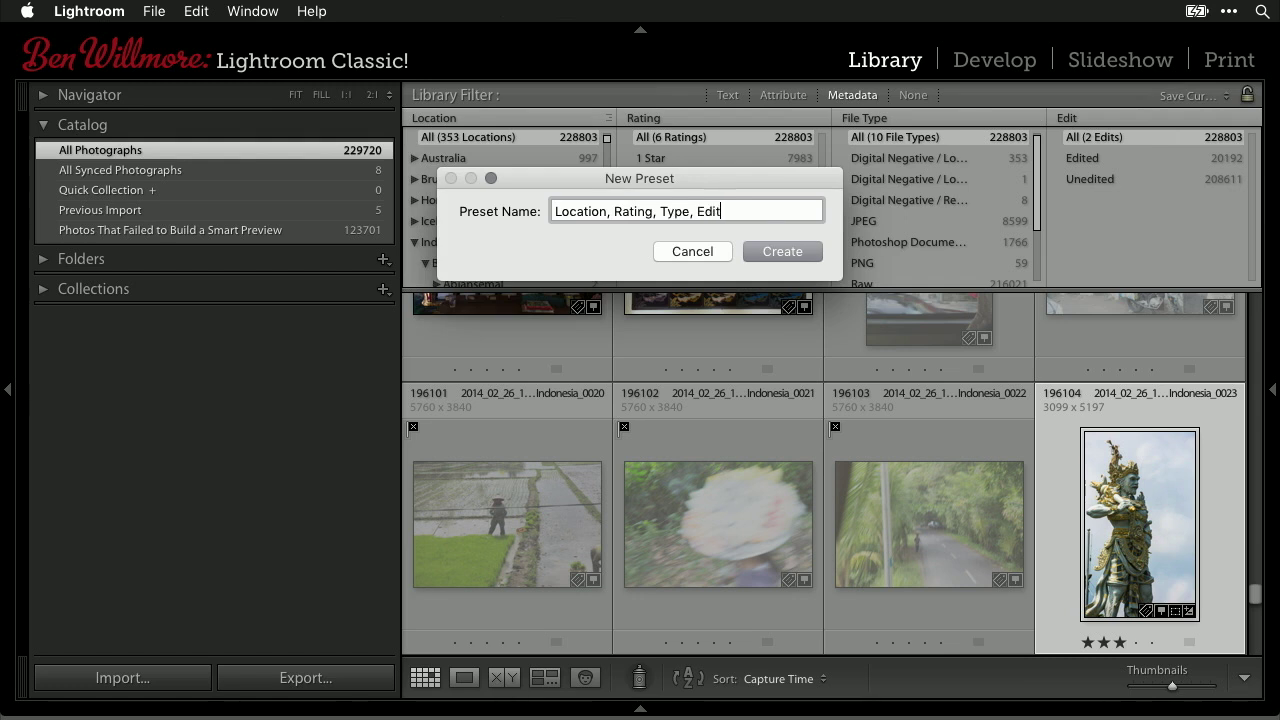
pyautogui.click(797, 251)
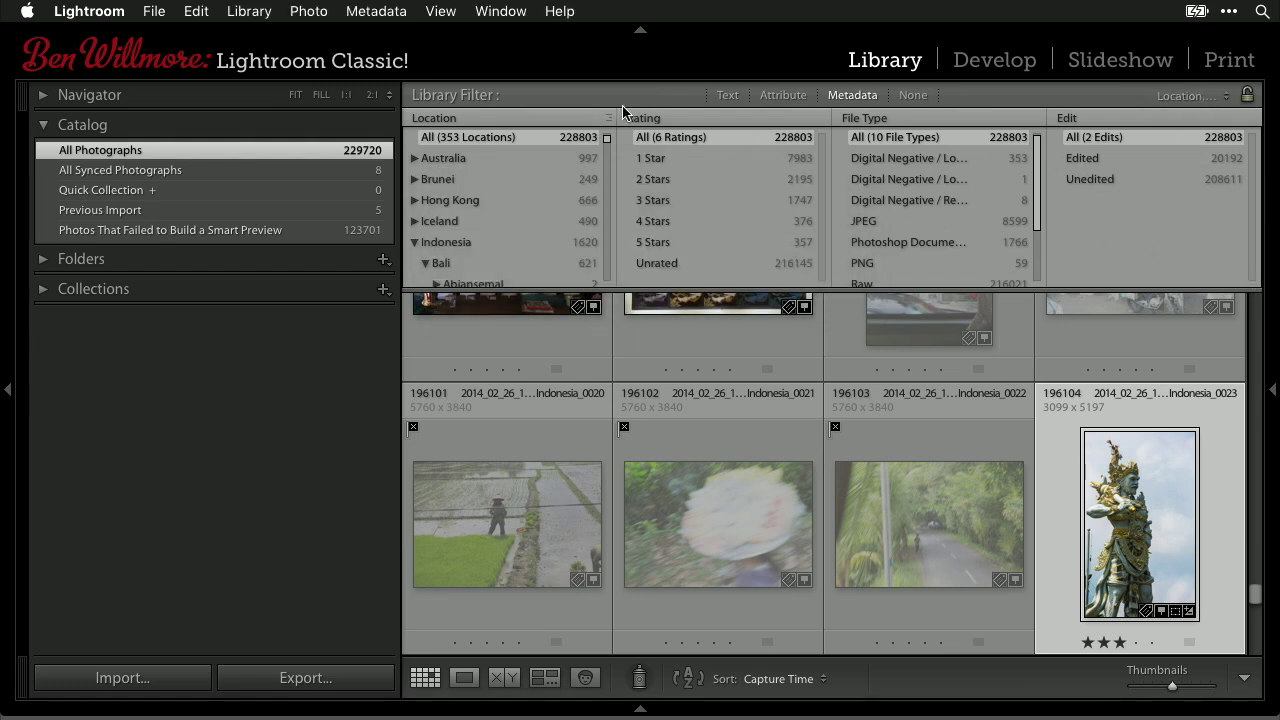
pyautogui.click(474, 122)
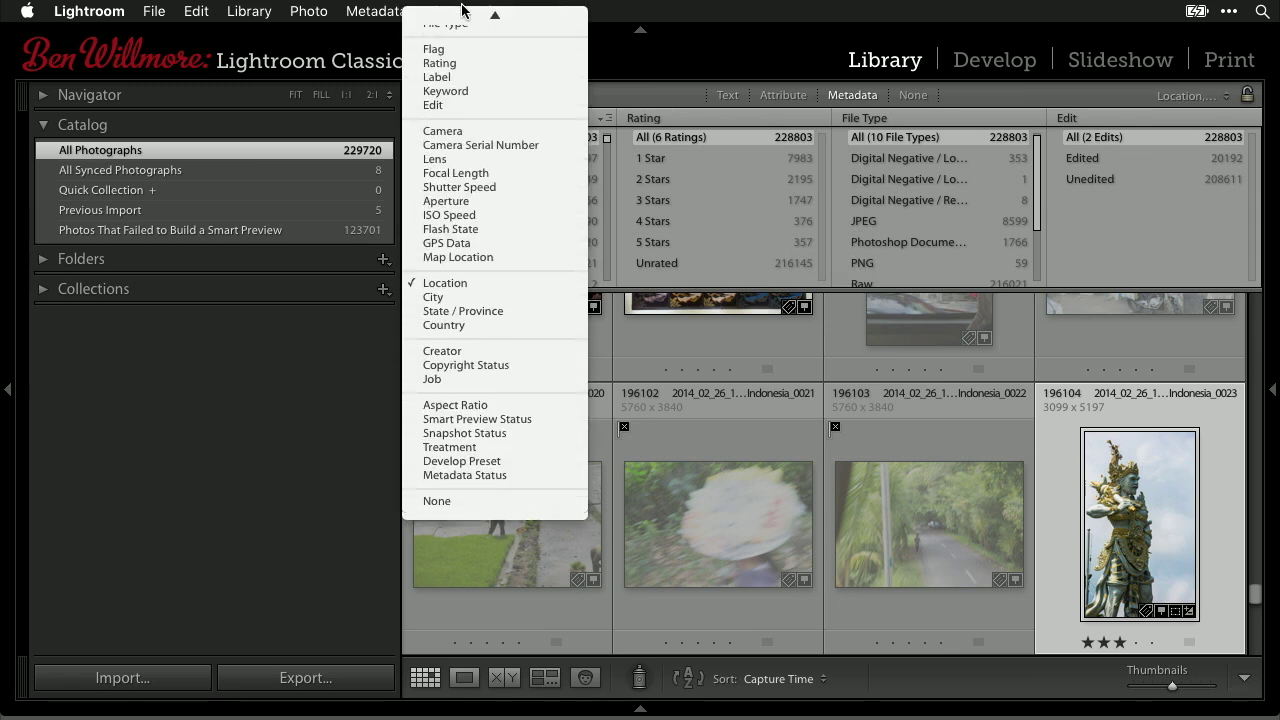
# Step: Change the four filter columns to Date, Aperture, GPS Data and Country
pyautogui.click(462, 18)
pyautogui.click(645, 118)
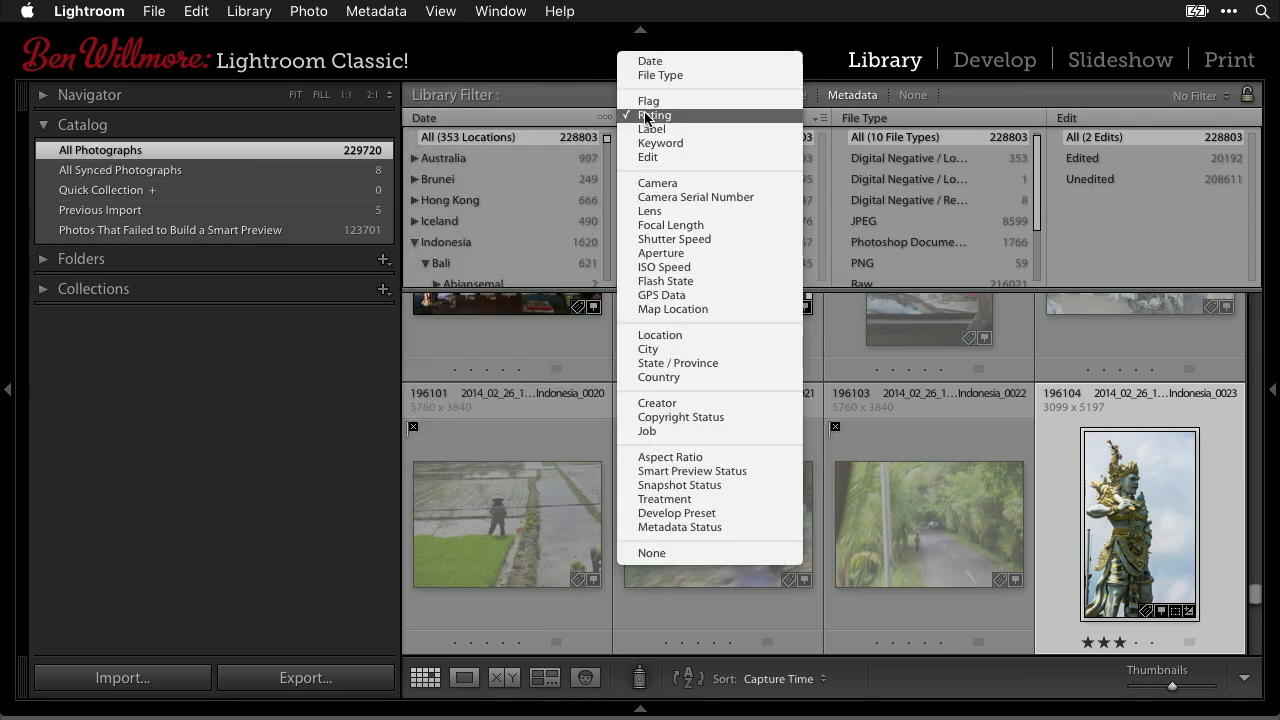
pyautogui.click(680, 252)
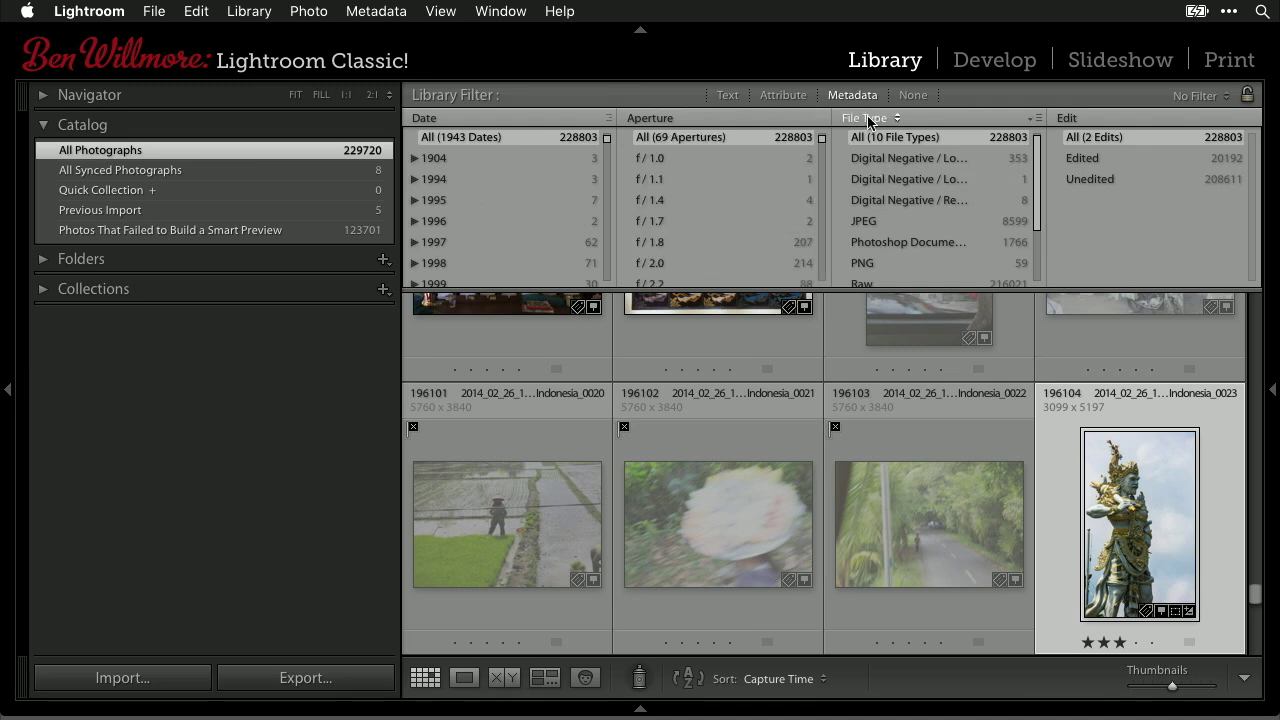
pyautogui.click(872, 122)
pyautogui.click(906, 335)
pyautogui.click(1070, 119)
pyautogui.click(1097, 336)
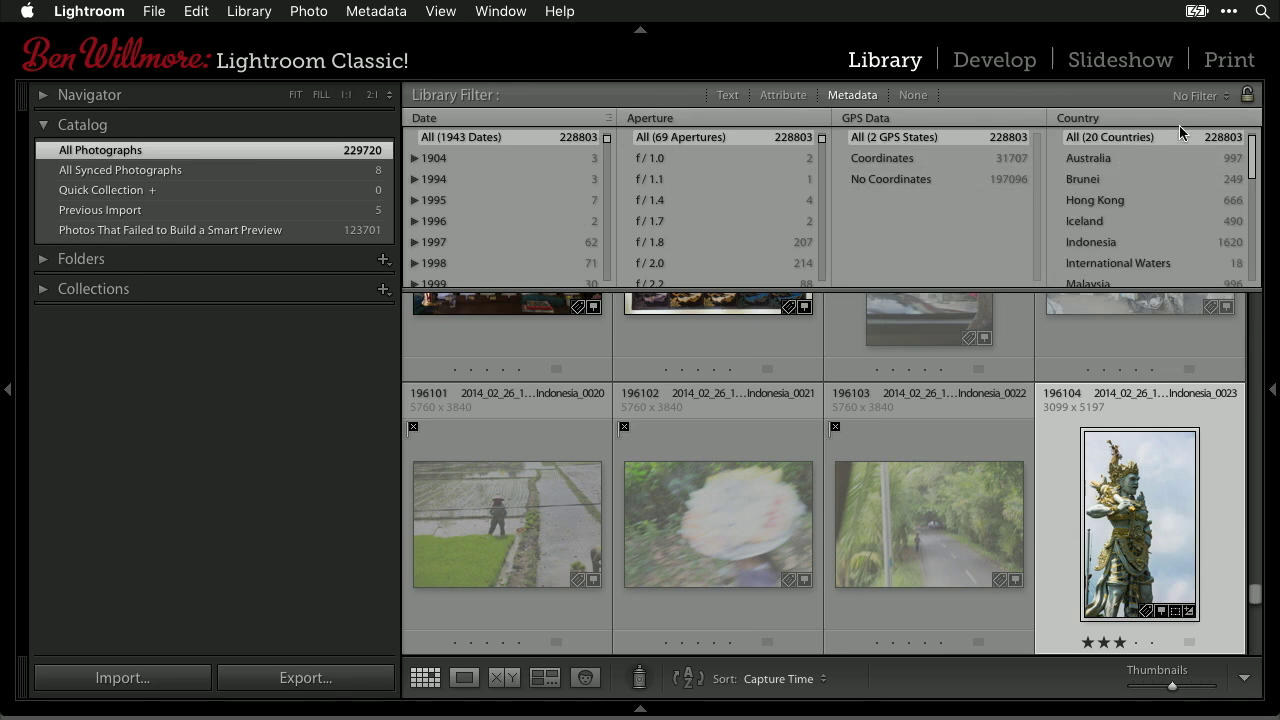
pyautogui.click(1224, 96)
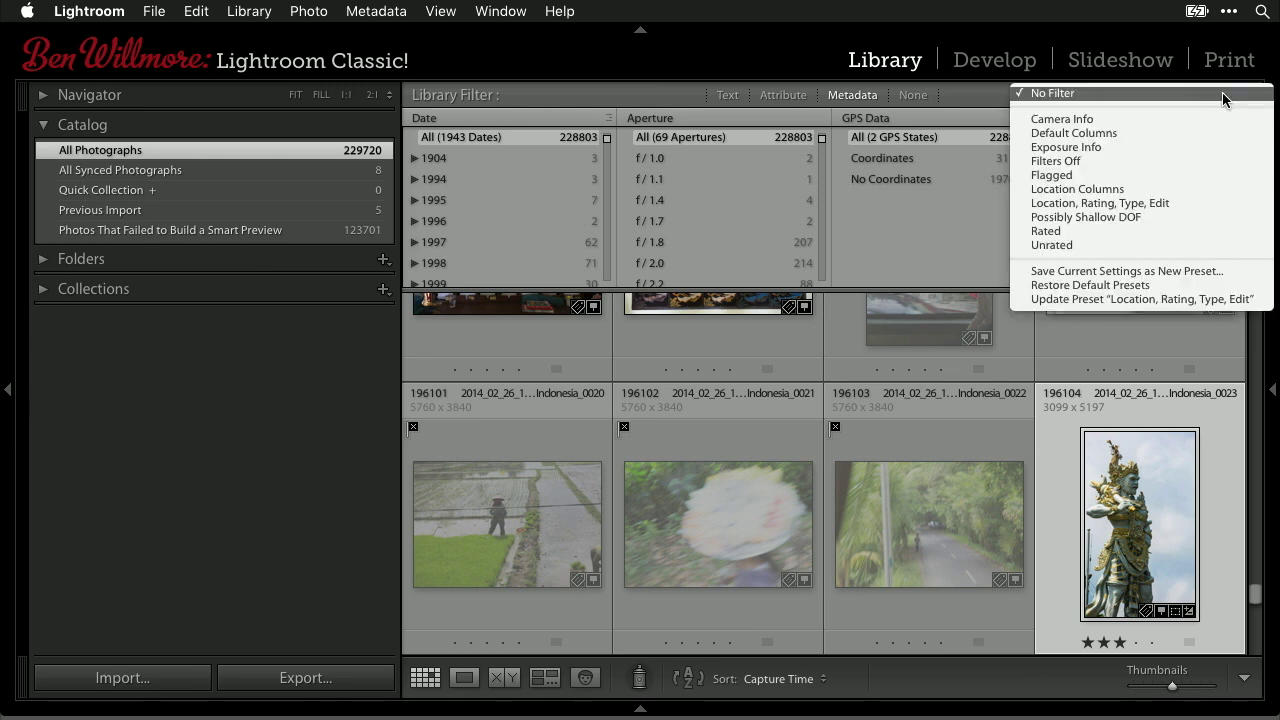
# Step: Apply the 'Location, Rating, Type, Edit' preset to restore those four filter columns
pyautogui.click(1074, 204)
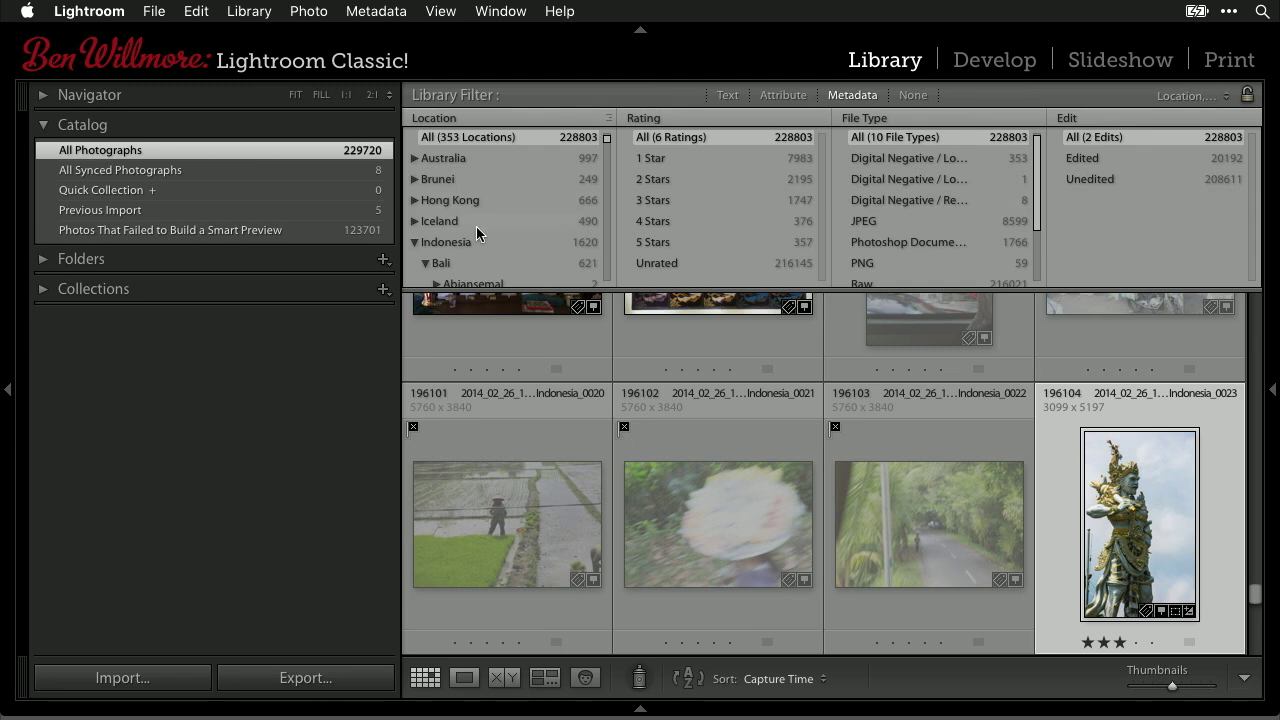
pyautogui.scroll(-4, 476, 226)
pyautogui.click(442, 173)
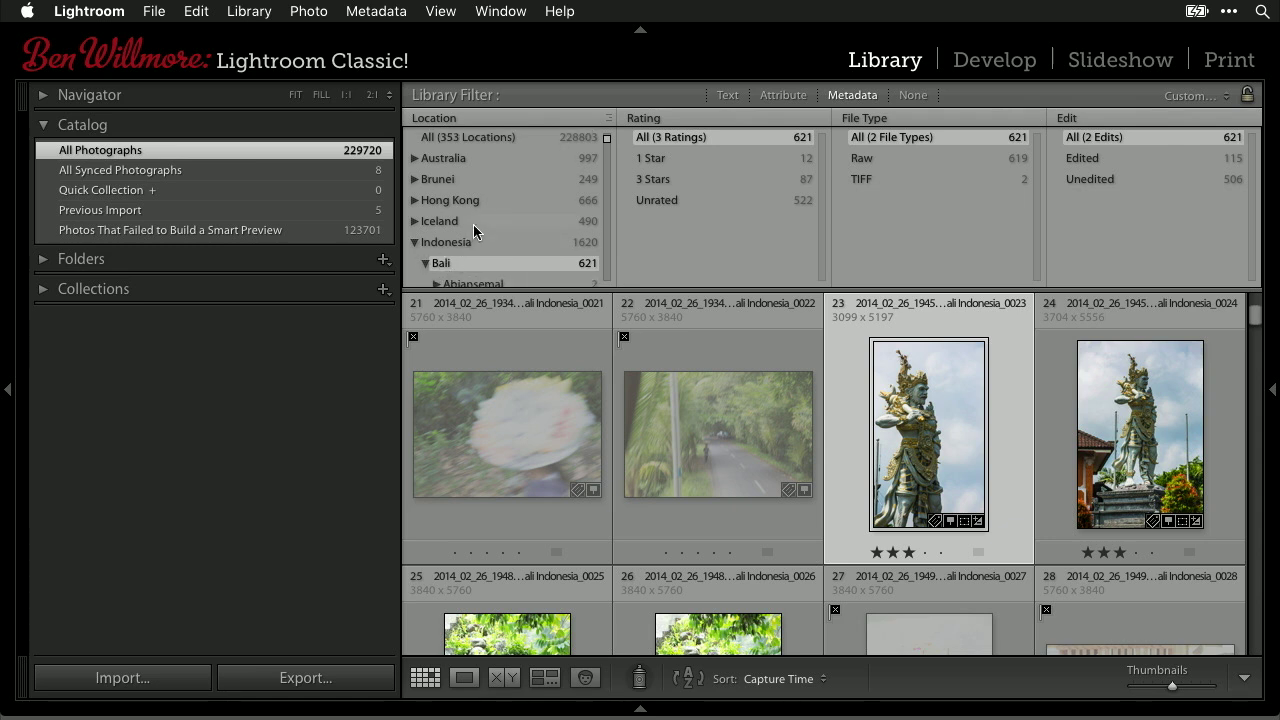
pyautogui.click(446, 138)
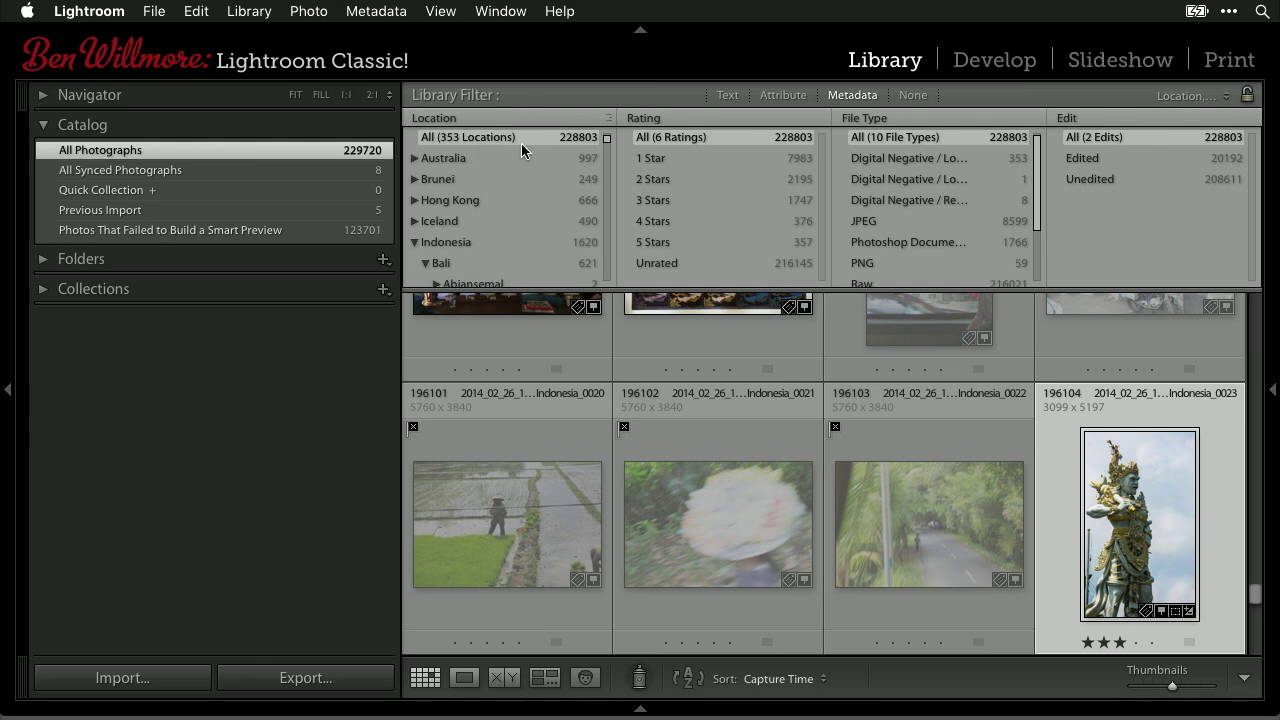
# Step: Choose the Possibly Shallow DOF preset, filtering Aperture, Focal Length, Date and Rating to 14163 photos
pyautogui.click(1224, 93)
pyautogui.scroll(1, 1171, 68)
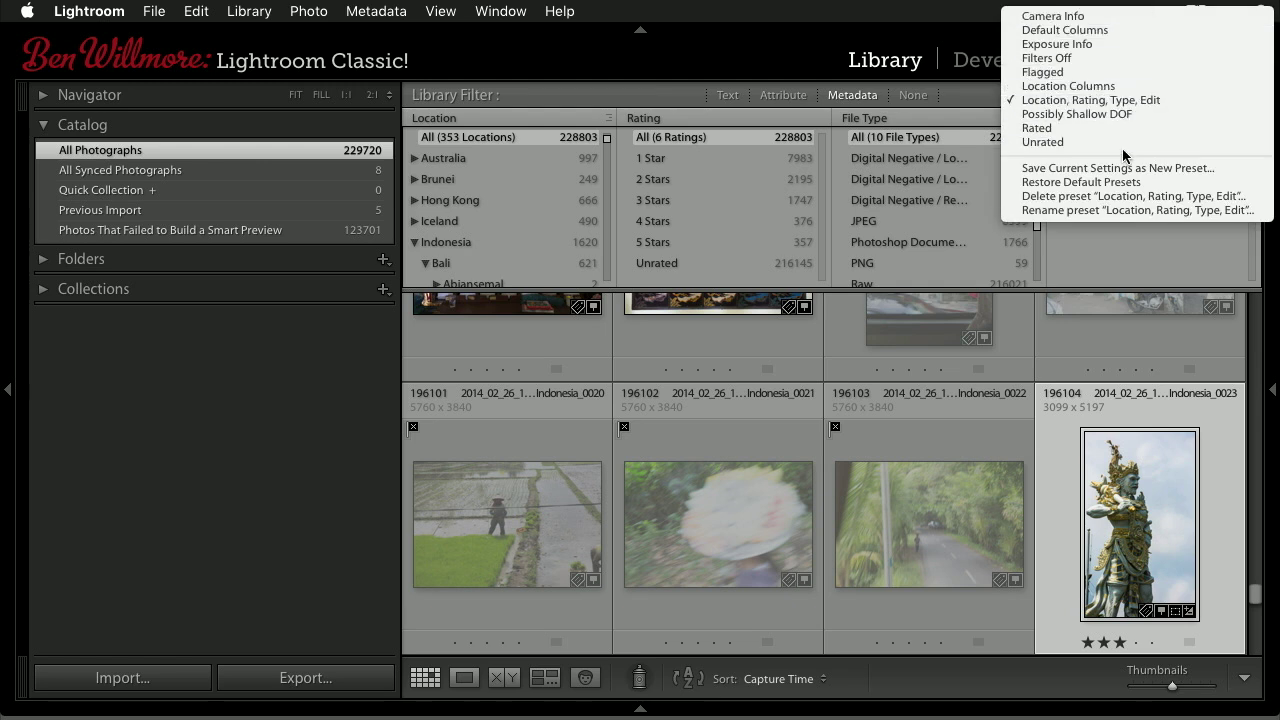
pyautogui.click(1078, 116)
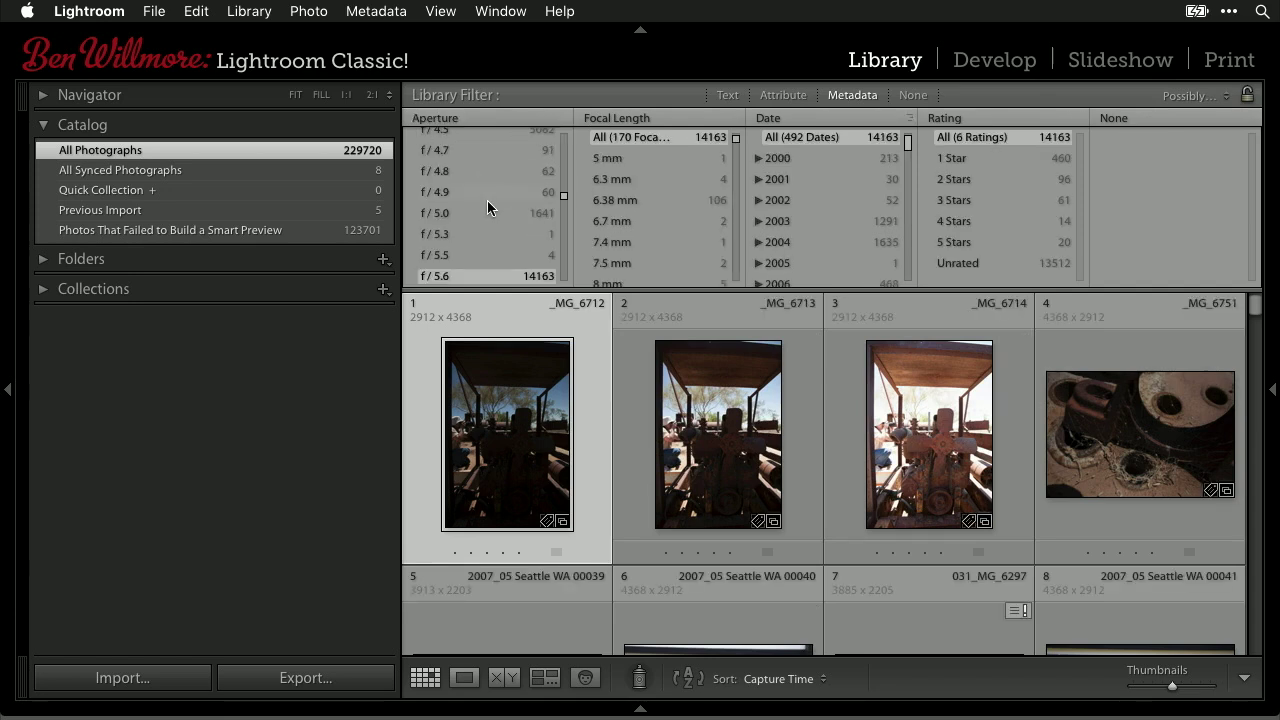
# Step: Filter the Aperture column to photos shot at f/1.0
pyautogui.scroll(-4, 487, 200)
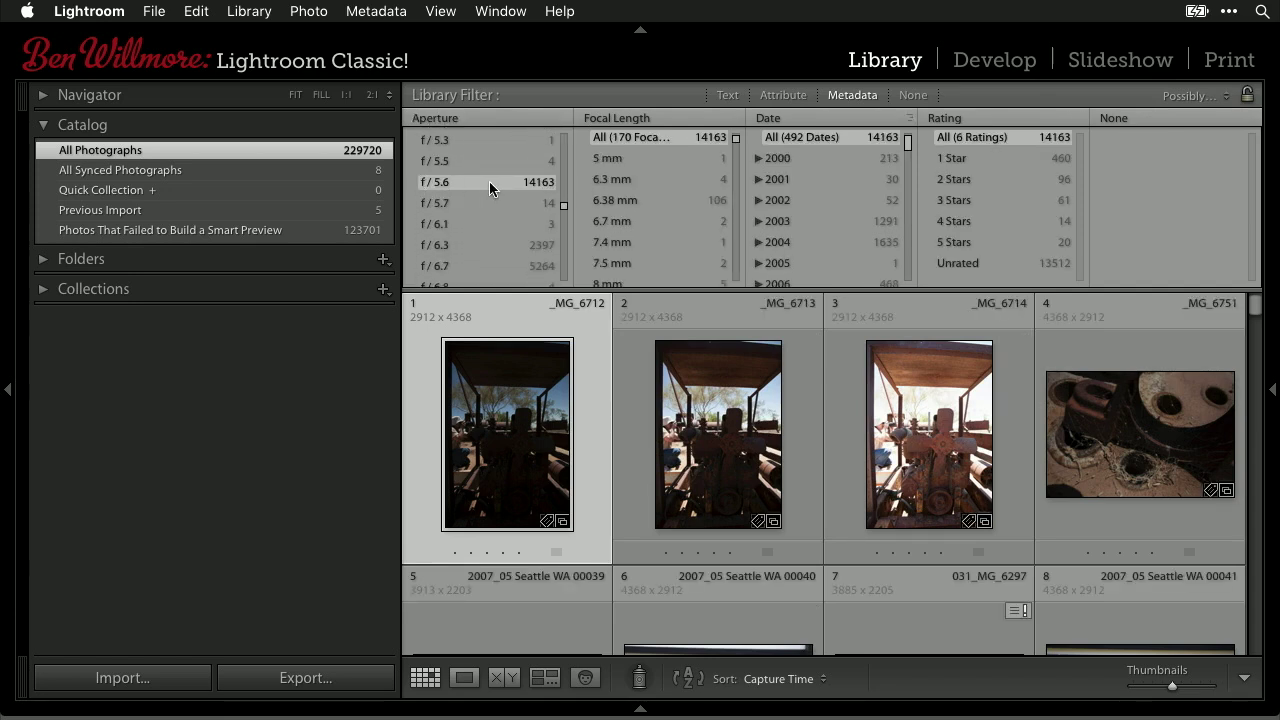
pyautogui.scroll(4, 489, 187)
pyautogui.scroll(10, 489, 188)
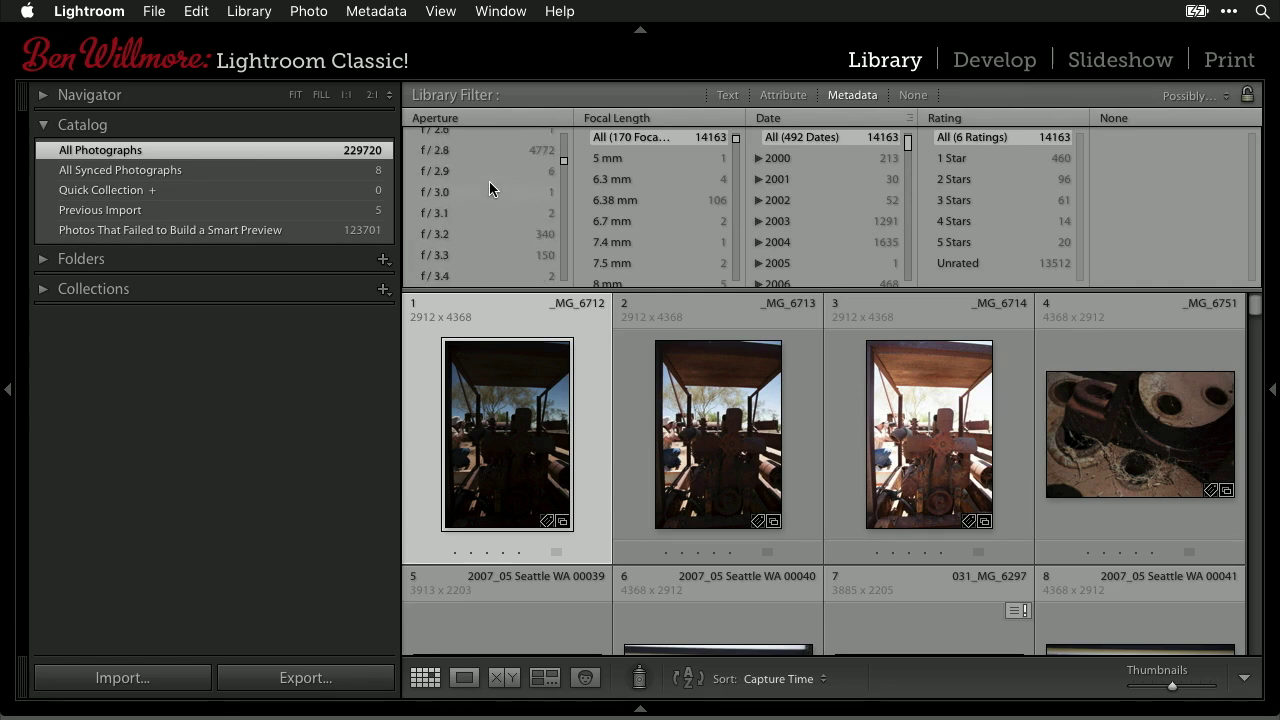
pyautogui.scroll(-4, 478, 250)
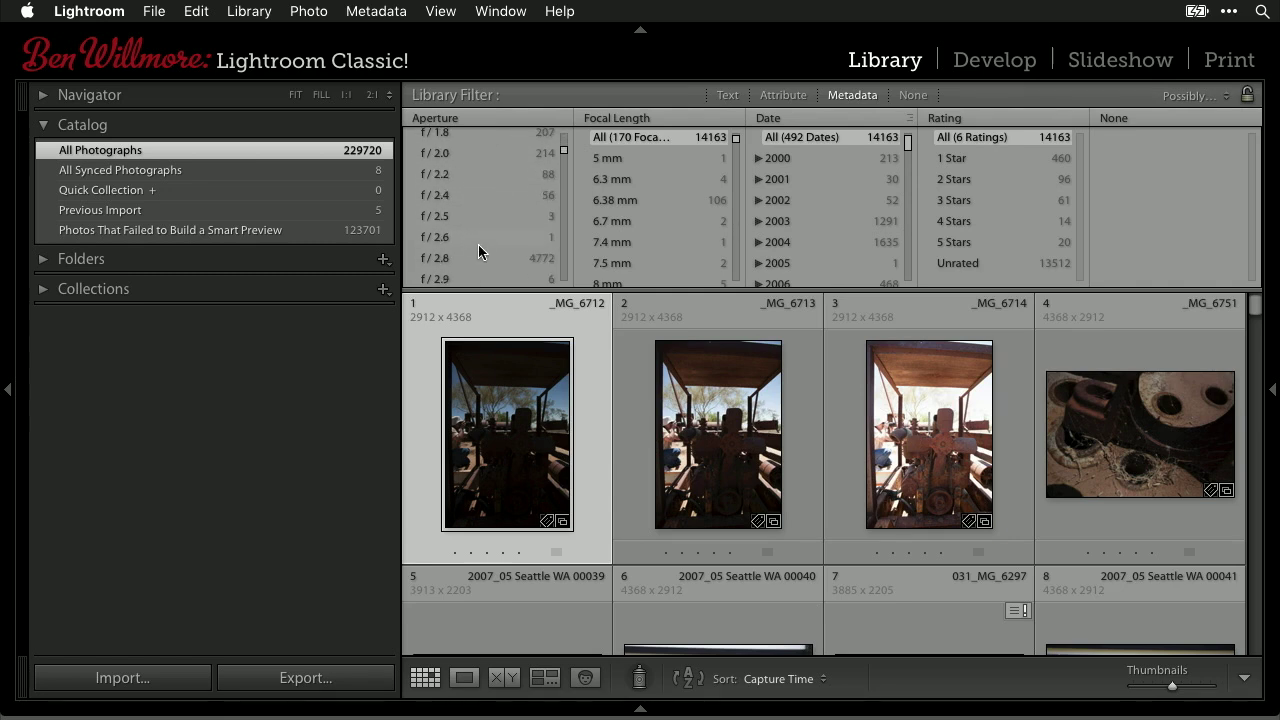
pyautogui.scroll(4, 478, 250)
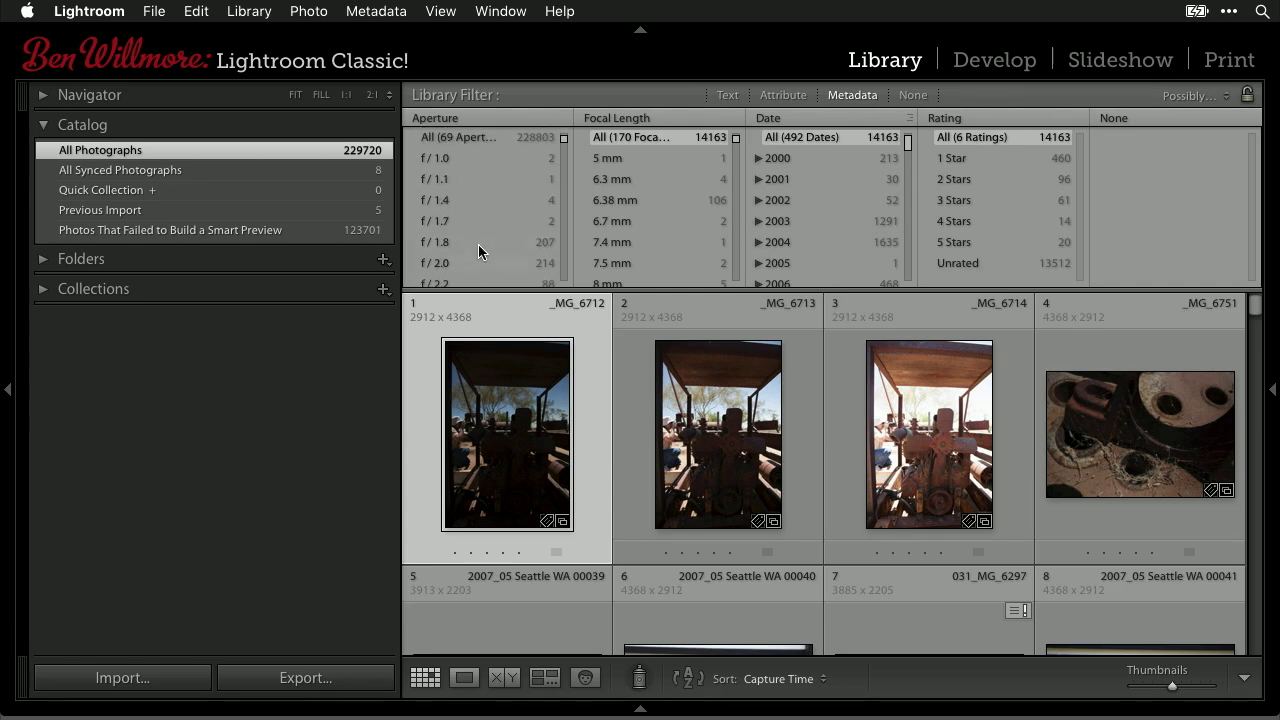
pyautogui.click(455, 157)
# Step: Extend the aperture selection across a range of wider apertures, matching 25827 photos
pyautogui.scroll(-10, 492, 230)
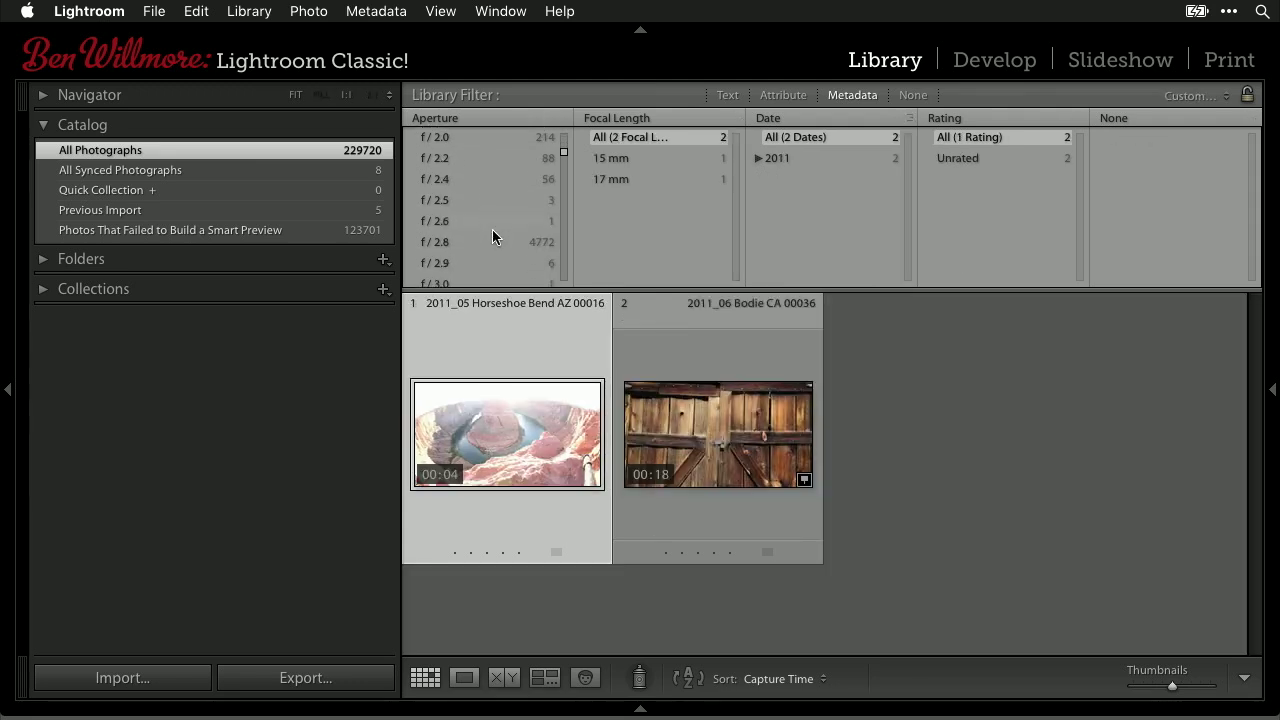
pyautogui.scroll(-4, 492, 230)
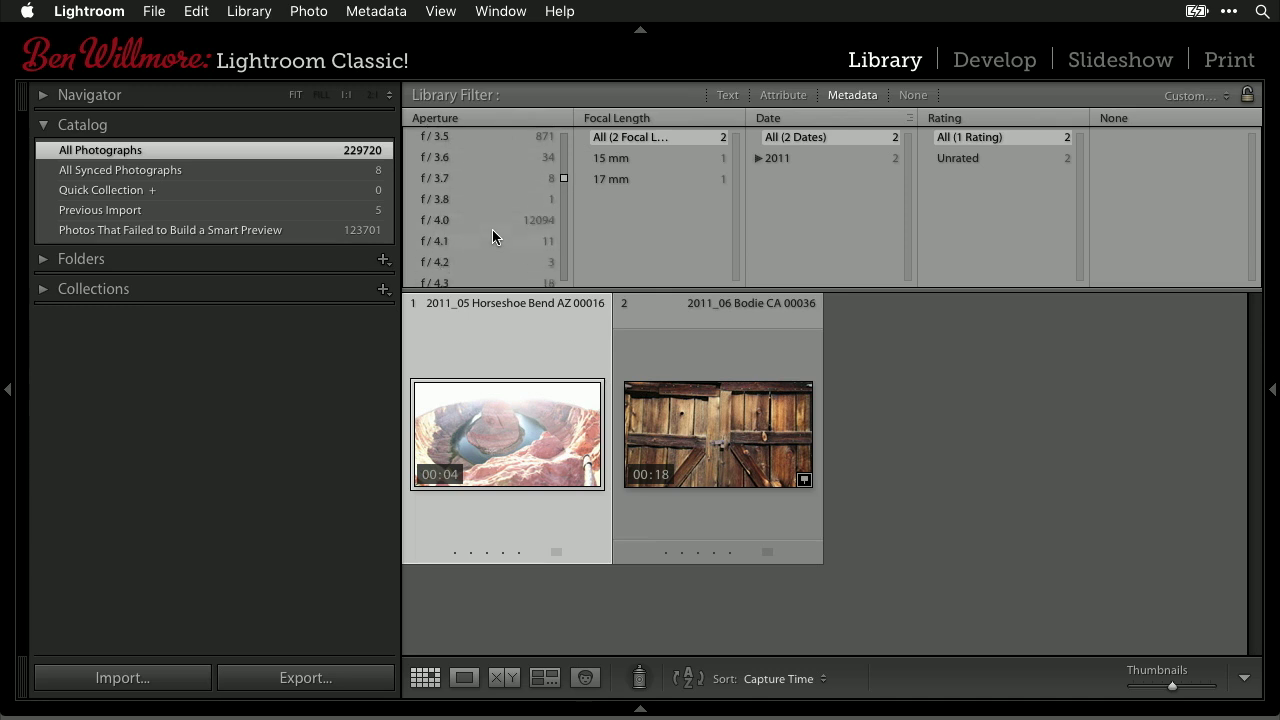
pyautogui.scroll(-1, 492, 230)
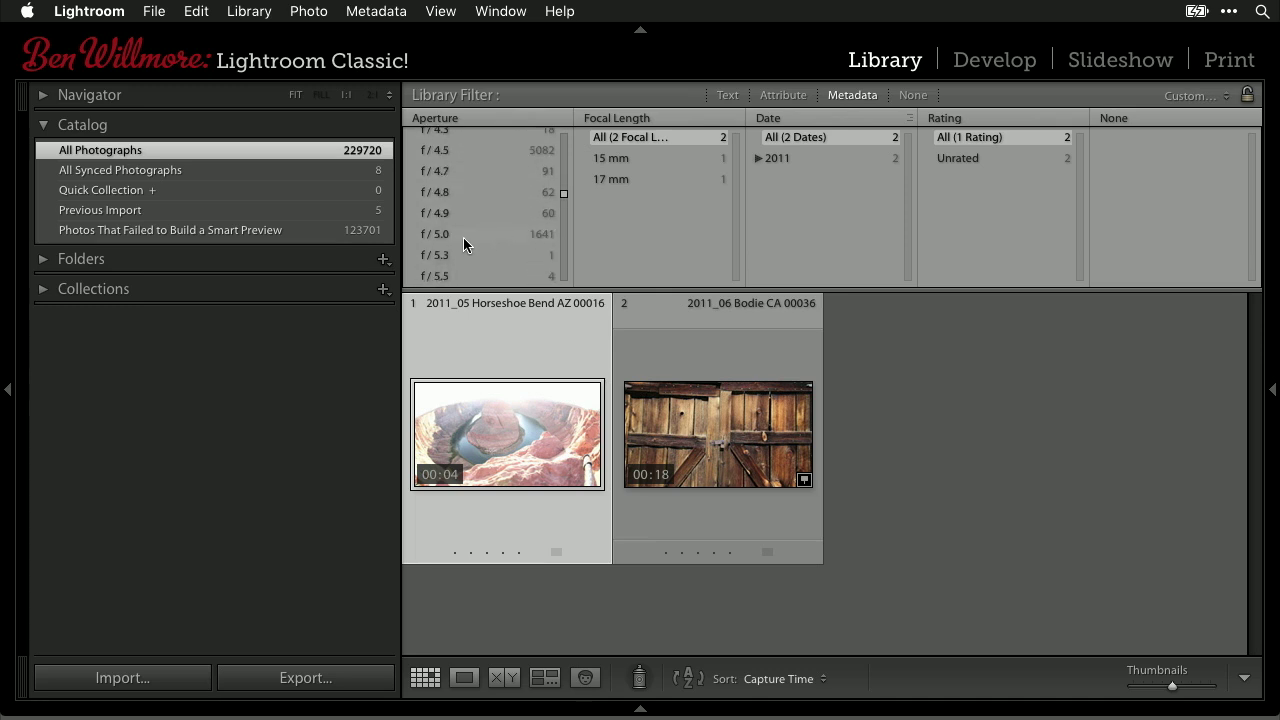
pyautogui.press('super+a')
pyautogui.scroll(15, 505, 204)
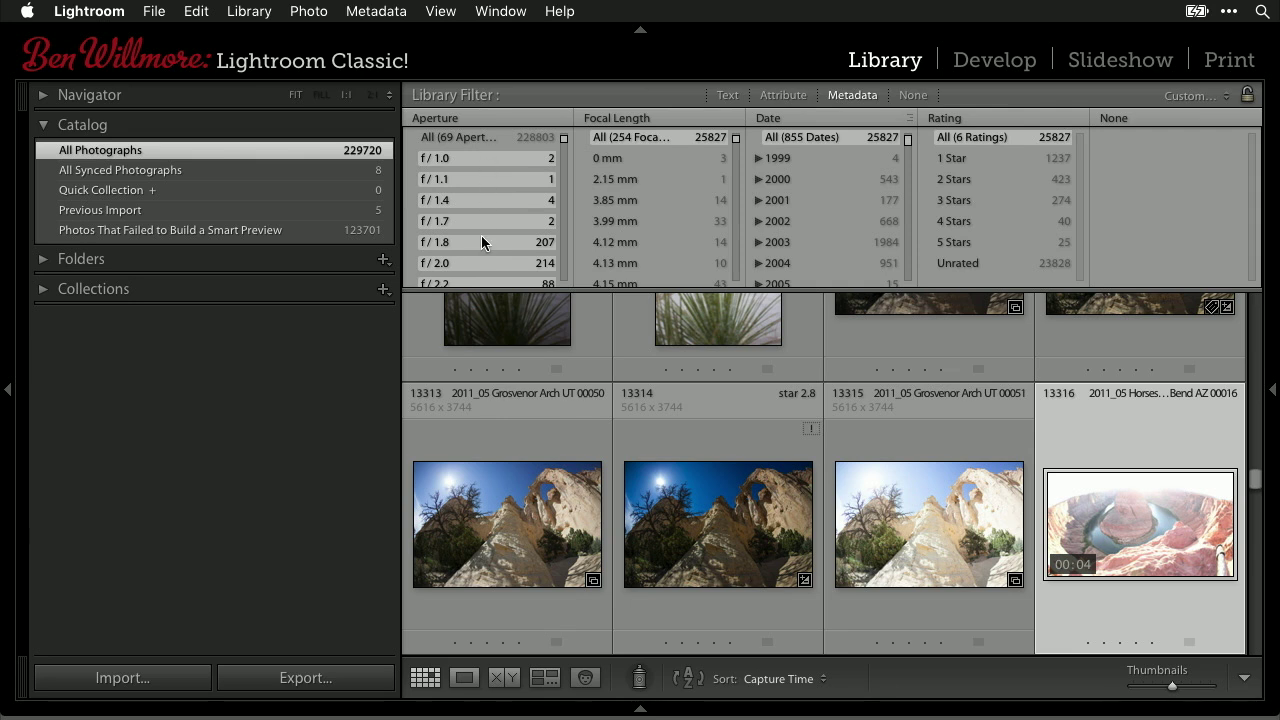
pyautogui.scroll(-5, 481, 240)
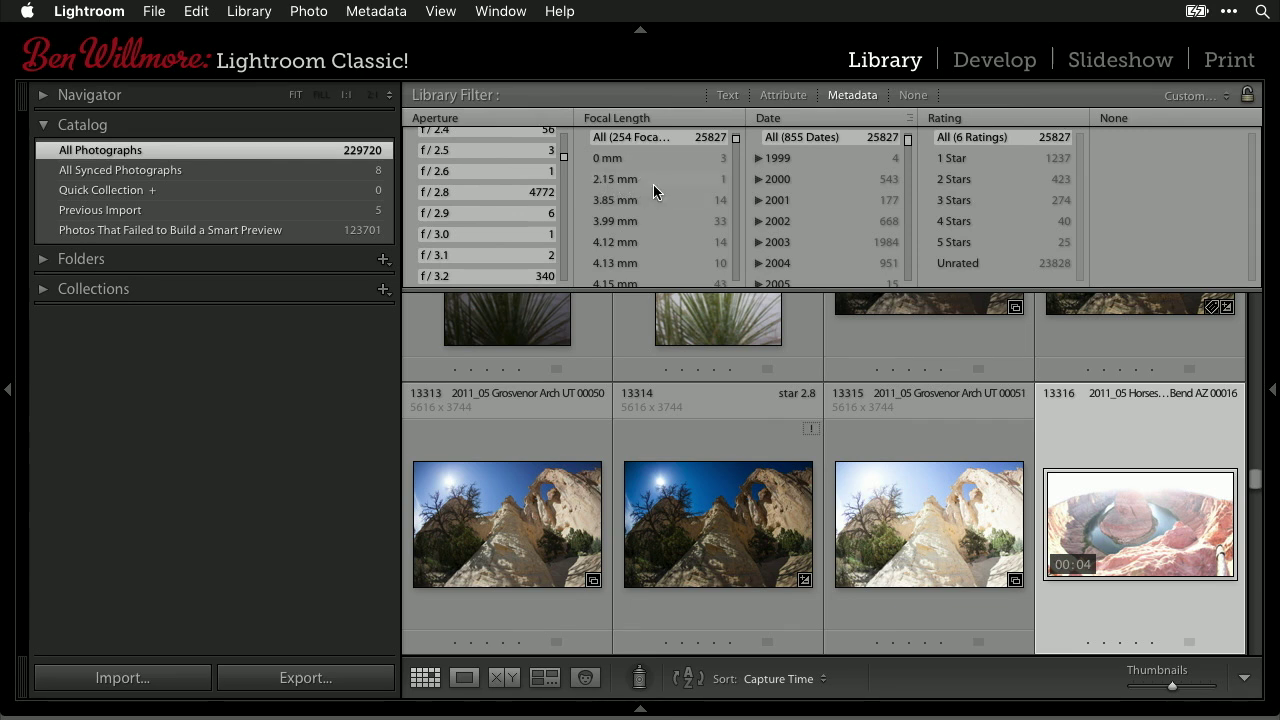
pyautogui.moveTo(735, 142); pyautogui.dragTo(743, 296)
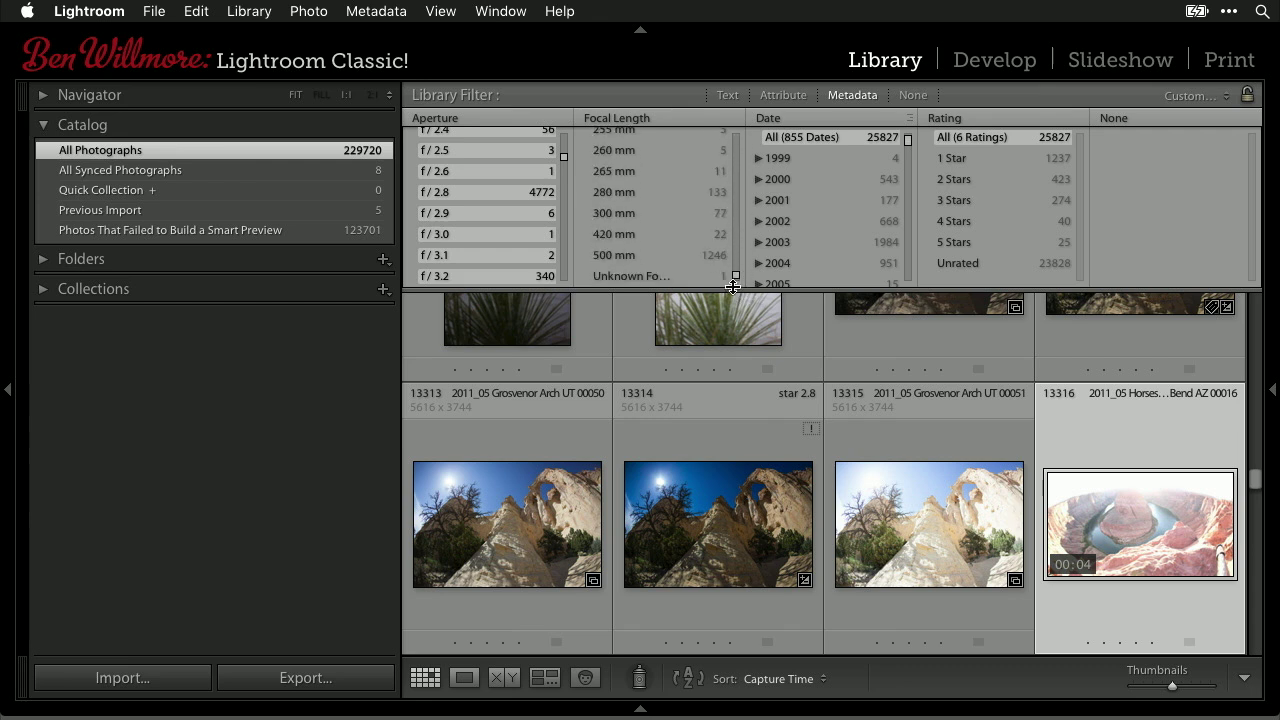
# Step: Select focal lengths from 500 mm down to 215 mm, leaving 1651 photos
pyautogui.click(623, 250)
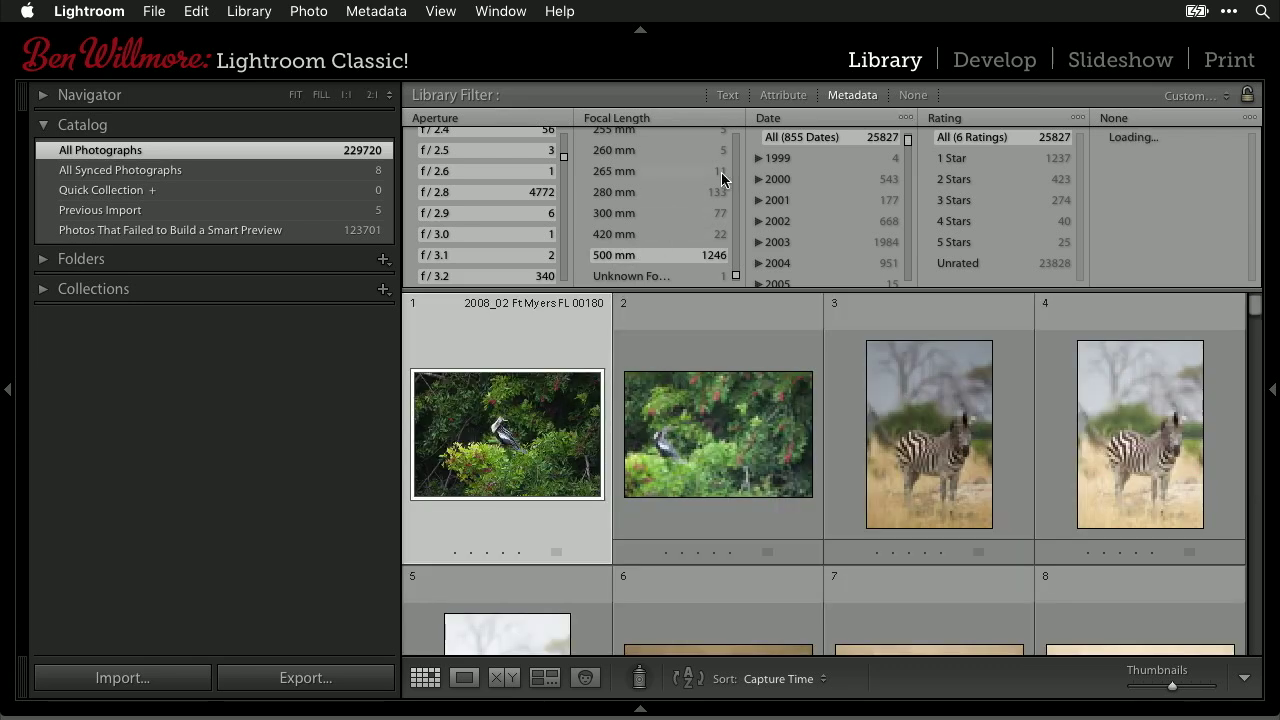
pyautogui.moveTo(737, 276); pyautogui.dragTo(738, 262)
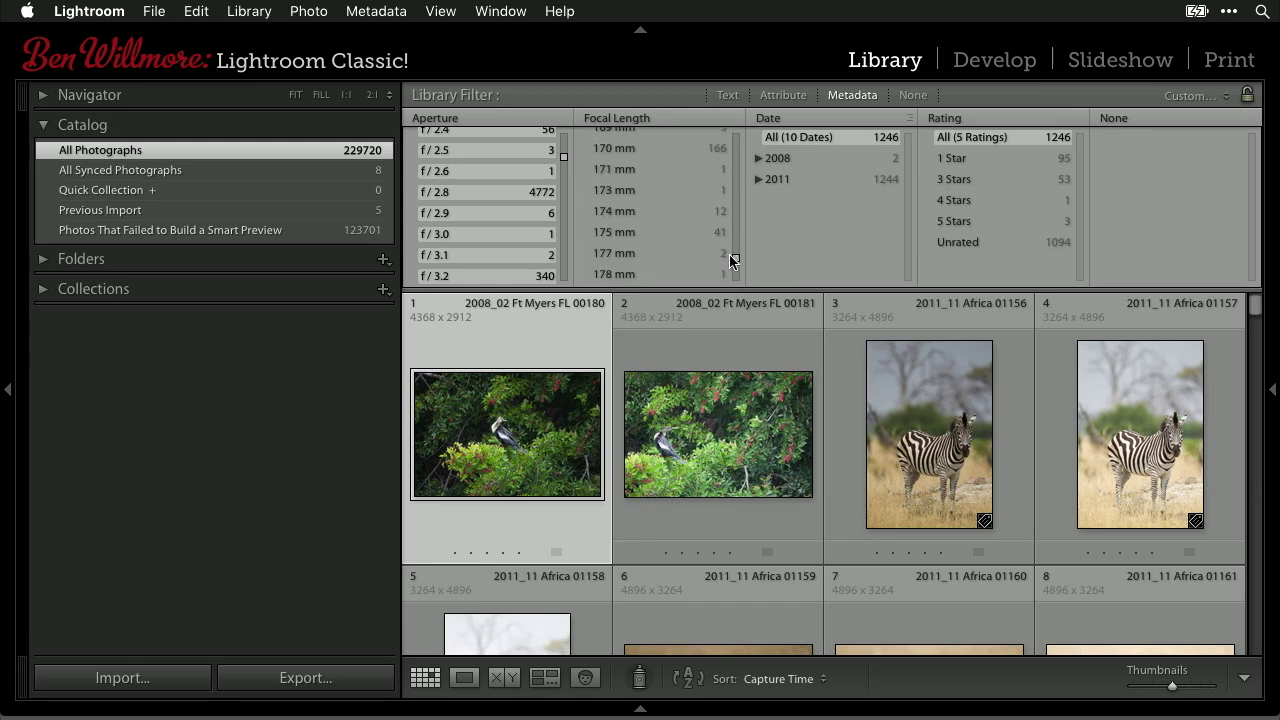
pyautogui.click(640, 149)
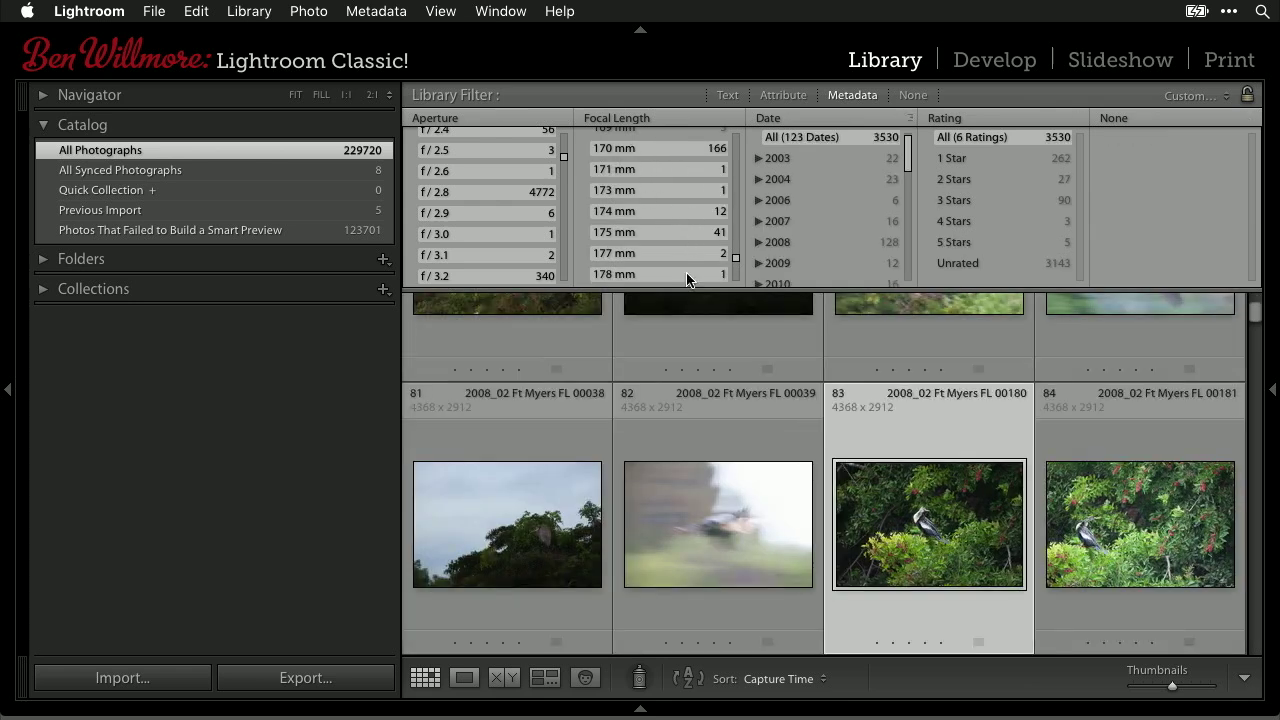
pyautogui.moveTo(735, 259); pyautogui.dragTo(736, 278)
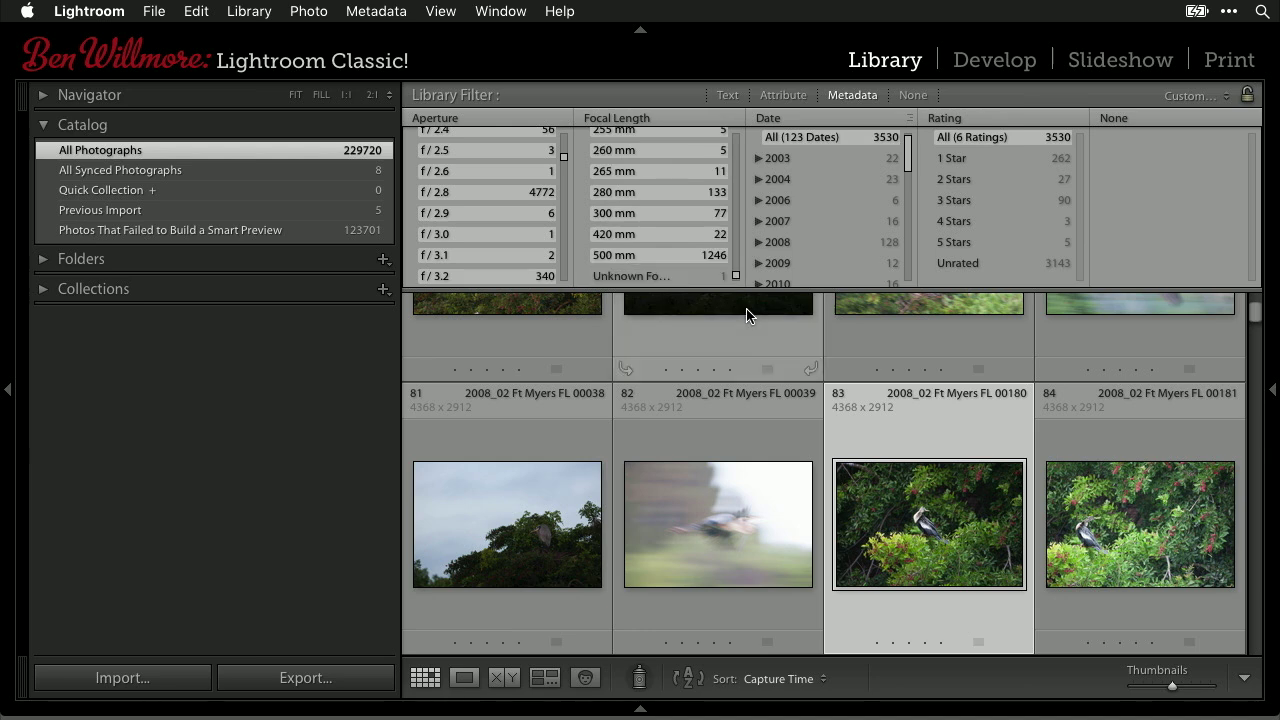
pyautogui.click(629, 257)
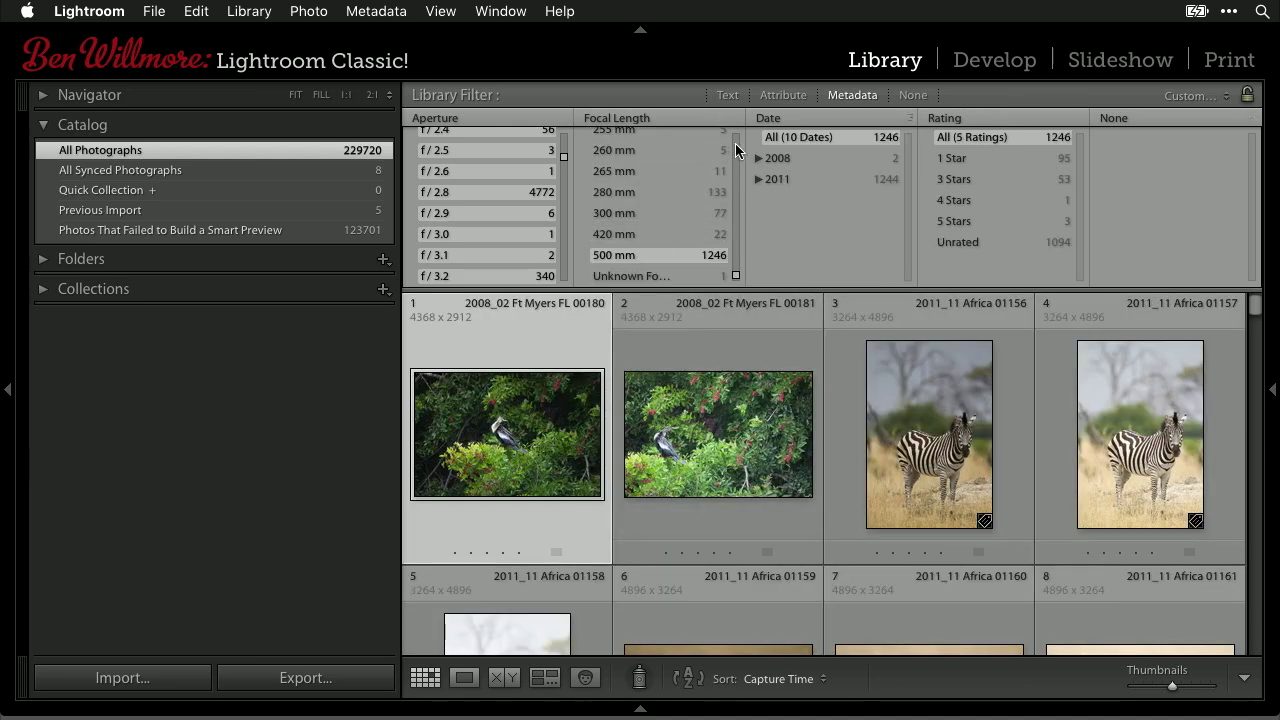
pyautogui.click(735, 143)
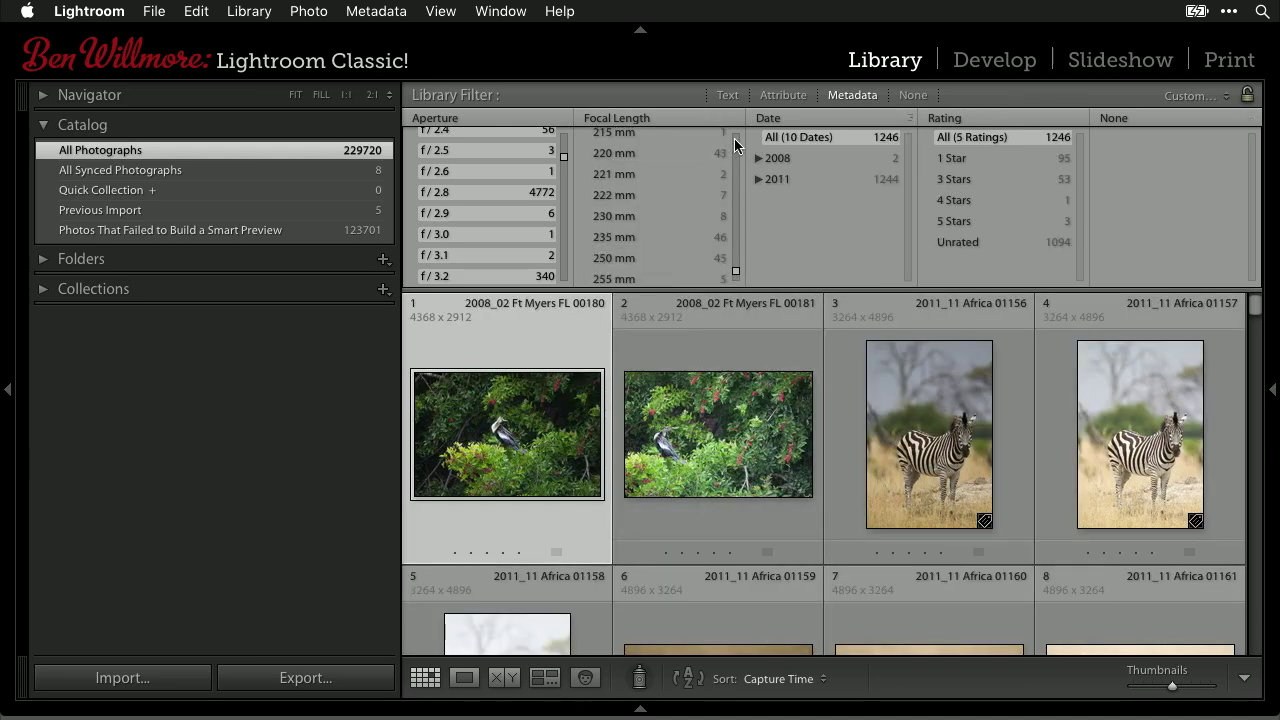
pyautogui.keyDown('shift'); pyautogui.click(622, 132); pyautogui.keyUp('shift')
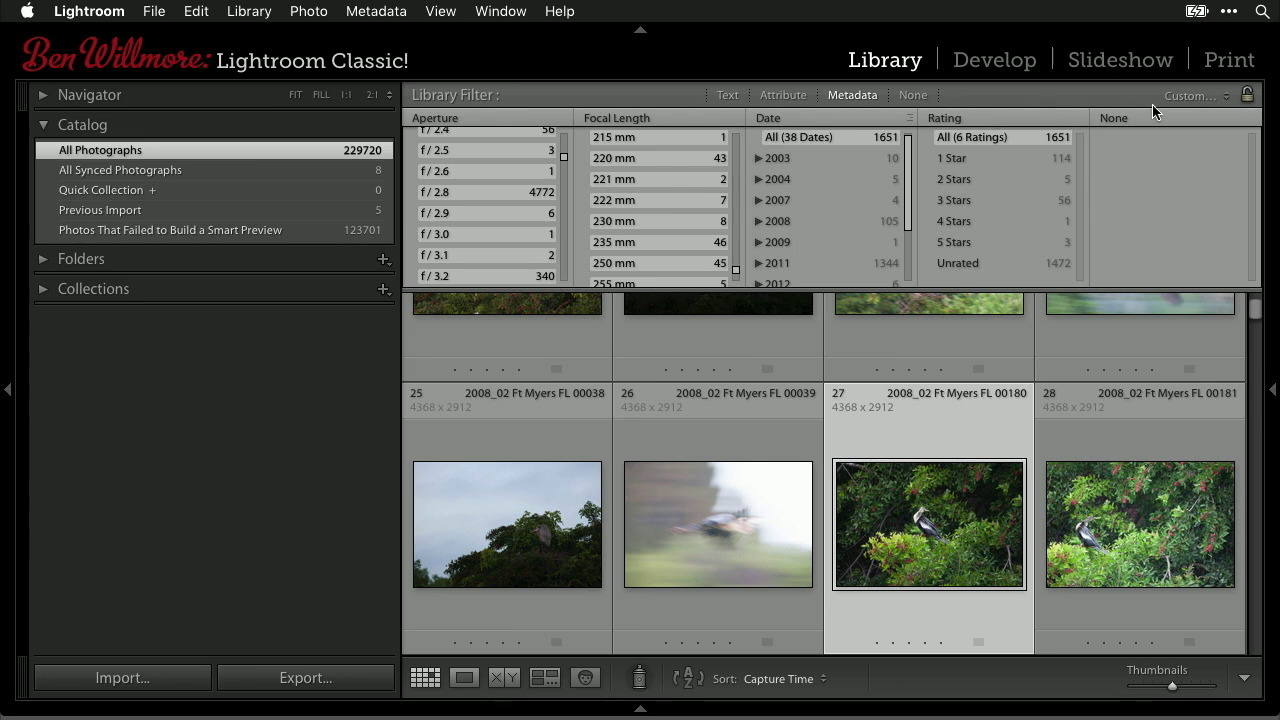
# Step: Switch the Date filter column to Edit, splitting photos into 136 edited and 1515 unedited
pyautogui.click(775, 119)
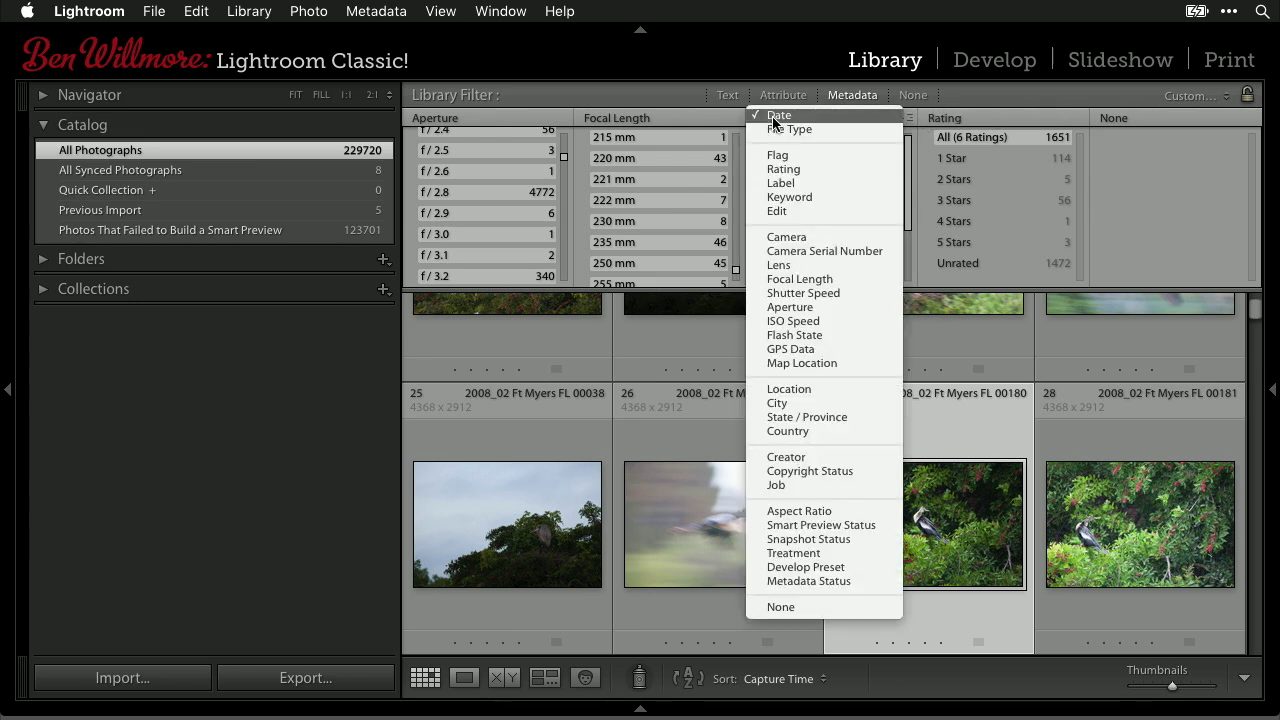
pyautogui.click(797, 211)
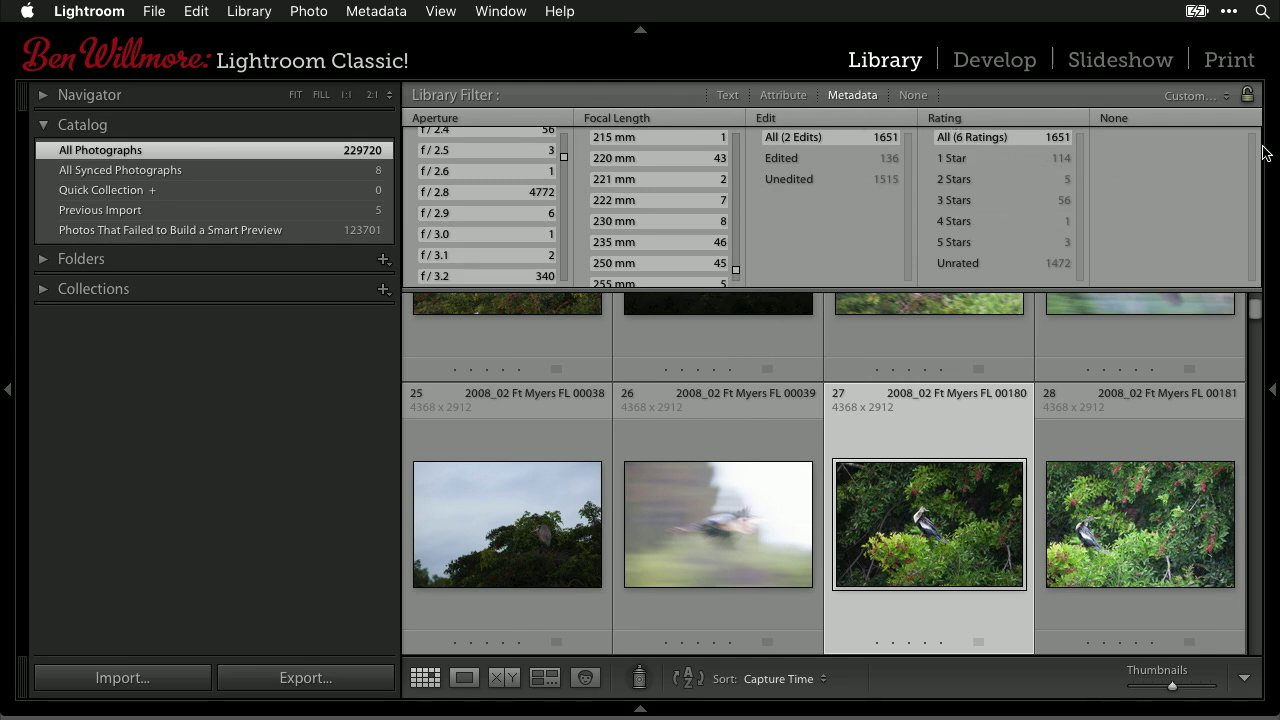
pyautogui.click(1225, 96)
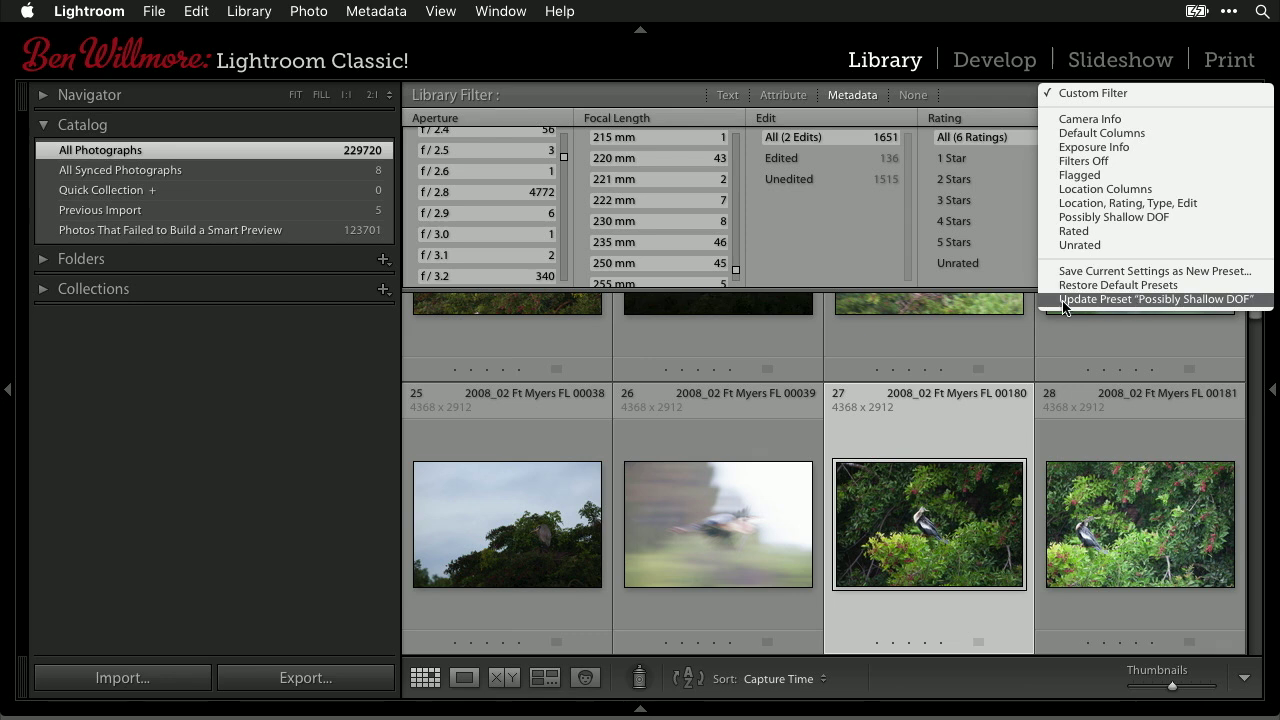
# Step: Save the current columns into the Possibly Shallow DOF preset and keep only the 136 edited photos
pyautogui.click(1172, 302)
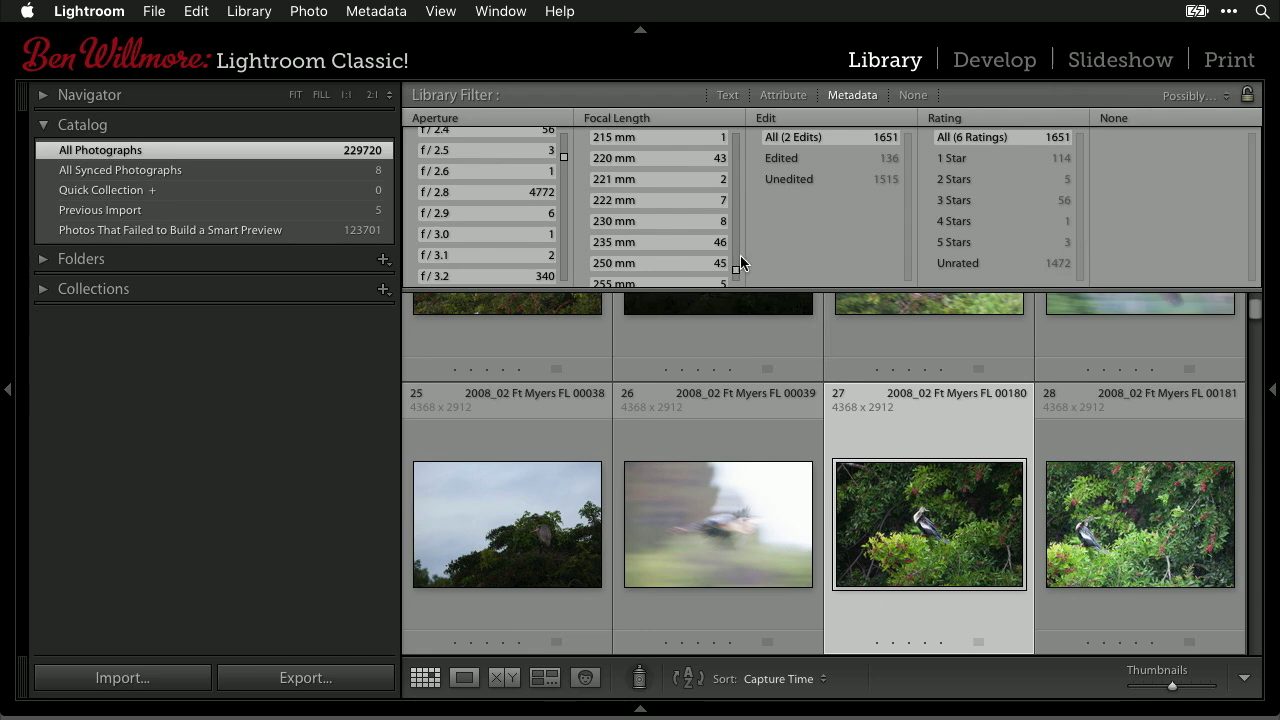
pyautogui.click(800, 160)
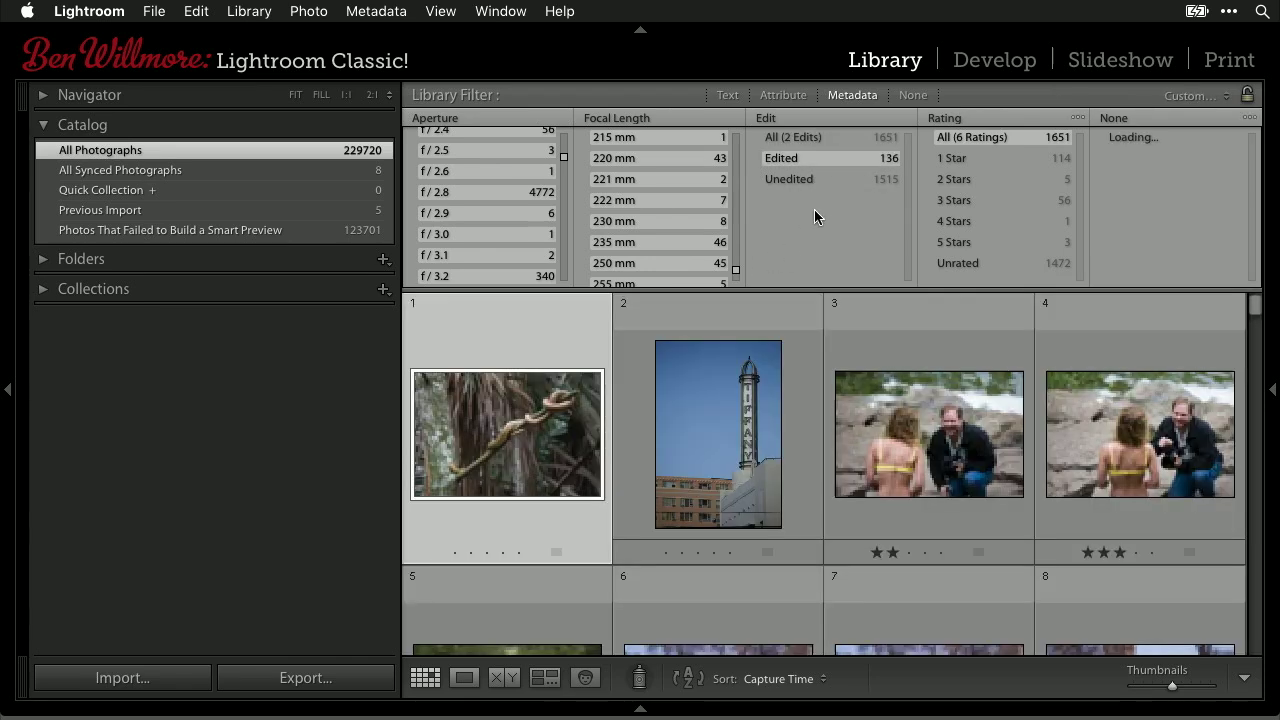
pyautogui.scroll(-5, 883, 425)
pyautogui.scroll(-2, 884, 425)
# Step: View lion photo 14 full size in Loupe, then return to Grid
pyautogui.click(777, 535)
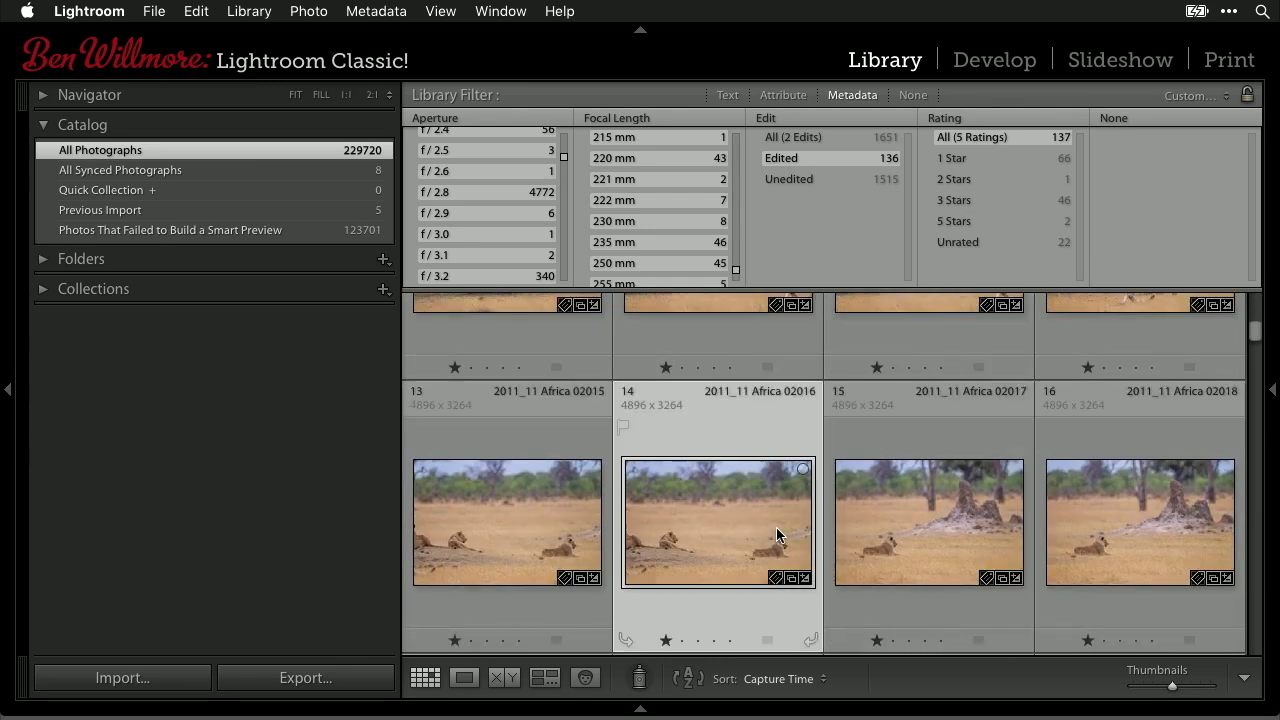
pyautogui.doubleClick(777, 535)
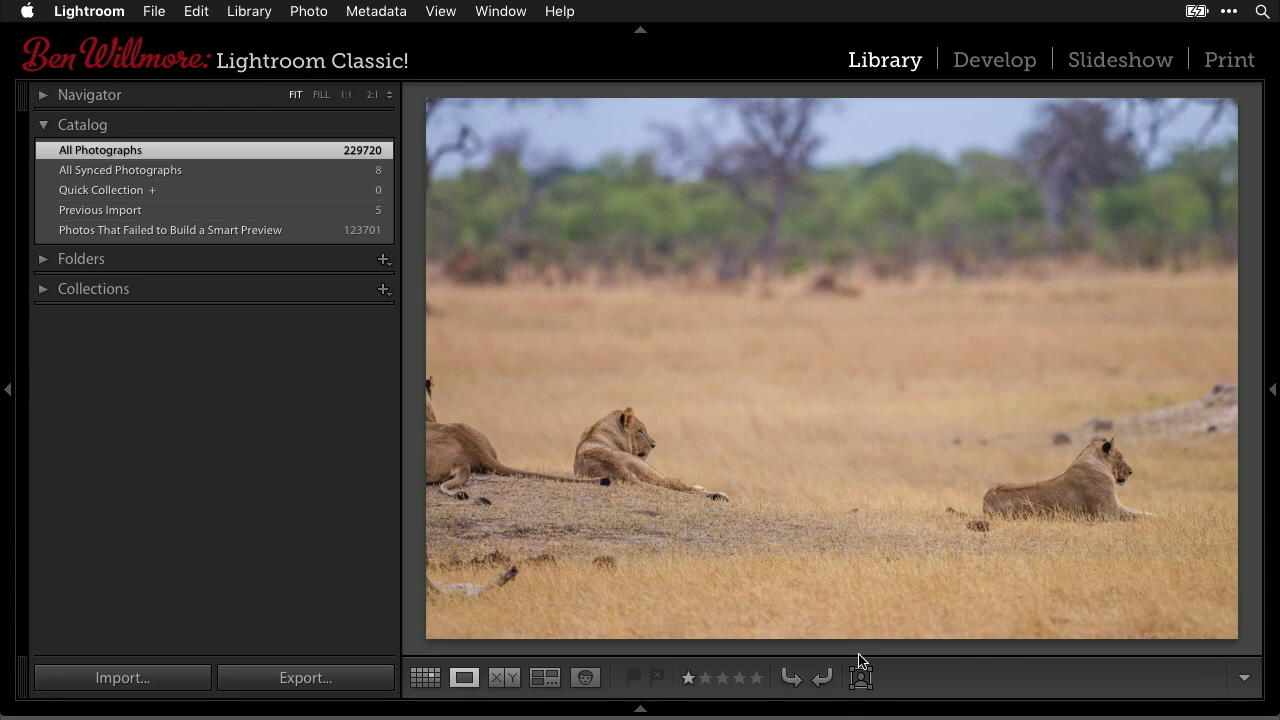
pyautogui.press('g')
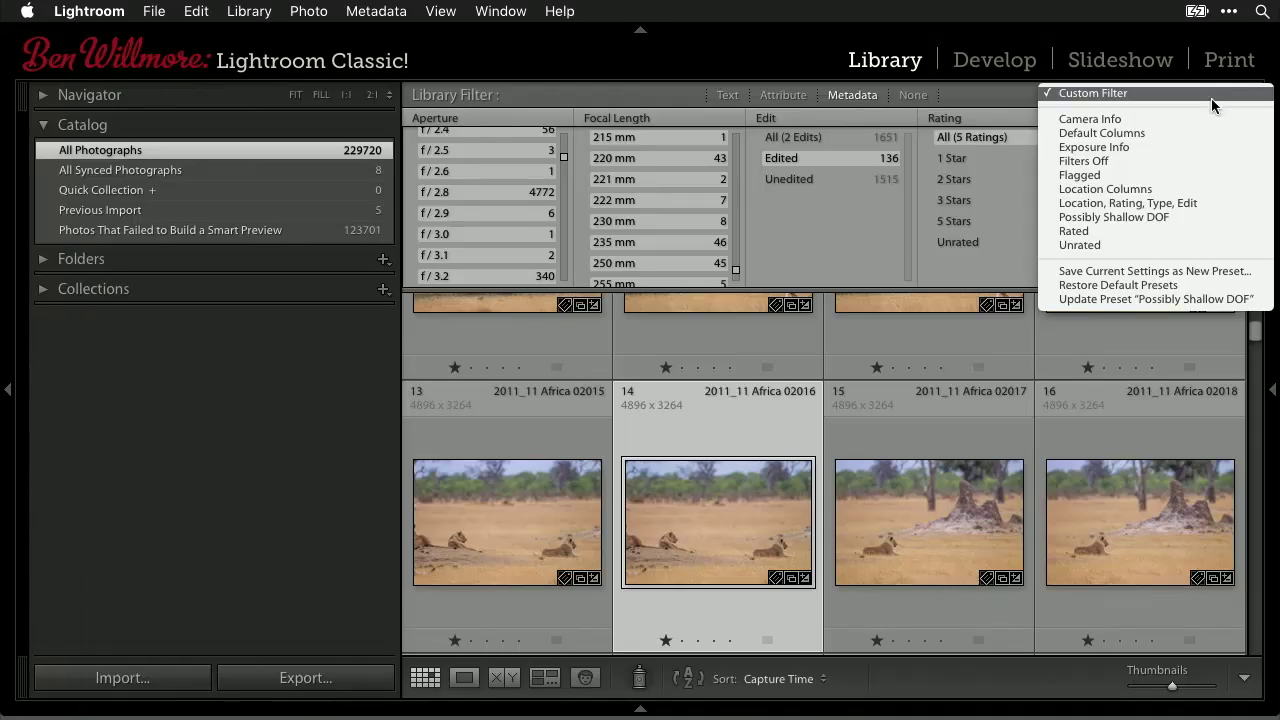
# Step: Reapply Possibly Shallow DOF, returning the Edit filter to All with 1651 long-lens photos
pyautogui.click(1163, 218)
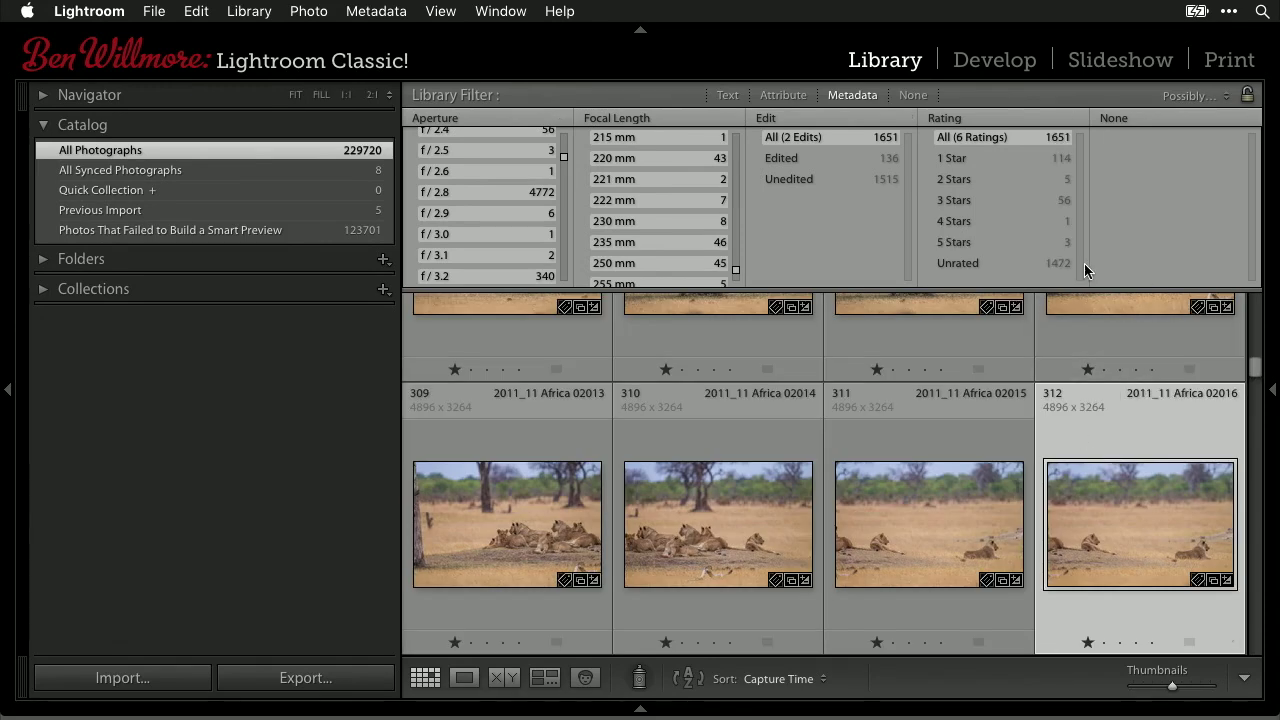
pyautogui.click(1171, 94)
pyautogui.moveTo(1120, 12)
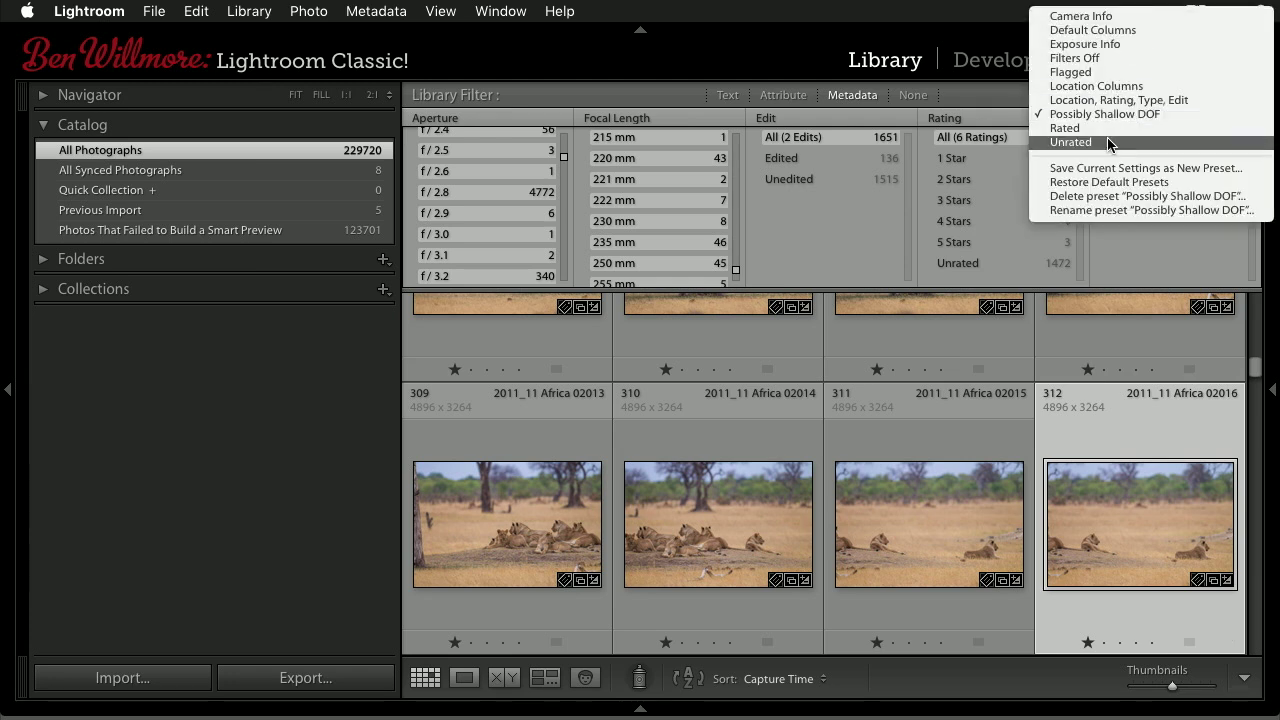
pyautogui.click(991, 99)
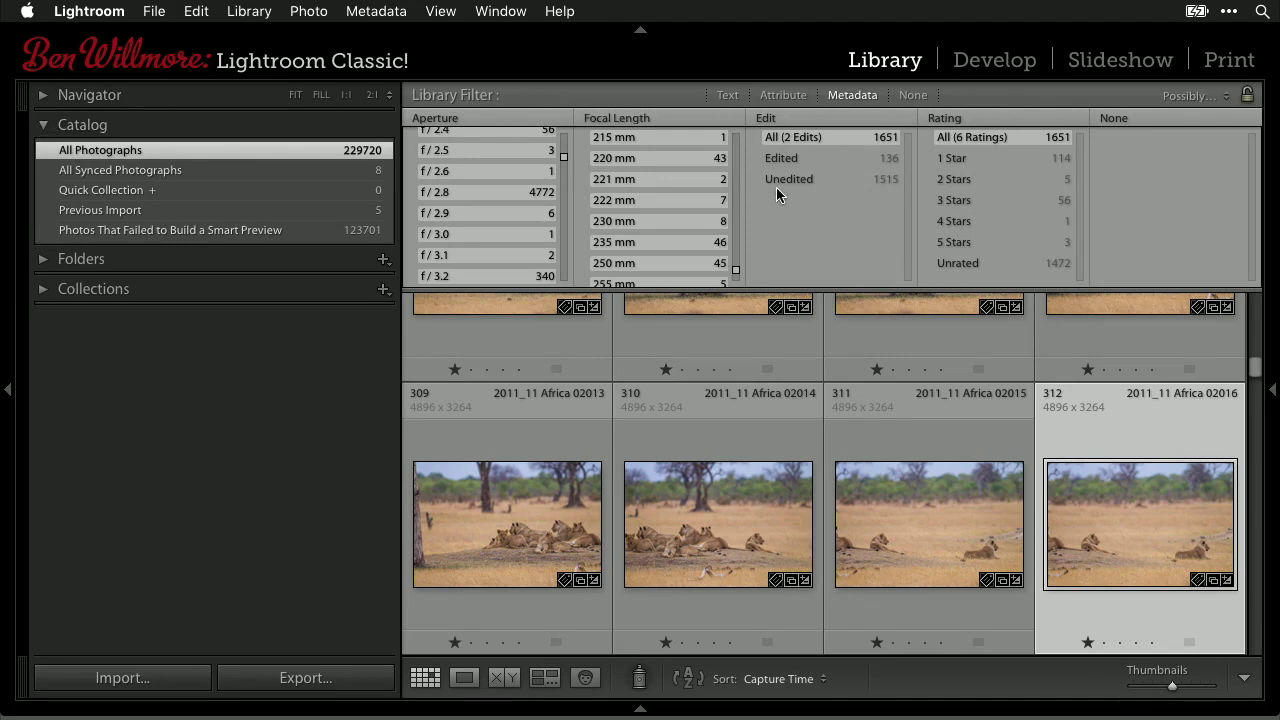
# Step: Set the library filter to None and open the 2011_11 Africa folder via an 'africa' folder search
pyautogui.click(912, 96)
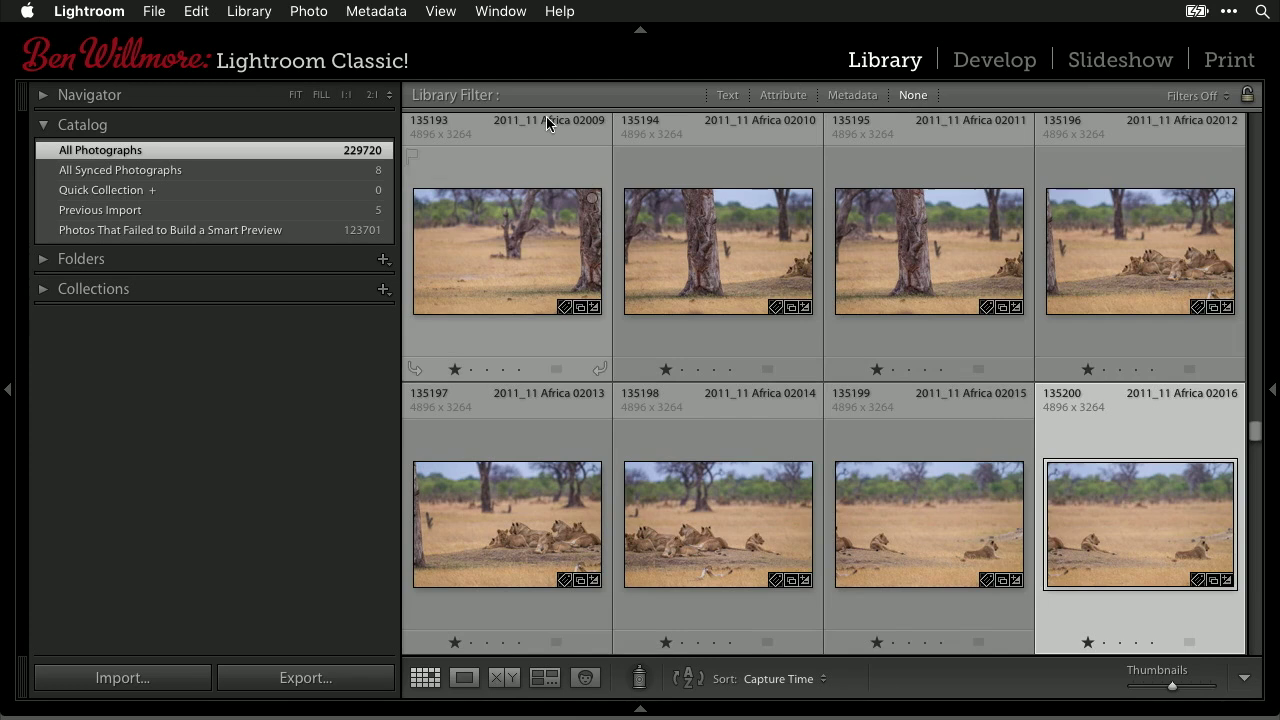
pyautogui.click(44, 260)
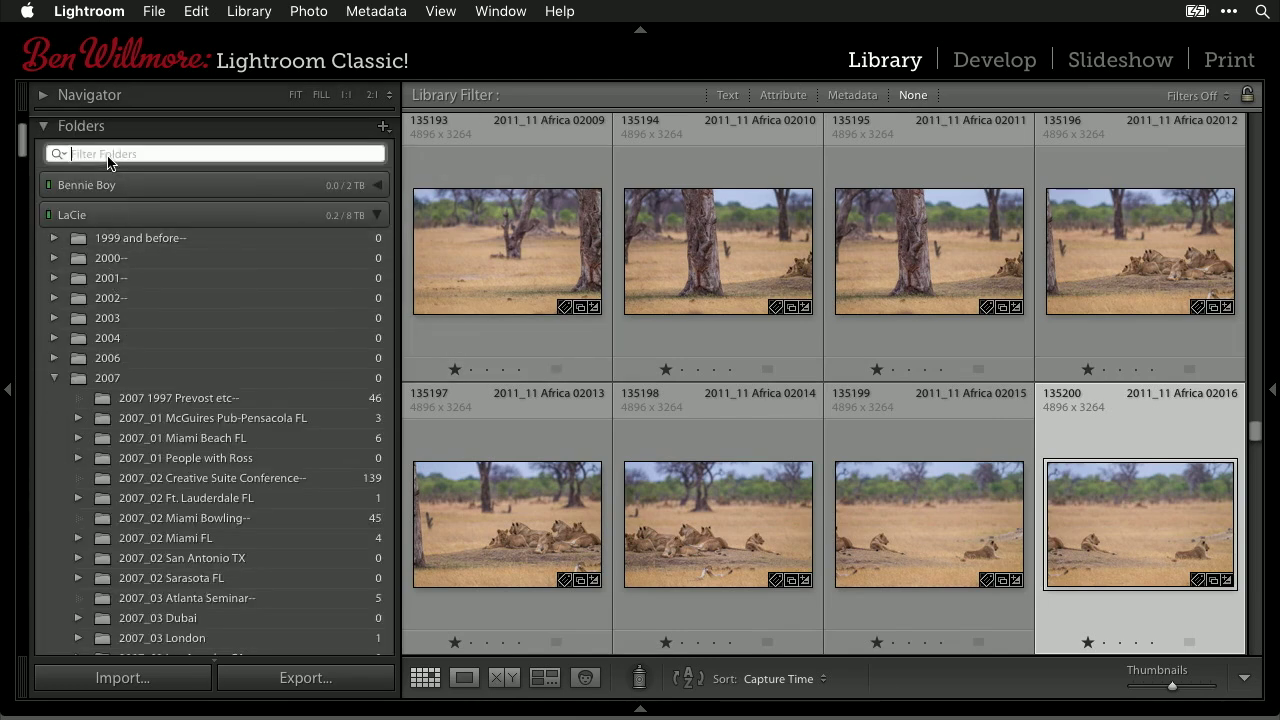
pyautogui.scroll(2, 110, 163)
pyautogui.write('africa')
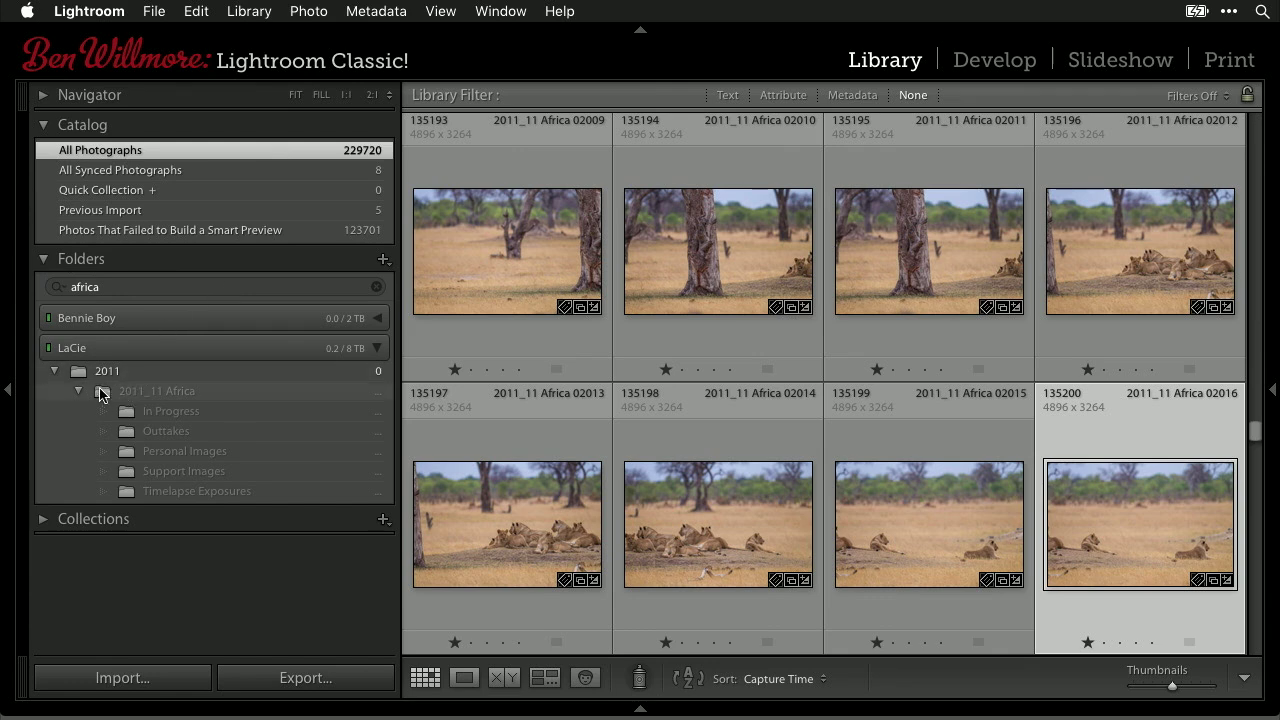
pyautogui.click(199, 390)
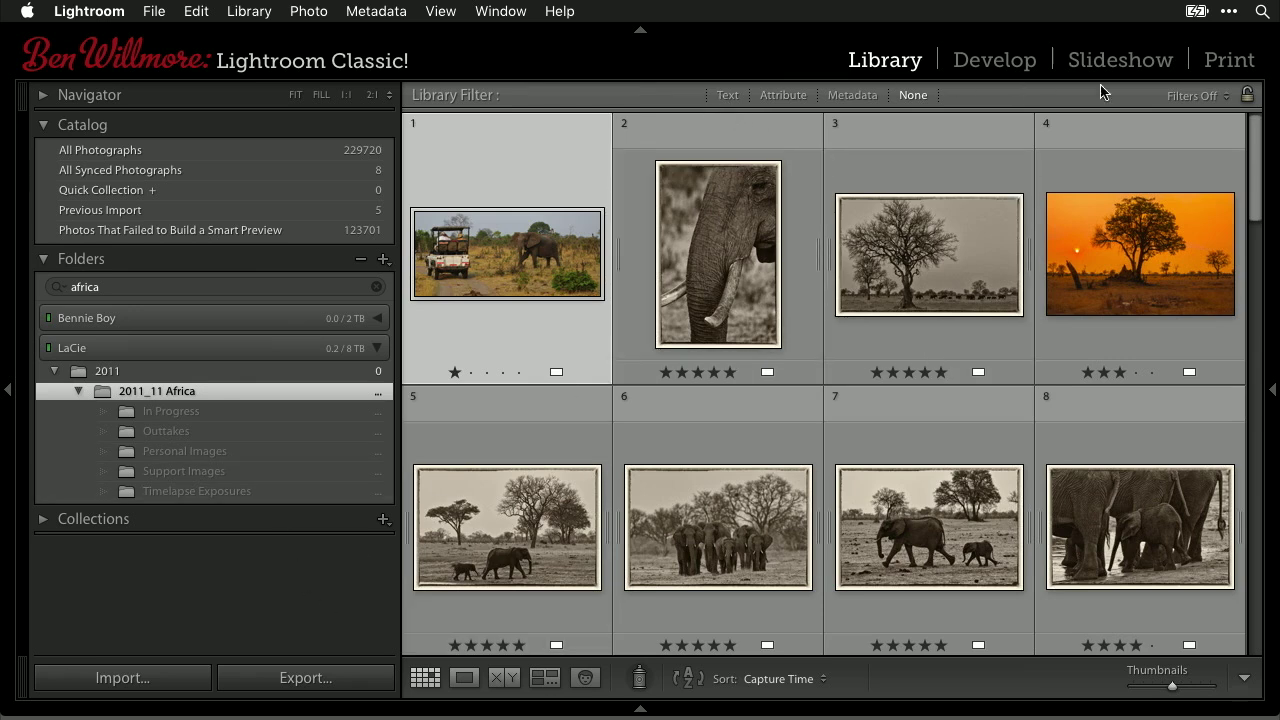
pyautogui.click(1196, 96)
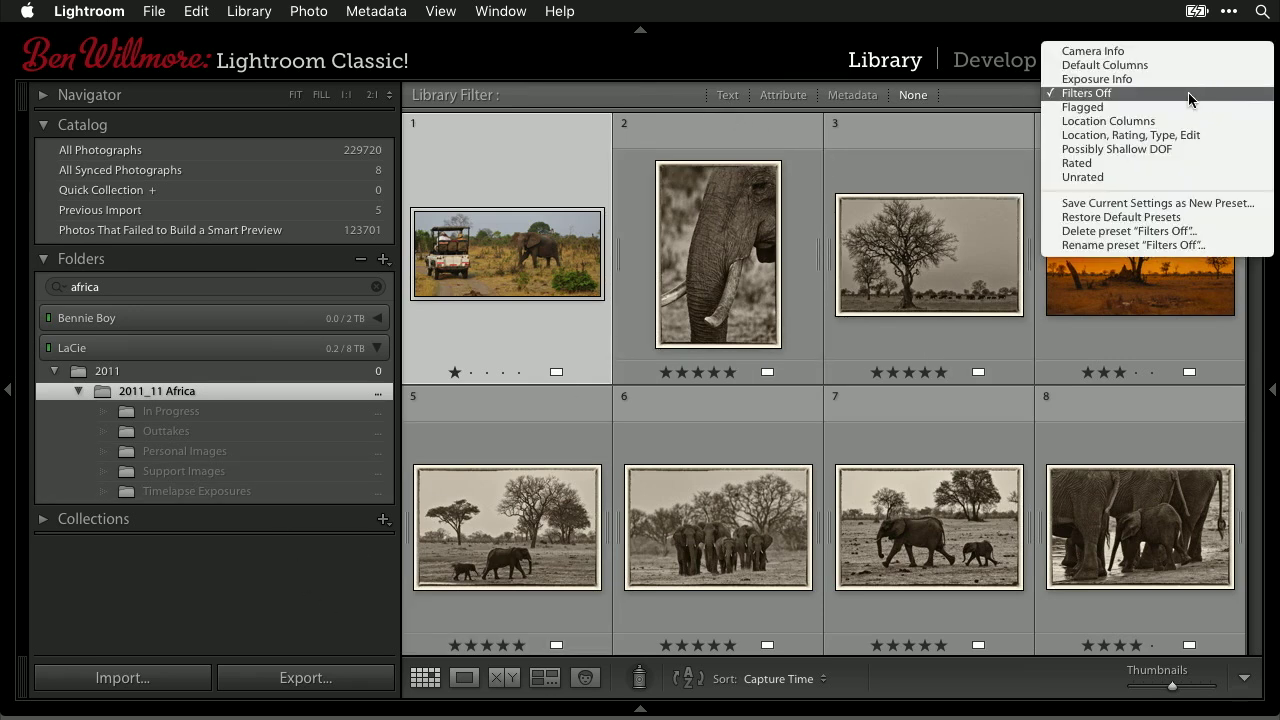
# Step: Apply Possibly Shallow DOF to 2011_11 Africa and enable Show Photos in Subfolders, matching three zebra shots
pyautogui.click(1146, 150)
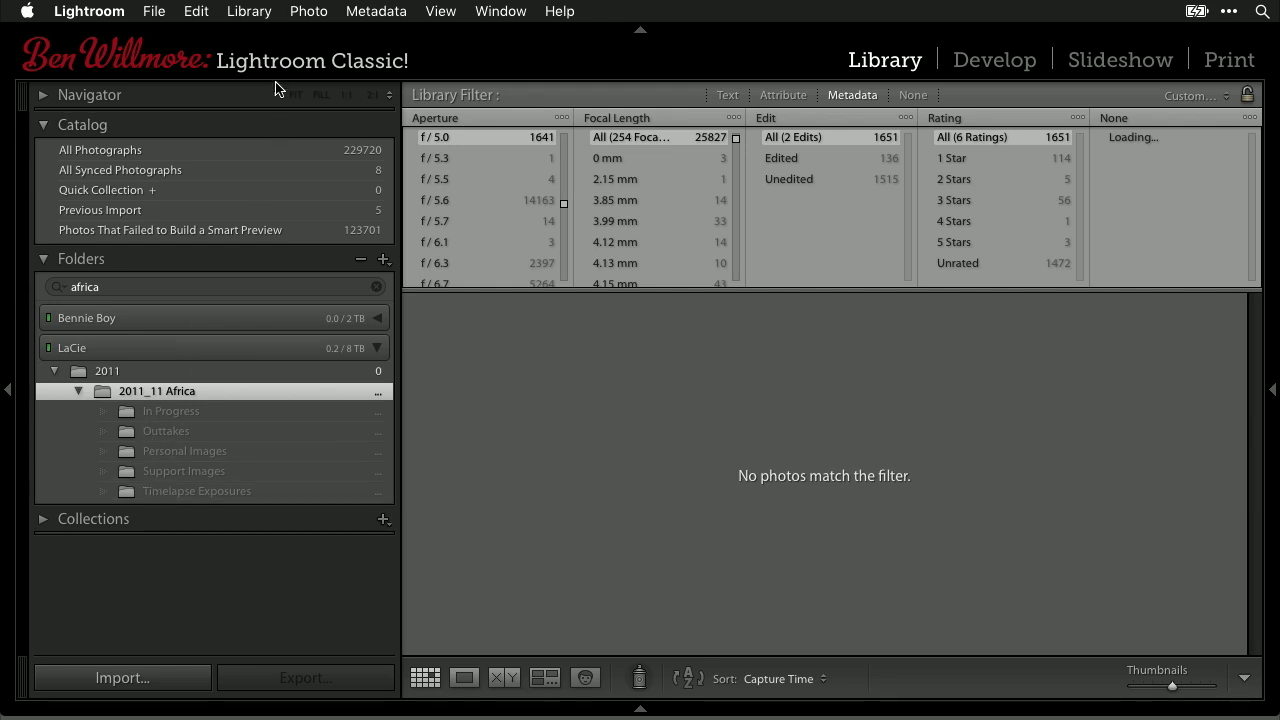
pyautogui.click(240, 12)
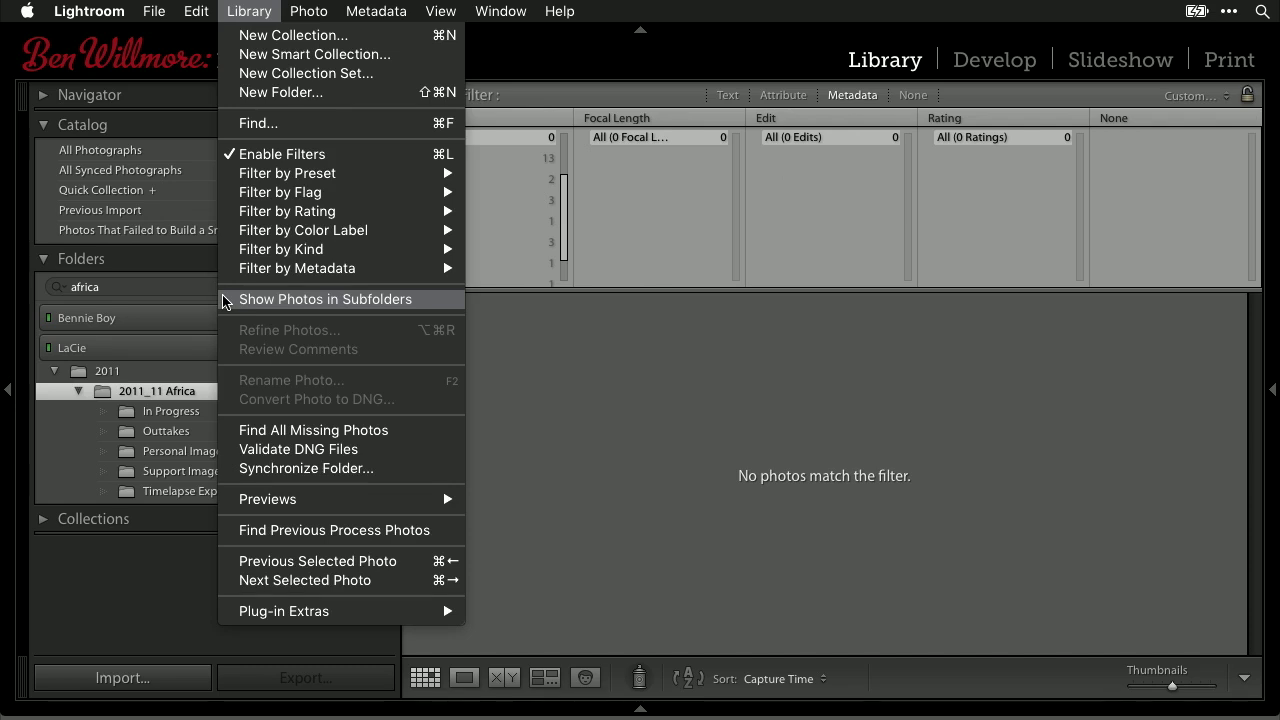
pyautogui.click(226, 300)
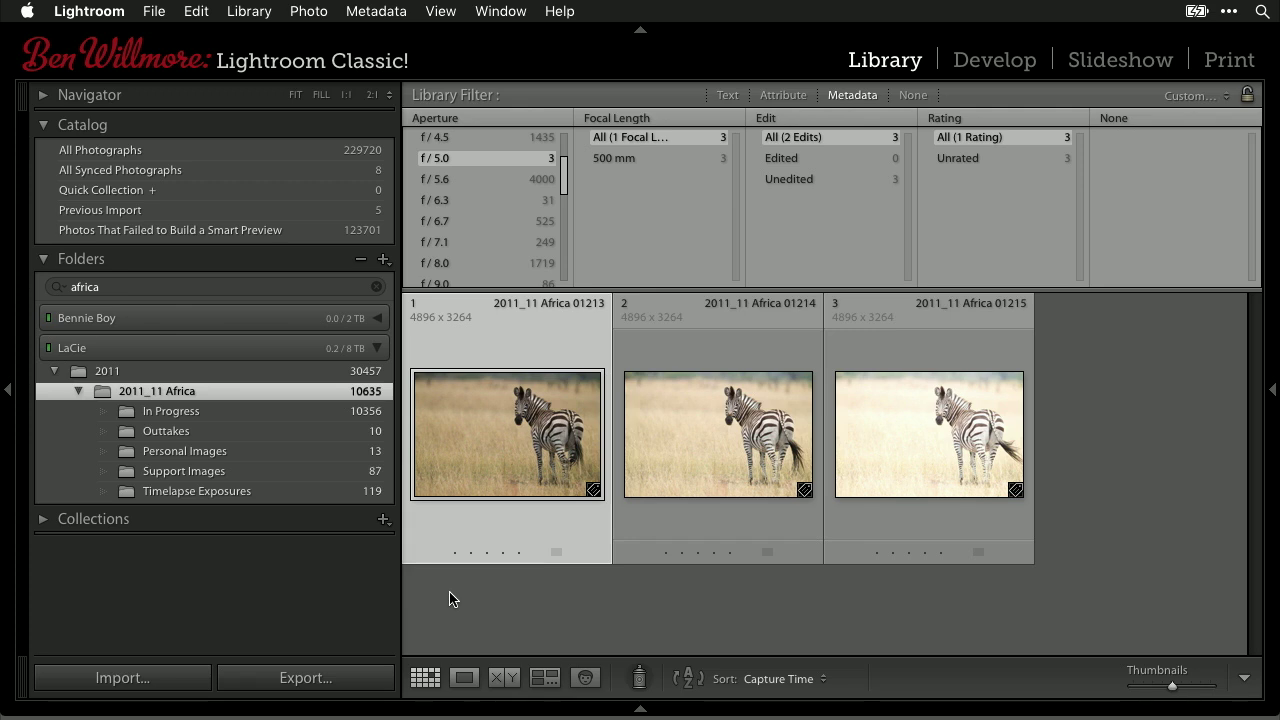
pyautogui.click(655, 417)
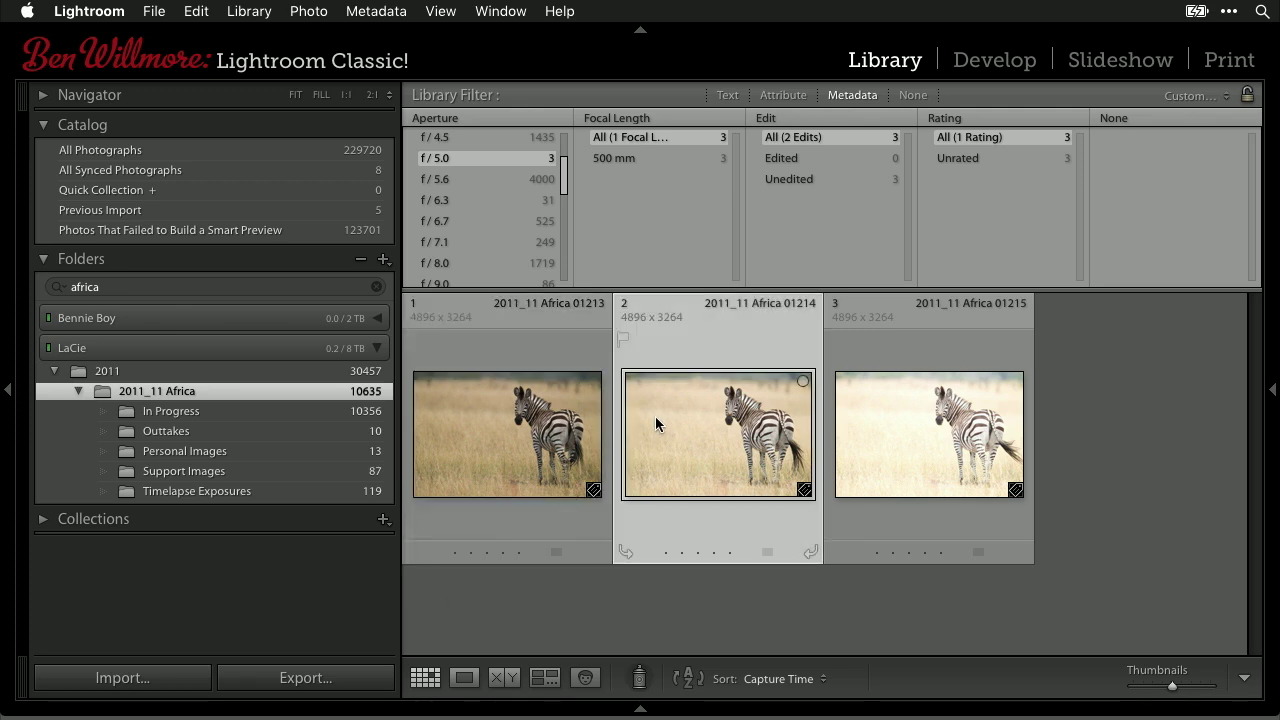
pyautogui.doubleClick(655, 416)
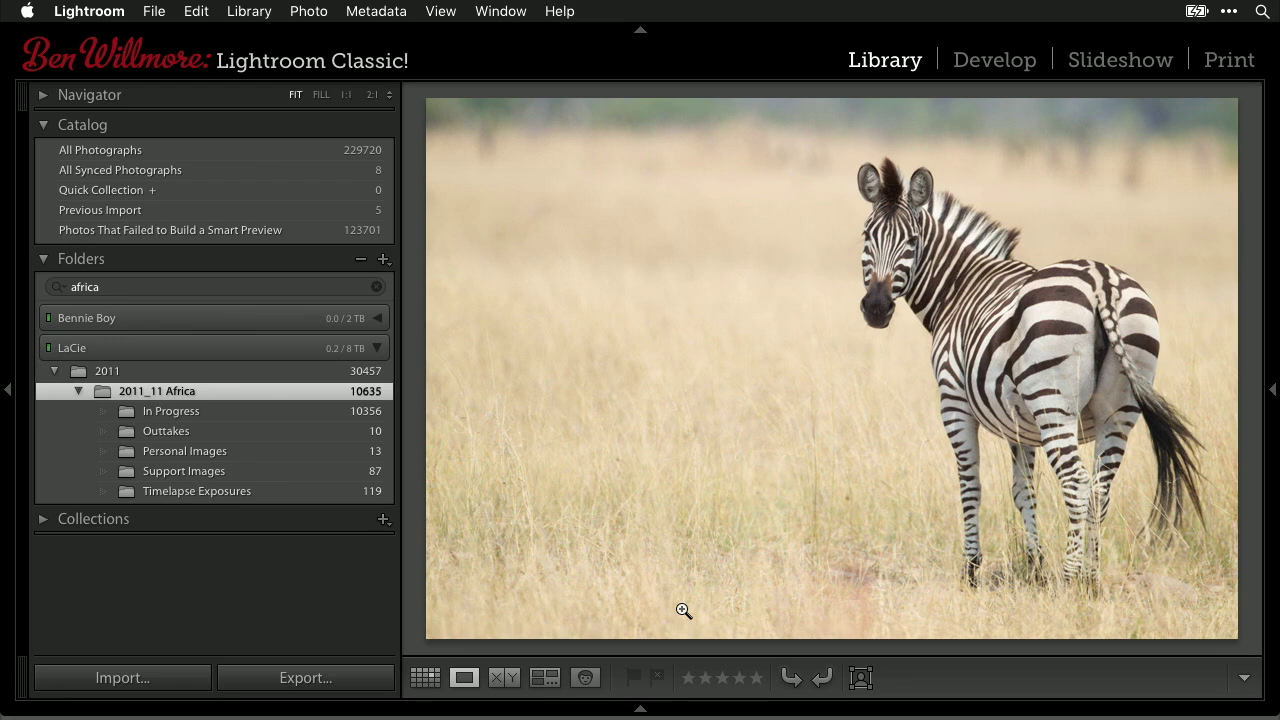
pyautogui.press('g')
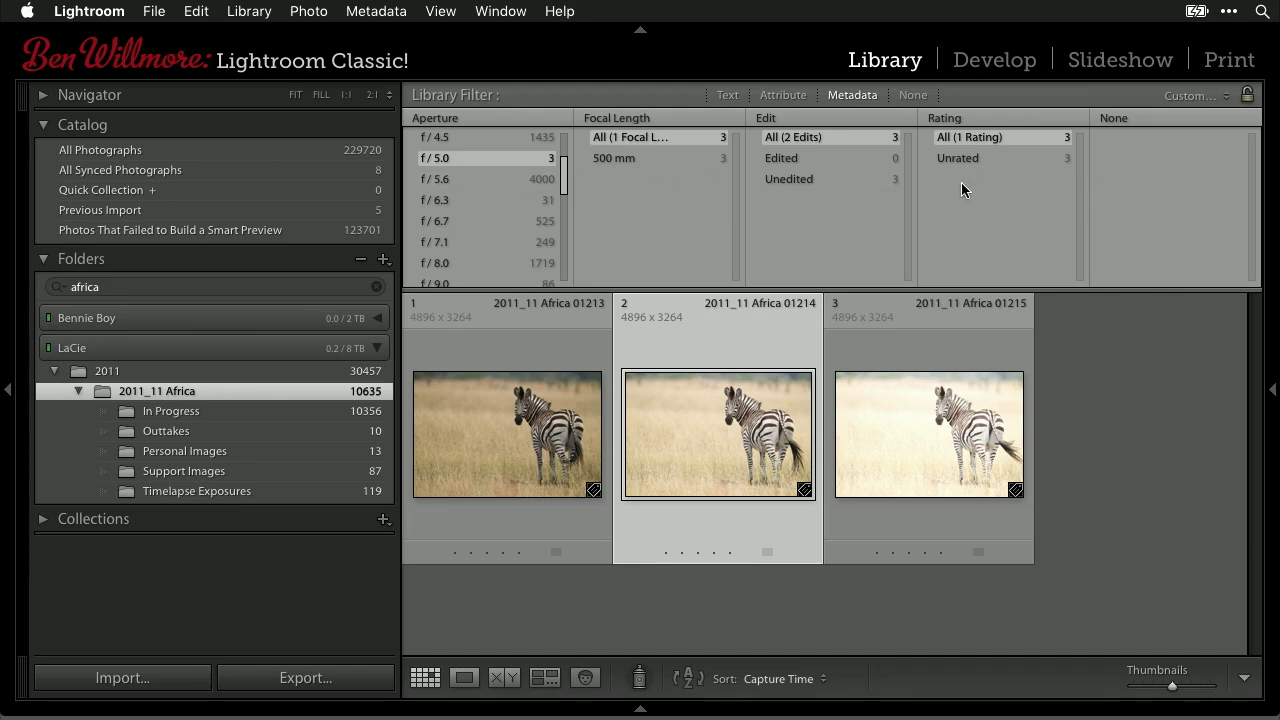
# Step: Reapply Possibly Shallow DOF, clear the 'africa' folder search and collapse the Folders panel
pyautogui.click(1222, 95)
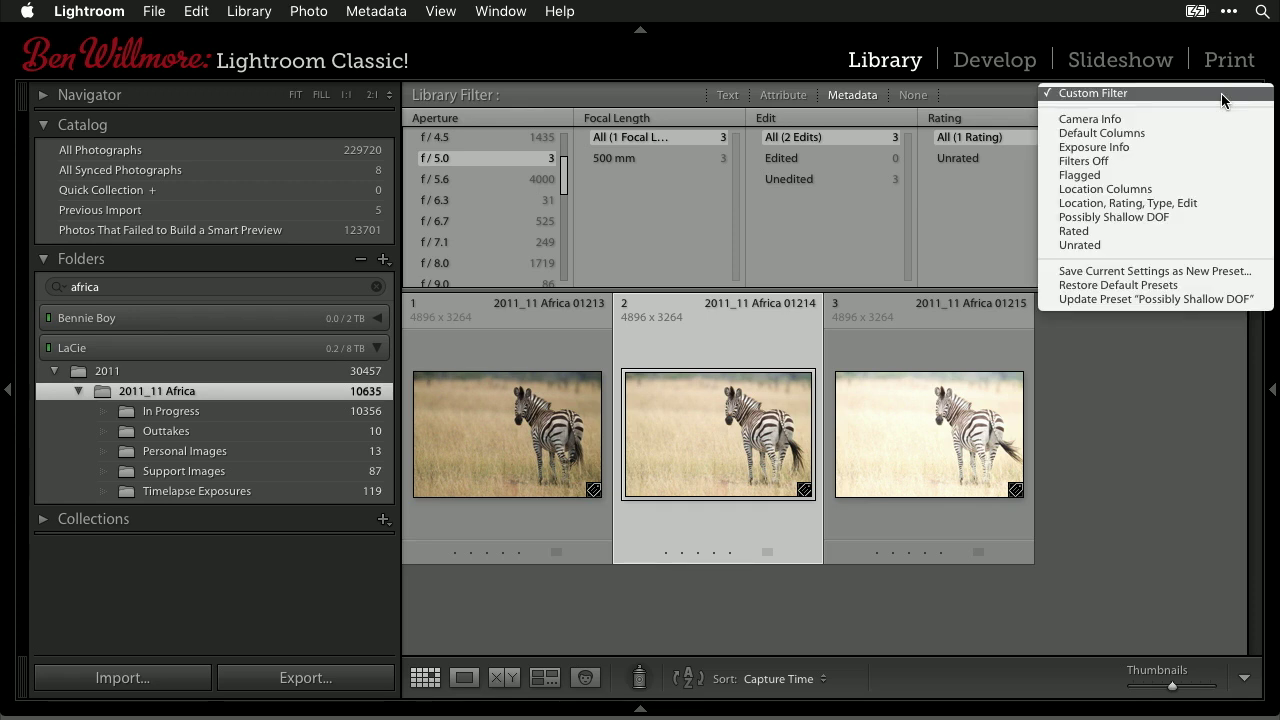
pyautogui.click(1141, 219)
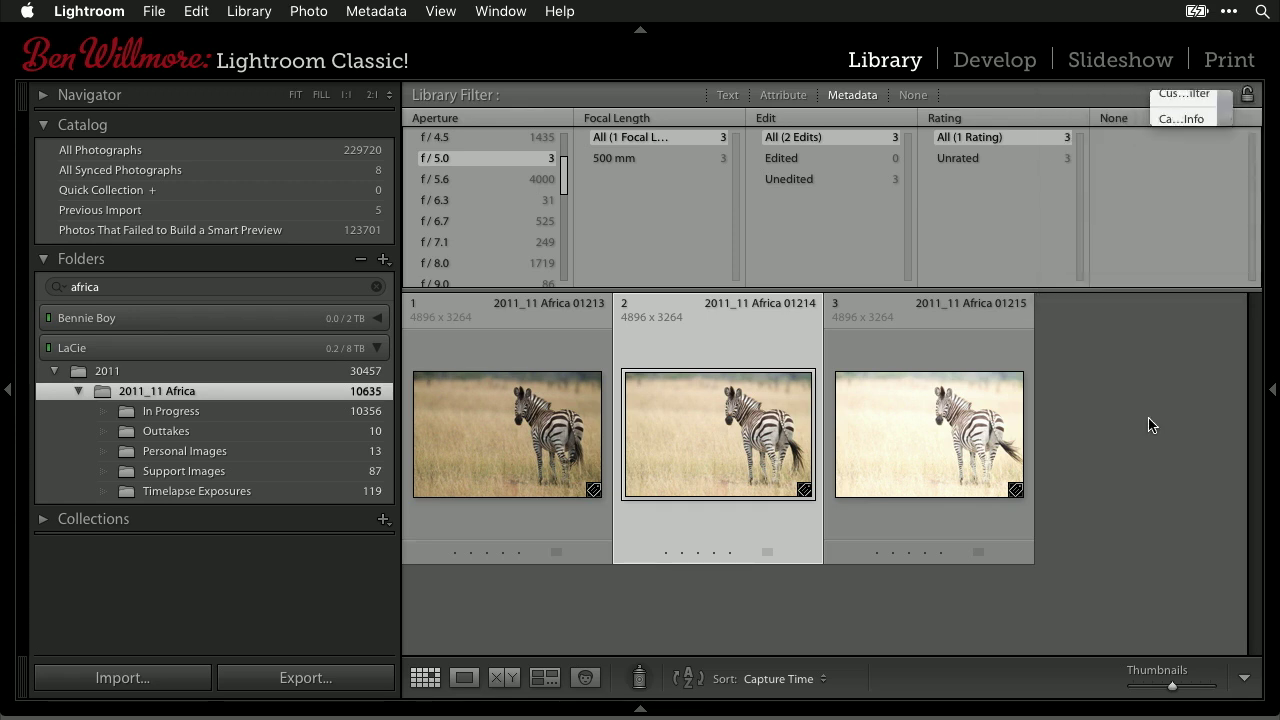
pyautogui.click(376, 287)
pyautogui.click(43, 259)
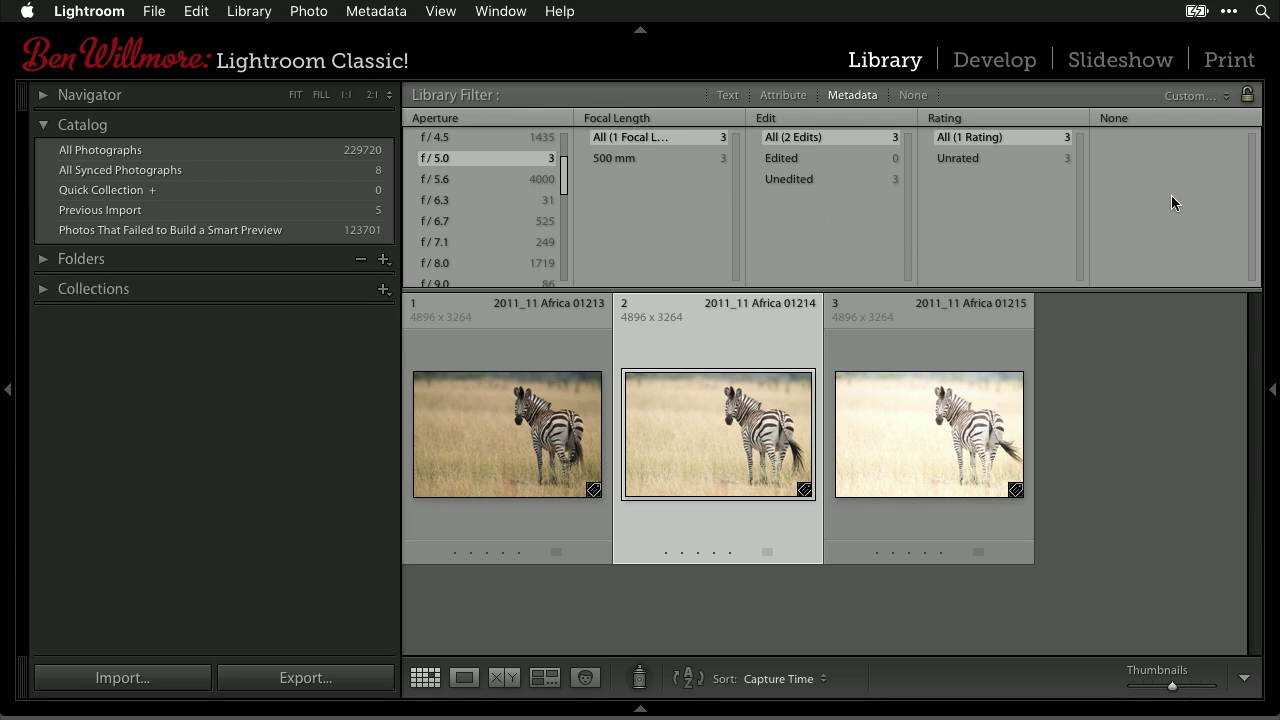
pyautogui.click(1167, 377)
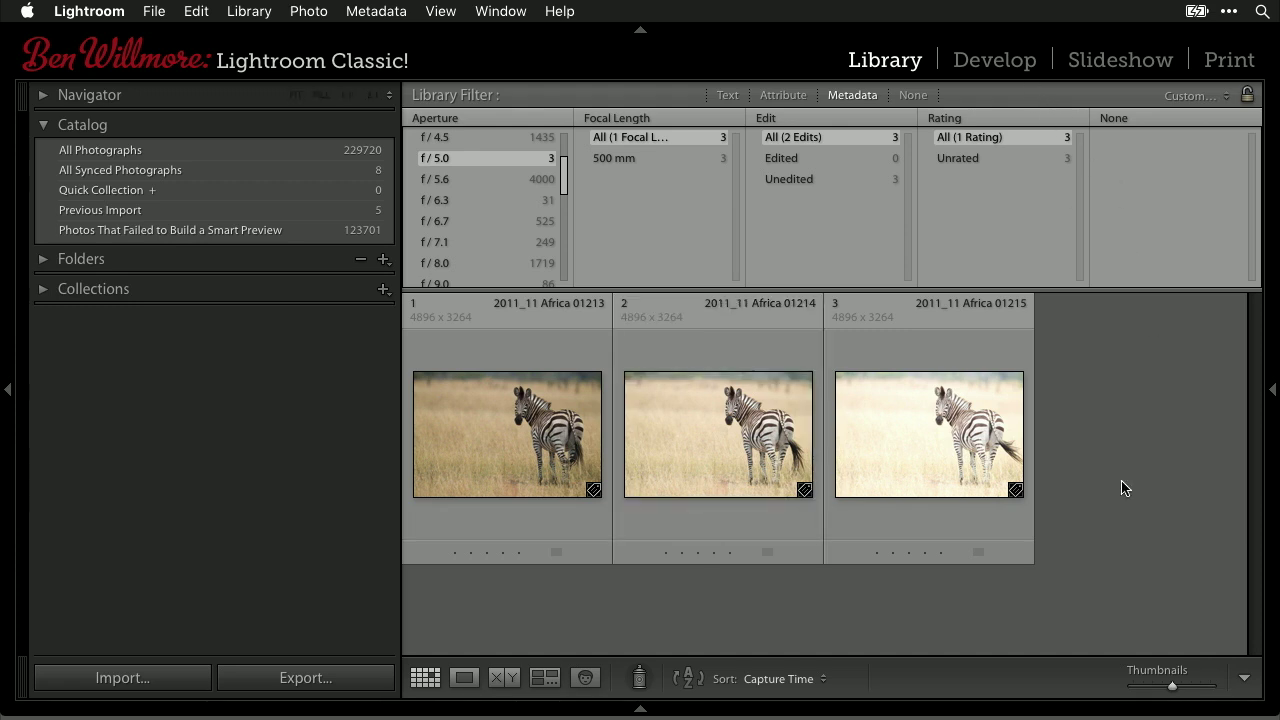
# Step: Set the library filter to None and browse All Photographs (229720)
pyautogui.click(914, 96)
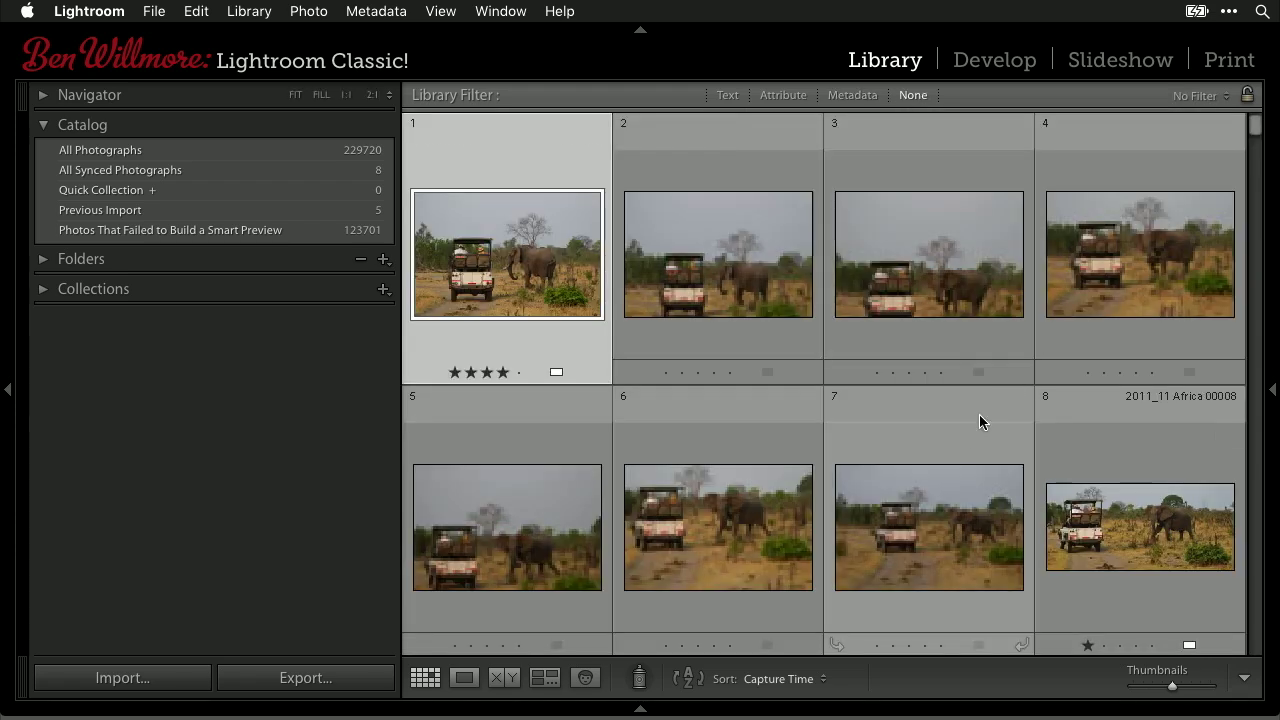
pyautogui.scroll(-1, 973, 430)
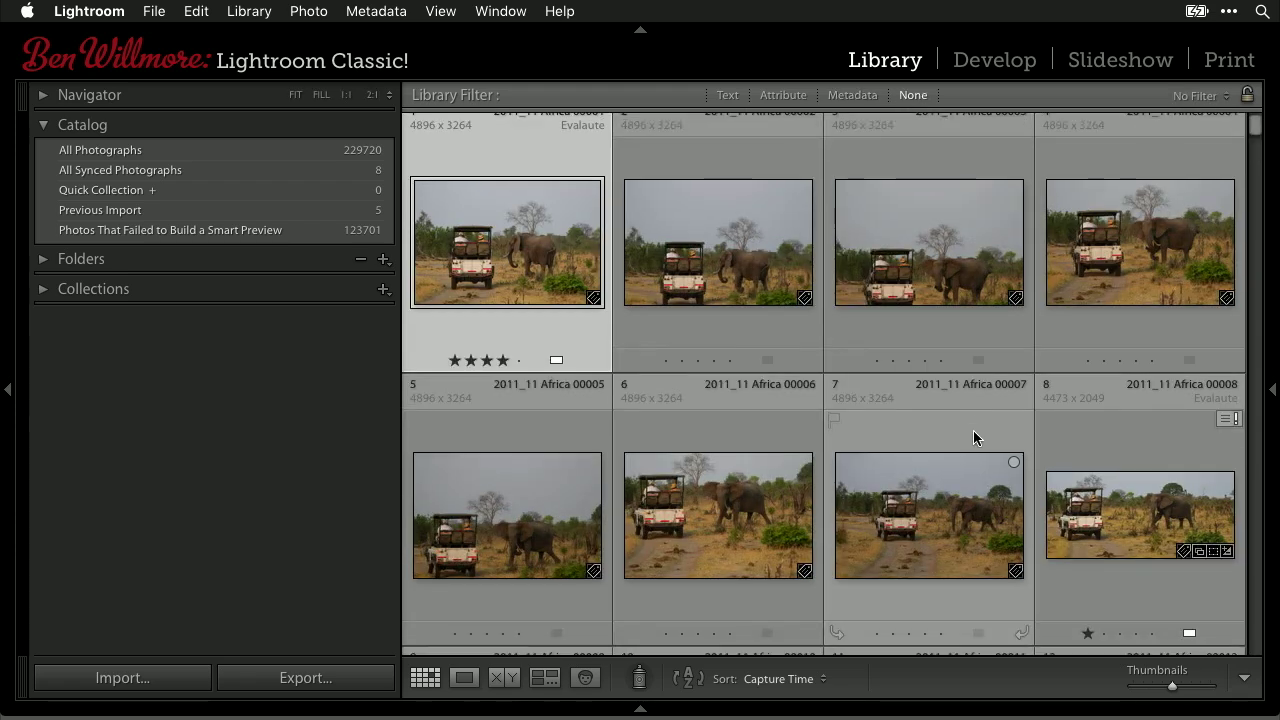
pyautogui.click(245, 151)
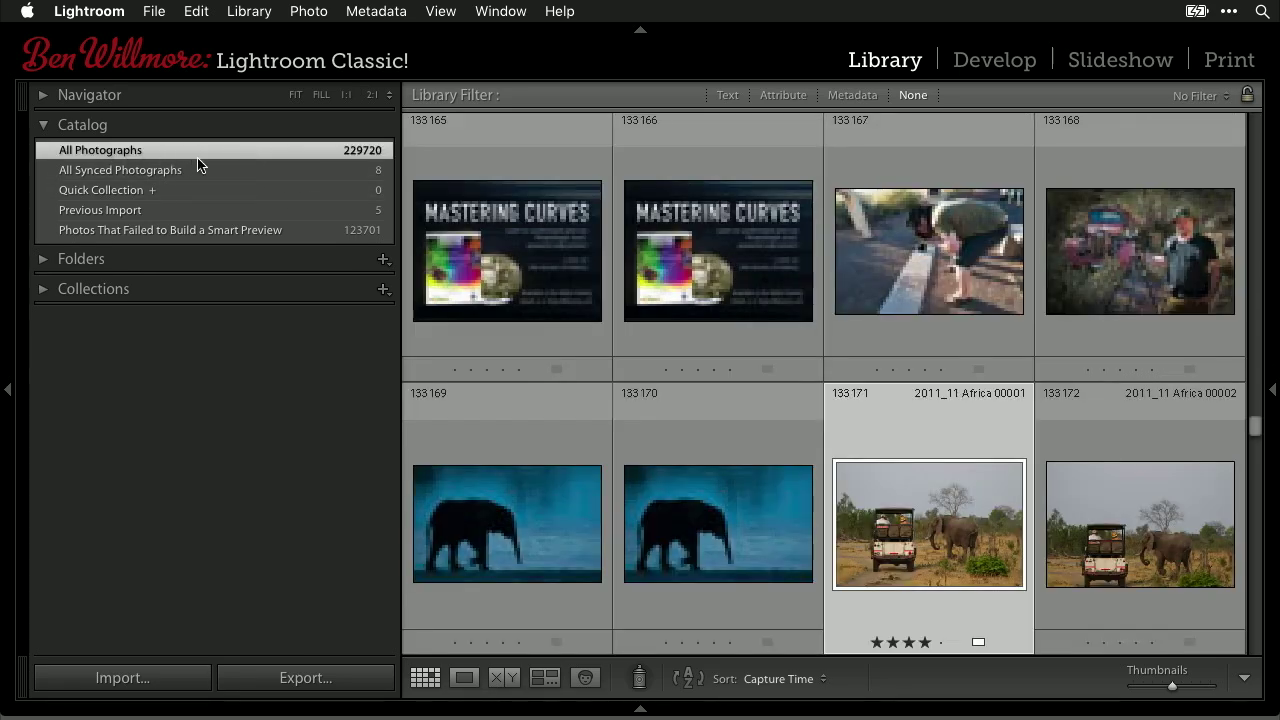
pyautogui.scroll(-4, 603, 518)
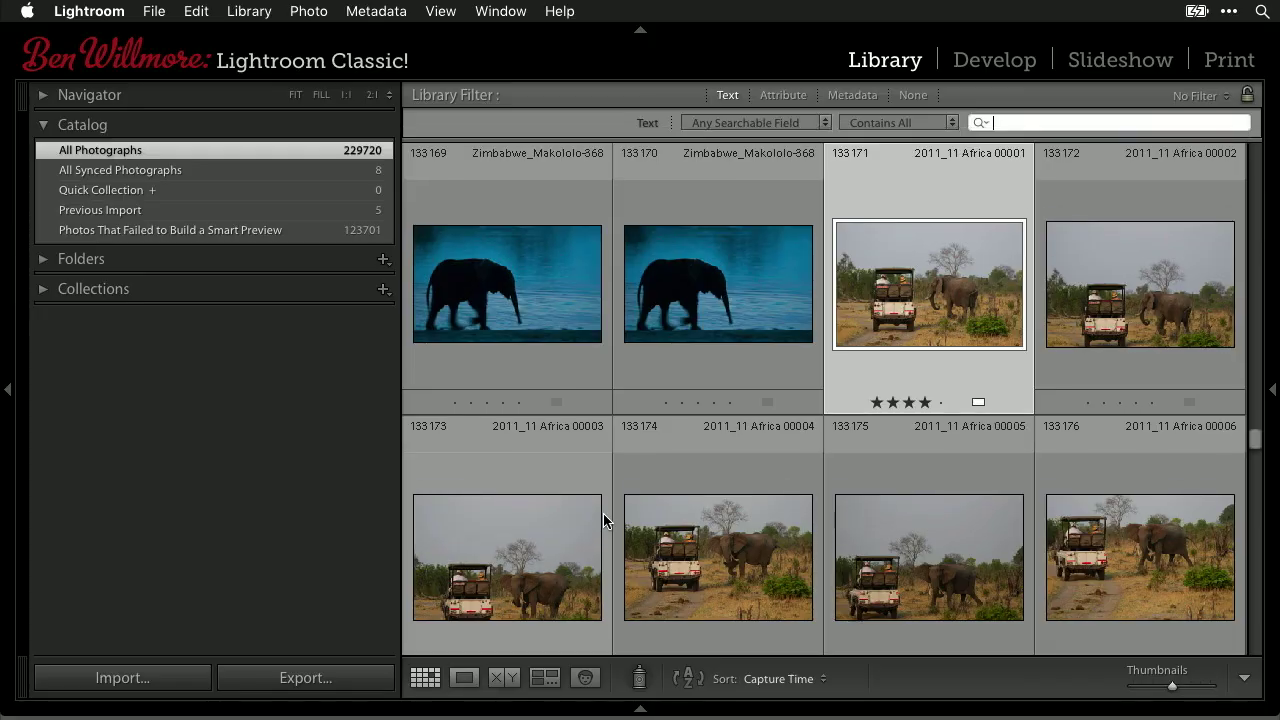
# Step: Press J to cycle the grid info display, showing extra details on each thumbnail
pyautogui.press('j')
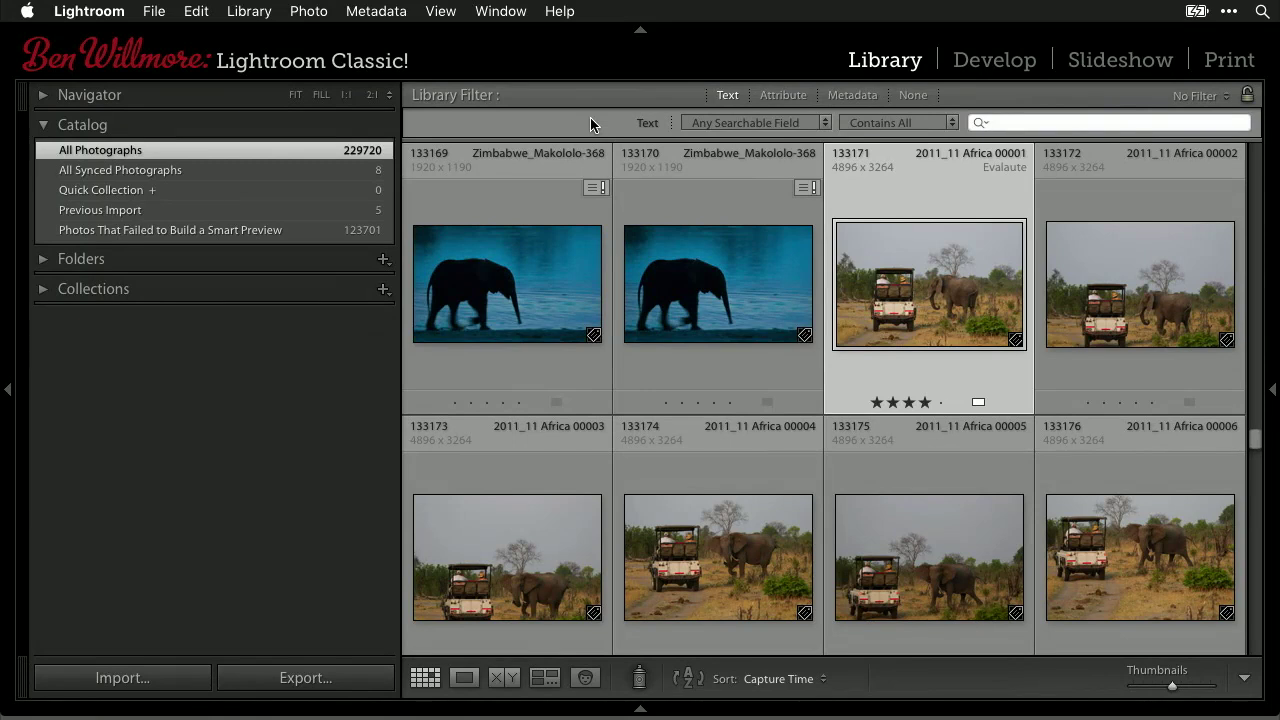
# Step: Search for 'elephant', browse the matching photos, and bring up the list of searchable fields
pyautogui.write('ele')
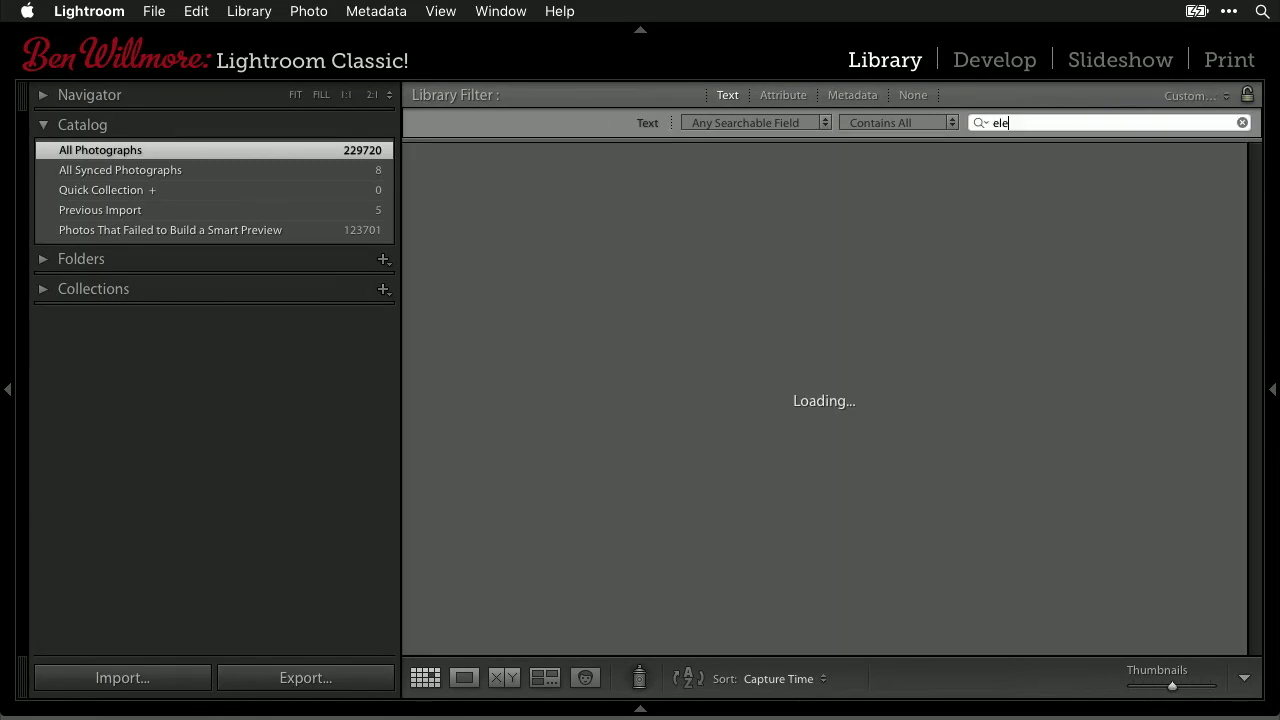
pyautogui.write('phan')
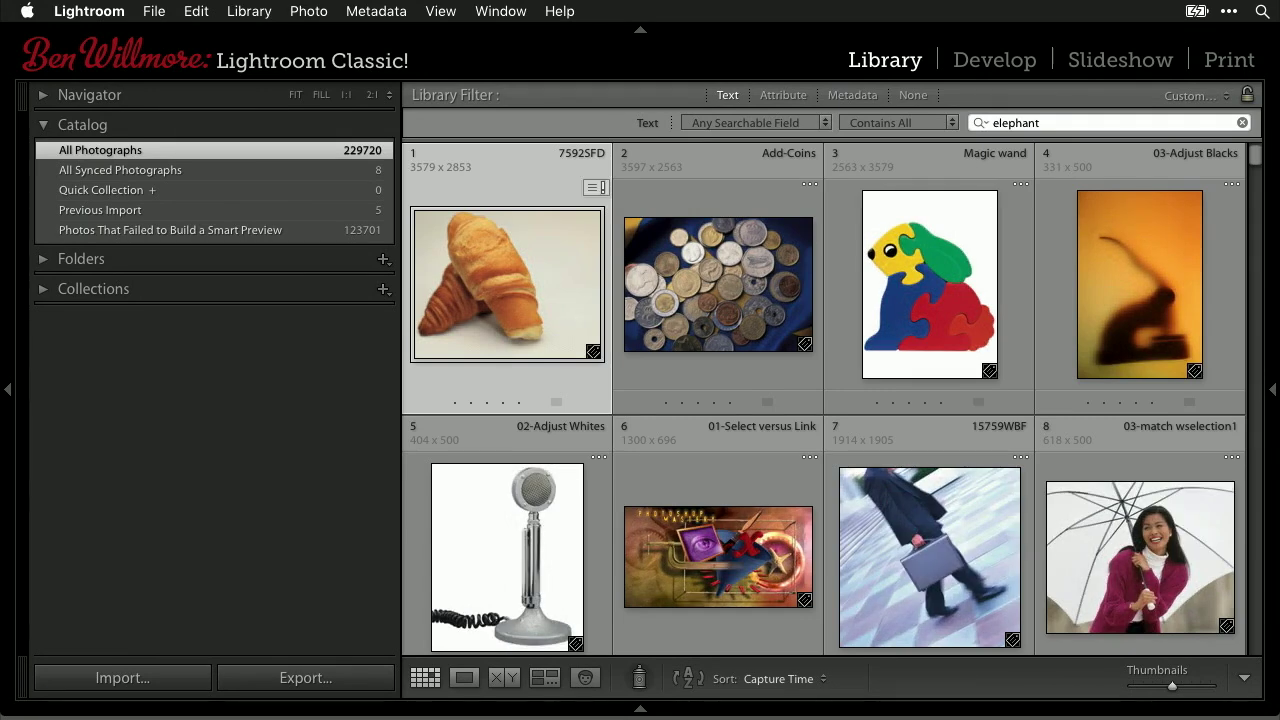
pyautogui.write('t')
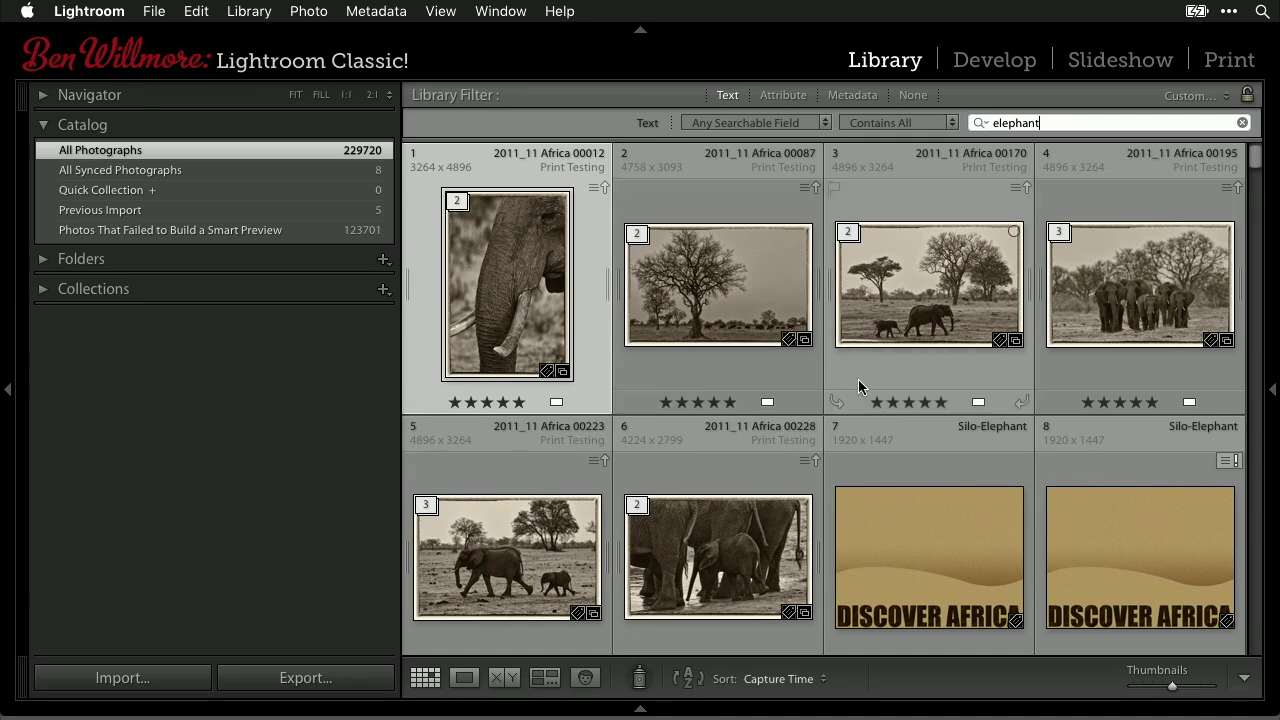
pyautogui.scroll(-2, 860, 386)
pyautogui.scroll(-6, 859, 382)
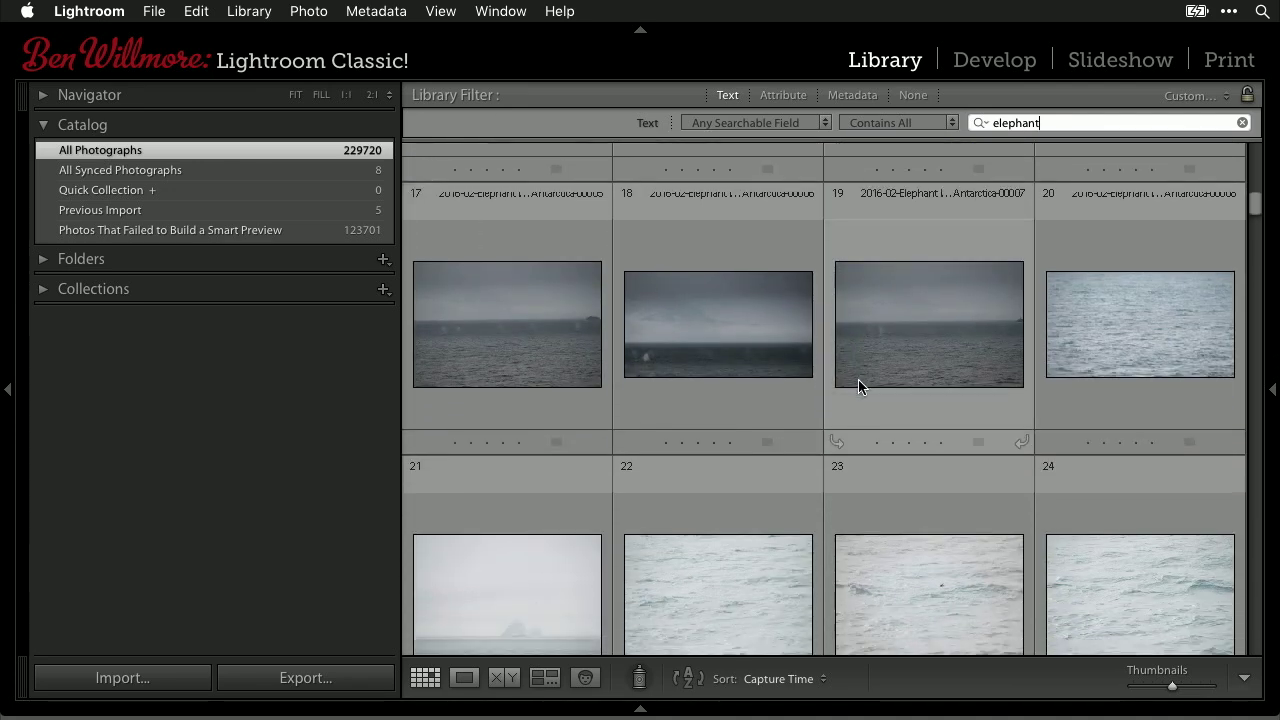
pyautogui.scroll(2, 838, 411)
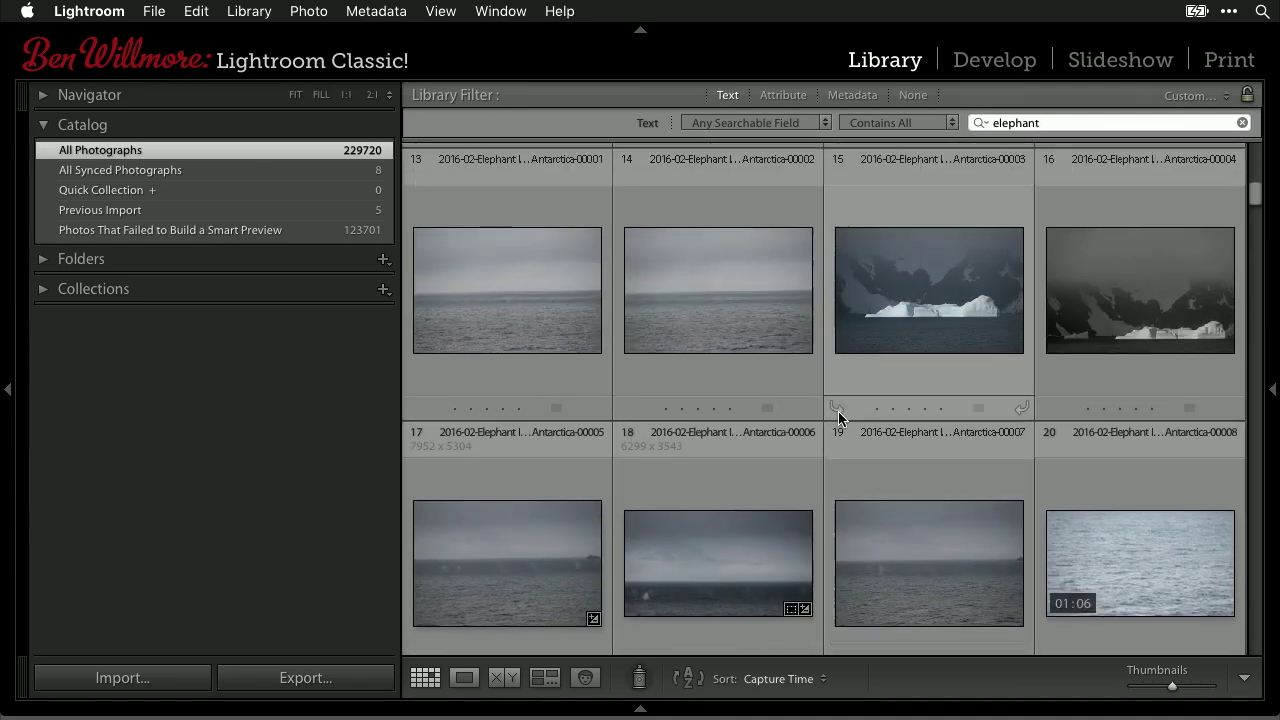
pyautogui.scroll(-3, 632, 305)
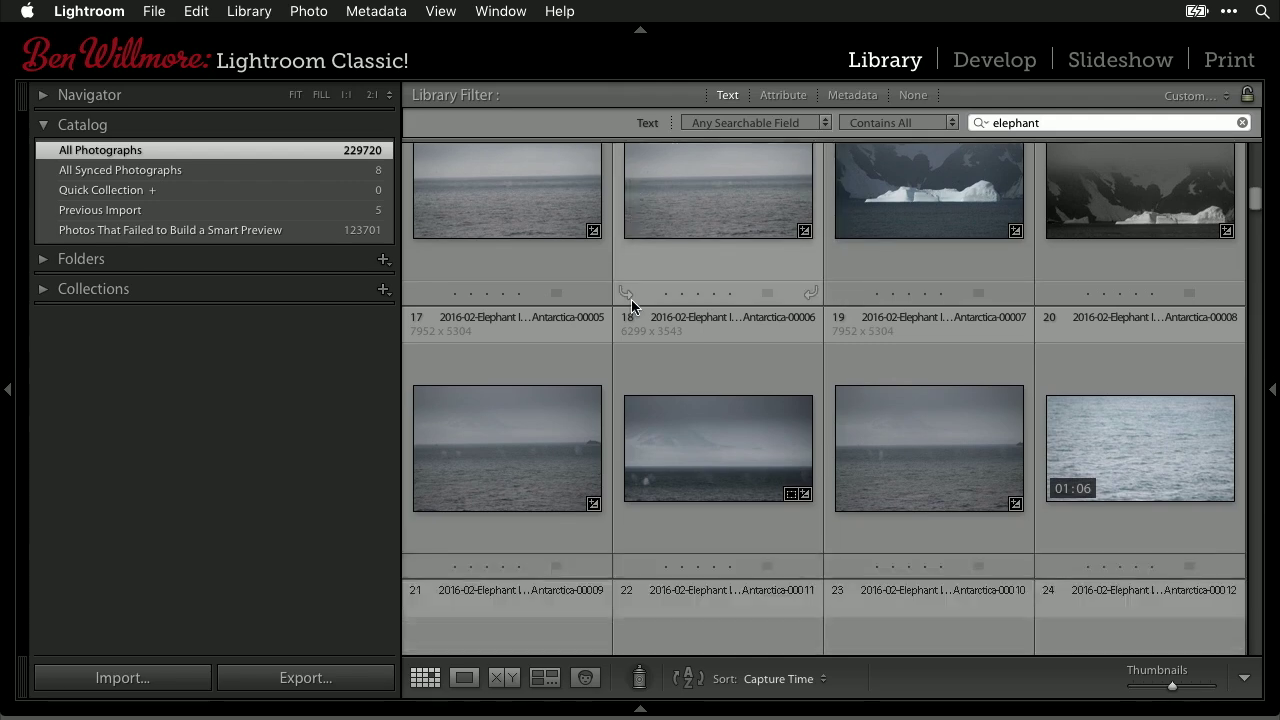
pyautogui.scroll(-5, 691, 436)
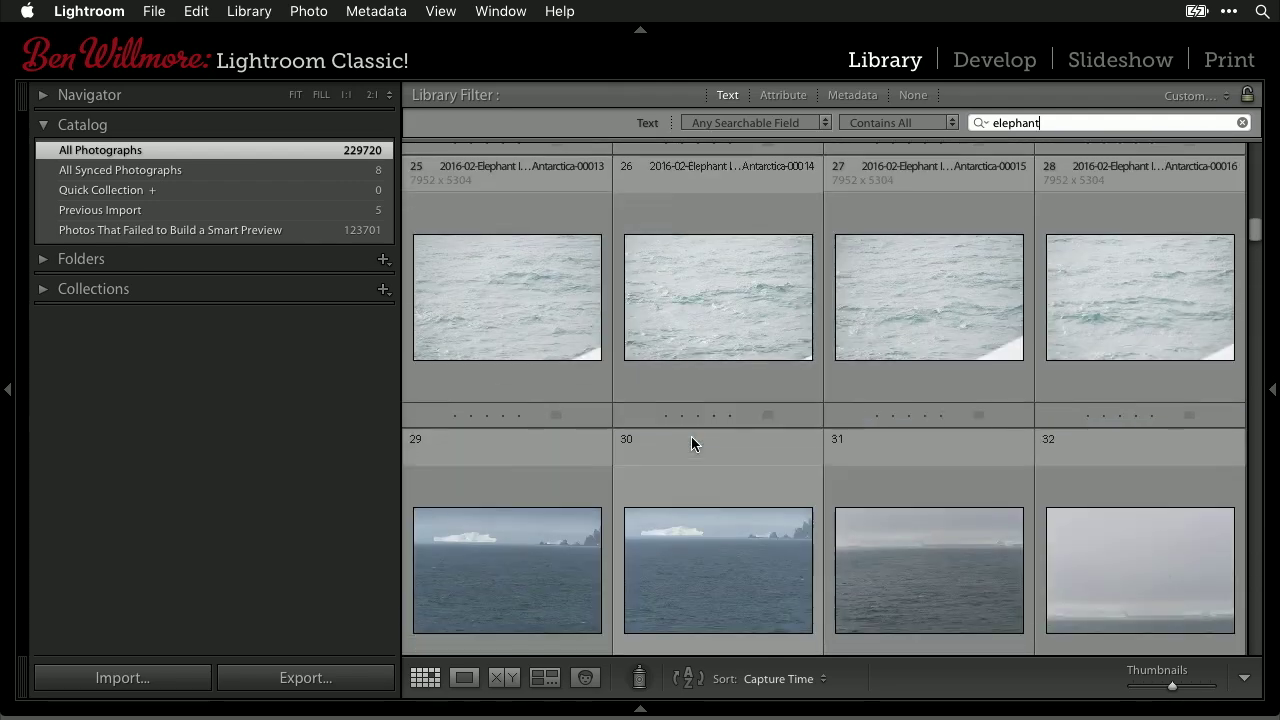
pyautogui.scroll(-2, 691, 444)
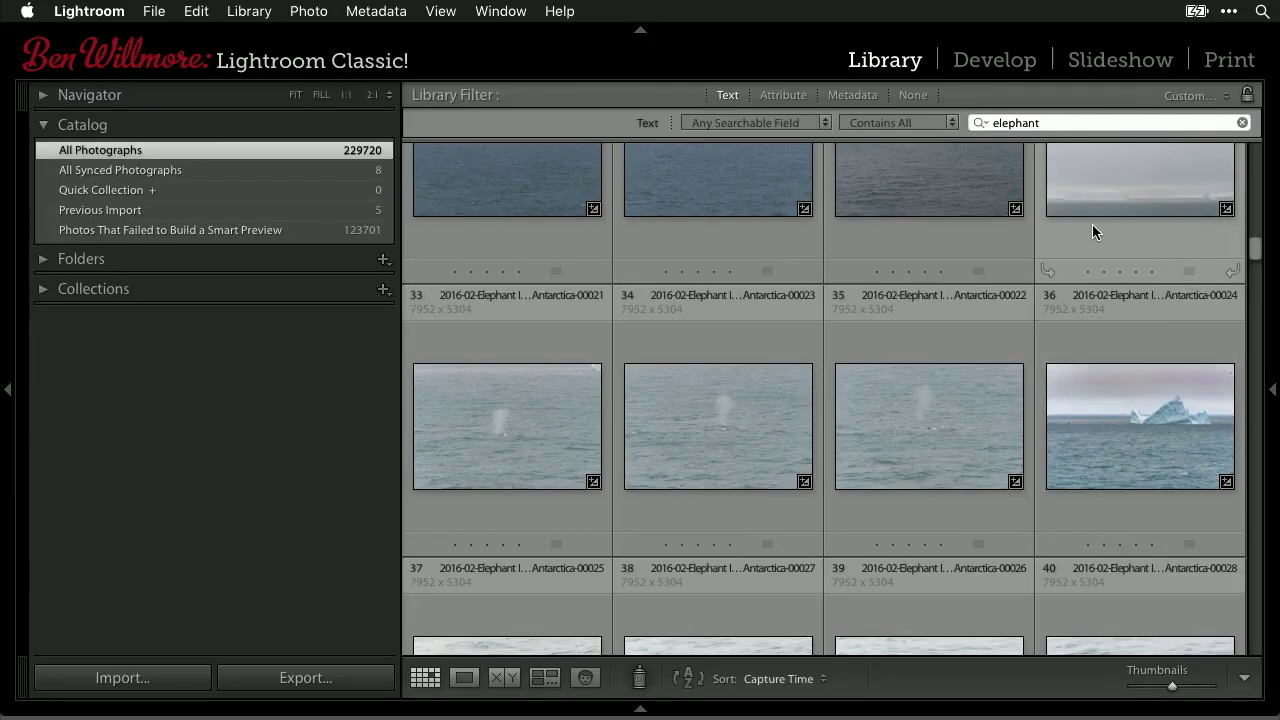
pyautogui.scroll(10, 1092, 224)
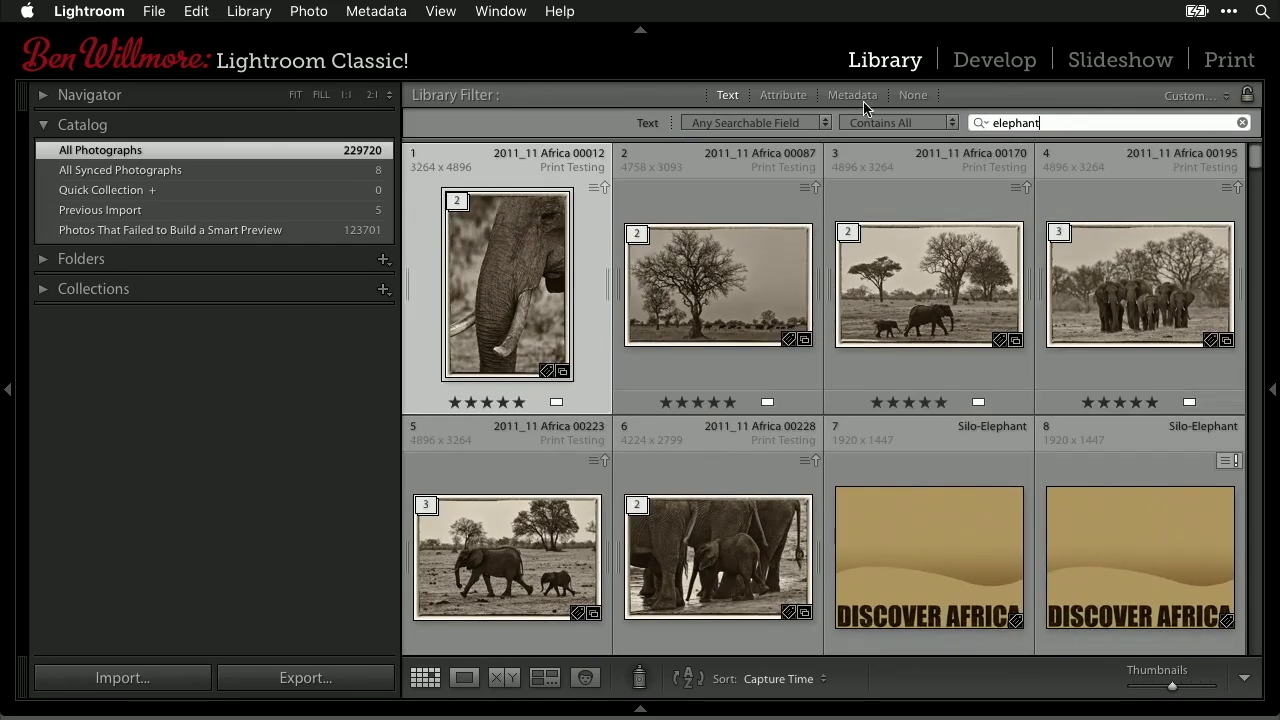
pyautogui.click(822, 123)
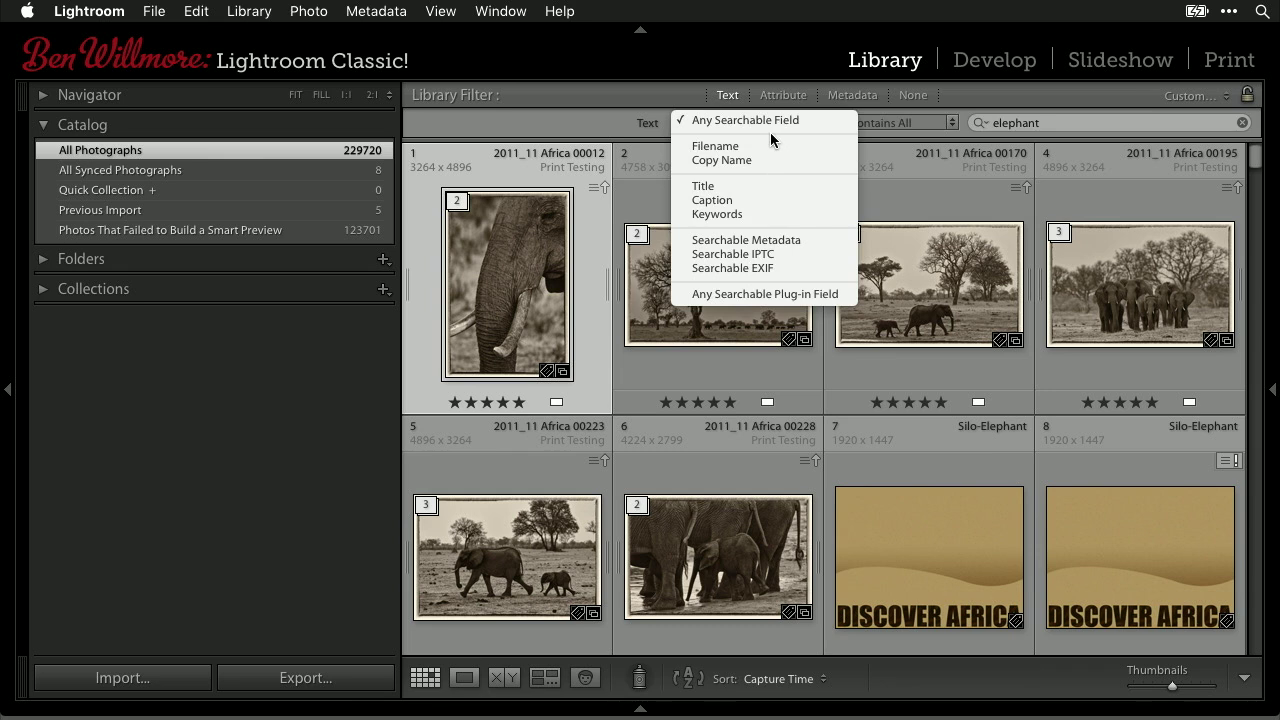
# Step: Limit the text search to Keywords and add a comma after 'elephant'
pyautogui.click(763, 215)
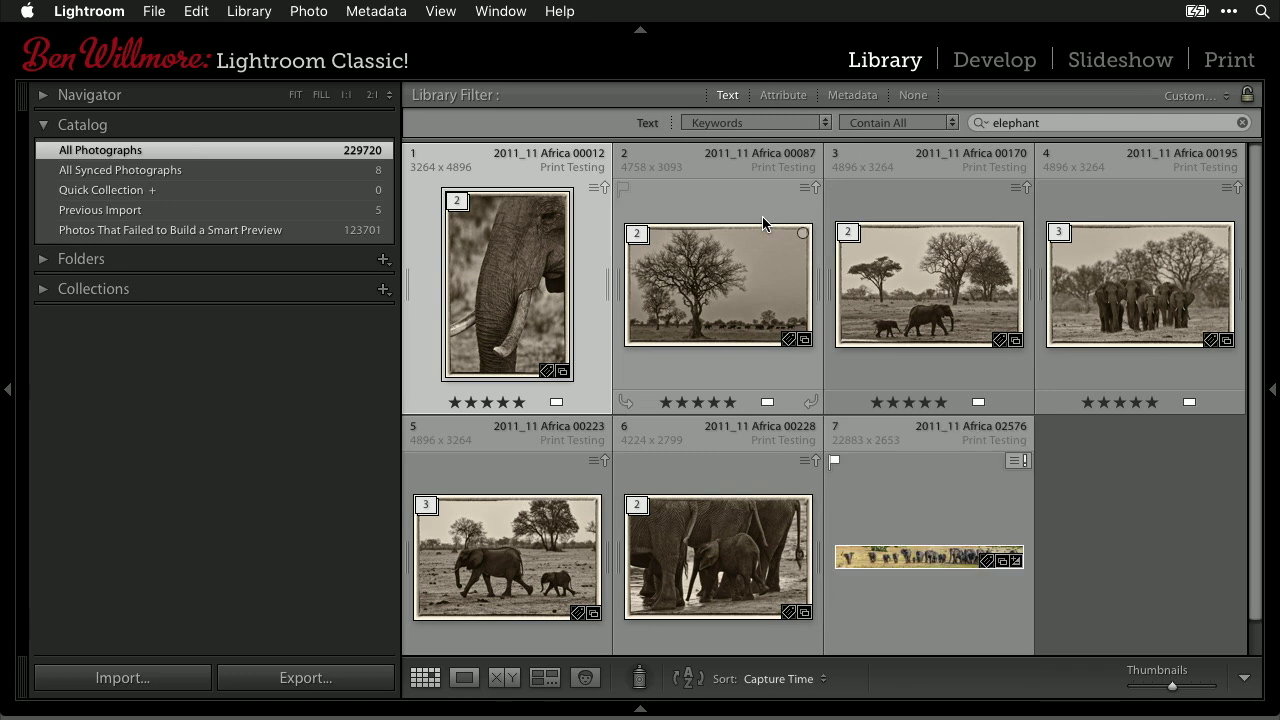
pyautogui.scroll(-1, 1115, 492)
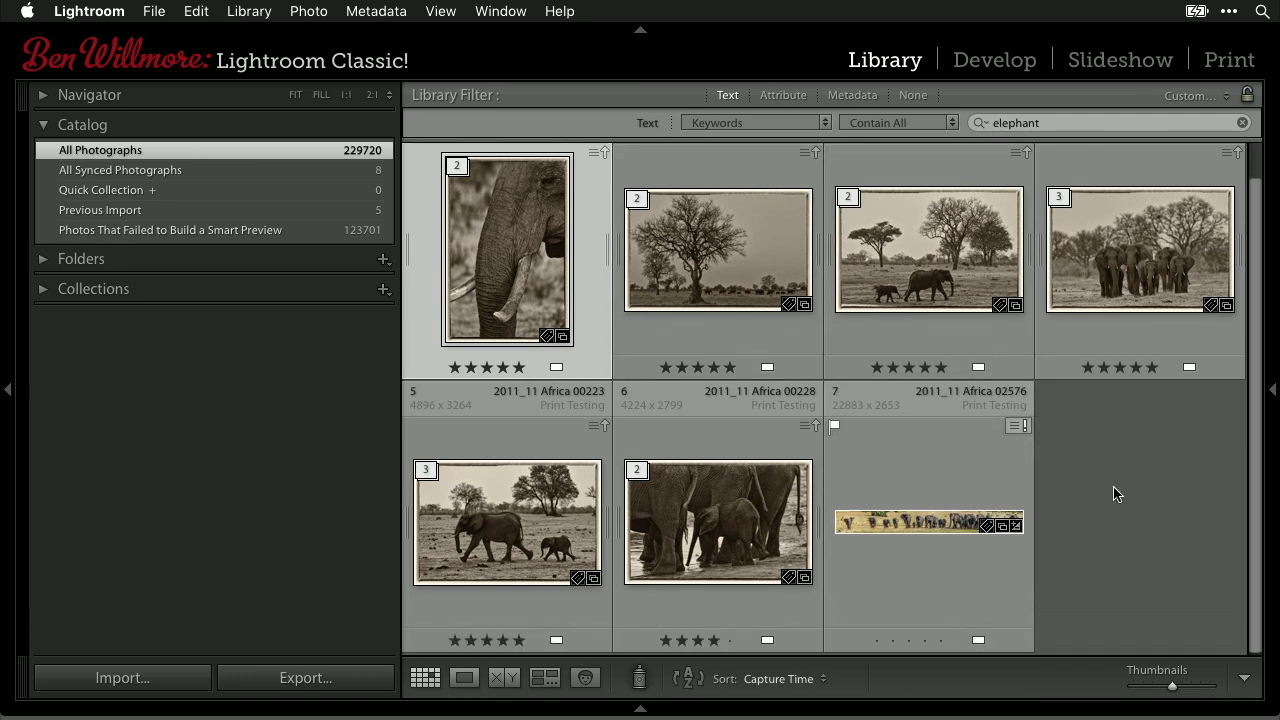
pyautogui.scroll(1, 1117, 493)
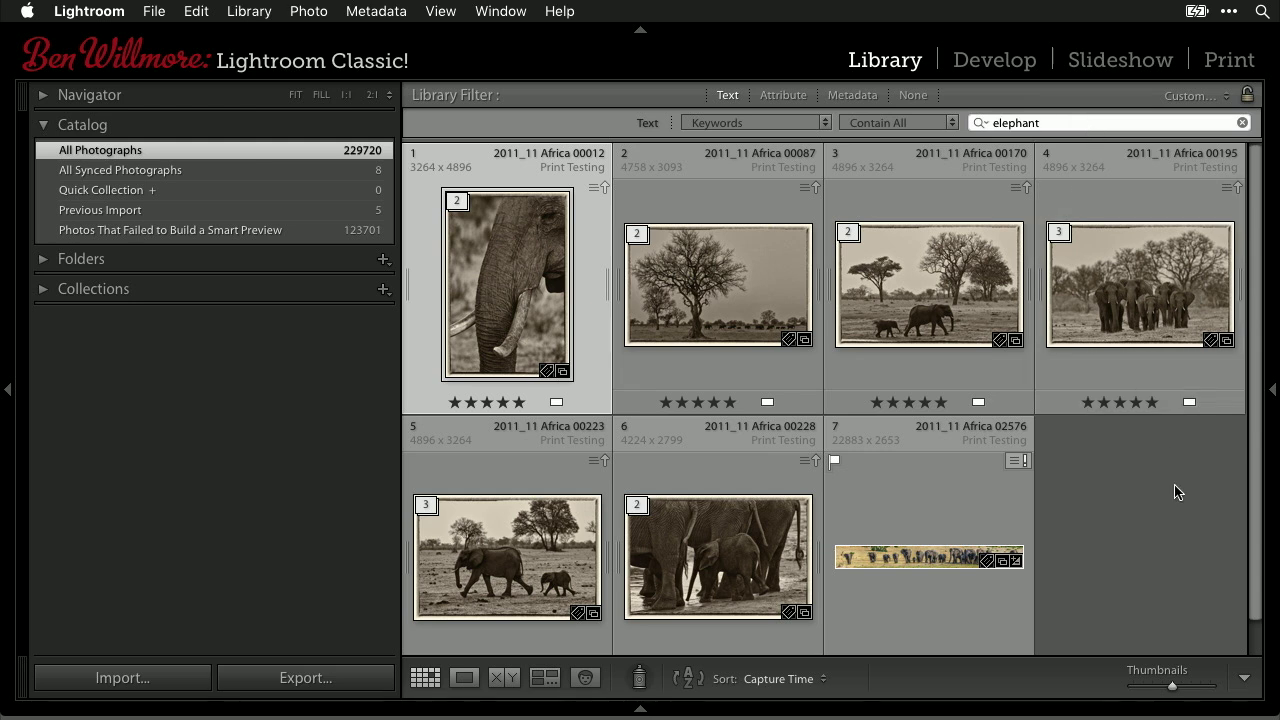
pyautogui.write(',')
# Step: Extend the search to 'elephant,panorama' and preview the single matching panorama full screen
pyautogui.write('panorama')
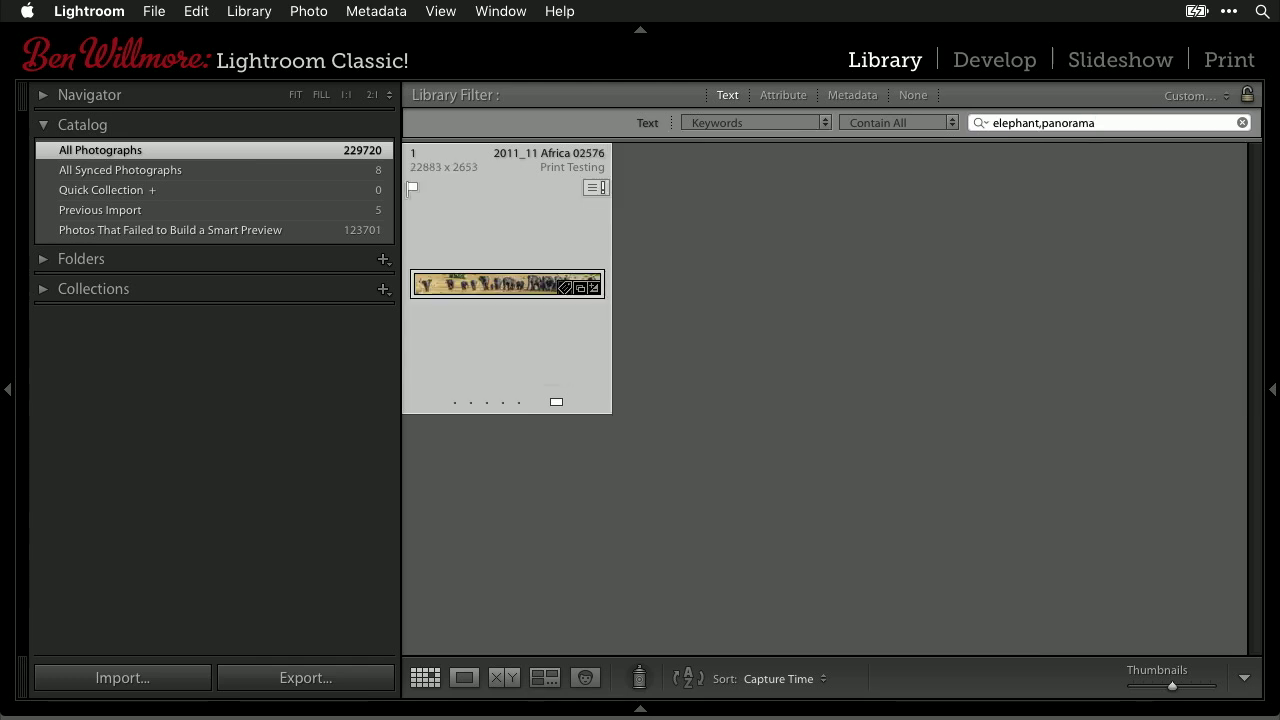
pyautogui.doubleClick(516, 290)
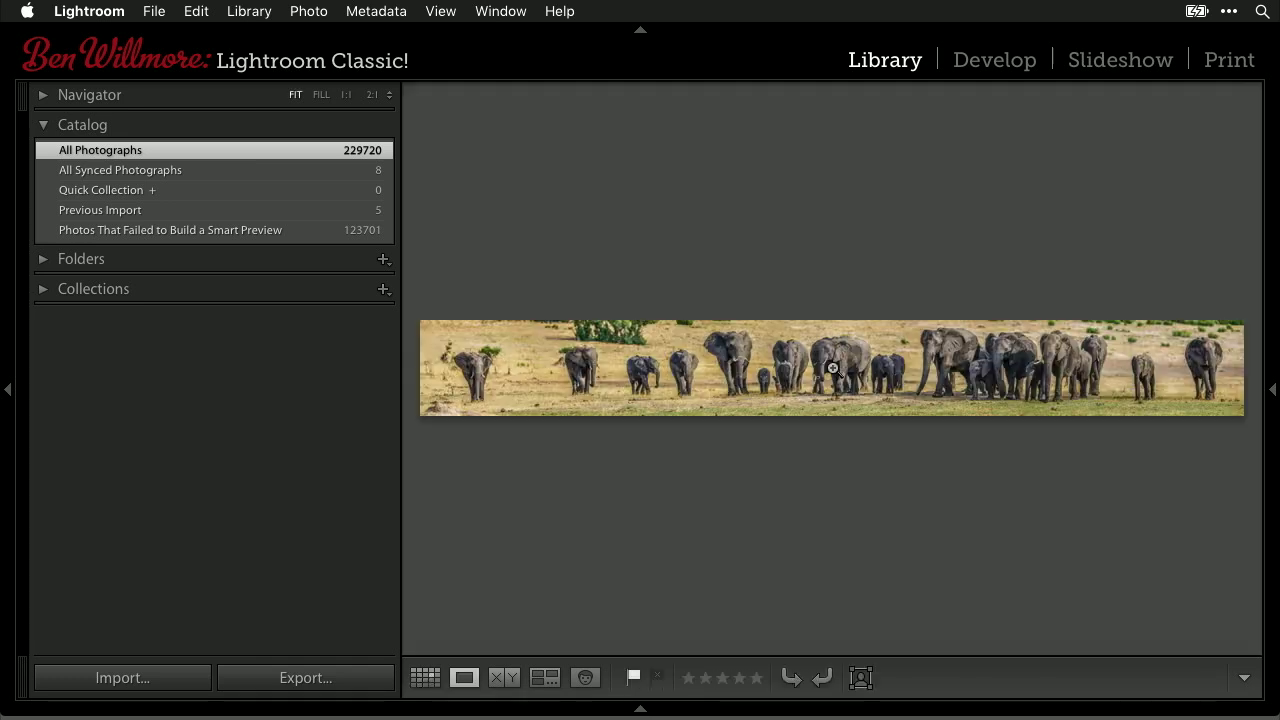
pyautogui.press('f')
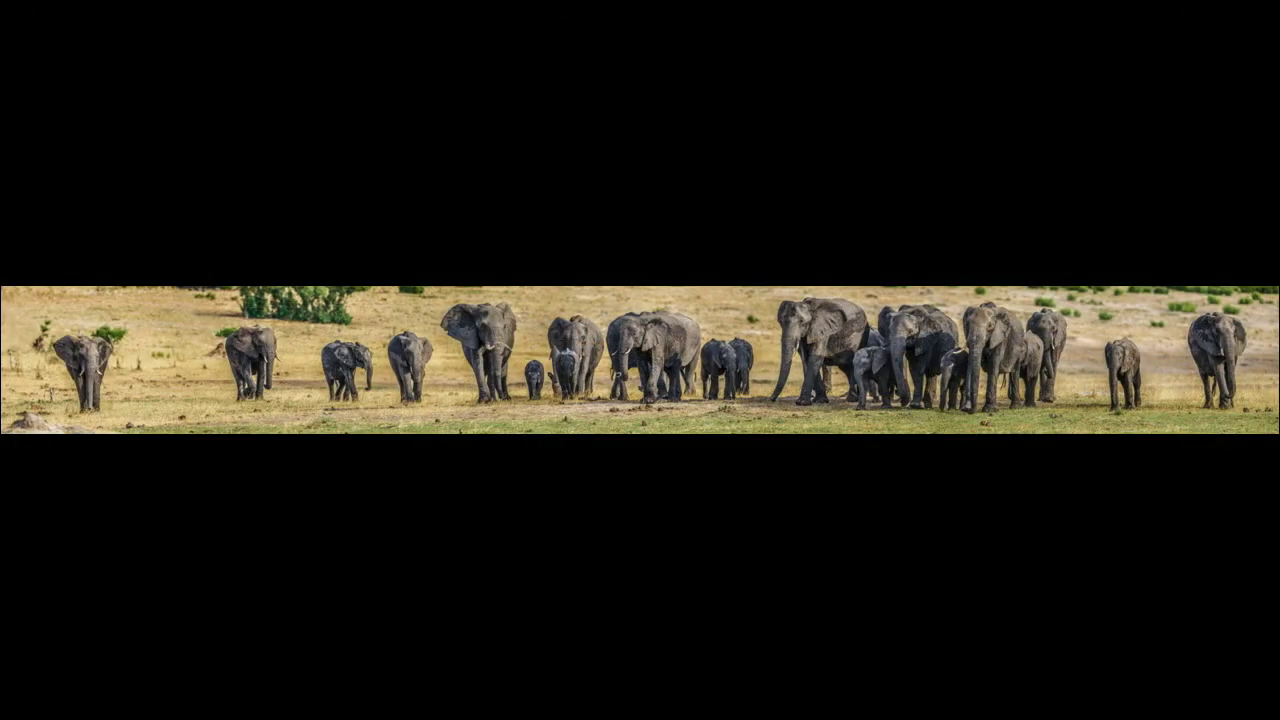
pyautogui.press('f')
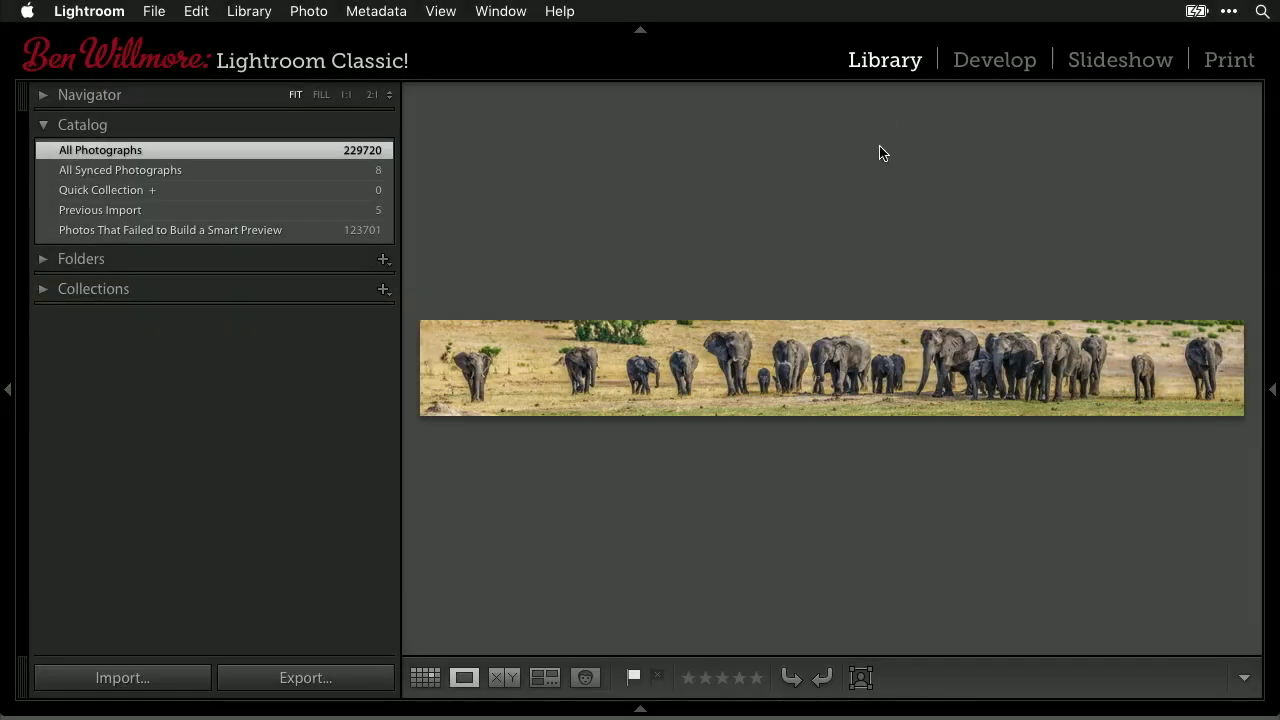
pyautogui.press('g')
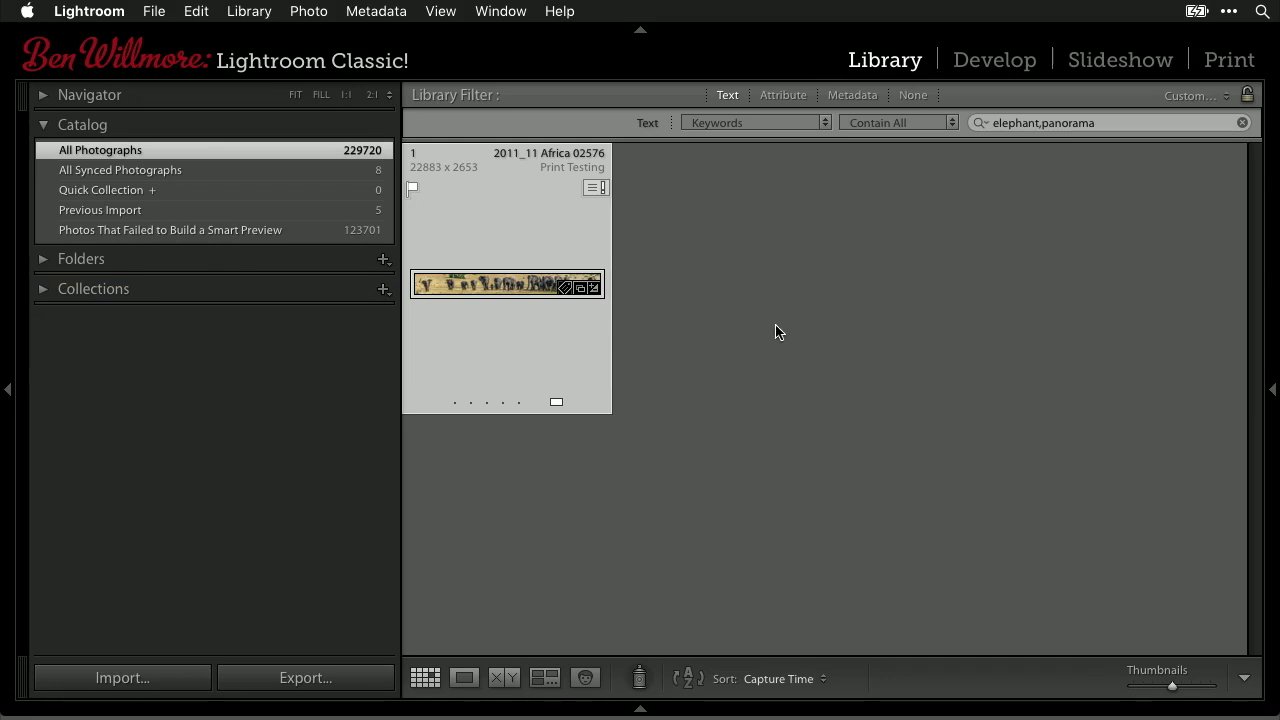
# Step: Switch the panorama between loupe, full-screen and grid views two more times
pyautogui.press('e')
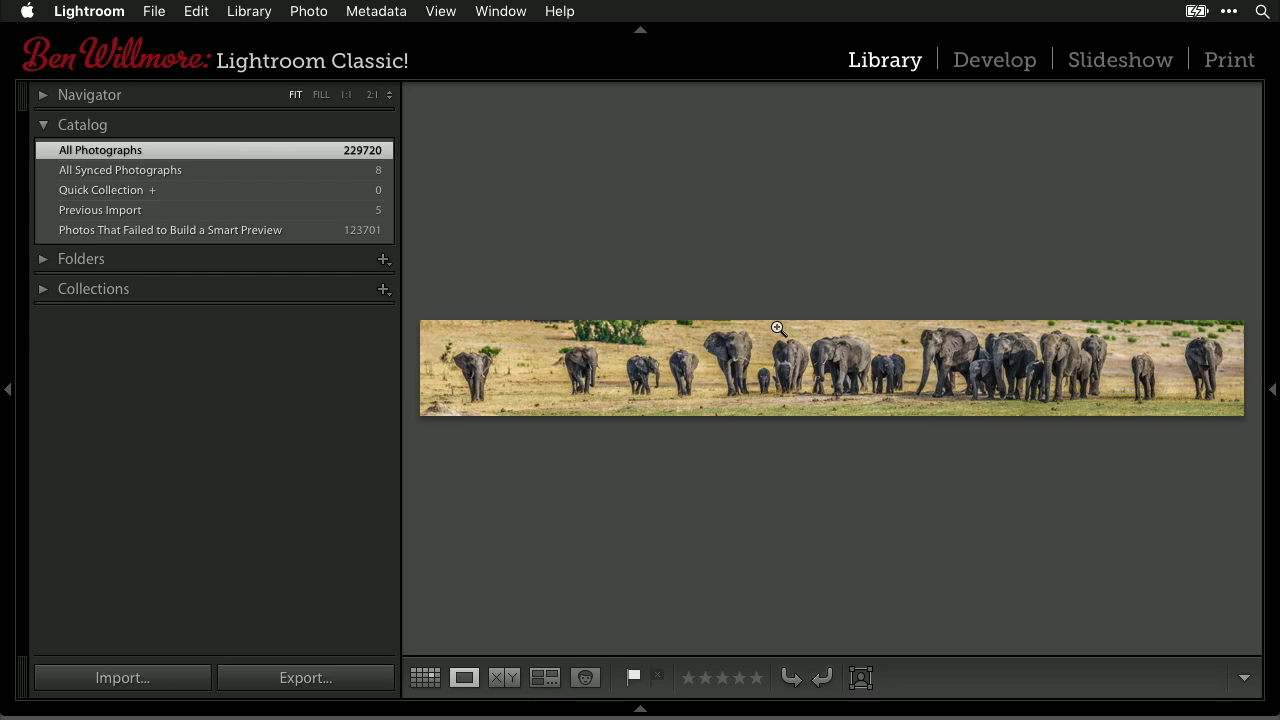
pyautogui.press('f')
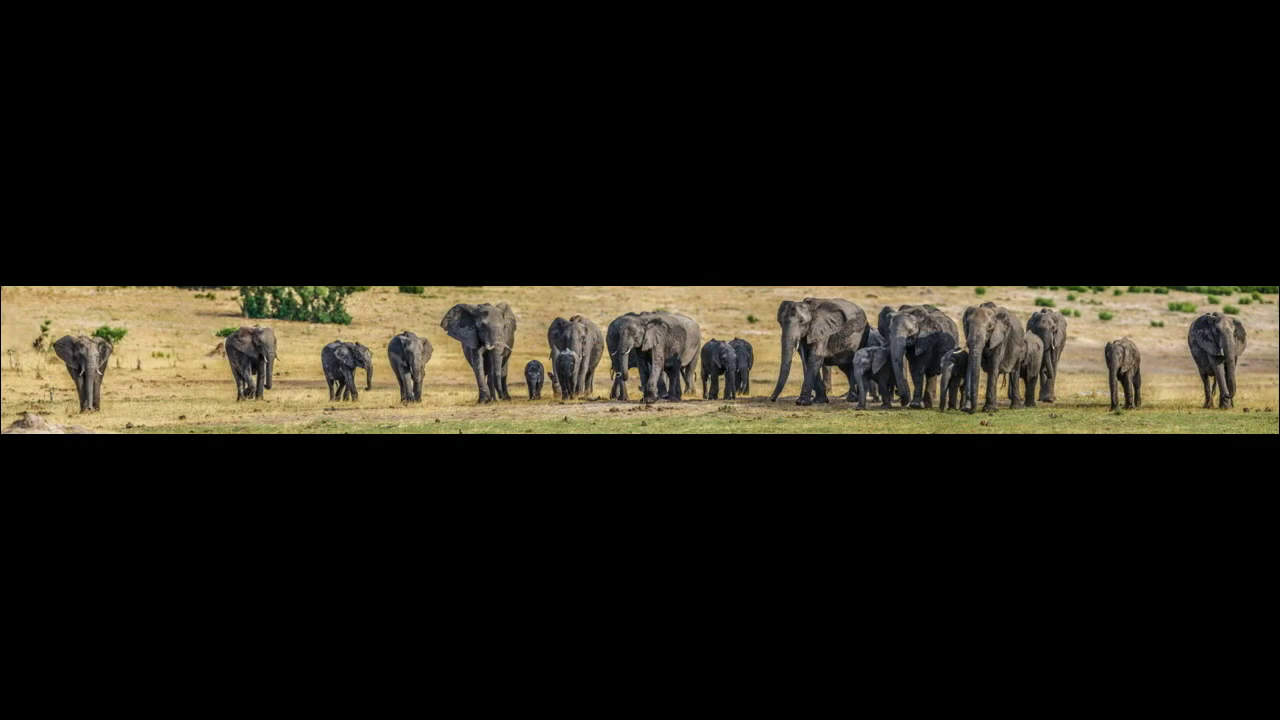
pyautogui.press('g')
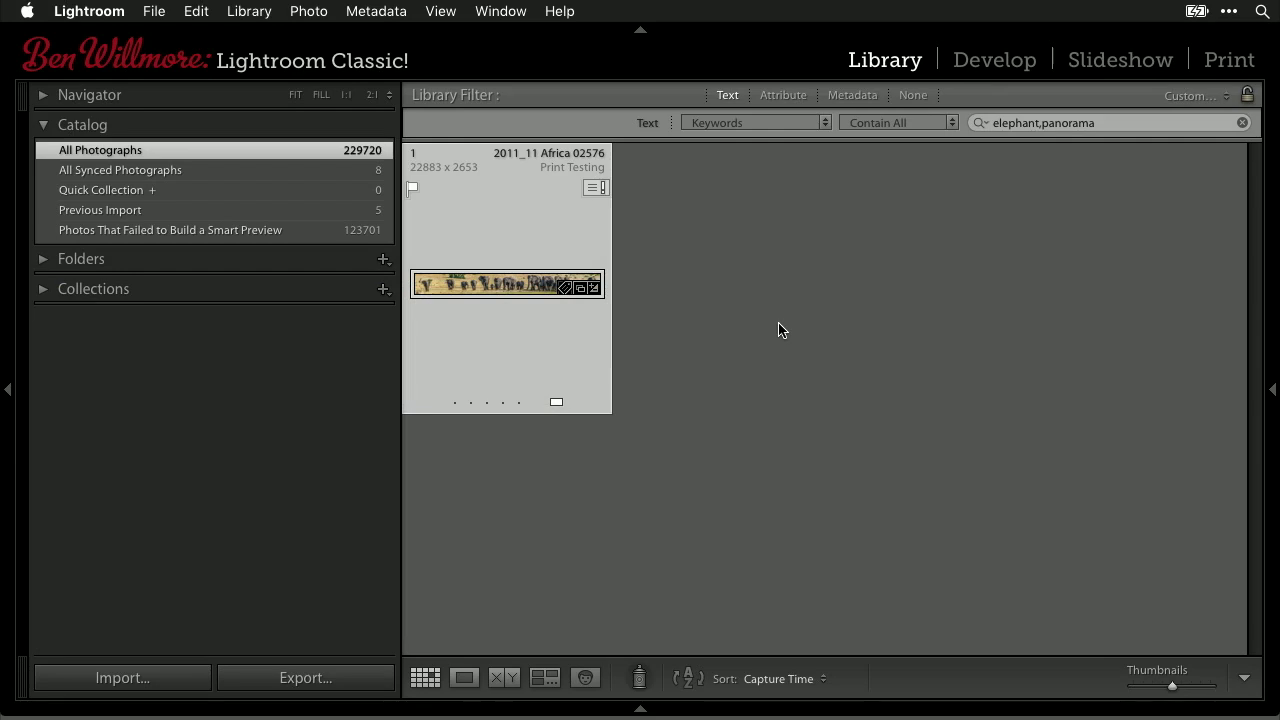
pyautogui.press('e')
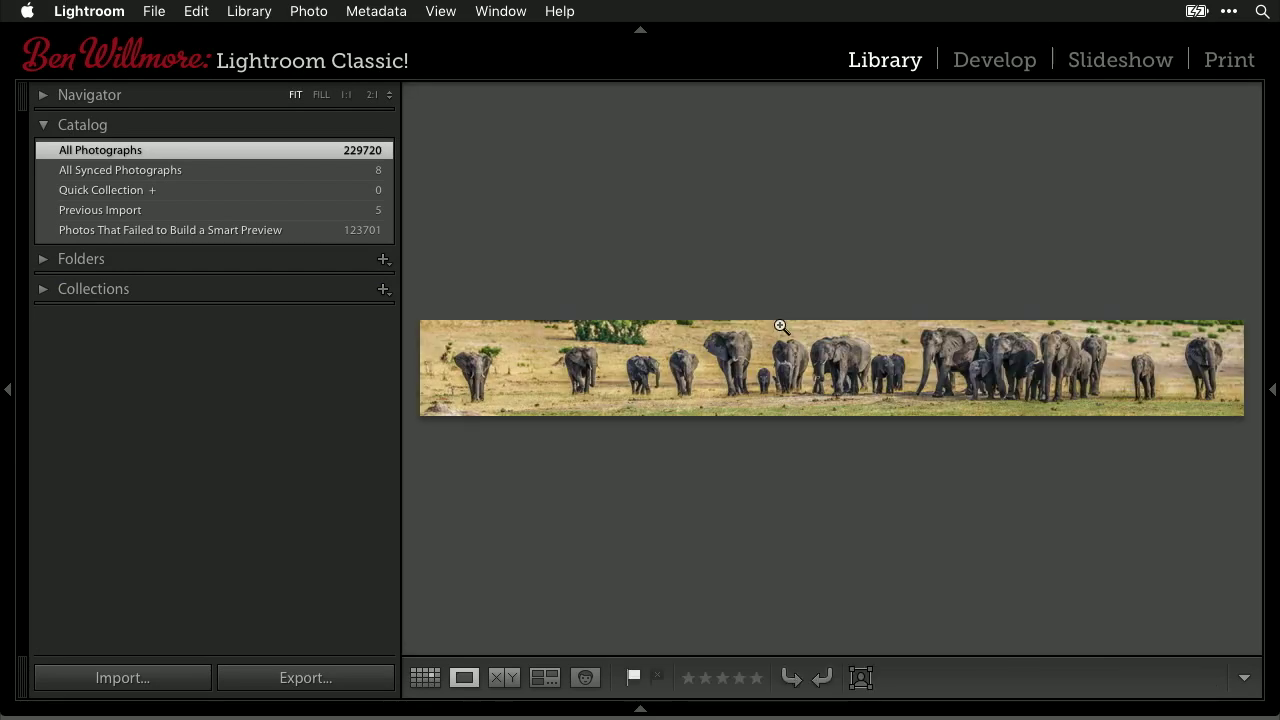
pyautogui.press('f')
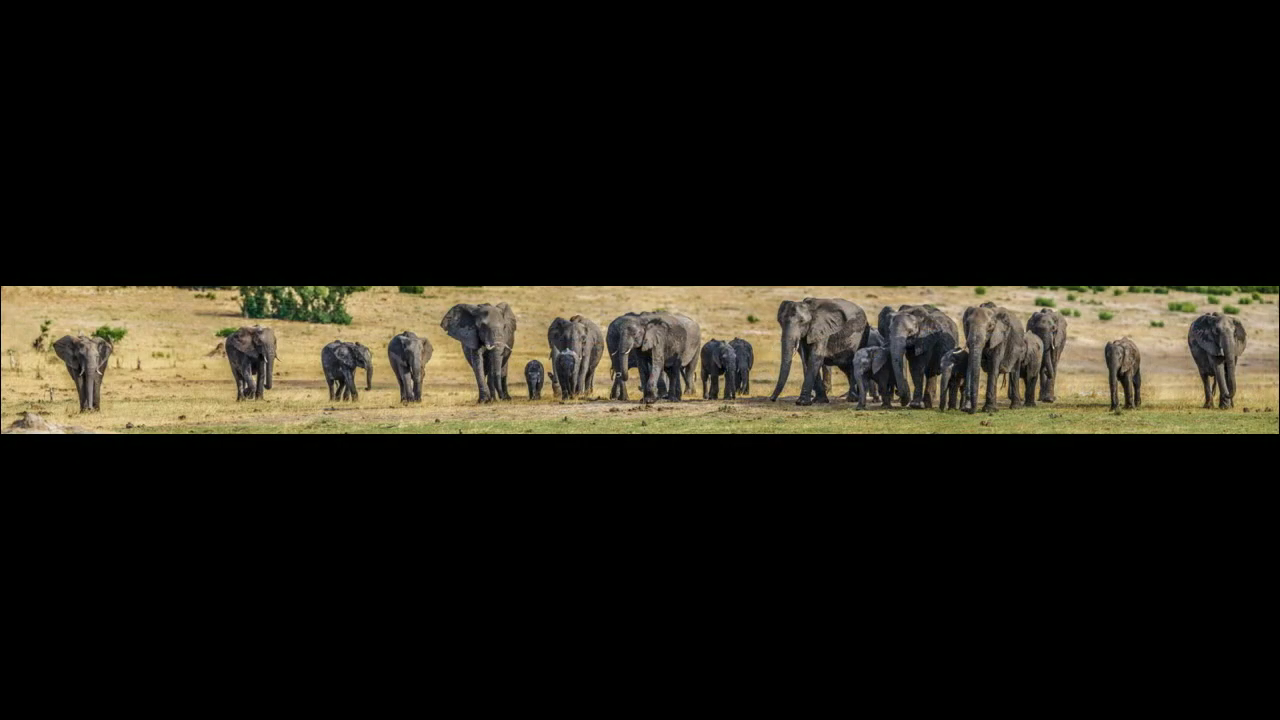
pyautogui.press('g')
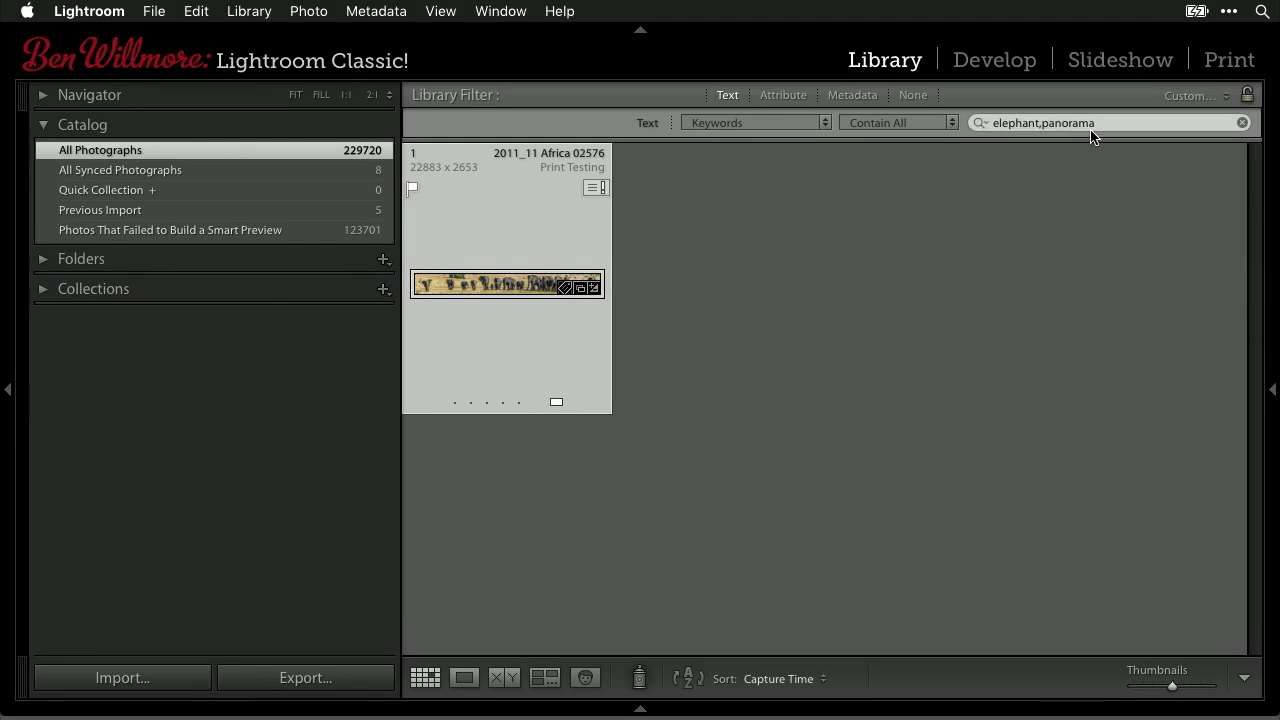
# Step: Clear the 'elephant,panorama' search text and collapse the left panel
pyautogui.click(1125, 123)
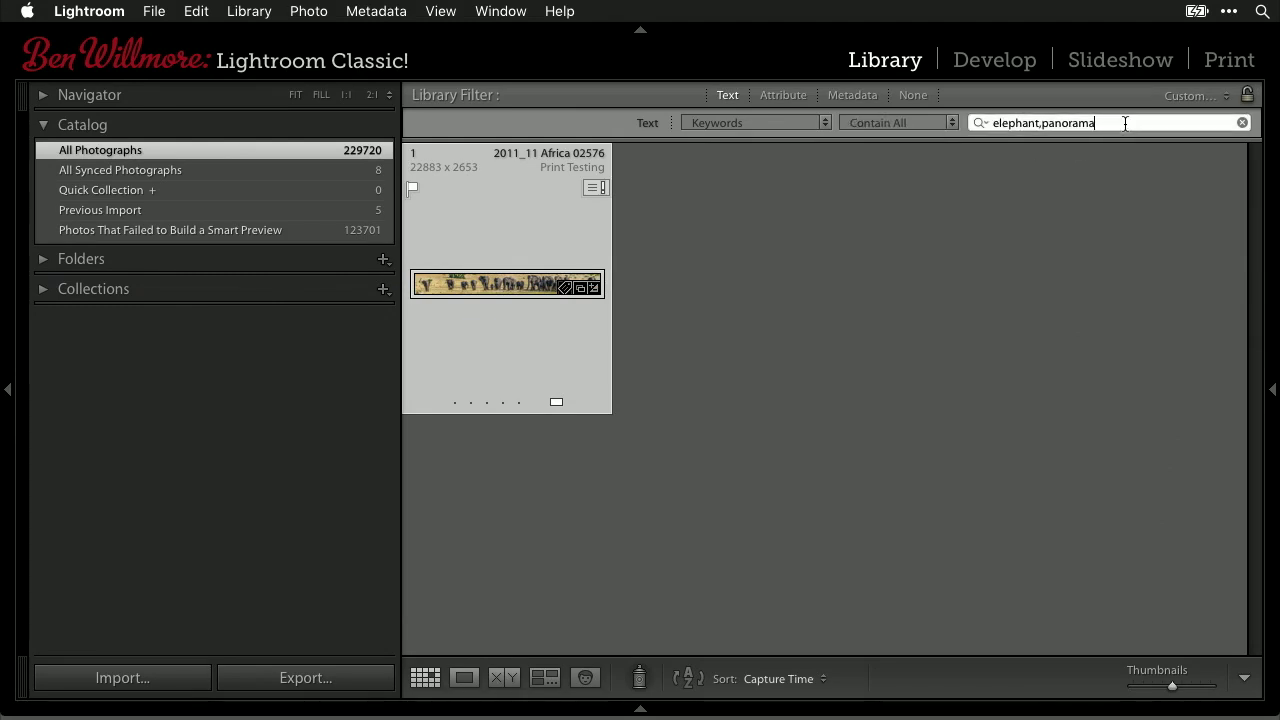
pyautogui.press('super+a')
pyautogui.press('BackSpace')
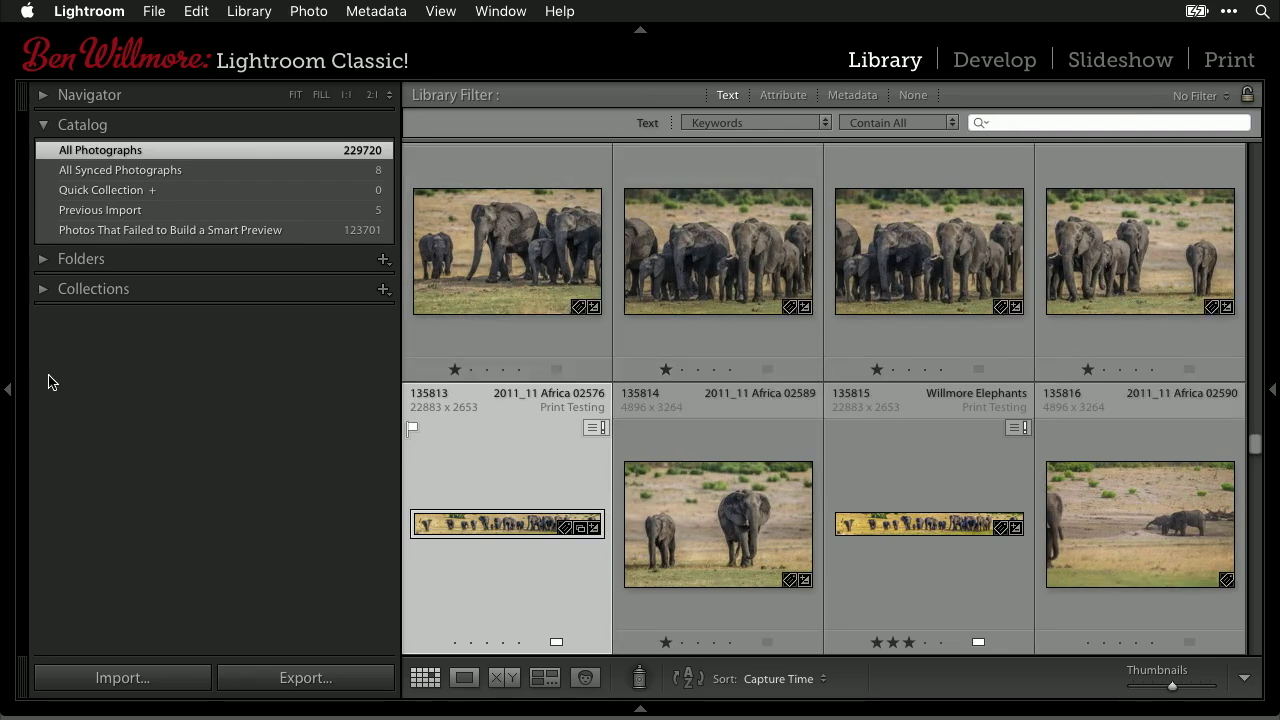
pyautogui.click(7, 389)
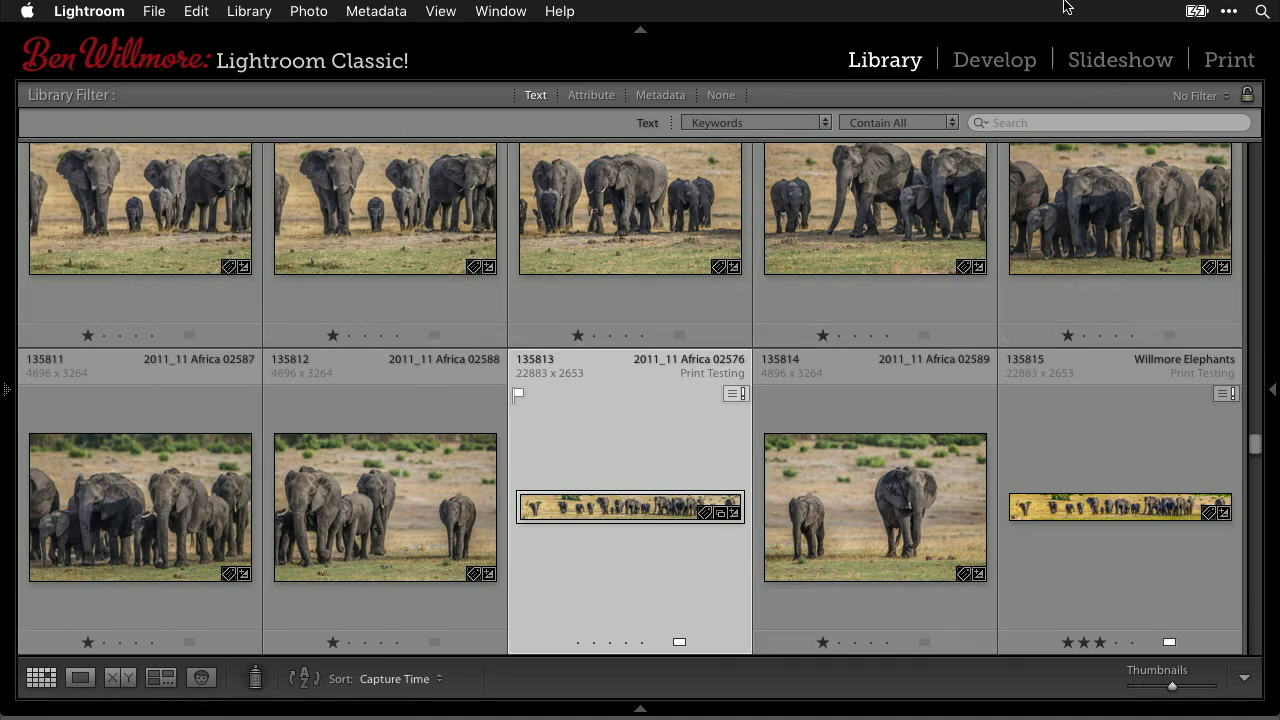
pyautogui.click(1065, 128)
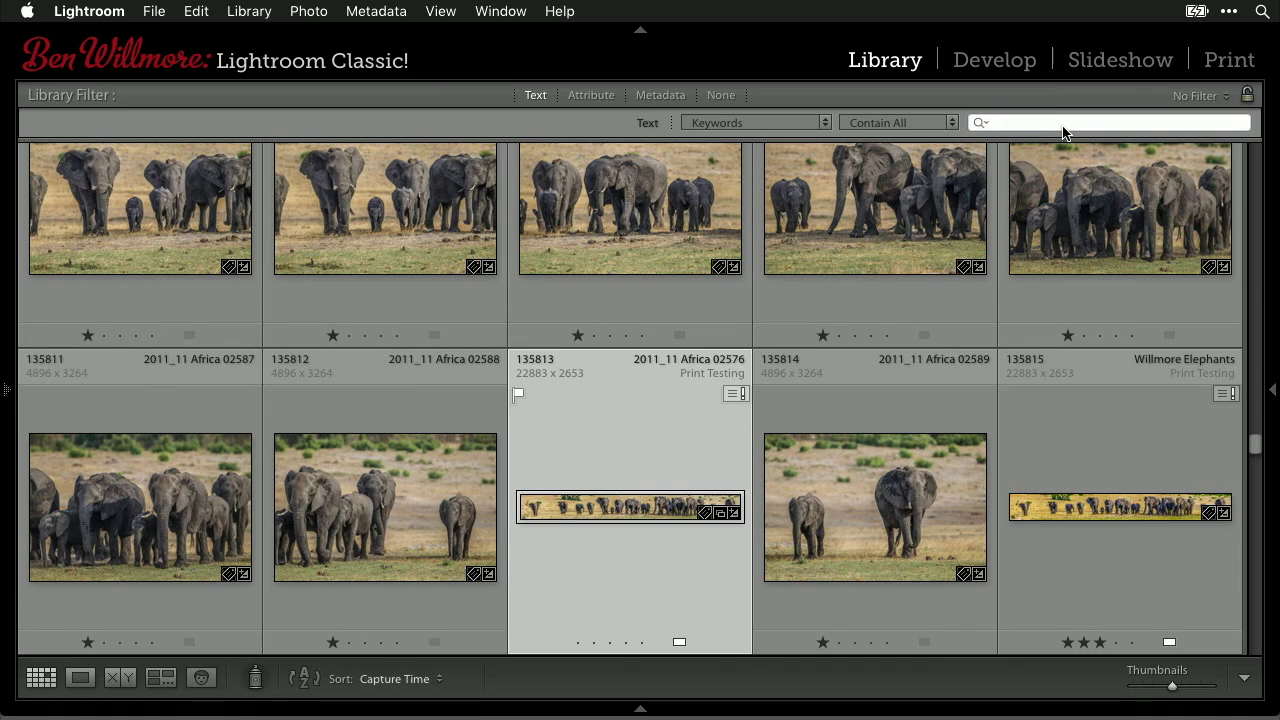
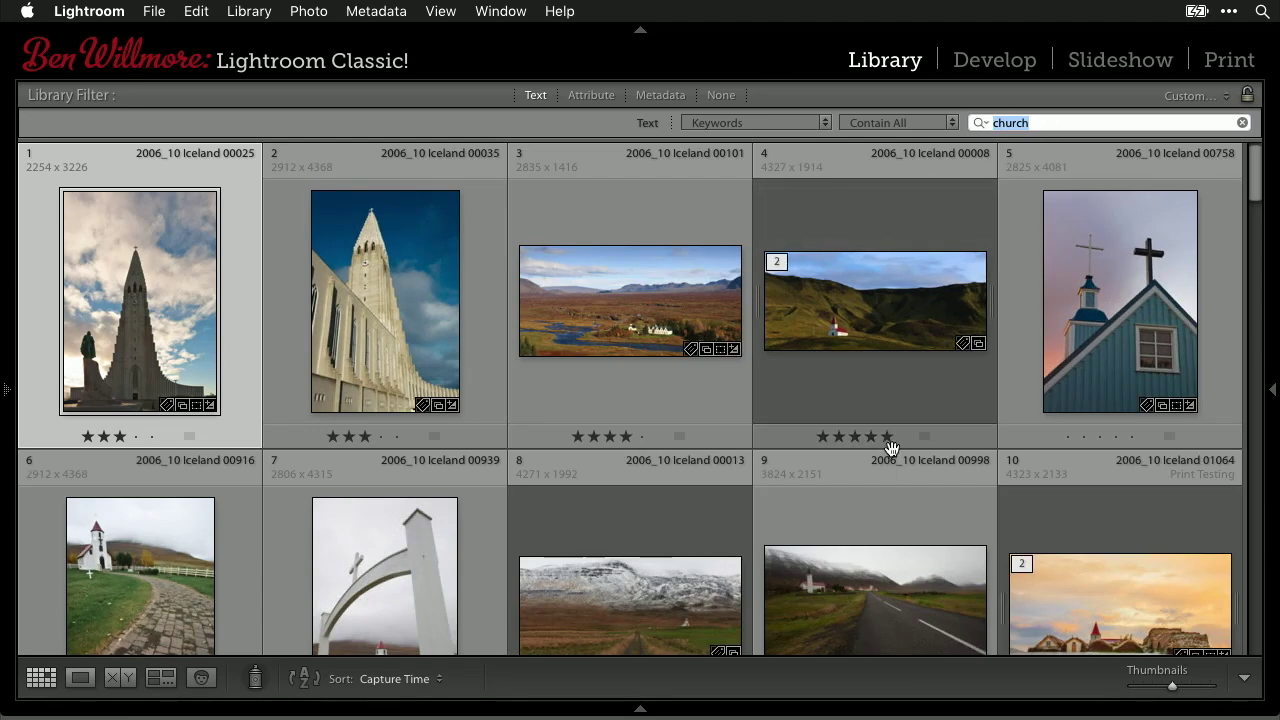
# Step: Extend the keyword search to church,iceland and view the single matching photo large
pyautogui.press('Right')
pyautogui.write(',iceland')
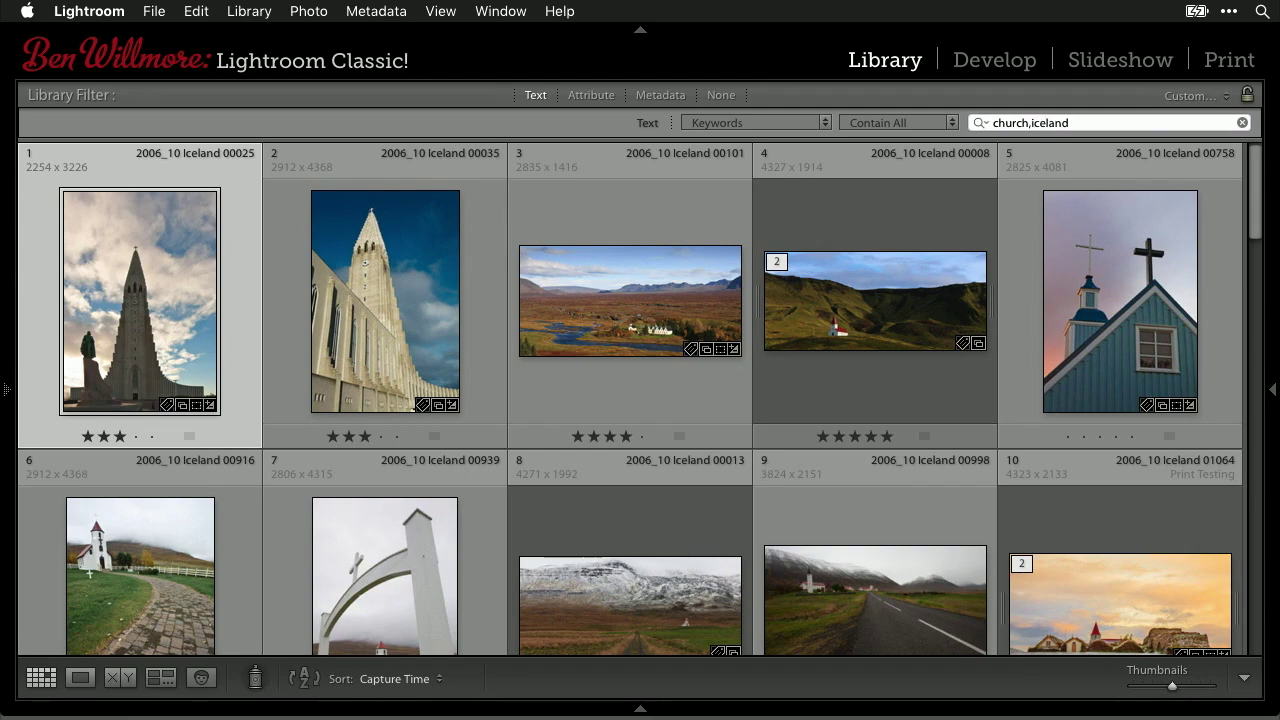
pyautogui.scroll(-10, 530, 493)
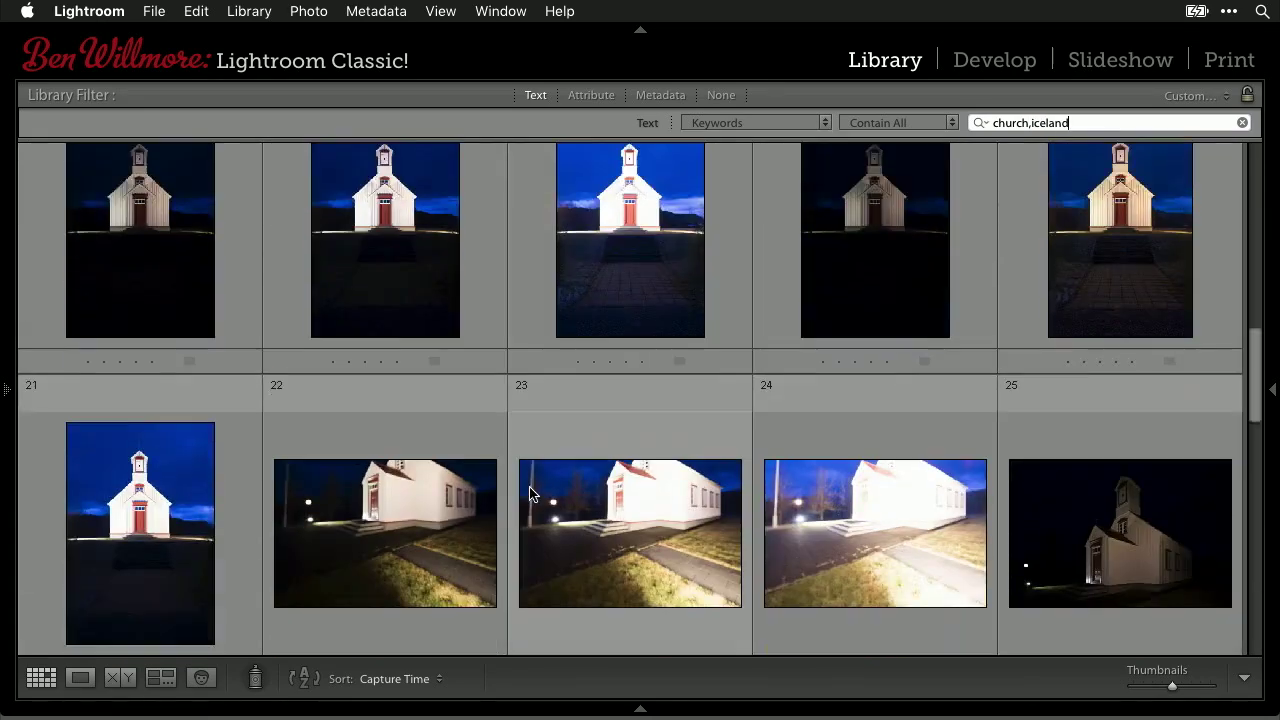
pyautogui.scroll(-5, 530, 493)
pyautogui.scroll(15, 530, 493)
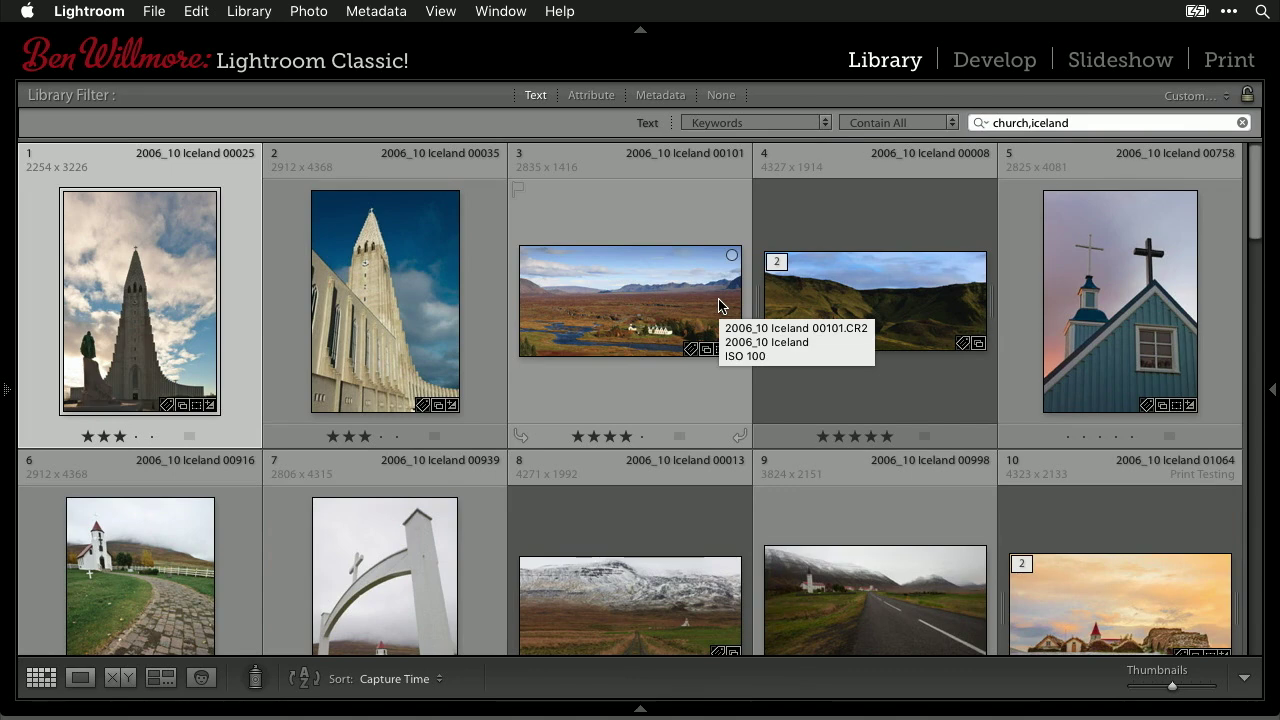
pyautogui.write(',river')
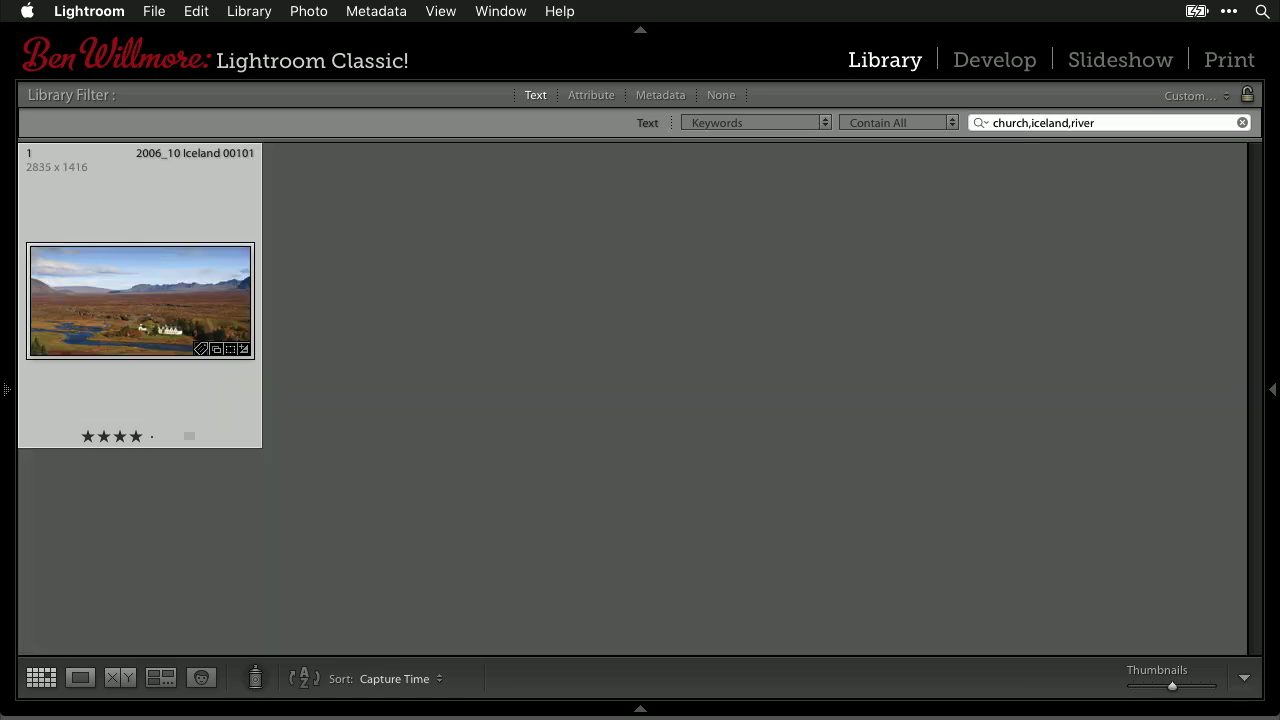
pyautogui.doubleClick(116, 271)
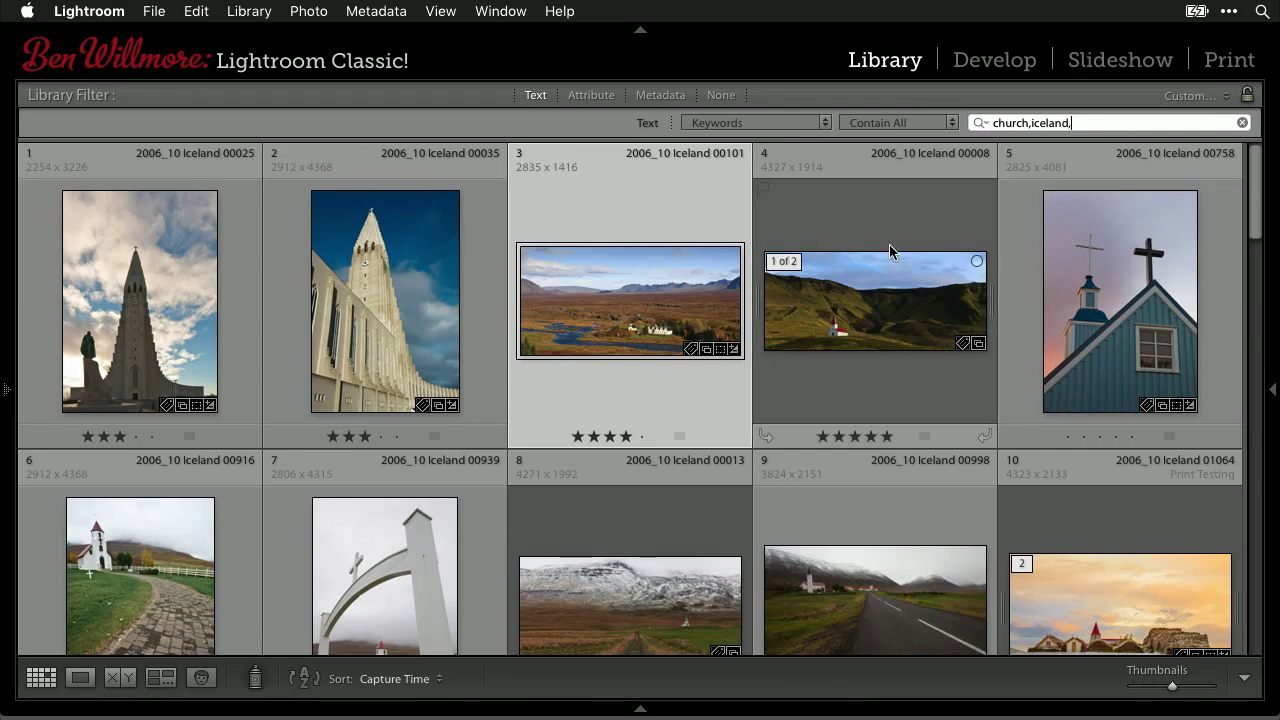
# Step: Try an extra search term, then select the sunset photo of the turf farm
pyautogui.write('uns')
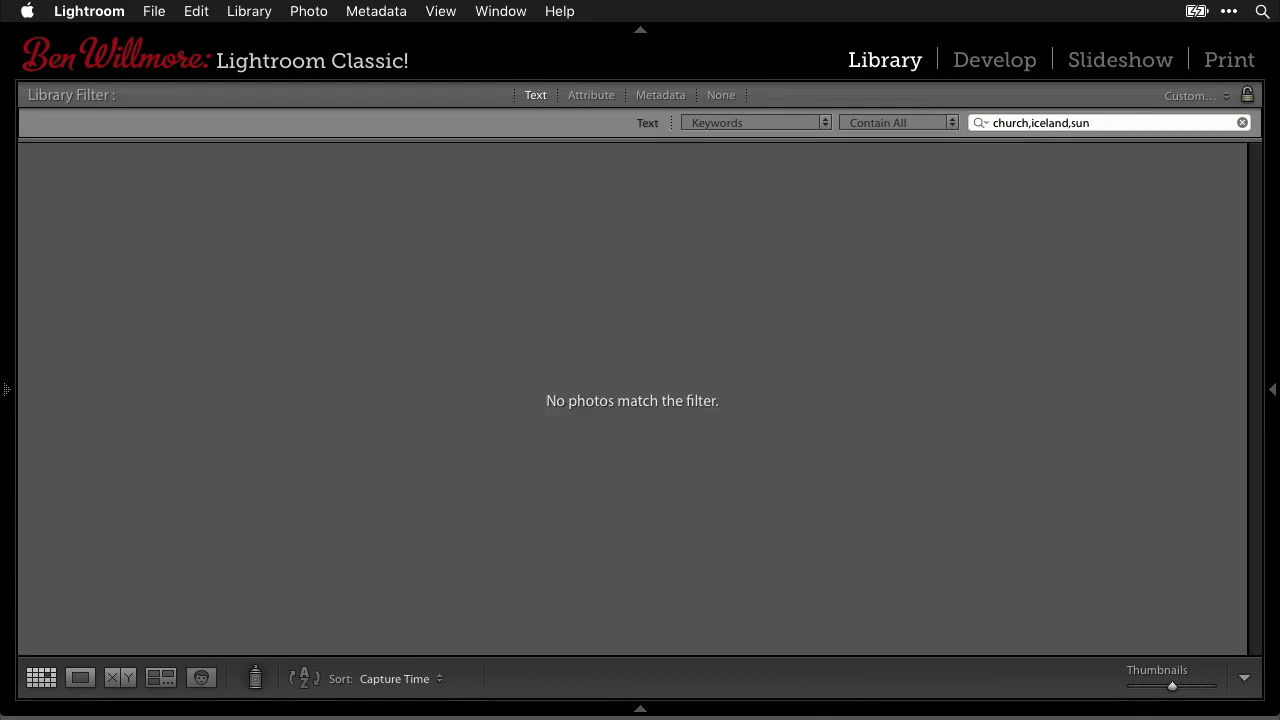
pyautogui.press('BackSpace')
pyautogui.scroll(-4, 720, 457)
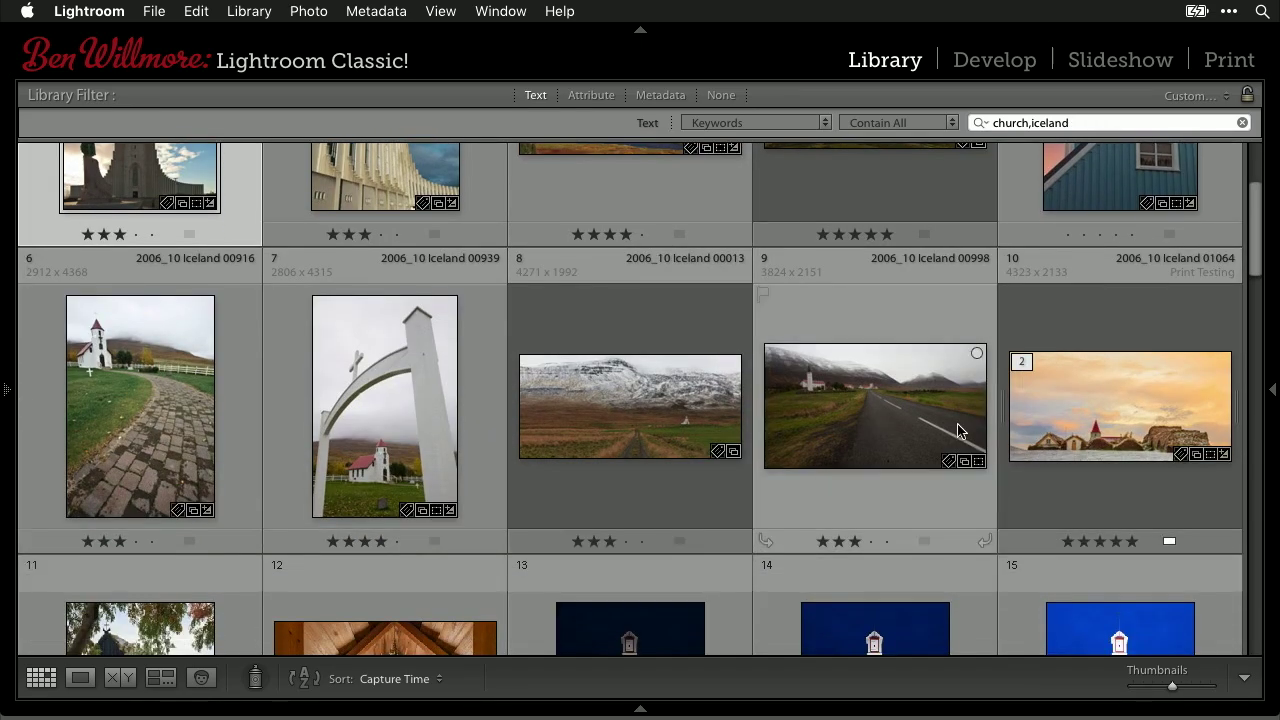
pyautogui.click(1119, 390)
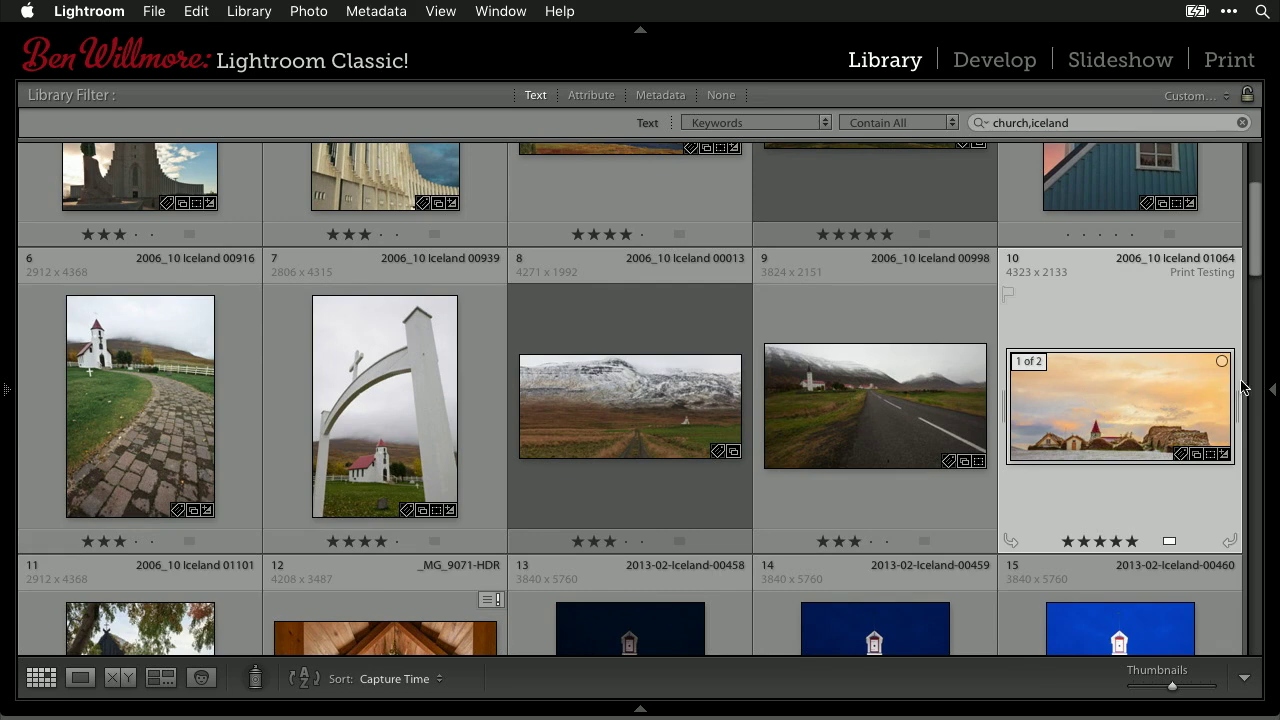
# Step: Show the right panels and review the turf farm photo's metadata details
pyautogui.click(1272, 390)
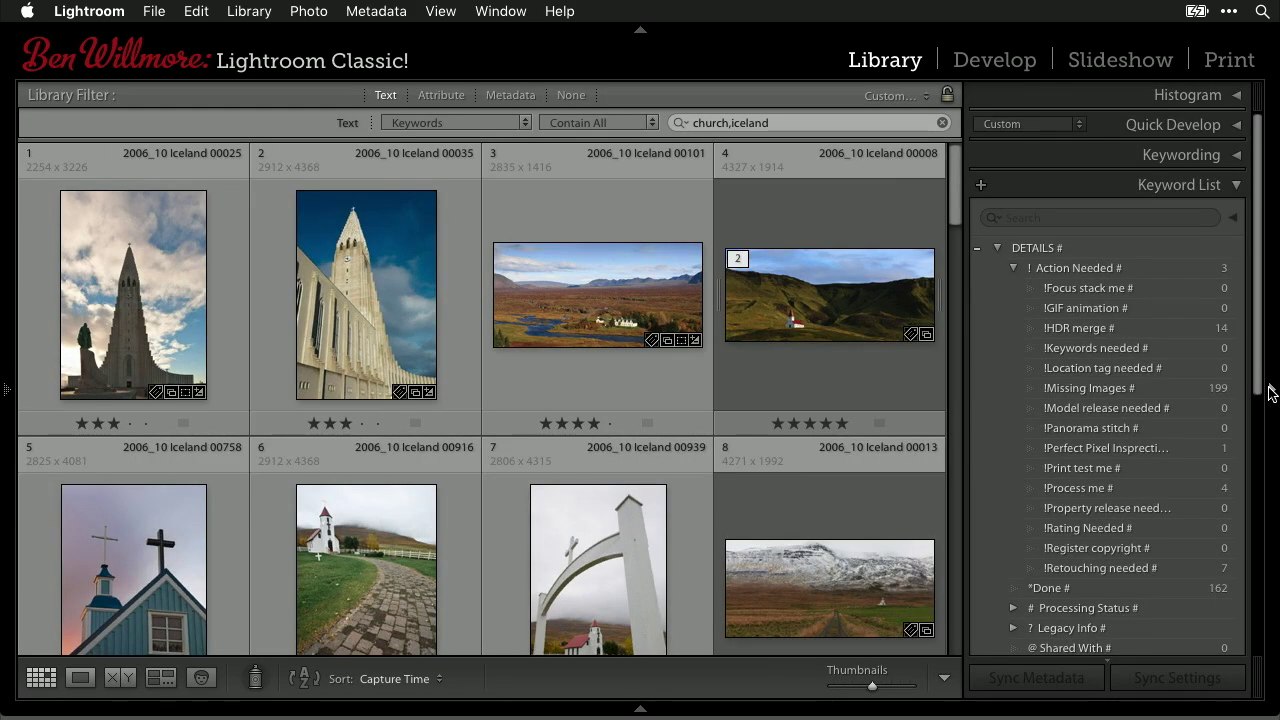
pyautogui.click(1236, 186)
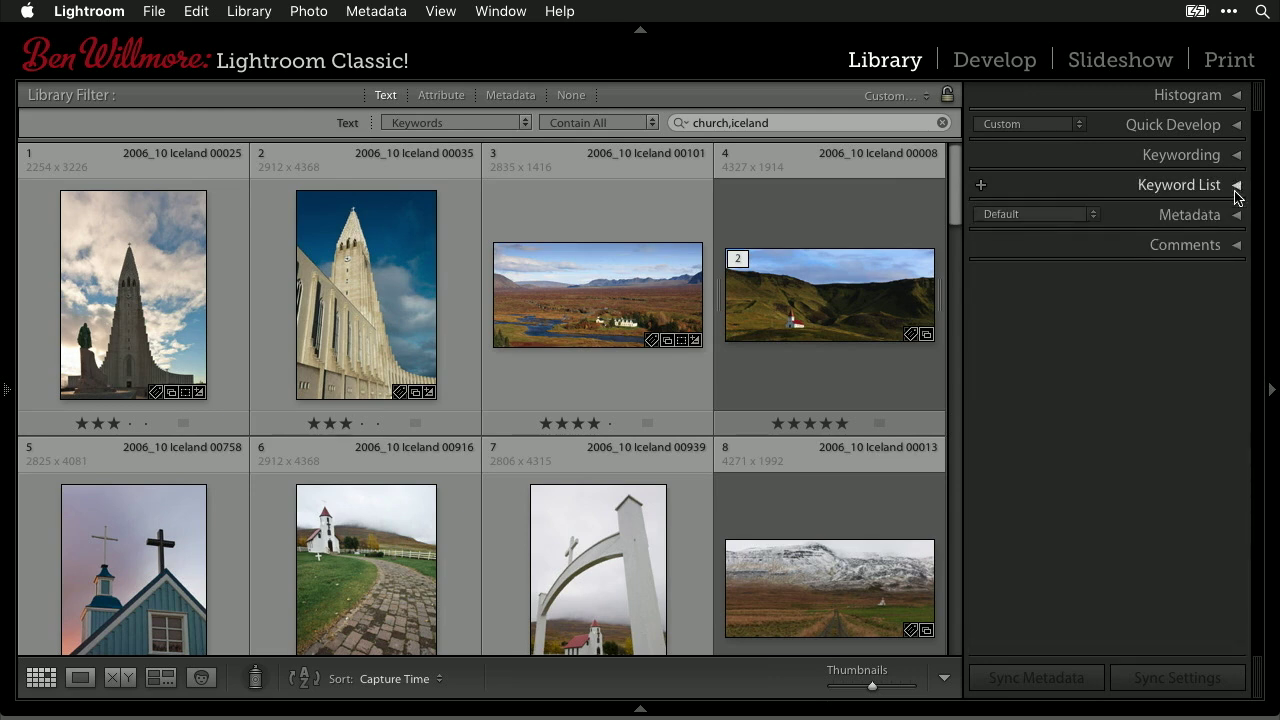
pyautogui.click(1237, 215)
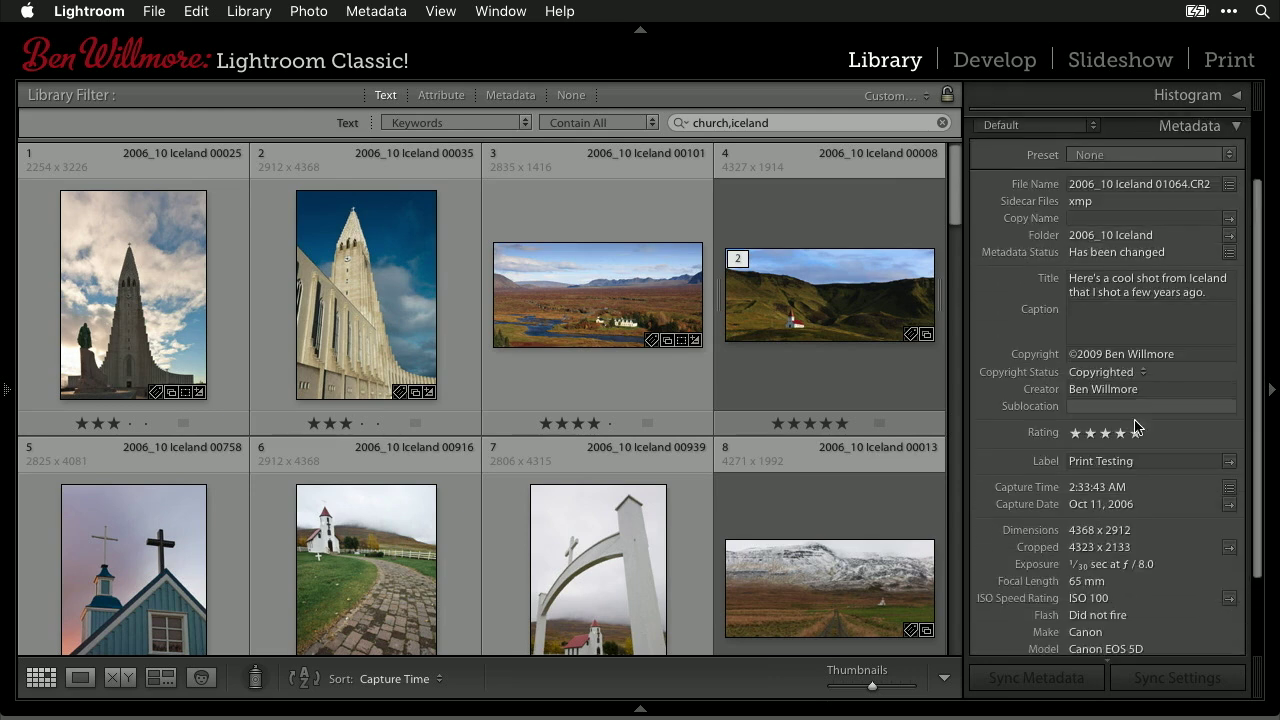
pyautogui.scroll(-2, 1120, 420)
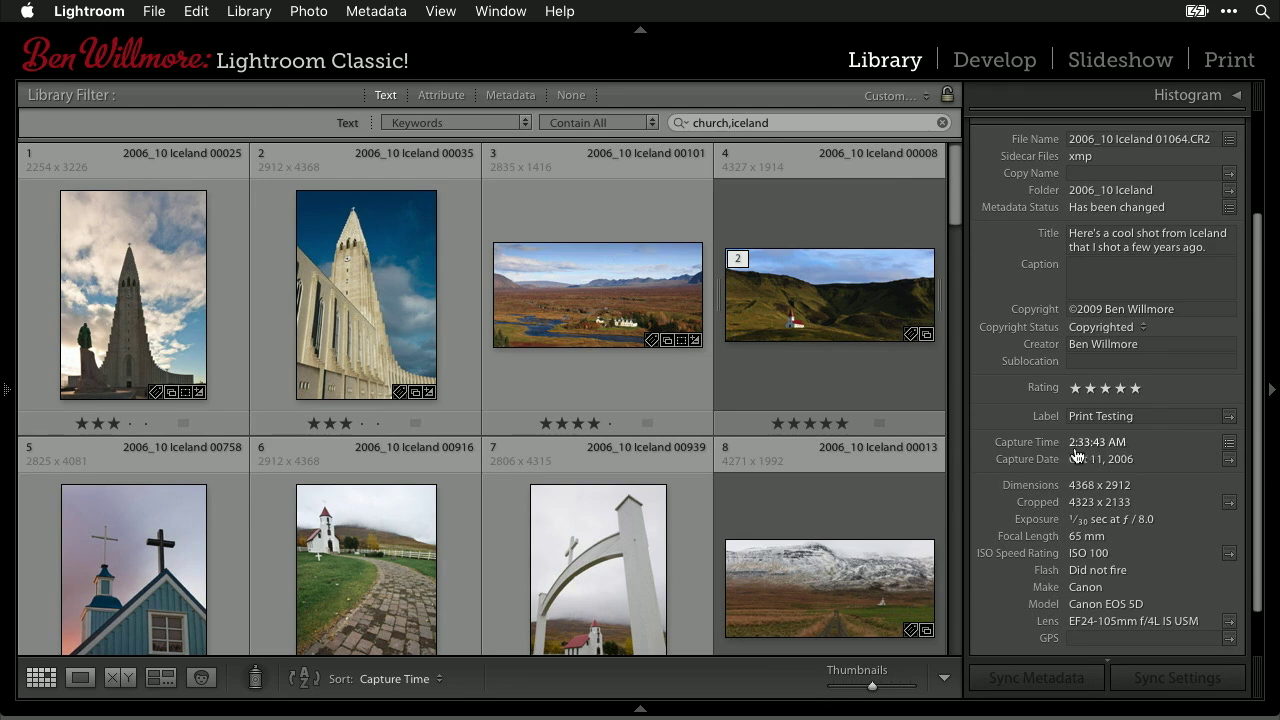
pyautogui.scroll(2, 1118, 450)
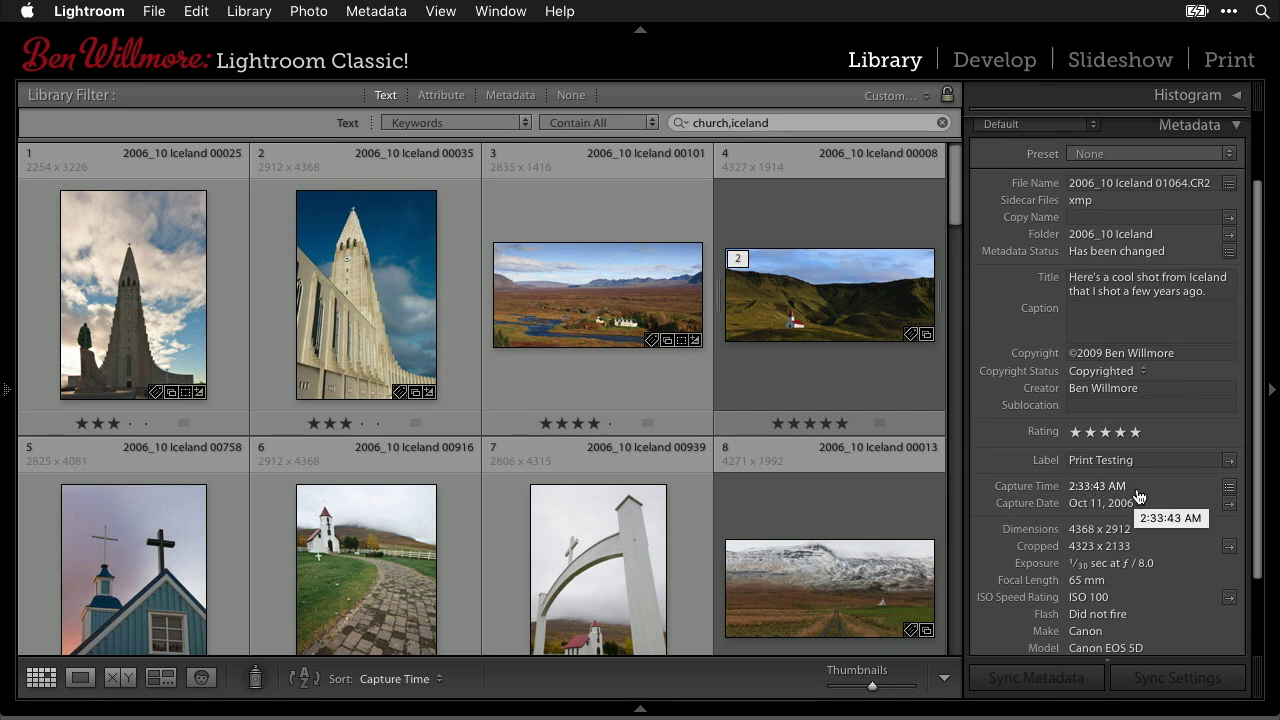
pyautogui.scroll(3, 1137, 497)
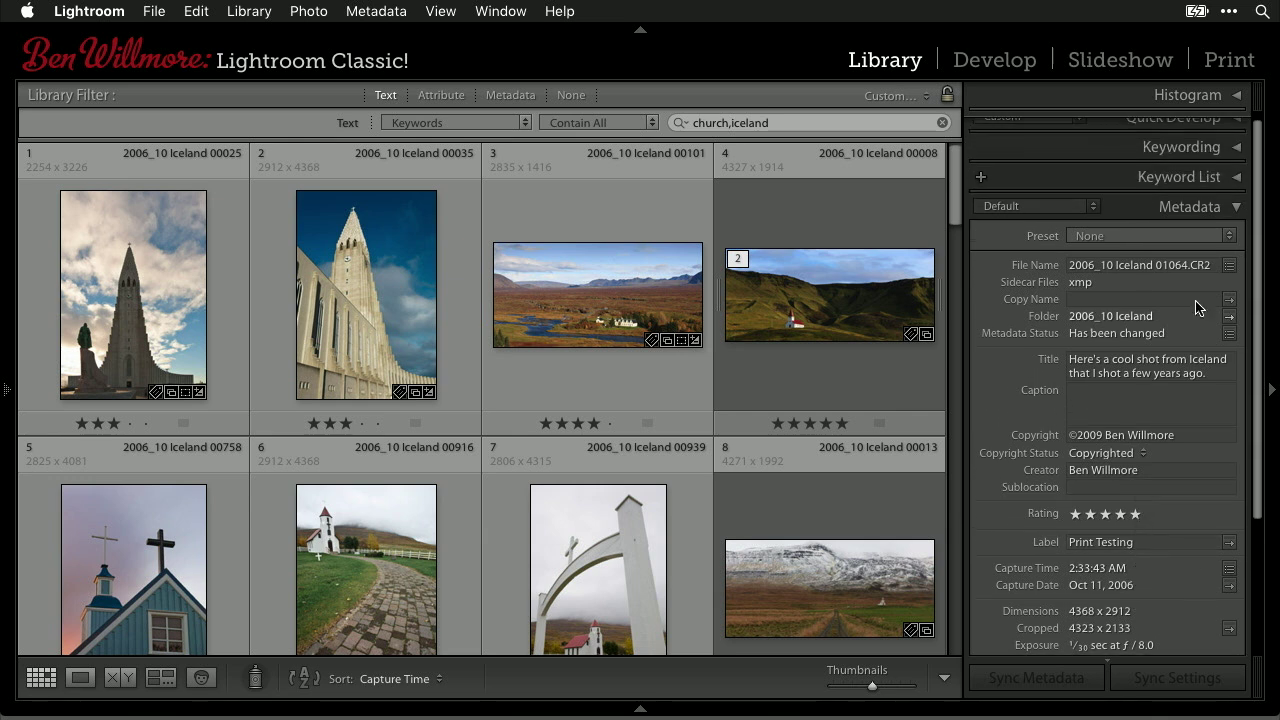
pyautogui.click(1237, 207)
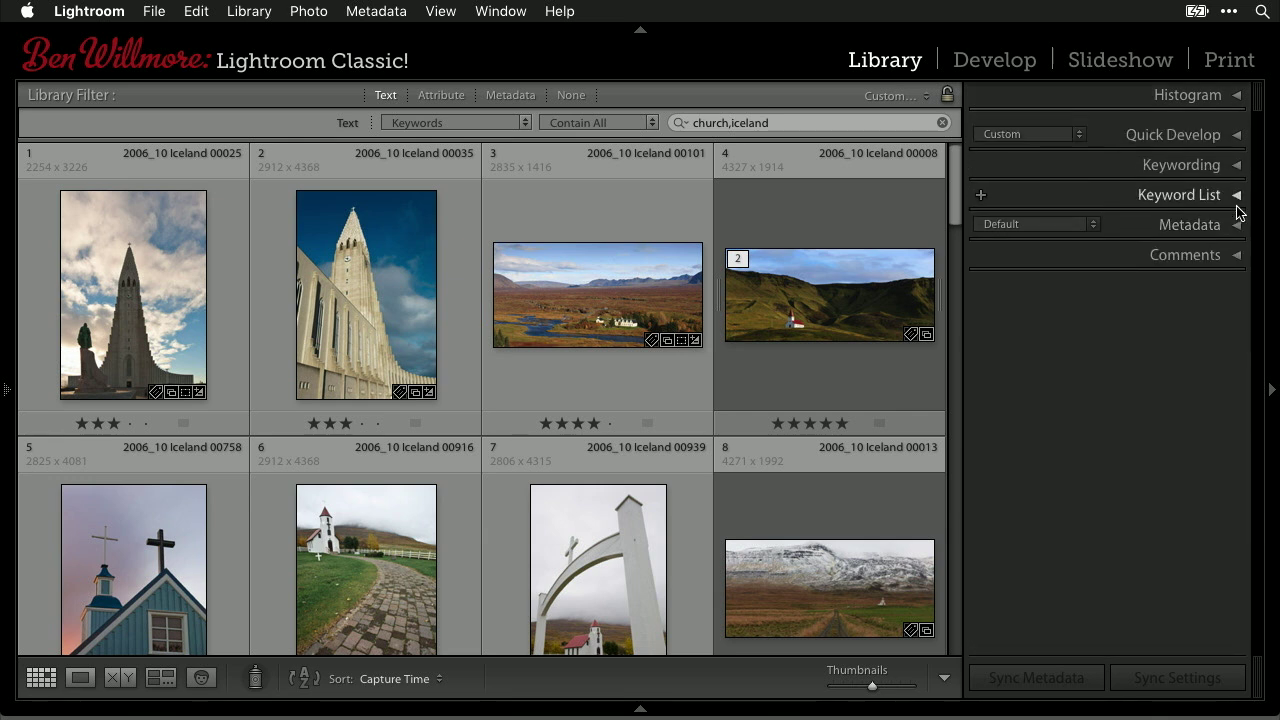
# Step: Add the keyword Sunset to the photo in the Keywording panel
pyautogui.click(1238, 155)
pyautogui.click(1092, 288)
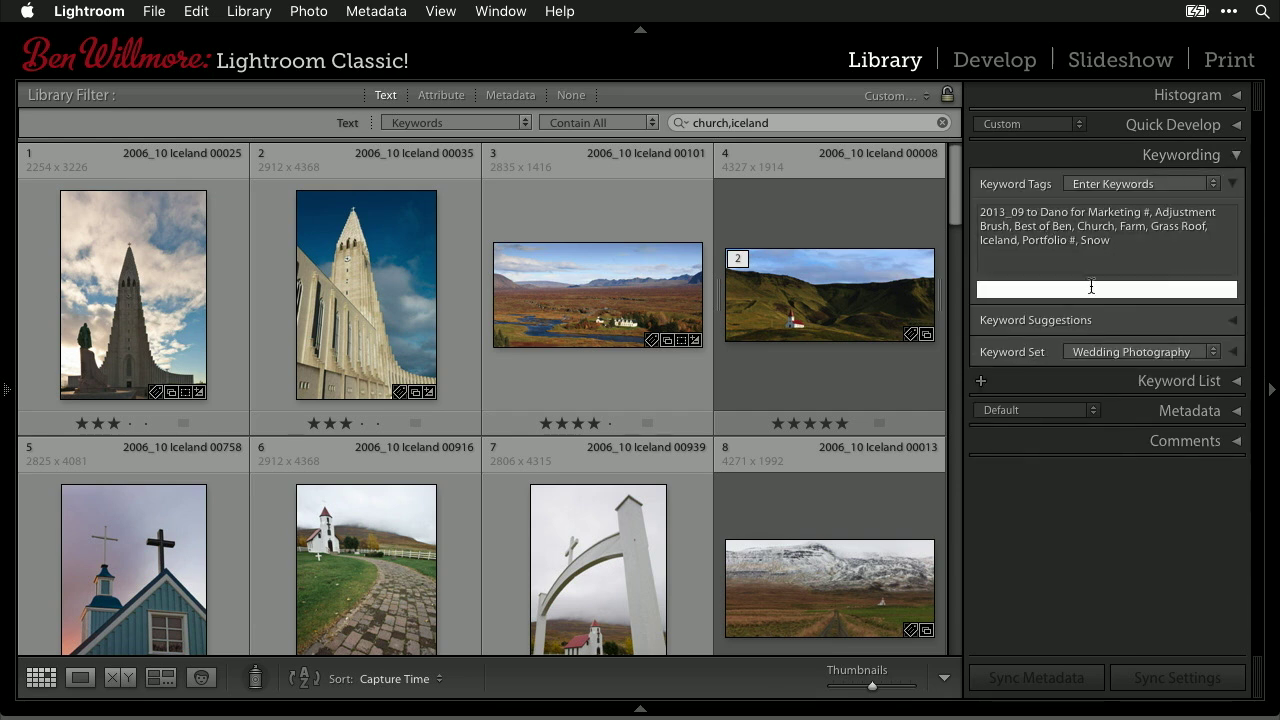
pyautogui.write('Sunset')
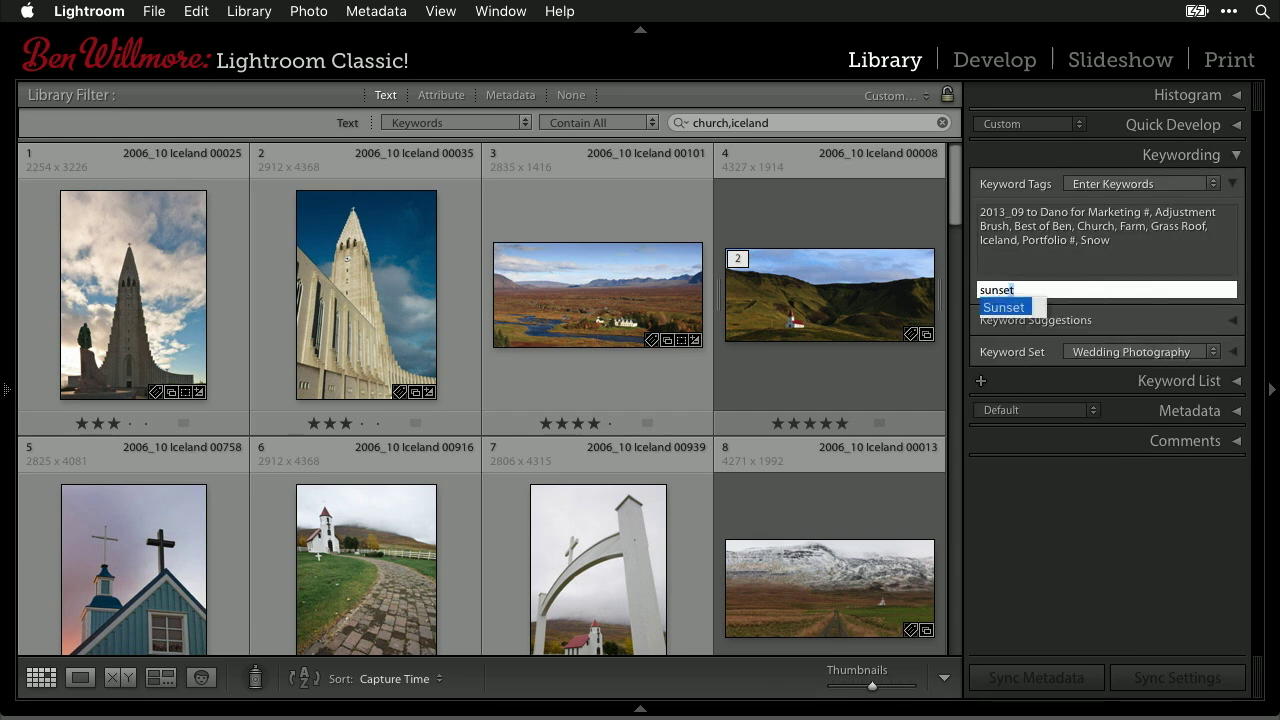
pyautogui.press('Return')
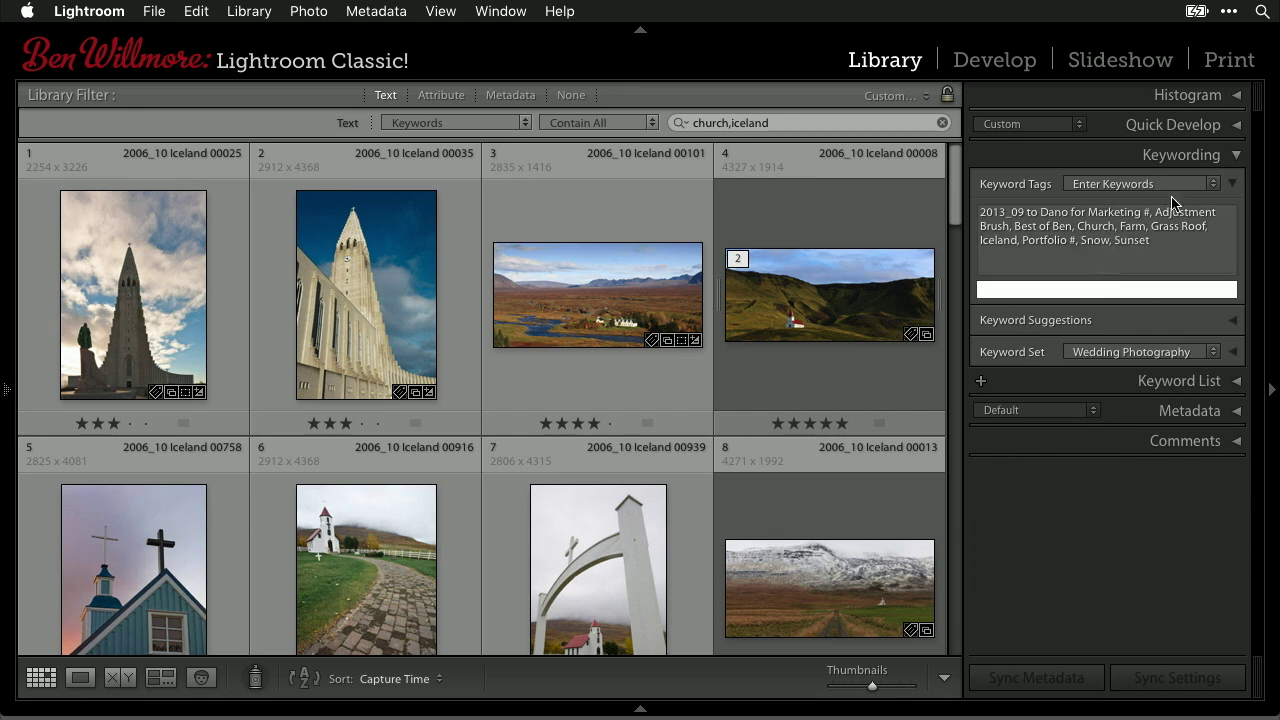
pyautogui.click(1237, 160)
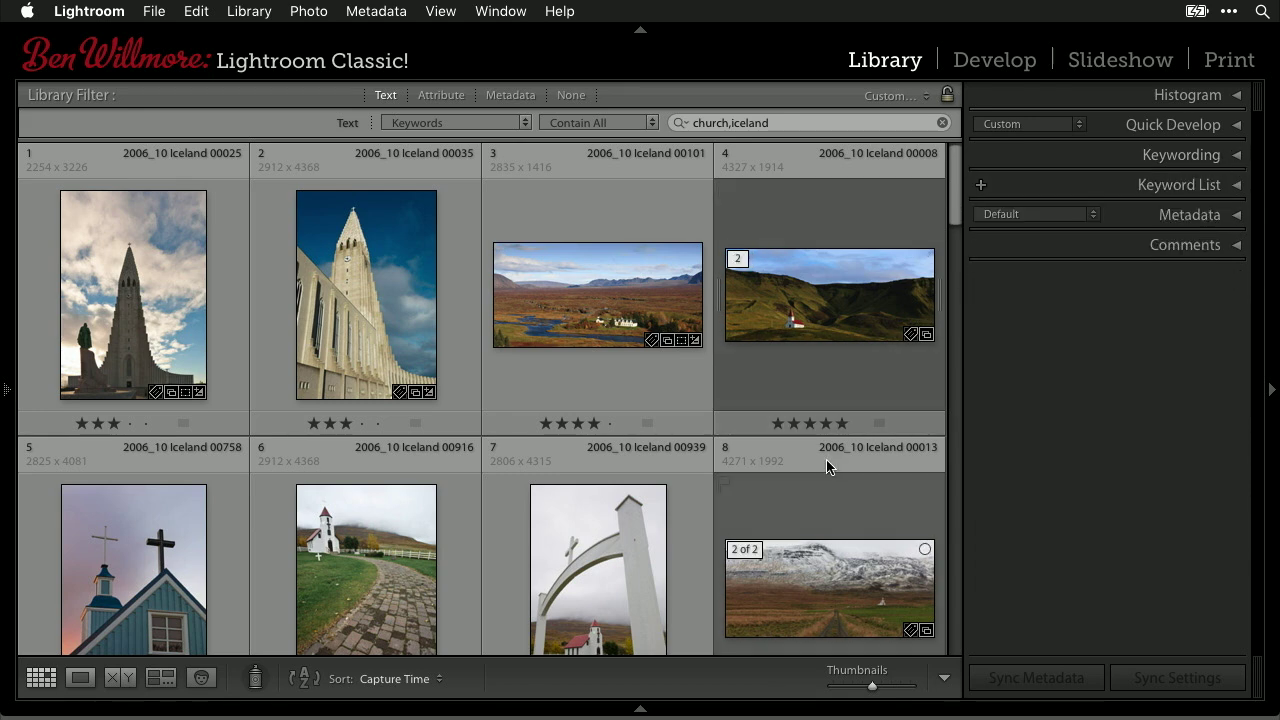
# Step: Scroll through the filtered grid of church and iceland photos
pyautogui.scroll(-5, 828, 466)
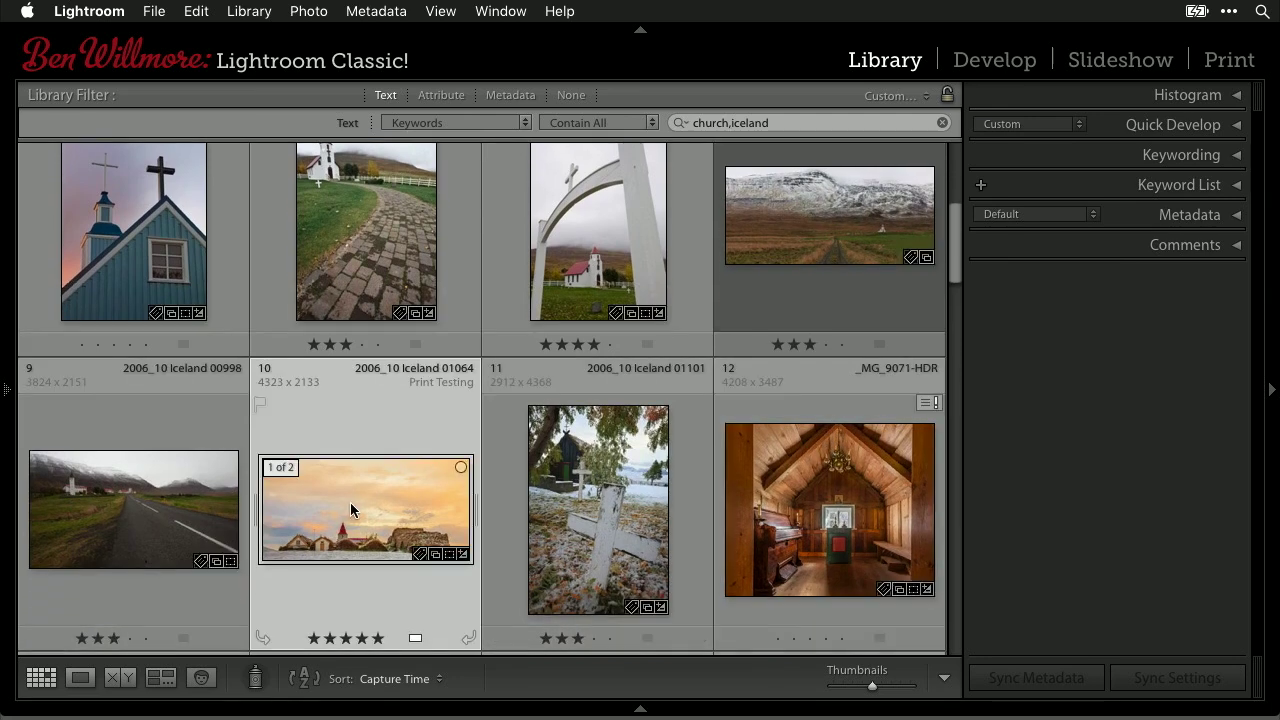
pyautogui.scroll(-6, 350, 502)
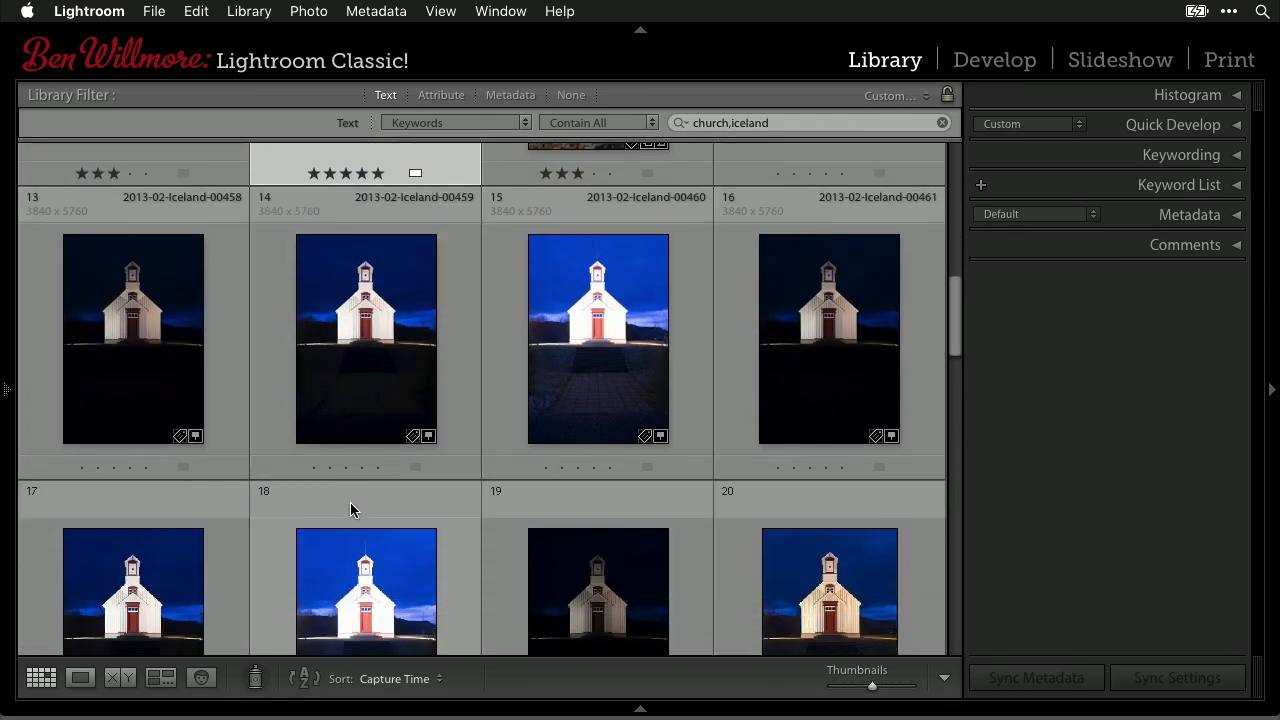
pyautogui.scroll(-10, 350, 508)
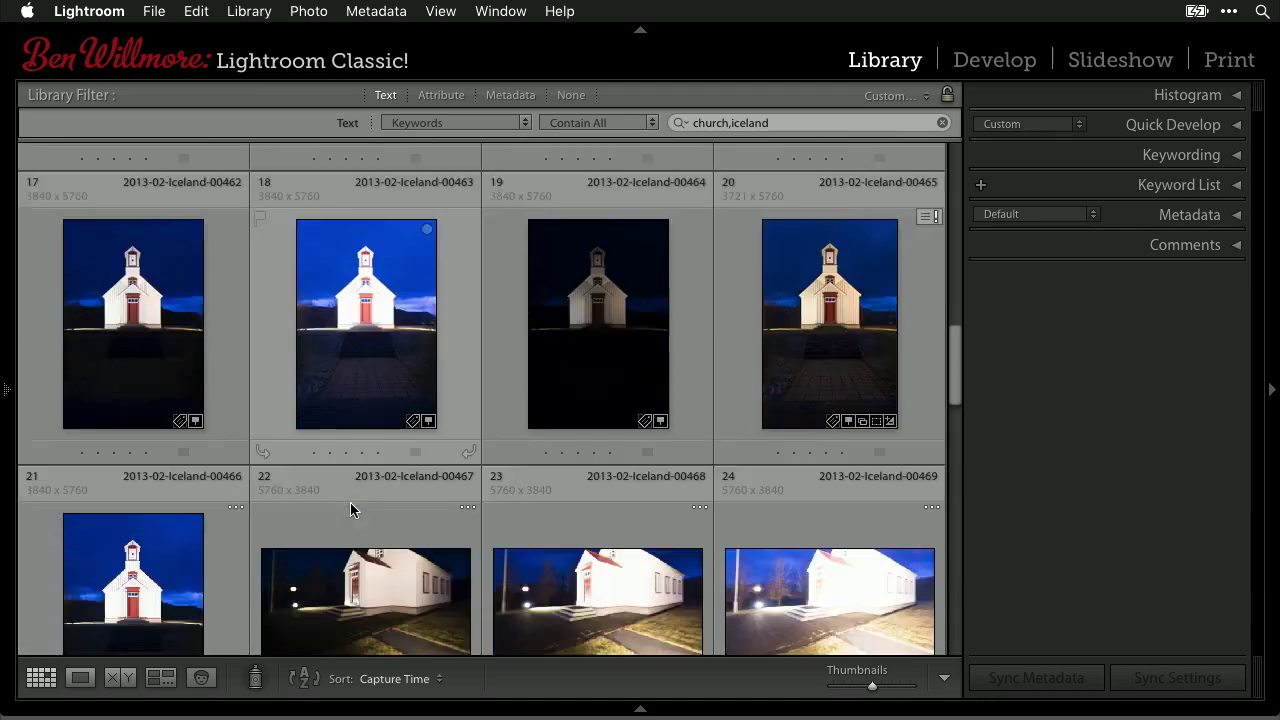
pyautogui.scroll(-10, 350, 508)
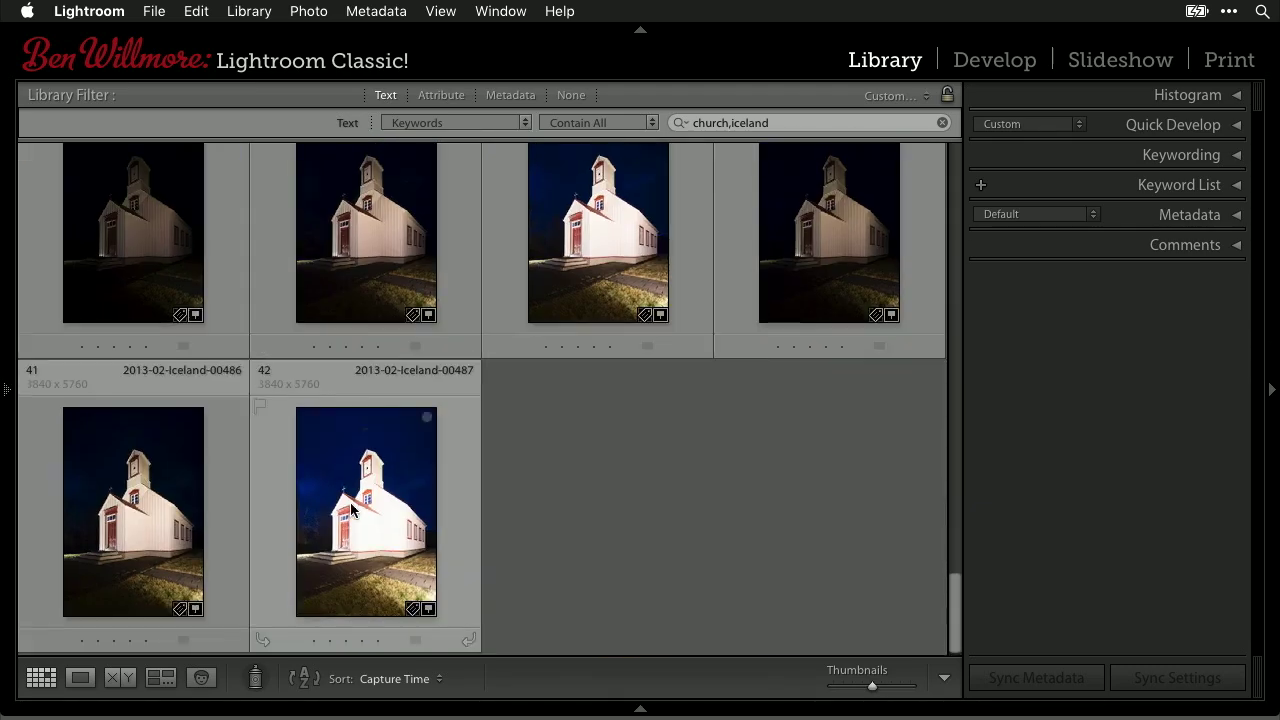
pyautogui.scroll(6, 350, 508)
pyautogui.scroll(8, 350, 510)
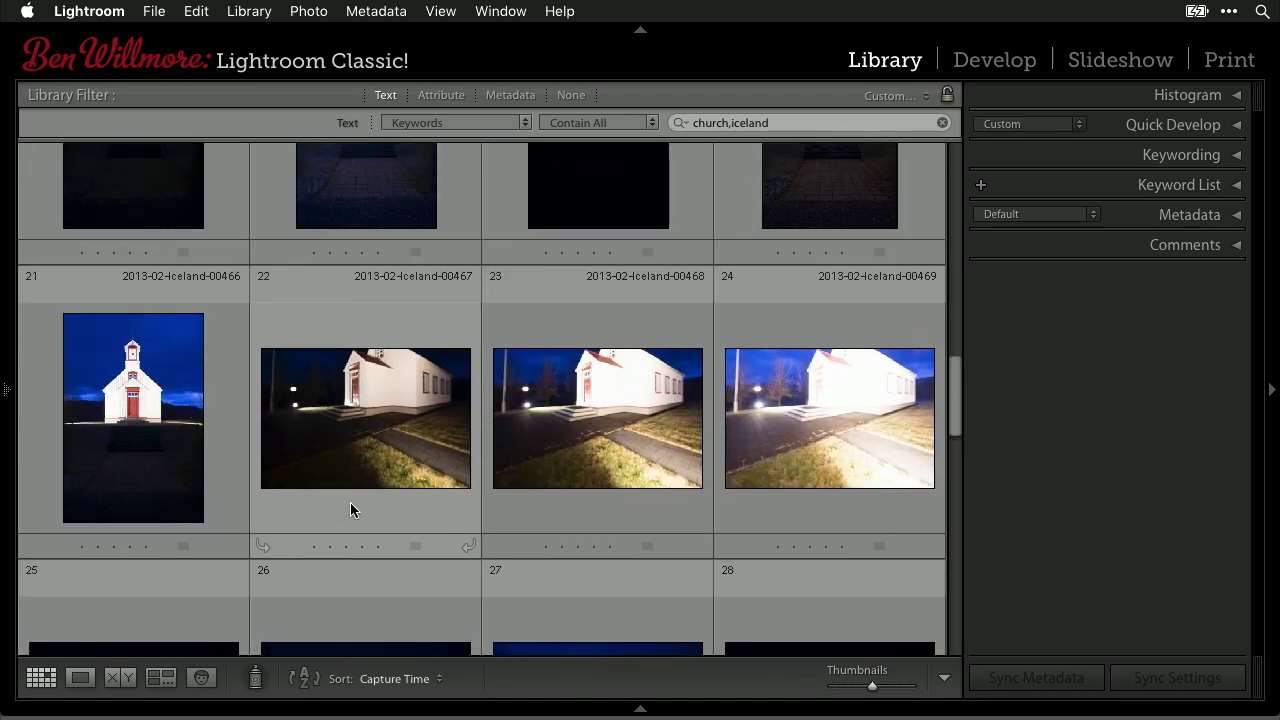
pyautogui.scroll(6, 351, 507)
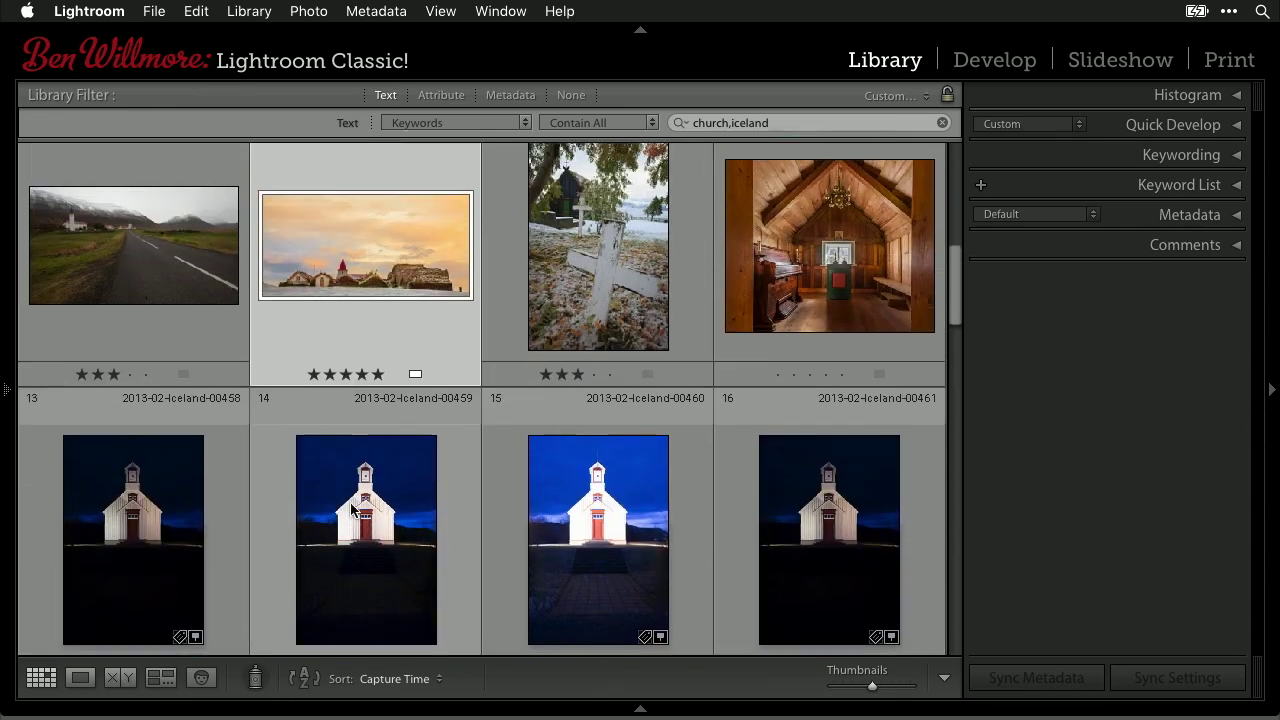
pyautogui.scroll(6, 351, 508)
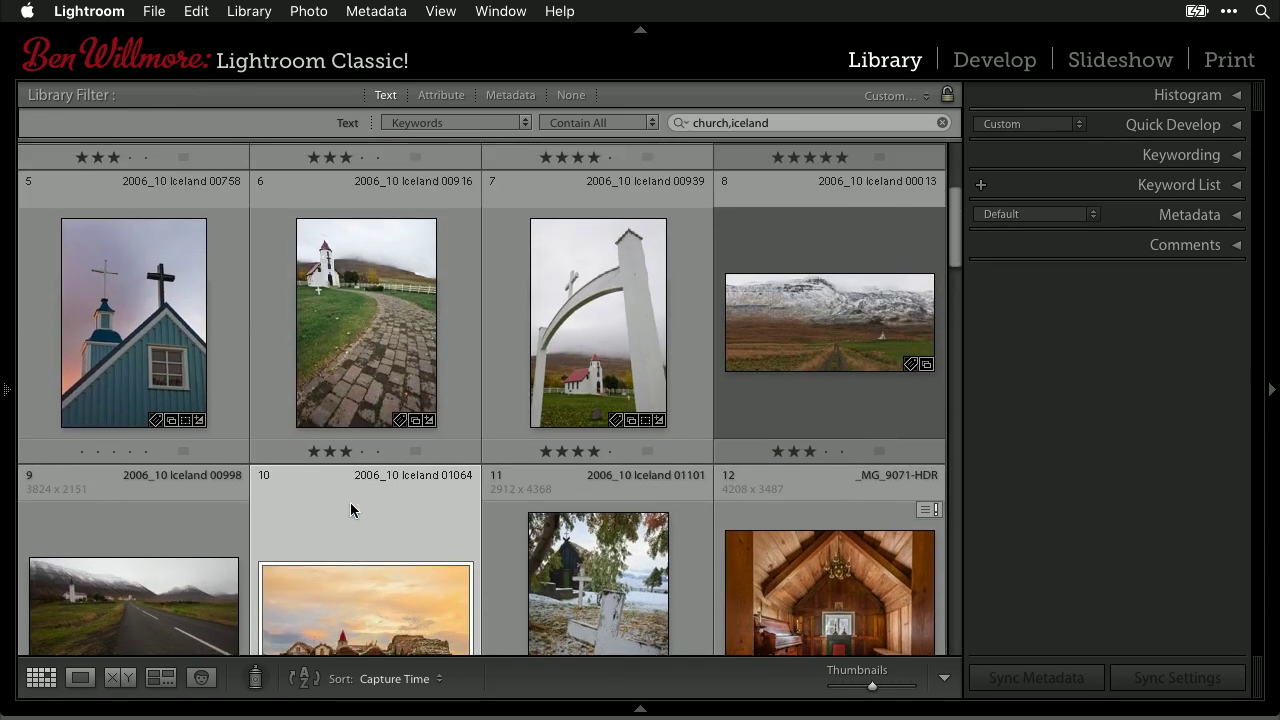
pyautogui.scroll(1, 350, 508)
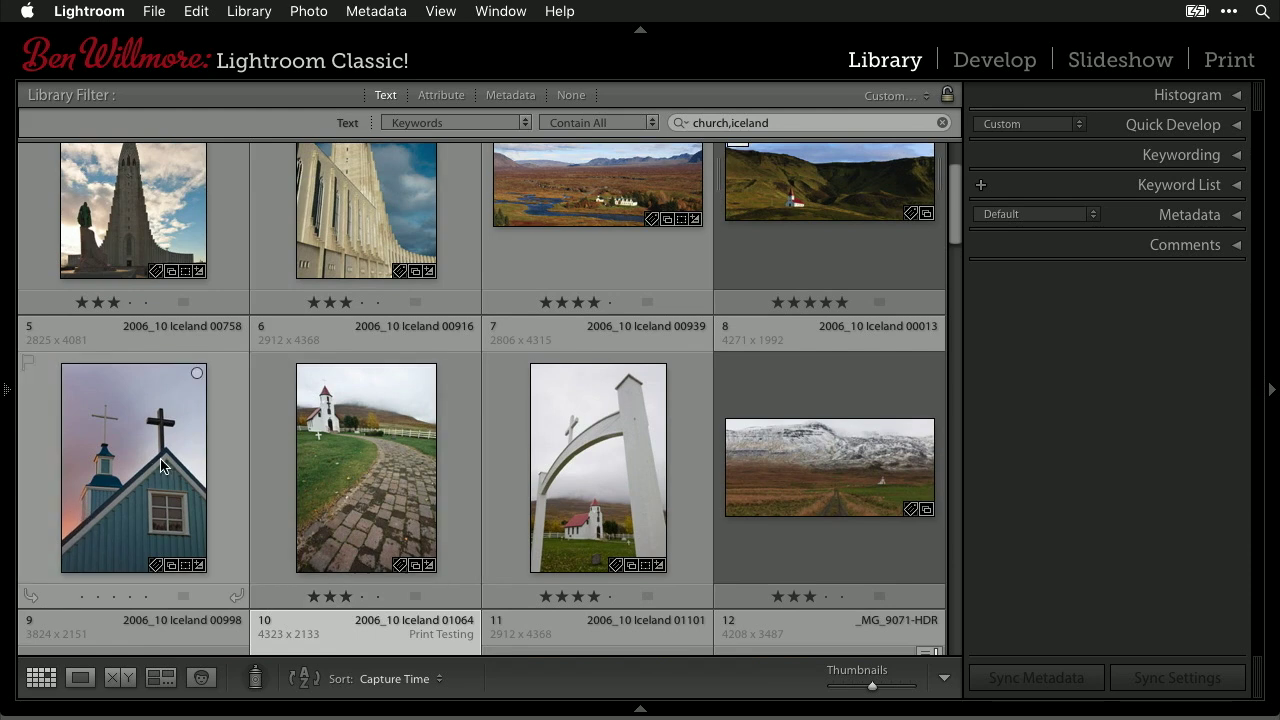
pyautogui.scroll(3, 566, 341)
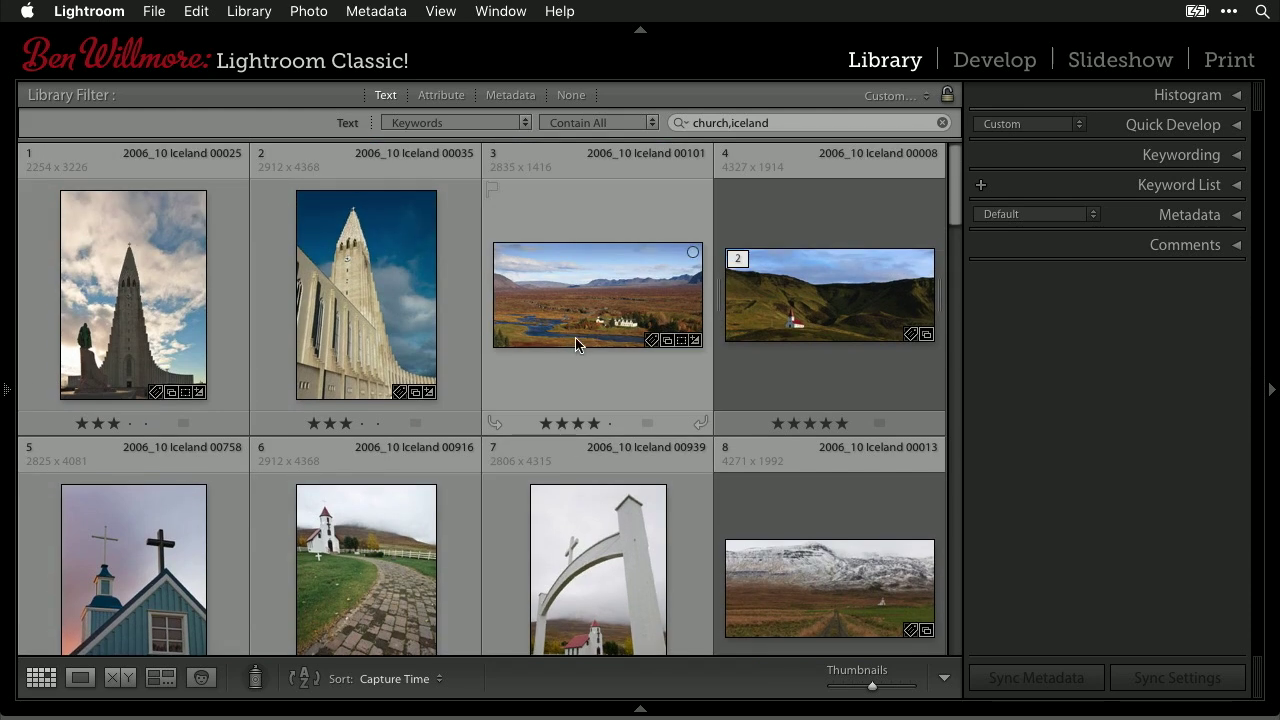
# Step: Replace the keyword search with iceland alone
pyautogui.click(943, 122)
pyautogui.press('super+a')
pyautogui.press('BackSpace')
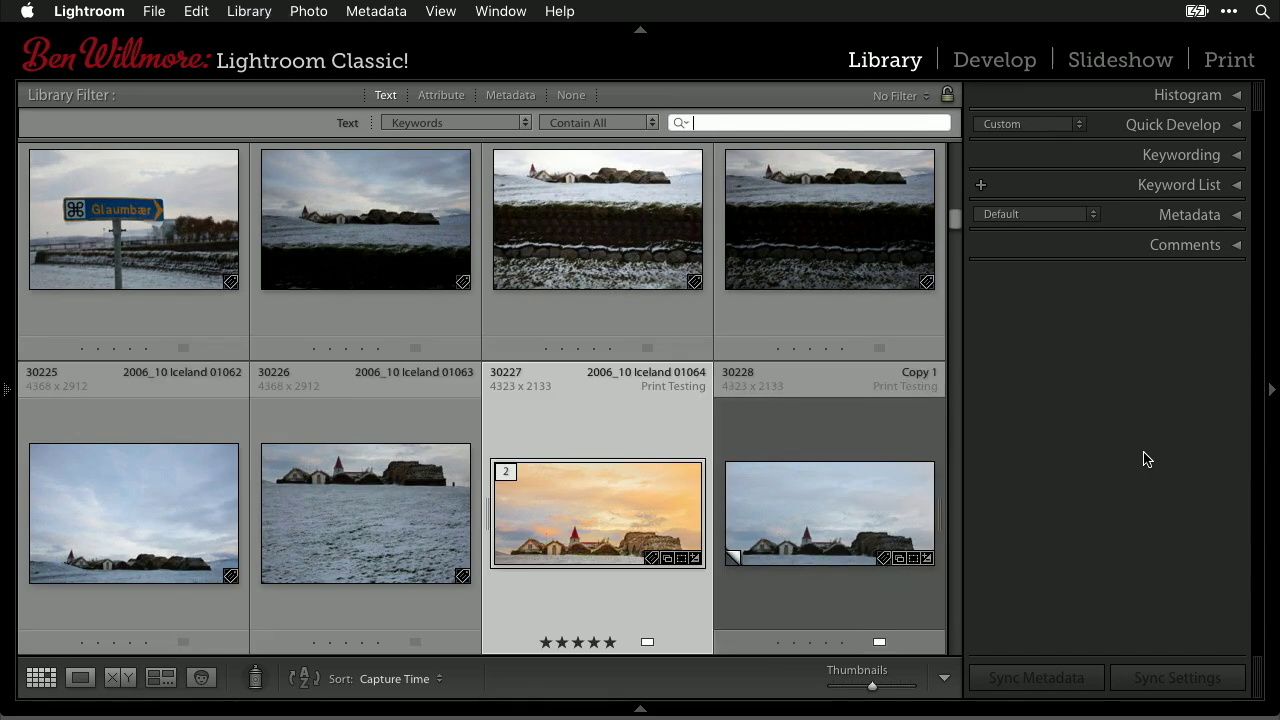
pyautogui.write('iceland')
pyautogui.press('Return')
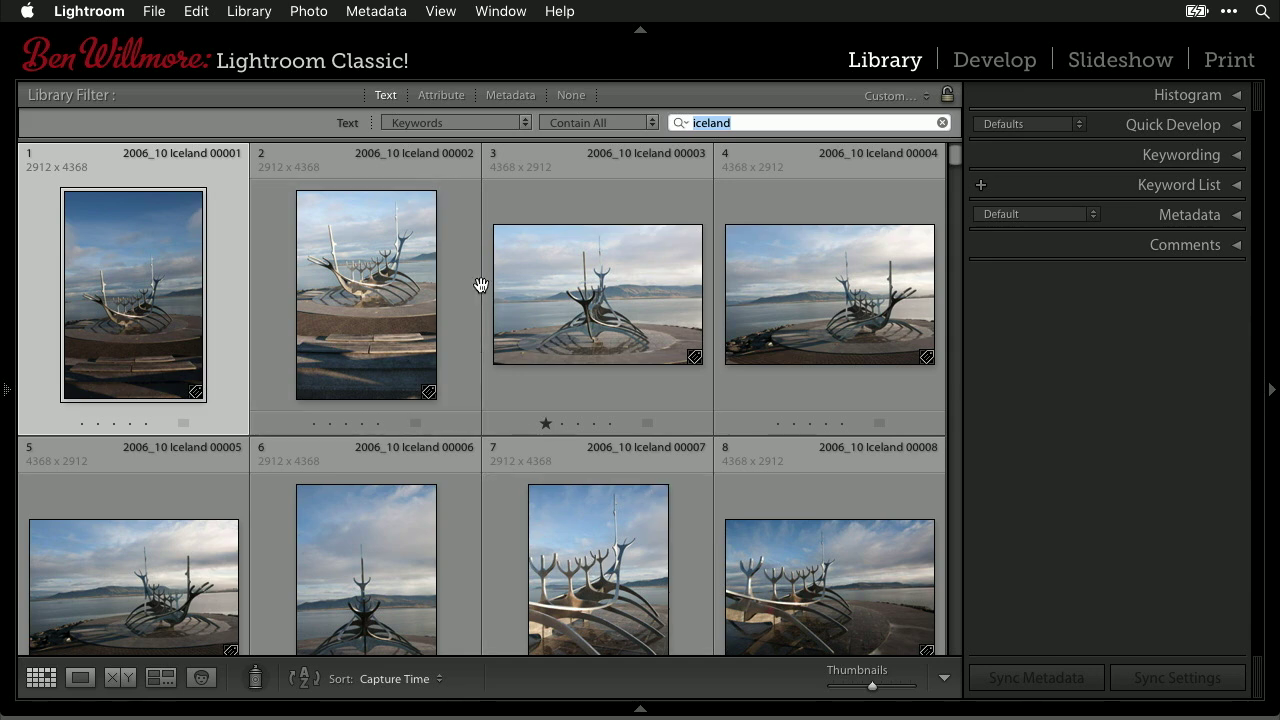
# Step: Turn filtering off, restore the iceland search and append ',horse,river' to it
pyautogui.click(571, 95)
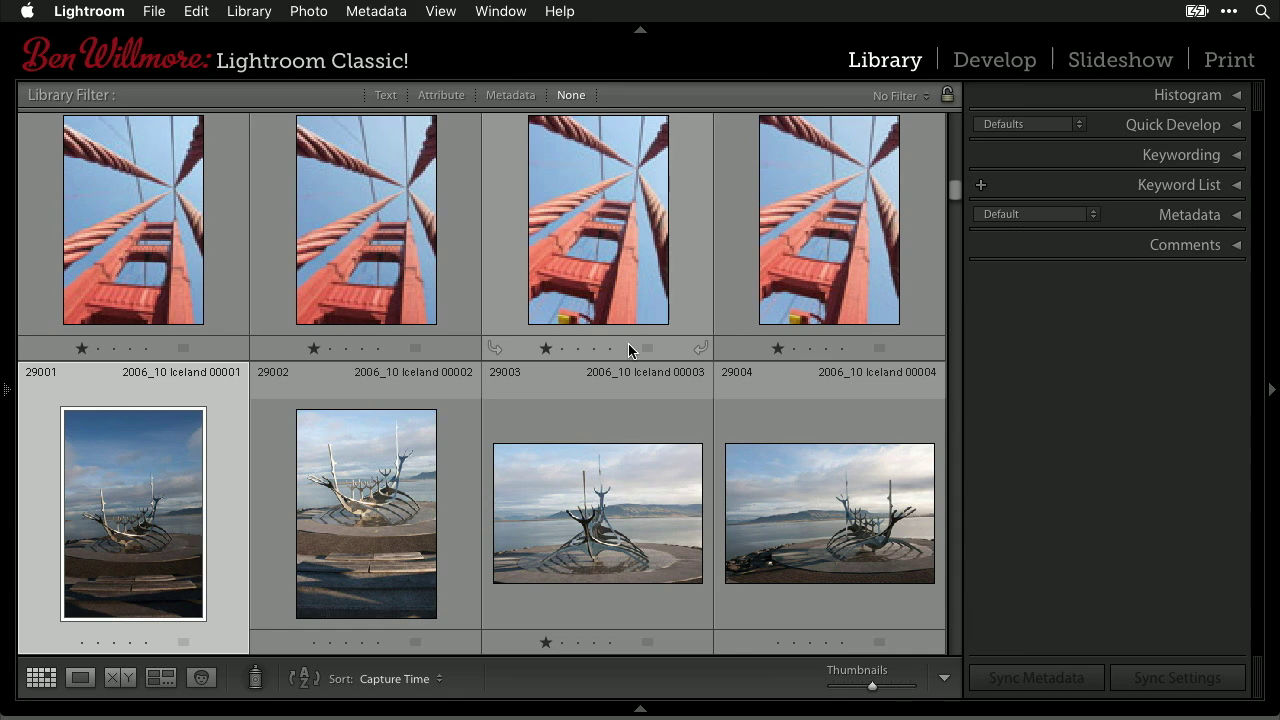
pyautogui.scroll(3, 628, 343)
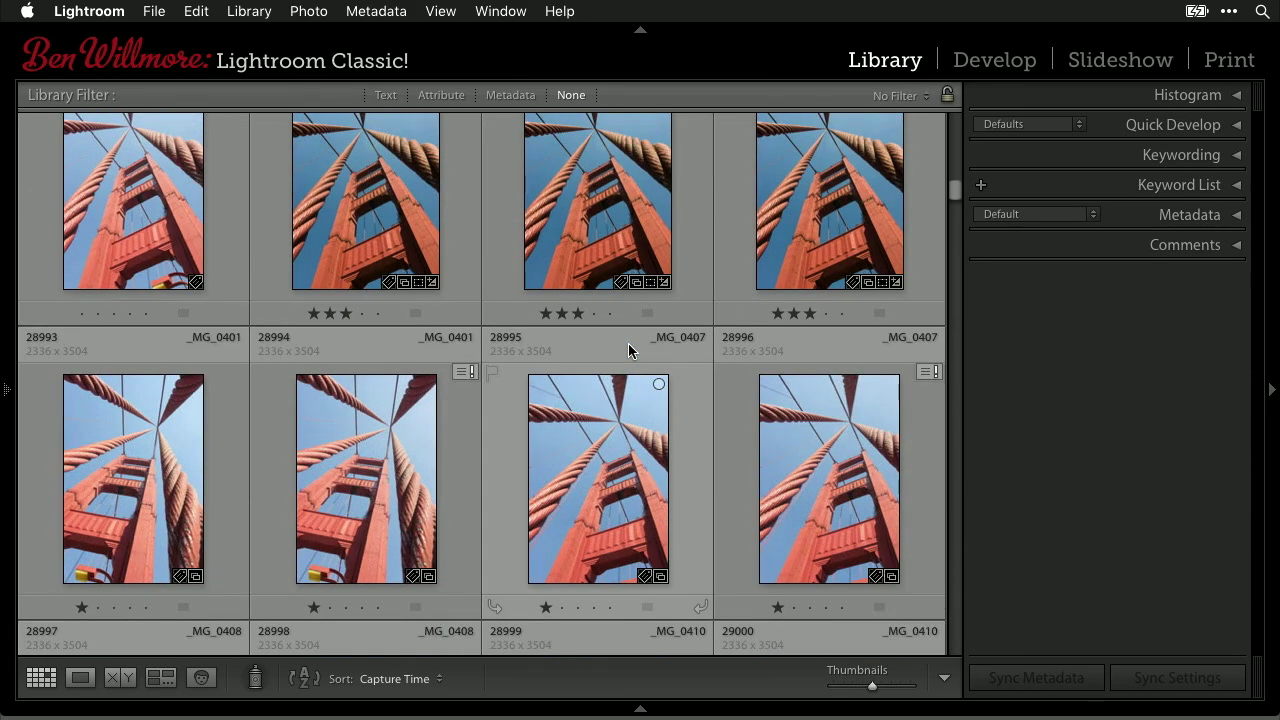
pyautogui.press('super+f')
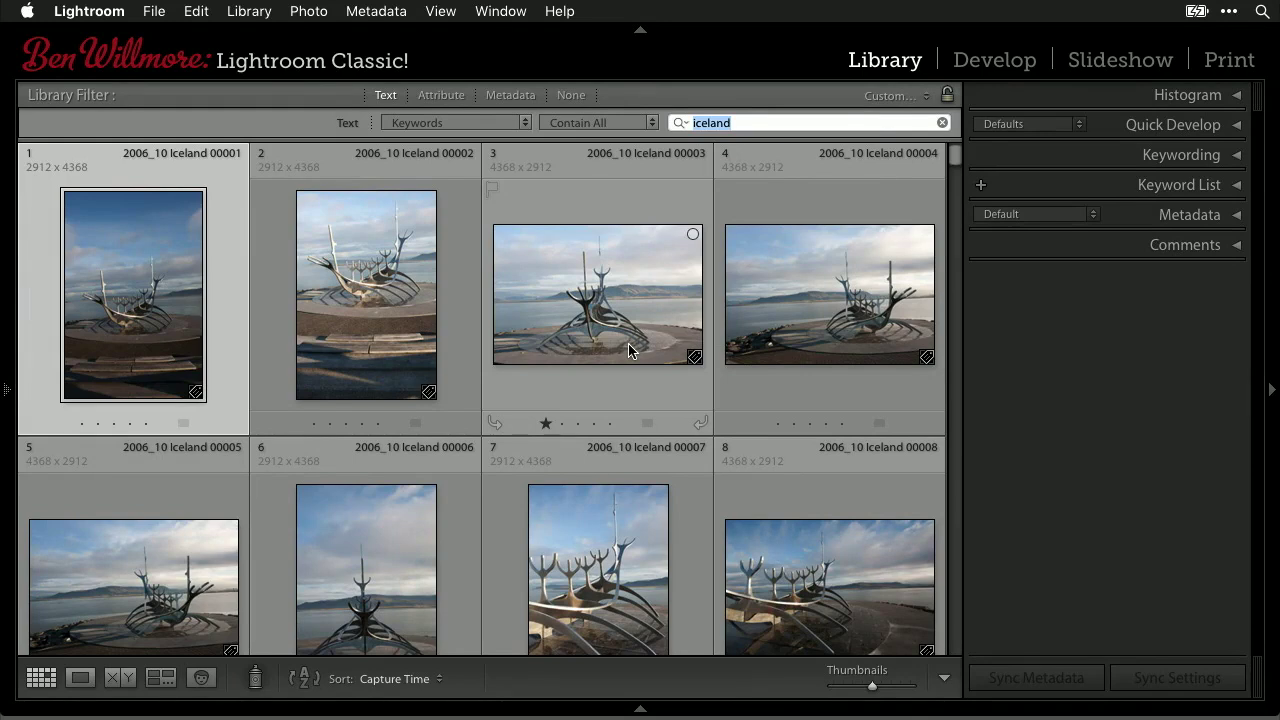
pyautogui.press('Right')
pyautogui.write(',horse')
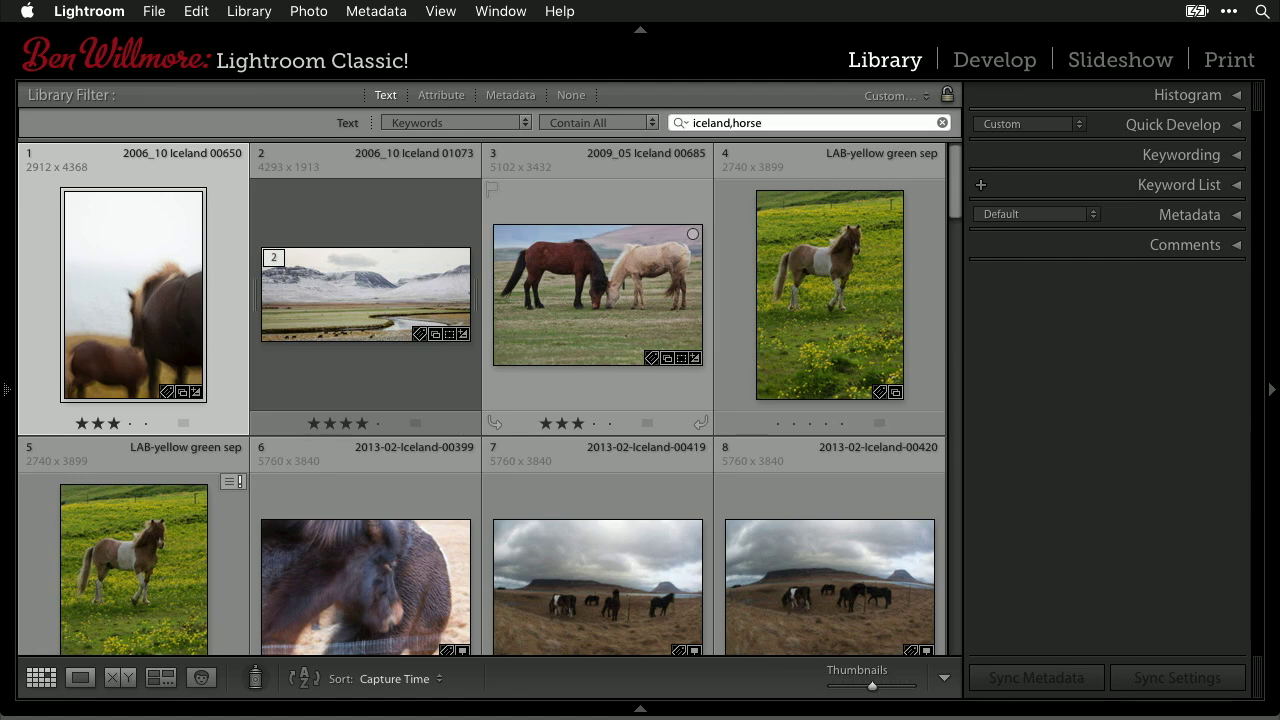
pyautogui.write(',rise')
pyautogui.write('er')
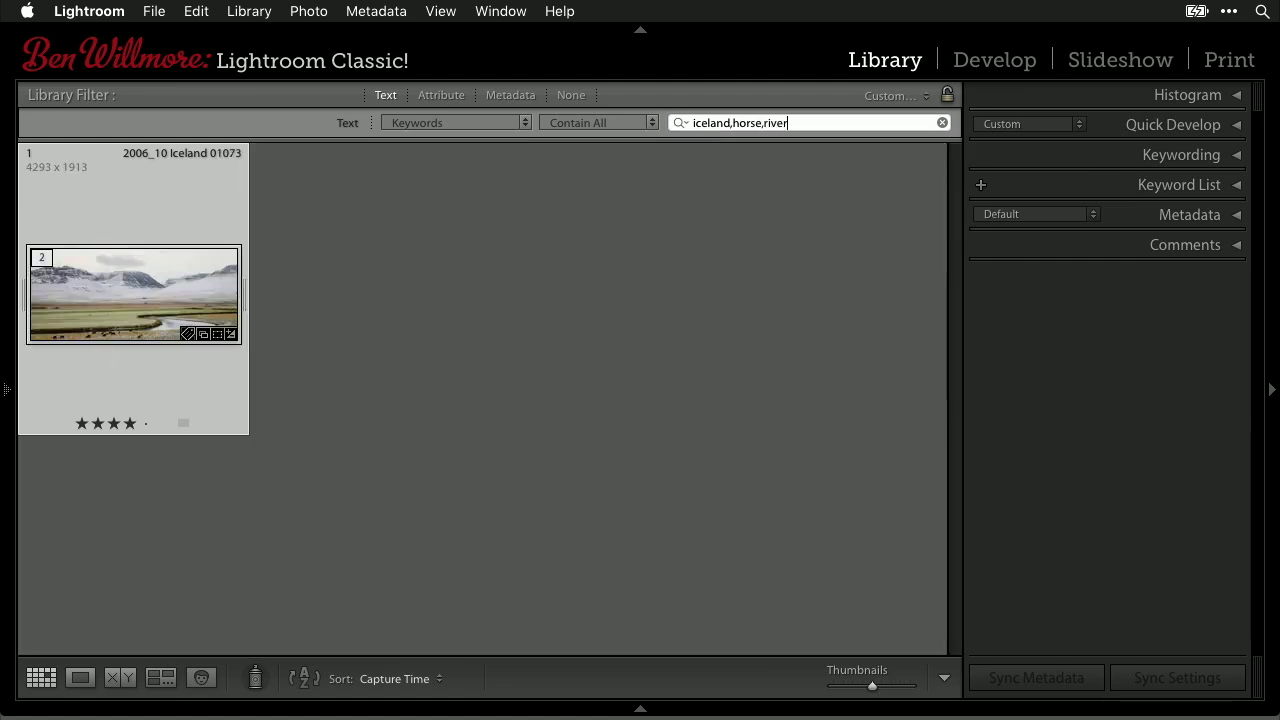
# Step: Apply the iceland,horse,river search and view the matching photo in Loupe
pyautogui.press('Return')
pyautogui.doubleClick(78, 267)
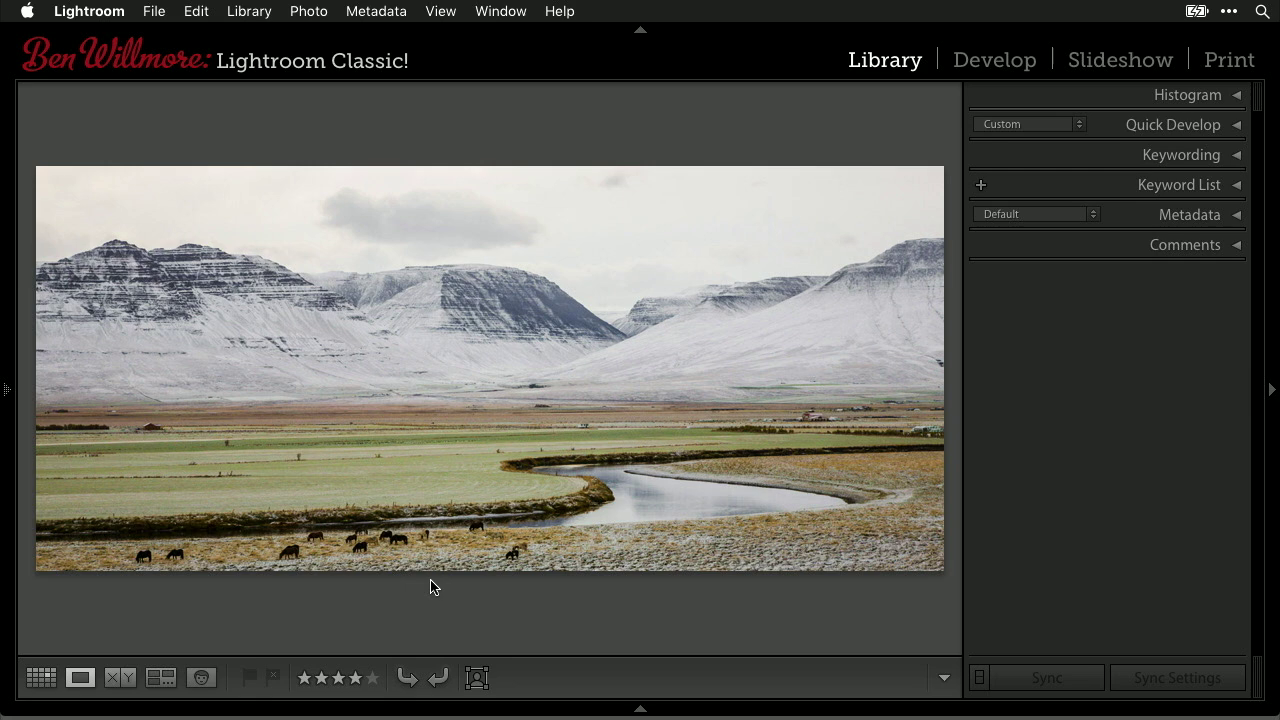
pyautogui.press('g')
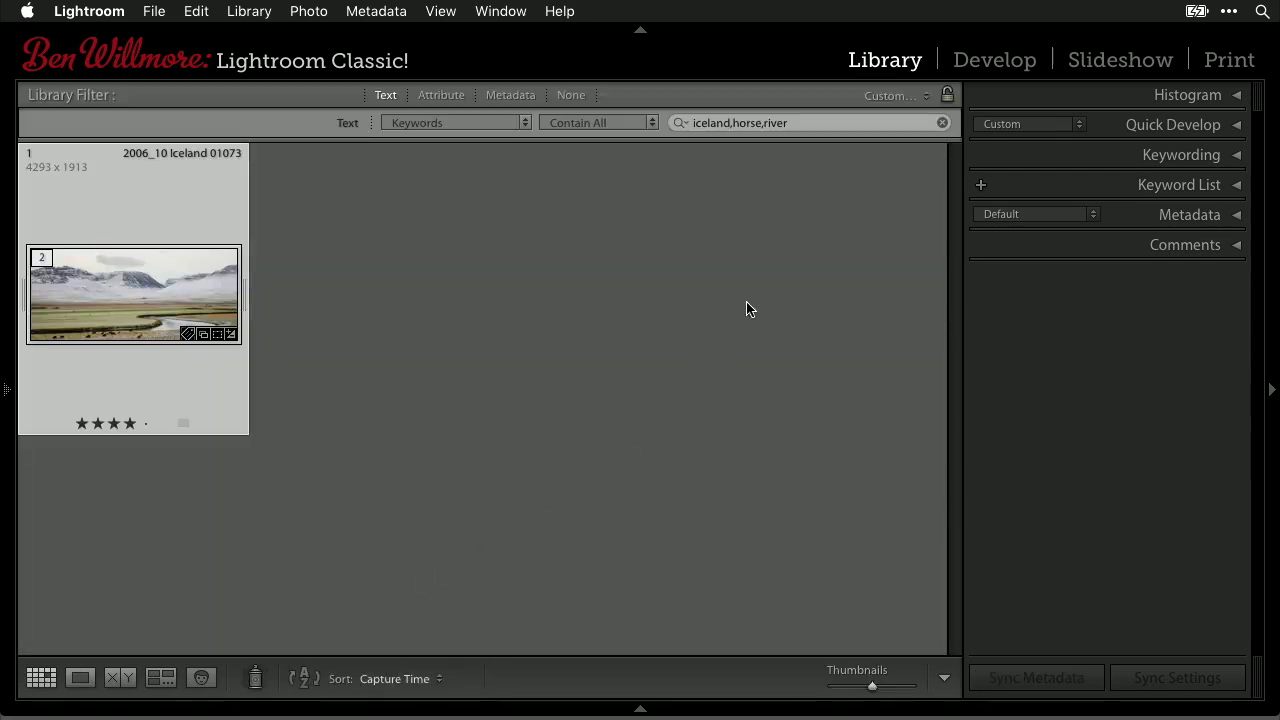
# Step: Search for san francisco,yoga,bridge and view the yoga bridge photo large
pyautogui.press('super+f')
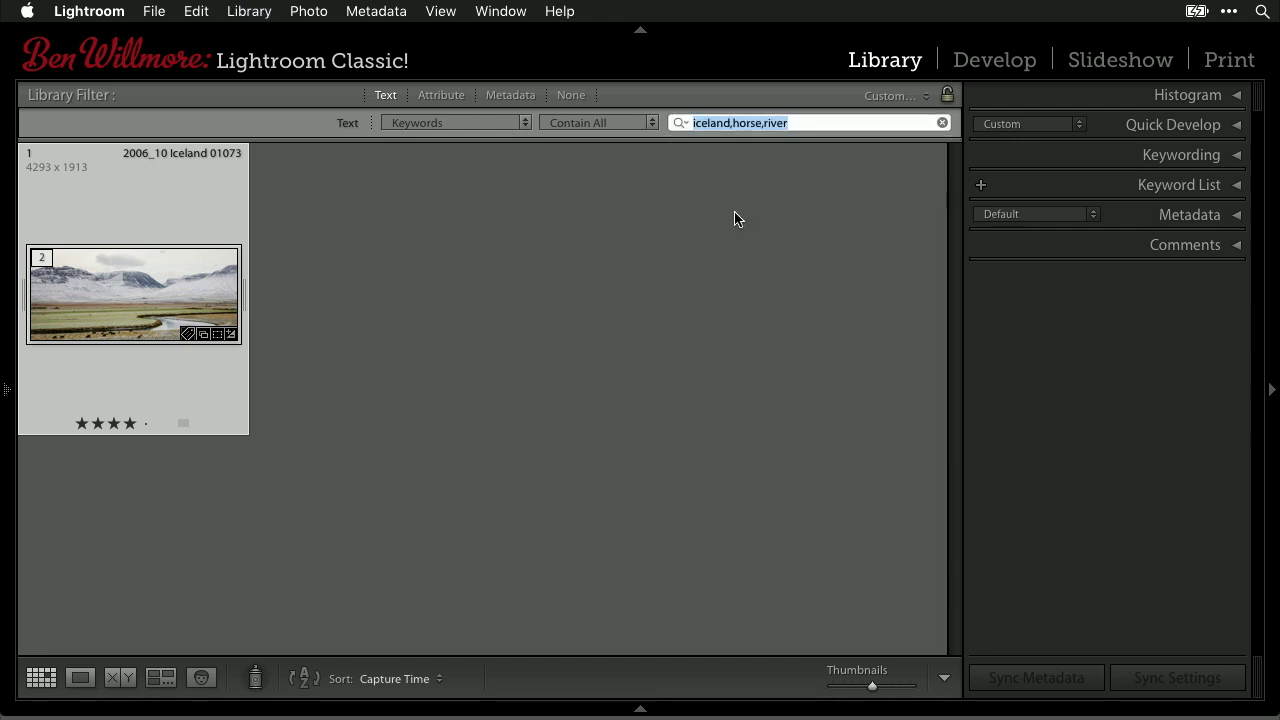
pyautogui.write('san fran')
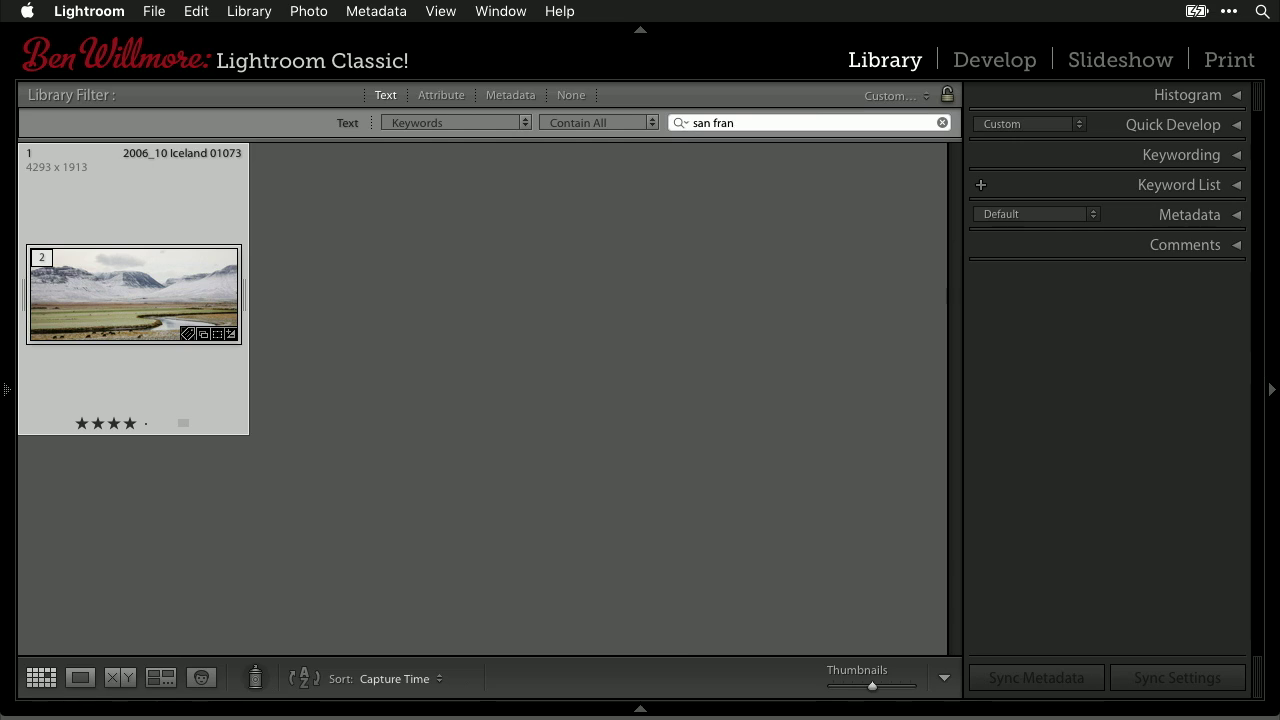
pyautogui.write('cisco,yoga')
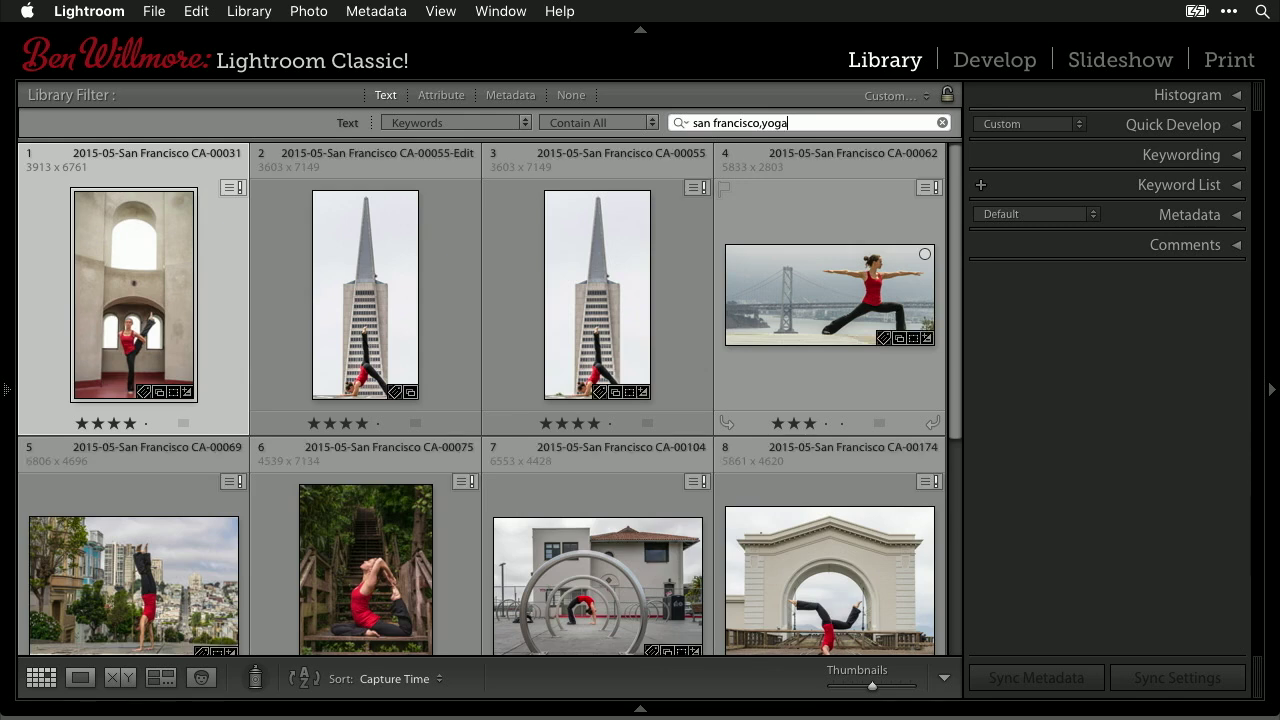
pyautogui.write(',bridge')
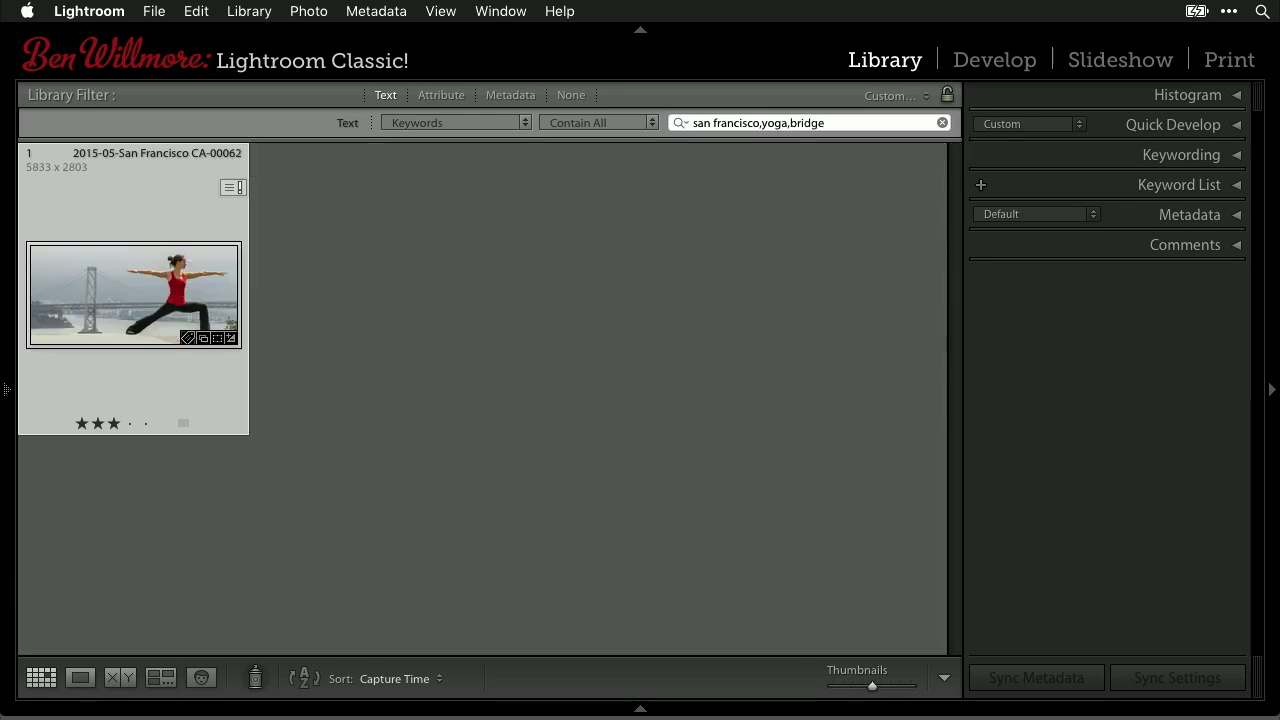
pyautogui.doubleClick(59, 284)
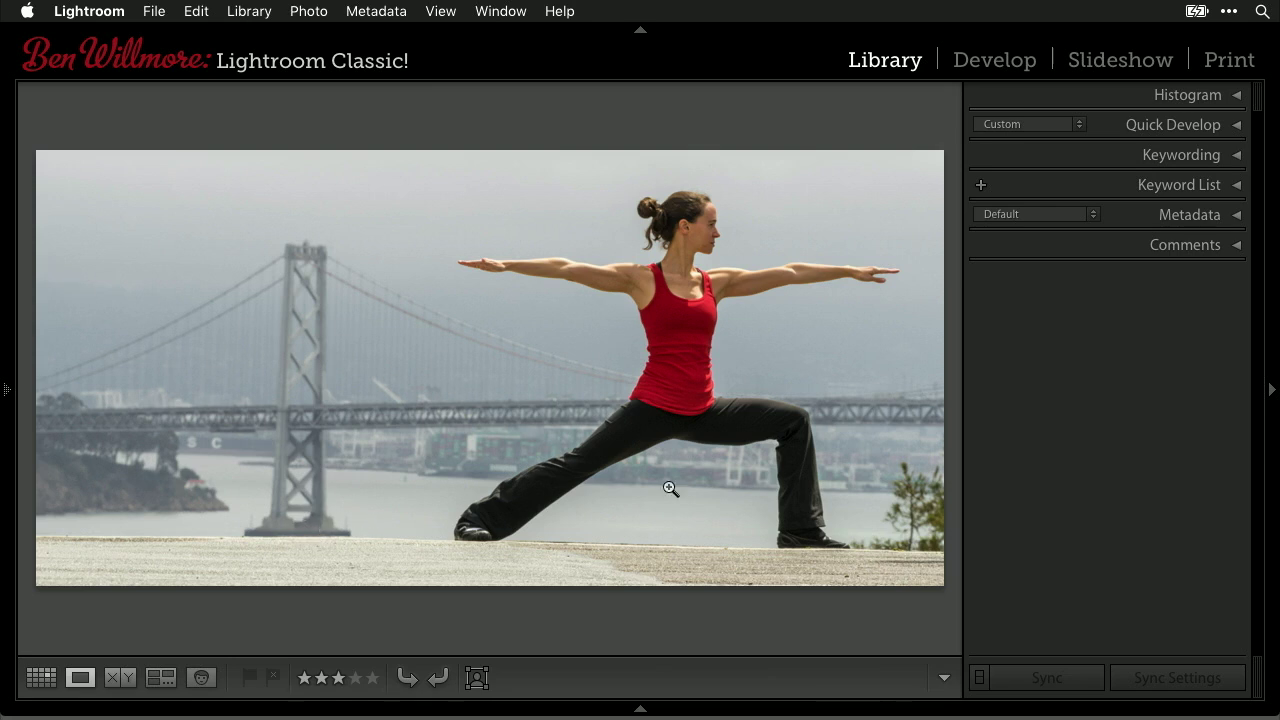
pyautogui.press('g')
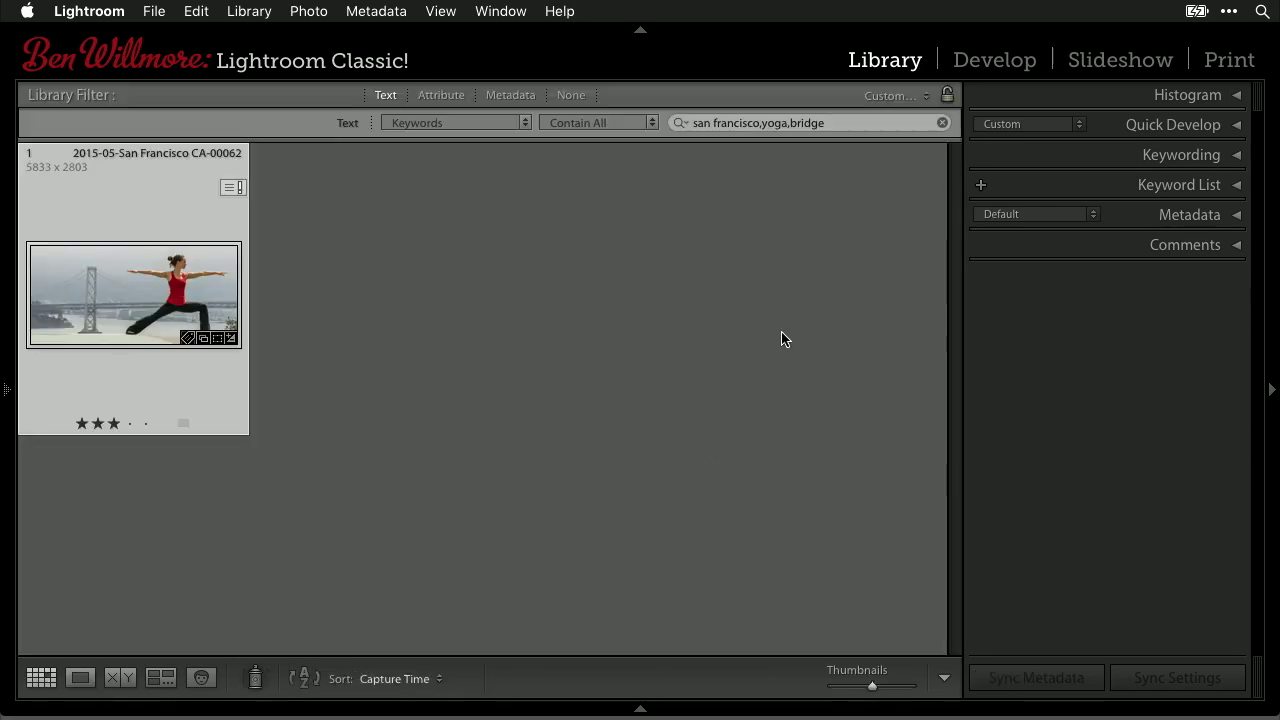
# Step: Replace bridge with red in the search, then clear the whole search text
pyautogui.click(835, 123)
pyautogui.press('BackSpace')
pyautogui.press('BackSpace')
pyautogui.press('BackSpace')
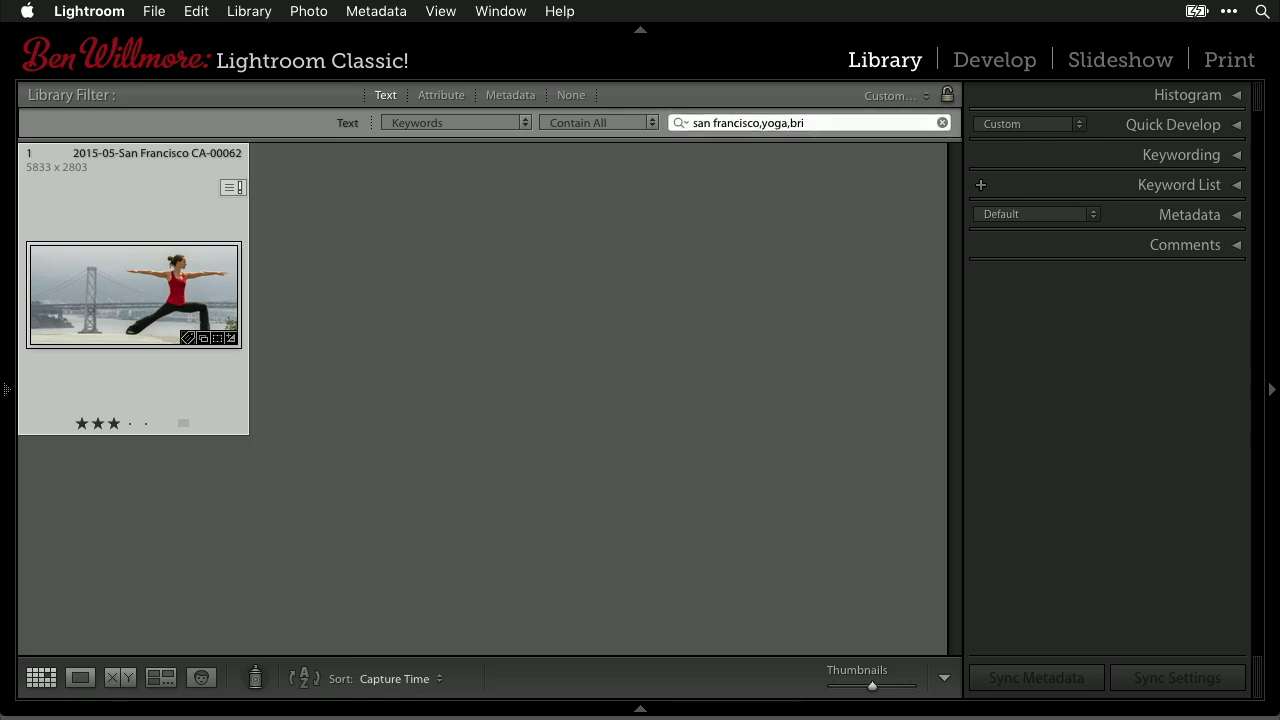
pyautogui.press('BackSpace')
pyautogui.press('BackSpace')
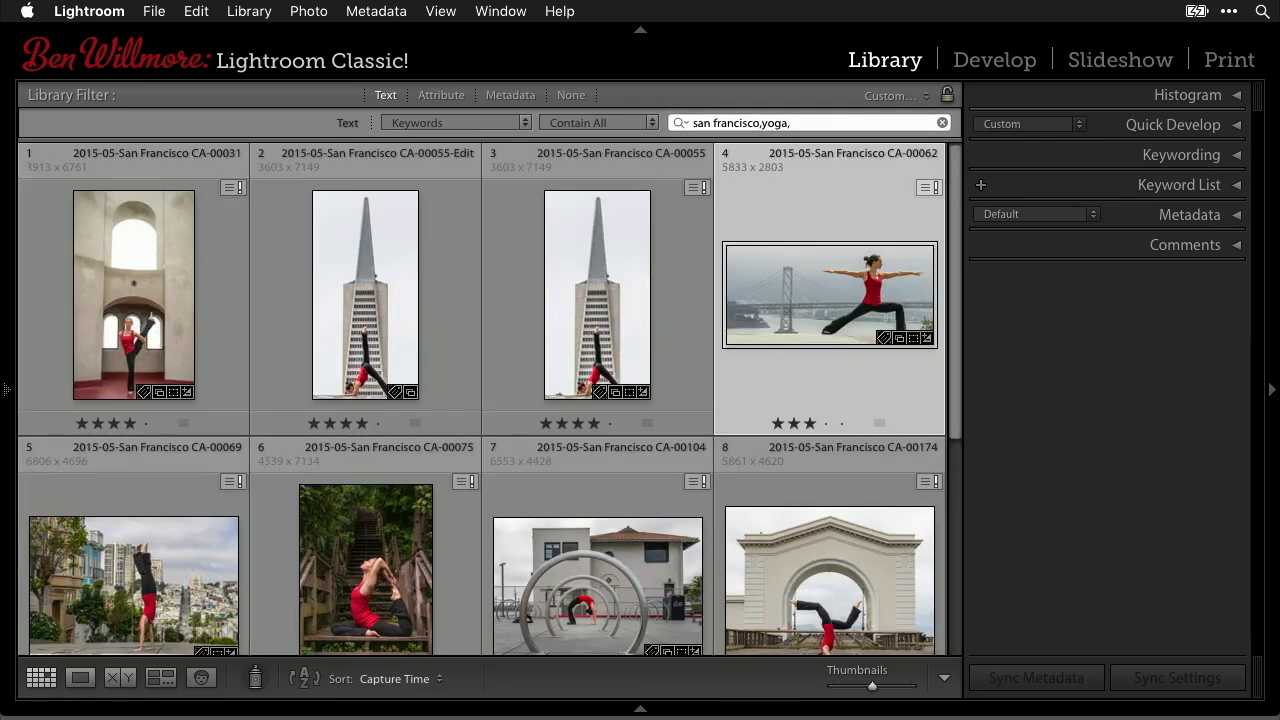
pyautogui.write('red')
pyautogui.press('super+a')
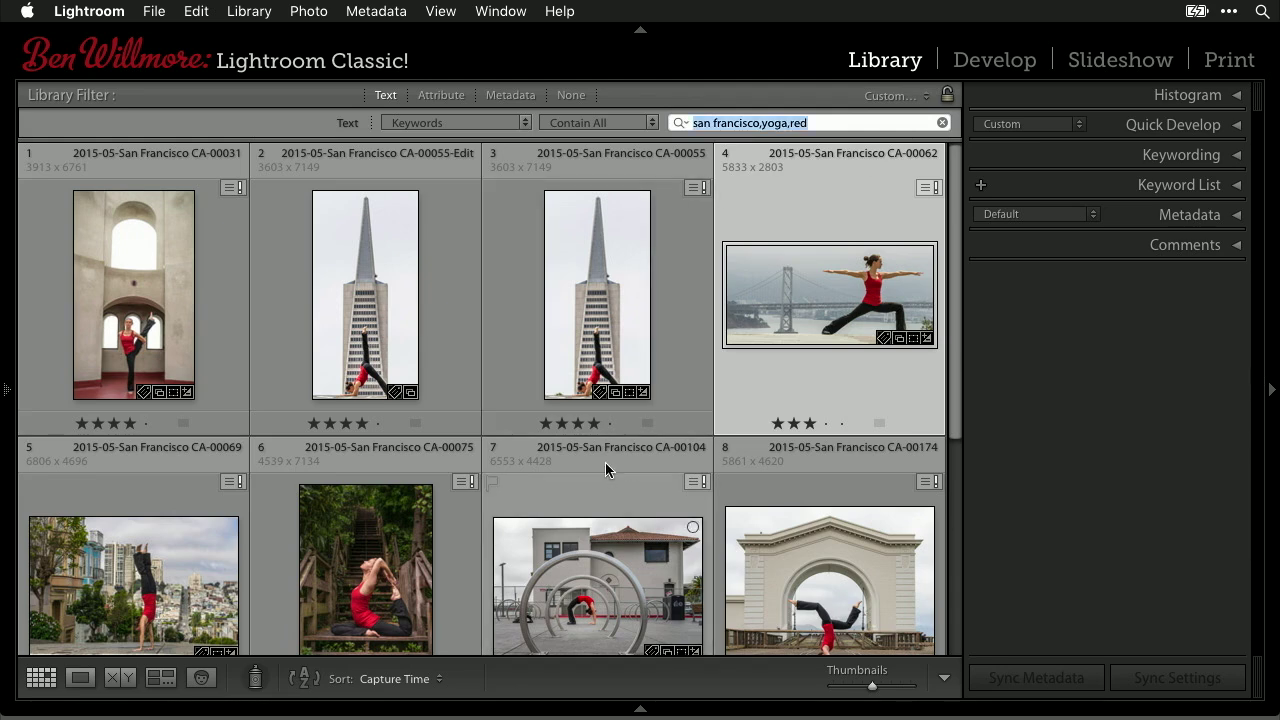
pyautogui.scroll(-5, 605, 462)
pyautogui.scroll(5, 625, 380)
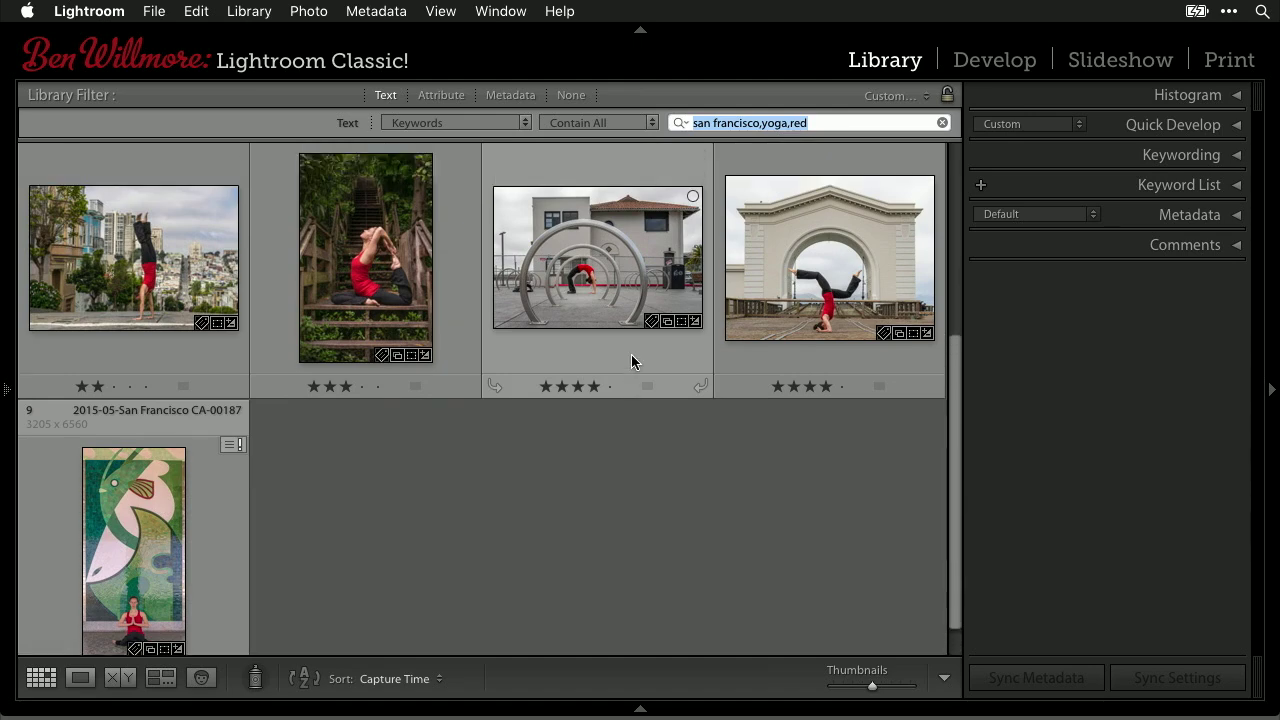
pyautogui.scroll(2, 632, 362)
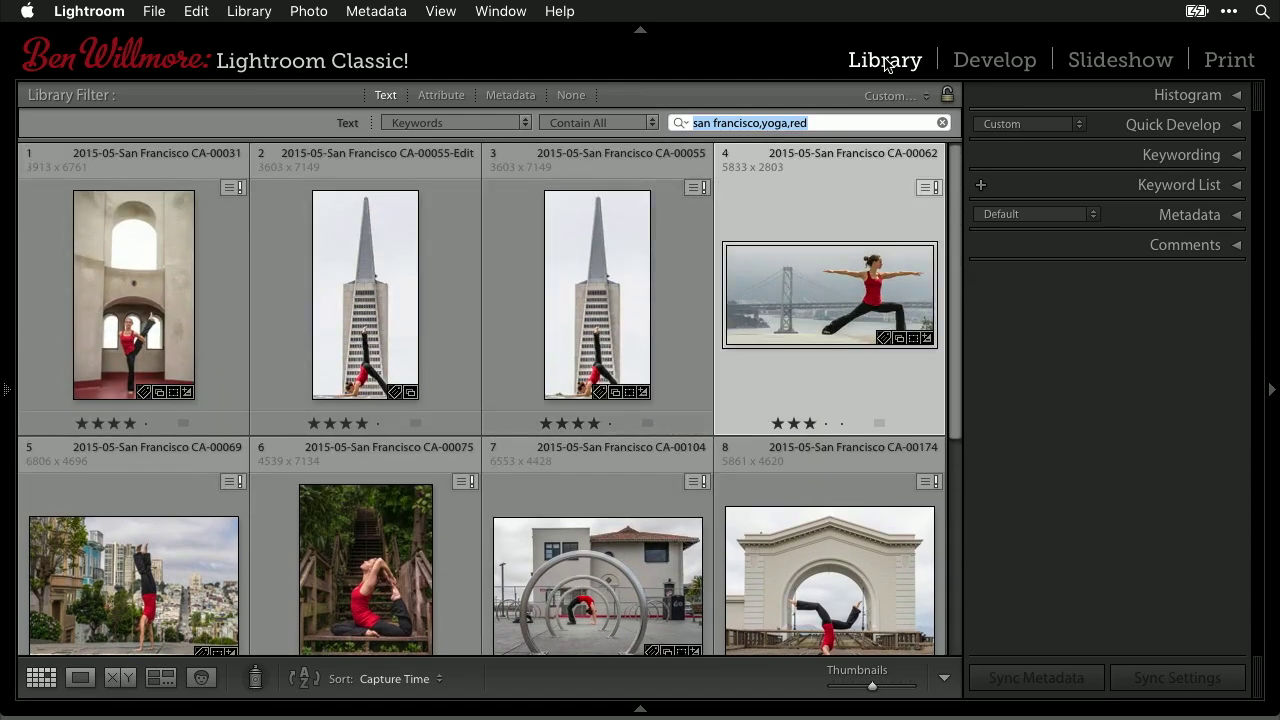
pyautogui.press('BackSpace')
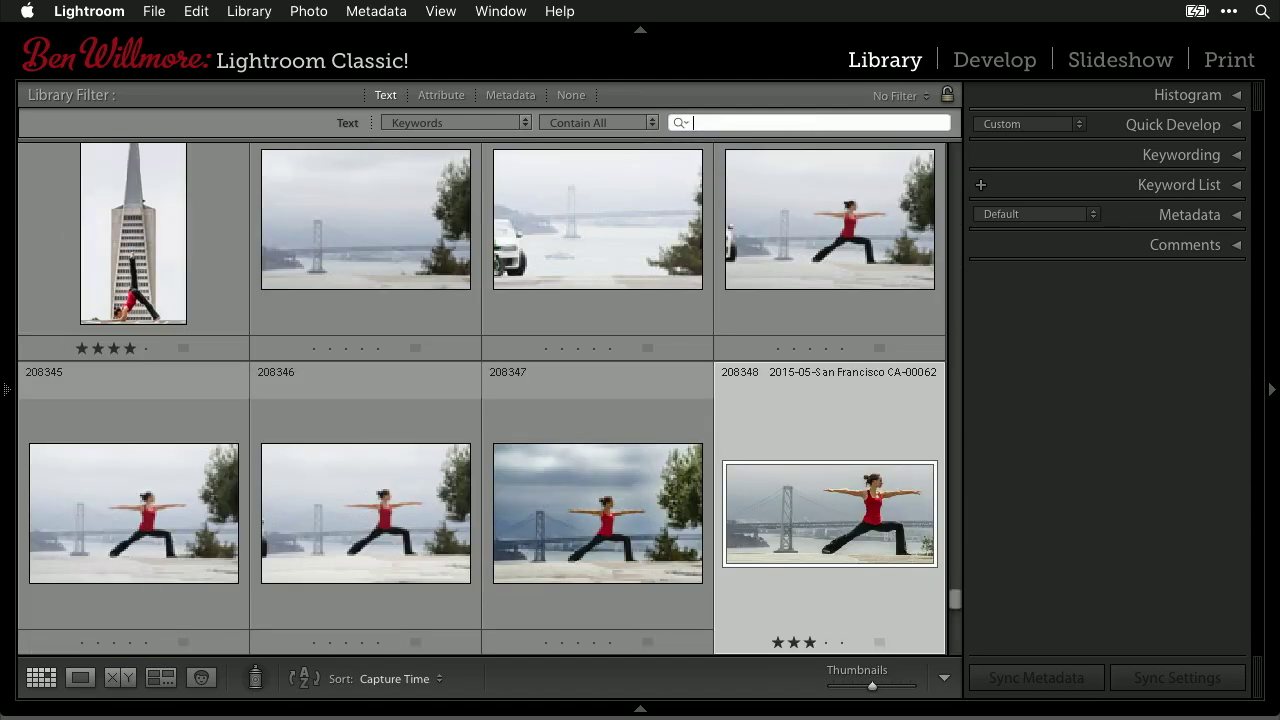
# Step: Search keywords yoga,japan, test and remove a night term, then select the Tokyo night photo
pyautogui.write('yoga')
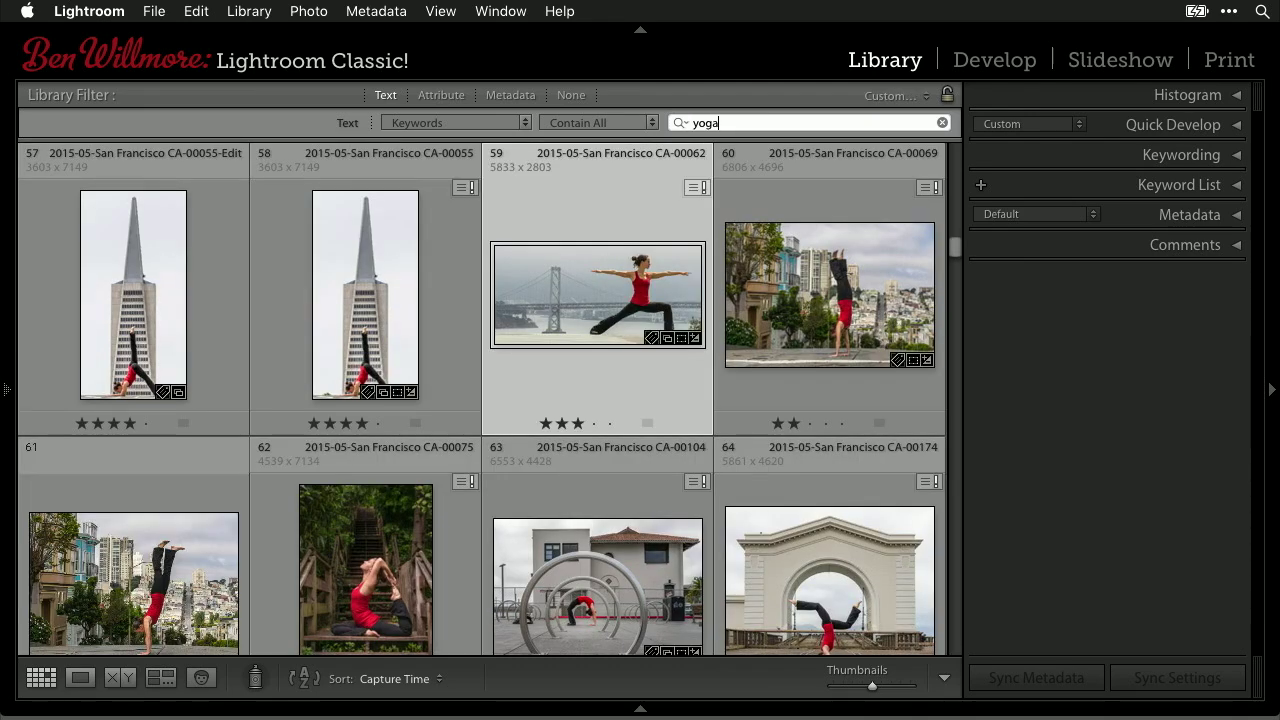
pyautogui.write(',japan')
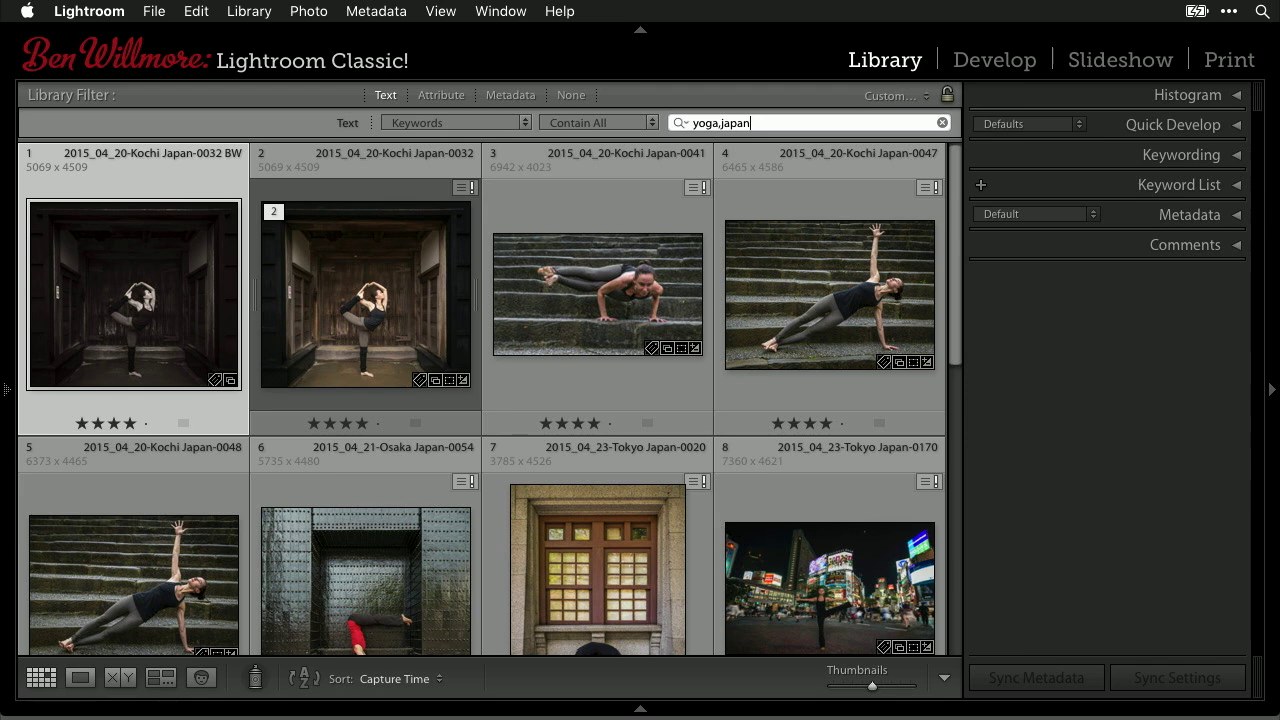
pyautogui.write(',night')
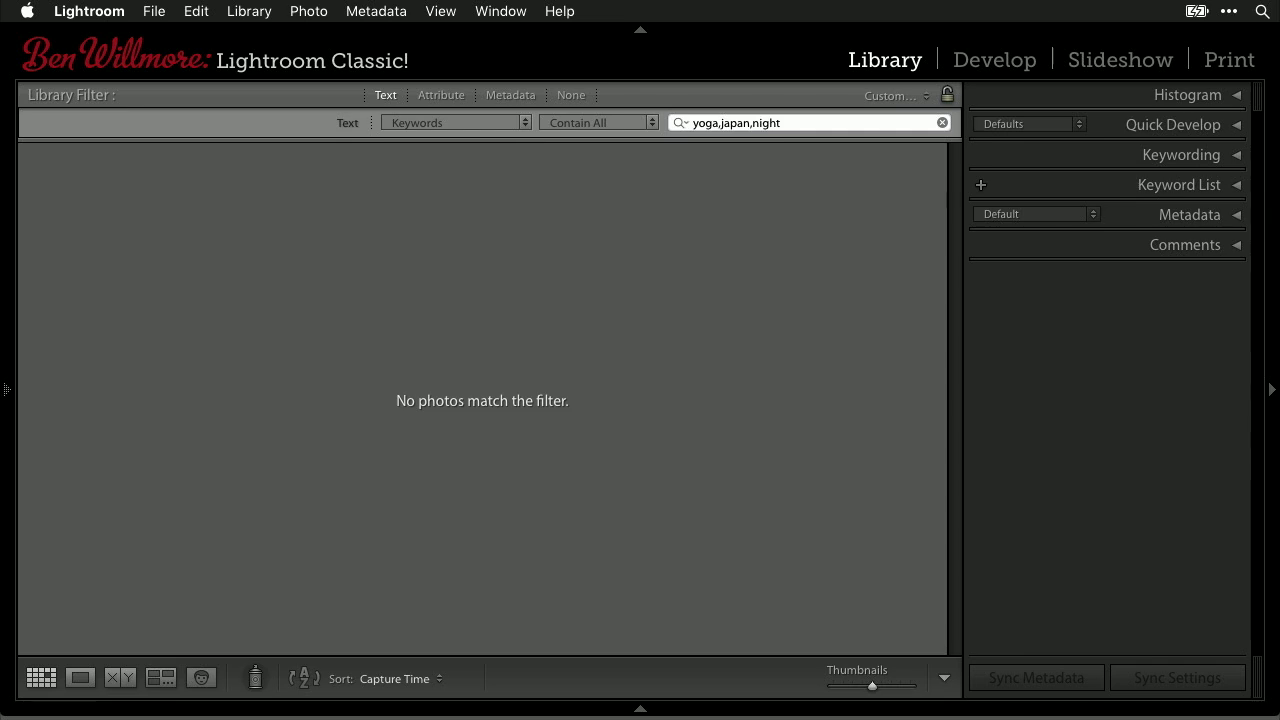
pyautogui.press('BackSpace')
pyautogui.press('BackSpace')
pyautogui.press('BackSpace')
pyautogui.press('BackSpace')
pyautogui.press('BackSpace')
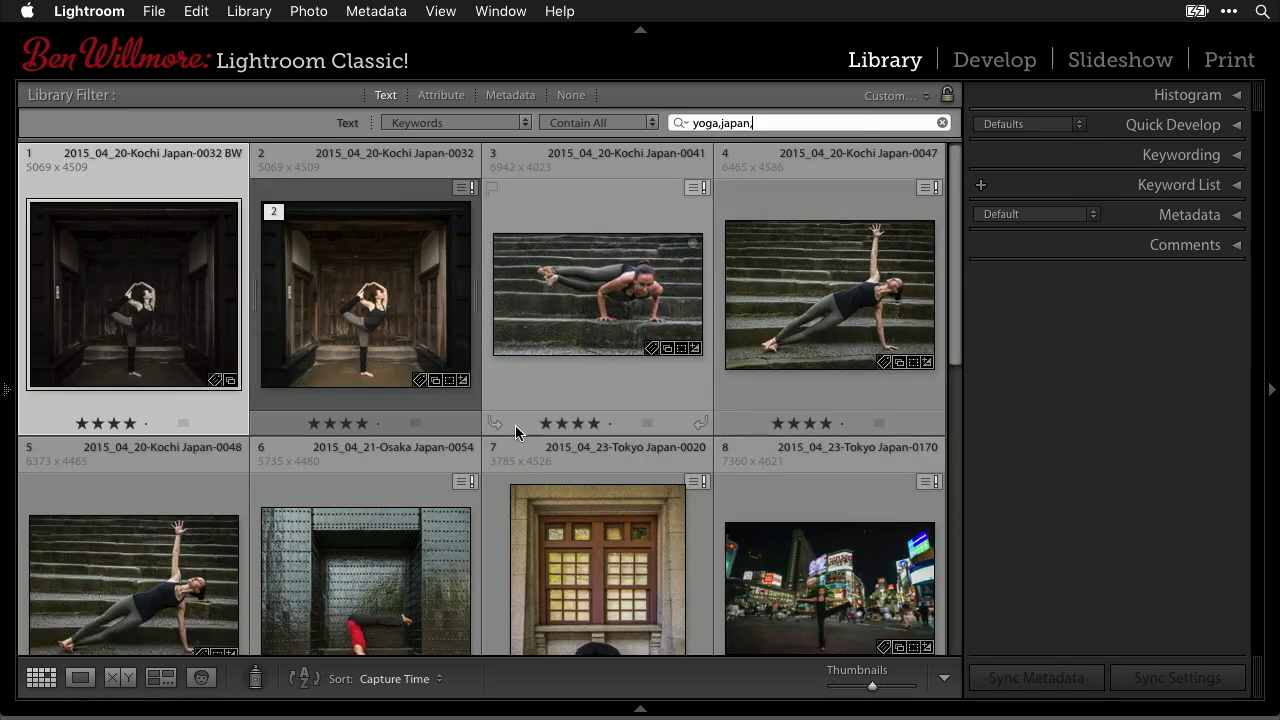
pyautogui.scroll(-5, 510, 460)
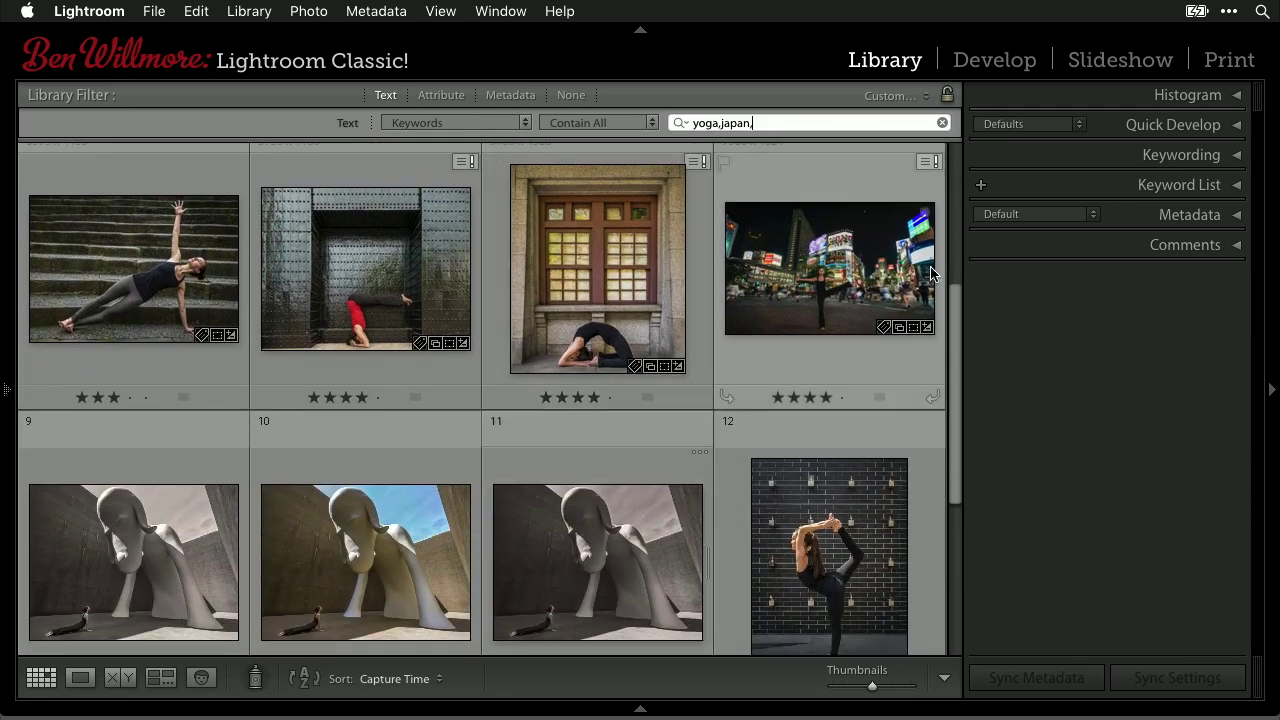
pyautogui.click(860, 275)
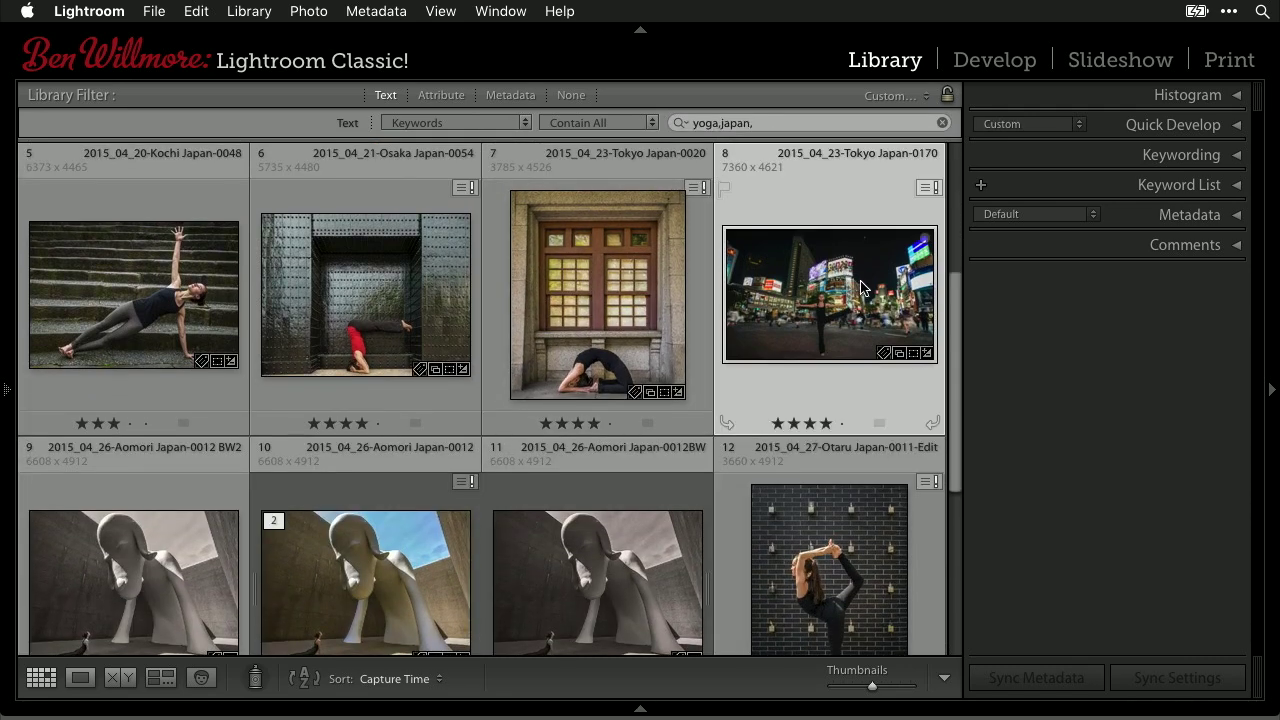
# Step: Add the Nighttime keyword to the Tokyo night street photo
pyautogui.click(1237, 160)
pyautogui.click(1070, 270)
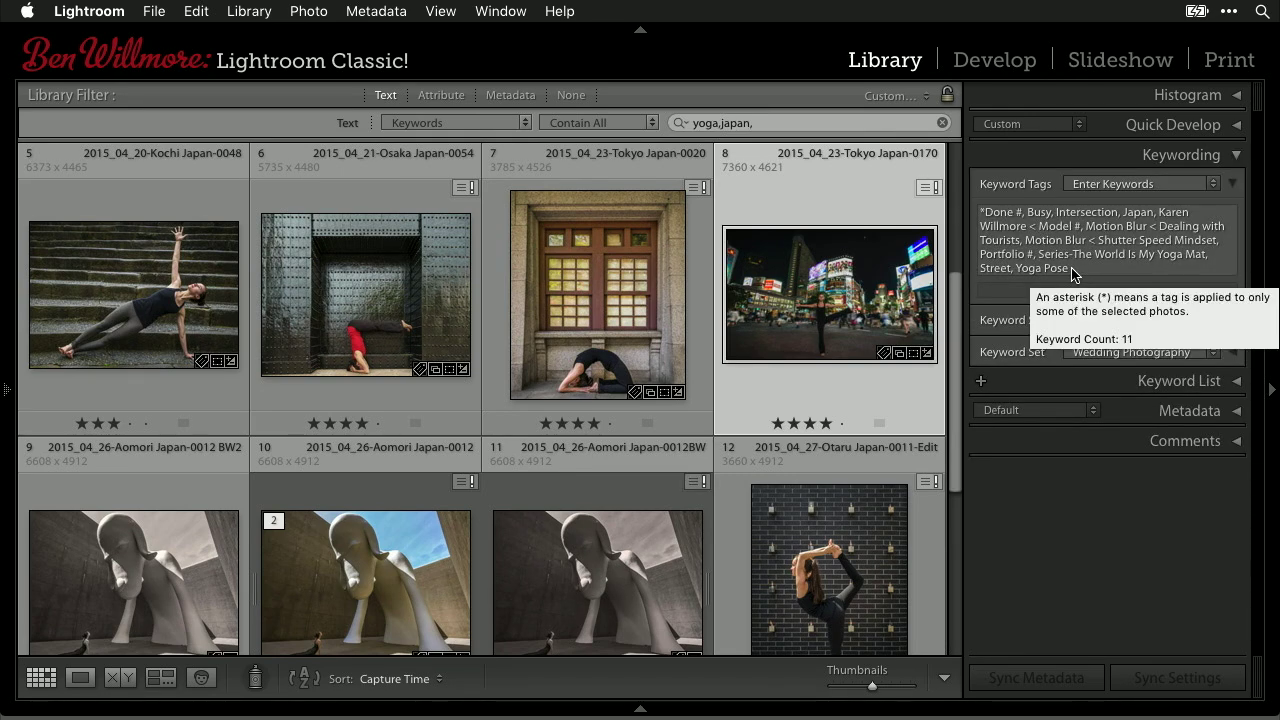
pyautogui.click(1012, 291)
pyautogui.write('Nighttime')
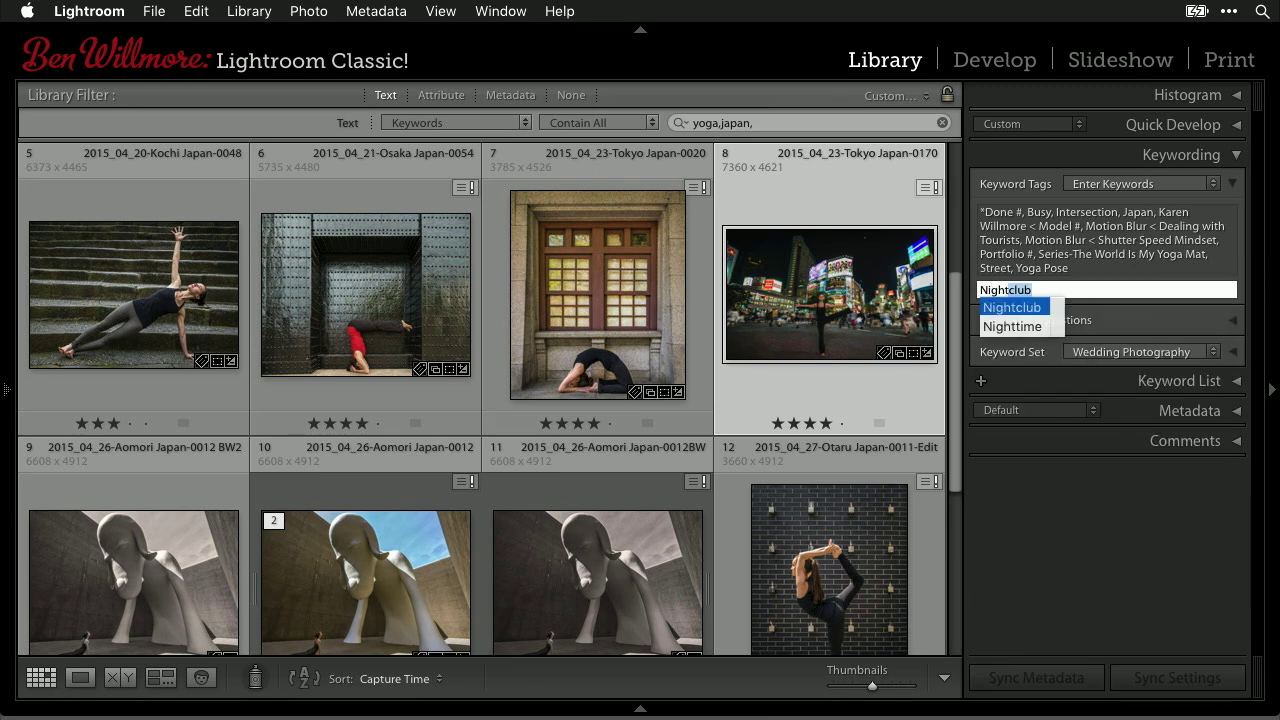
pyautogui.press('Down')
pyautogui.press('Return')
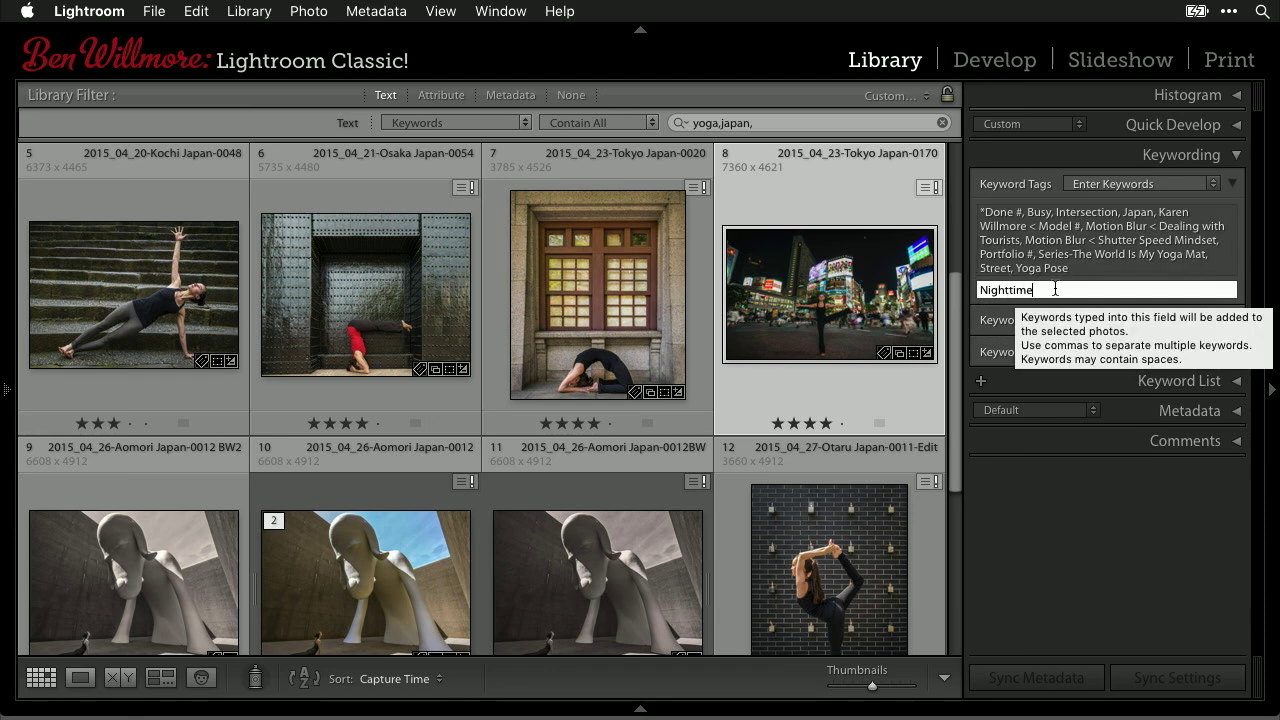
pyautogui.press('Return')
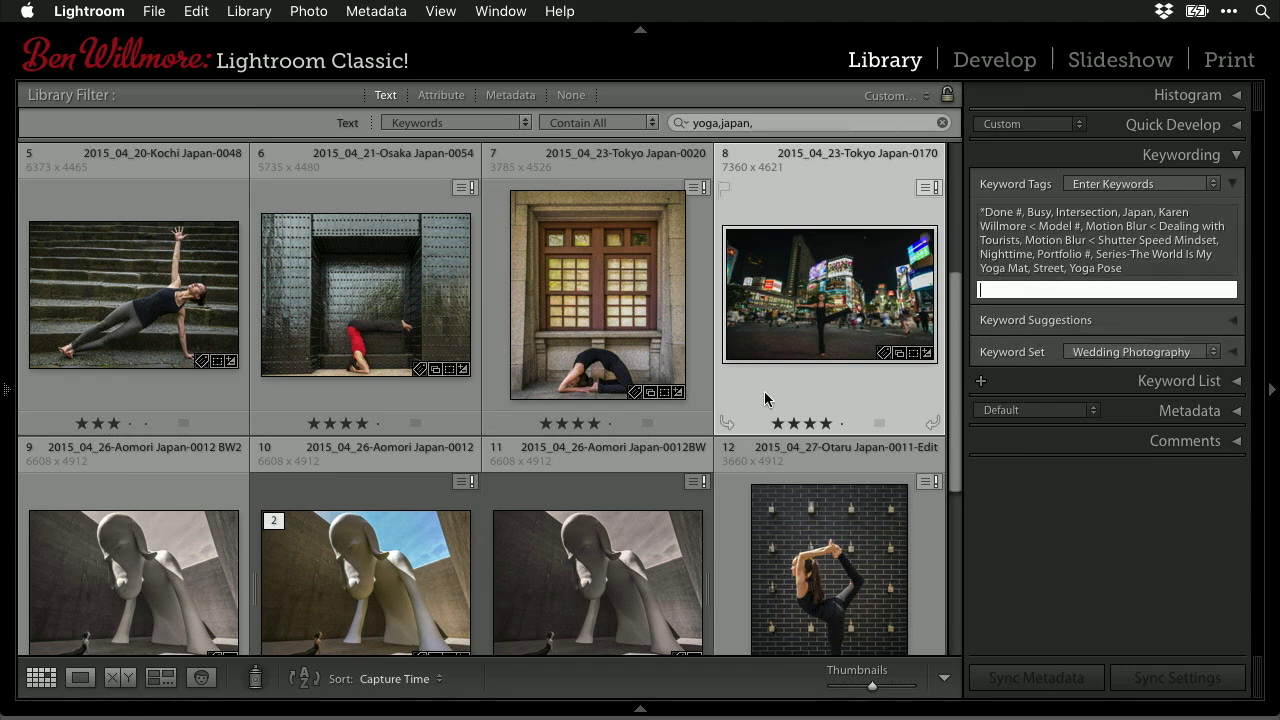
# Step: Scroll the yoga,japan results and place the cursor at the end of the search text
pyautogui.scroll(-3, 764, 391)
pyautogui.scroll(-2, 764, 399)
pyautogui.scroll(5, 764, 399)
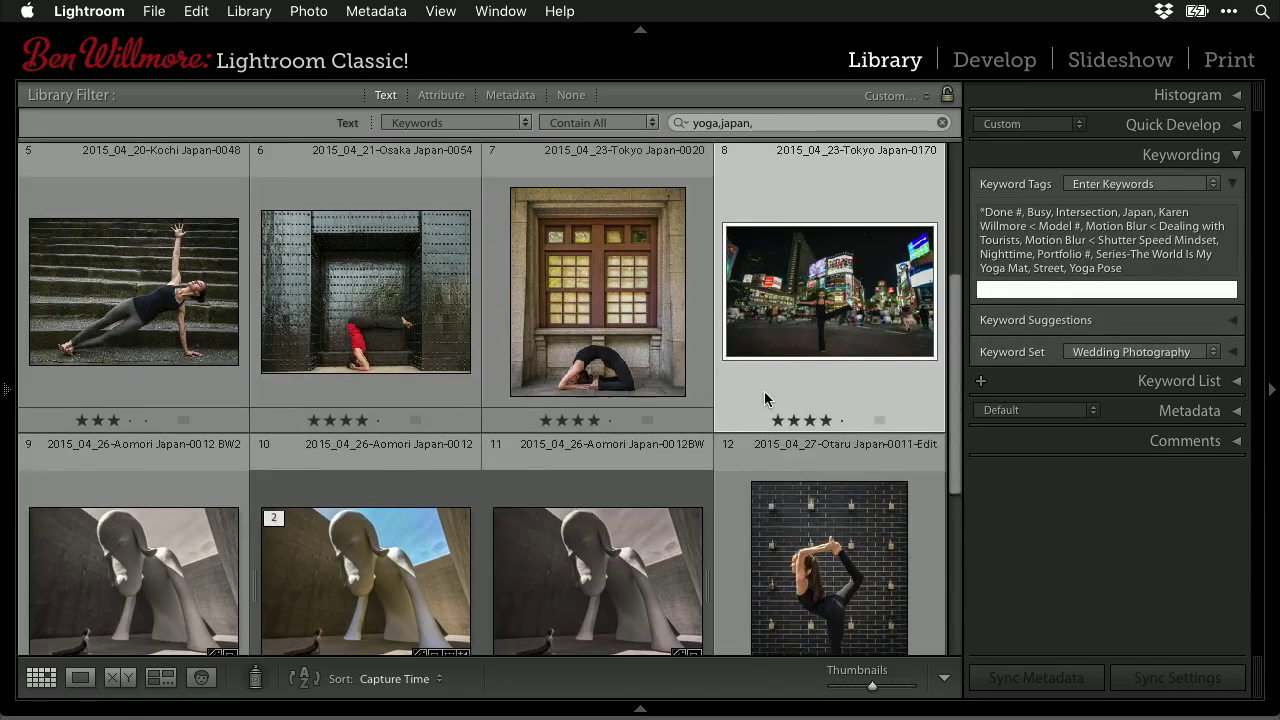
pyautogui.scroll(1, 764, 391)
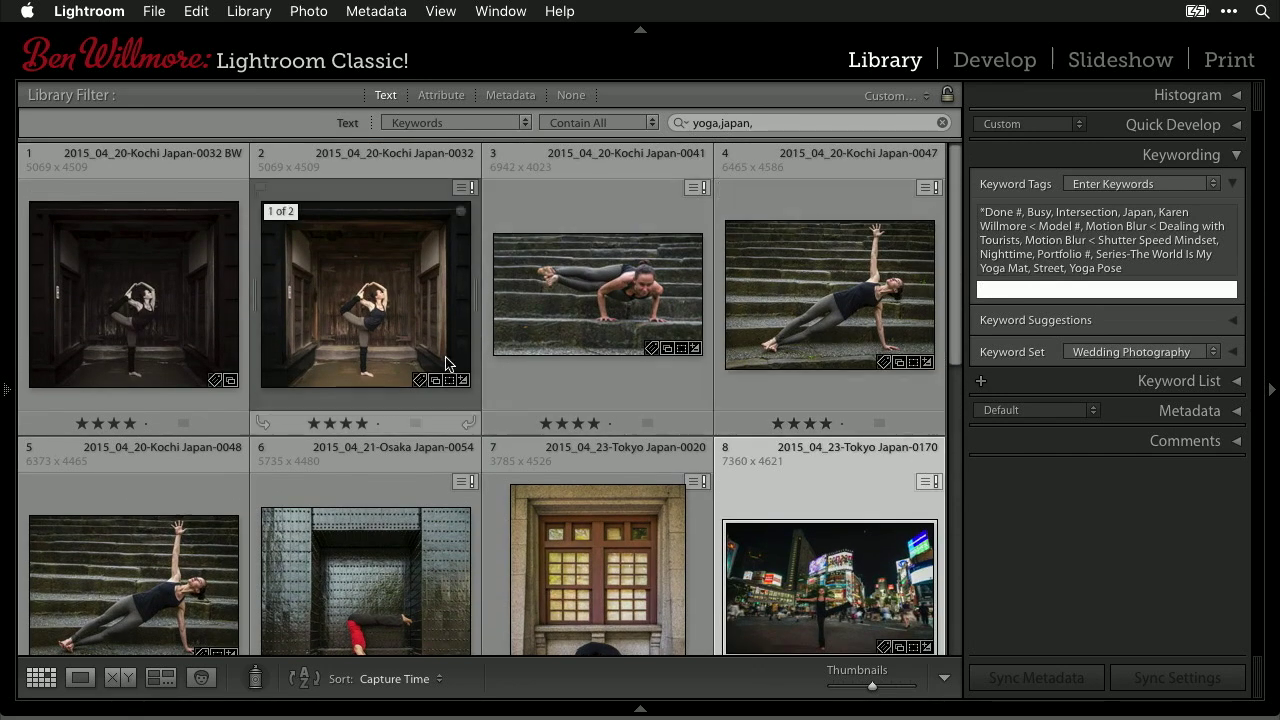
pyautogui.scroll(-3, 828, 481)
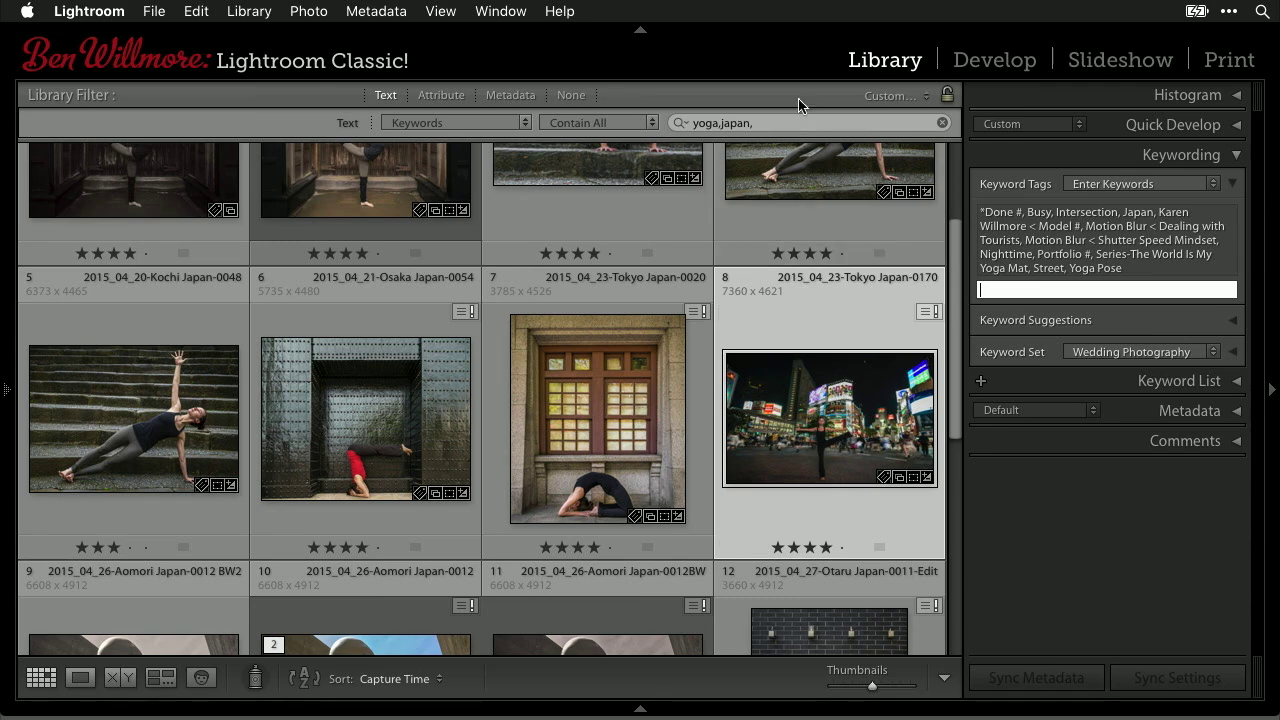
pyautogui.click(775, 123)
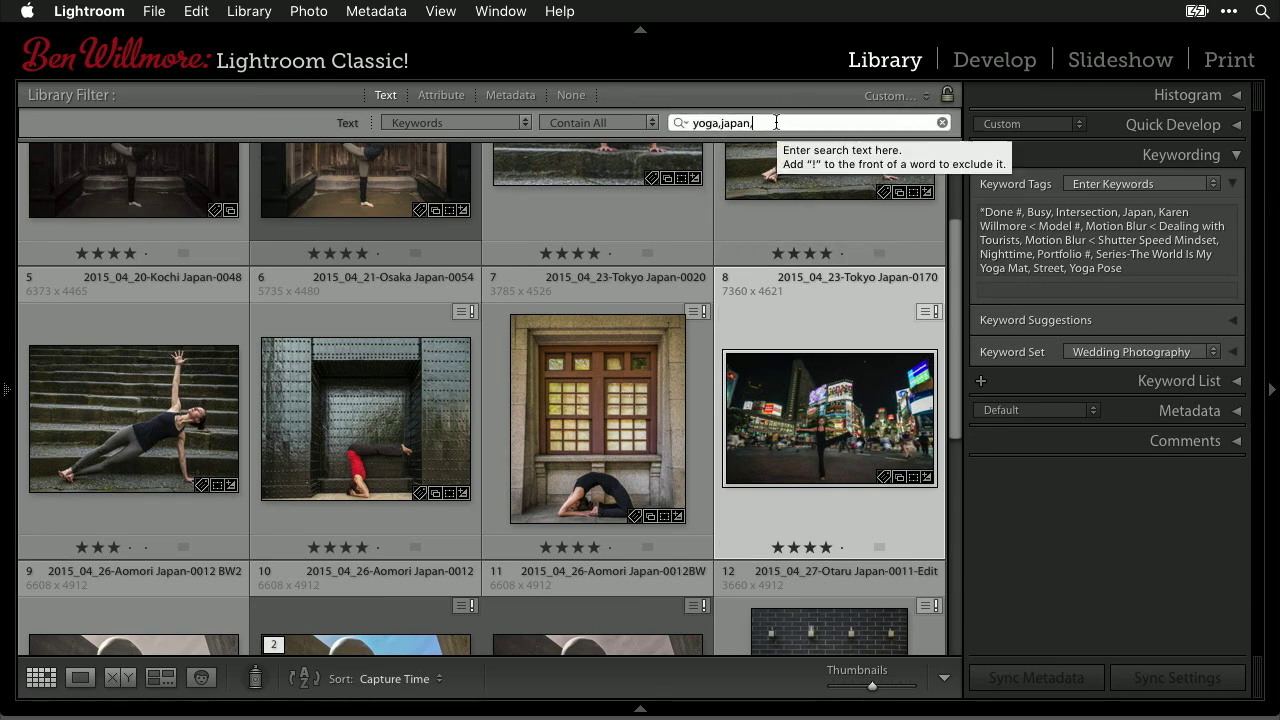
# Step: Append night to the search so it reads yoga,japan,night
pyautogui.write('night')
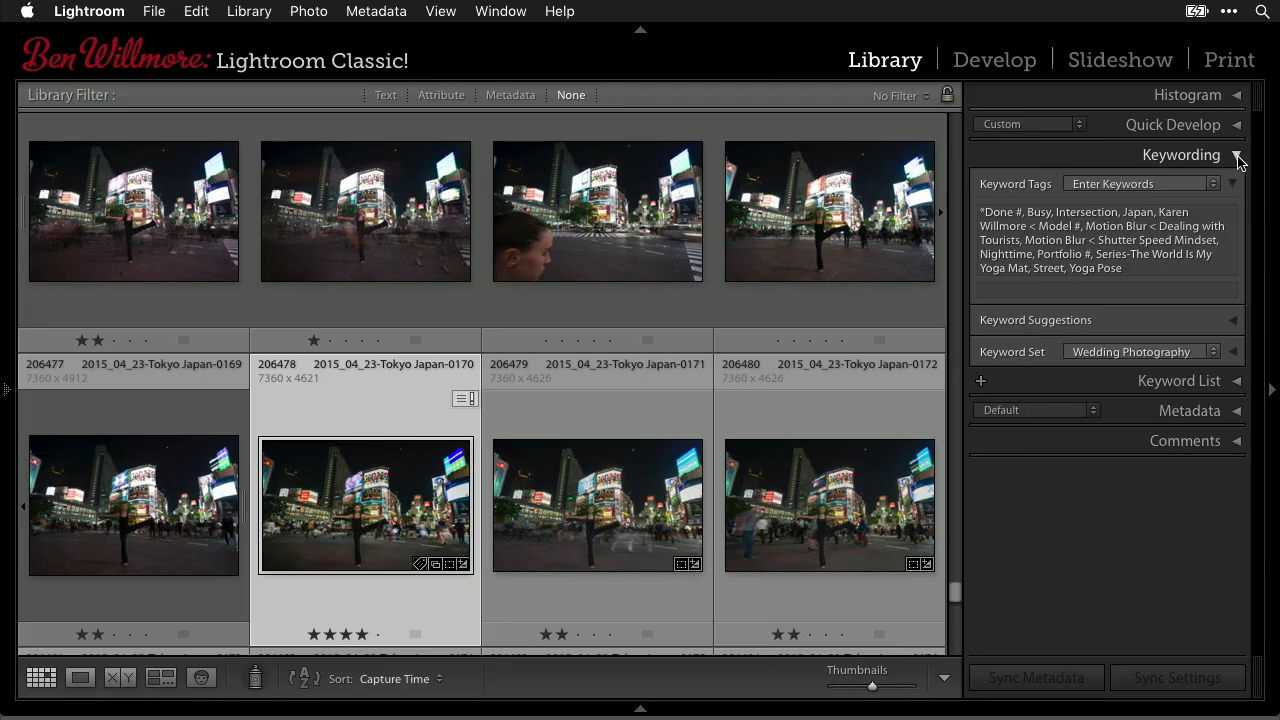
# Step: Swap Keywording for the Keyword List, collapse DETAILS #, and filter the list by japan
pyautogui.click(1237, 156)
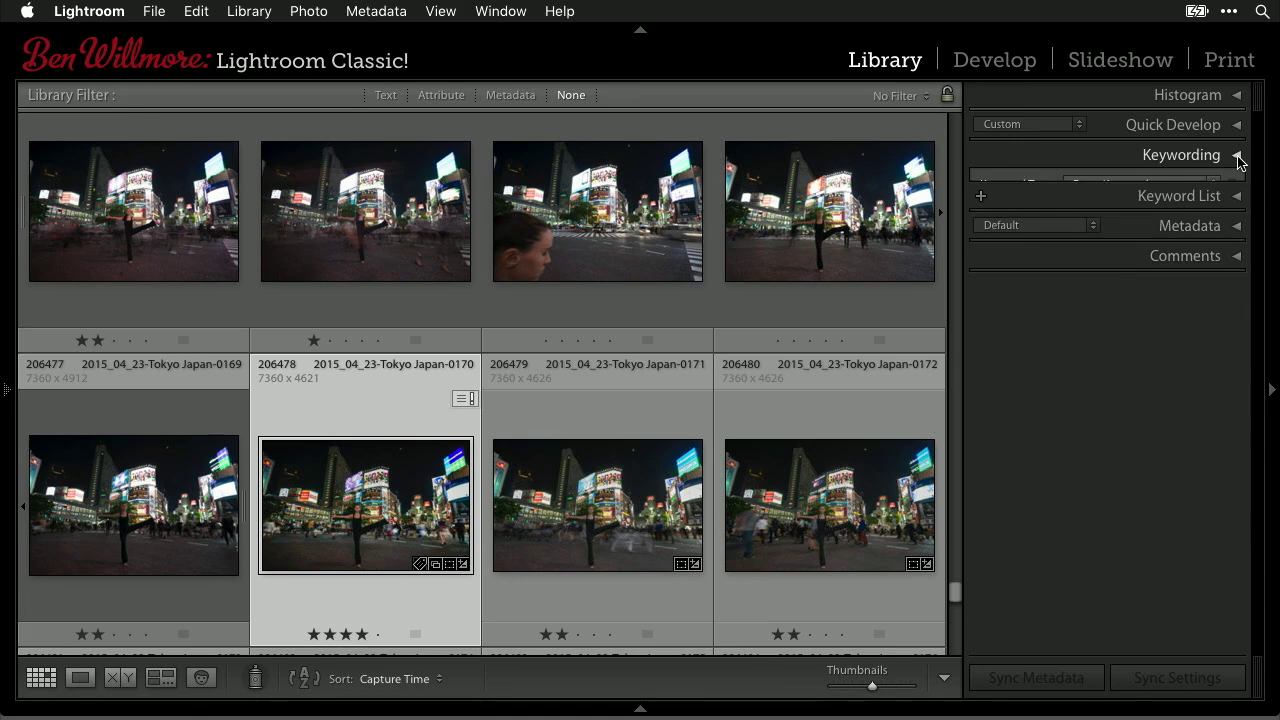
pyautogui.click(1236, 186)
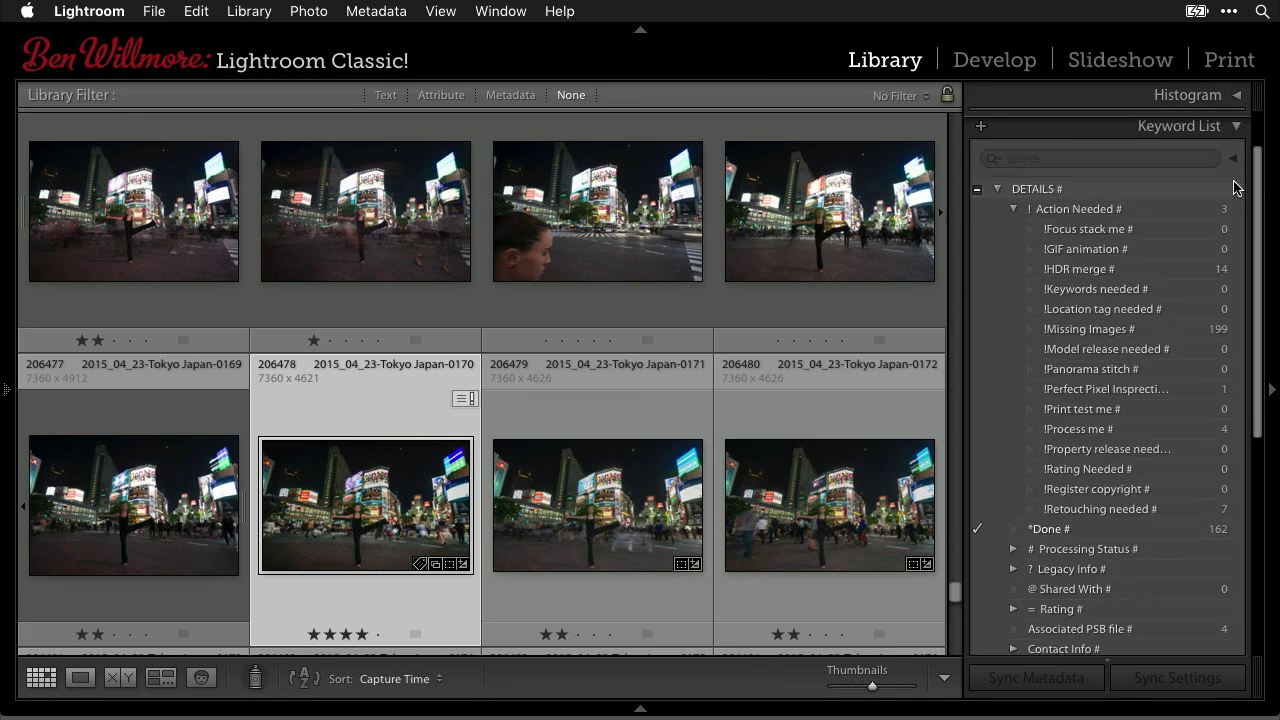
pyautogui.scroll(2, 1180, 350)
pyautogui.scroll(2, 1183, 350)
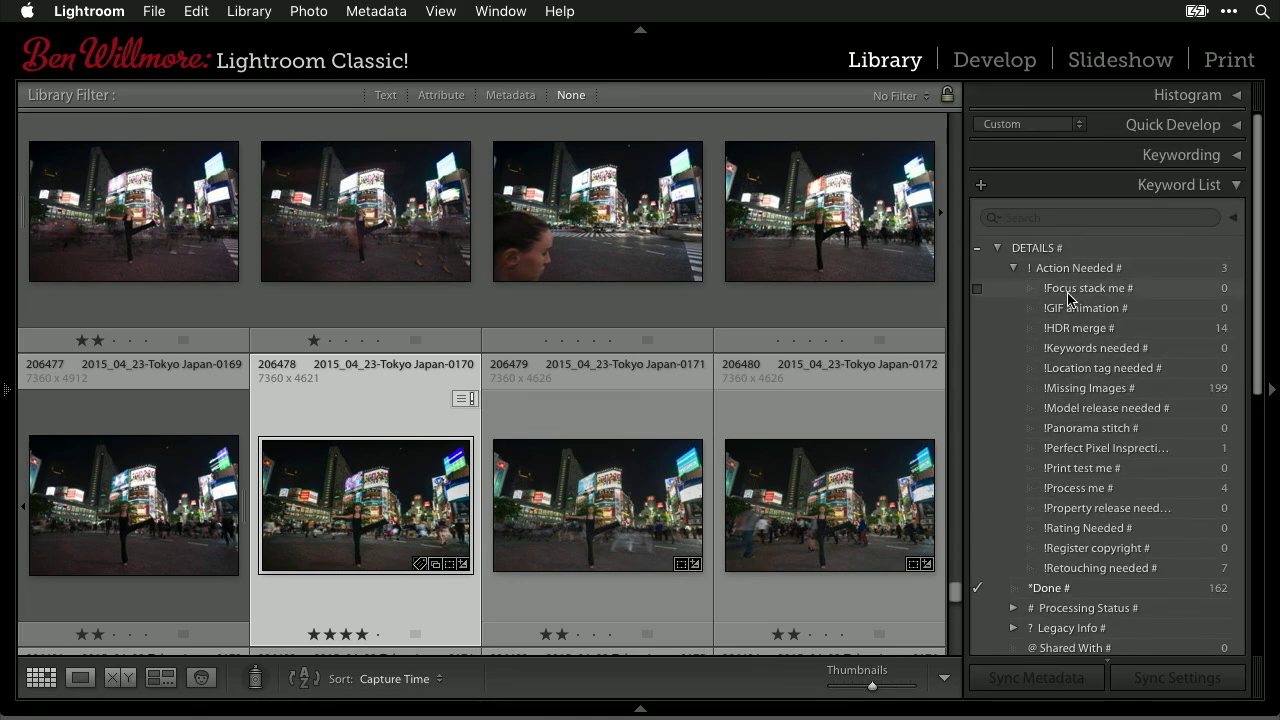
pyautogui.click(998, 249)
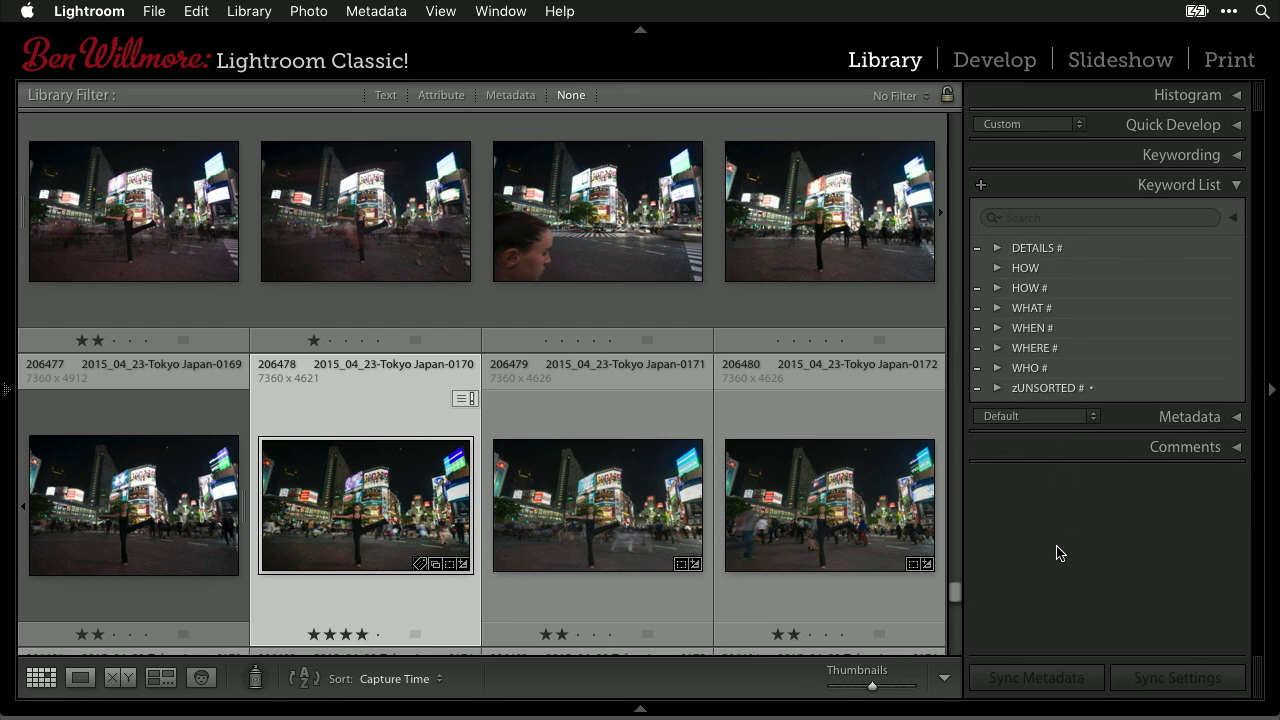
pyautogui.click(1063, 217)
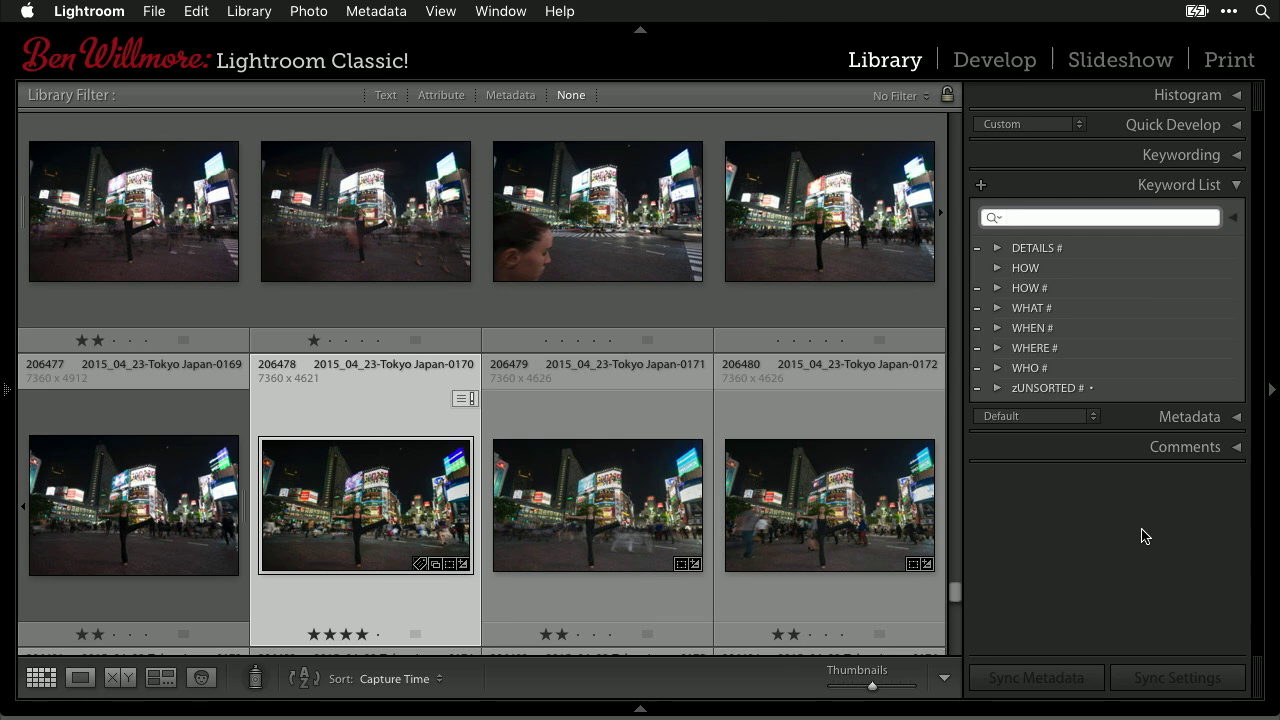
pyautogui.write('japan')
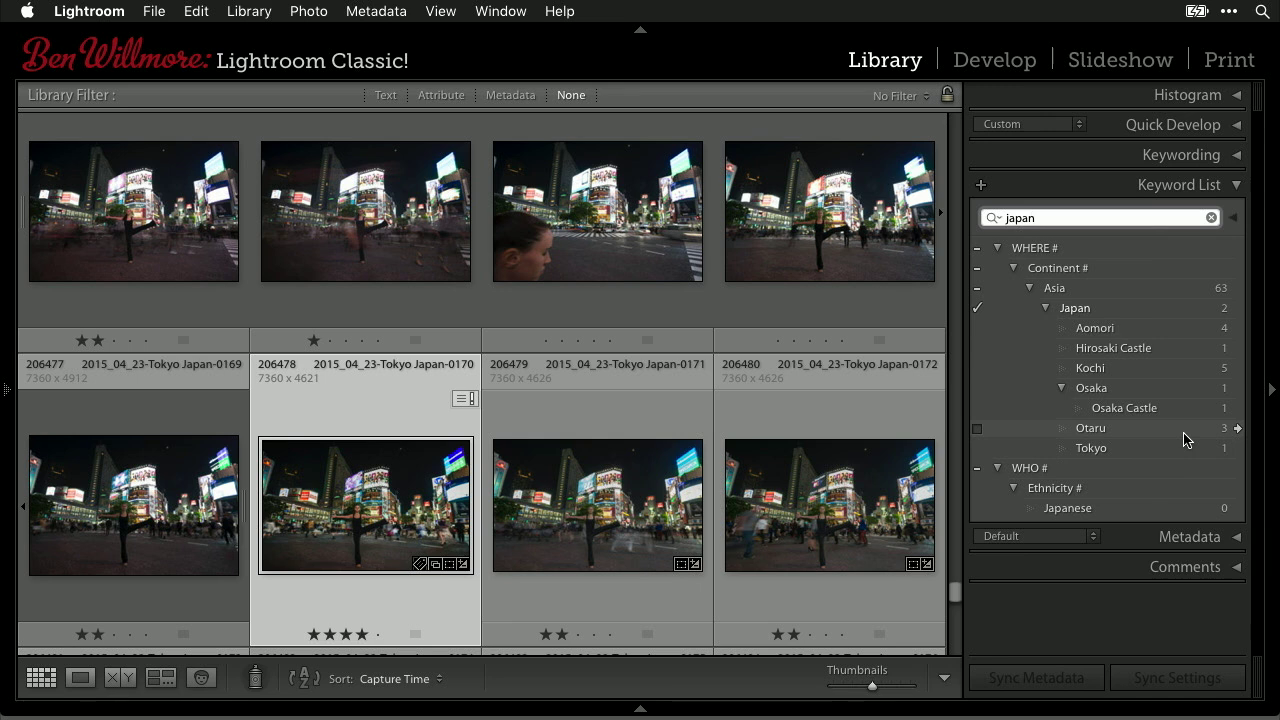
# Step: Filter the grid to the Aomori keyword, then toggle Show All Keywords Inside Matches off and on
pyautogui.click(1239, 331)
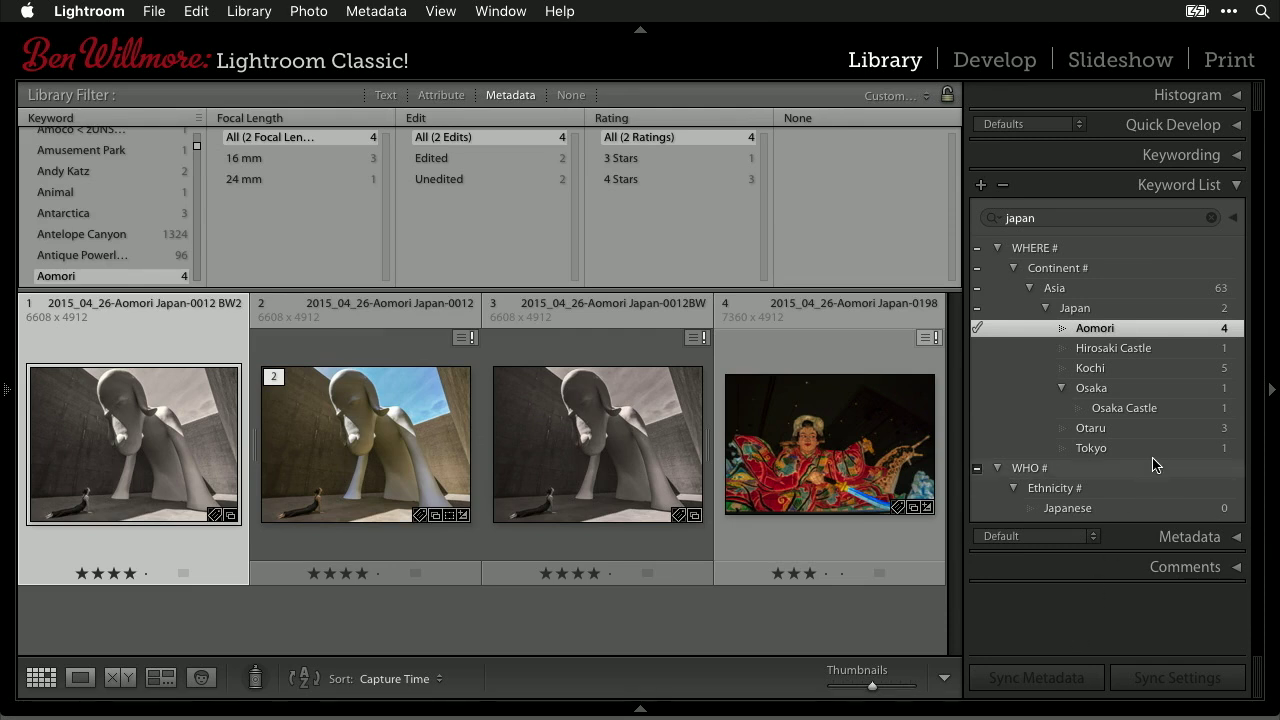
pyautogui.click(1135, 311)
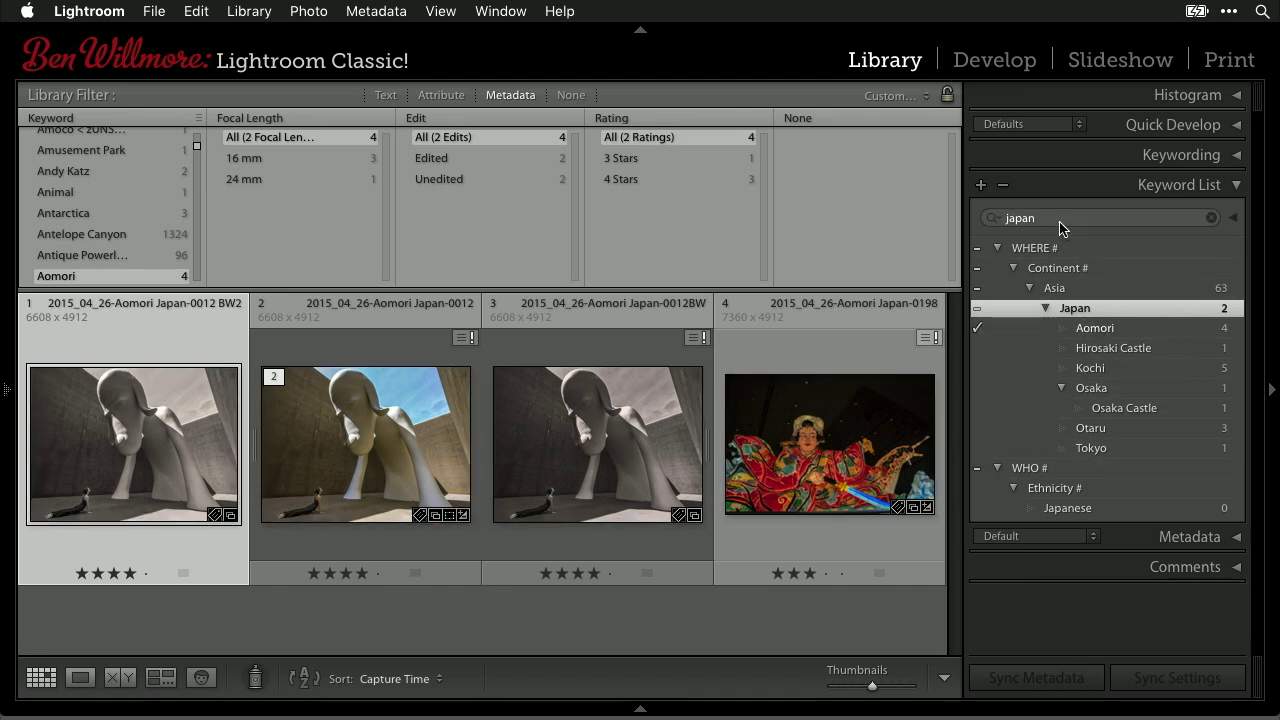
pyautogui.click(994, 219)
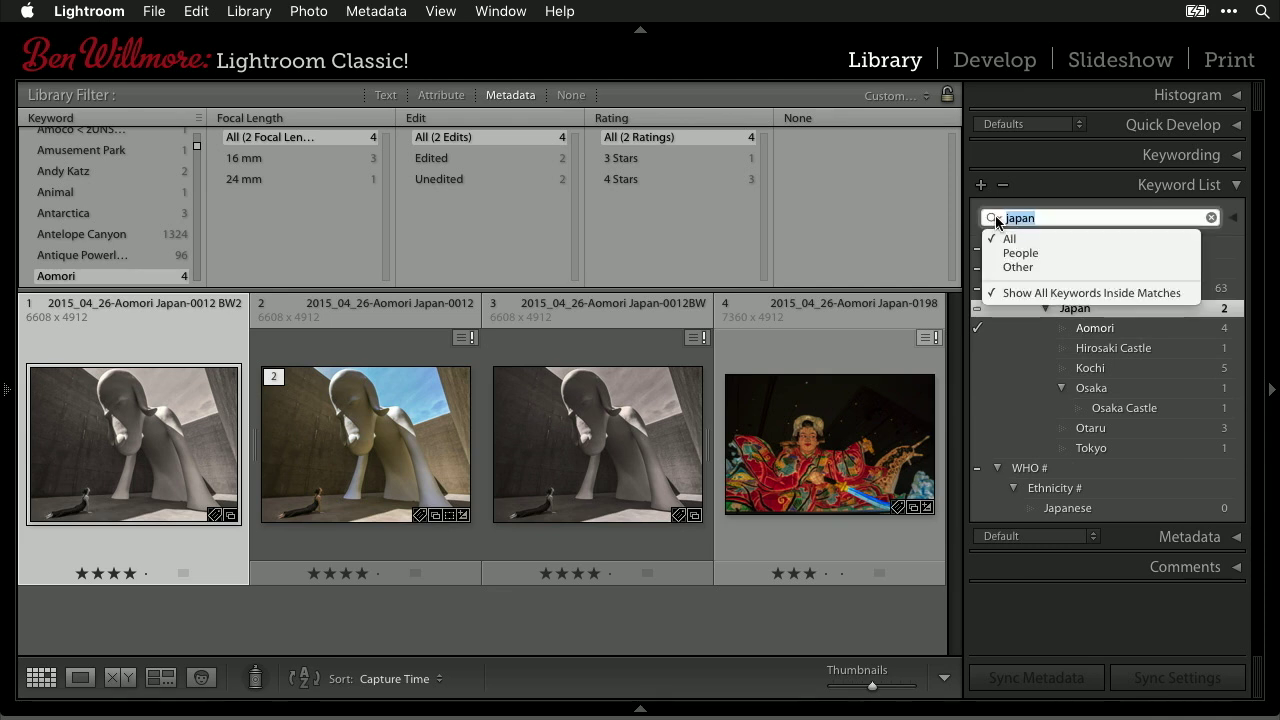
pyautogui.click(999, 293)
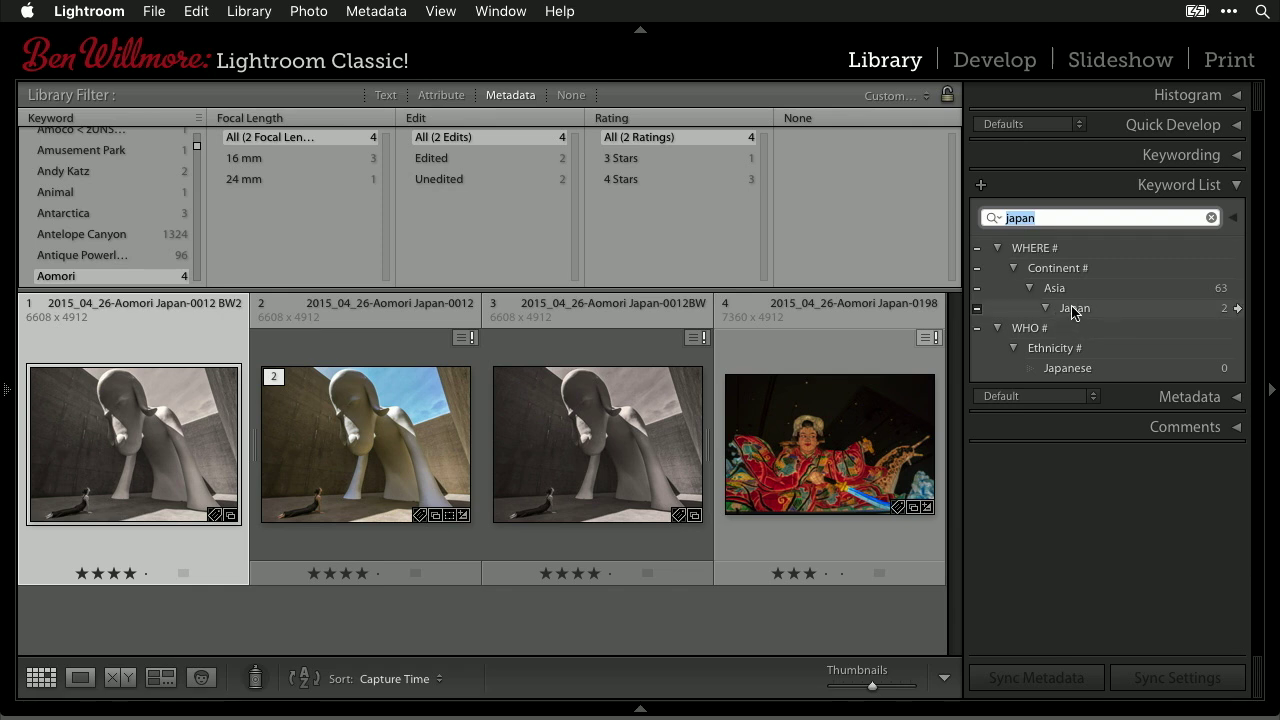
pyautogui.click(994, 218)
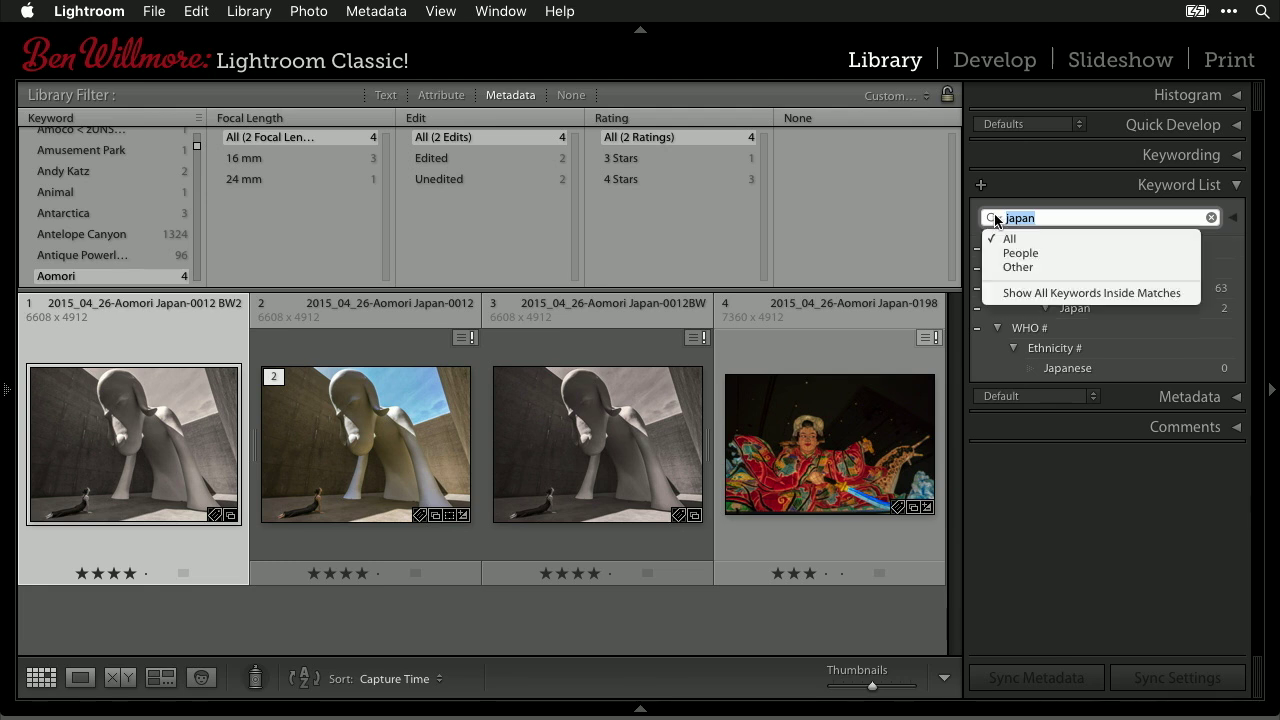
pyautogui.click(1002, 295)
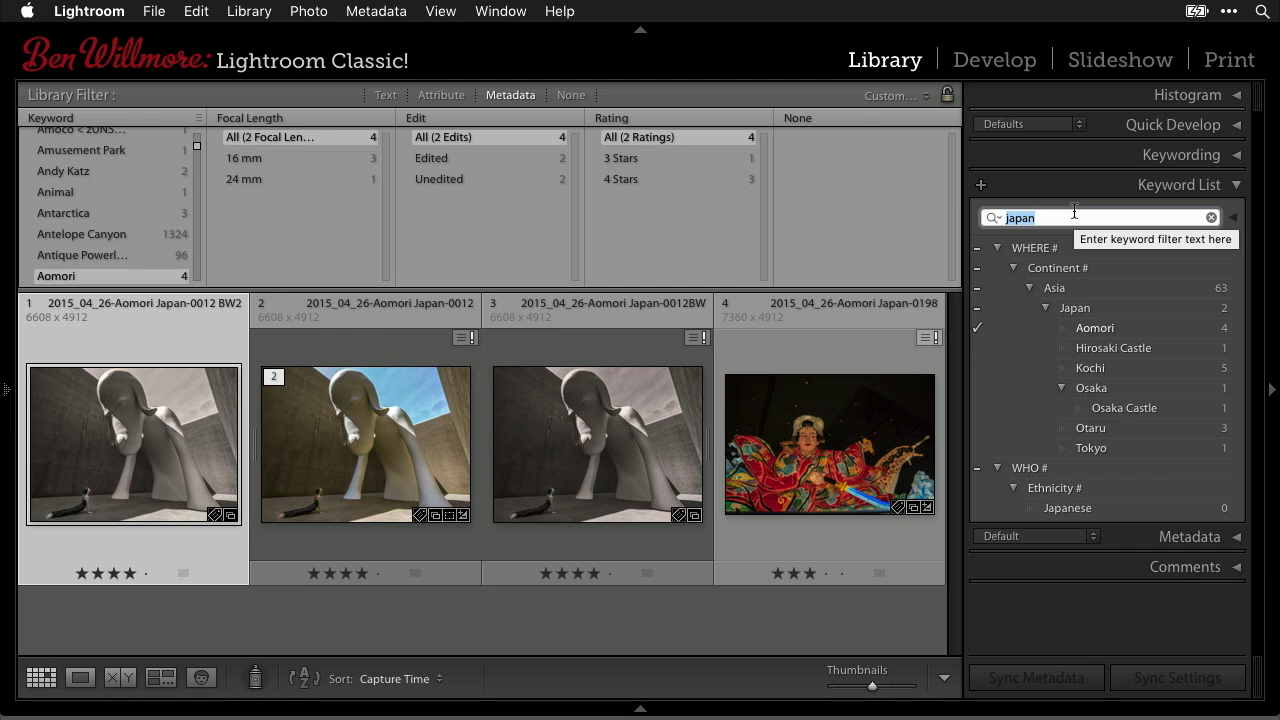
# Step: Filter the keyword list by 'architecture' and browse the matching keywords
pyautogui.write('architecture')
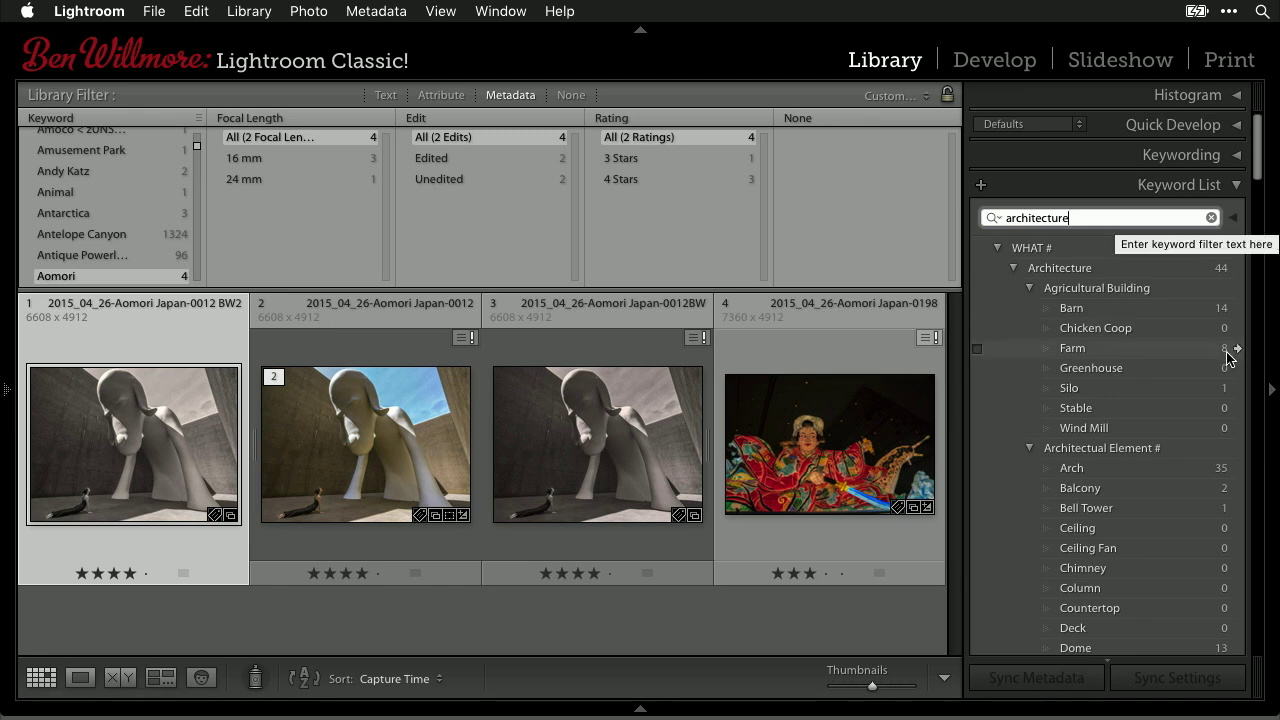
pyautogui.scroll(-5, 1186, 443)
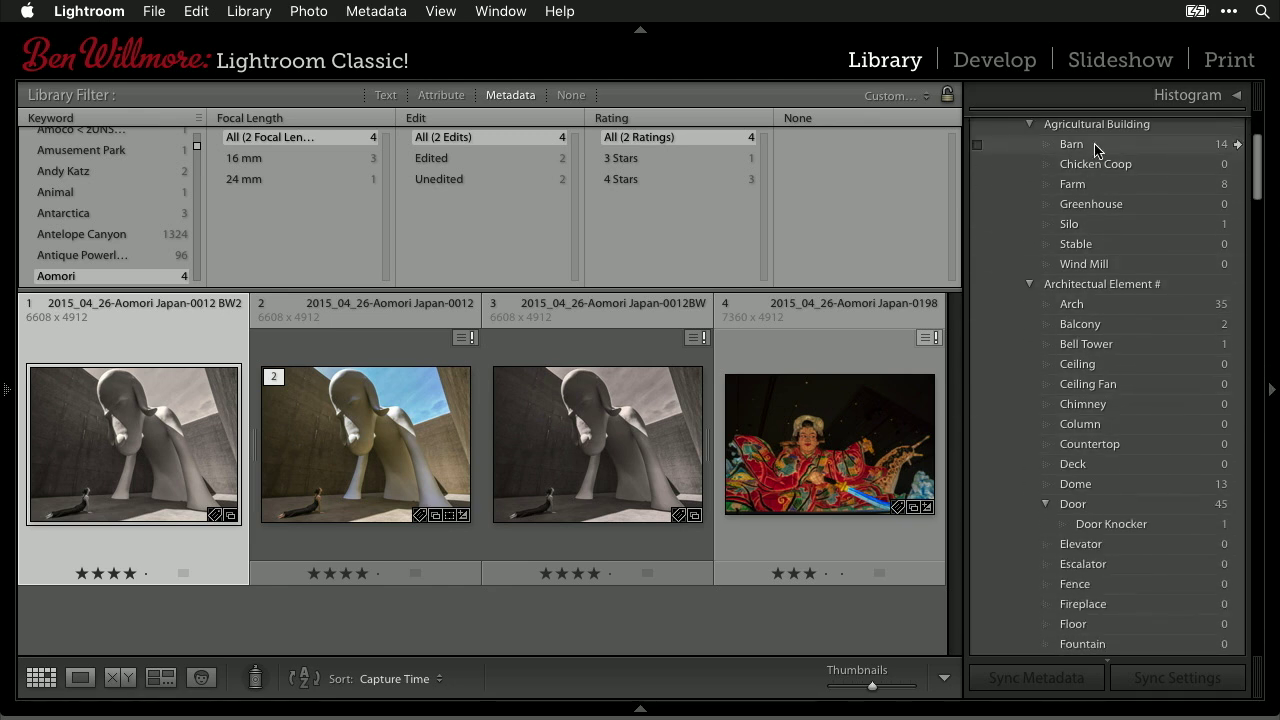
pyautogui.scroll(-1, 1113, 532)
pyautogui.scroll(-3, 1113, 532)
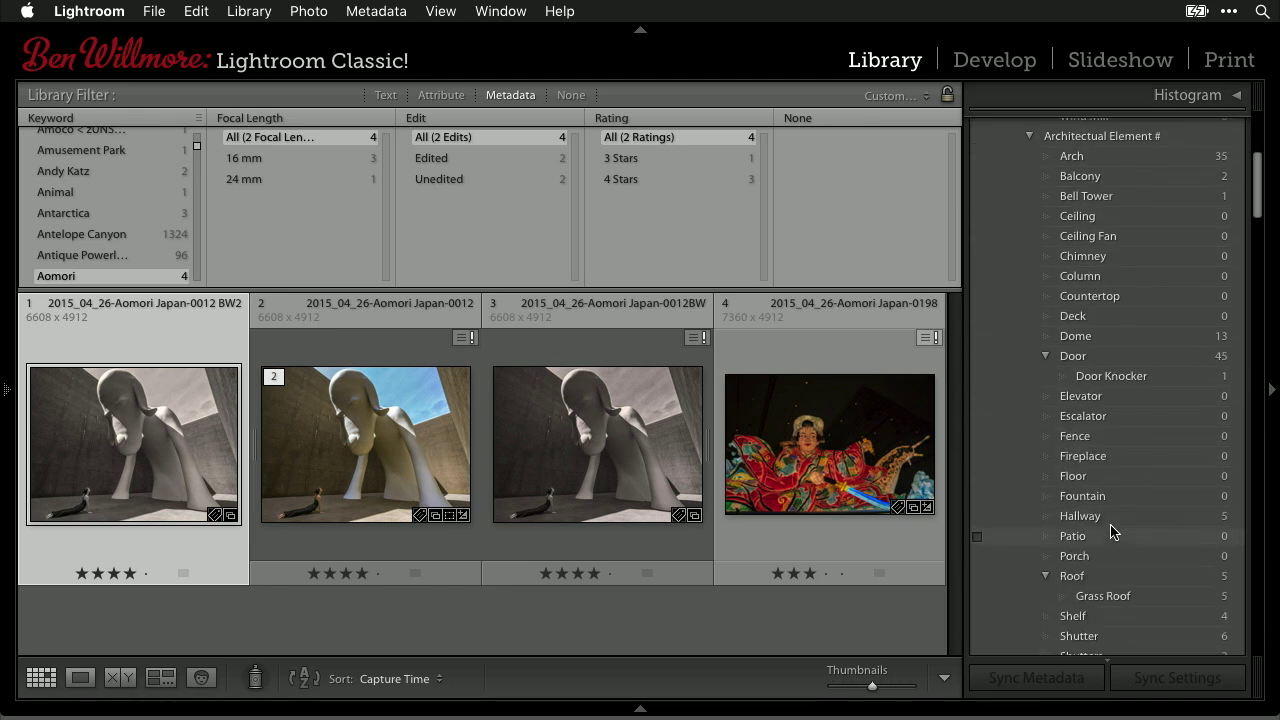
pyautogui.scroll(8, 1085, 387)
# Step: Replace the keyword list filter text with 'religious'
pyautogui.click(1123, 204)
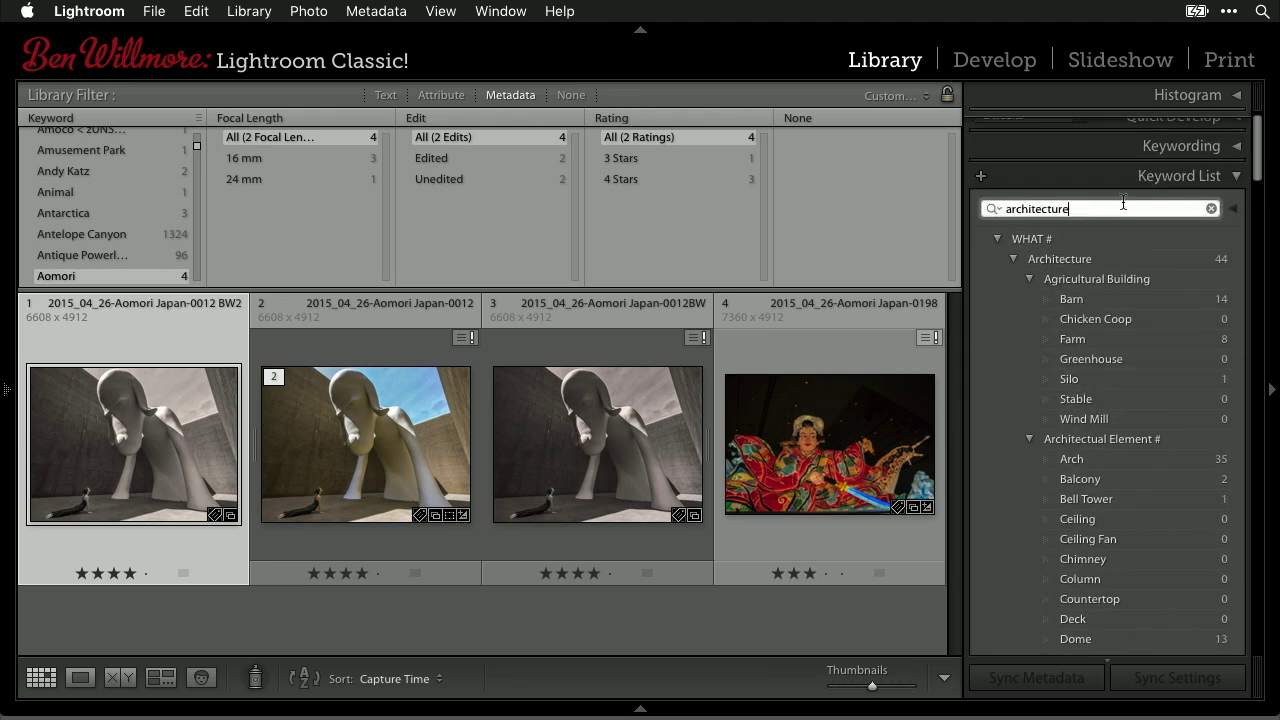
pyautogui.doubleClick(1123, 204)
pyautogui.write('relig')
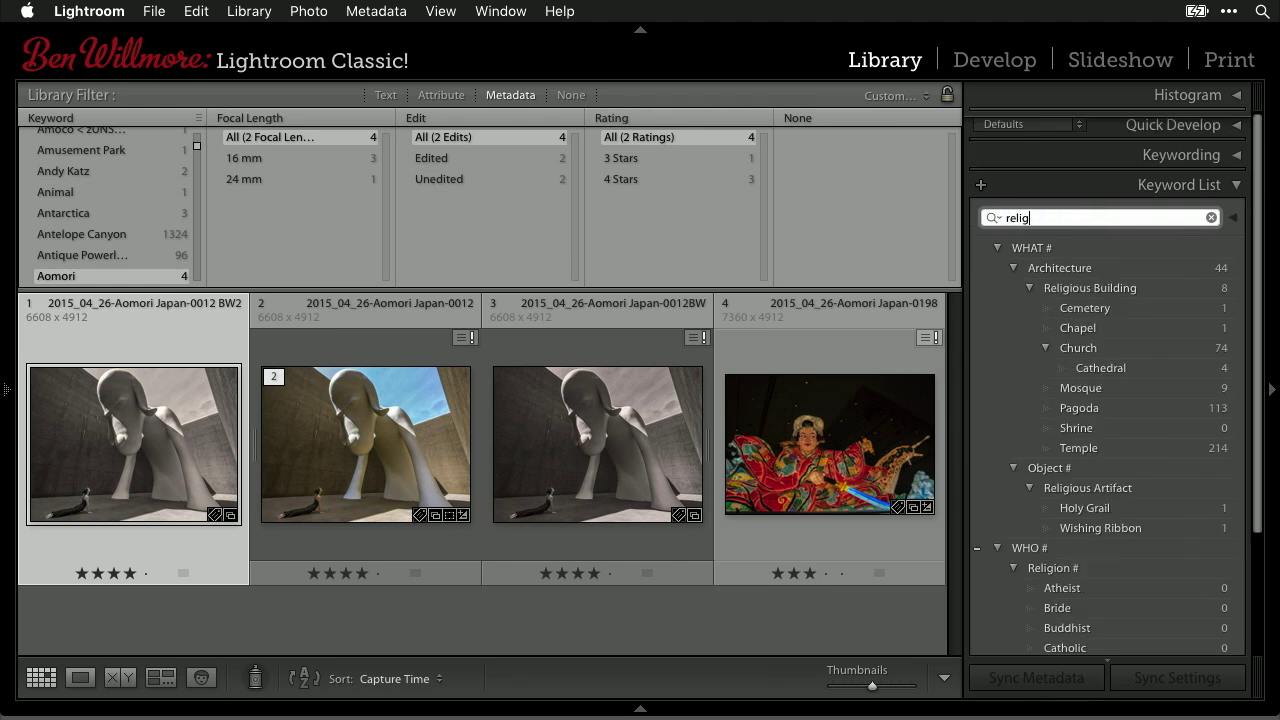
pyautogui.write('ious')
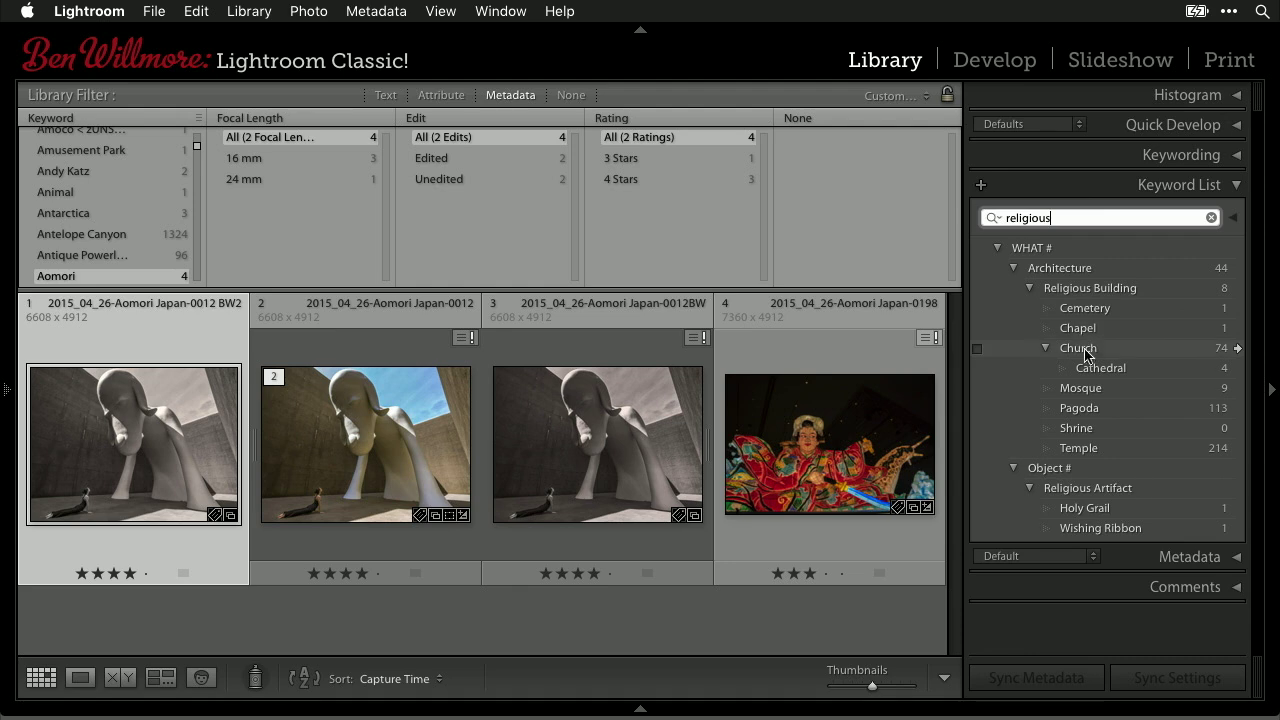
# Step: Show the photos tagged Church, then Pagoda, then Temple (212 photos)
pyautogui.click(1239, 348)
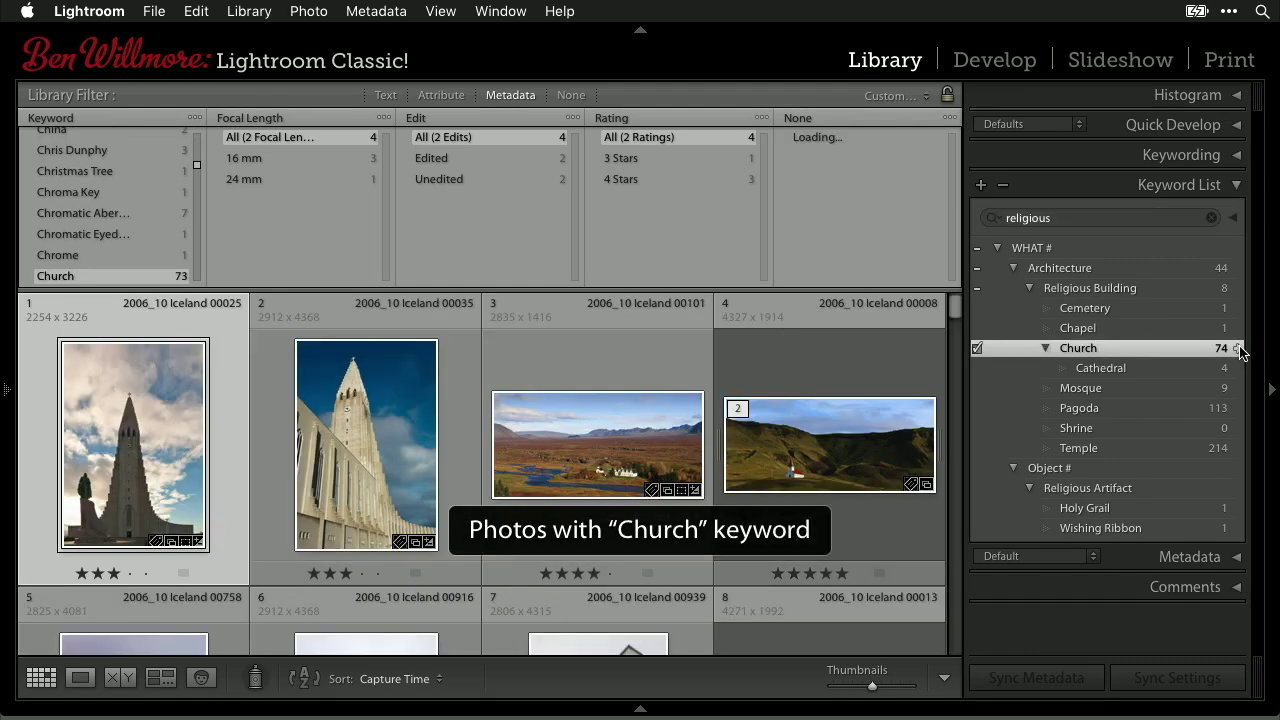
pyautogui.click(1238, 409)
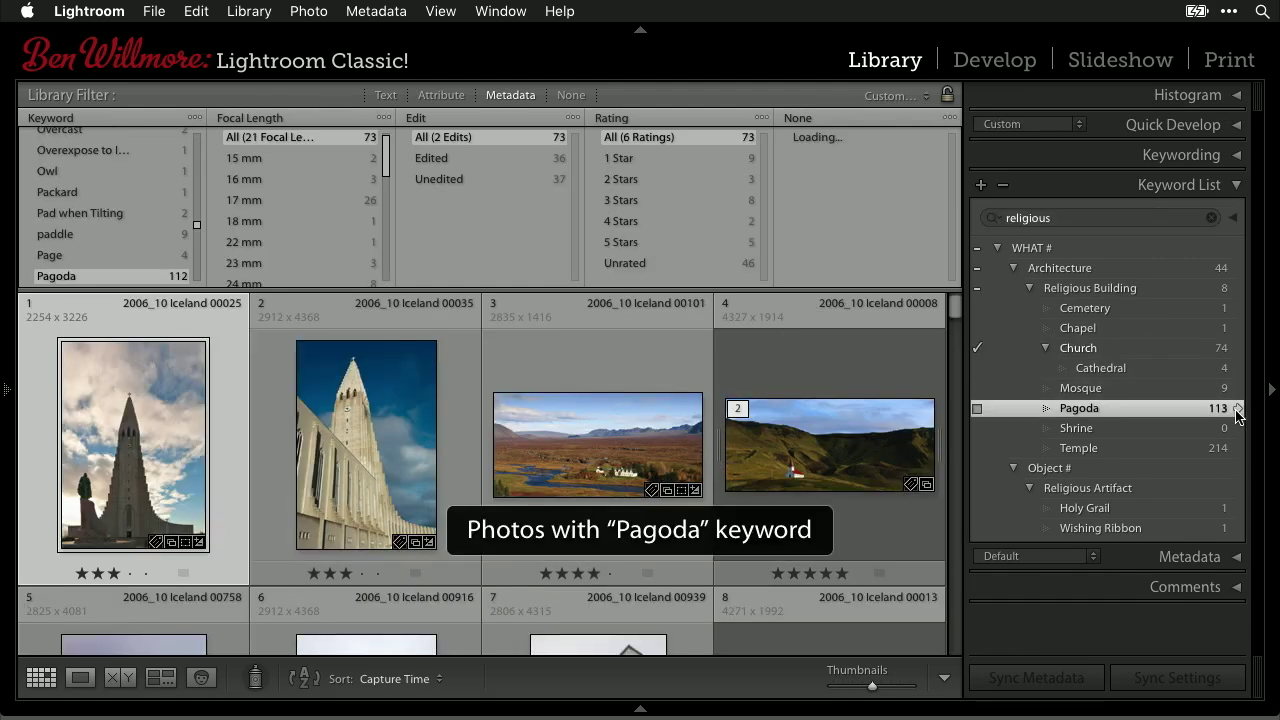
pyautogui.click(1239, 449)
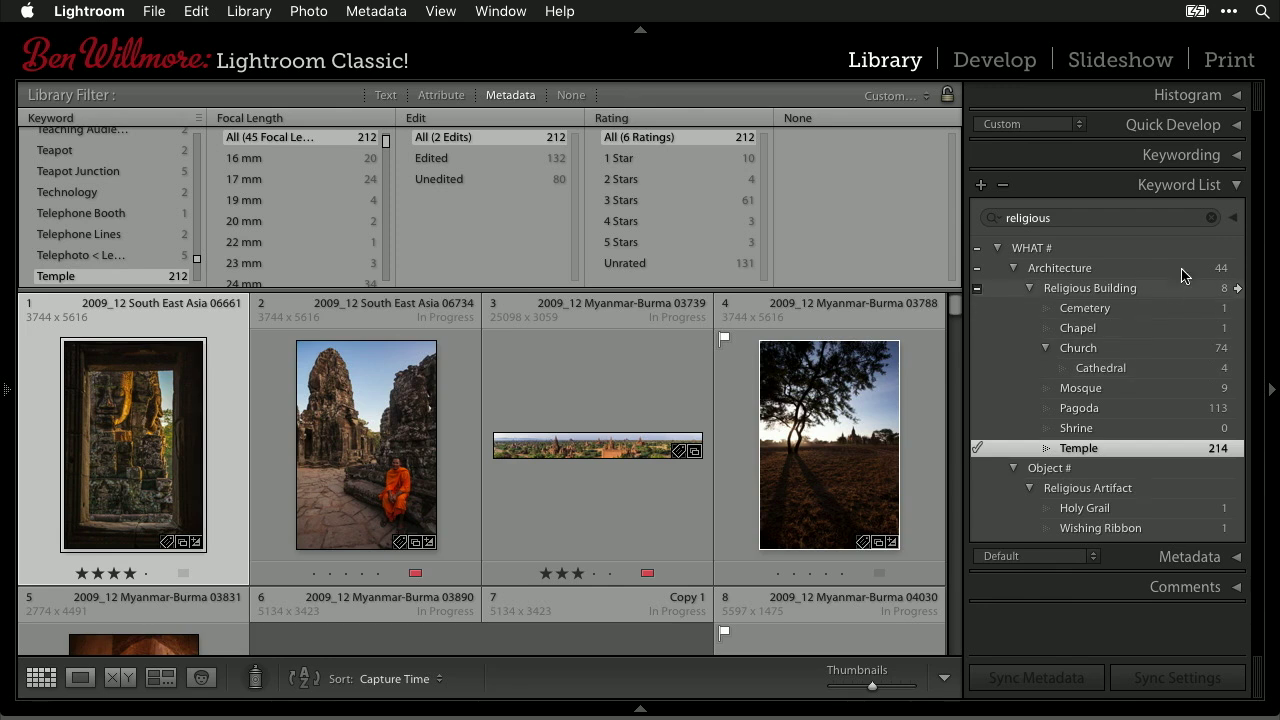
# Step: Clear the keyword list filter and collapse the Architecture and WHAT # branches
pyautogui.click(1211, 218)
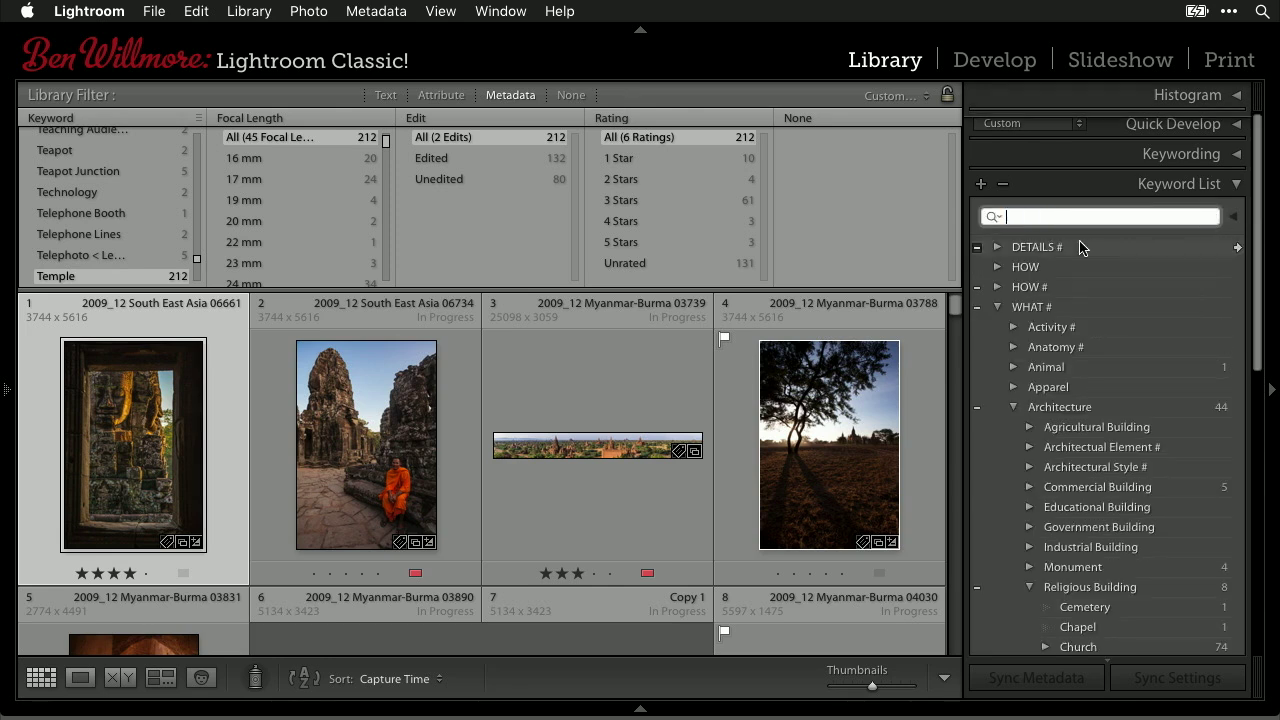
pyautogui.click(1014, 408)
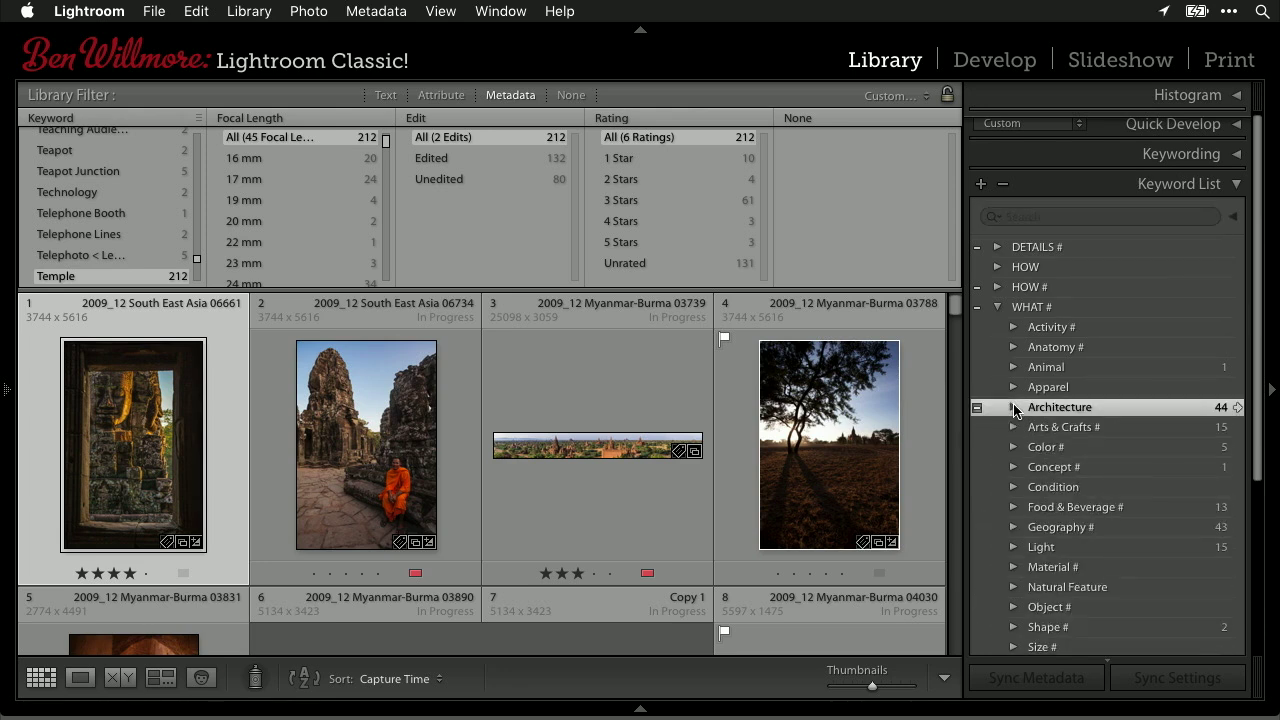
pyautogui.click(998, 308)
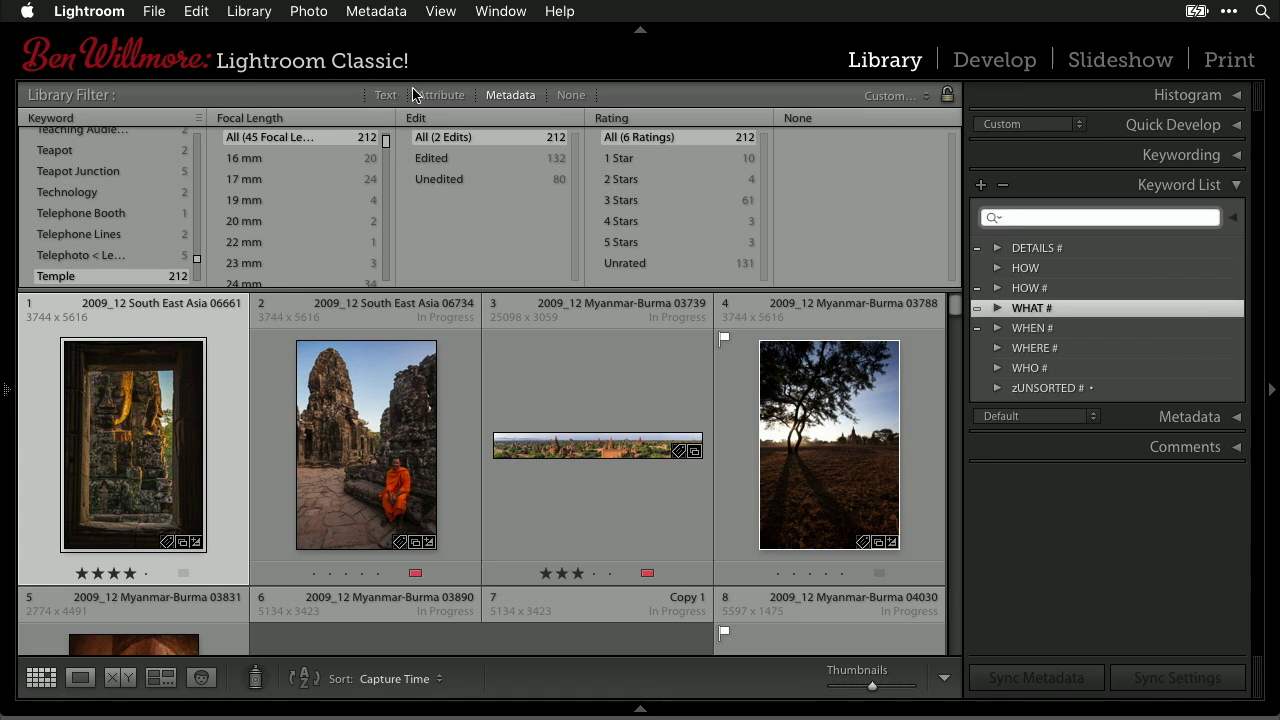
# Step: Set the Library Filter to None and hide the filter bar with the backslash key
pyautogui.click(571, 95)
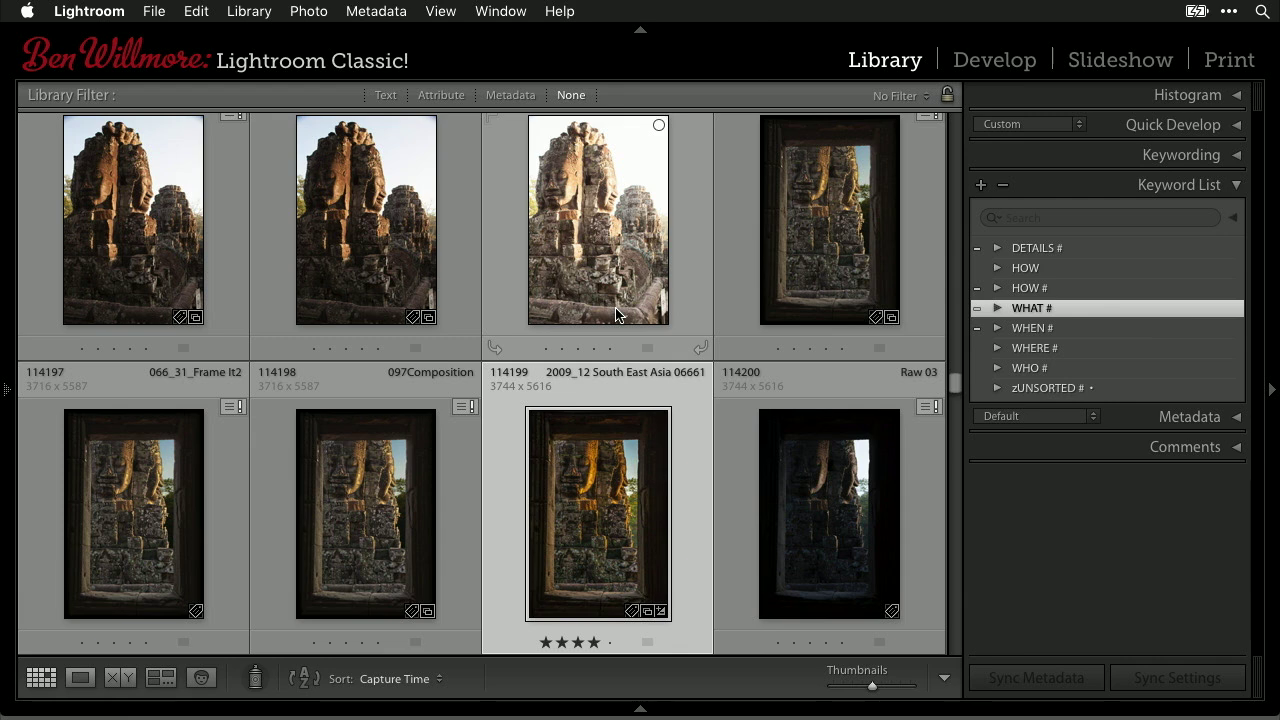
pyautogui.press('\\')
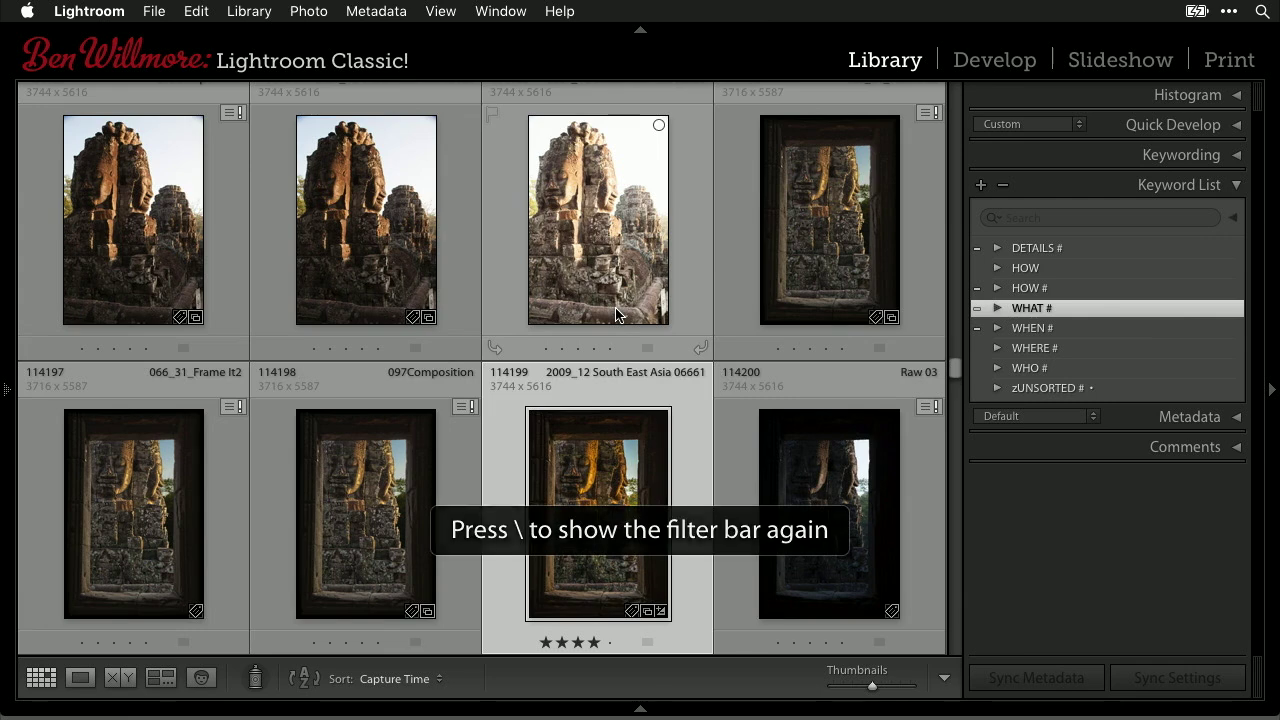
# Step: Show the Library filter bar again using View > Show Filter Bar
pyautogui.press('\\')
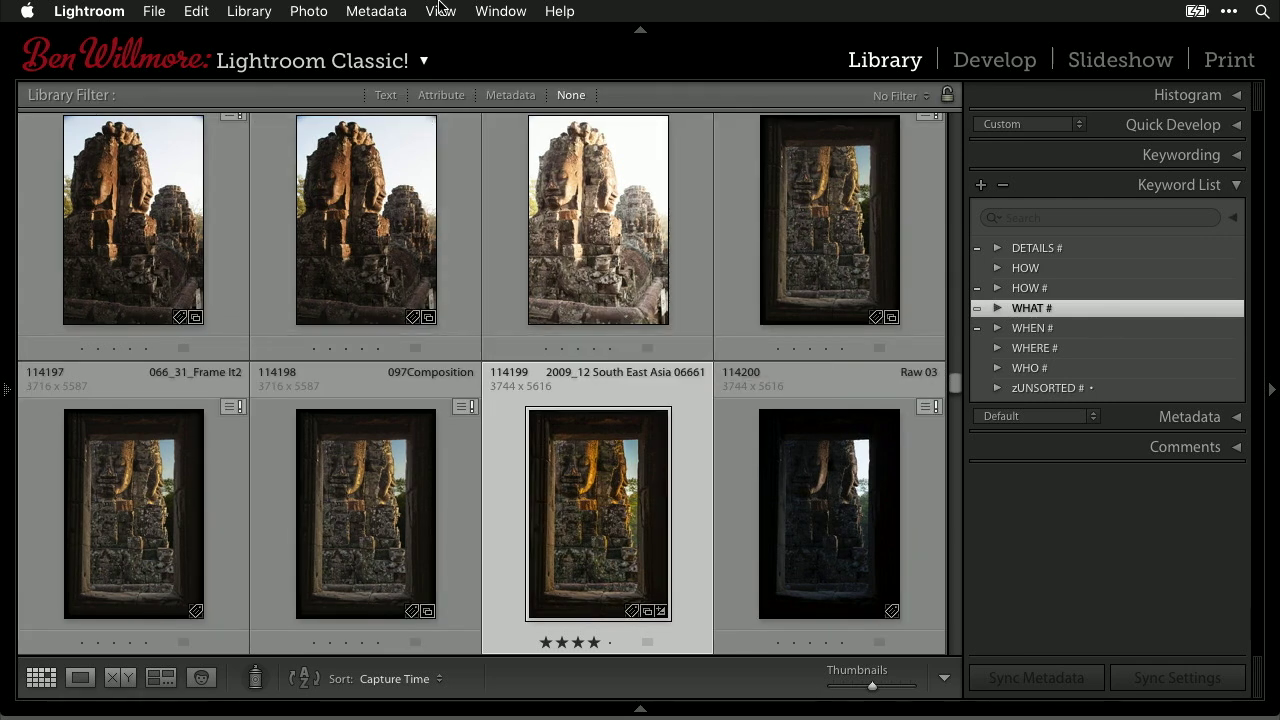
pyautogui.click(440, 10)
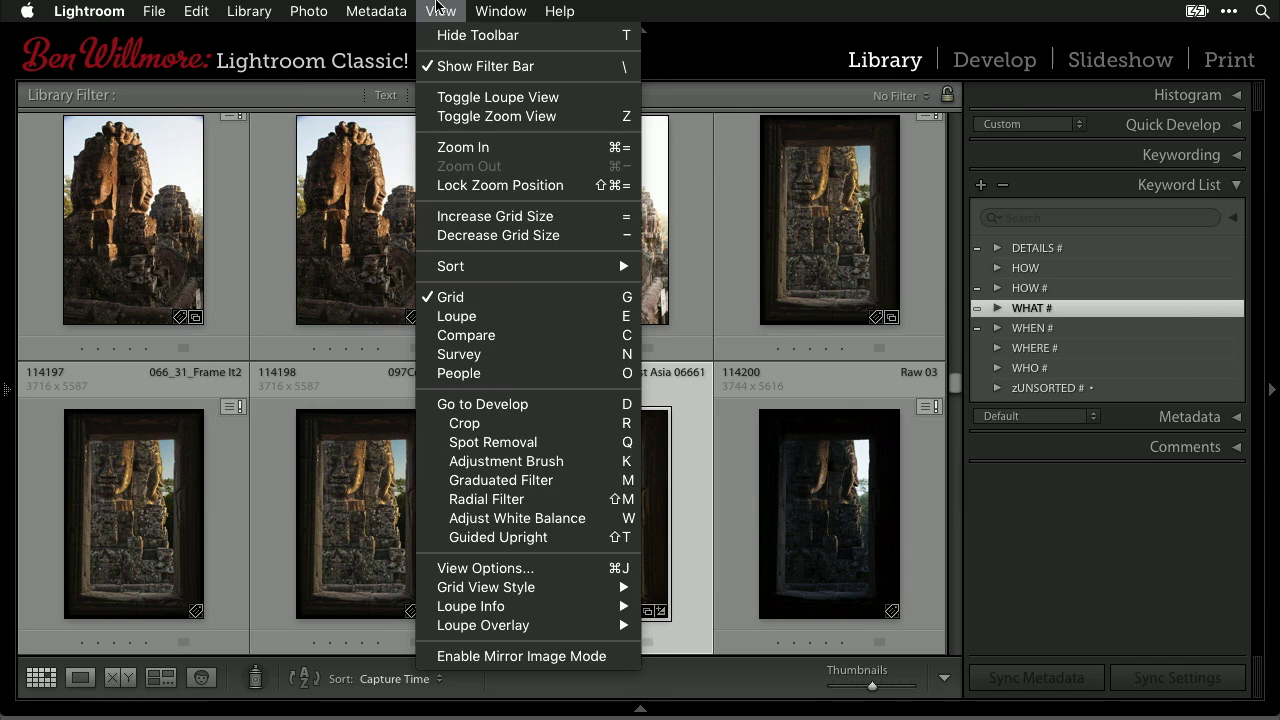
pyautogui.click(457, 67)
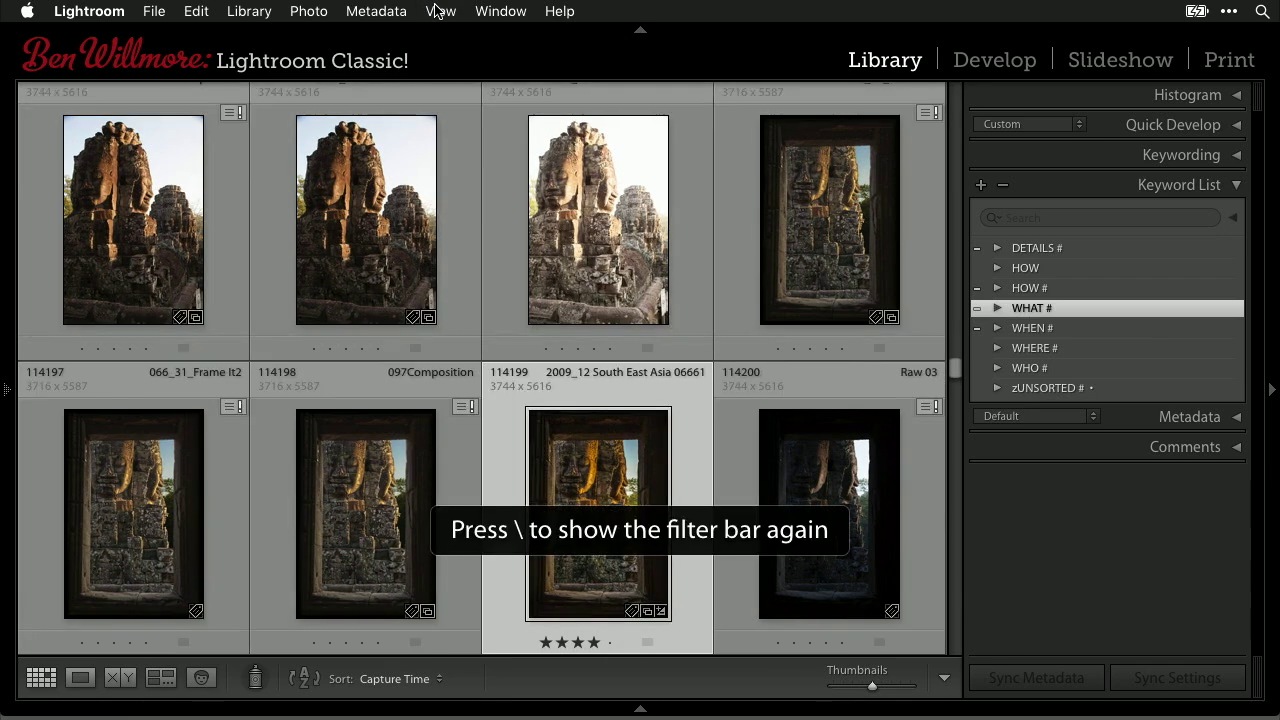
pyautogui.press('\\')
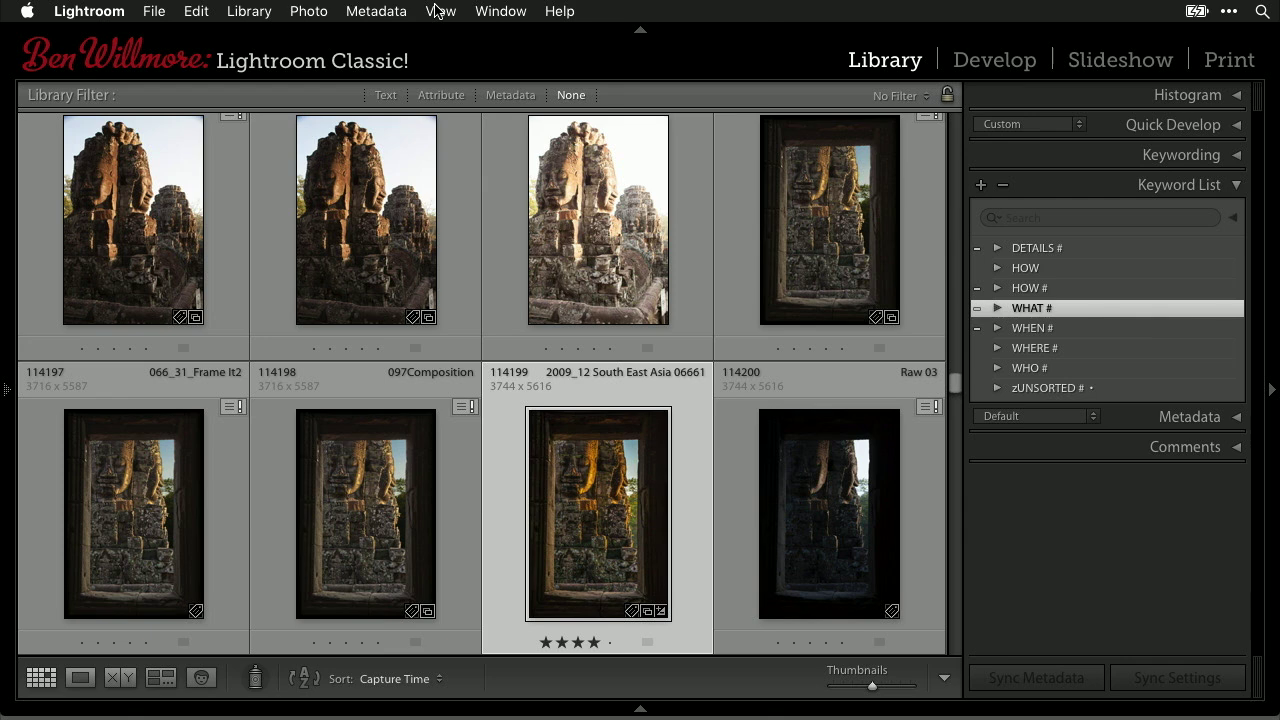
# Step: Toggle library filters on and off with Cmd+L and show thumbnail badges
pyautogui.press('super+l')
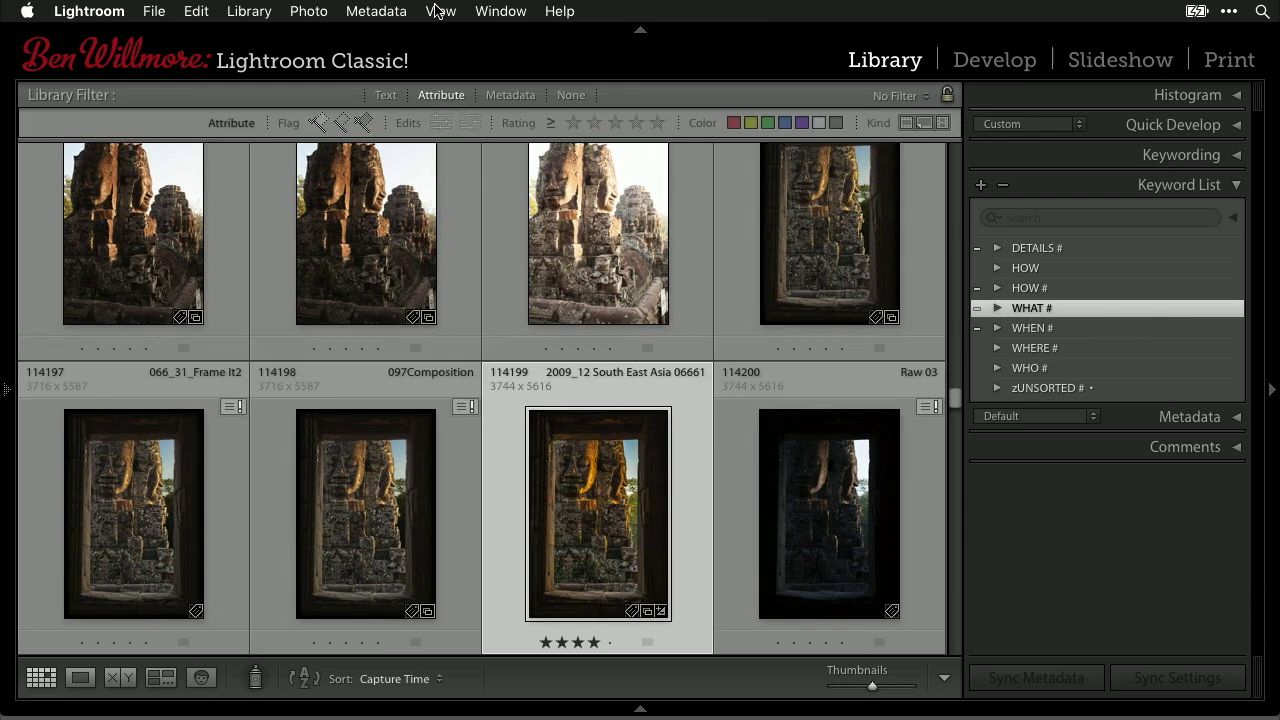
pyautogui.press('super+l')
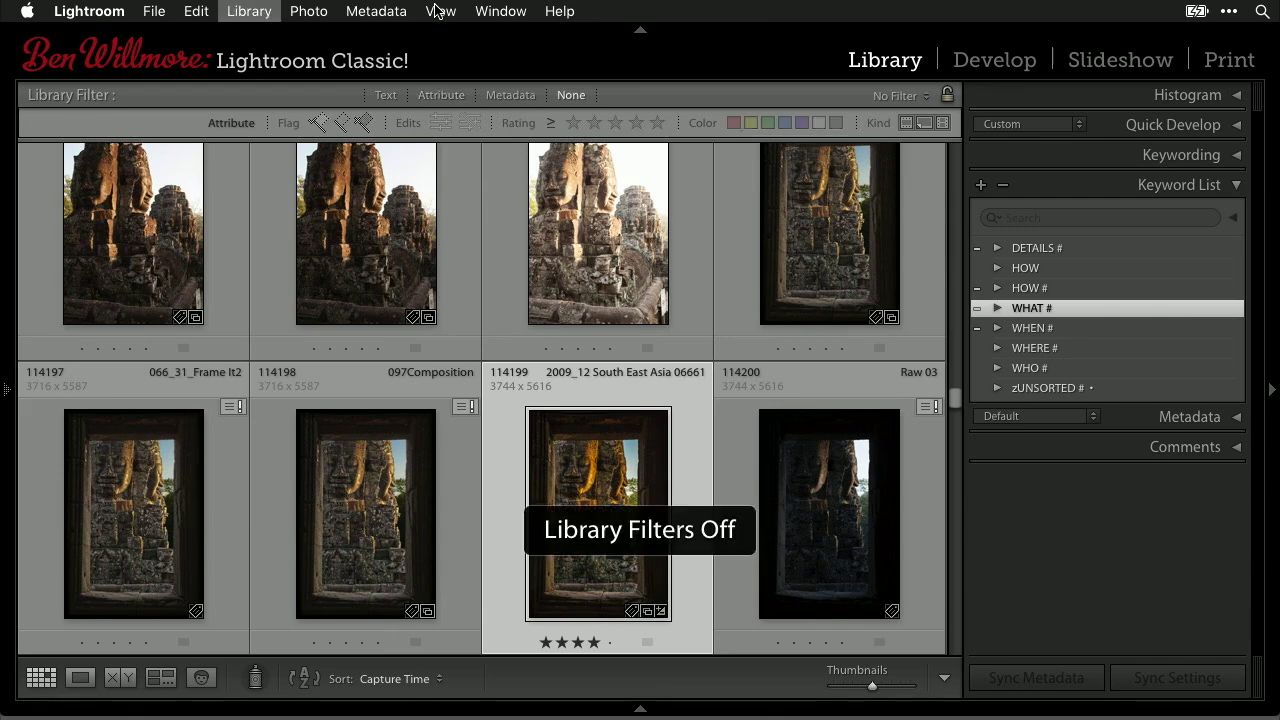
pyautogui.press('j')
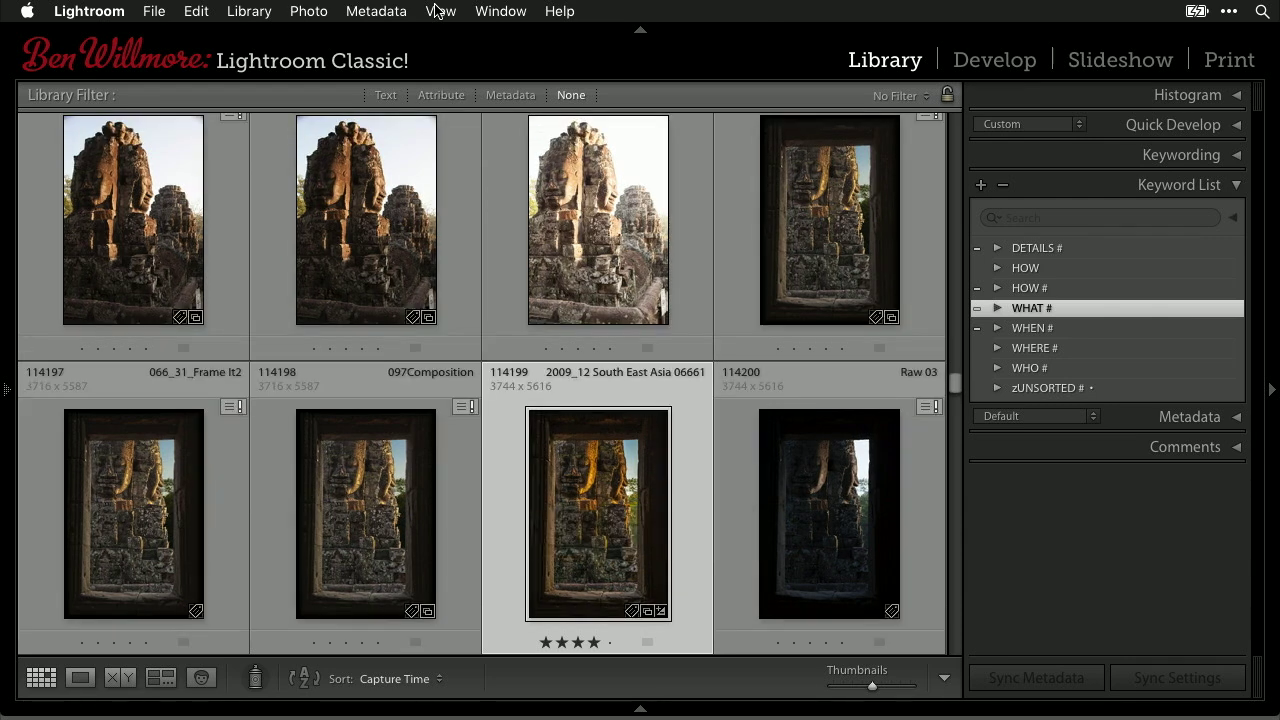
# Step: Run a text filter search for the keyword 'temple', toggling filtering off and back on
pyautogui.press('super+f')
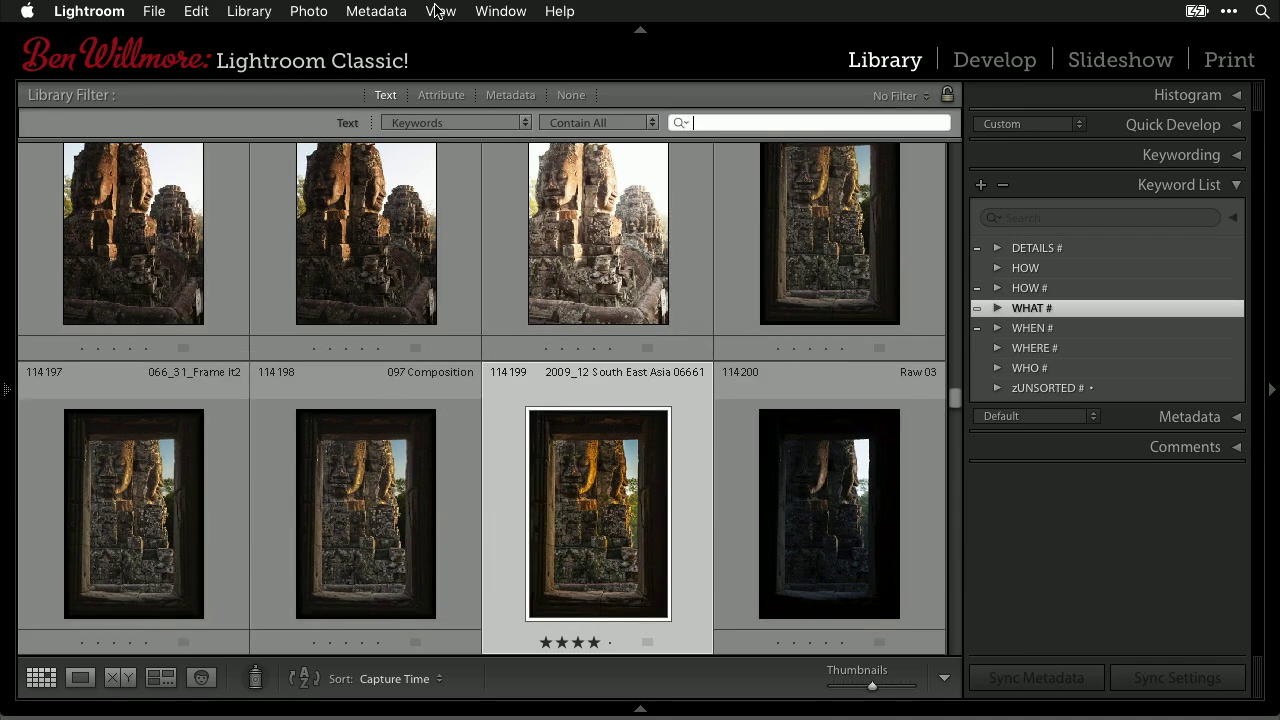
pyautogui.write('ta')
pyautogui.press('BackSpace')
pyautogui.press('BackSpace')
pyautogui.press('BackSpace')
pyautogui.press('BackSpace')
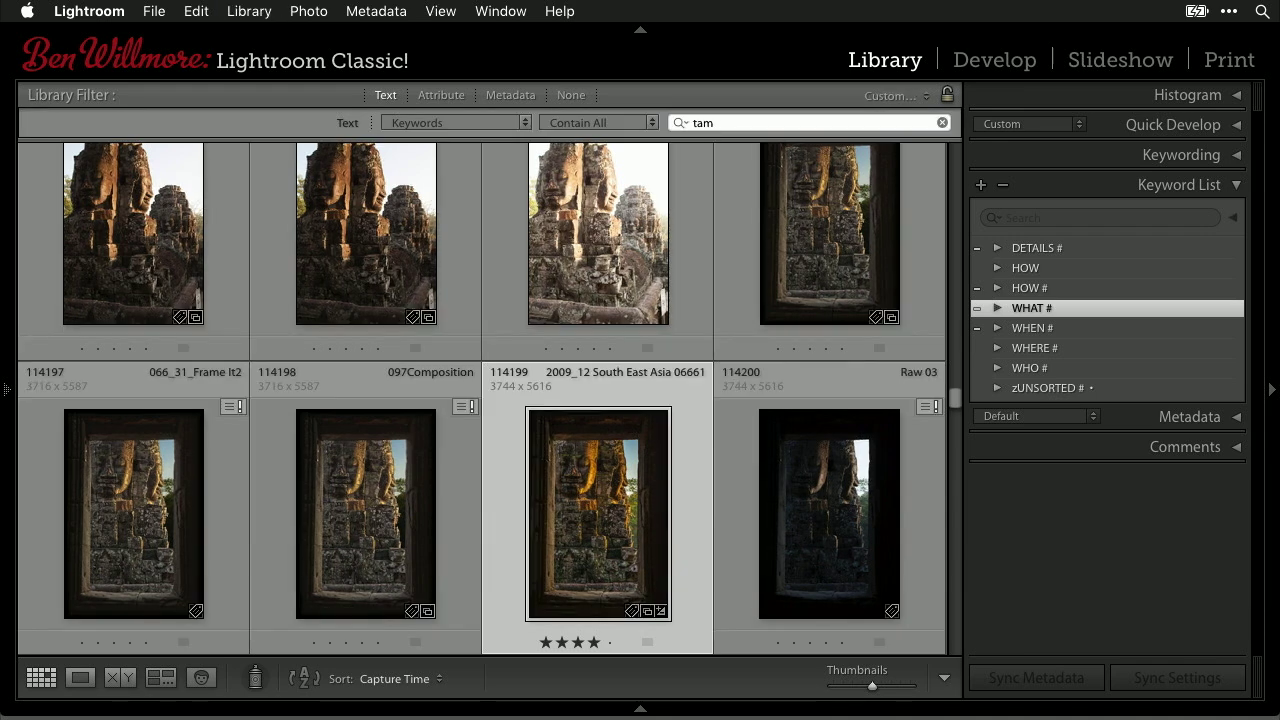
pyautogui.write('emple')
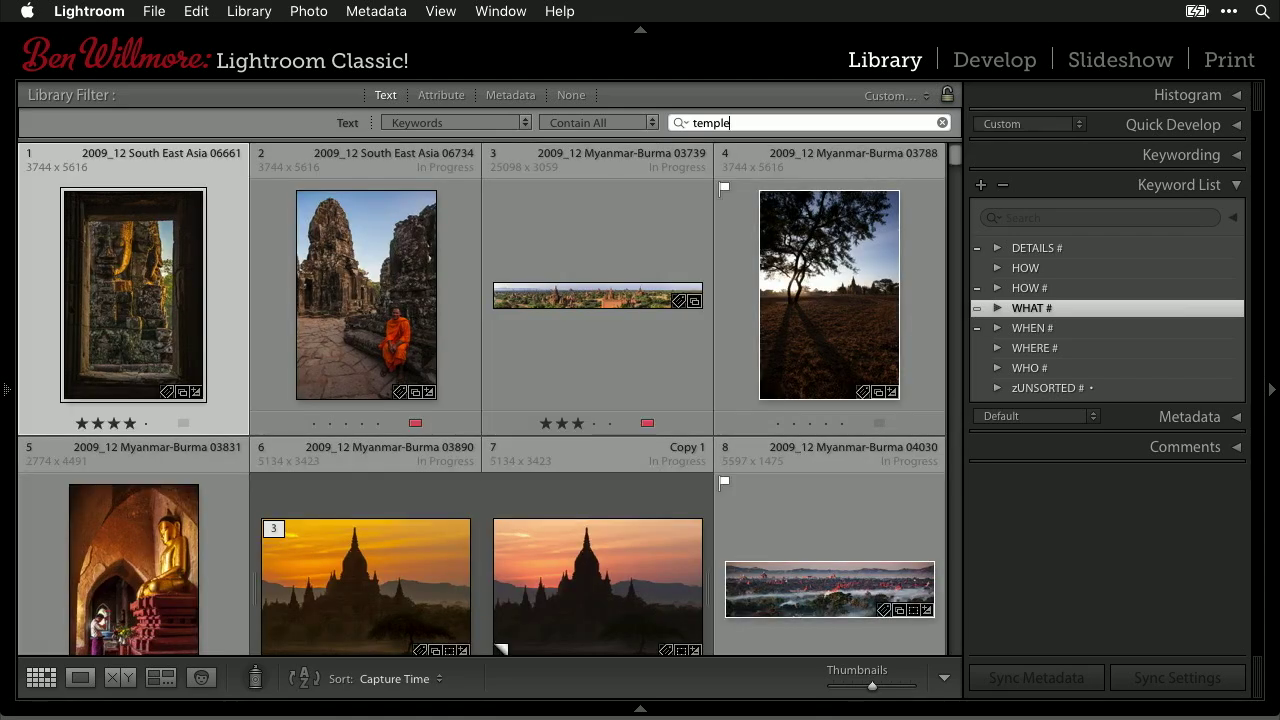
pyautogui.press('super+l')
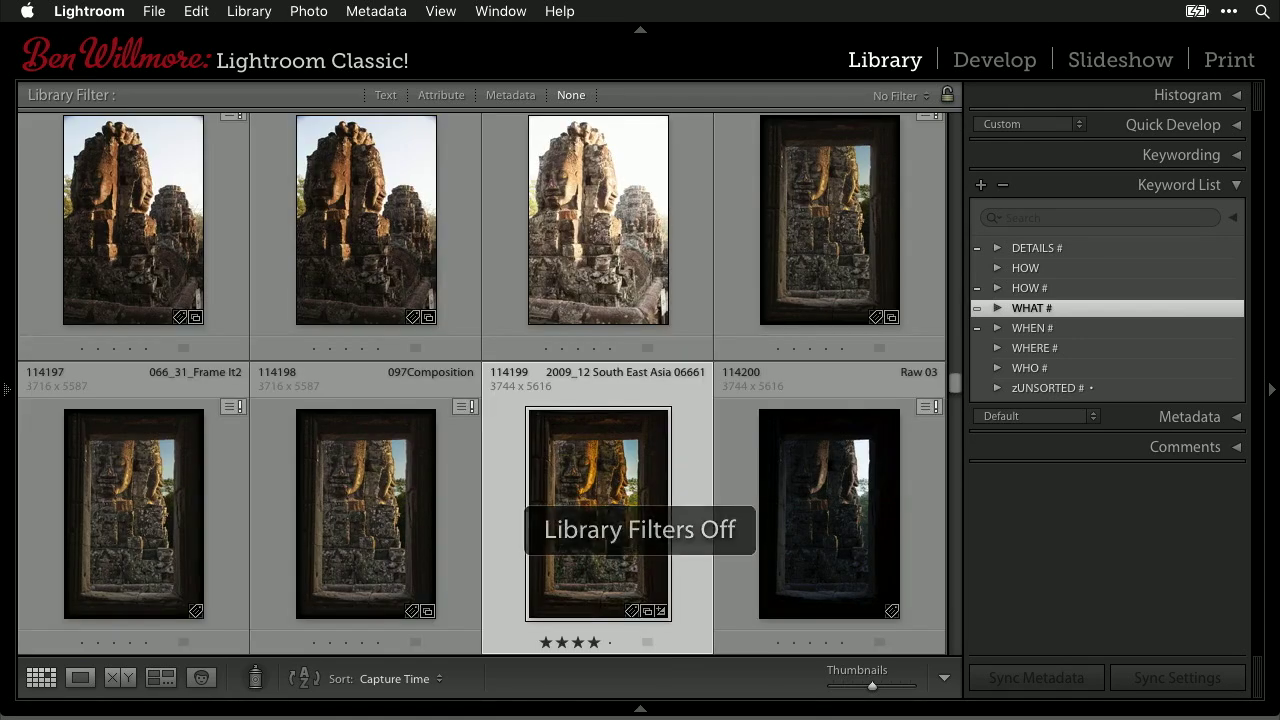
pyautogui.press('super+l')
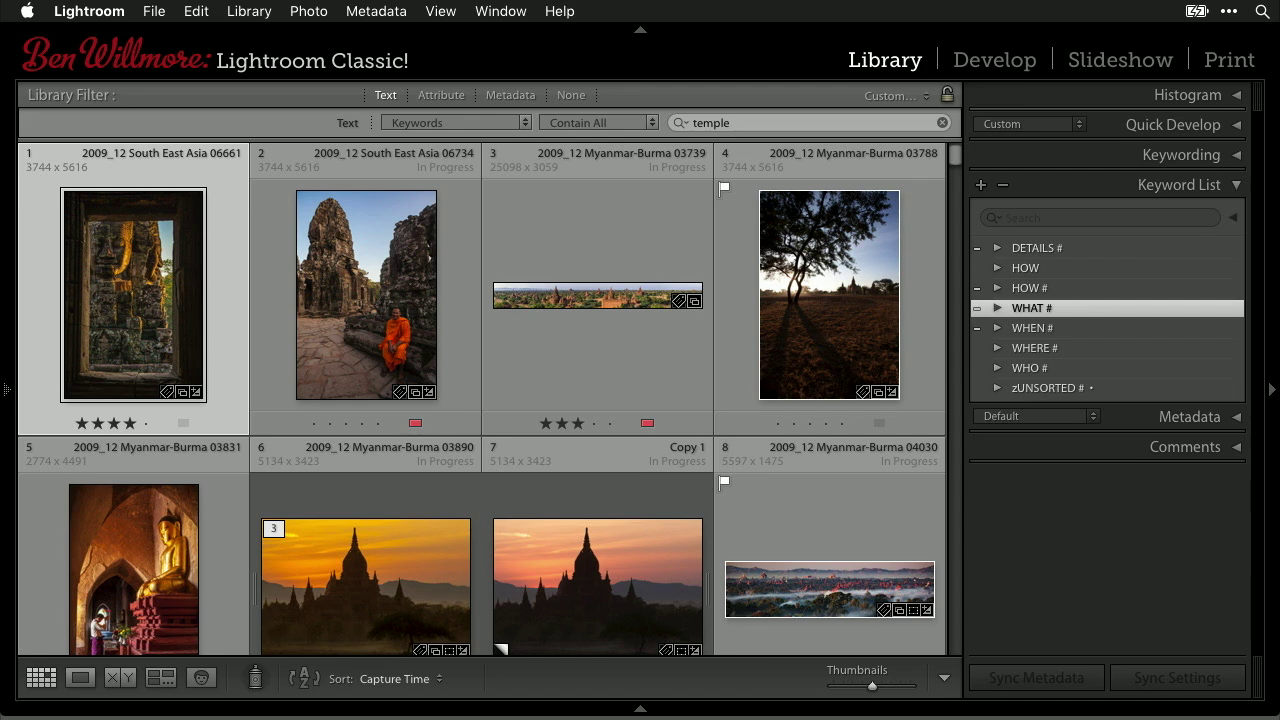
# Step: Hide and re-show the filter bar, keeping the temple keyword filter active
pyautogui.press('\\')
pyautogui.press('\\')
pyautogui.press('super+l')
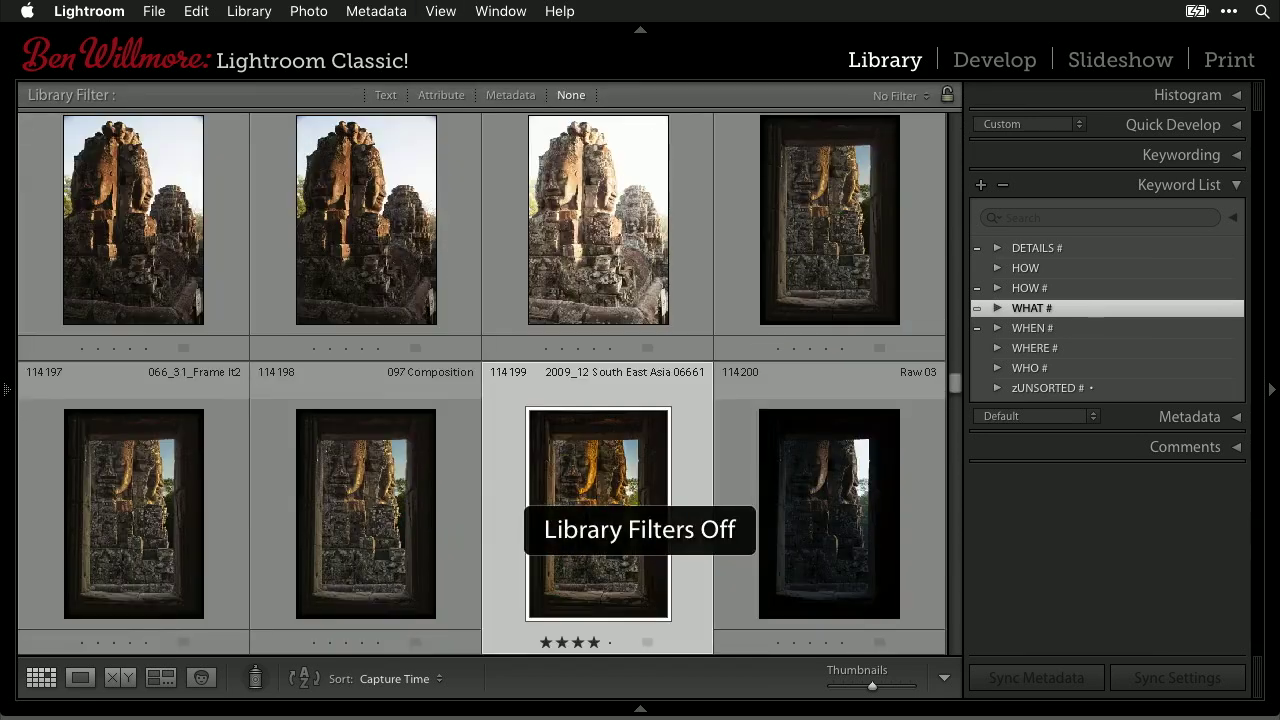
pyautogui.press('super+l')
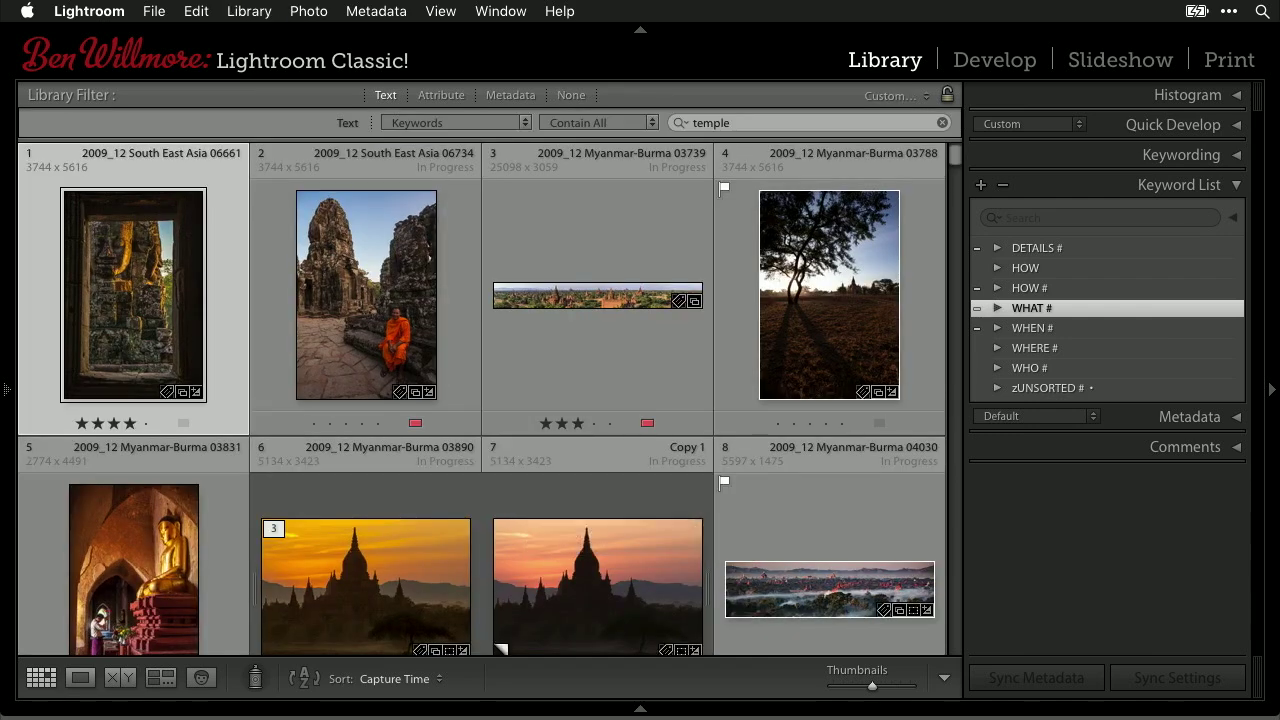
# Step: Extend the keyword search to 'temple,sunset'
pyautogui.press('super+f')
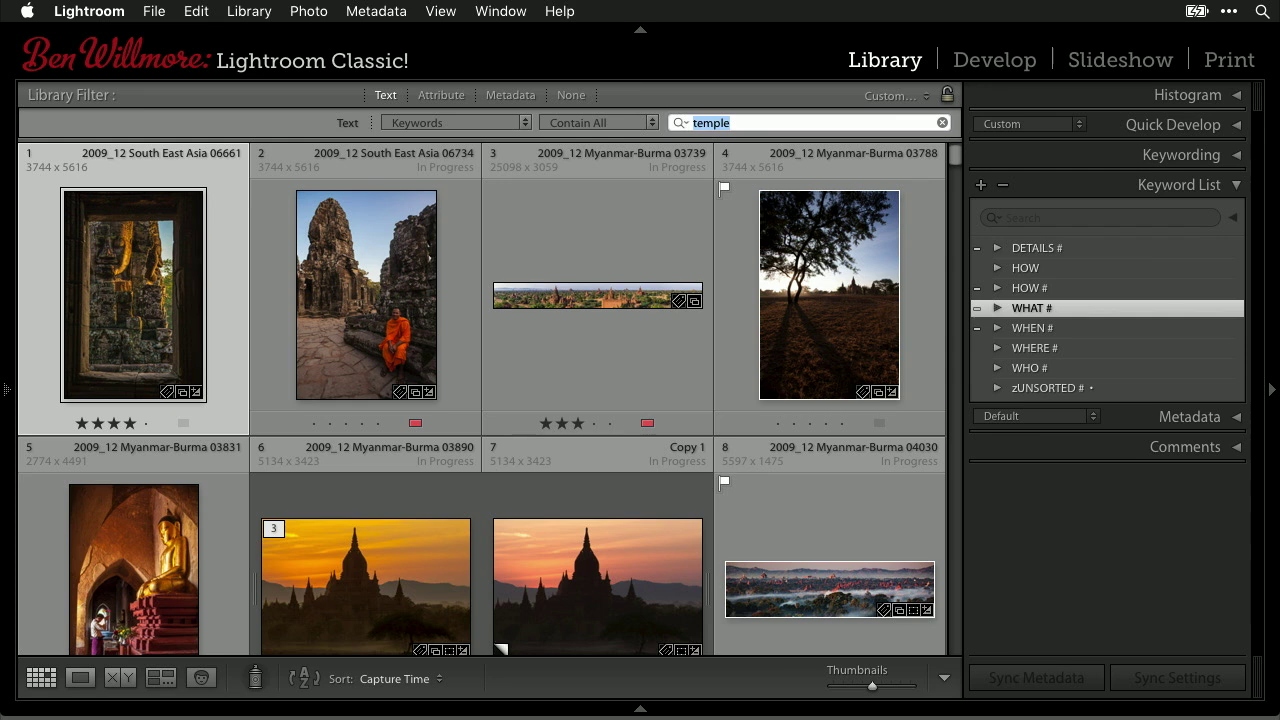
pyautogui.click(730, 123)
pyautogui.write(',sunset')
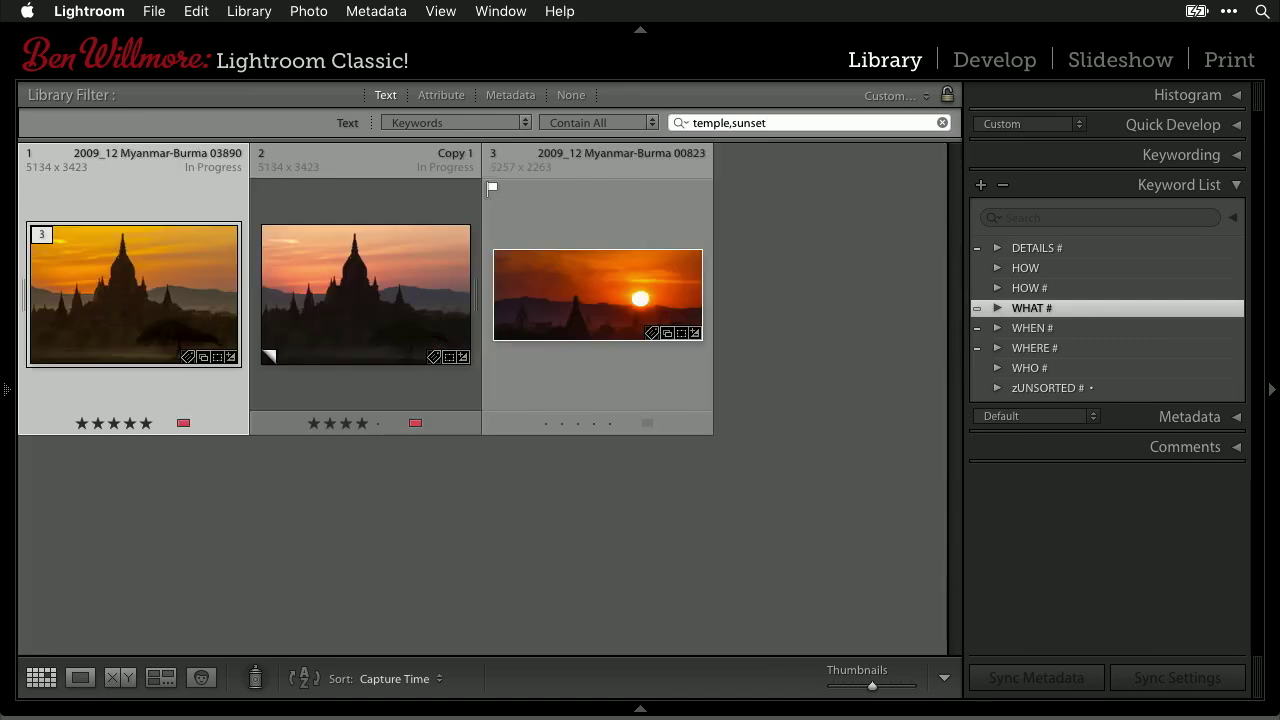
# Step: Change the second keyword from sunset to burma, making the search 'temple,burma'
pyautogui.press('BackSpace')
pyautogui.press('BackSpace')
pyautogui.write('rise')
pyautogui.press('BackSpace')
pyautogui.press('BackSpace')
pyautogui.press('BackSpace')
pyautogui.press('BackSpace')
pyautogui.press('BackSpace')
pyautogui.press('BackSpace')
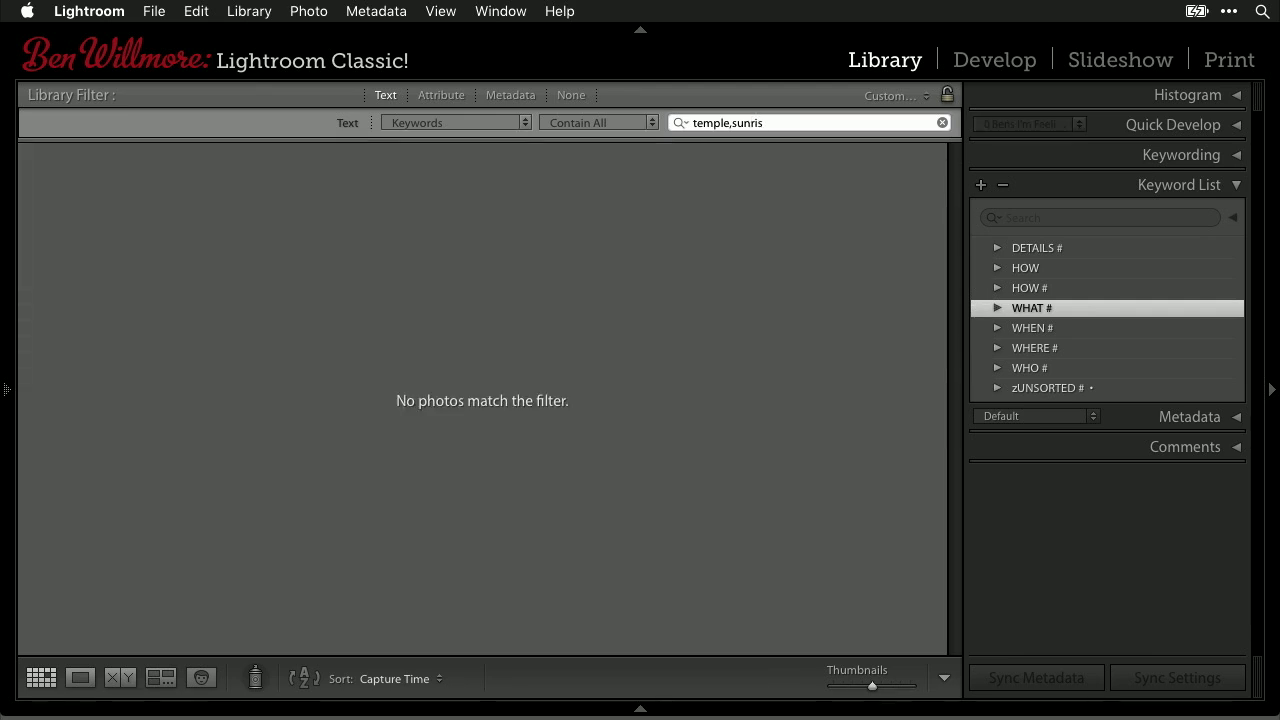
pyautogui.write('burma')
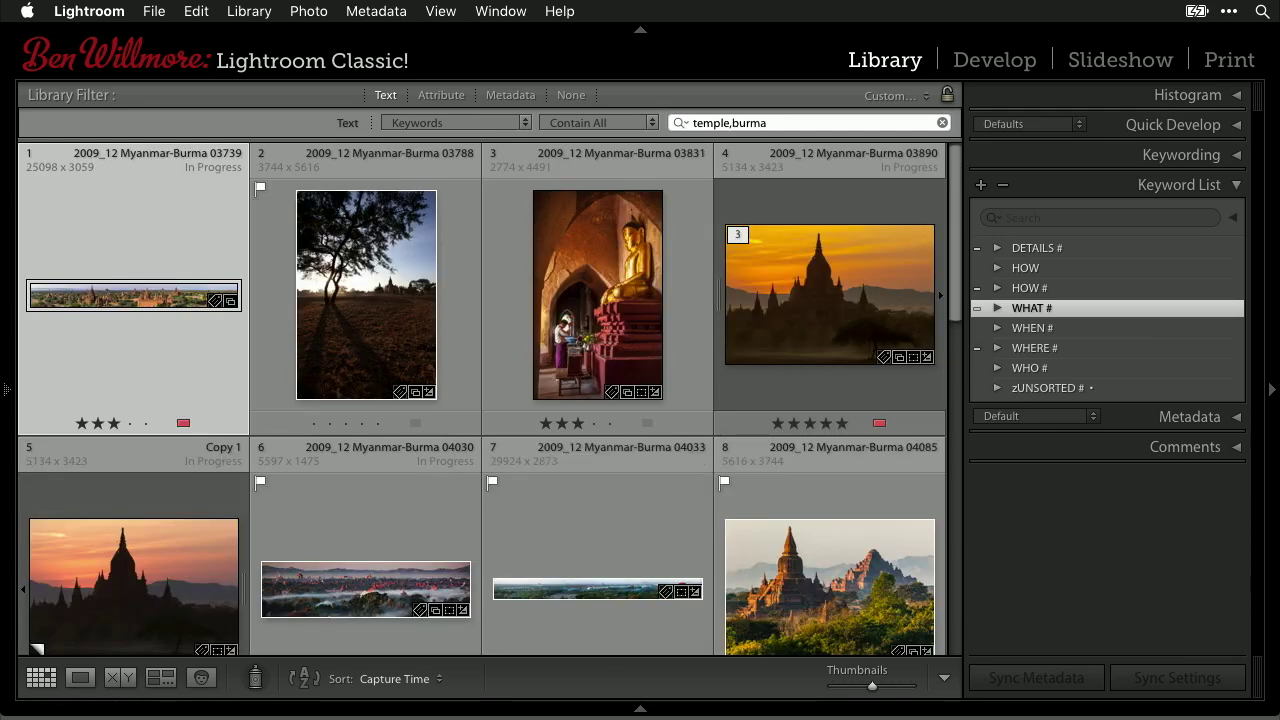
pyautogui.scroll(-6, 494, 508)
pyautogui.scroll(6, 494, 502)
# Step: Add monk and jumping so the search reads 'temple,burma,monk,jumping'
pyautogui.write(',munk')
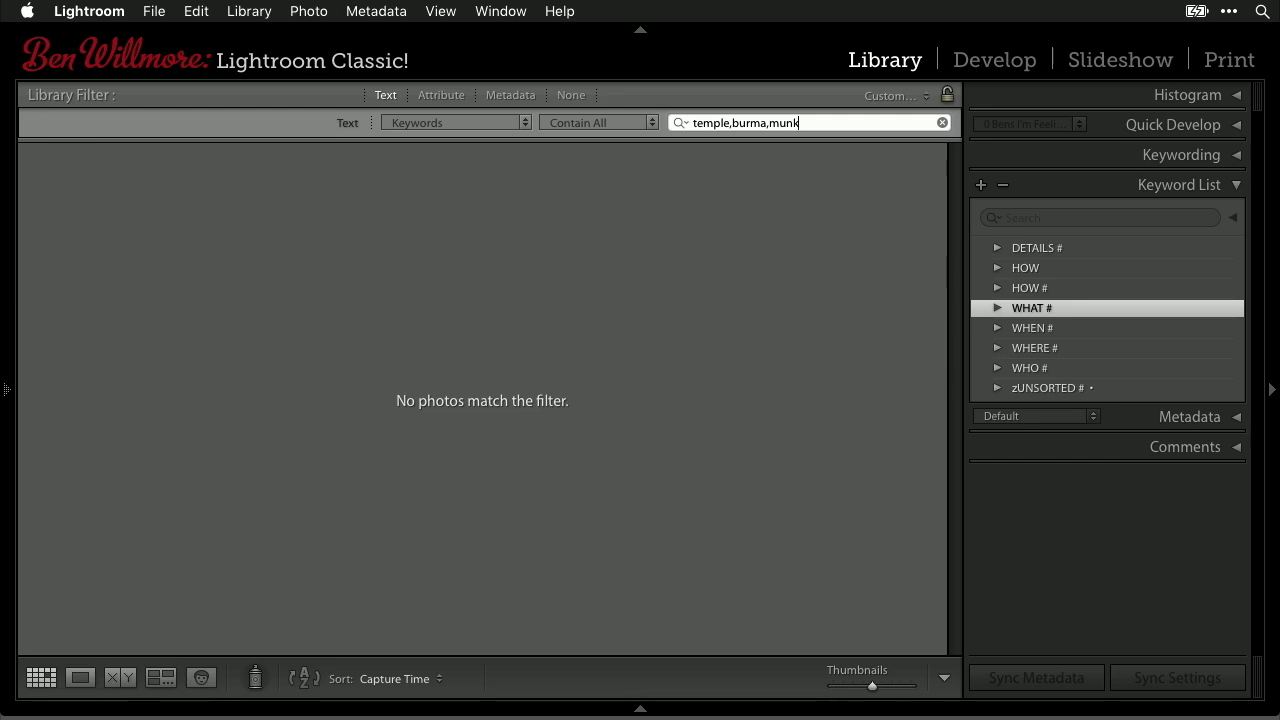
pyautogui.press('BackSpace')
pyautogui.press('BackSpace')
pyautogui.write('monk')
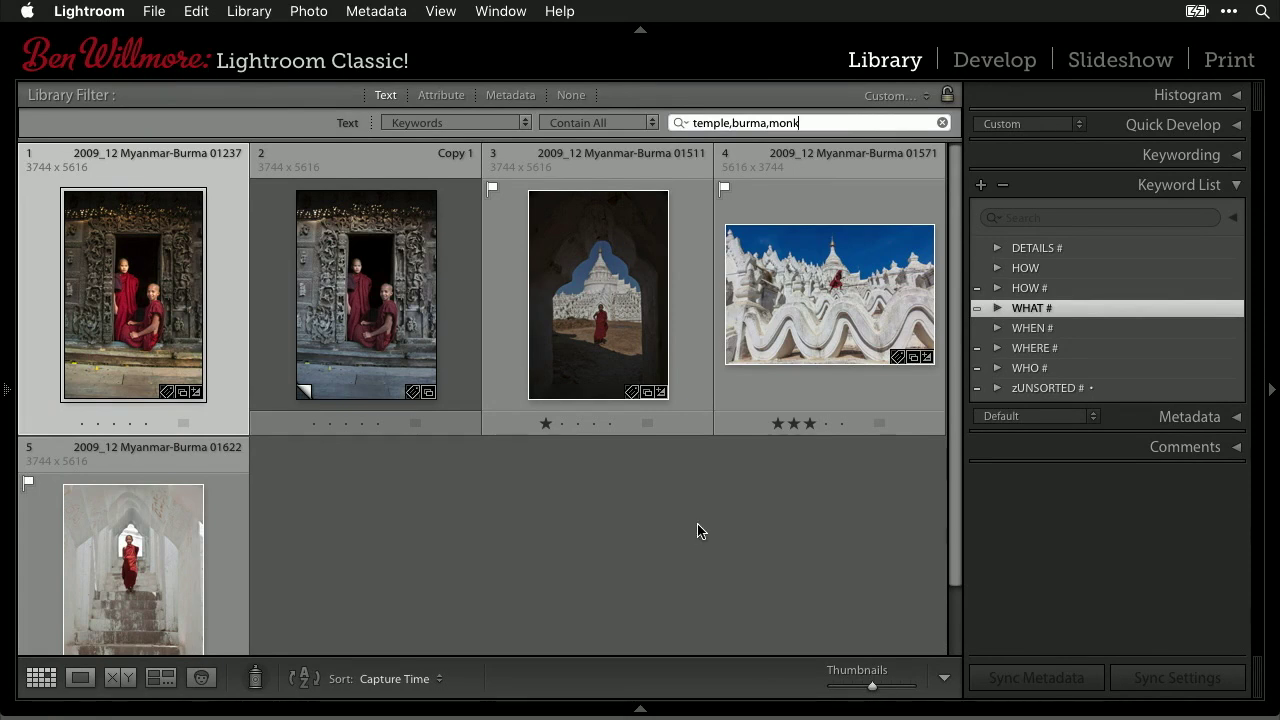
pyautogui.write(',running')
pyautogui.press('BackSpace')
pyautogui.press('BackSpace')
pyautogui.press('BackSpace')
pyautogui.press('BackSpace')
pyautogui.press('BackSpace')
pyautogui.write('jumping')
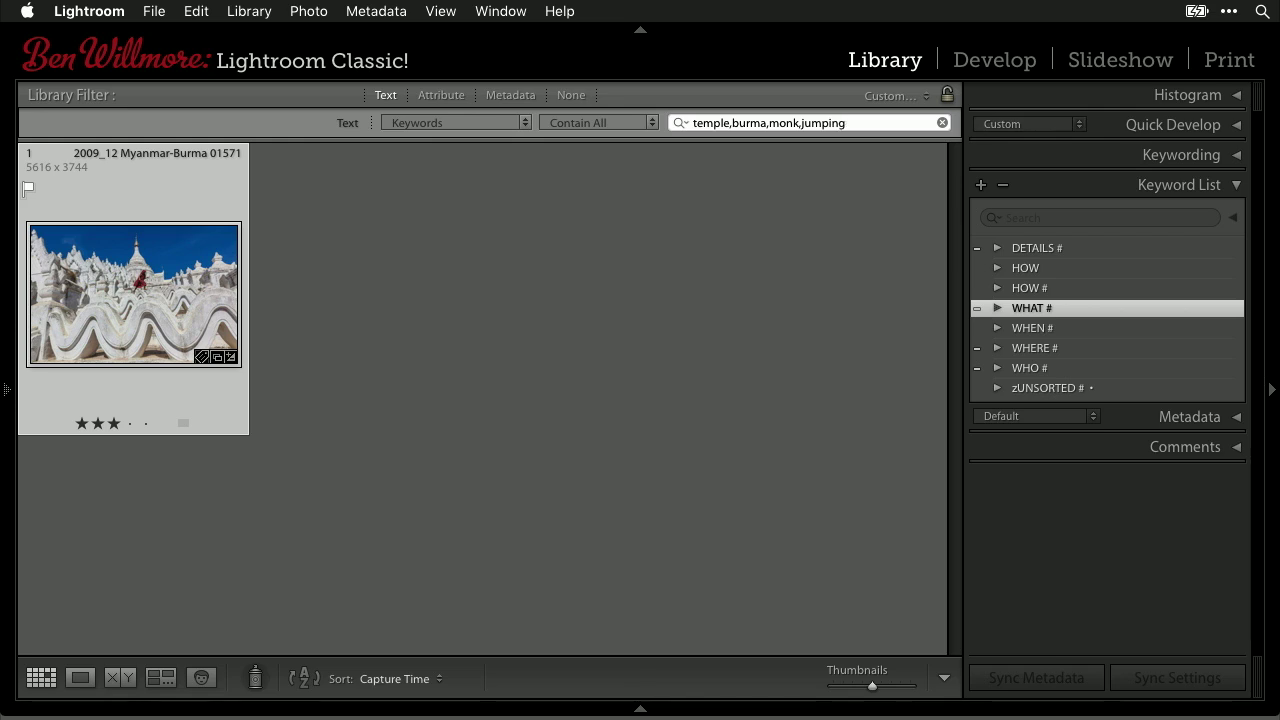
# Step: View the jumping monk photo in Loupe, return to Grid, and reset the search to 'temple'
pyautogui.doubleClick(180, 310)
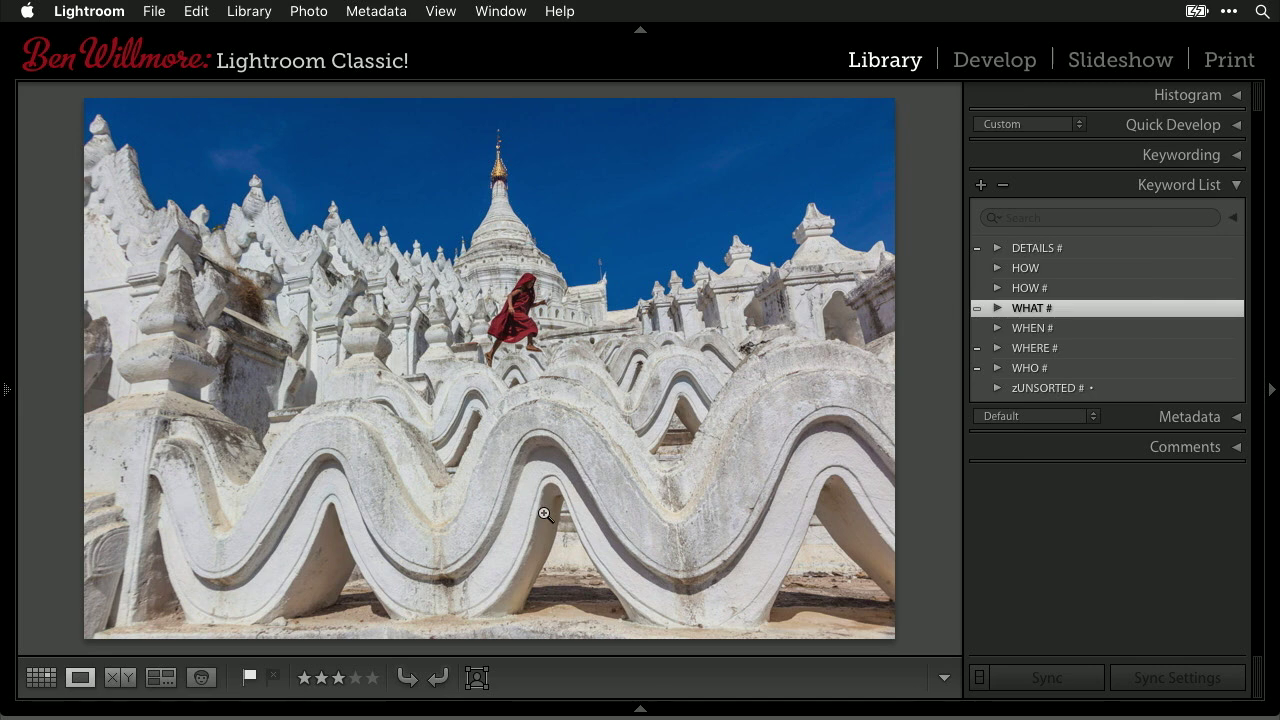
pyautogui.press('g')
pyautogui.press('super+f')
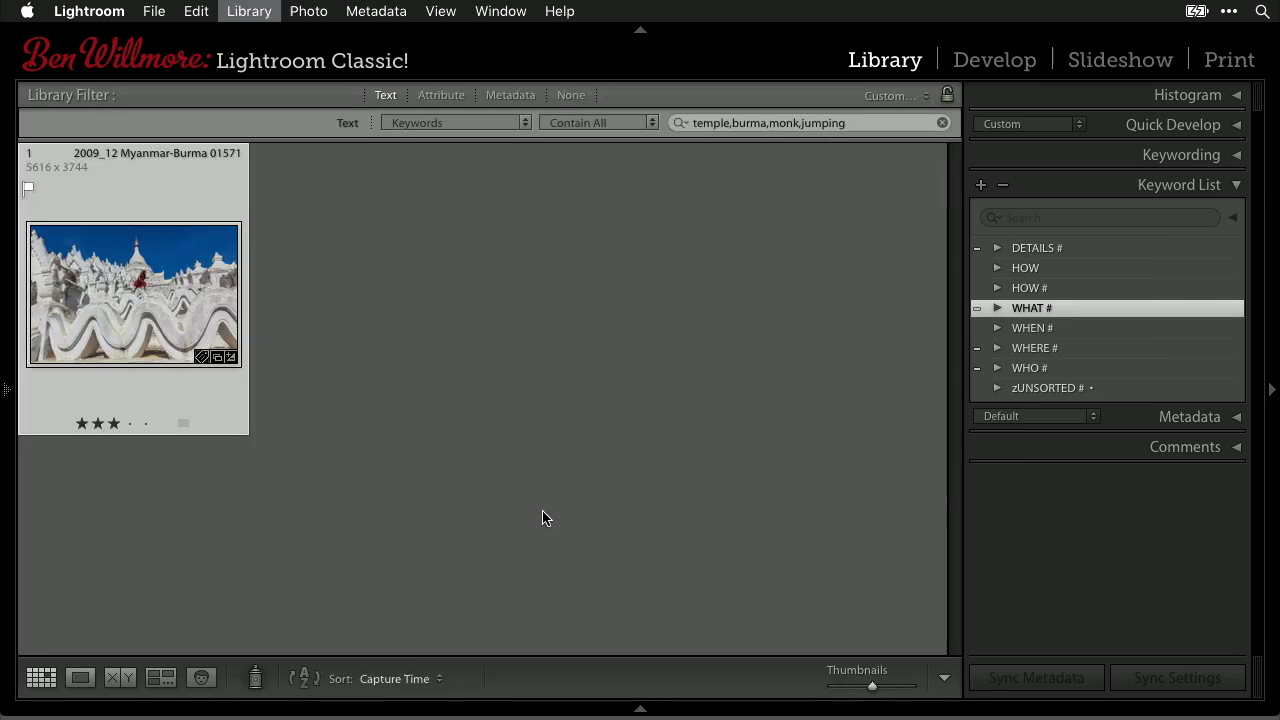
pyautogui.press('BackSpace')
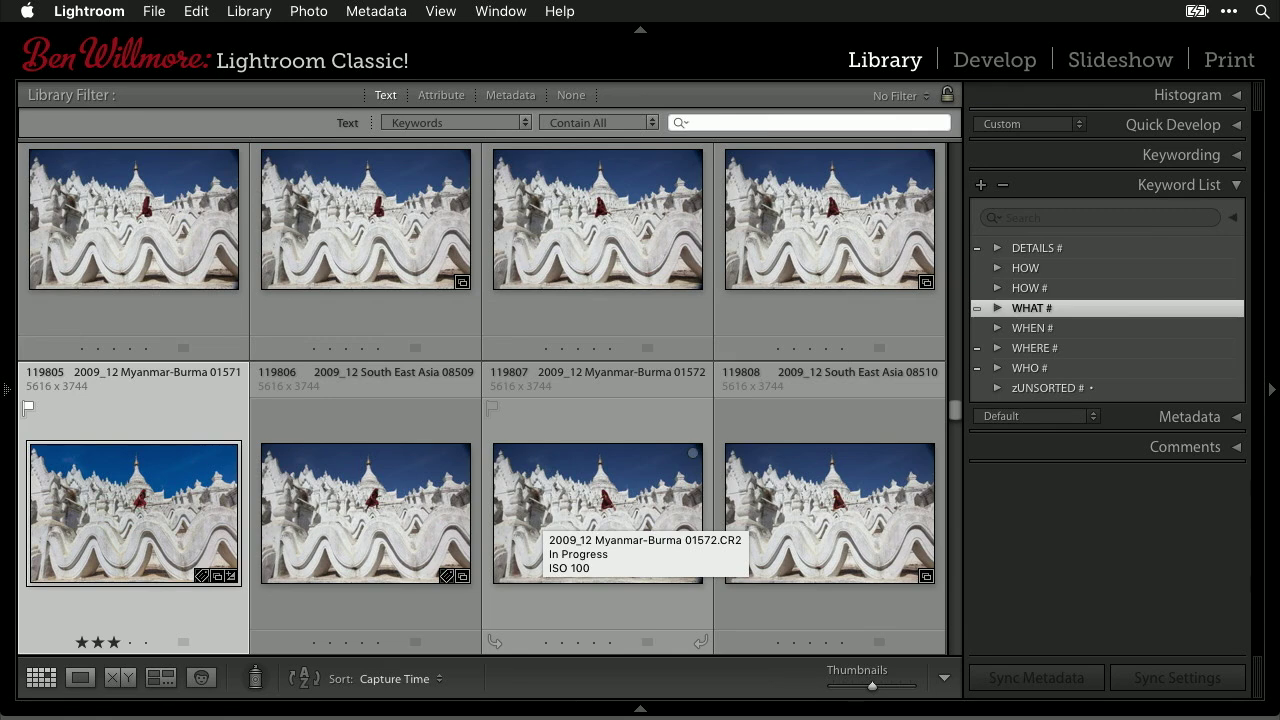
pyautogui.write('temple')
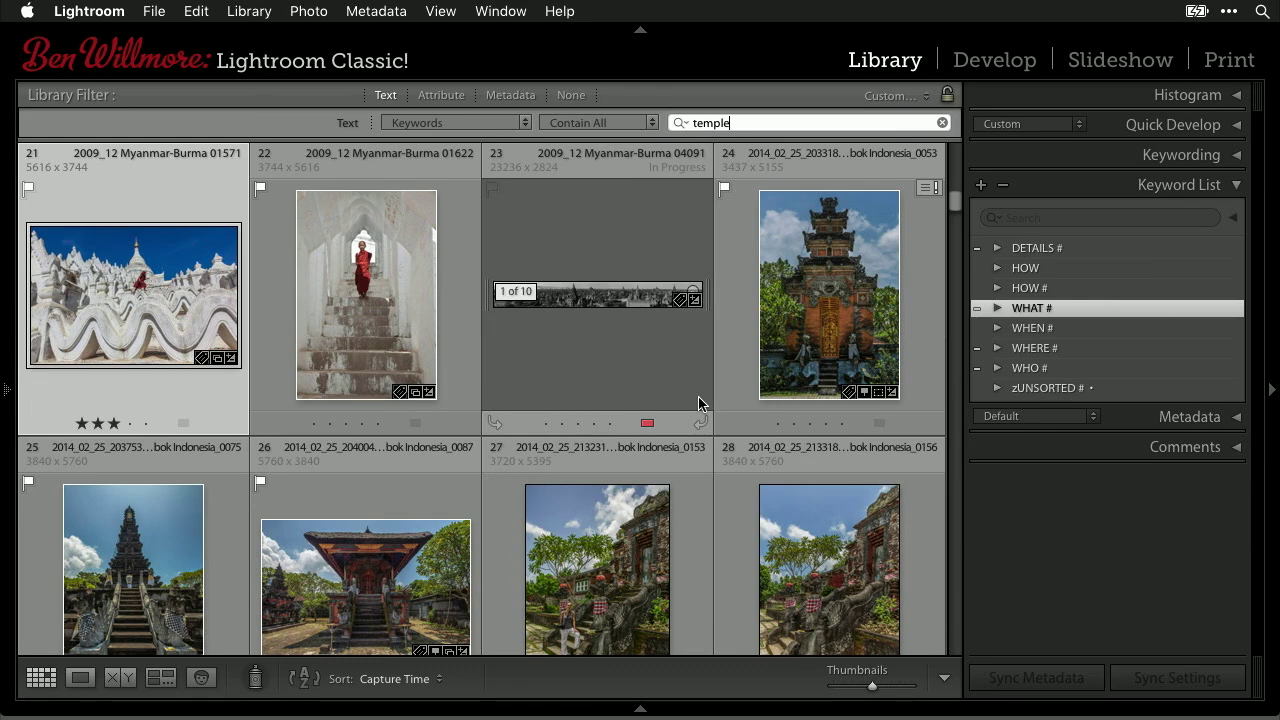
# Step: In the Folders panel, collapse the 2007, 2009, 2011, 2012 and 2013 folders and expand 2016
pyautogui.moveTo(6, 396)
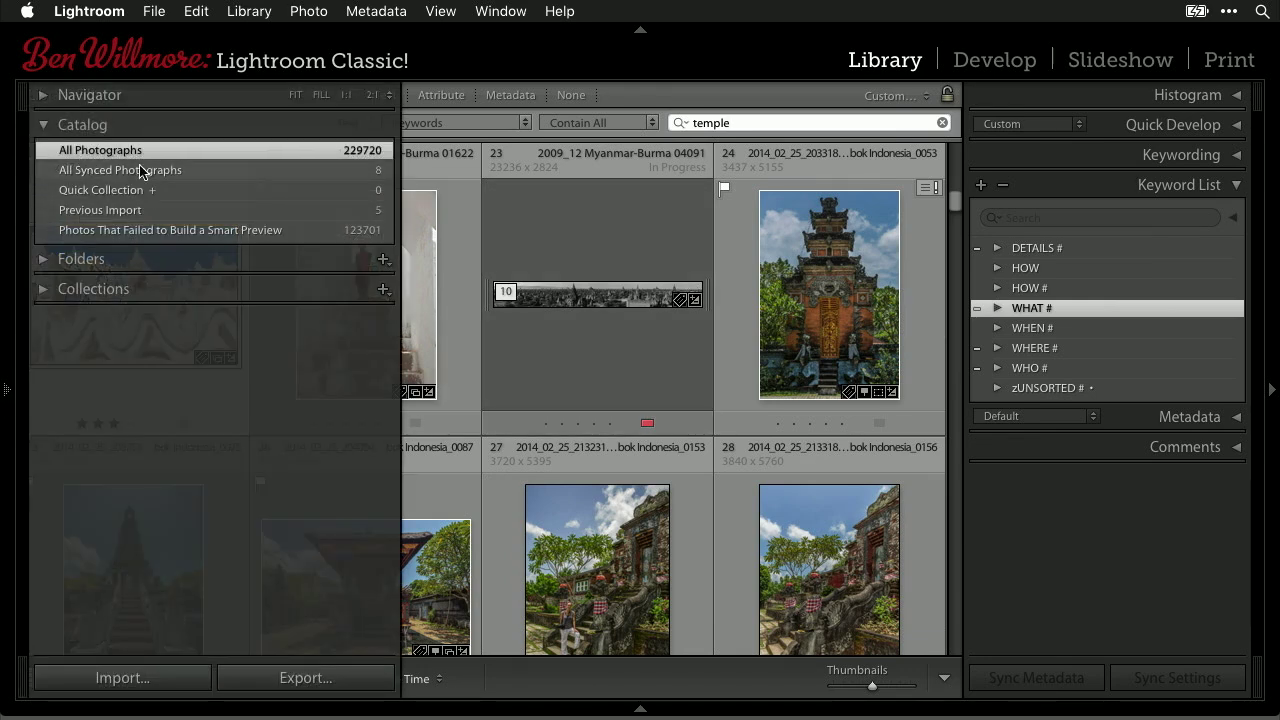
pyautogui.click(44, 262)
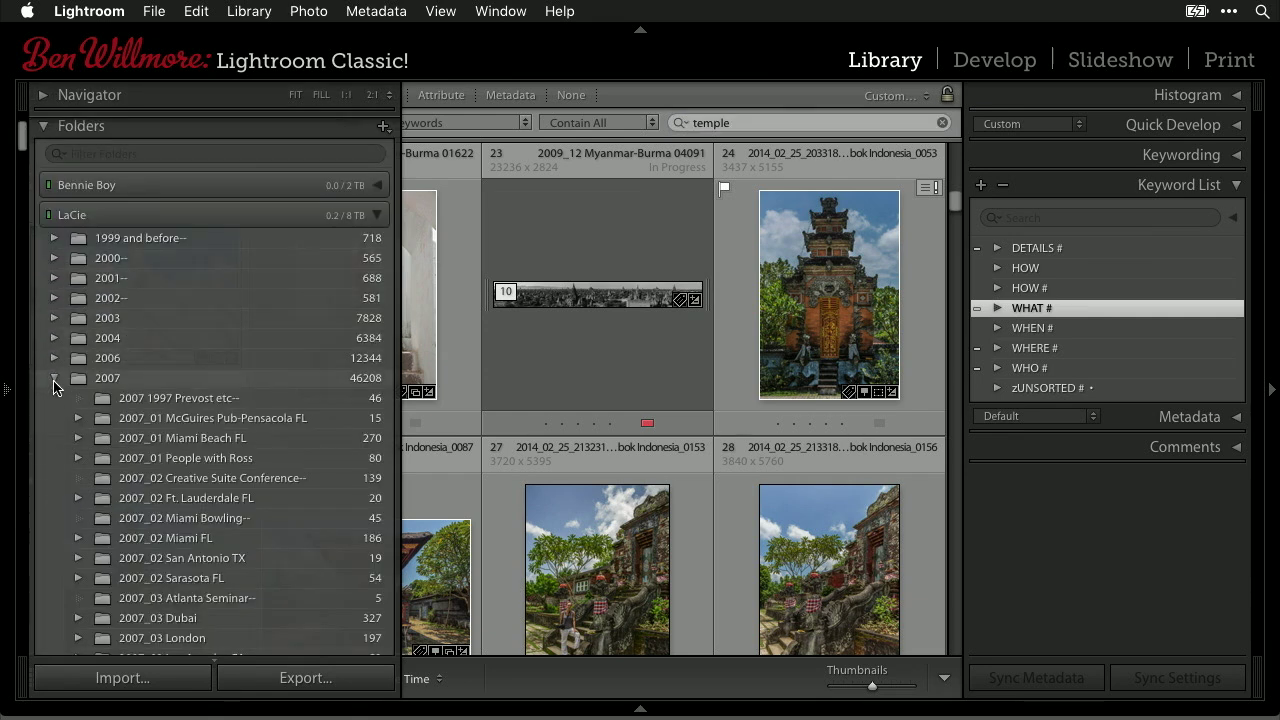
pyautogui.click(54, 380)
pyautogui.click(54, 419)
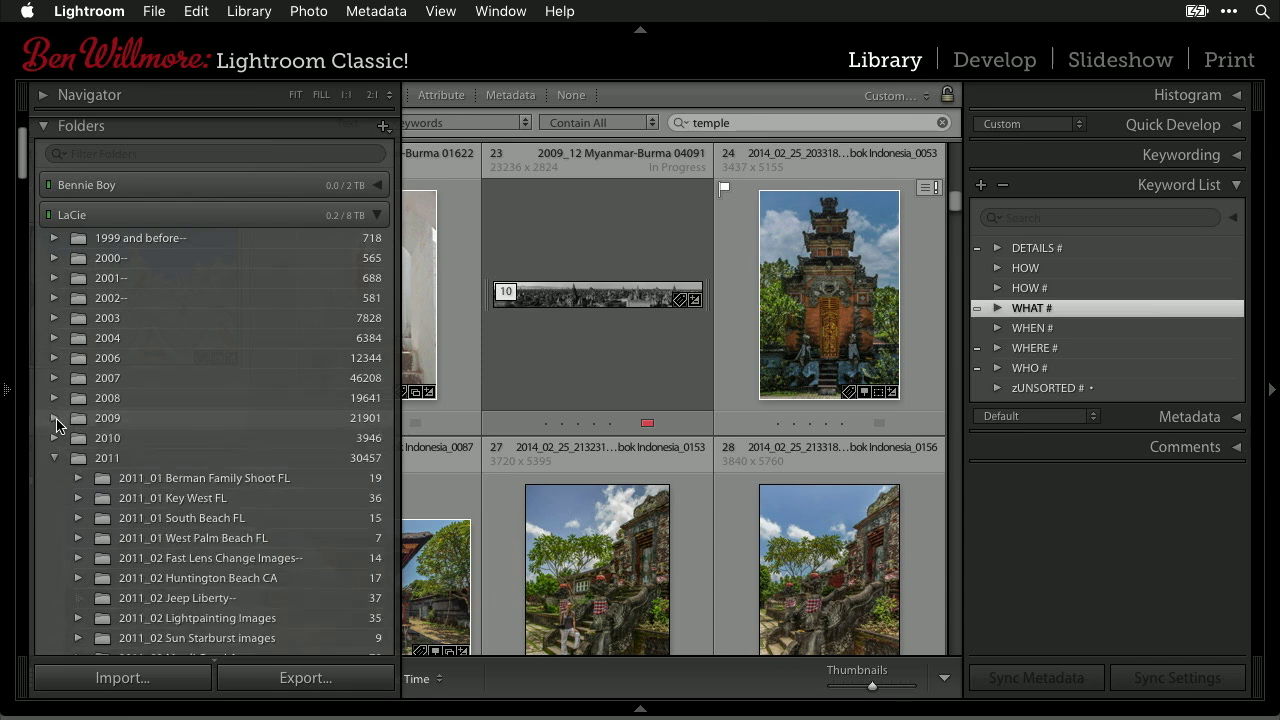
pyautogui.click(54, 458)
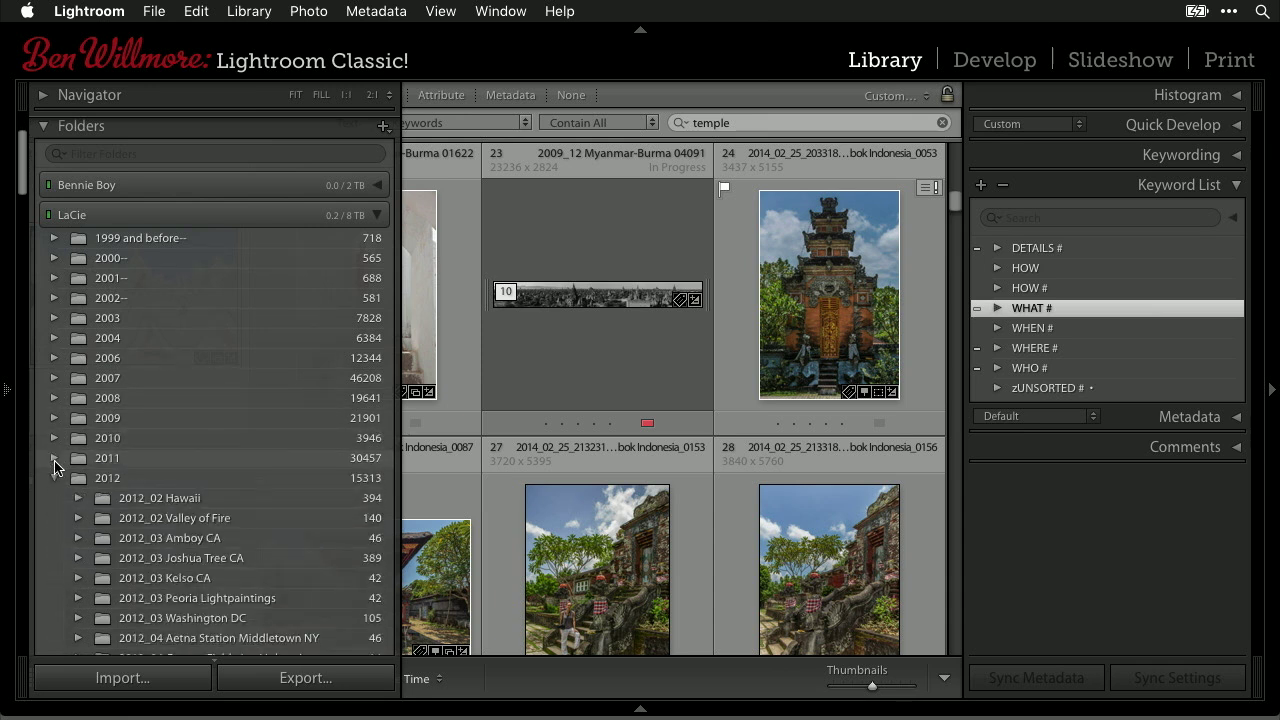
pyautogui.click(54, 478)
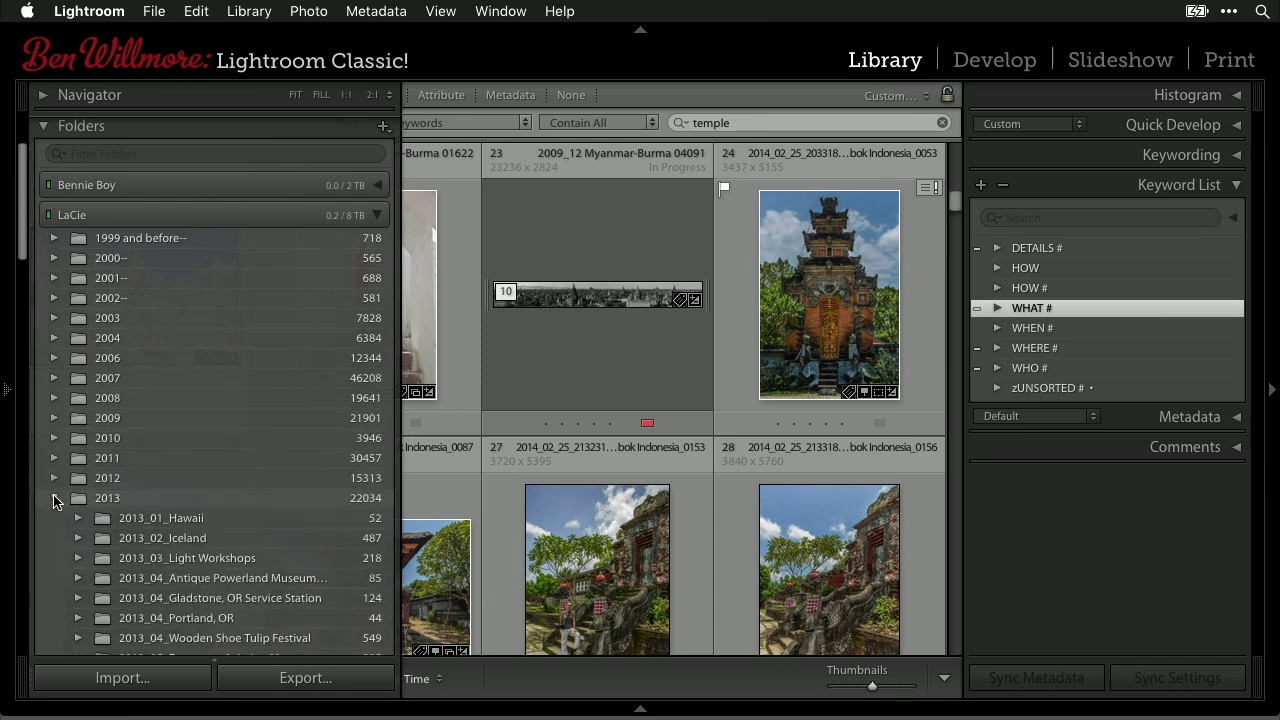
pyautogui.click(54, 498)
pyautogui.scroll(-3, 54, 503)
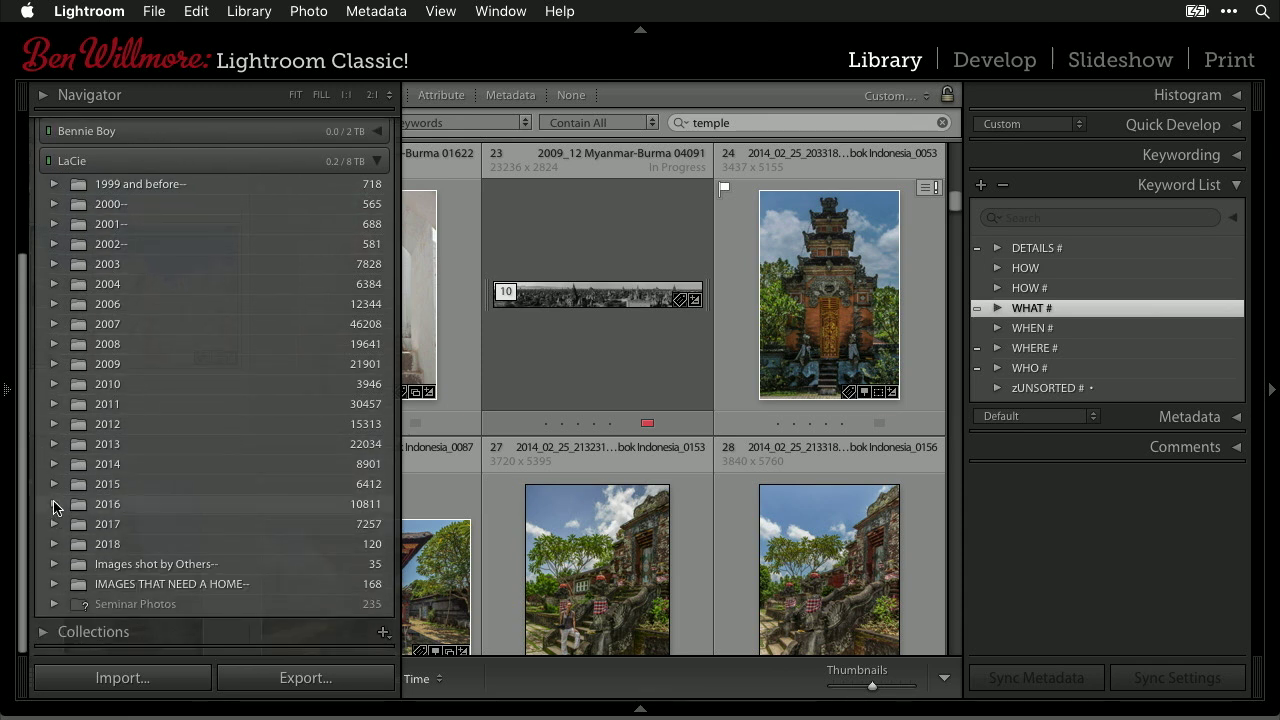
pyautogui.click(55, 505)
pyautogui.scroll(-5, 227, 481)
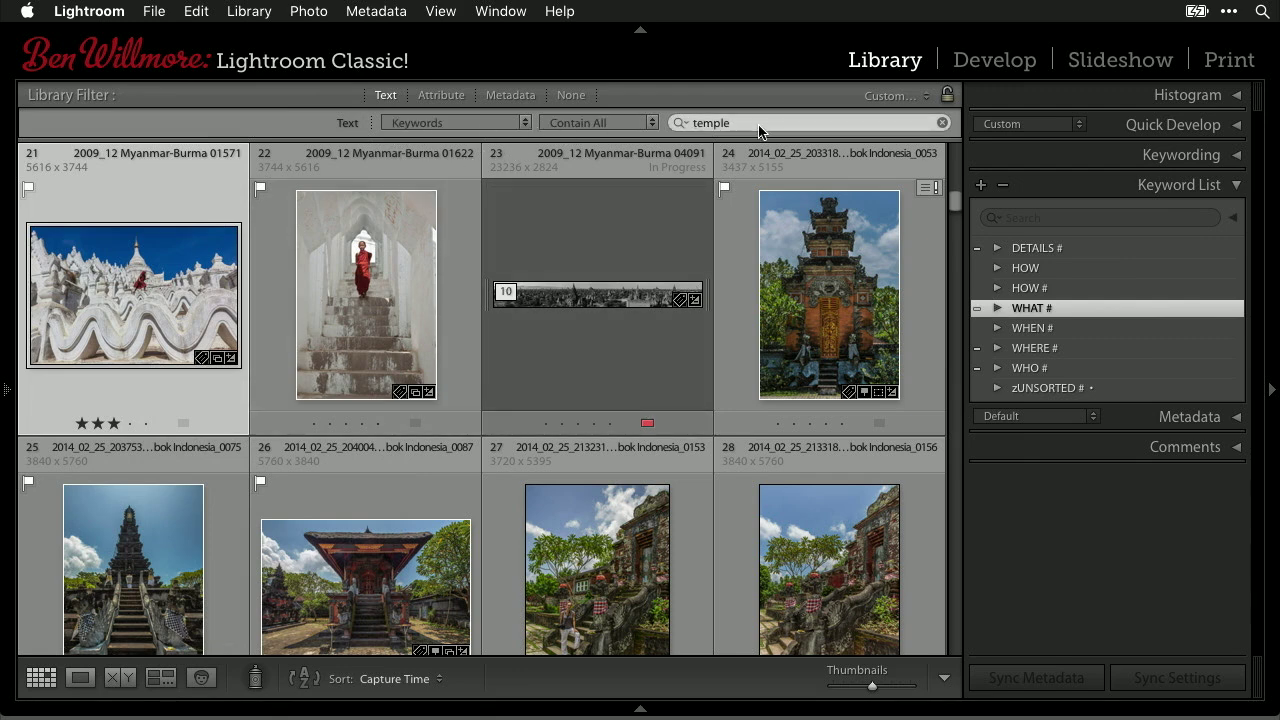
# Step: Show the 2016_01 Montevideo Uruguay folder, reapply the temple text filter, and lock the filter
pyautogui.moveTo(8, 400)
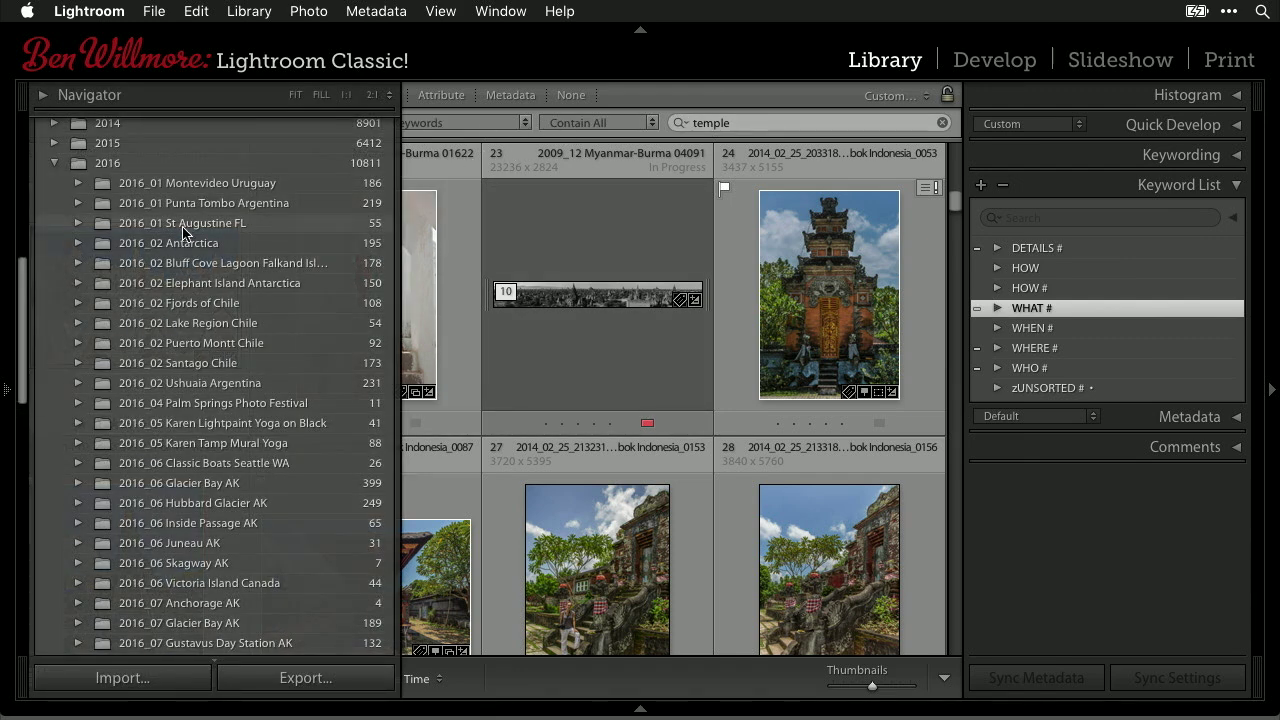
pyautogui.click(177, 185)
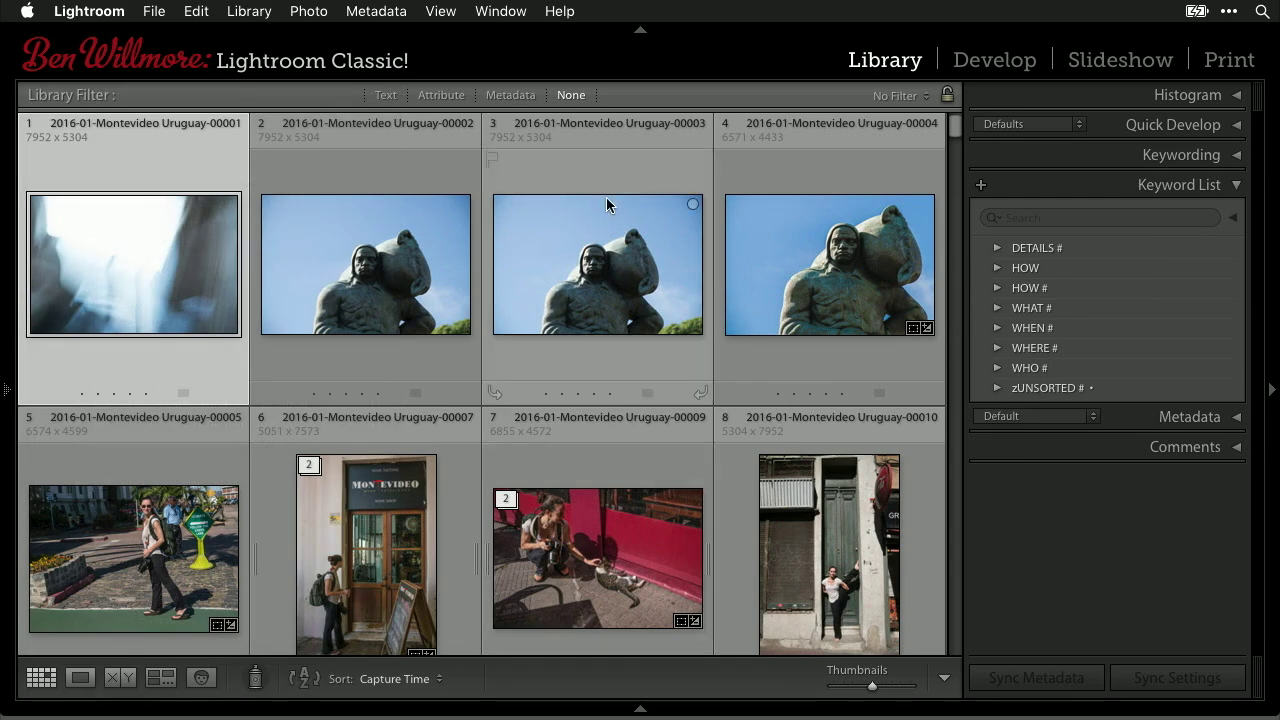
pyautogui.press('super+f')
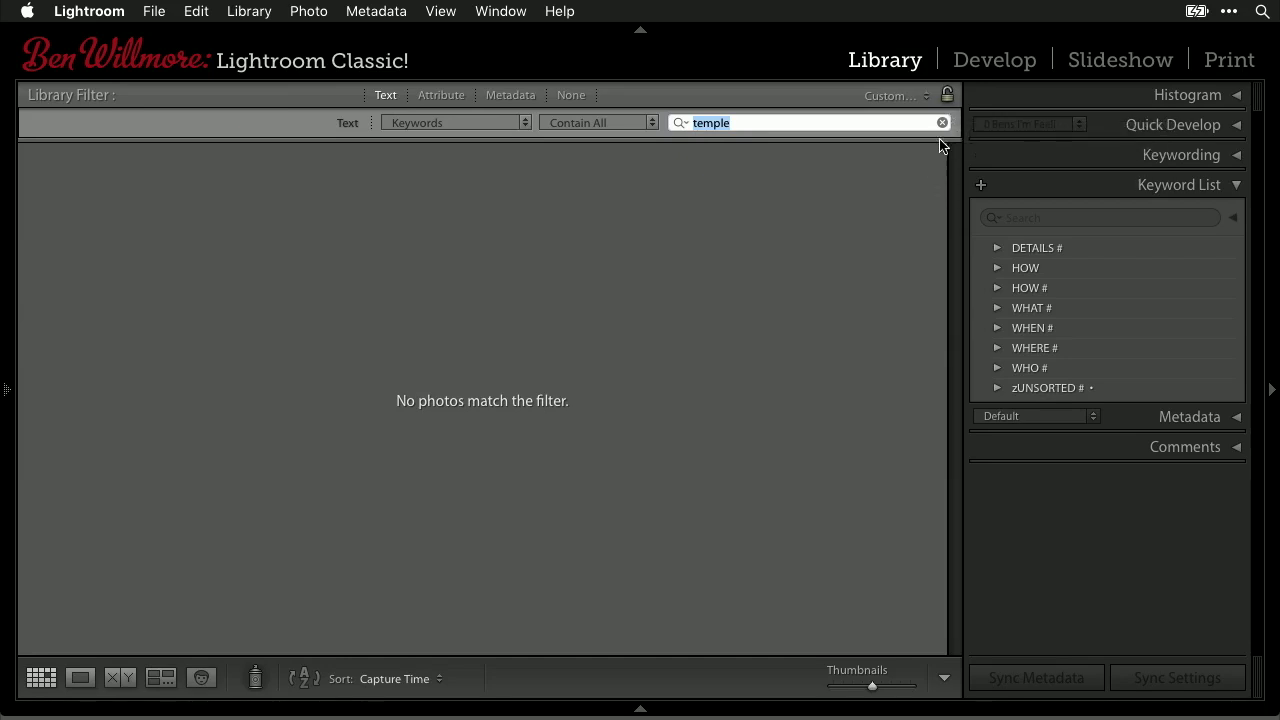
pyautogui.click(947, 96)
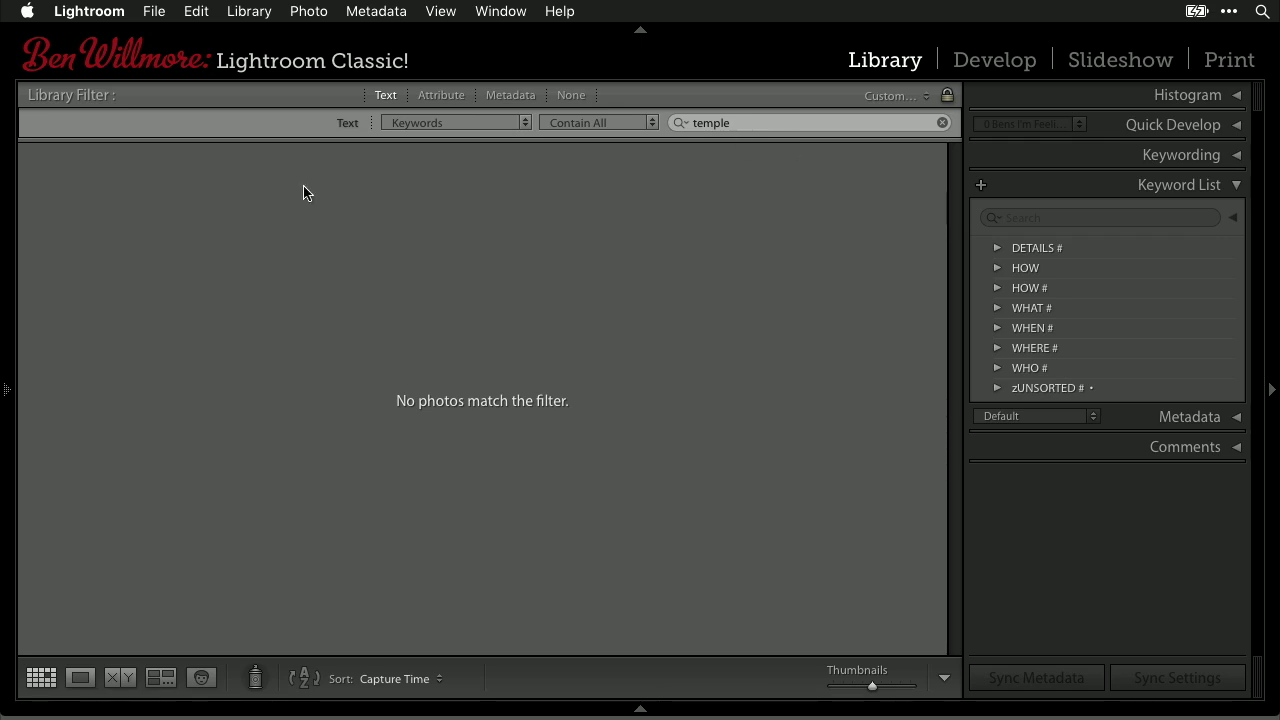
# Step: Select the 2016 subfolders through 2016_10 Valencia Spain, then collapse the 2016 folder
pyautogui.moveTo(8, 380)
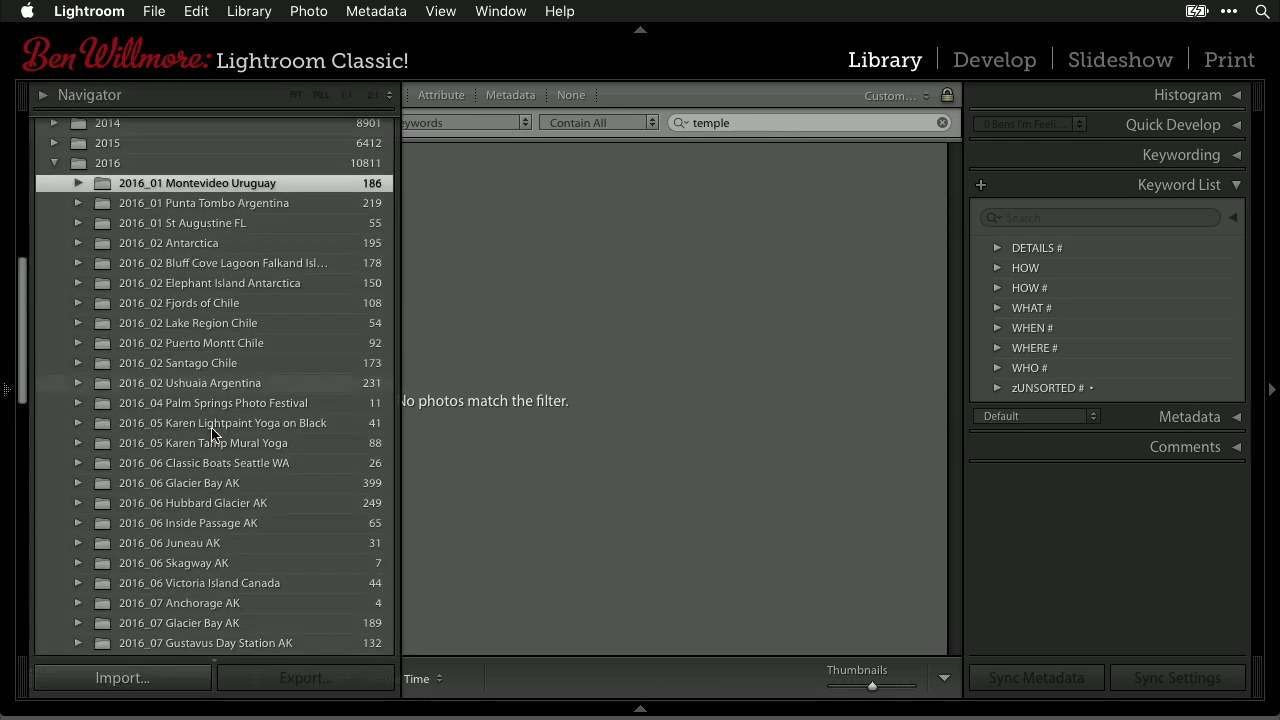
pyautogui.scroll(-20, 212, 461)
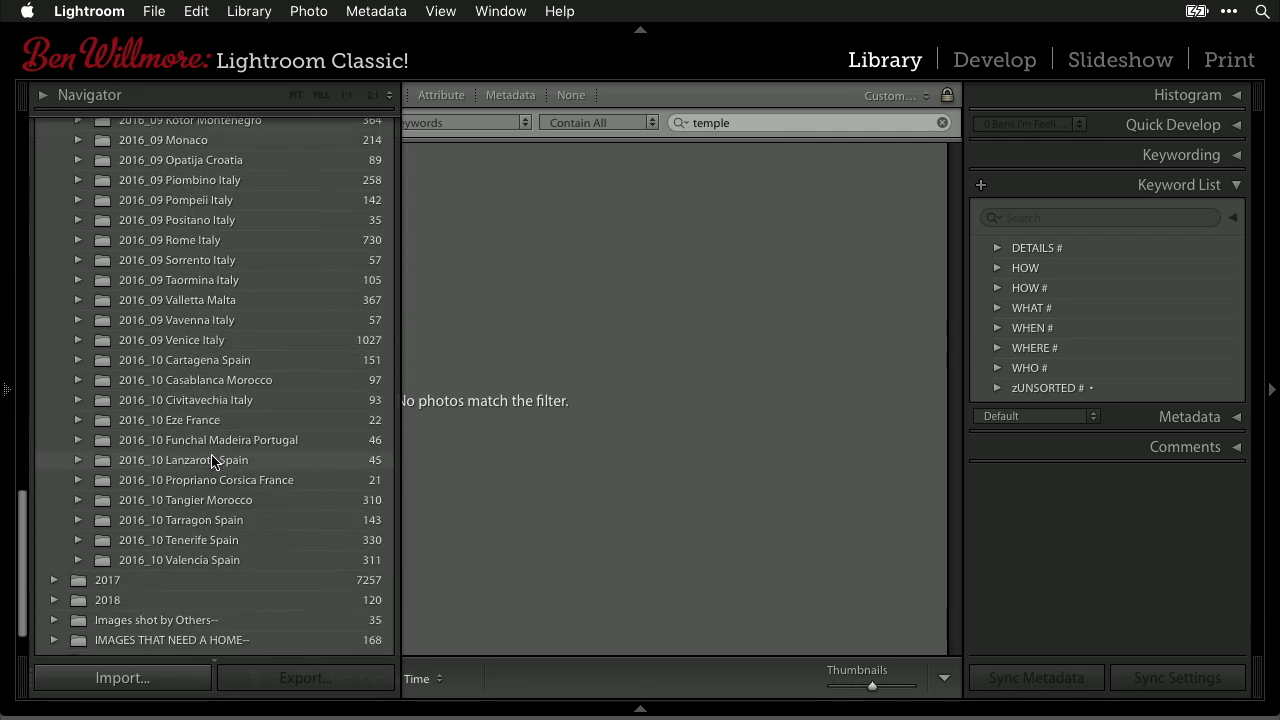
pyautogui.keyDown('shift'); pyautogui.click(188, 562); pyautogui.keyUp('shift')
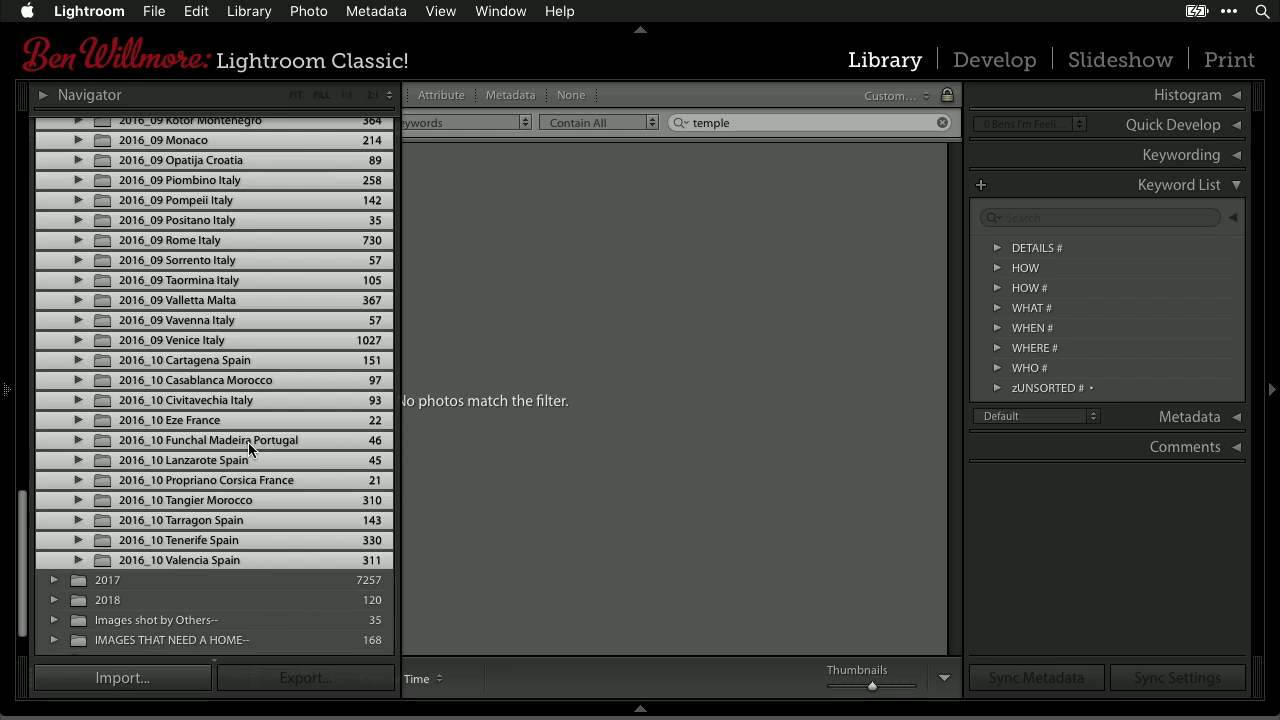
pyautogui.scroll(10, 248, 442)
pyautogui.scroll(15, 248, 442)
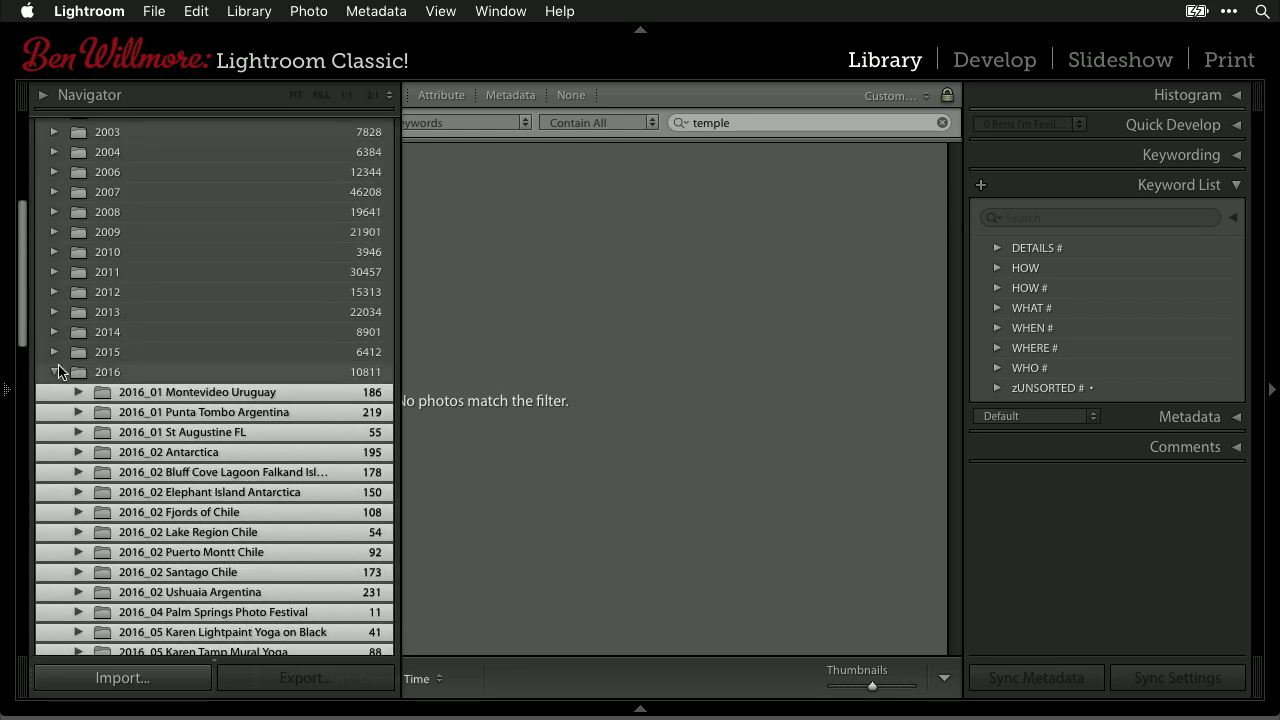
pyautogui.click(55, 372)
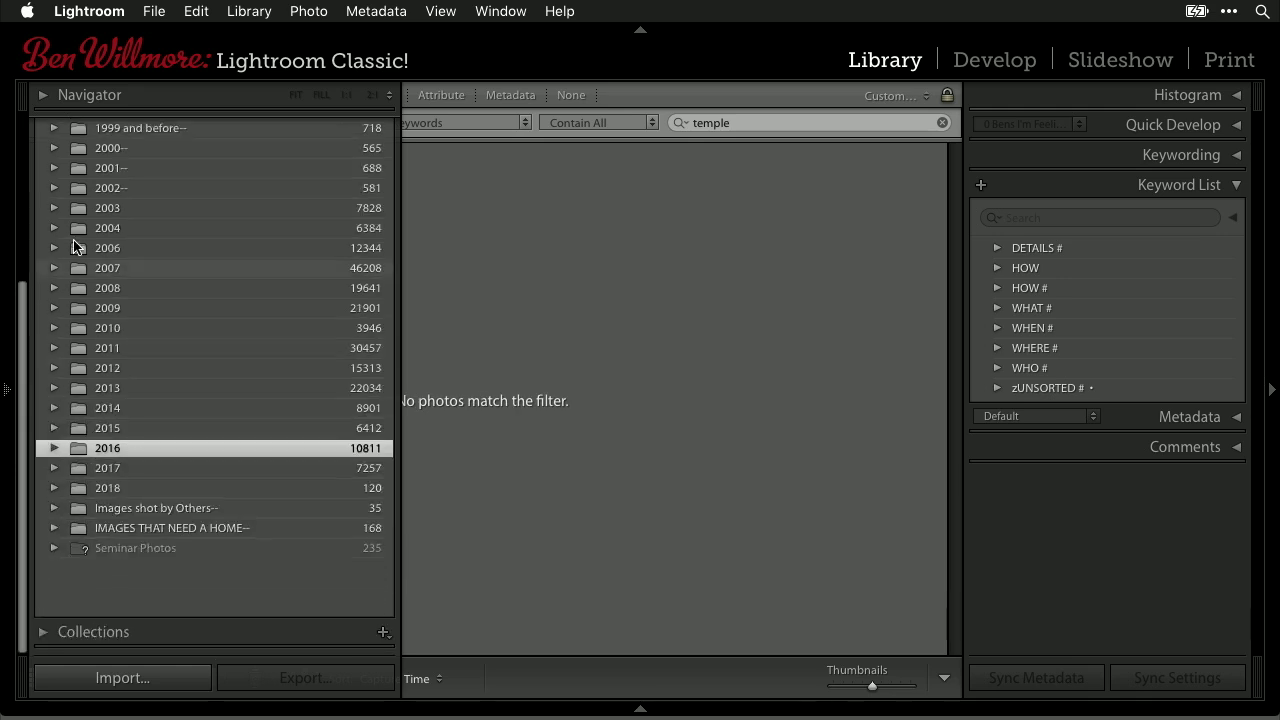
# Step: Expand the 2009 folder and select its subfolders through 2009_12 South East Asia
pyautogui.click(52, 366)
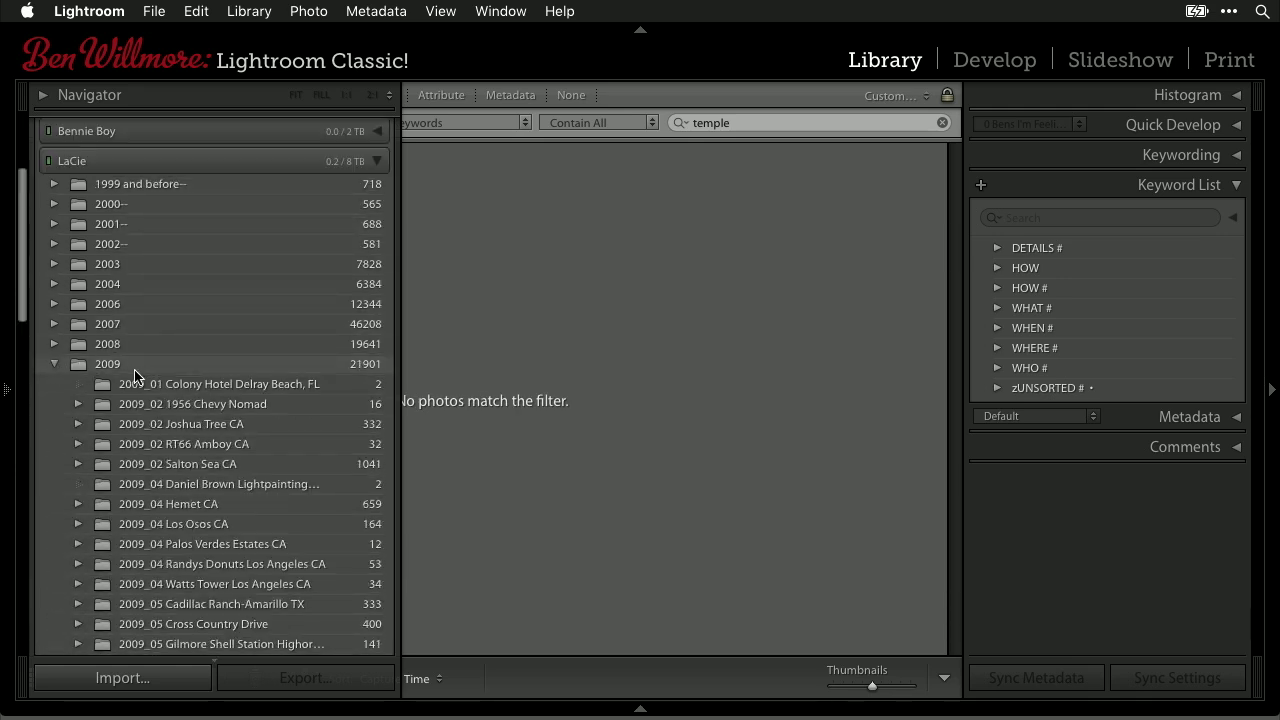
pyautogui.scroll(-5, 163, 451)
pyautogui.scroll(-2, 161, 451)
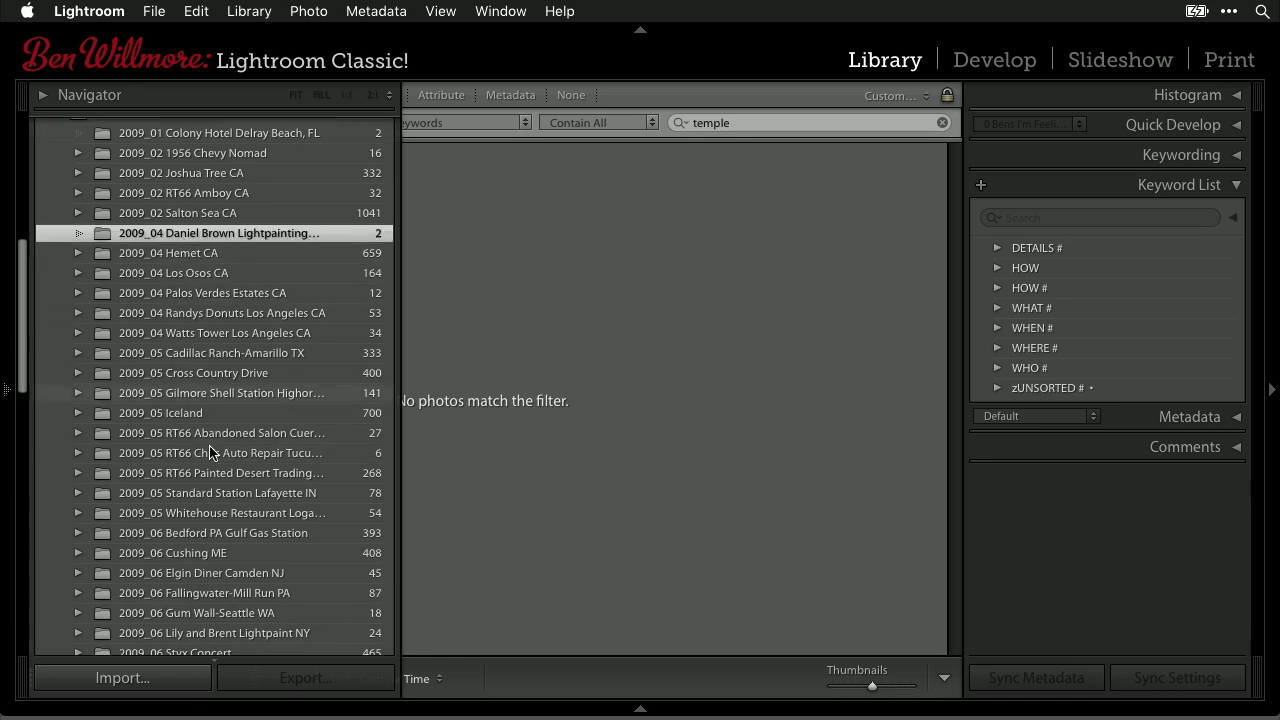
pyautogui.scroll(-10, 212, 450)
pyautogui.scroll(-2, 210, 452)
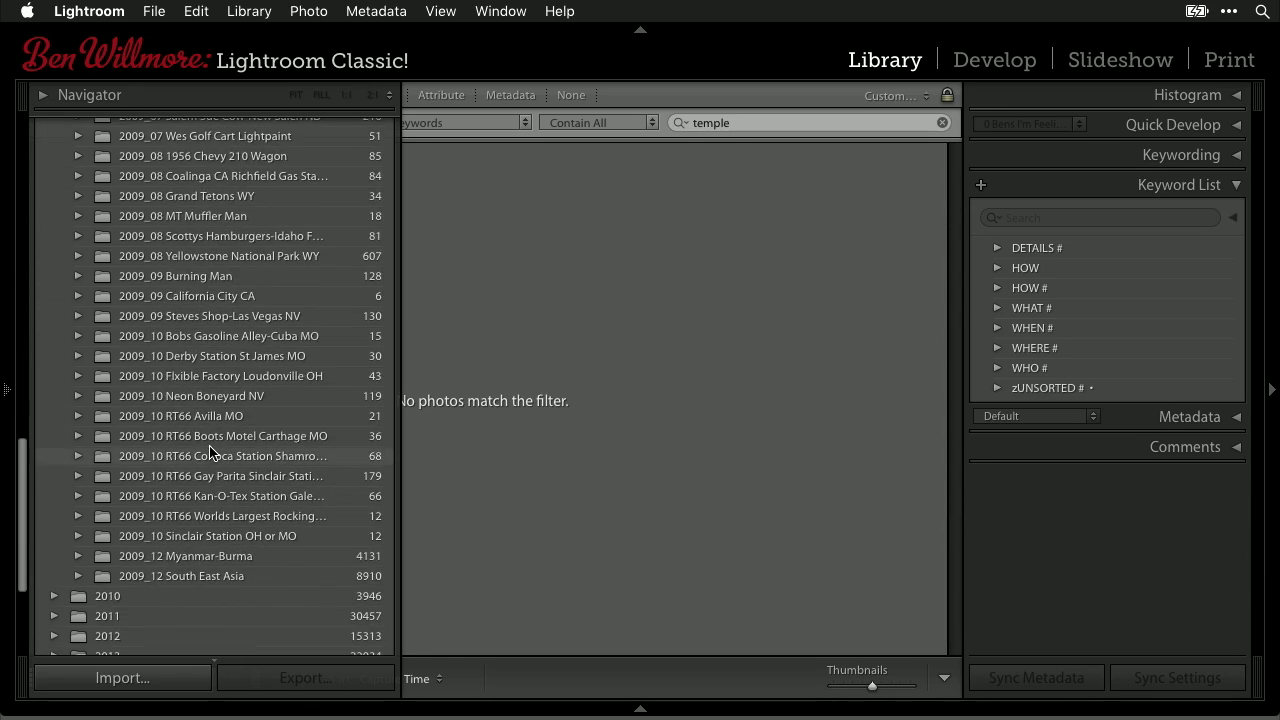
pyautogui.keyDown('shift'); pyautogui.click(195, 576); pyautogui.keyUp('shift')
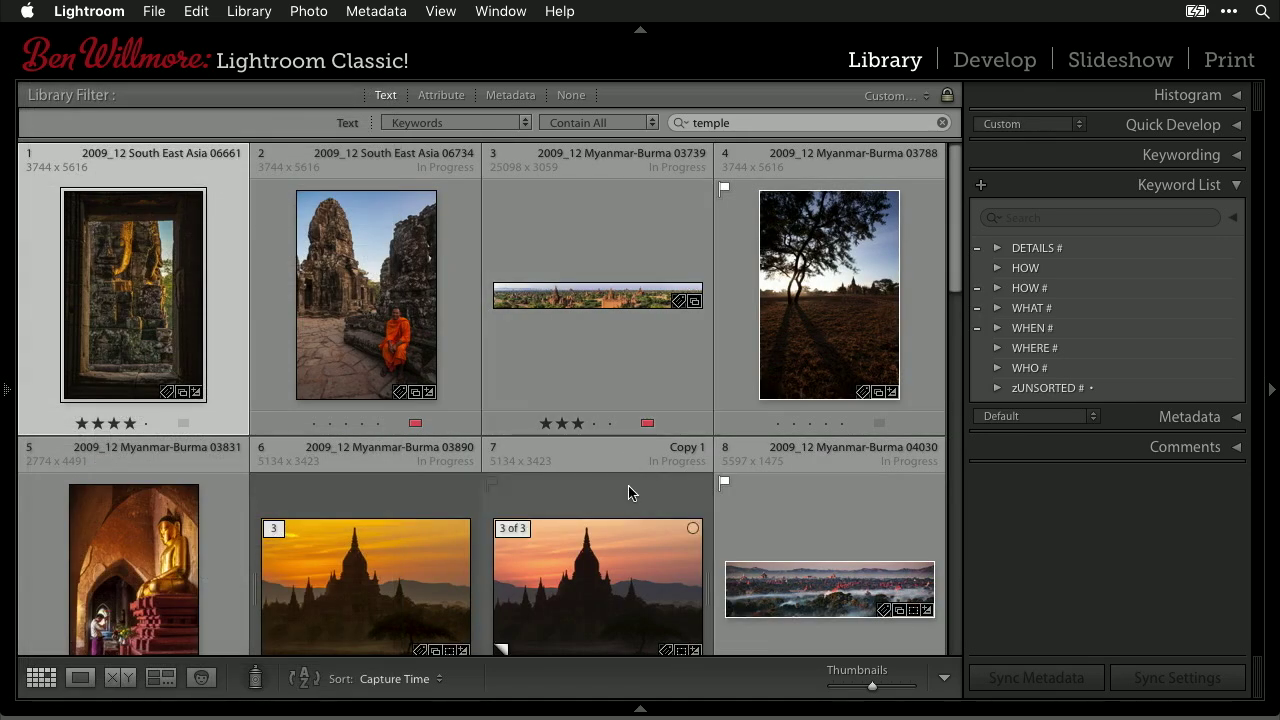
# Step: Show 2009_12 Myanmar-Burma, try 2009_12 South East Asia, then return to Myanmar-Burma
pyautogui.scroll(-3, 645, 493)
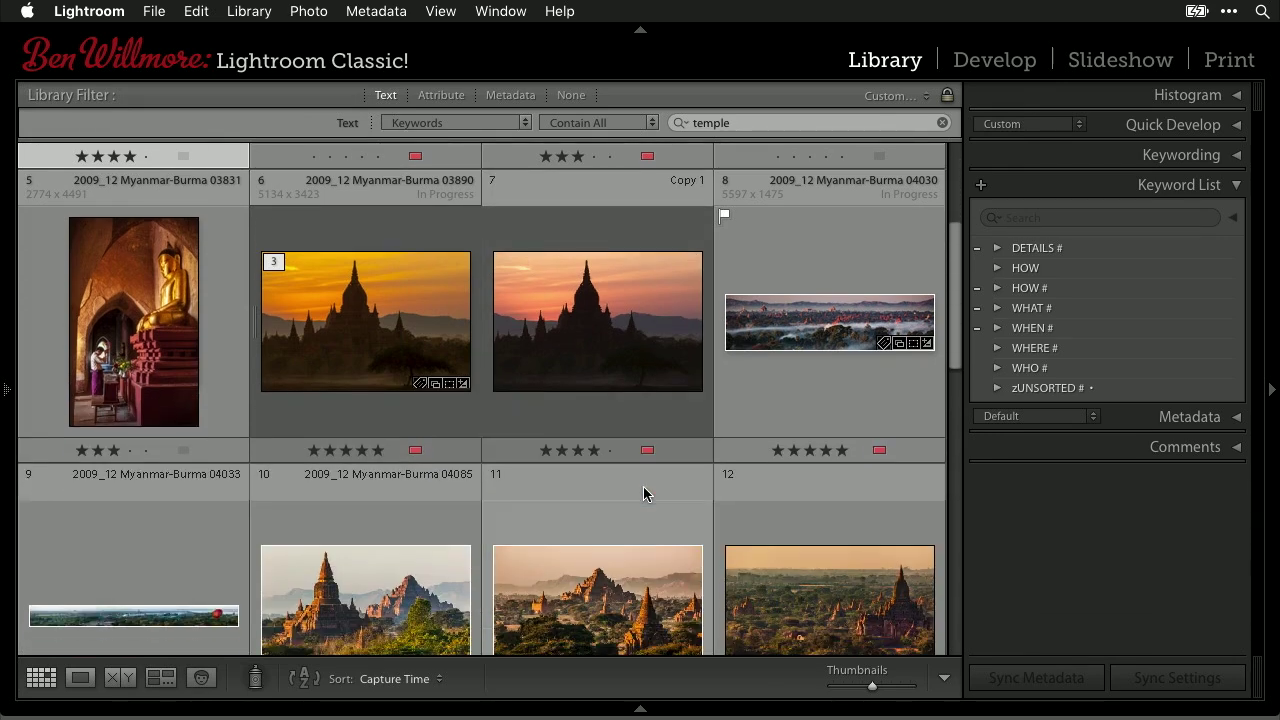
pyautogui.scroll(2, 662, 390)
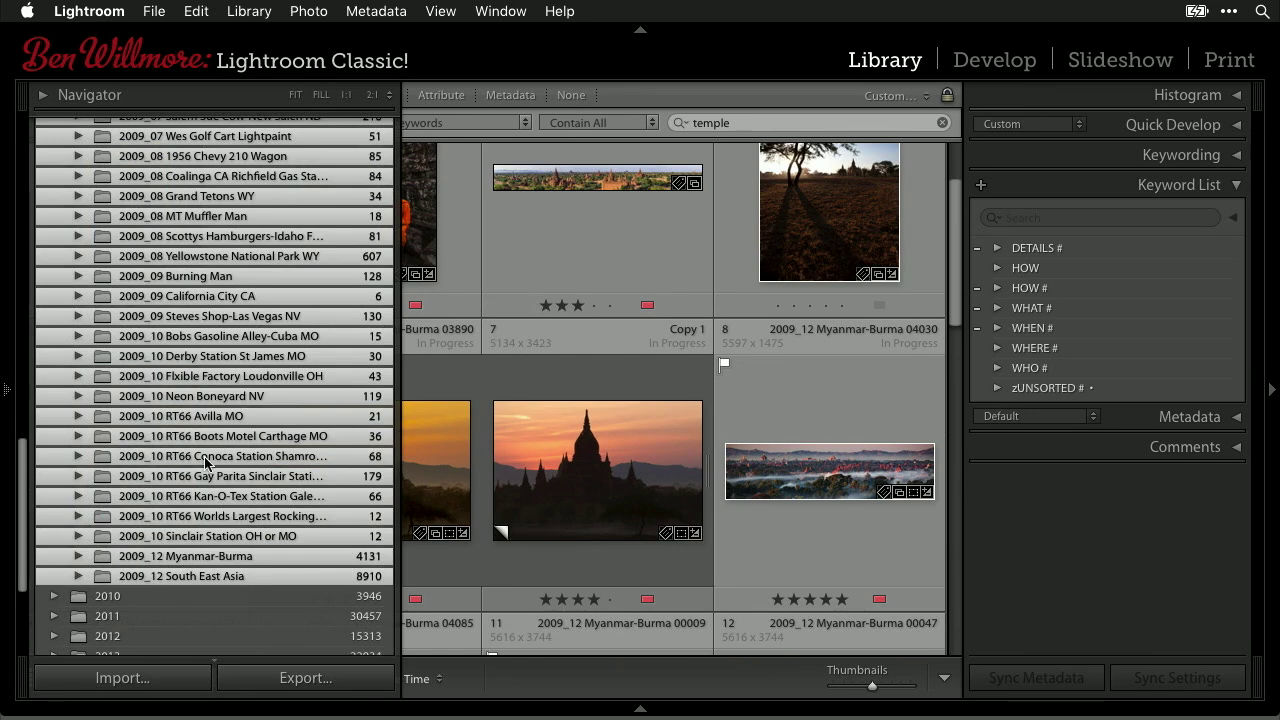
pyautogui.scroll(3, 205, 462)
pyautogui.scroll(-1, 205, 462)
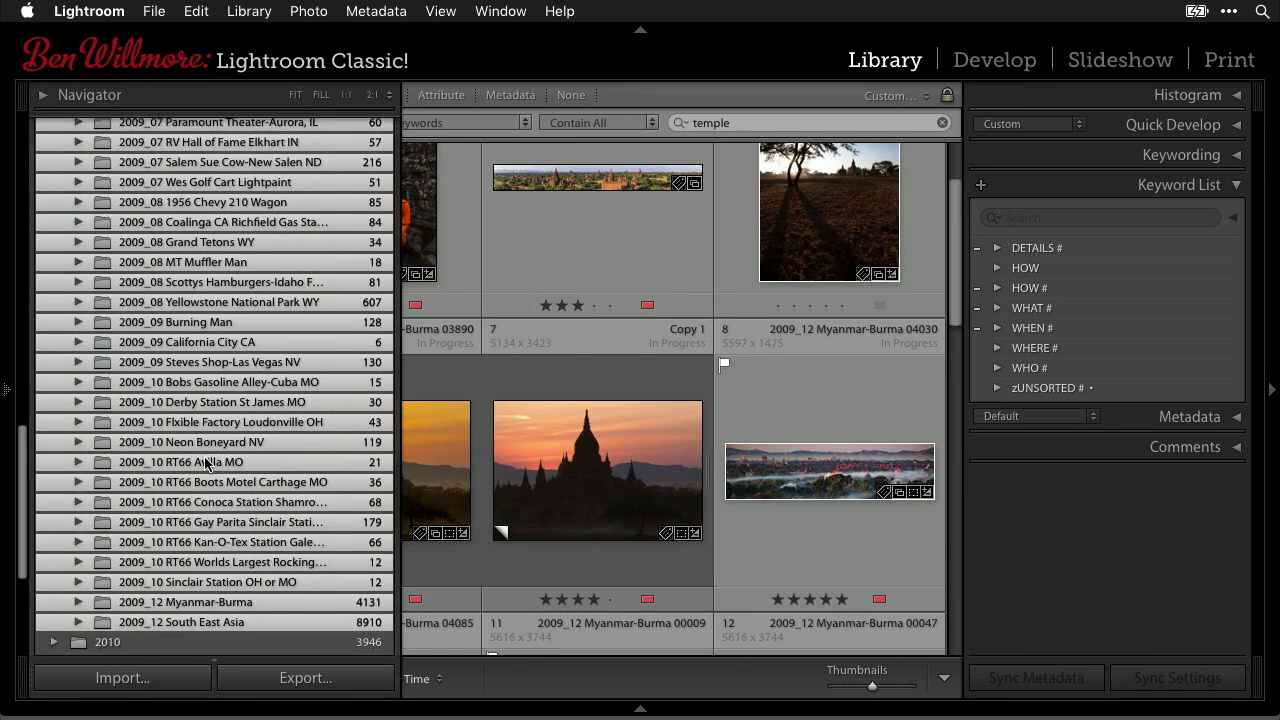
pyautogui.click(190, 602)
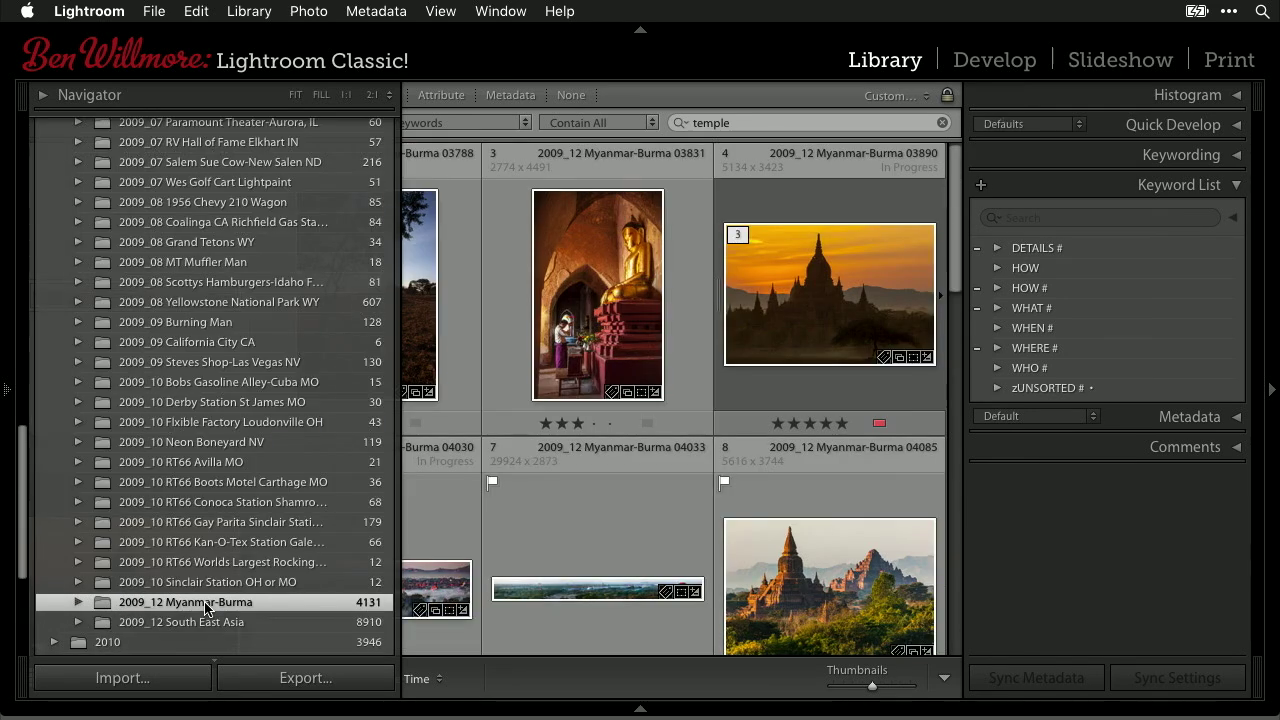
pyautogui.click(195, 623)
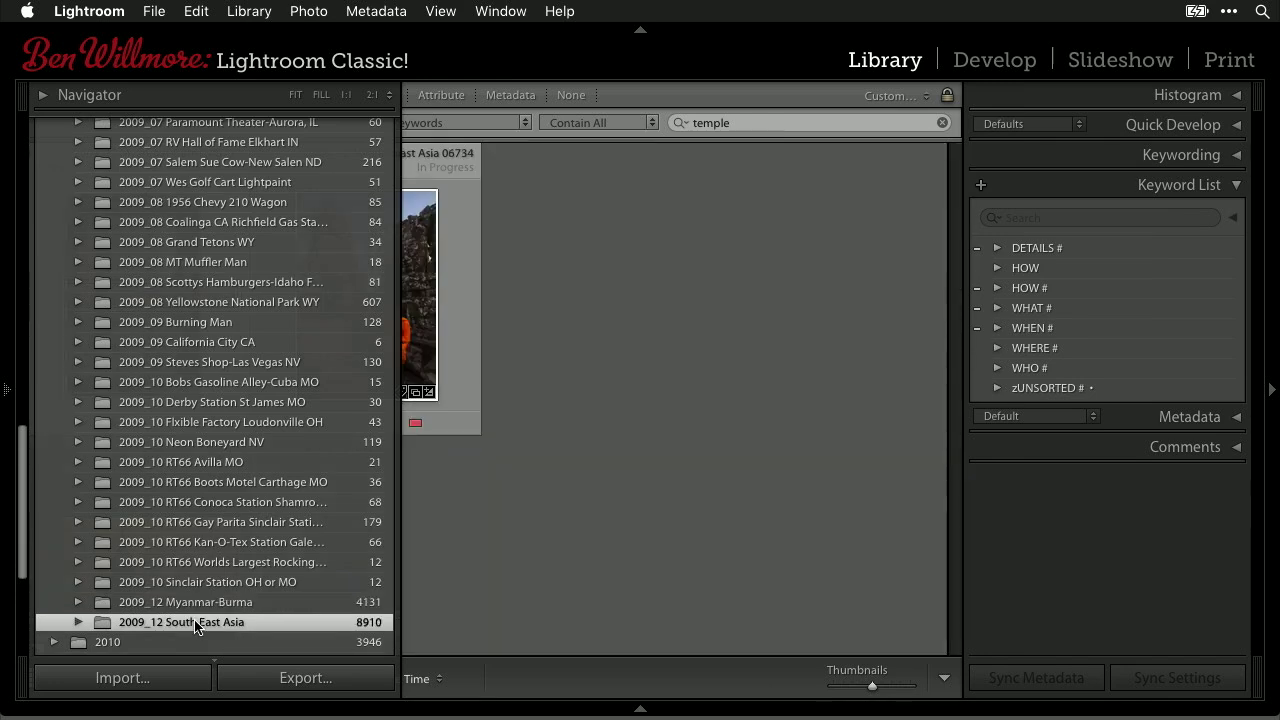
pyautogui.click(192, 603)
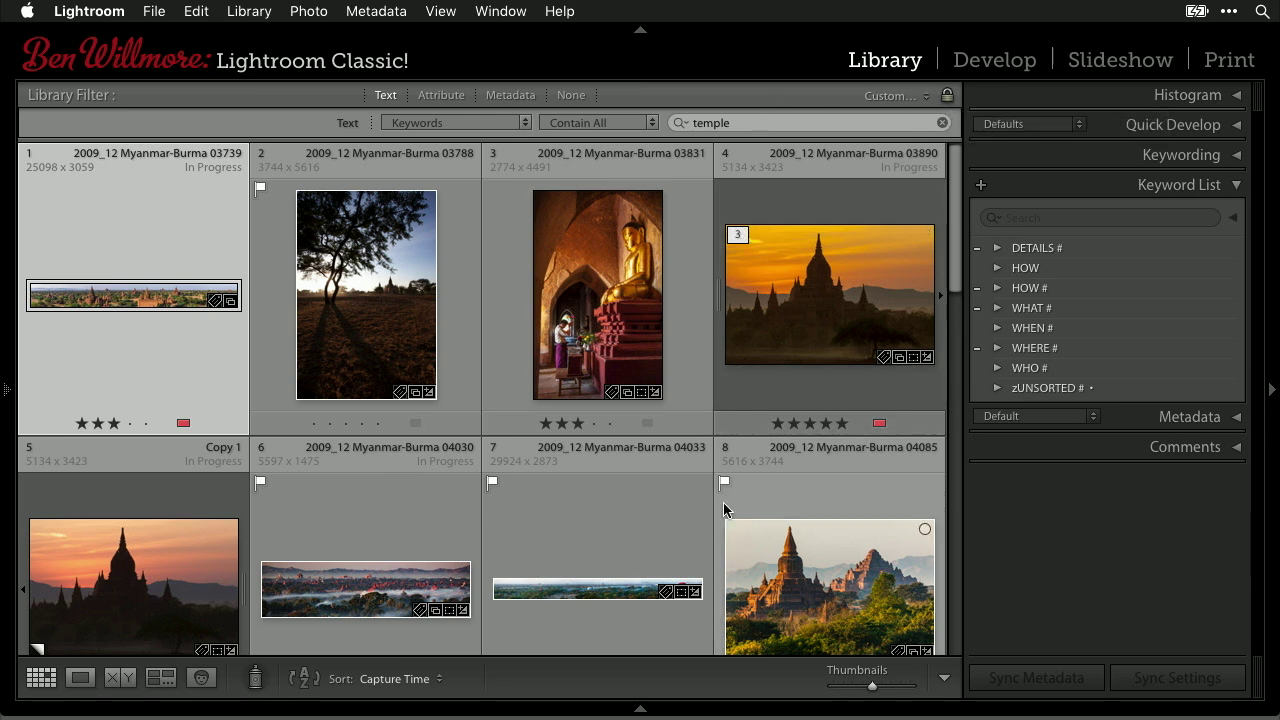
# Step: Toggle the Library Filter off with Cmd+L so the Myanmar-Burma grid shows every photo
pyautogui.press('super+l')
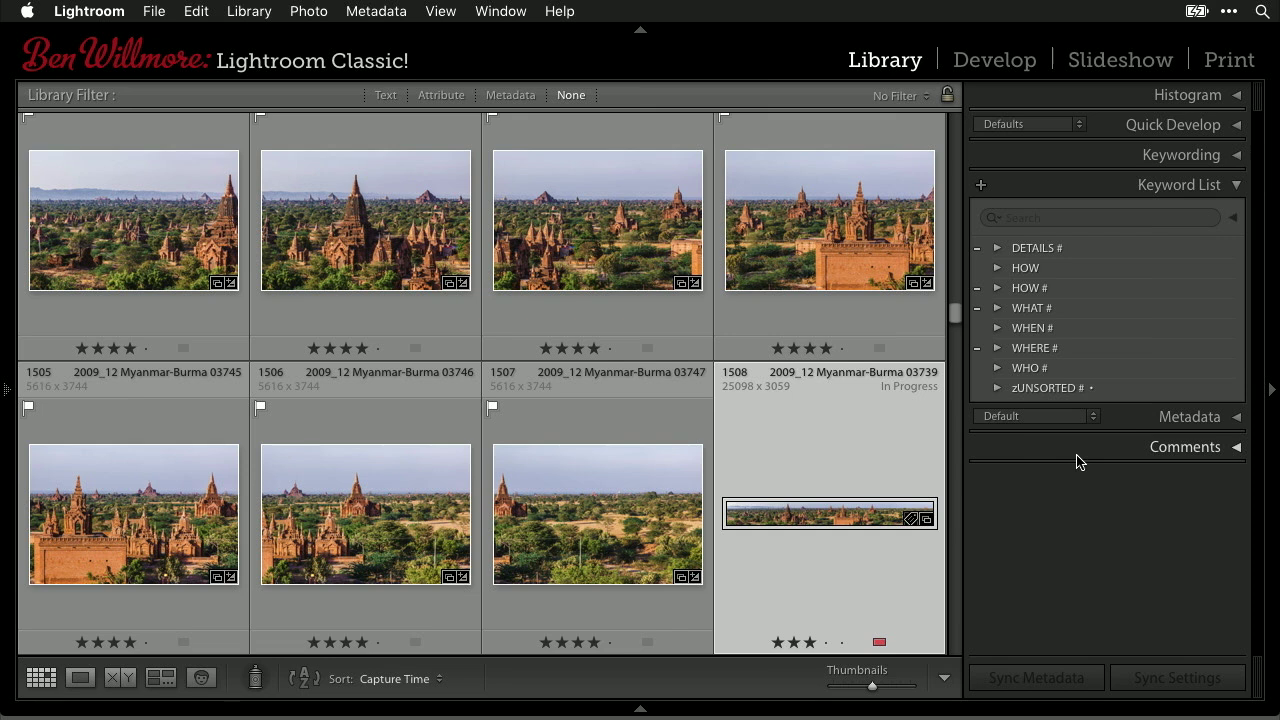
# Step: Search the Keyword List for 'temple' and filter the grid to the 212 Temple photos
pyautogui.click(1114, 220)
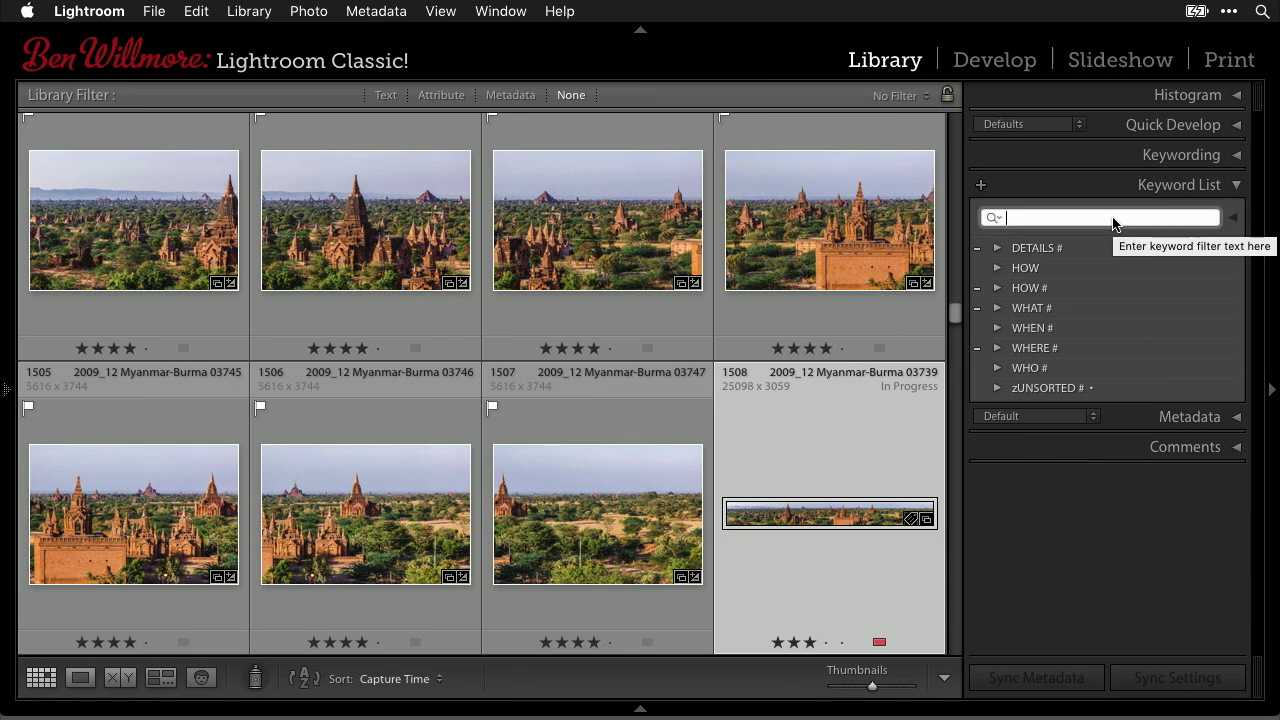
pyautogui.write('temple')
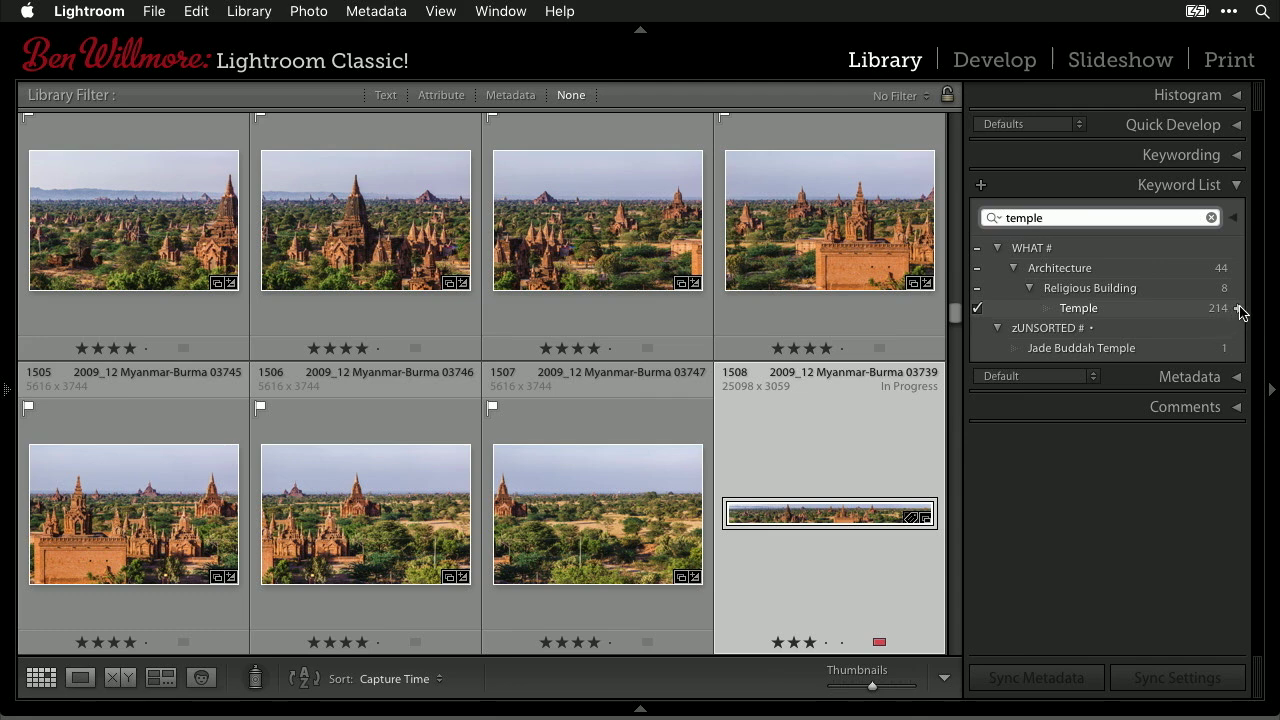
pyautogui.click(1238, 309)
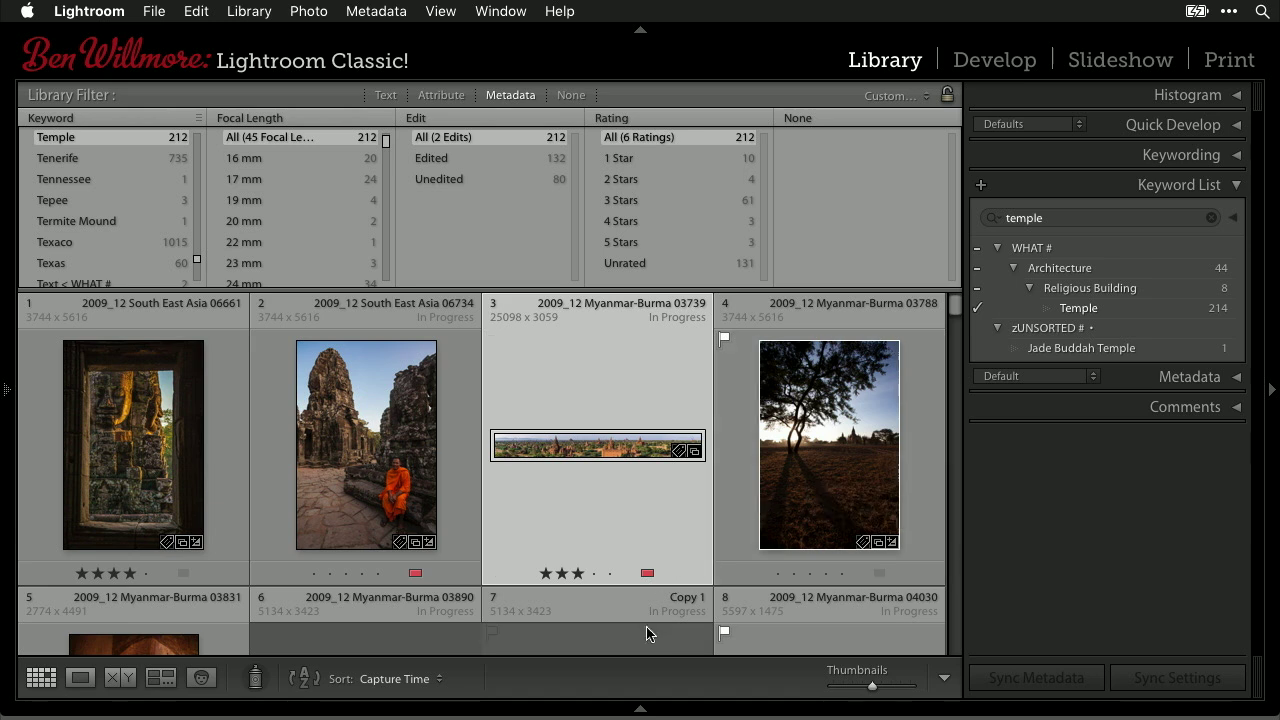
# Step: Show the filmstrip and select the monk and temple doorway photos together
pyautogui.click(640, 709)
pyautogui.click(370, 425)
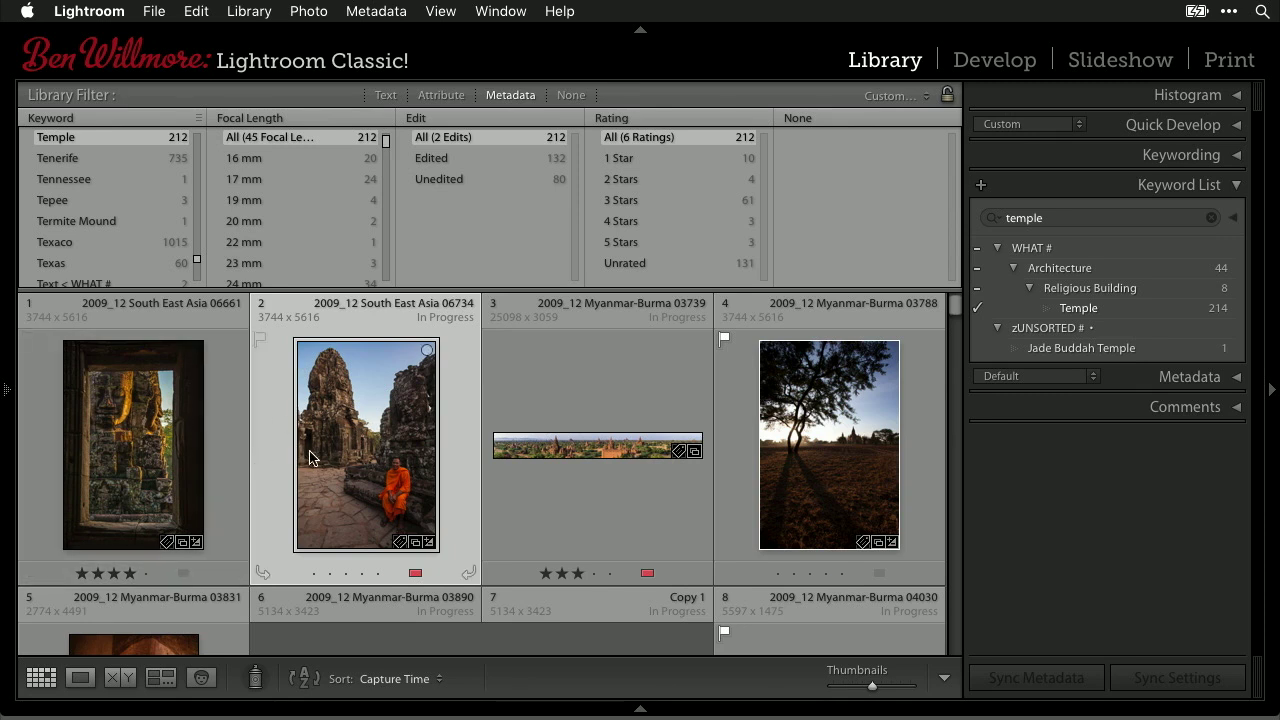
pyautogui.keyDown('super'); pyautogui.click(141, 428); pyautogui.keyUp('super')
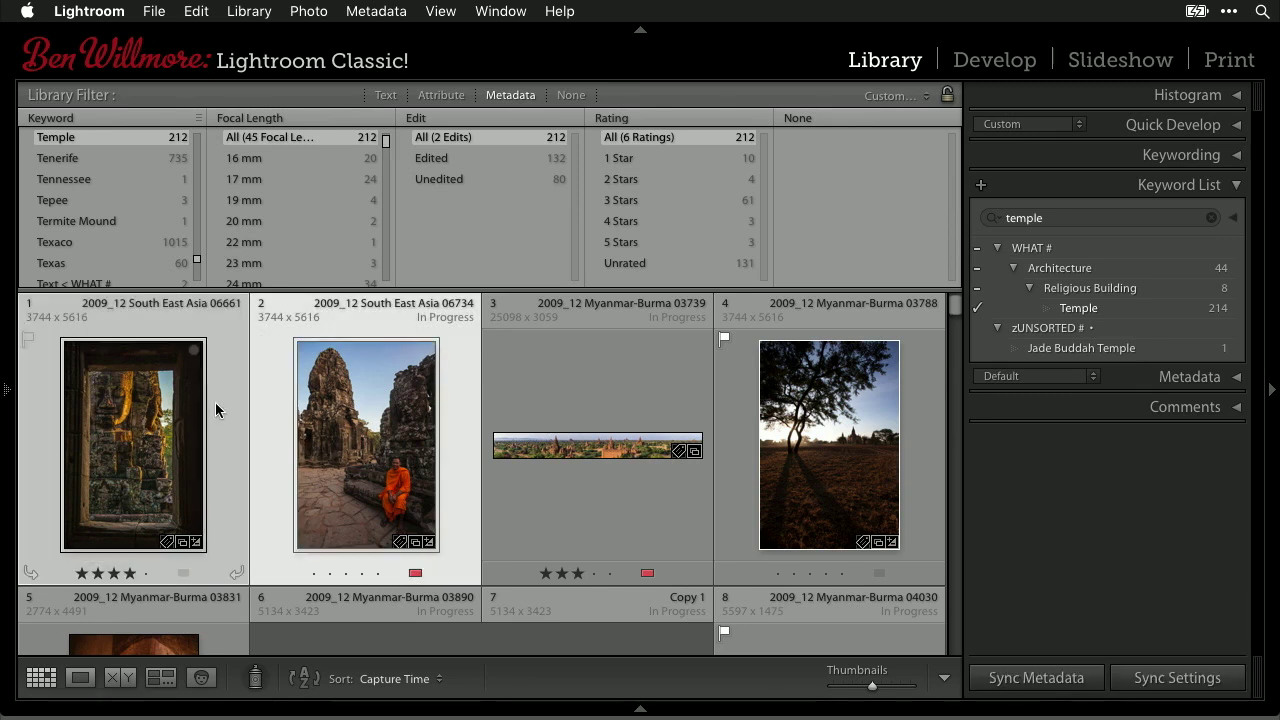
pyautogui.click(305, 10)
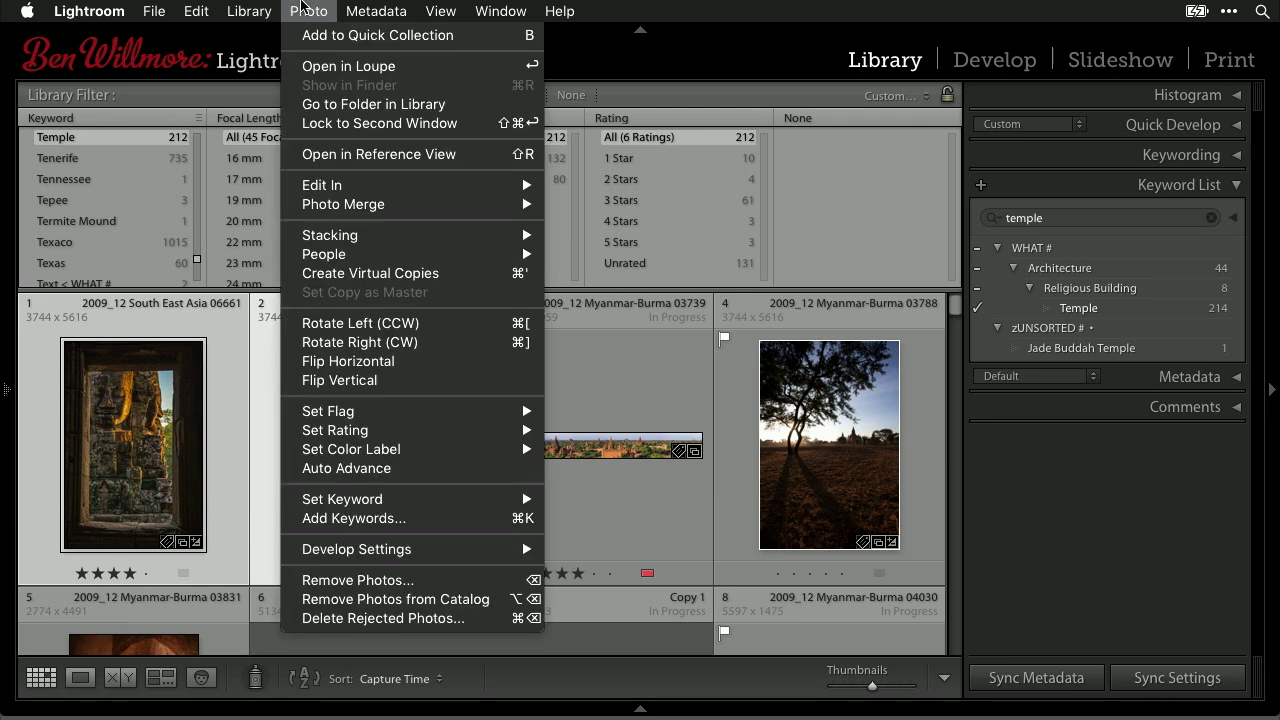
# Step: Group the two temple photos into a stack, expand and collapse it, then select all
pyautogui.moveTo(357, 238)
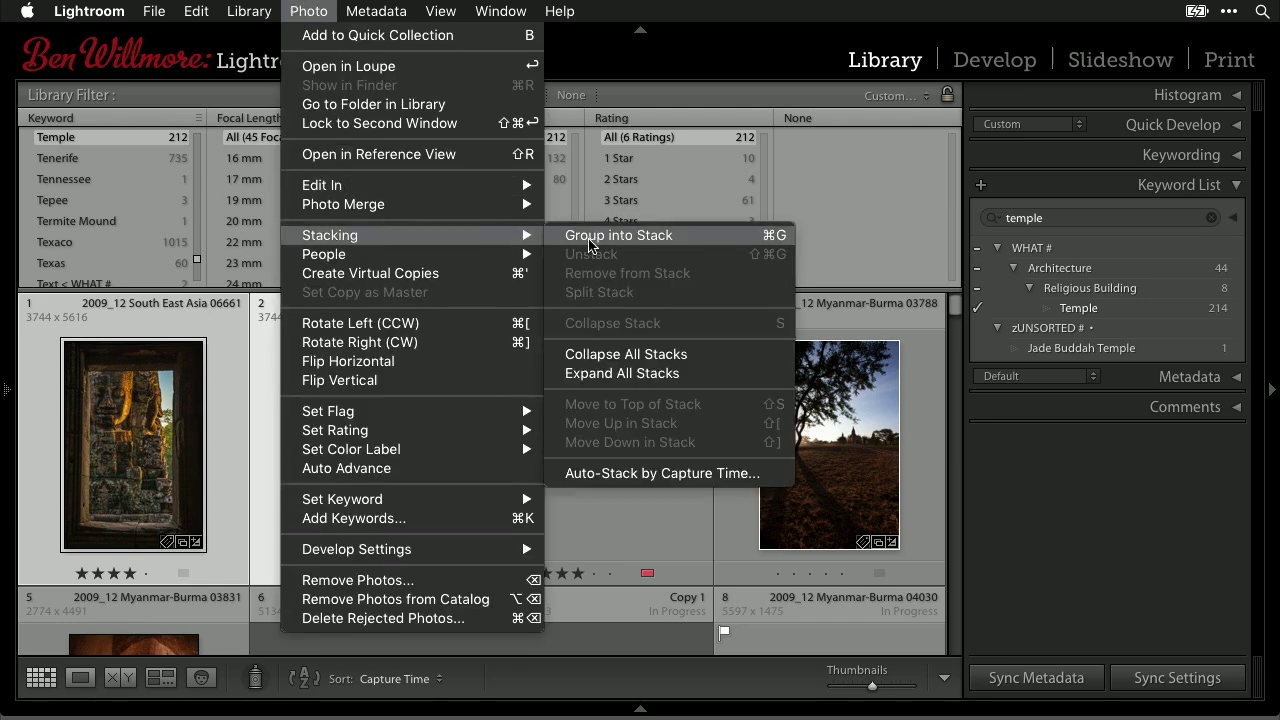
pyautogui.click(590, 240)
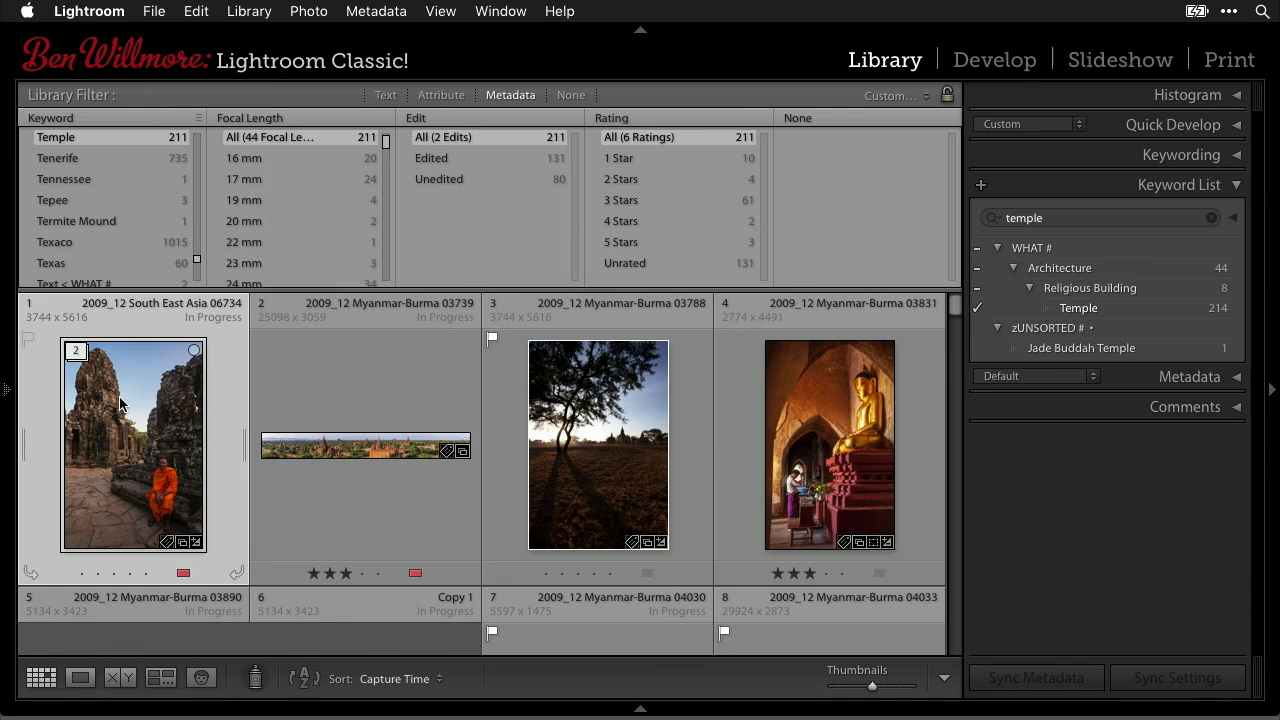
pyautogui.click(74, 353)
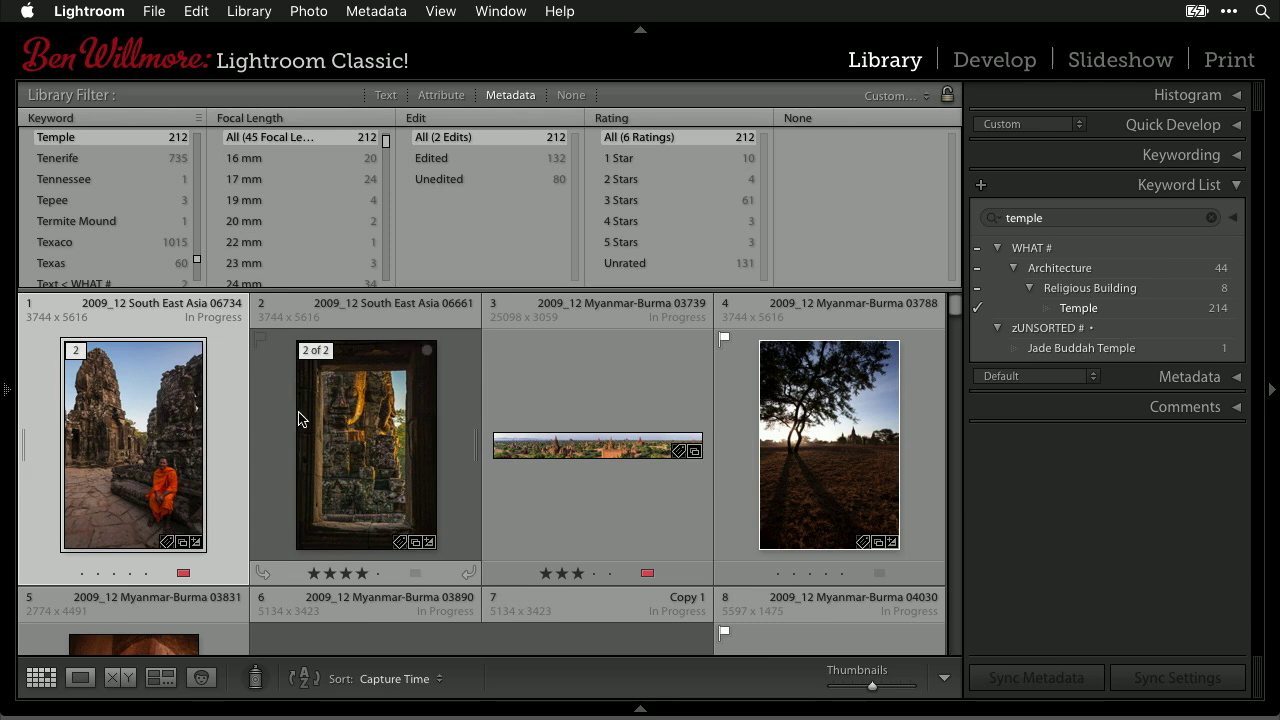
pyautogui.click(86, 351)
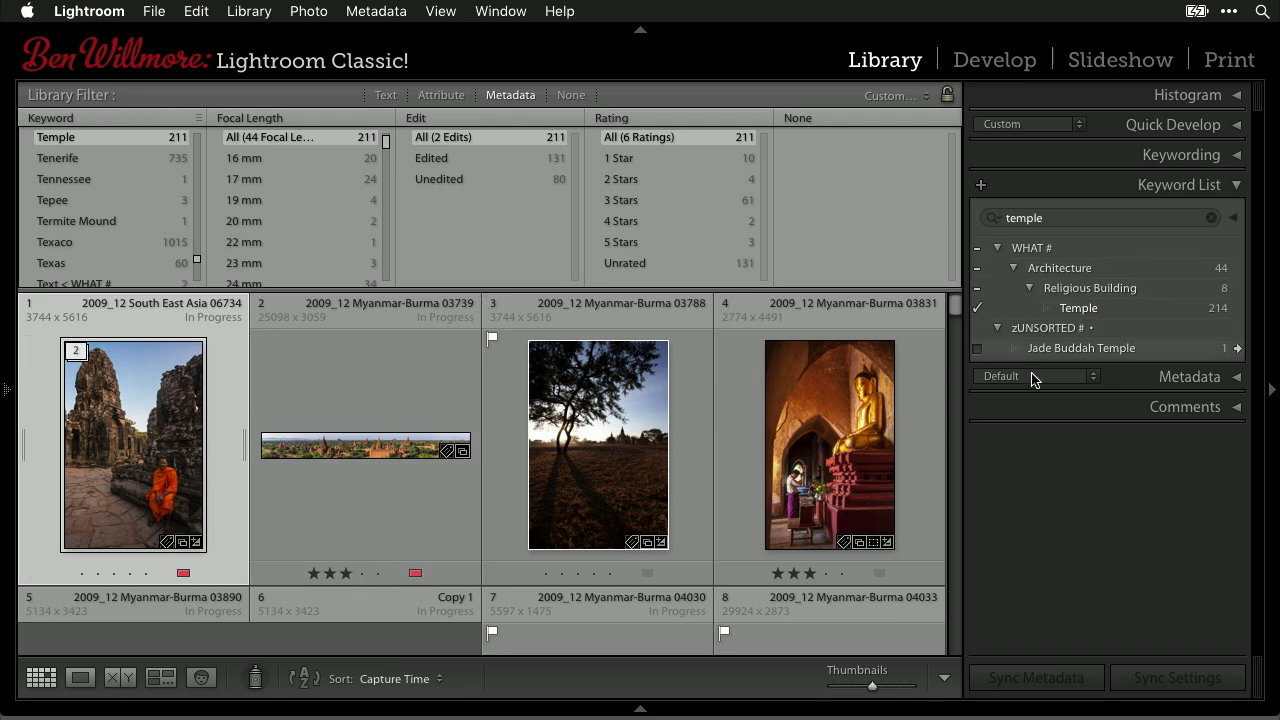
pyautogui.press('super+a')
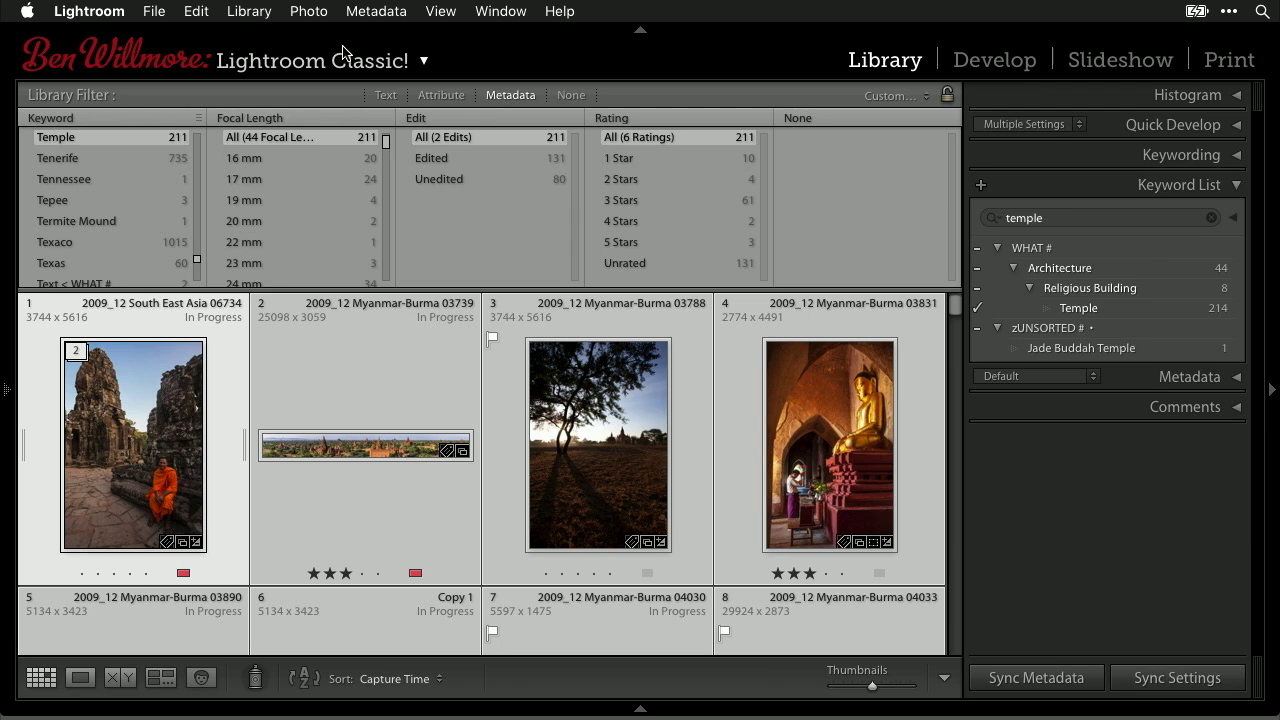
# Step: Expand all stacks and clear 'temple' from the Keyword List search field
pyautogui.click(308, 12)
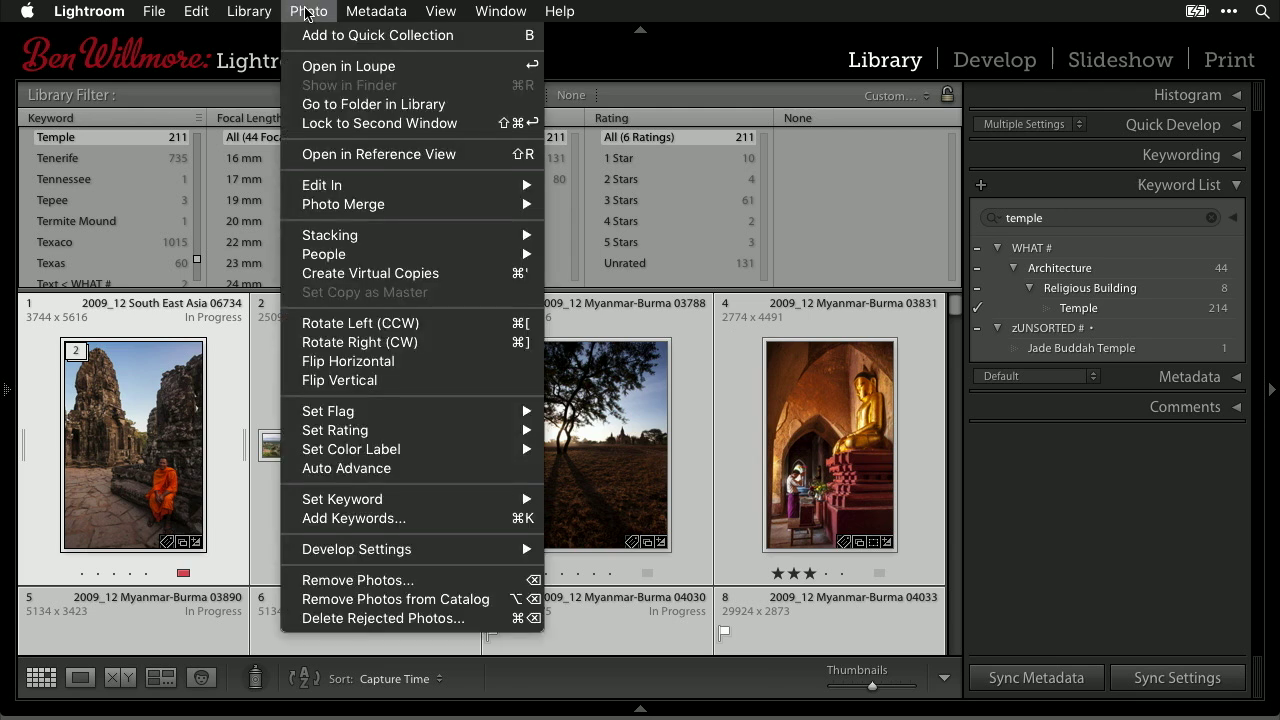
pyautogui.moveTo(372, 242)
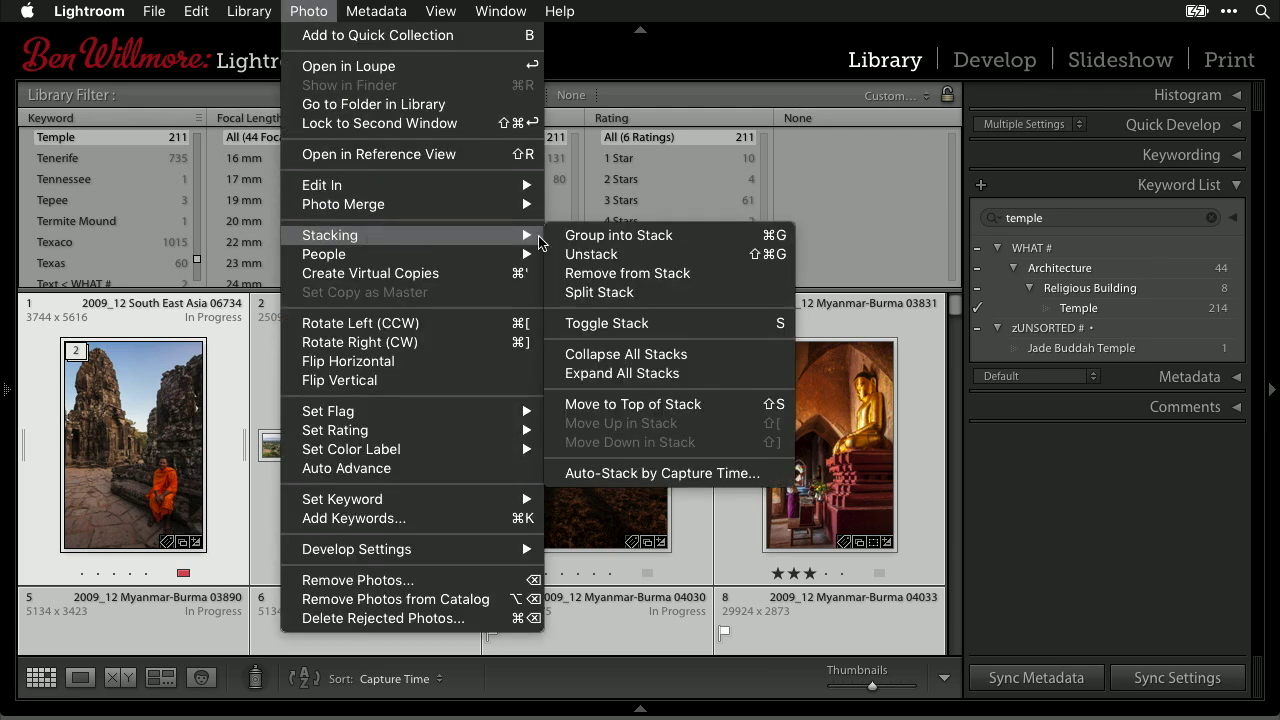
pyautogui.click(716, 378)
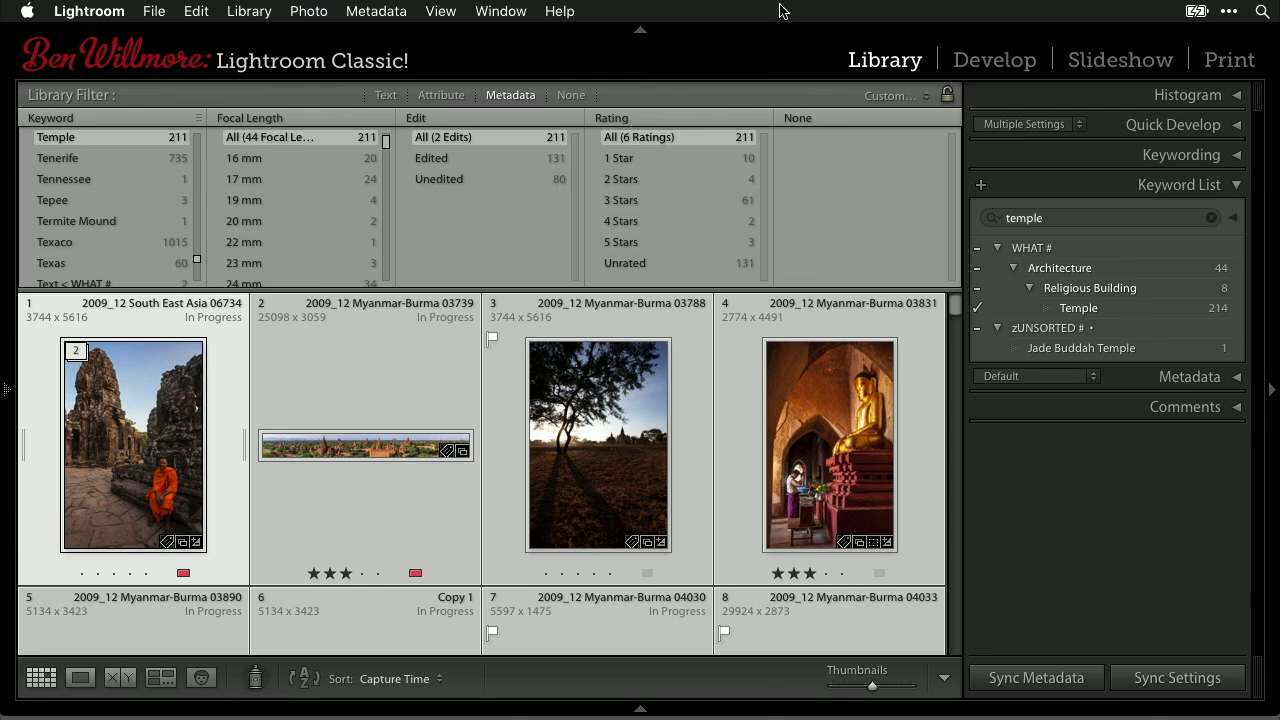
pyautogui.click(1204, 220)
pyautogui.press('BackSpace')
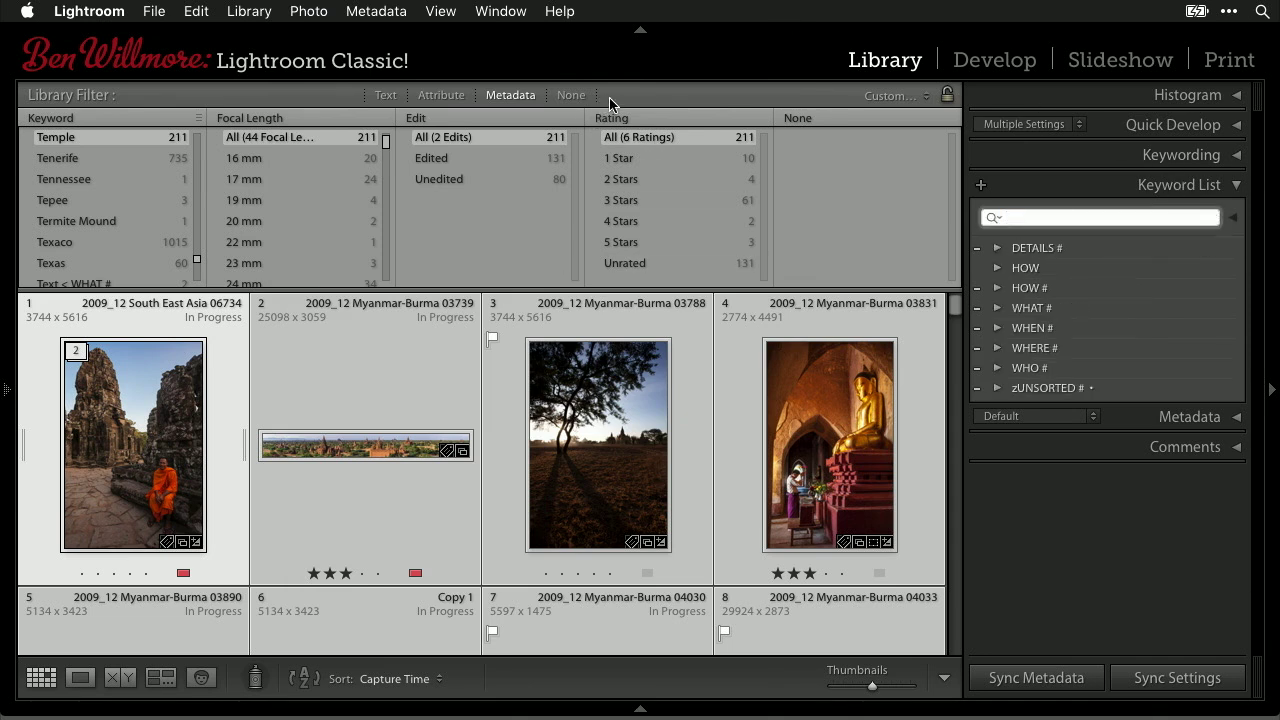
# Step: Set the Library Filter to None so all photos show
pyautogui.click(566, 96)
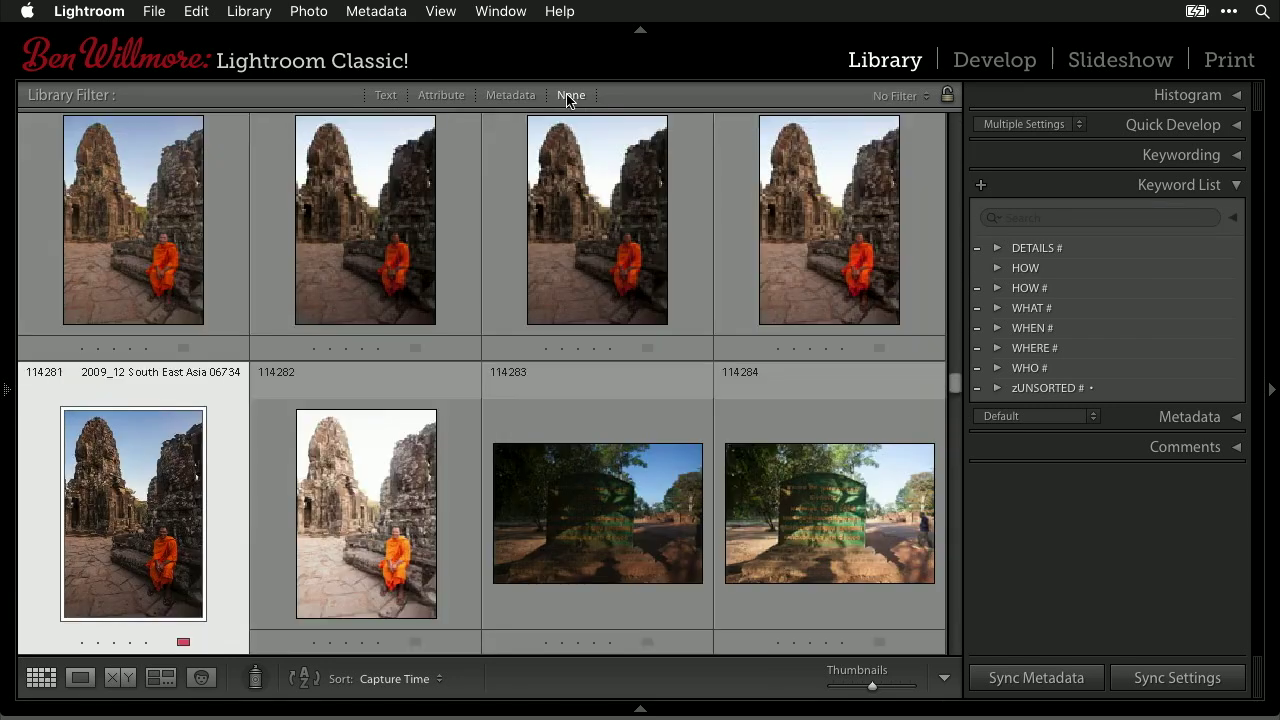
pyautogui.press('super+d')
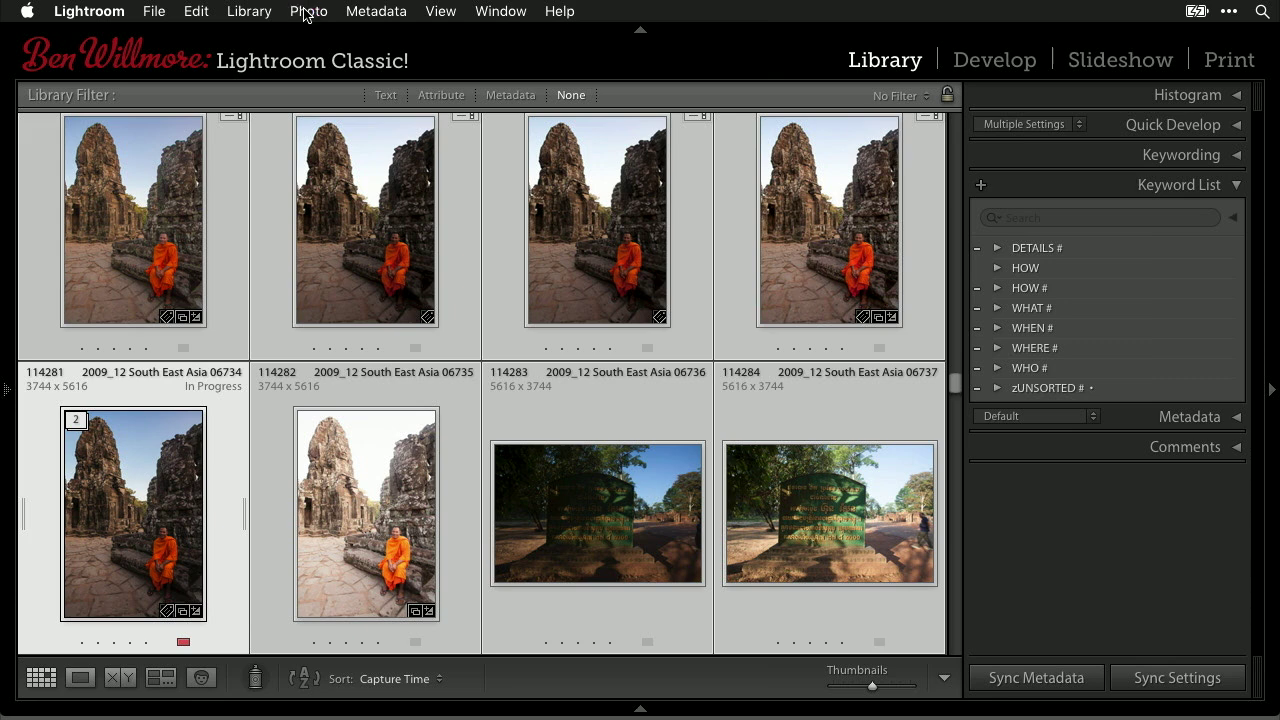
pyautogui.click(305, 11)
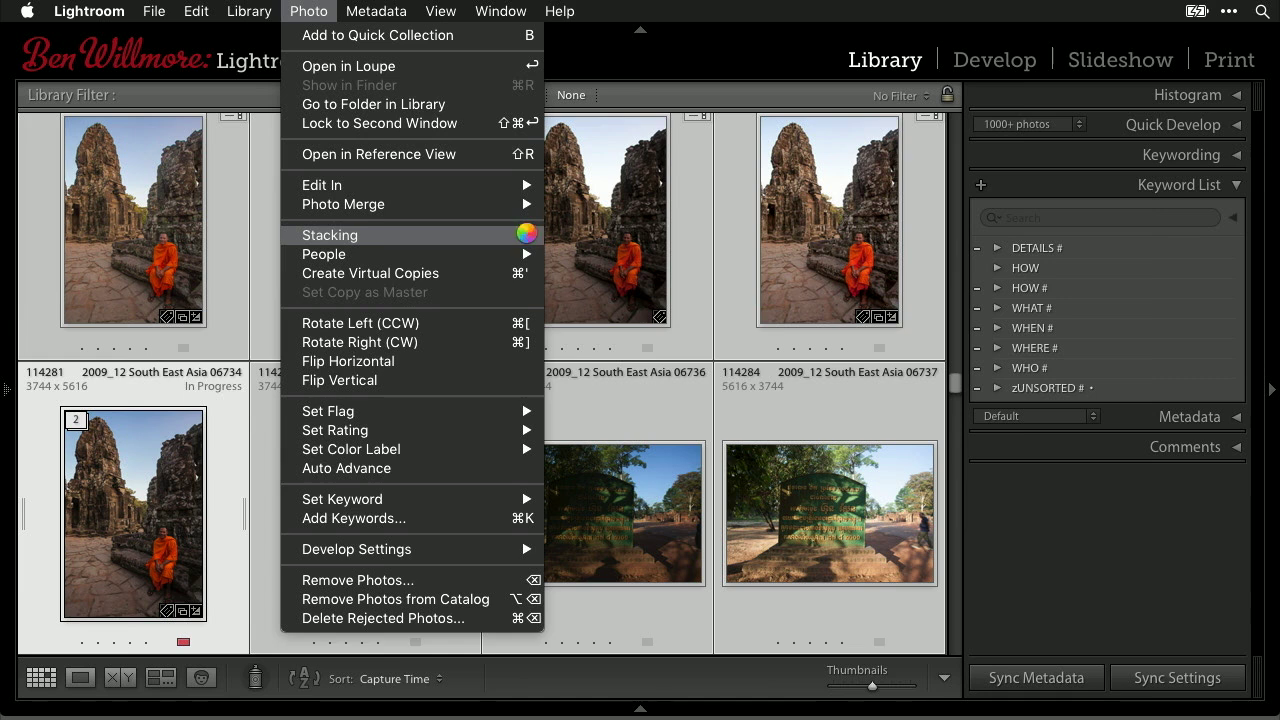
pyautogui.moveTo(528, 236)
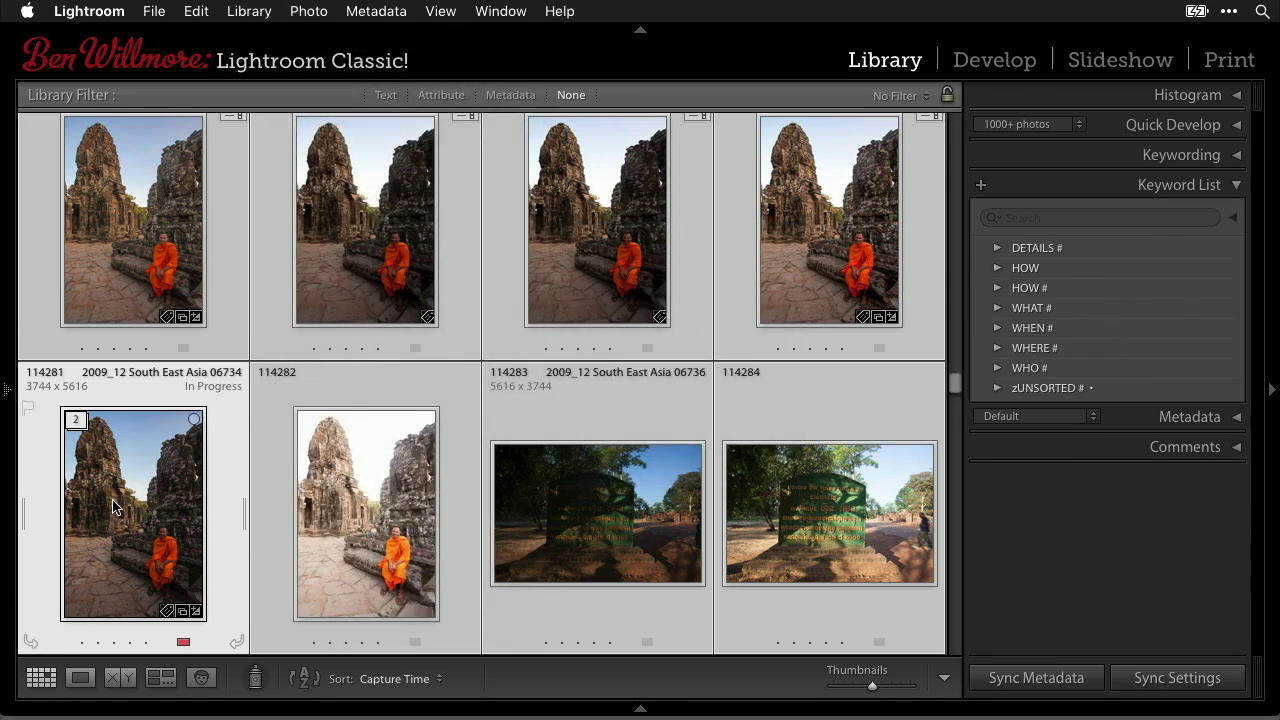
# Step: Select stacked temple photo 114281 and unstack it with Photo > Stacking > Unstack
pyautogui.click(144, 404)
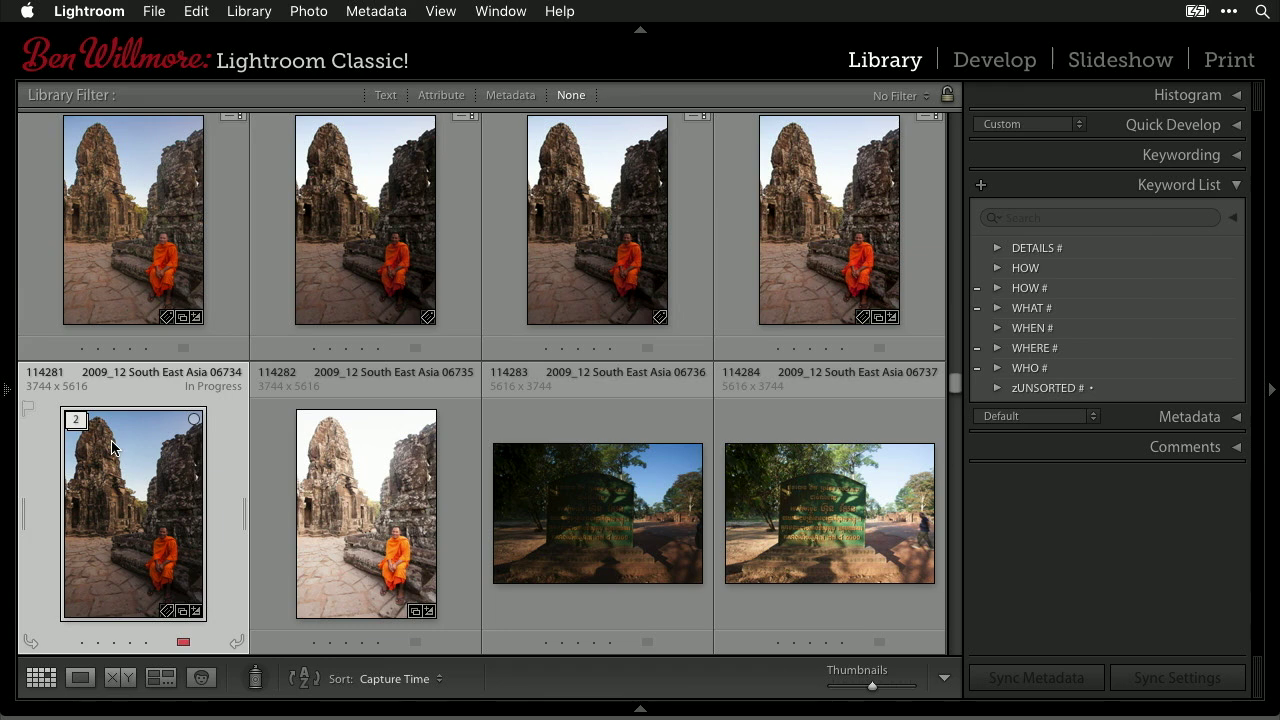
pyautogui.click(302, 10)
pyautogui.moveTo(364, 237)
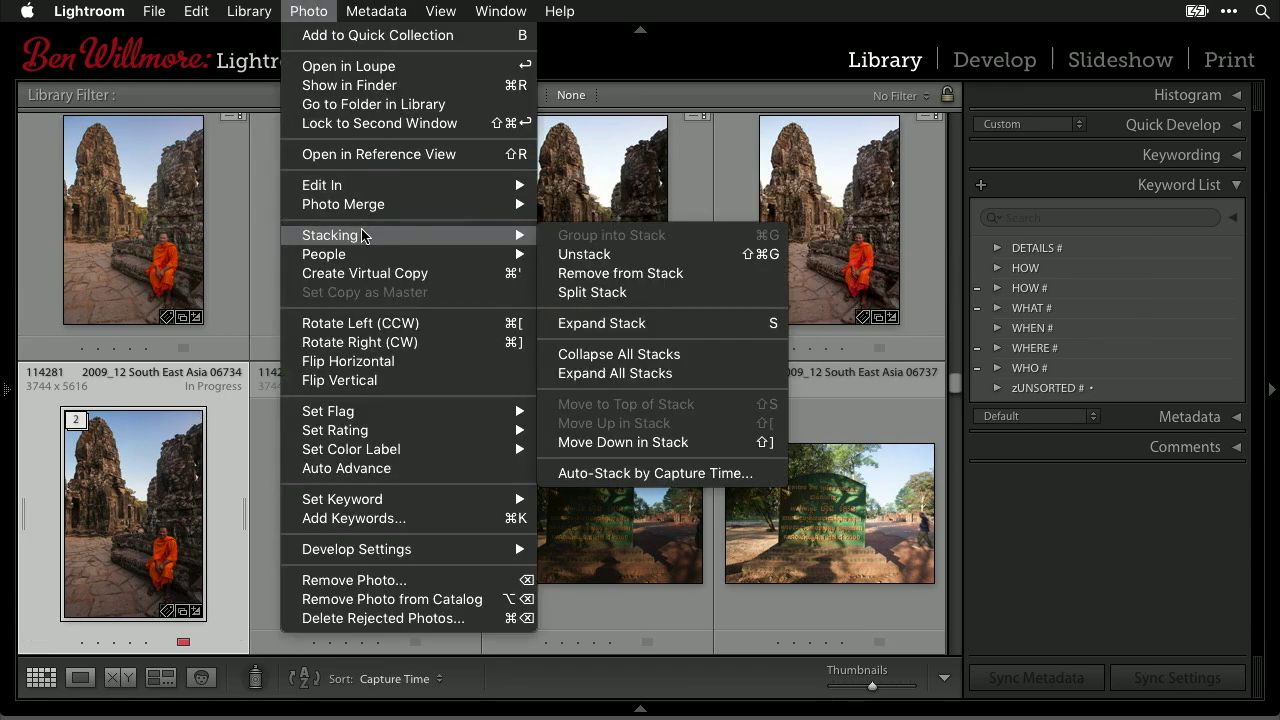
pyautogui.click(598, 256)
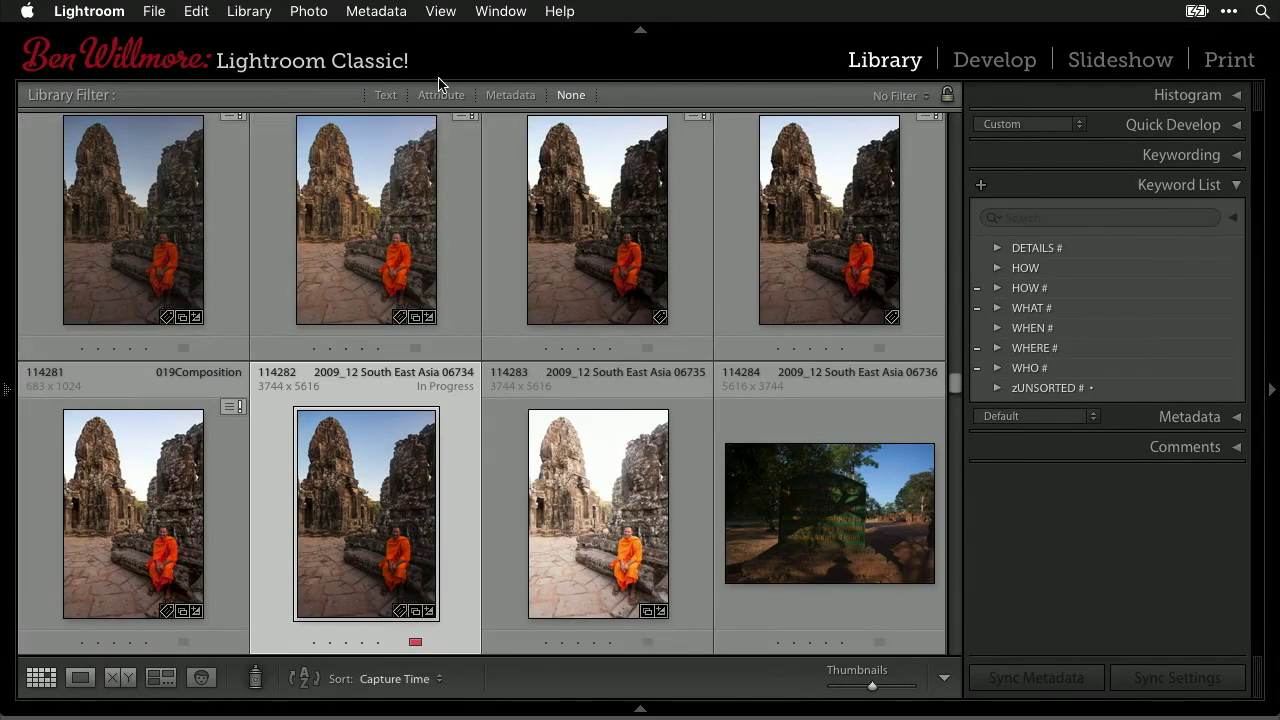
# Step: Filter keywords by 'yoga,red' in the Text filter and select all matching photos
pyautogui.press('super+f')
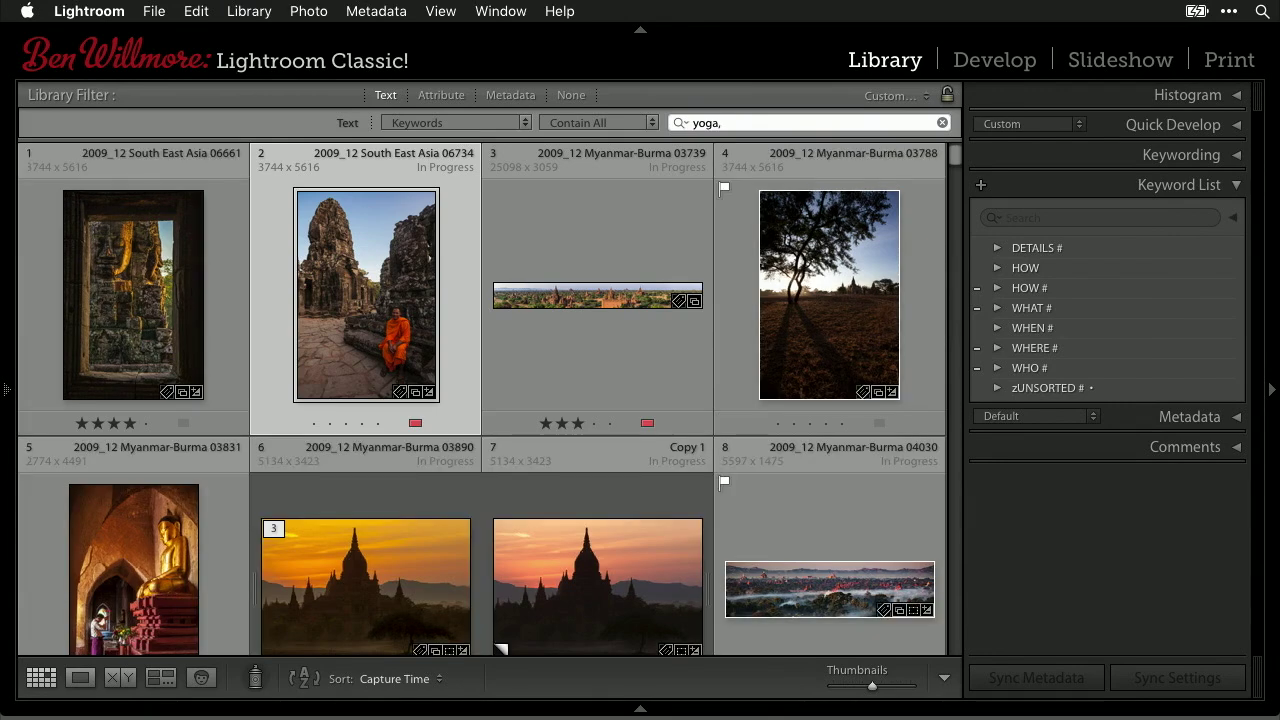
pyautogui.write('red')
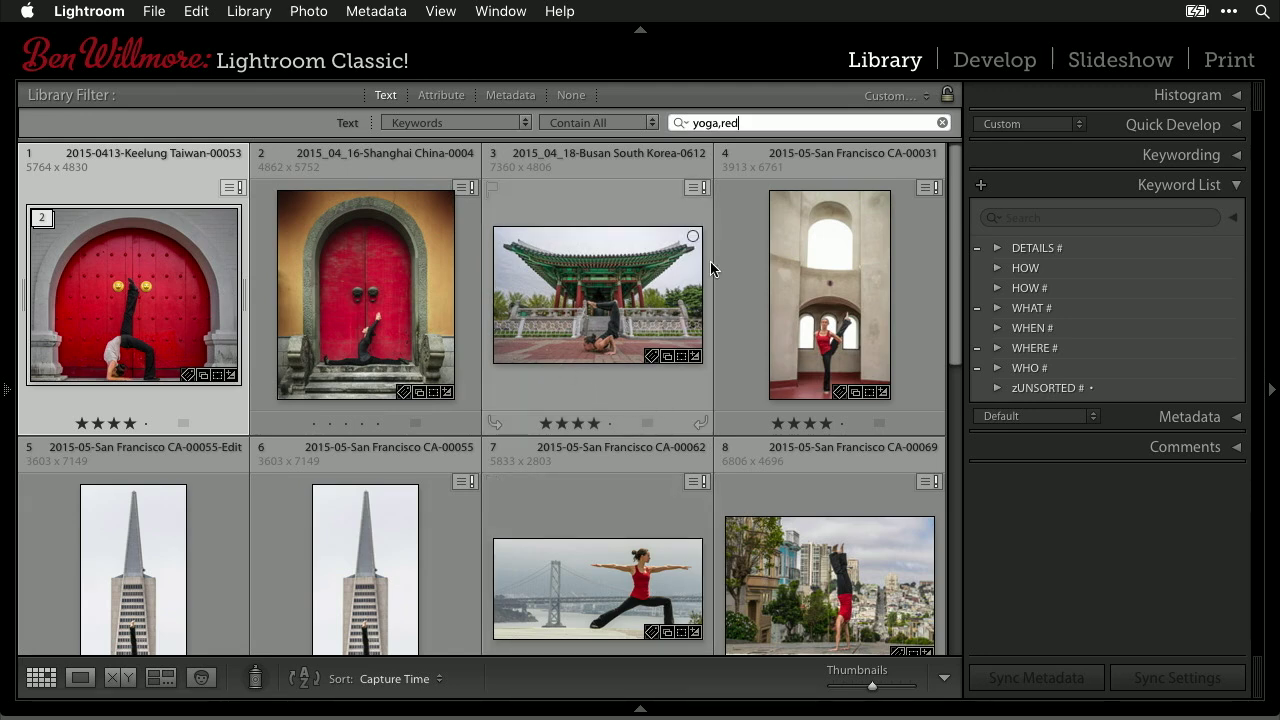
pyautogui.press('super+a')
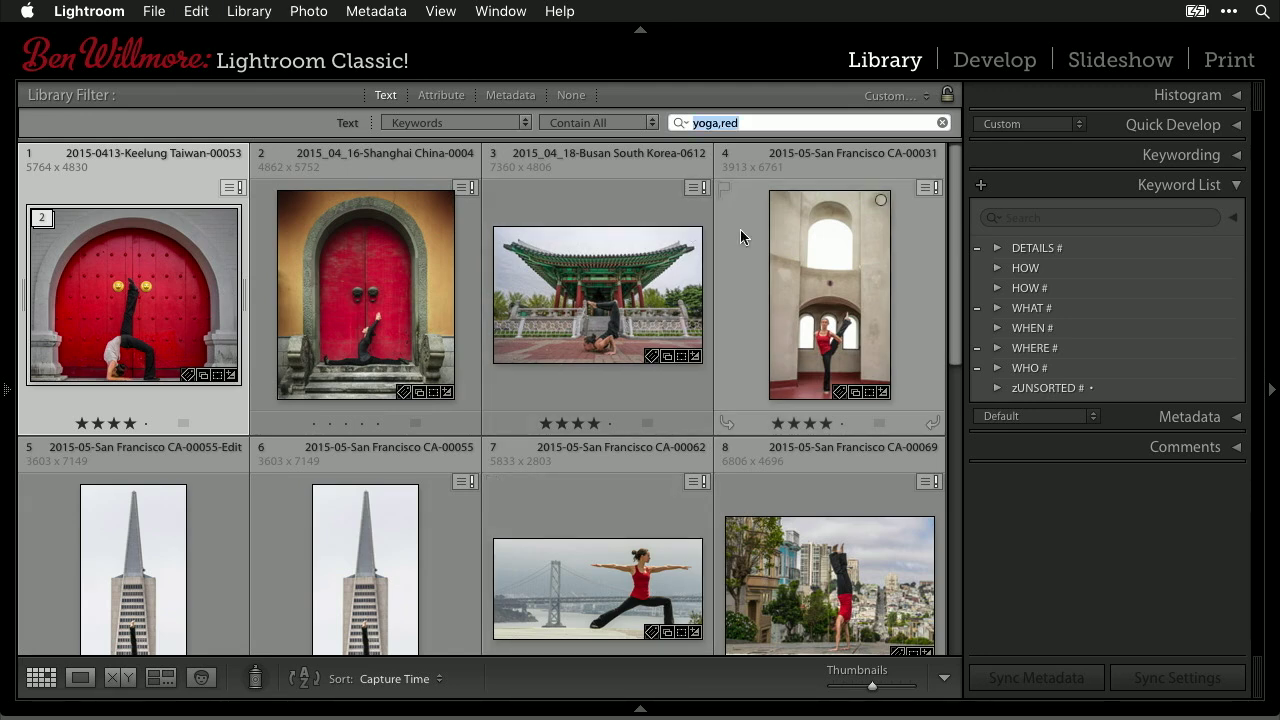
pyautogui.click(355, 292)
pyautogui.press('super+a')
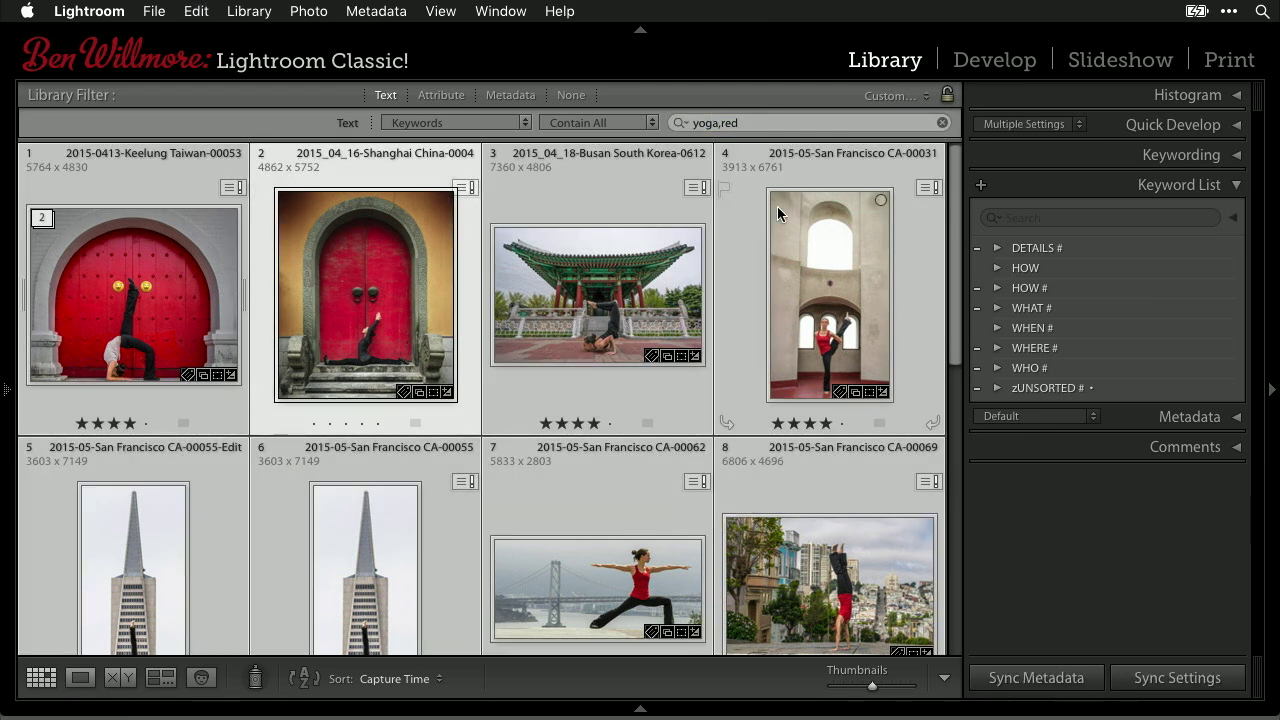
# Step: Clear the 'yoga,red' keyword search to No Filter and select photo 205296
pyautogui.click(941, 123)
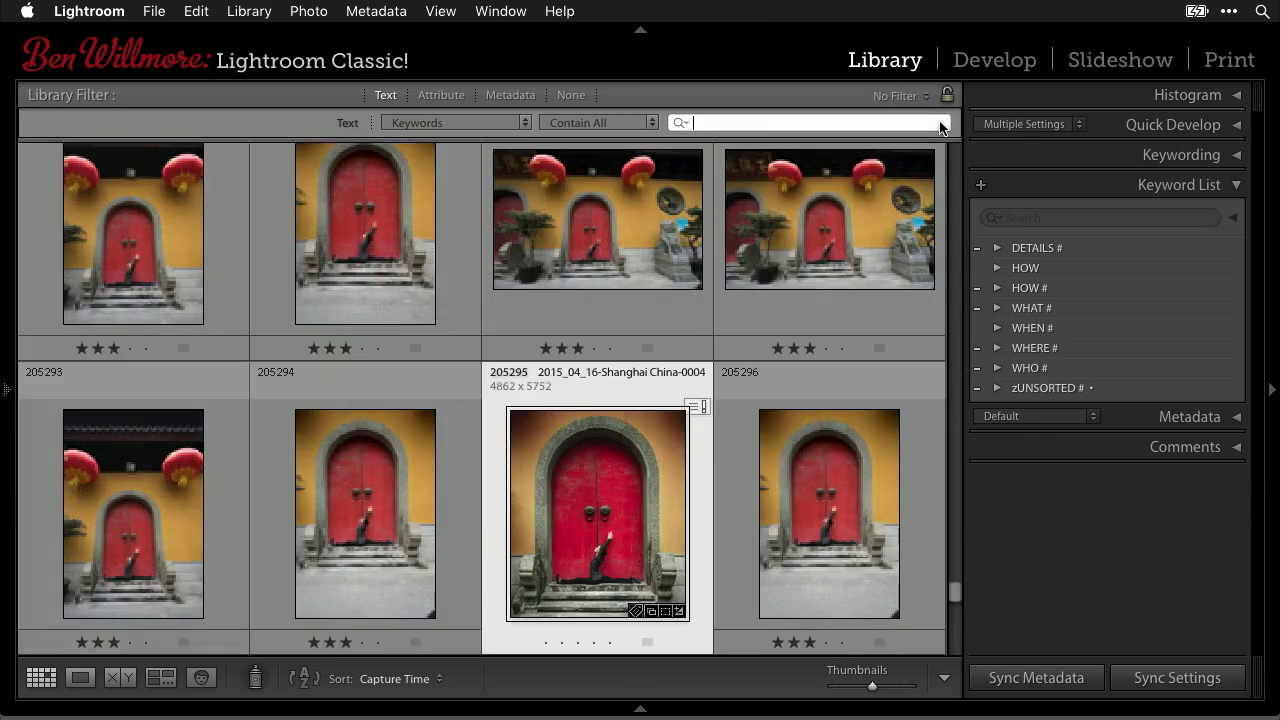
pyautogui.click(197, 14)
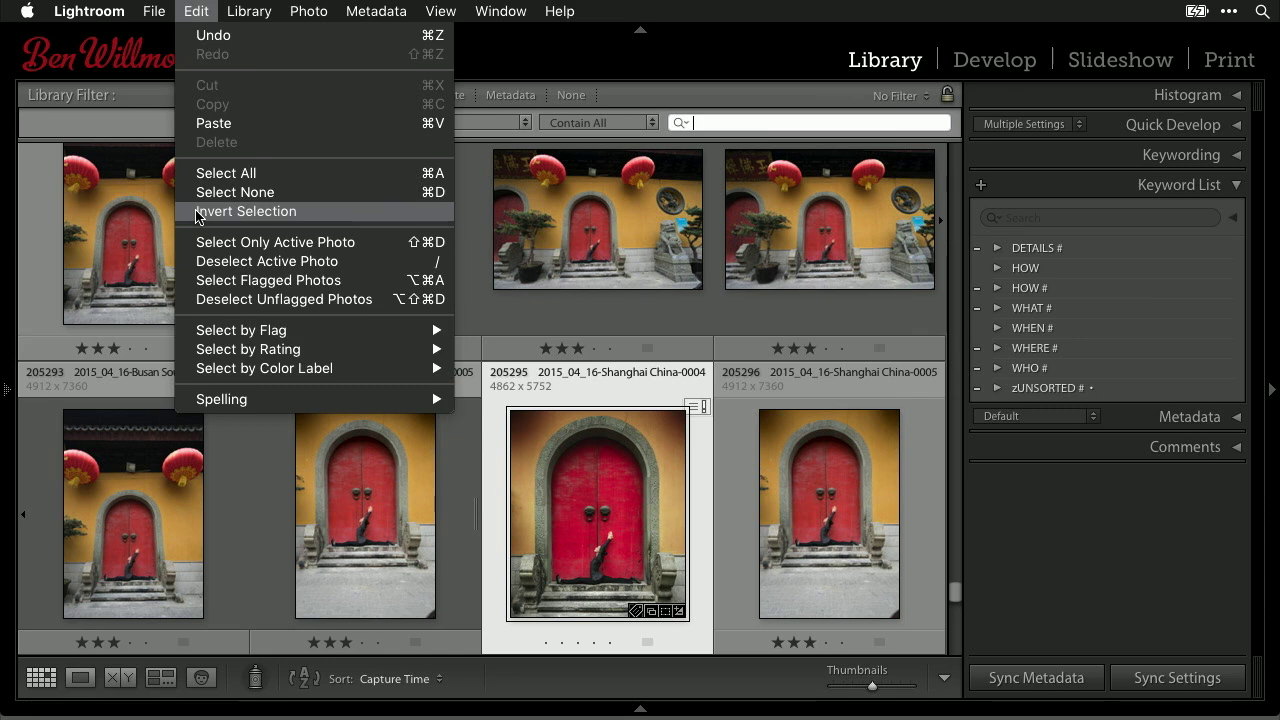
pyautogui.click(808, 57)
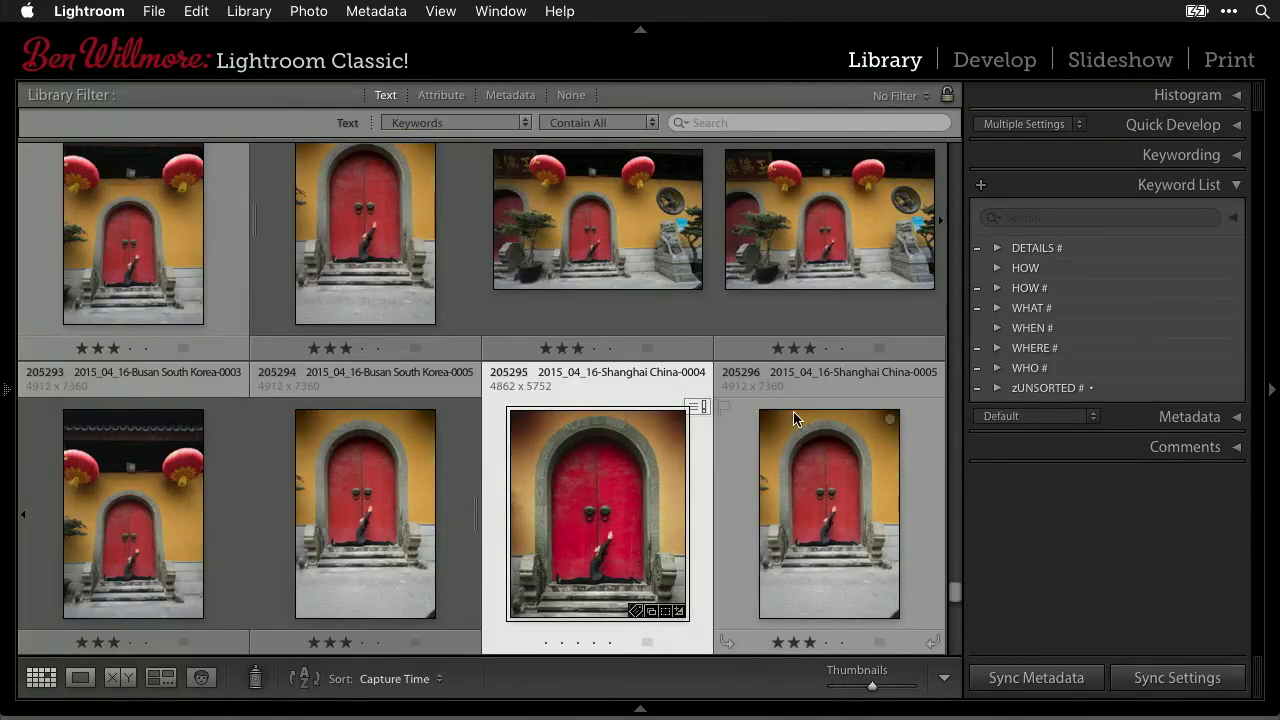
pyautogui.click(740, 433)
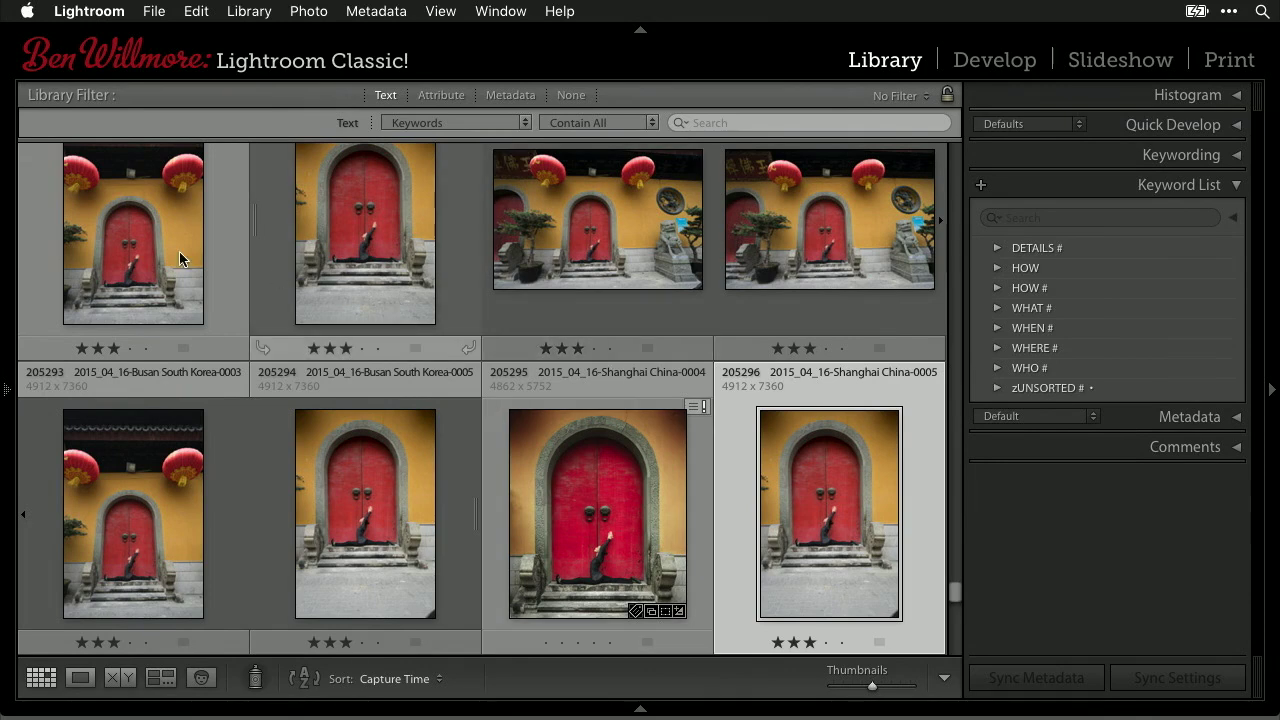
pyautogui.moveTo(6, 380)
pyautogui.scroll(1, 160, 158)
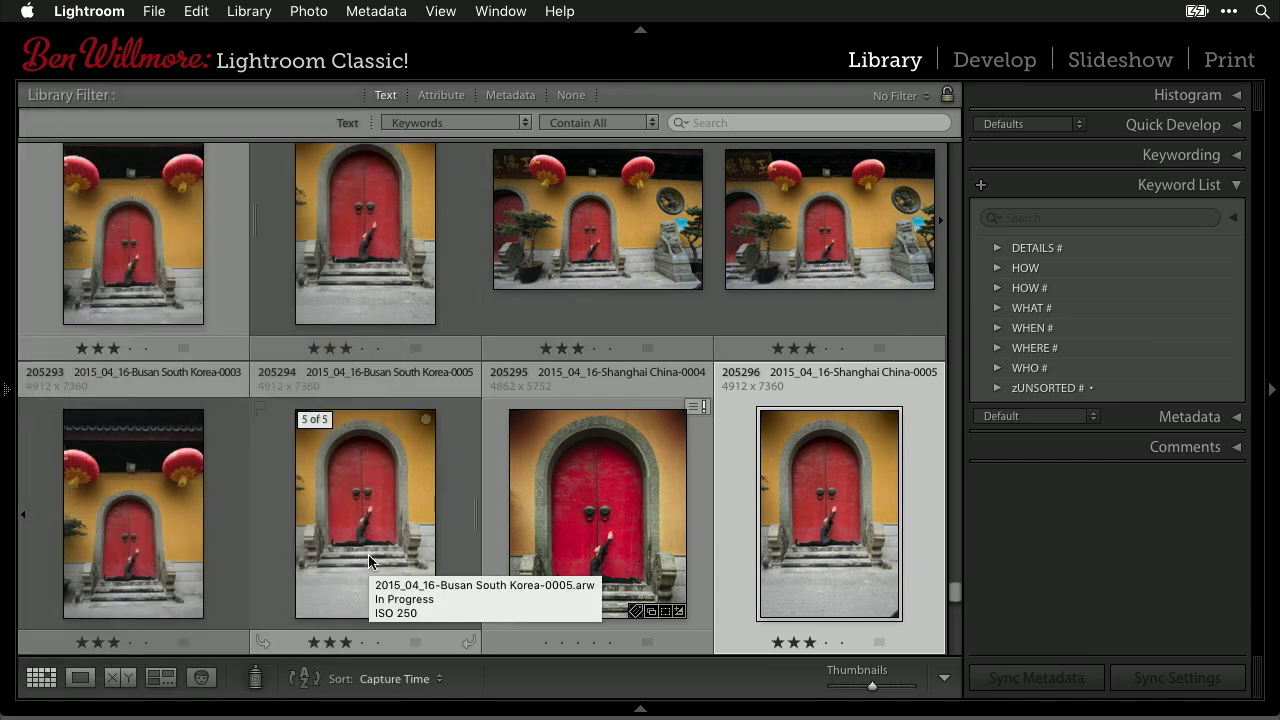
# Step: Search keywords for 'trailer,fire' and open the second campfire trailer photo in Loupe view
pyautogui.press('super+f')
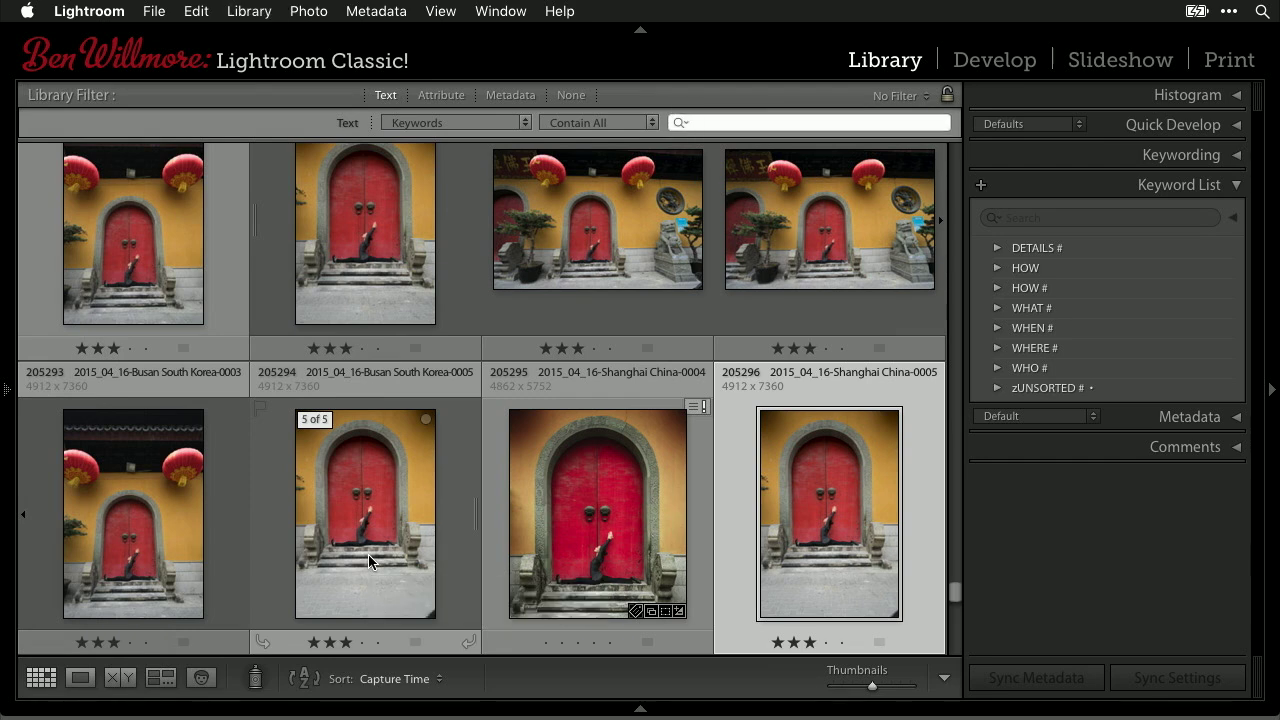
pyautogui.write('trailer,fire')
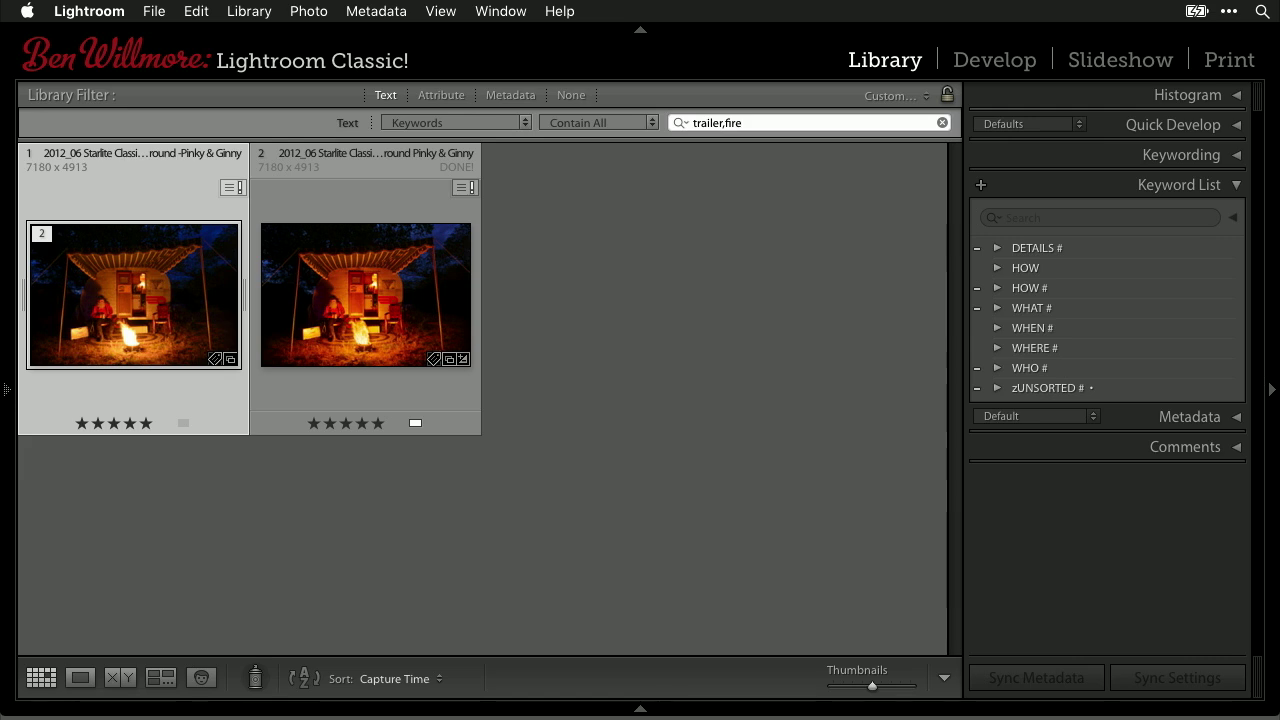
pyautogui.doubleClick(340, 332)
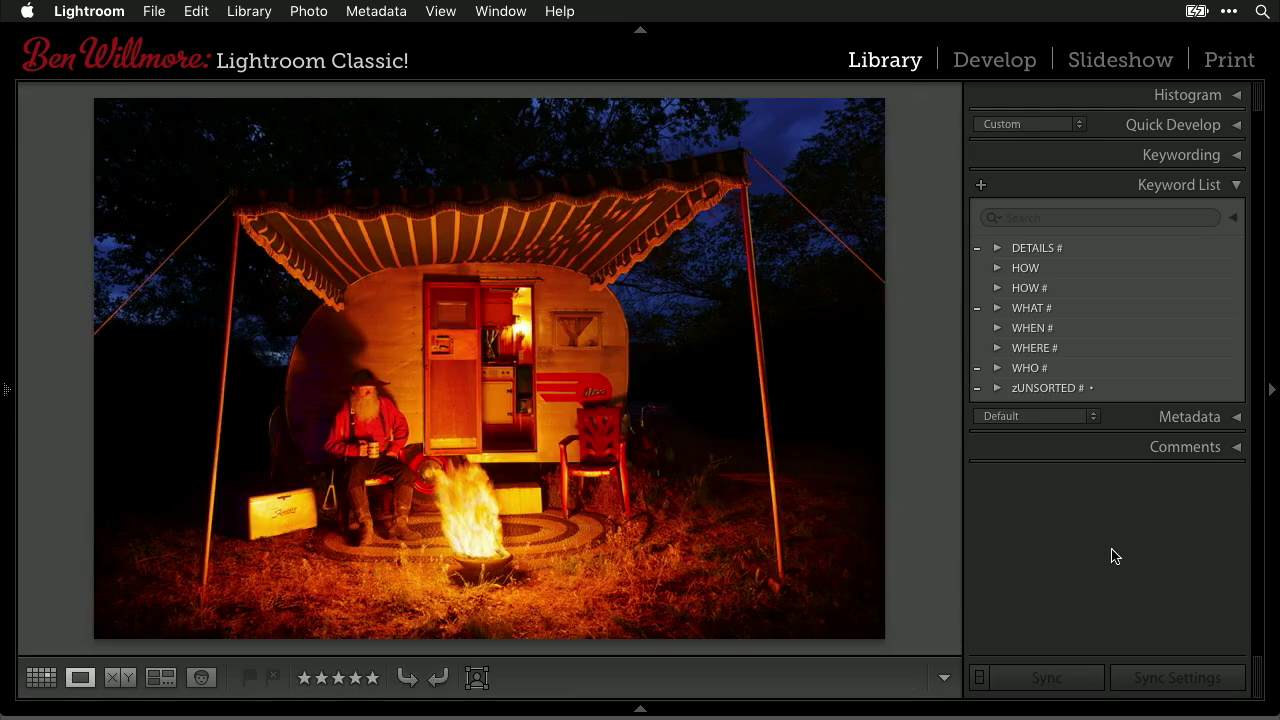